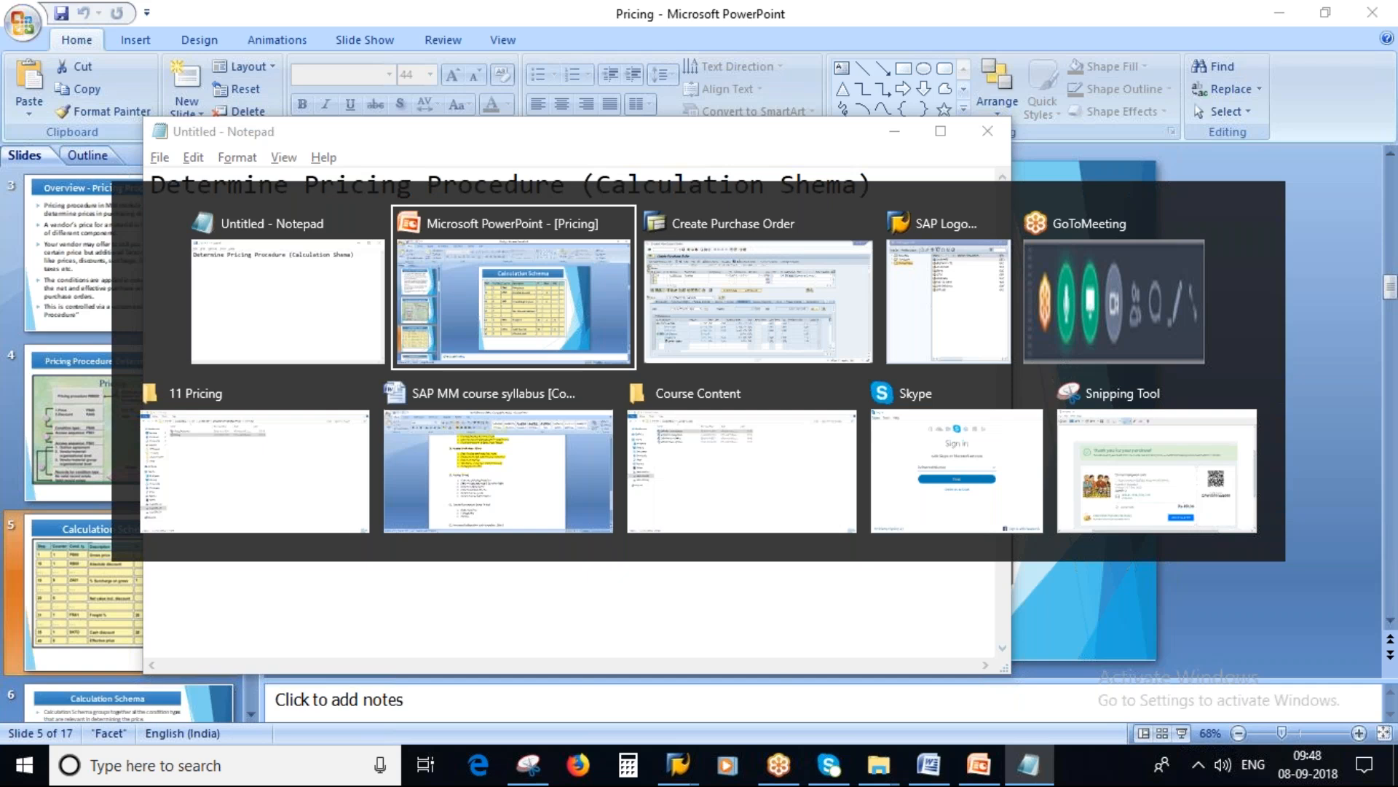
# Step: Switch to the SAP purchase order and open the pricing analysis from item 10's conditions
pyautogui.moveTo(678, 764)
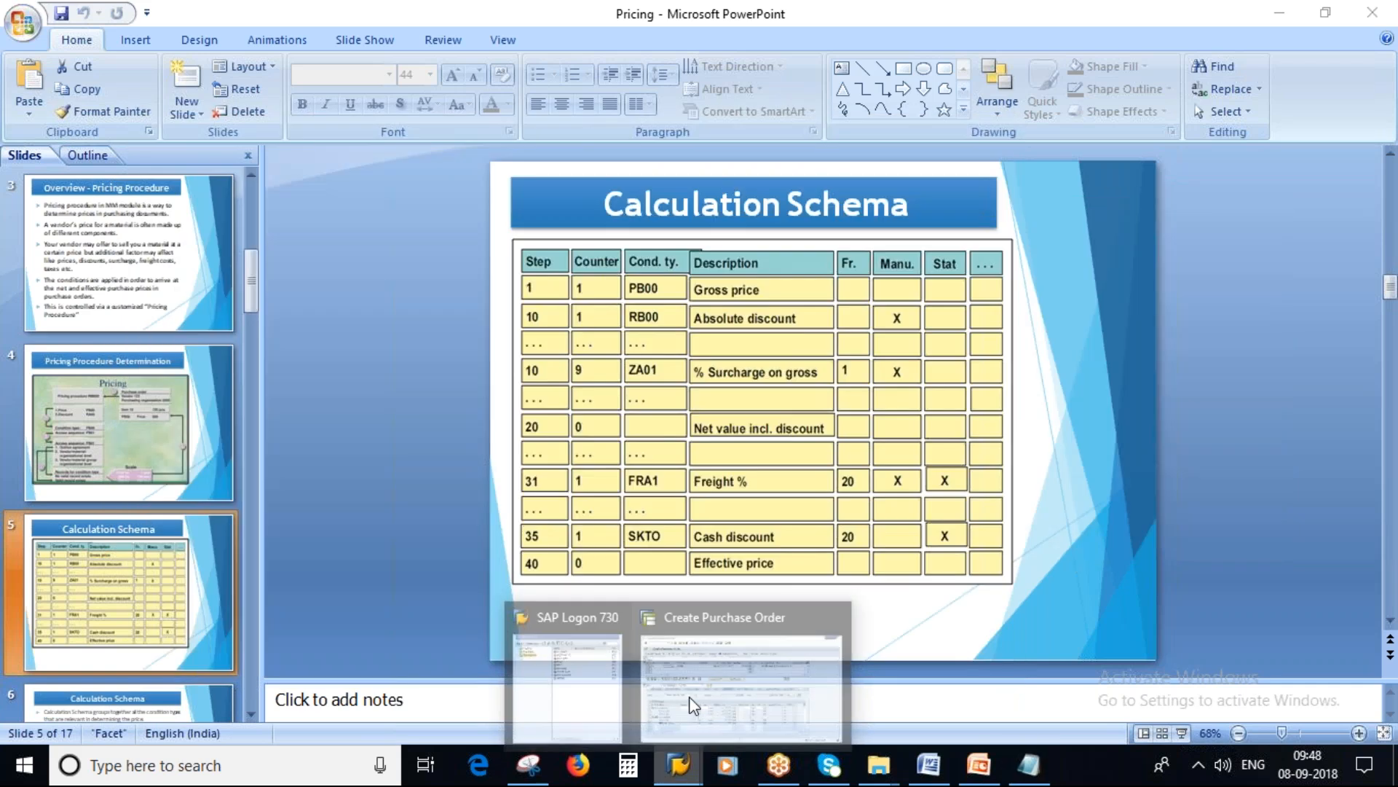
pyautogui.click(721, 685)
pyautogui.scroll(1, 208, 460)
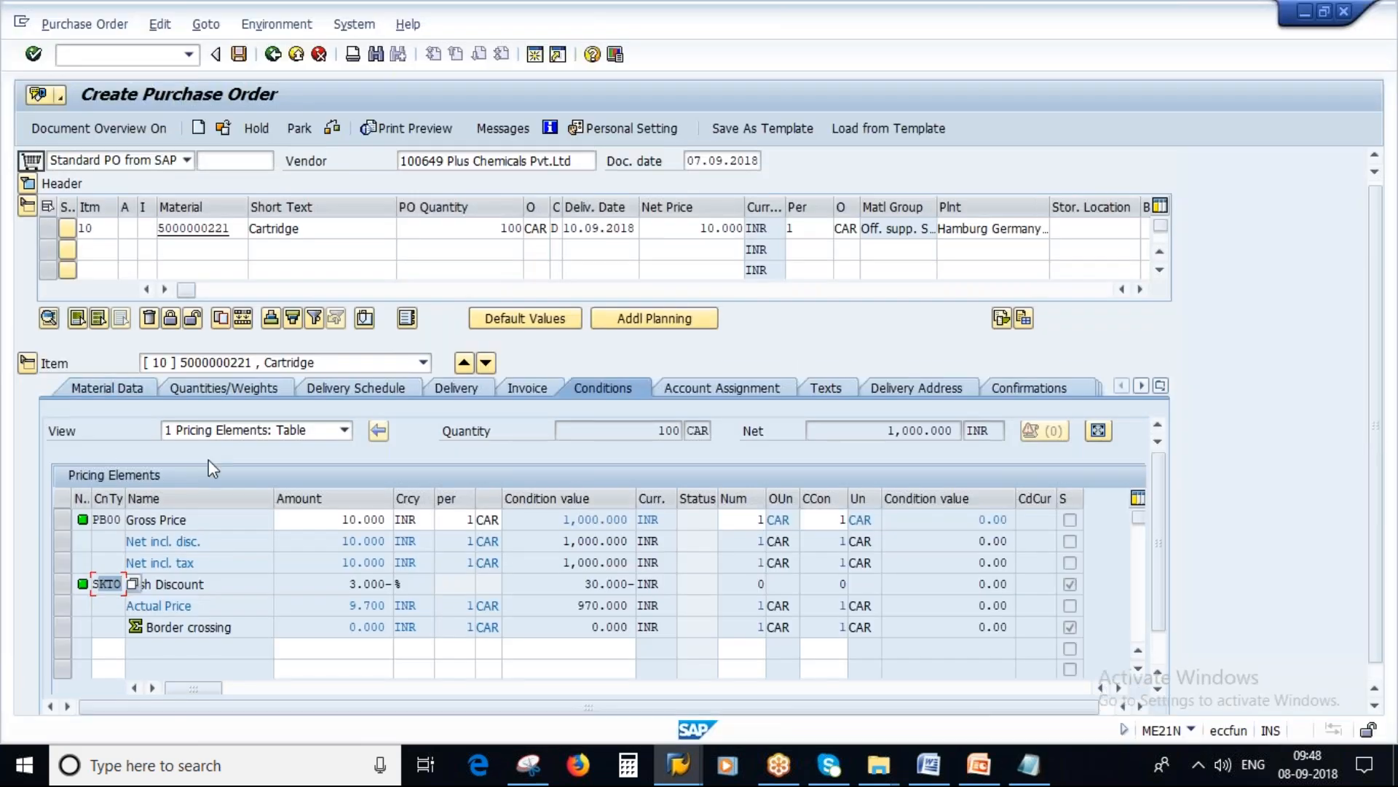
pyautogui.scroll(1, 208, 459)
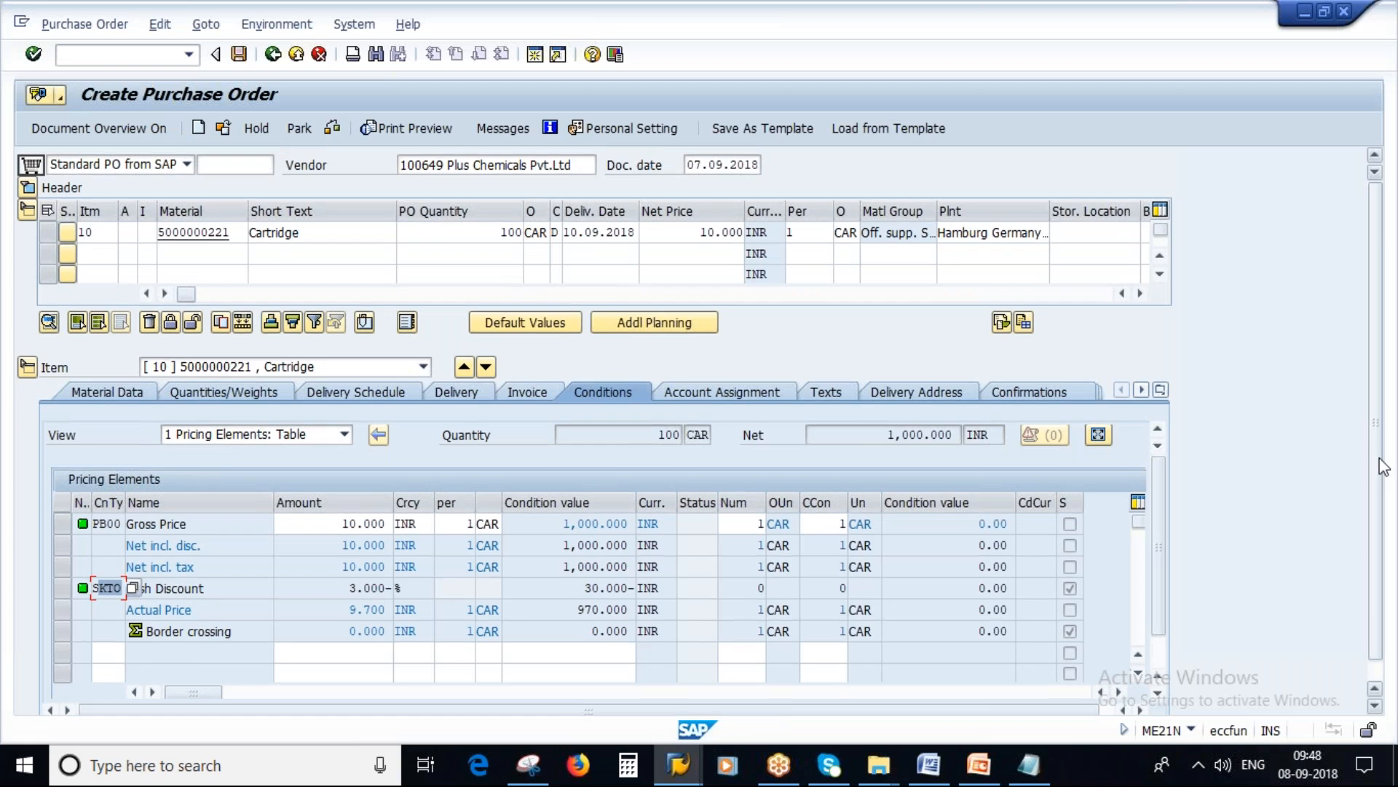
pyautogui.scroll(-1, 1383, 466)
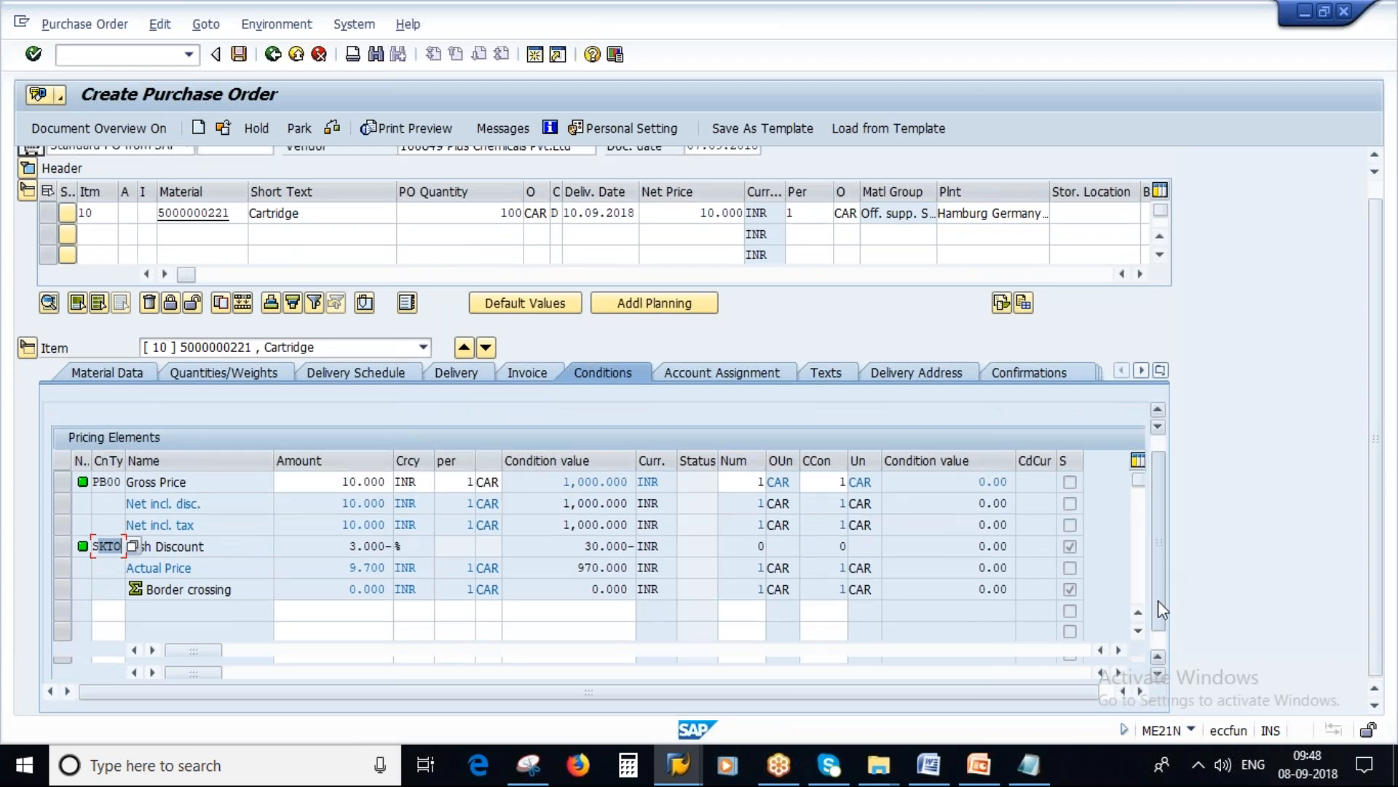
pyautogui.scroll(-1, 1158, 600)
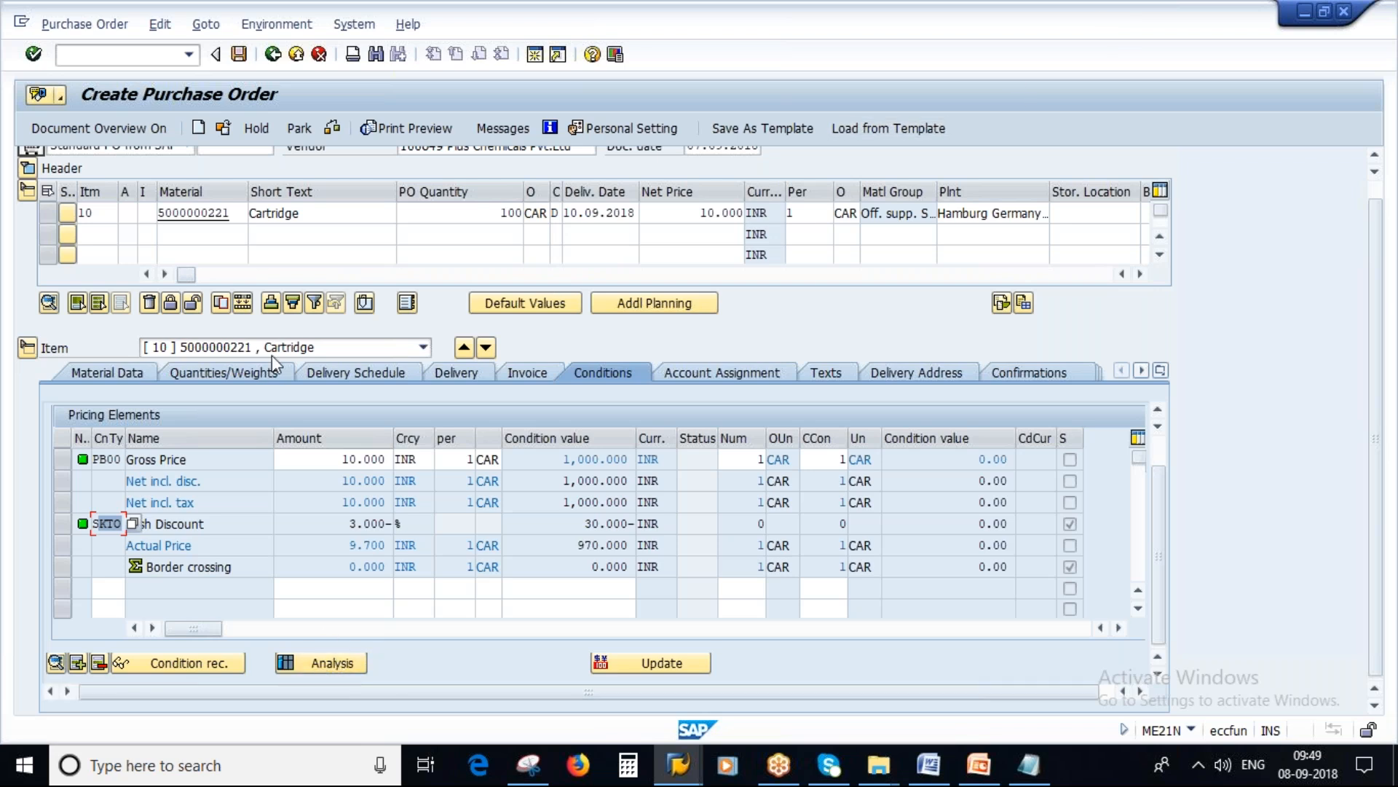
pyautogui.click(334, 664)
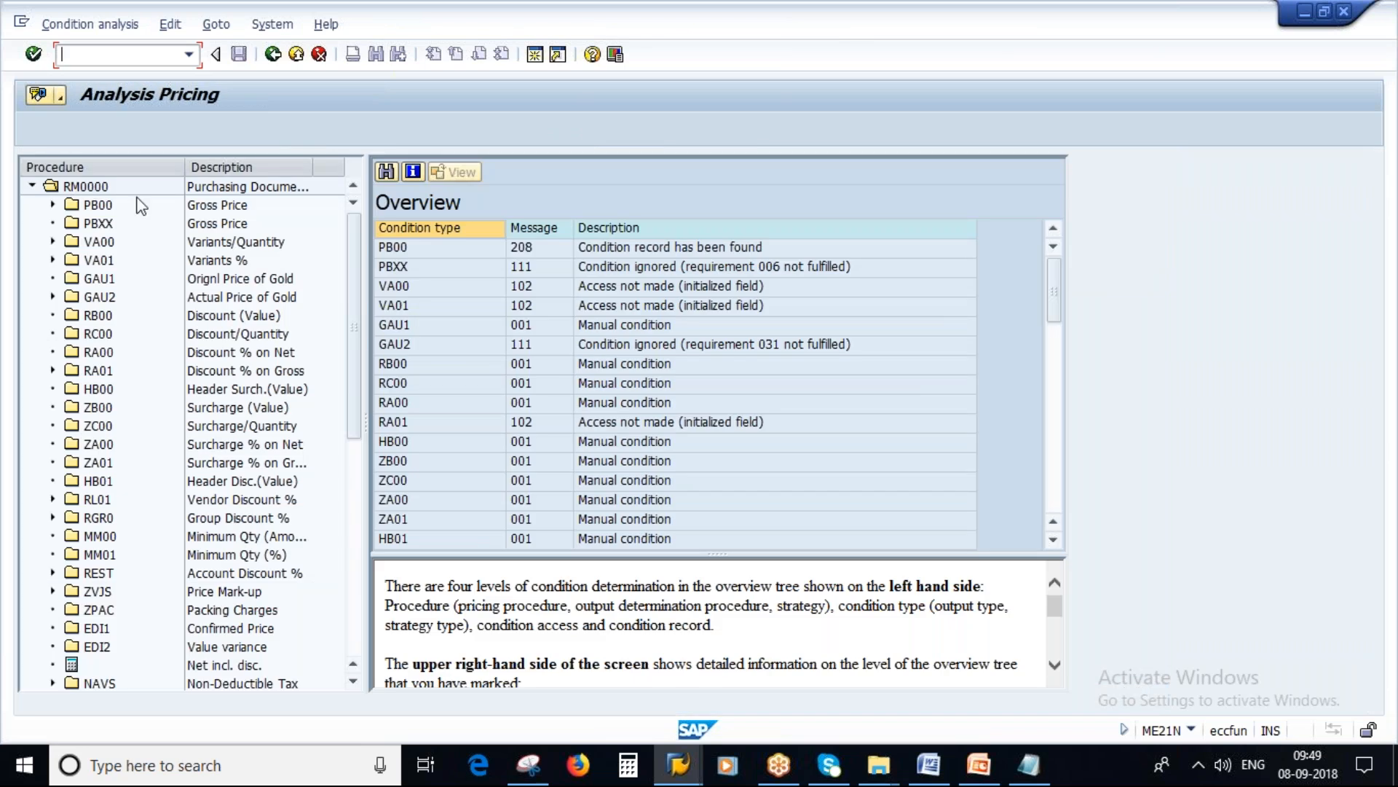
# Step: Switch to PowerPoint, show the Pricing Procedure Determination slide, and return to the SAP pricing analysis
pyautogui.click(978, 764)
pyautogui.press('pageup')
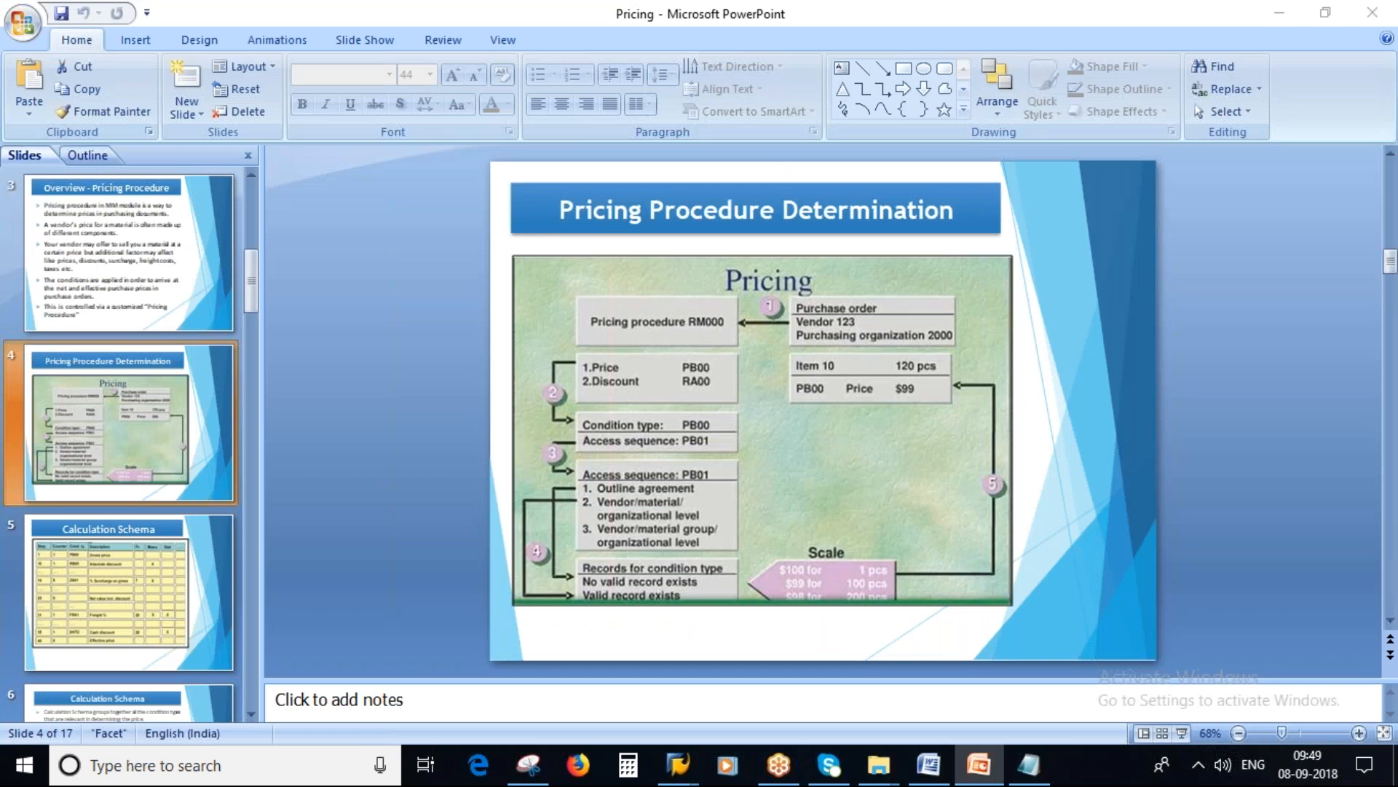
pyautogui.hotkey('alt', 'Tab')
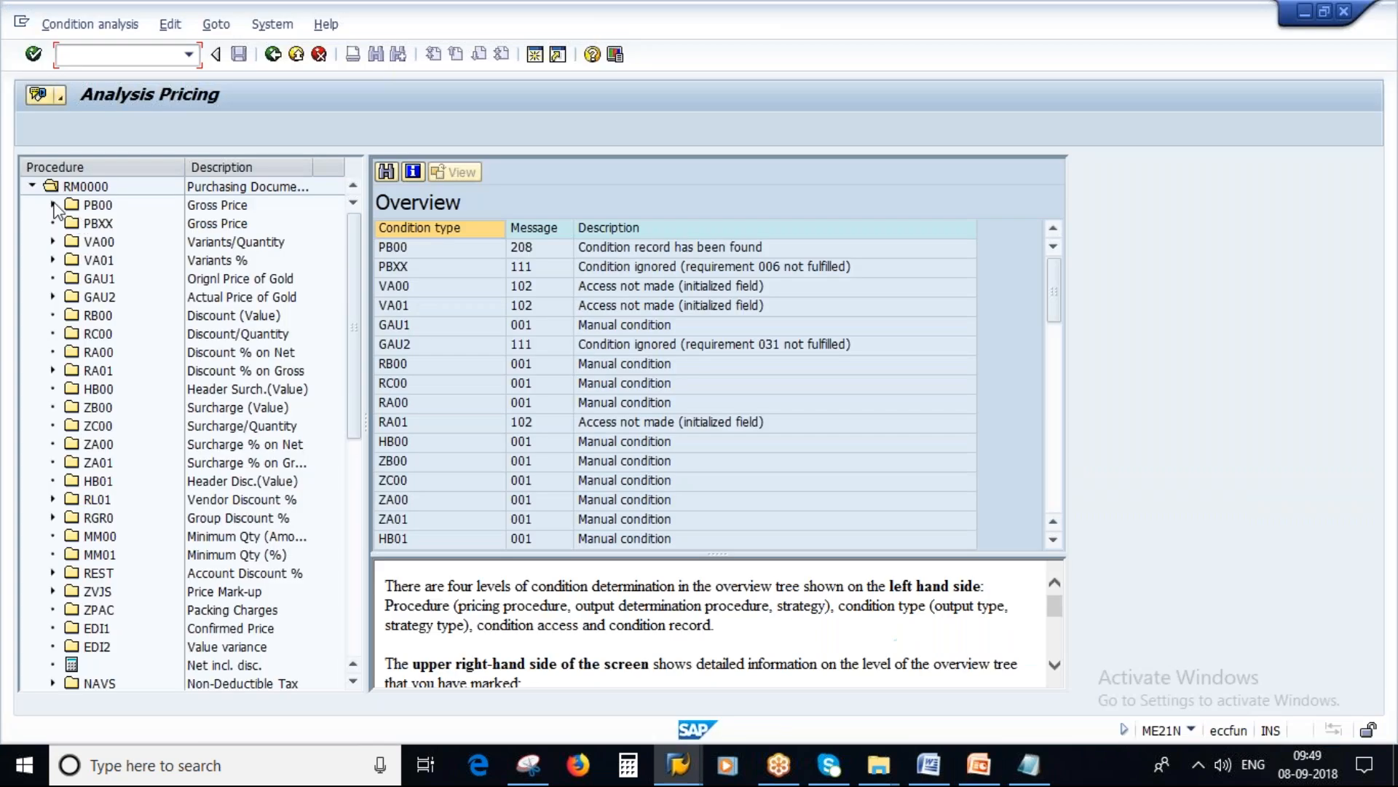
# Step: Expand and collapse condition types PB00 and VA00 under procedure RM0000 to inspect their accesses
pyautogui.click(54, 206)
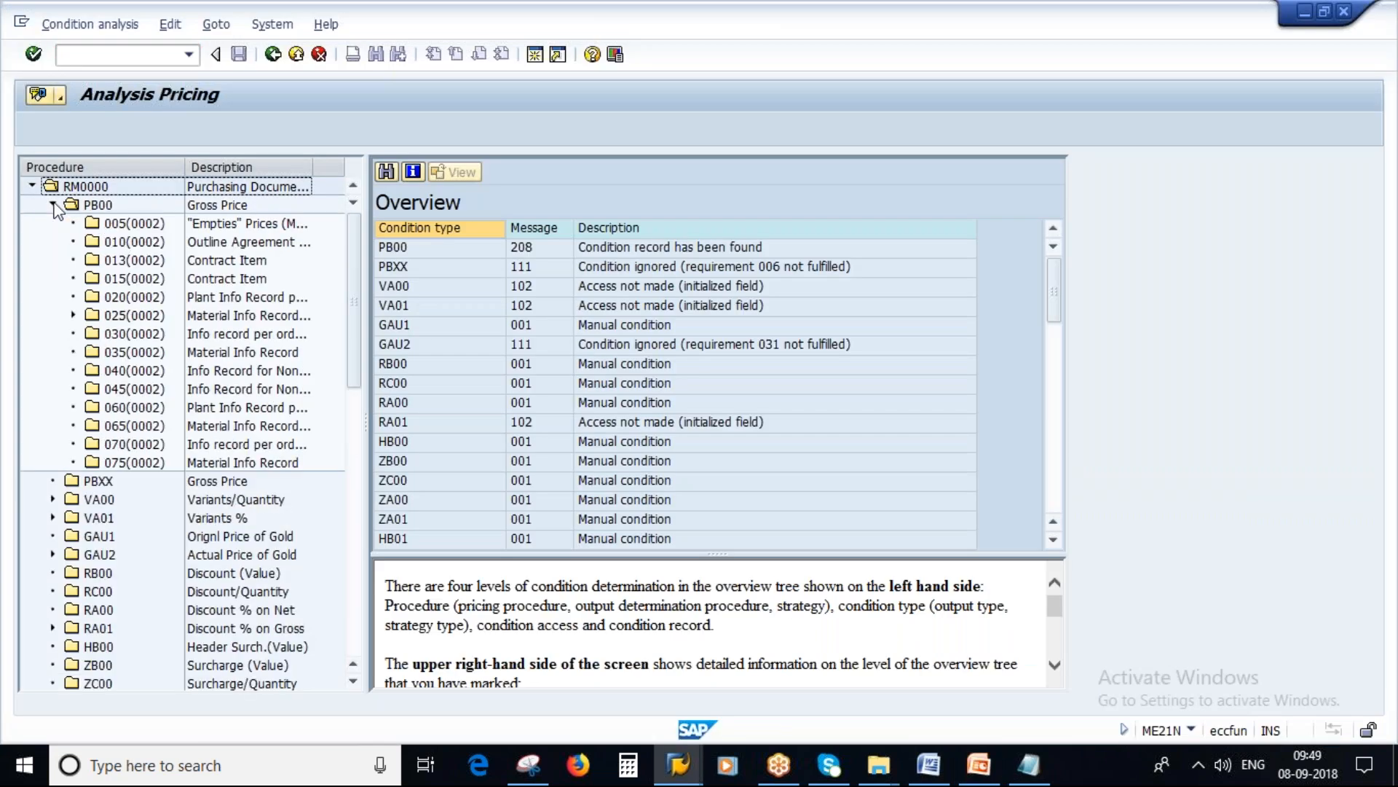
pyautogui.click(54, 205)
pyautogui.click(53, 242)
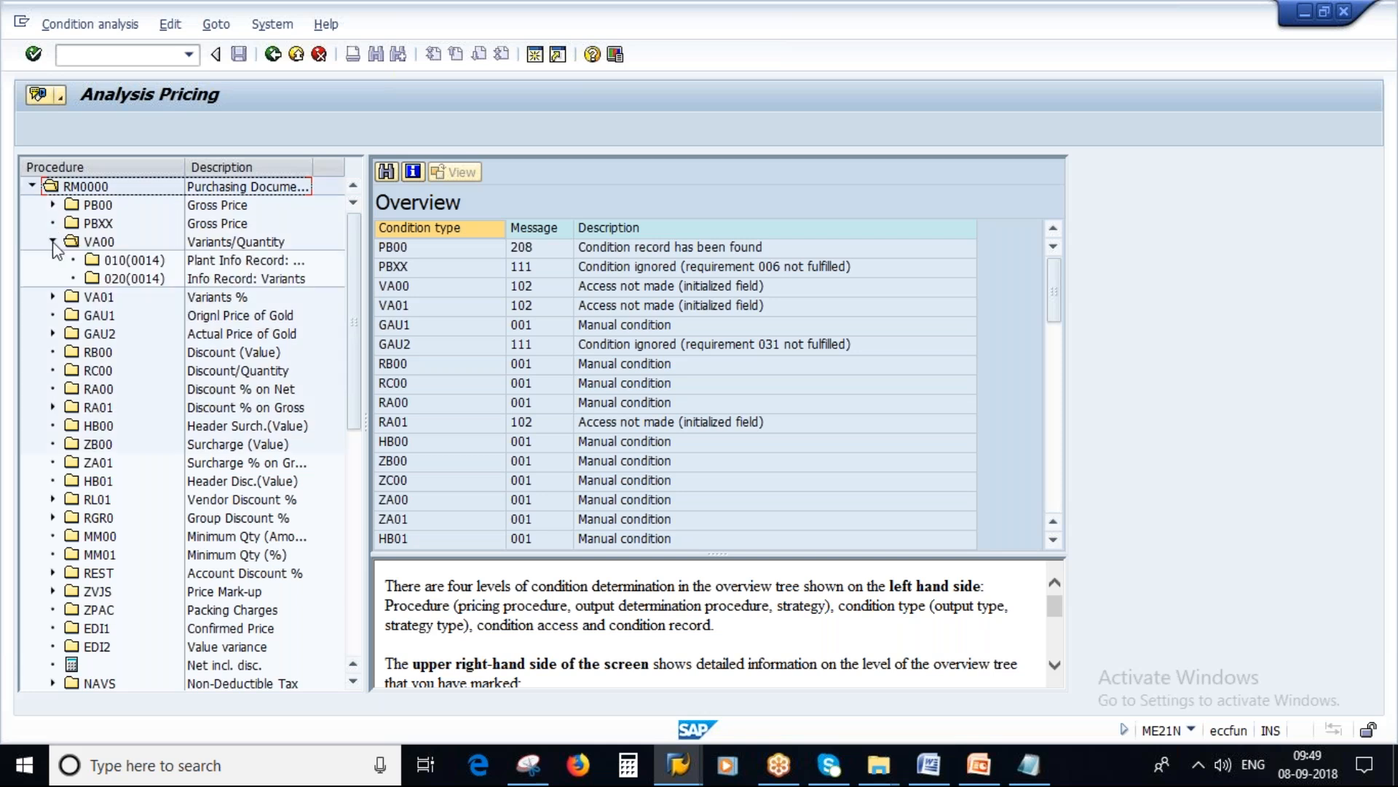
pyautogui.click(53, 242)
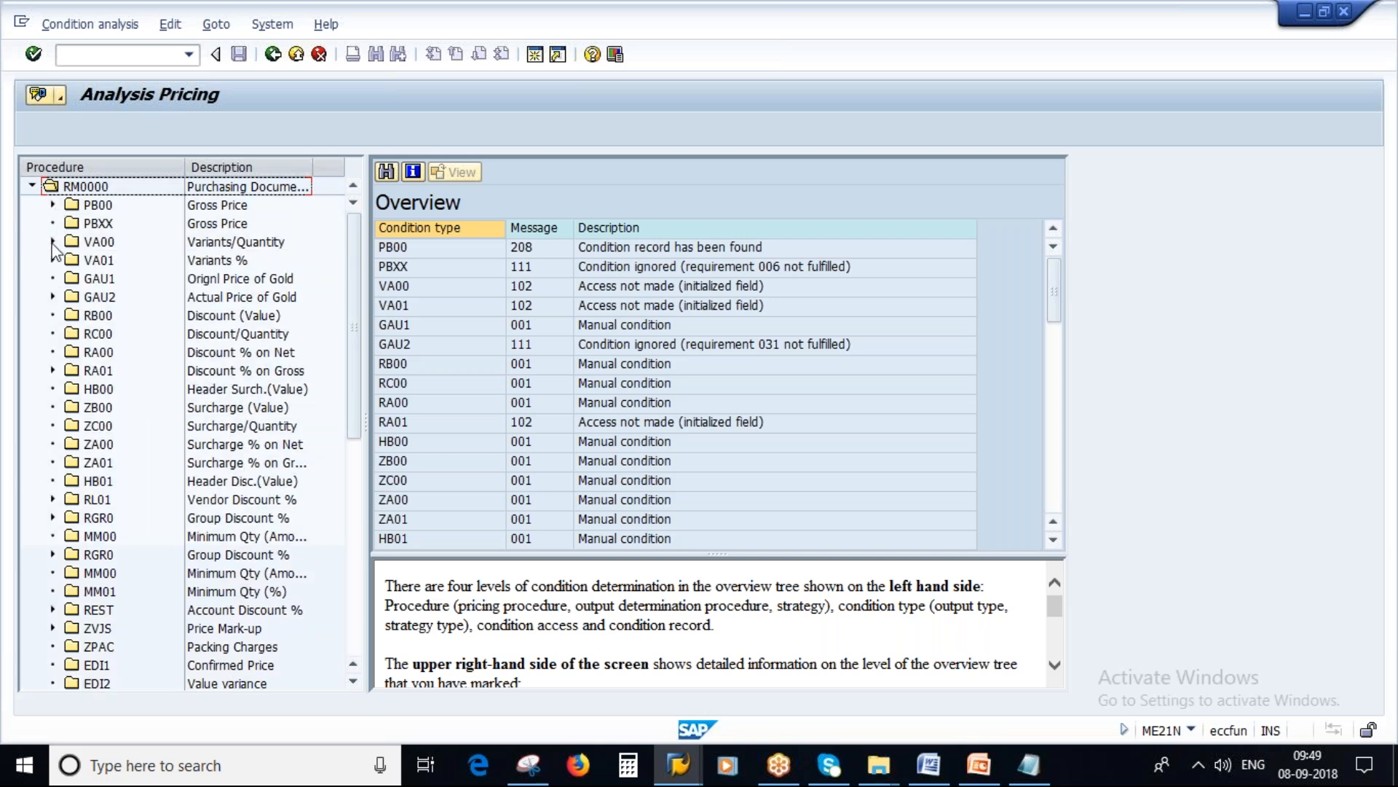
# Step: Display the details of condition type PB00, review its accesses, and select the PB00 entry in the details
pyautogui.doubleClick(80, 205)
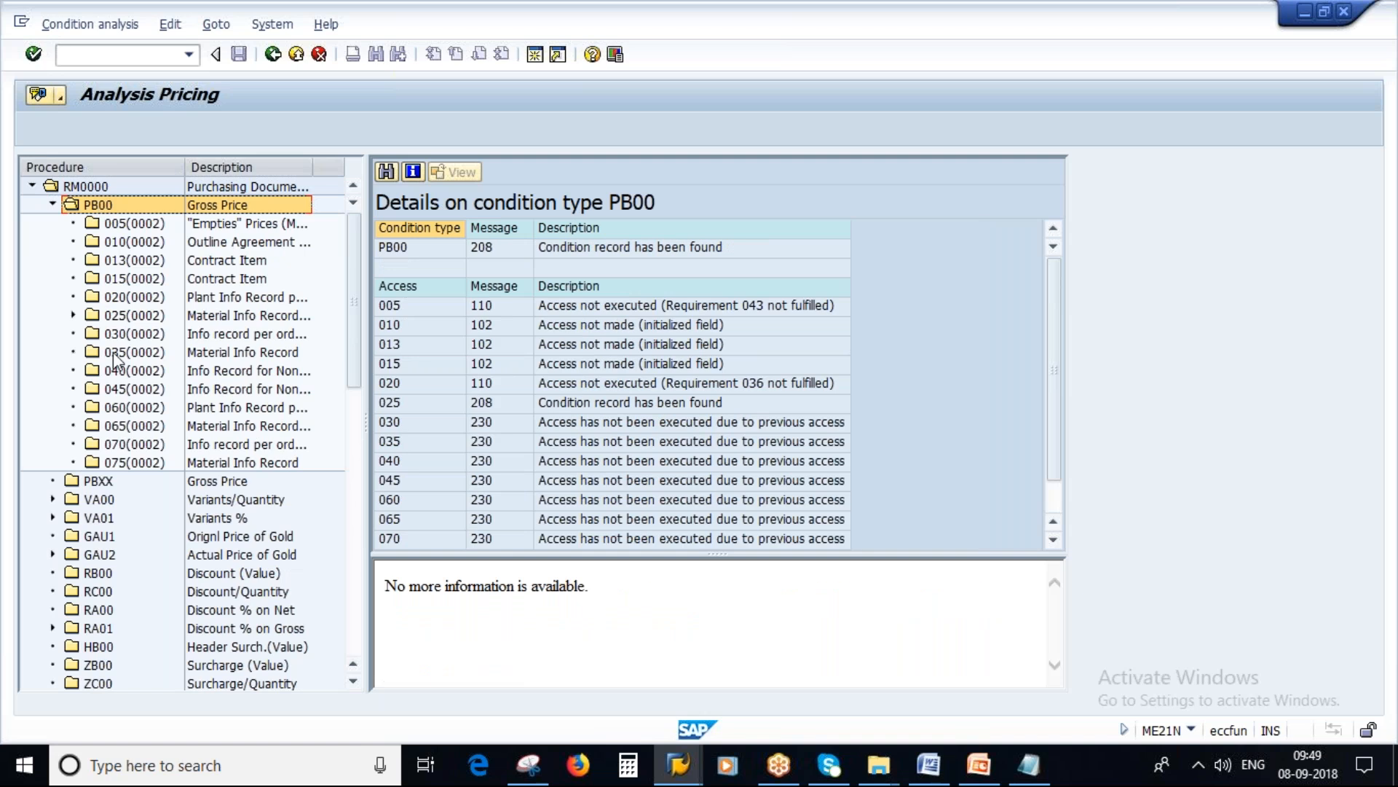
pyautogui.scroll(-1, 218, 364)
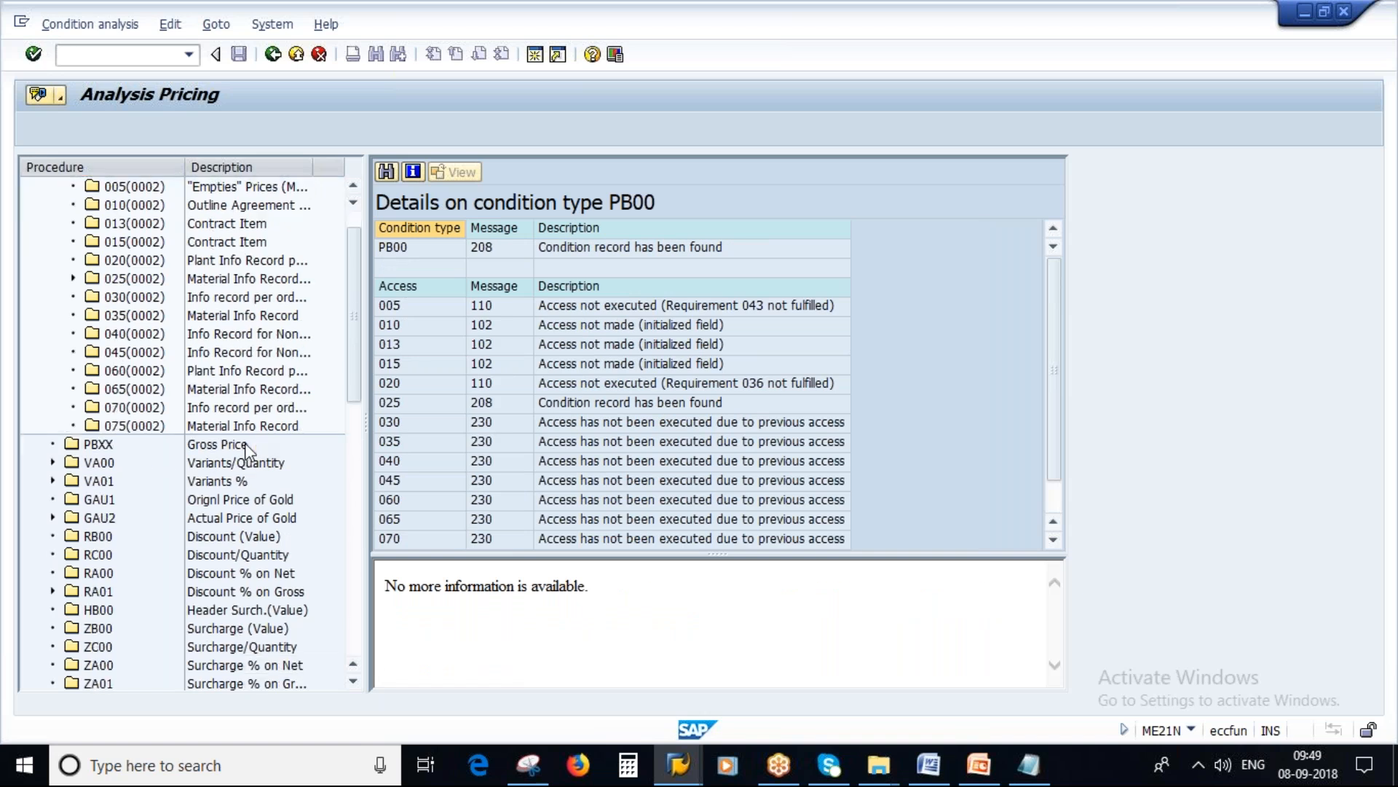
pyautogui.scroll(1, 248, 450)
pyautogui.scroll(-1, 844, 422)
pyautogui.scroll(1, 844, 423)
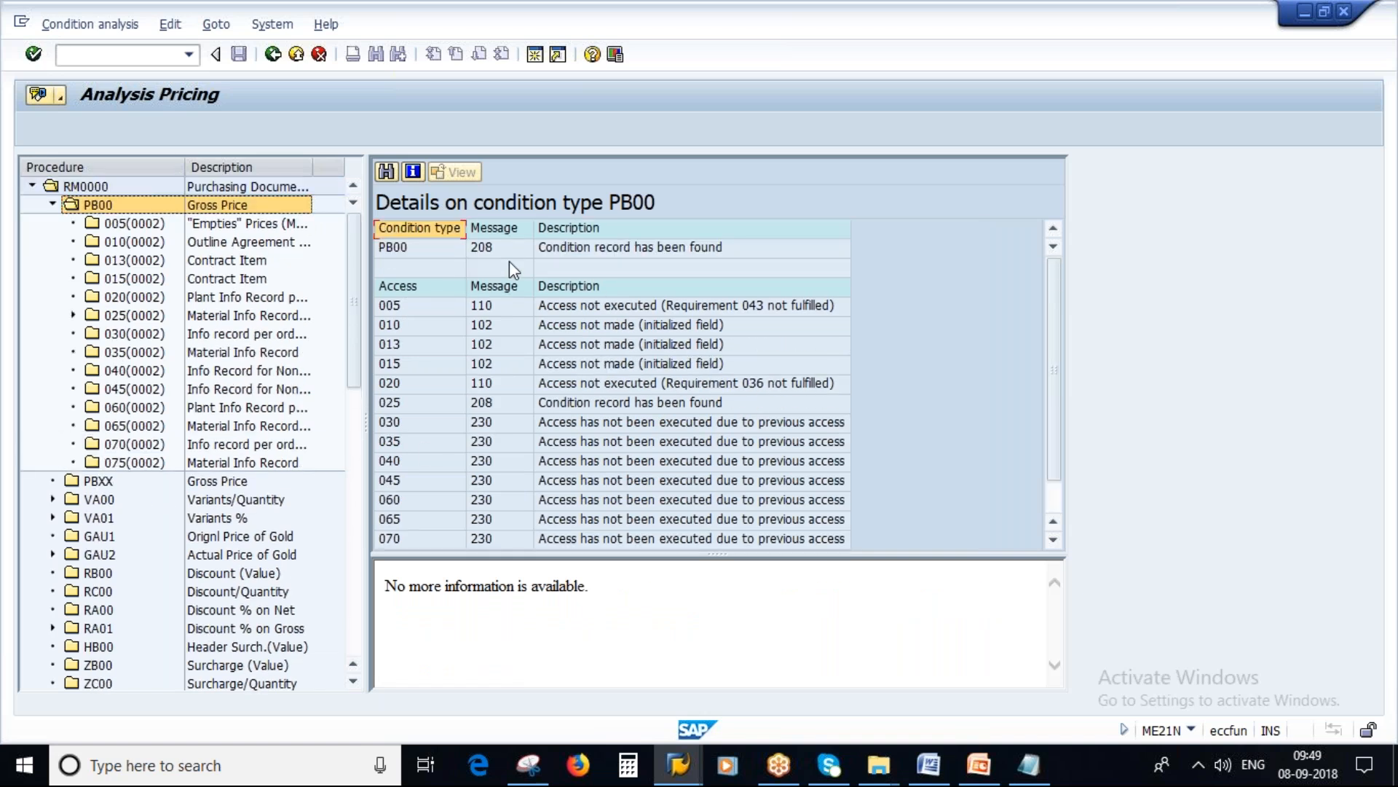
pyautogui.click(574, 248)
# Step: Examine the remaining condition types of procedure RM0000, comparing them with the Pricing Procedure Determination slide in PowerPoint
pyautogui.scroll(-4, 276, 615)
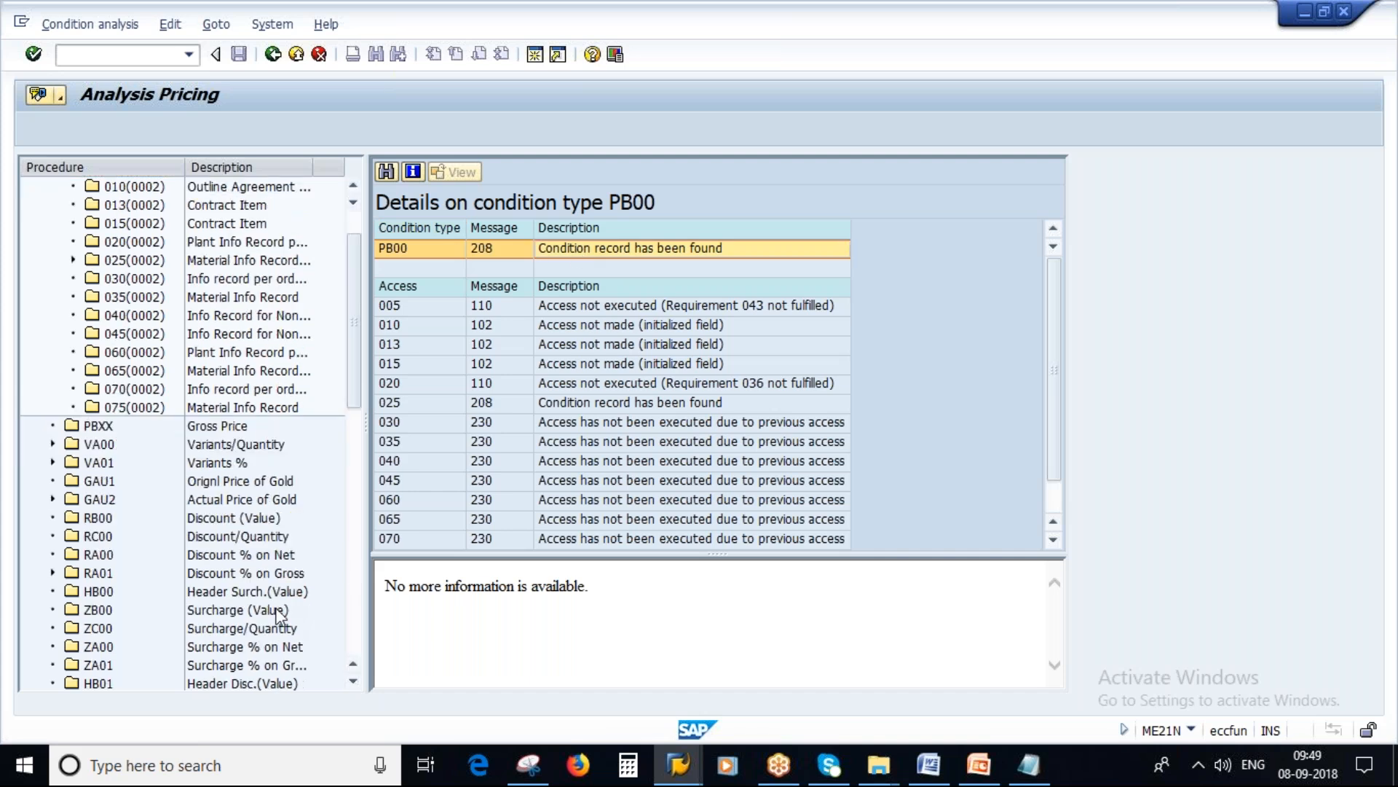
pyautogui.scroll(-6, 277, 615)
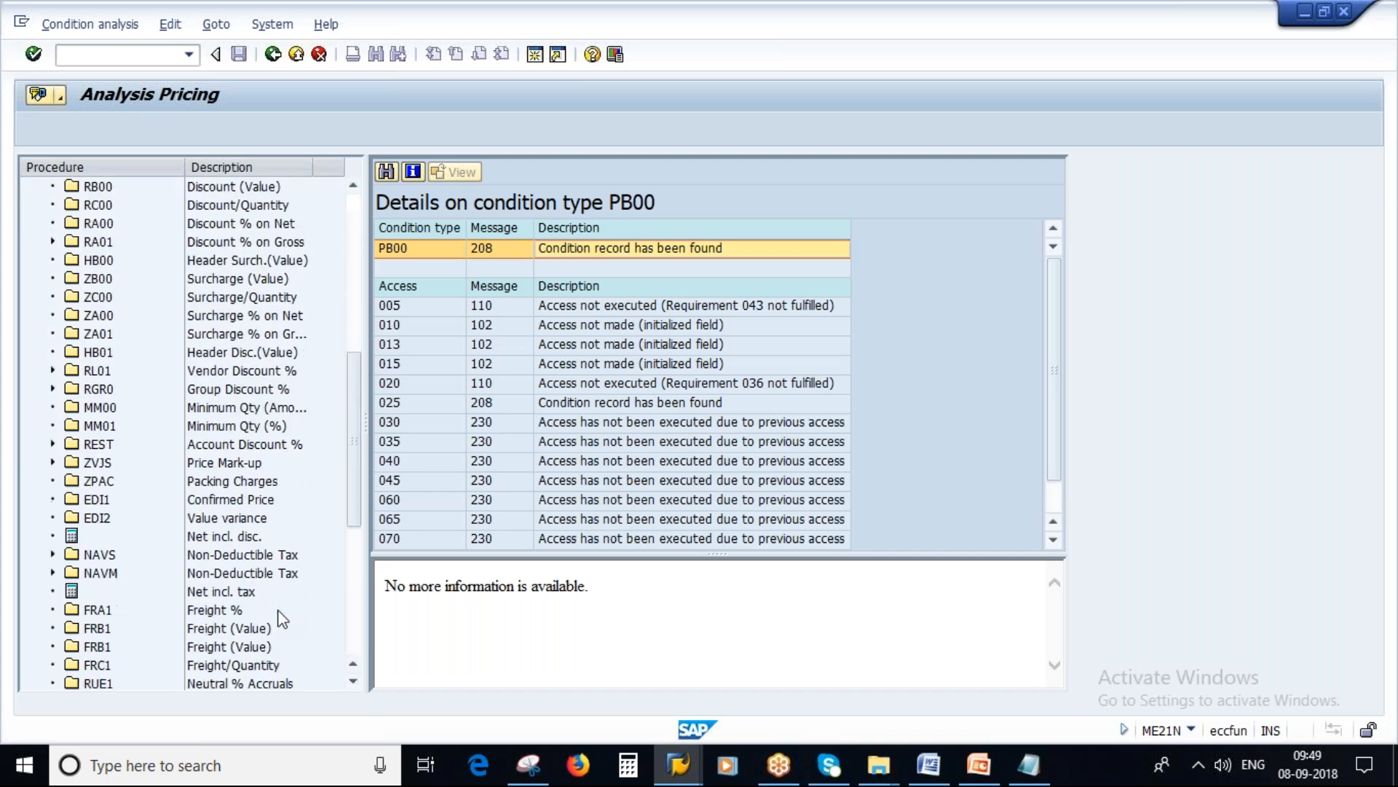
pyautogui.hotkey('alt', 'Tab')
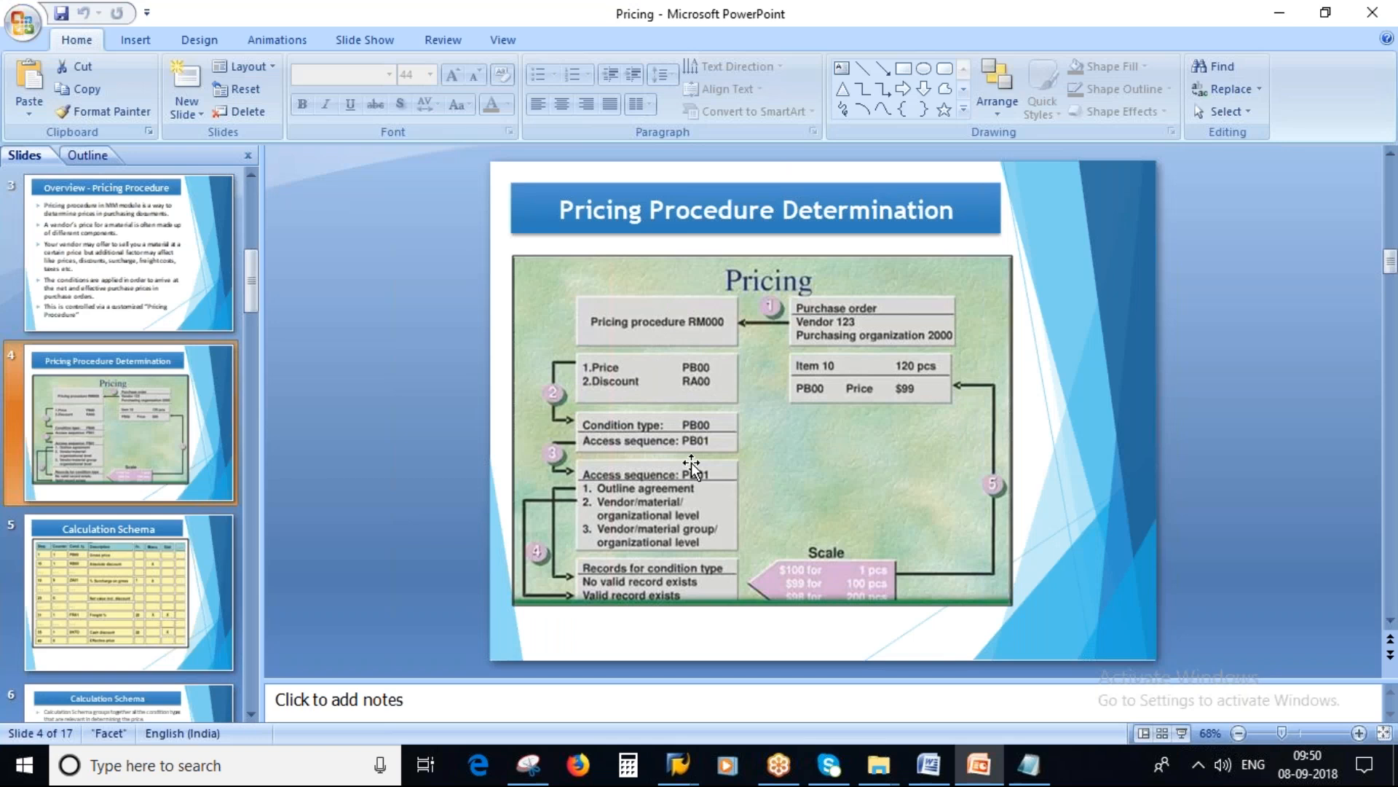
pyautogui.hotkey('alt', 'Tab')
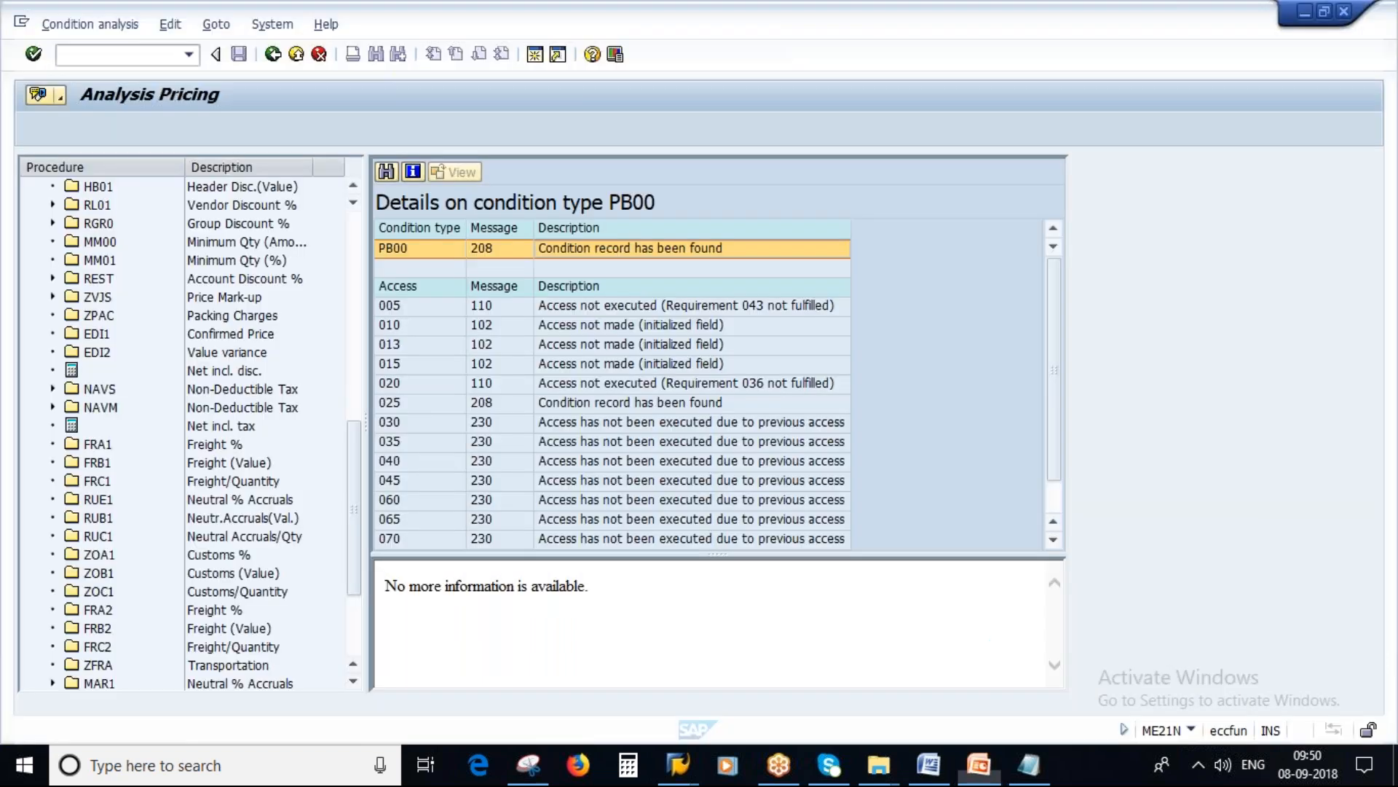
# Step: Leave the pricing analysis, switch to PowerPoint, and present the Calculation Schema slide full screen
pyautogui.press('F3')
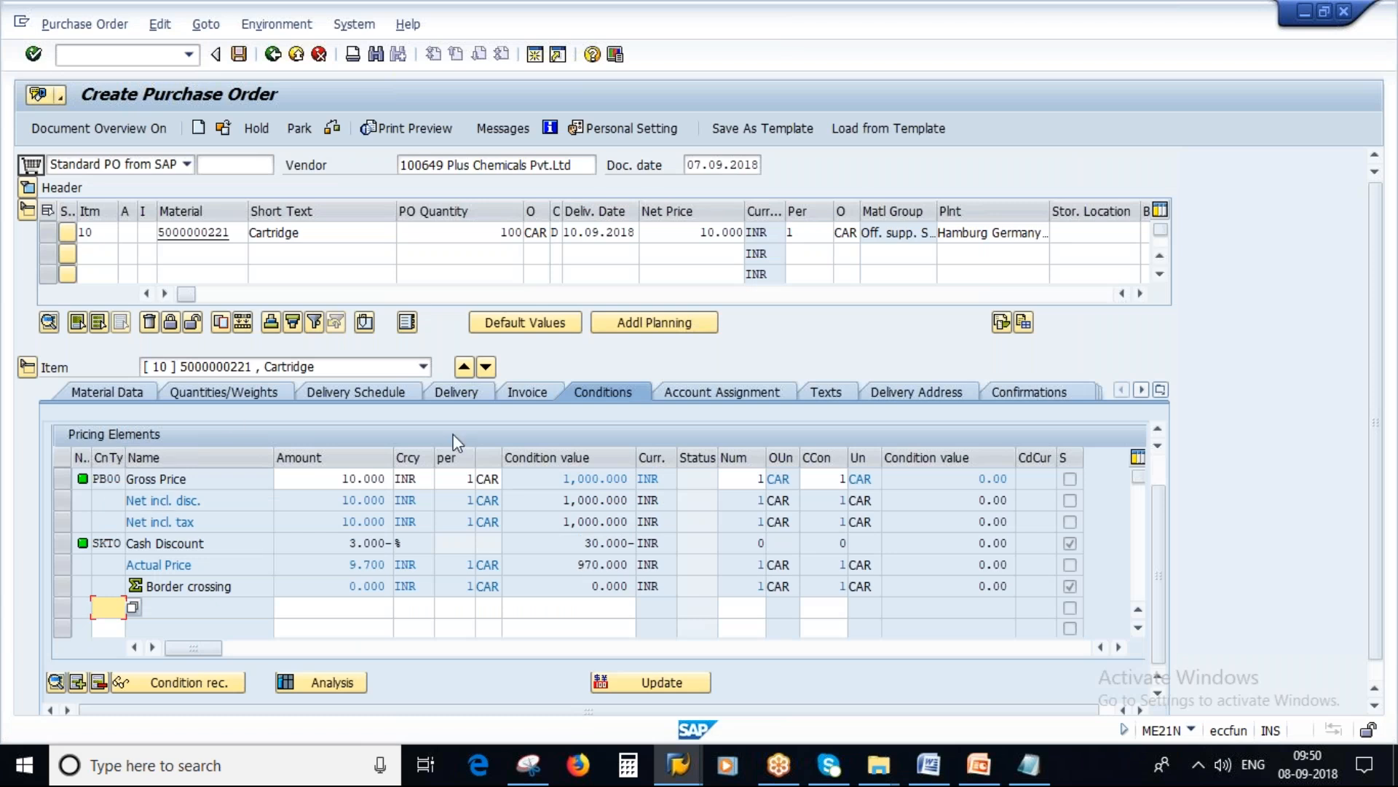
pyautogui.click(975, 766)
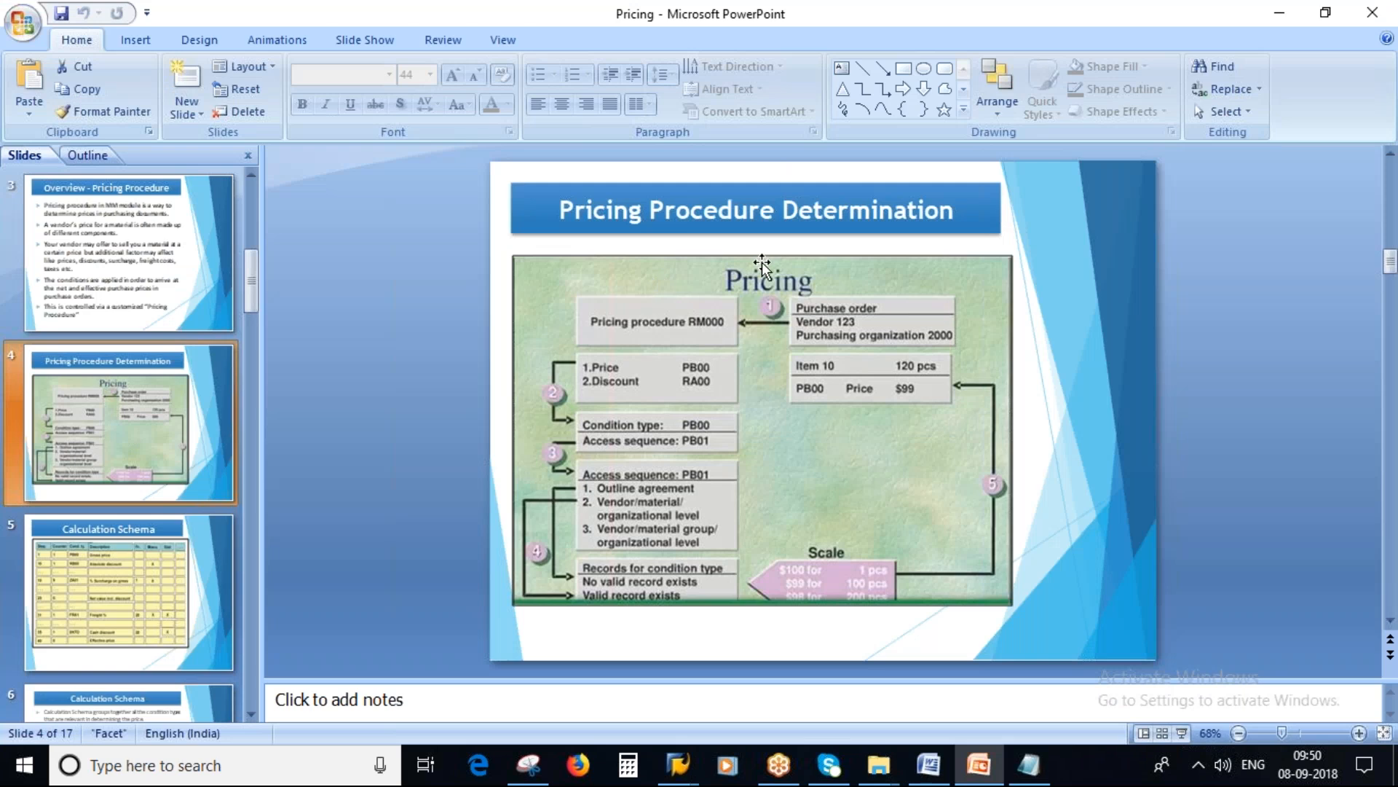
pyautogui.click(120, 604)
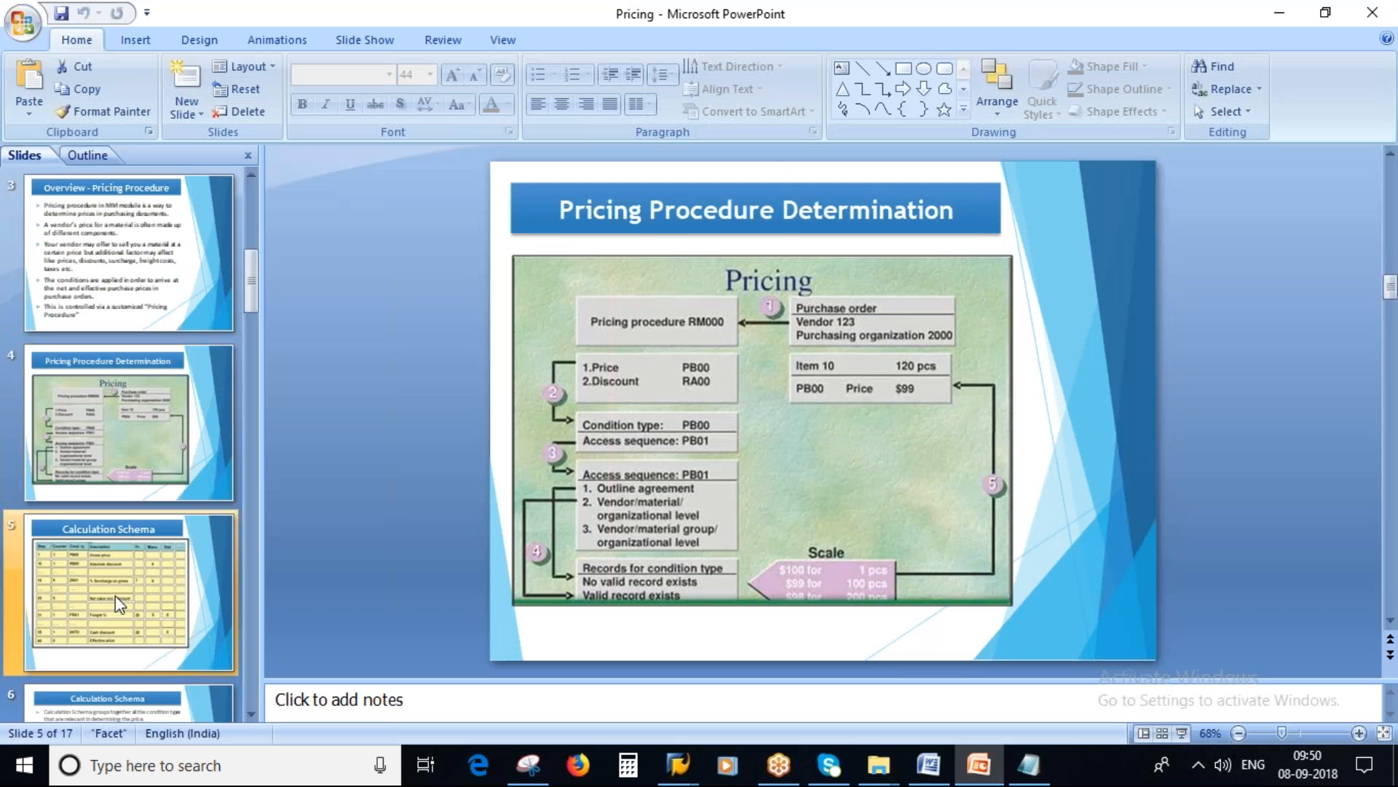
pyautogui.click(1181, 732)
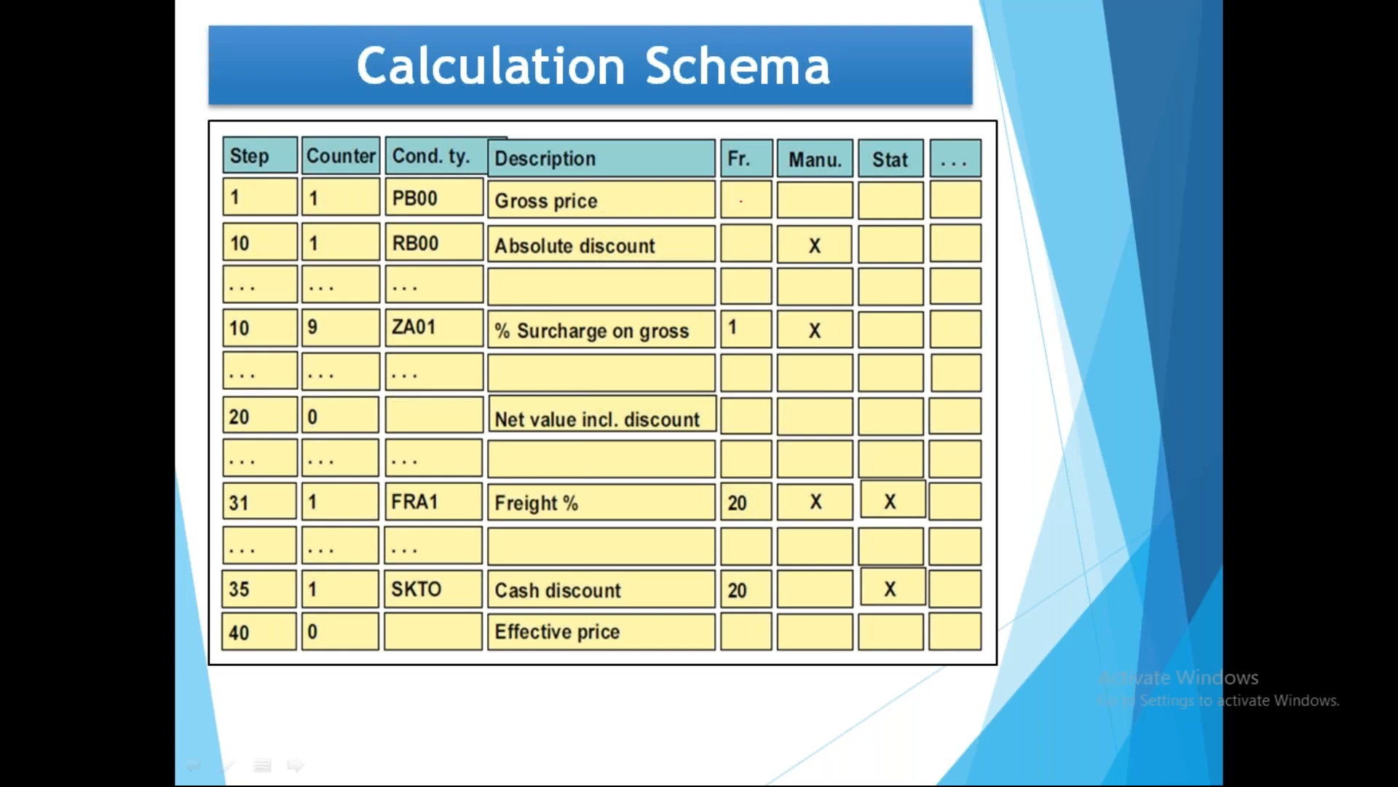
# Step: Mark condition types PB00, RB00, ZA01 and FRA1 on the Calculation Schema slide, erase the marks, and end the slide show
pyautogui.moveTo(421, 201); pyautogui.dragTo(479, 195)
pyautogui.moveTo(434, 246); pyautogui.dragTo(482, 235)
pyautogui.moveTo(432, 326); pyautogui.dragTo(484, 308)
pyautogui.moveTo(415, 502); pyautogui.dragTo(481, 486)
pyautogui.press('e')
pyautogui.press('Right')
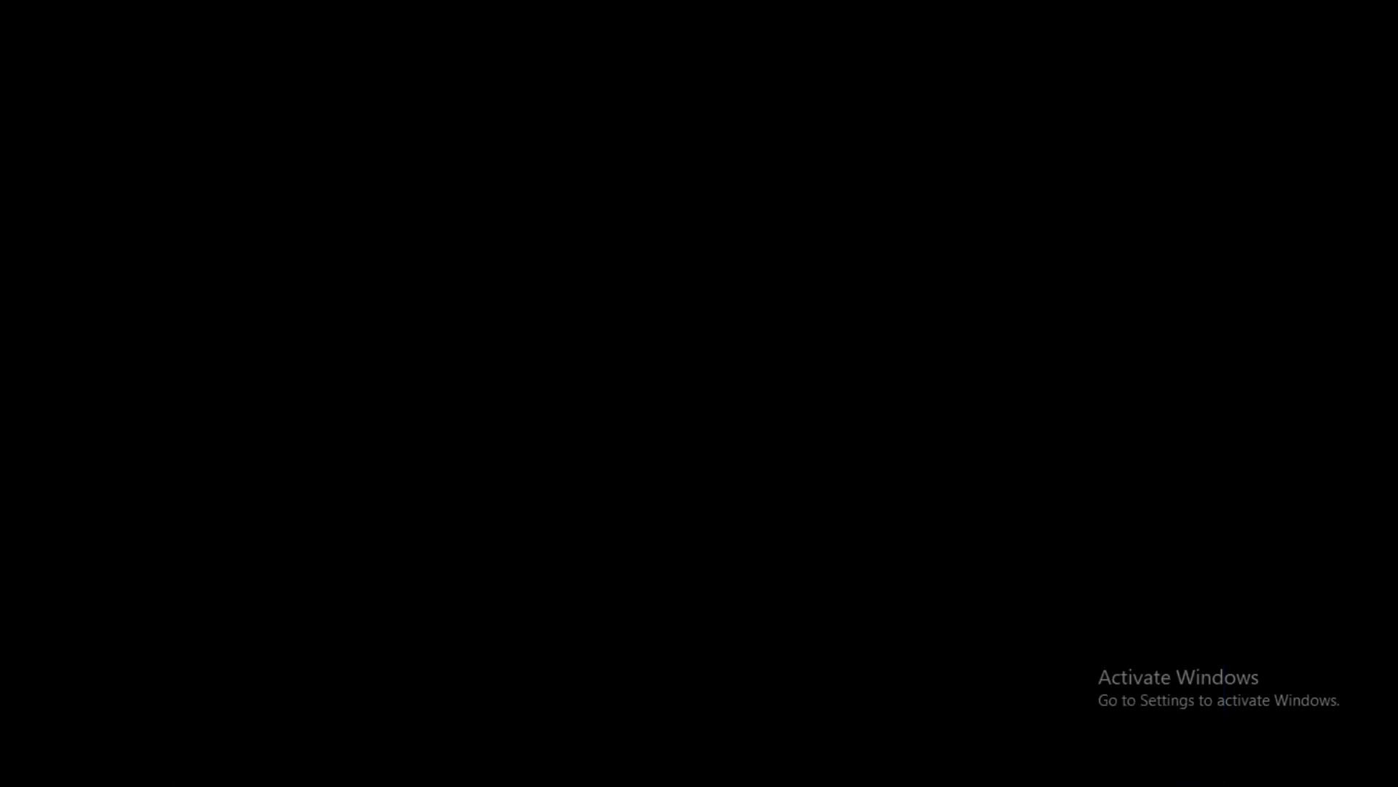
pyautogui.press('Escape')
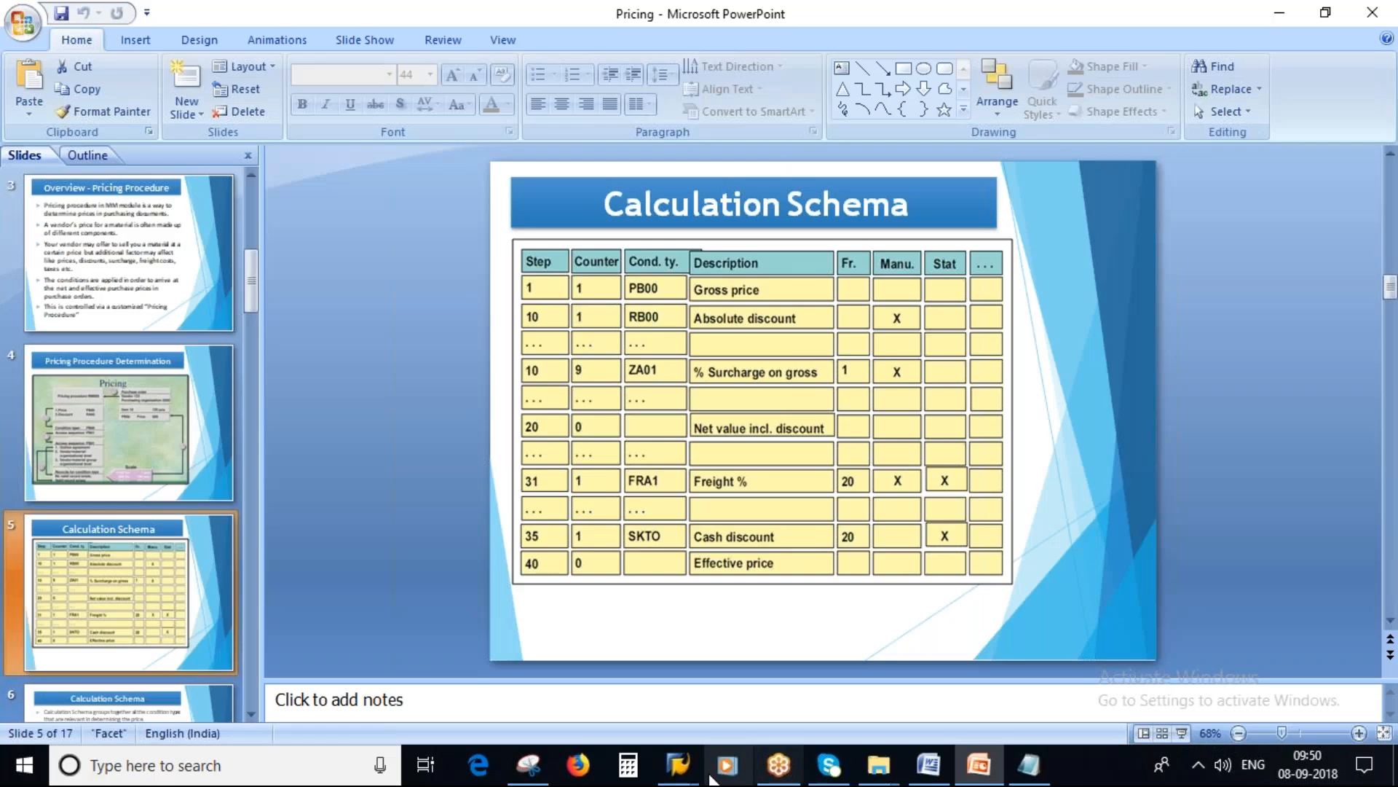
# Step: Switch to the SAP purchase order and reopen the pricing analysis for item 10
pyautogui.moveTo(678, 765)
pyautogui.click(753, 661)
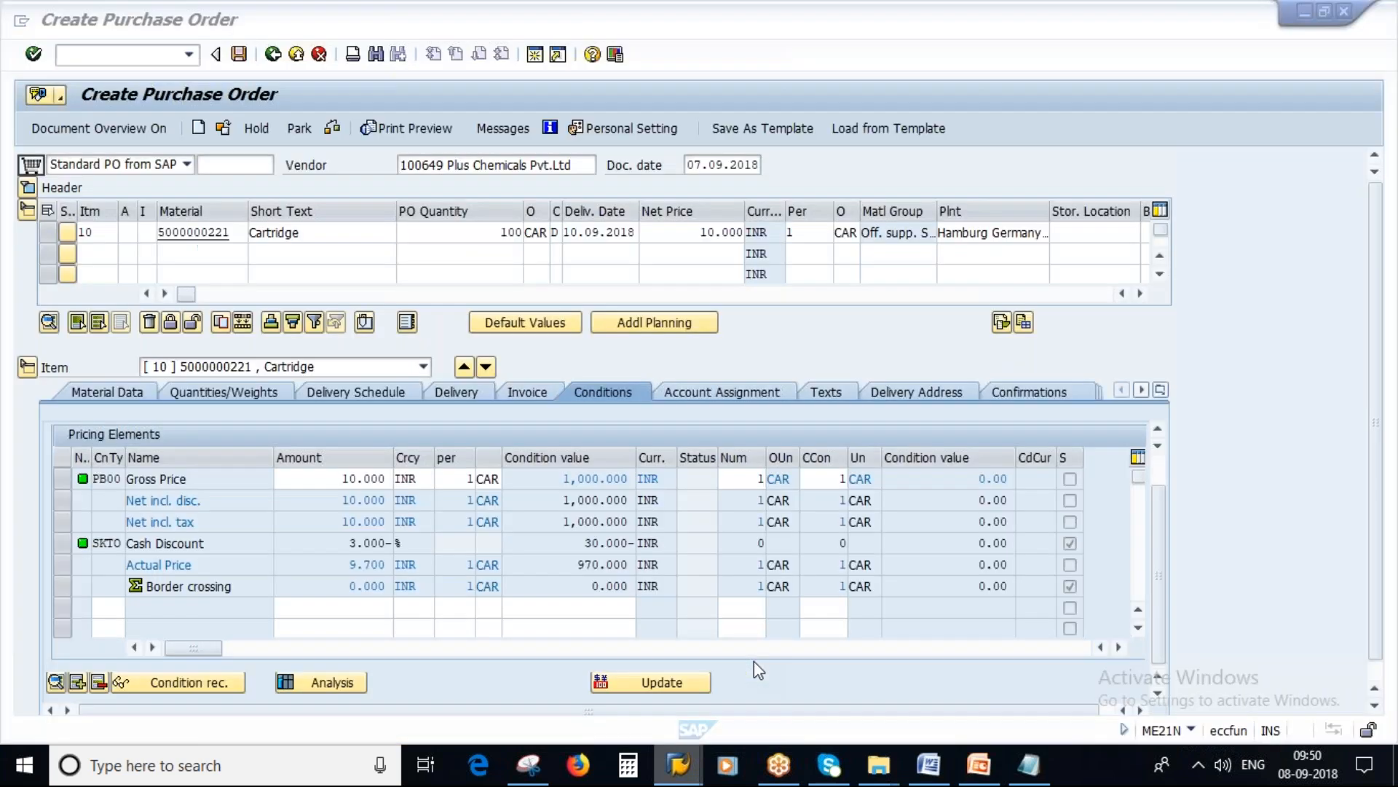
pyautogui.click(330, 682)
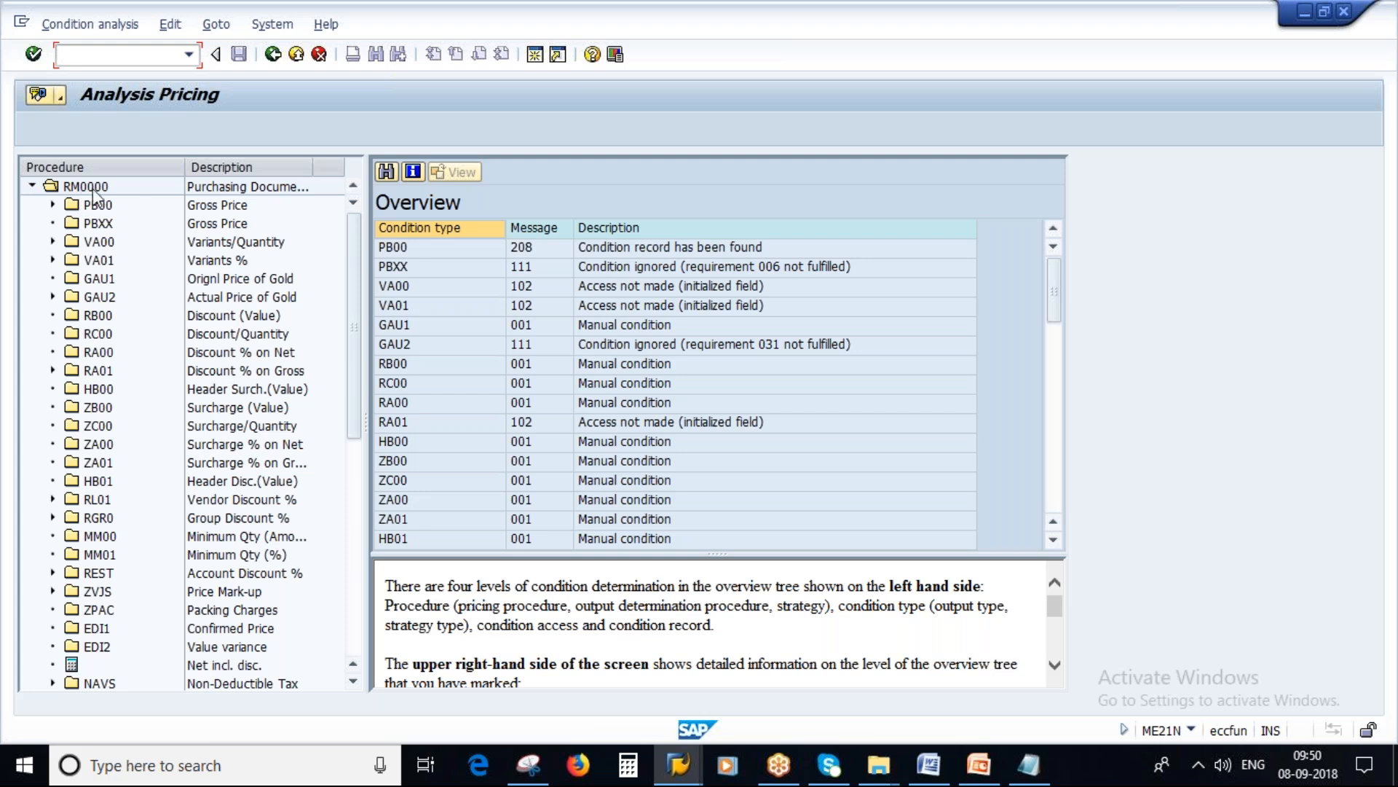
# Step: Switch to Notepad, edit the note to read "Determine Pricing Procedure-(Calculation Shema) - RM0000", and highlight "Pricing Procedure-(Calculation Shema)"
pyautogui.click(1029, 765)
pyautogui.click(569, 191)
pyautogui.write('- (Calculation Shema')
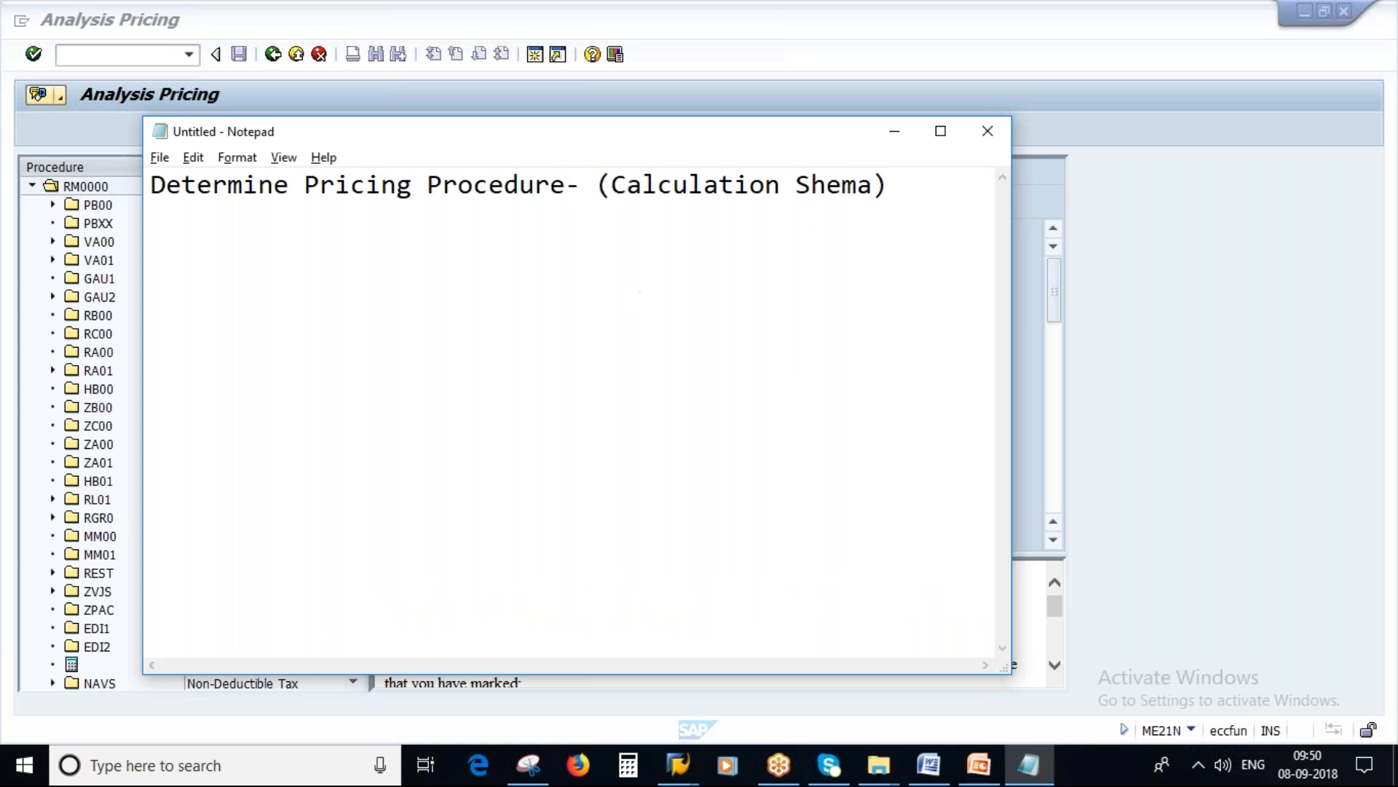
pyautogui.press('Delete')
pyautogui.moveTo(1011, 455); pyautogui.dragTo(1173, 454)
pyautogui.click(939, 217)
pyautogui.write('- ')
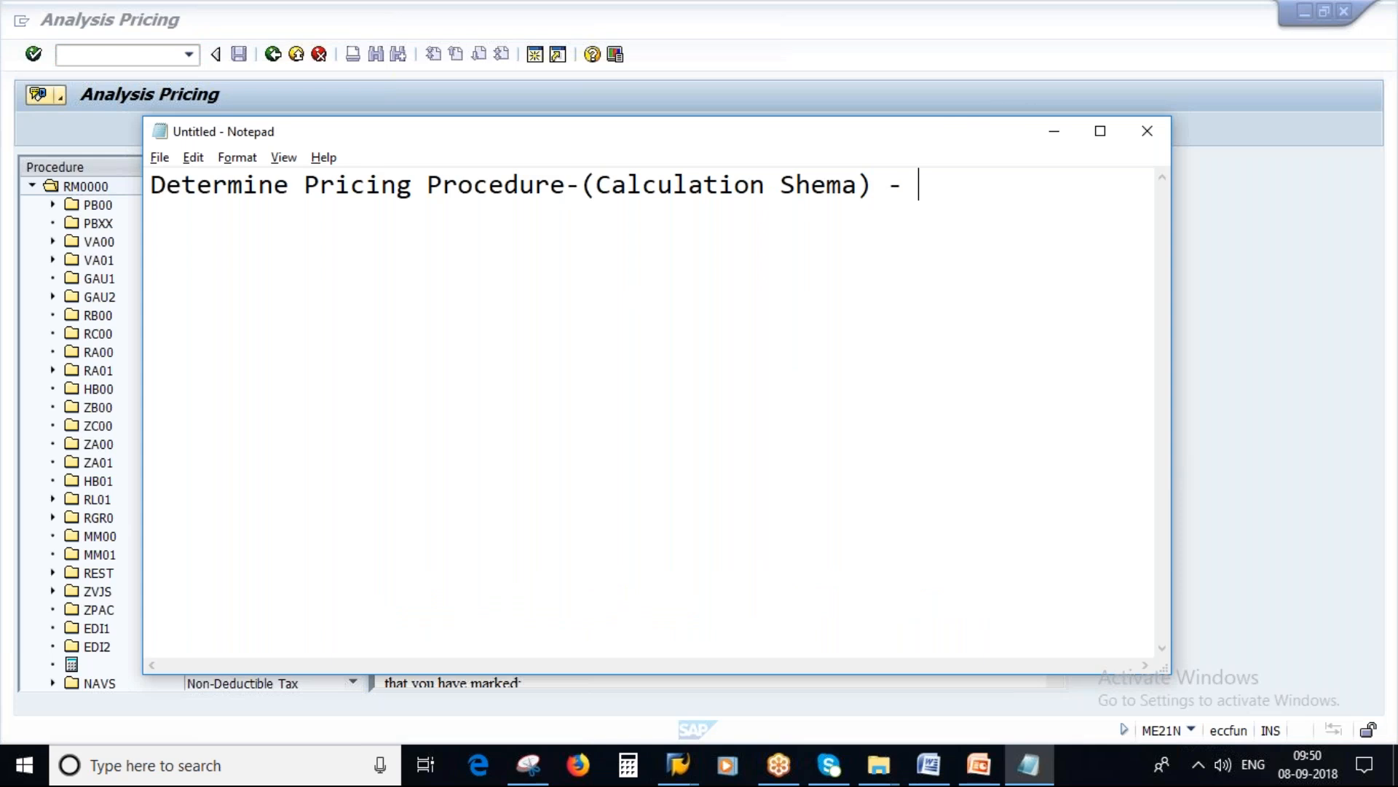
pyautogui.write('RM0000')
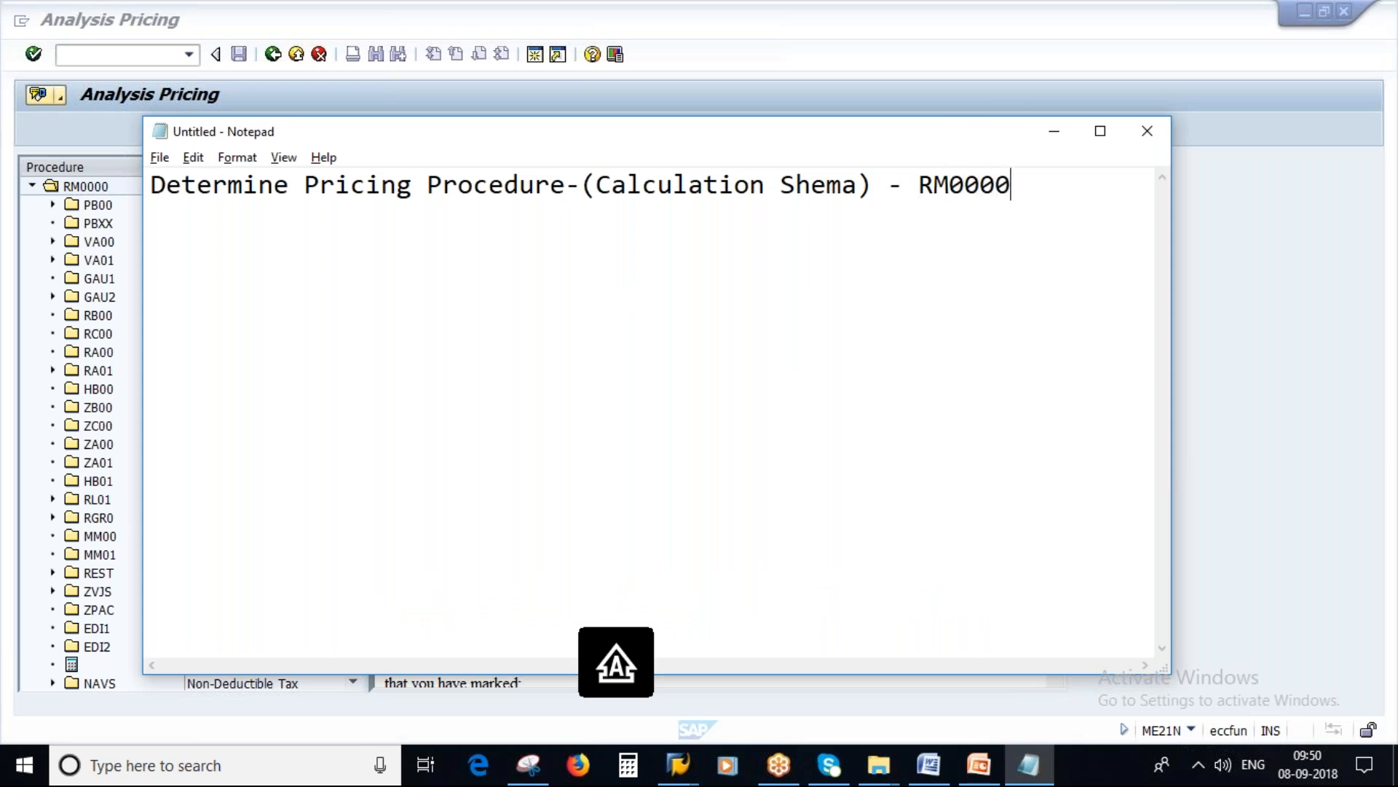
pyautogui.moveTo(305, 186); pyautogui.dragTo(855, 218)
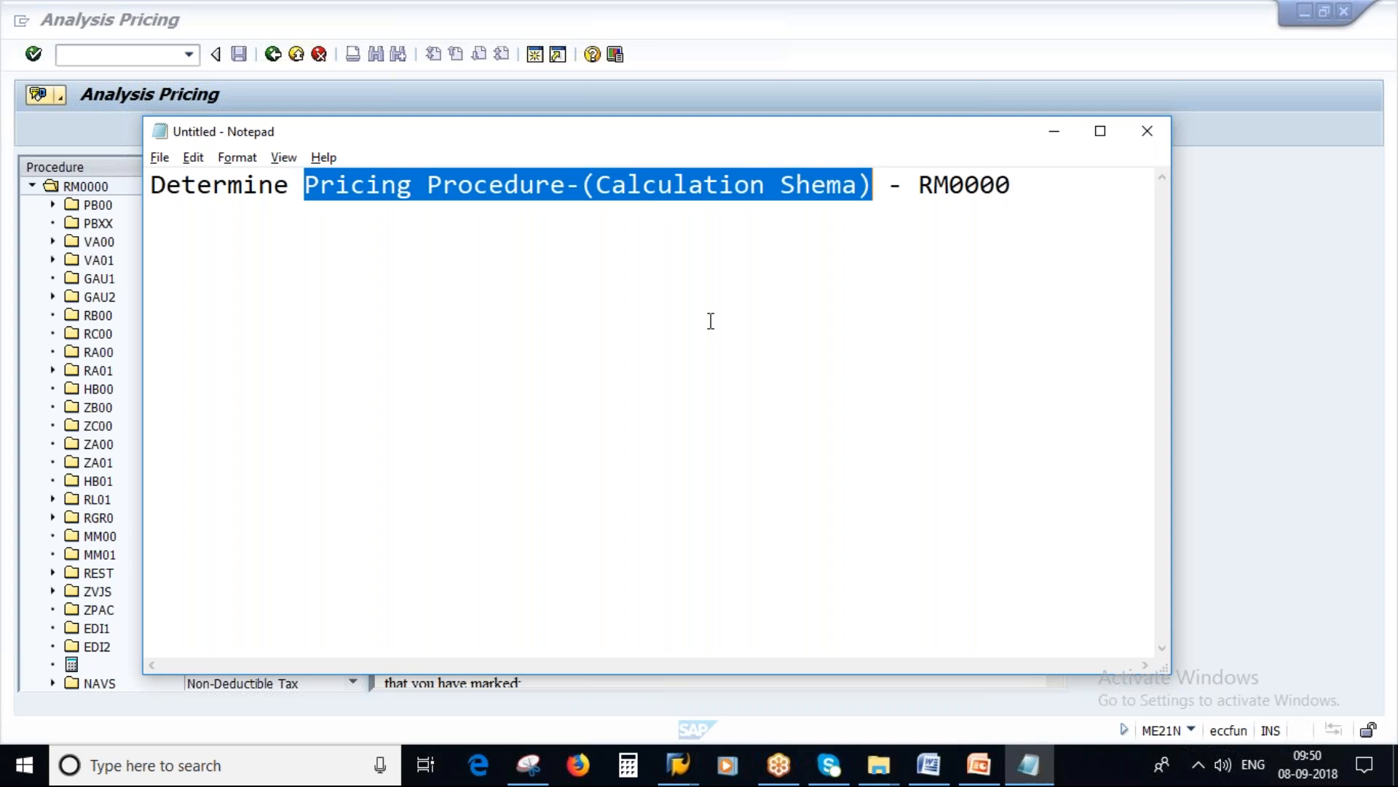
# Step: Minimize Notepad, run transaction SPRO in SAP, and display the implementation guide (IMG)
pyautogui.click(1053, 134)
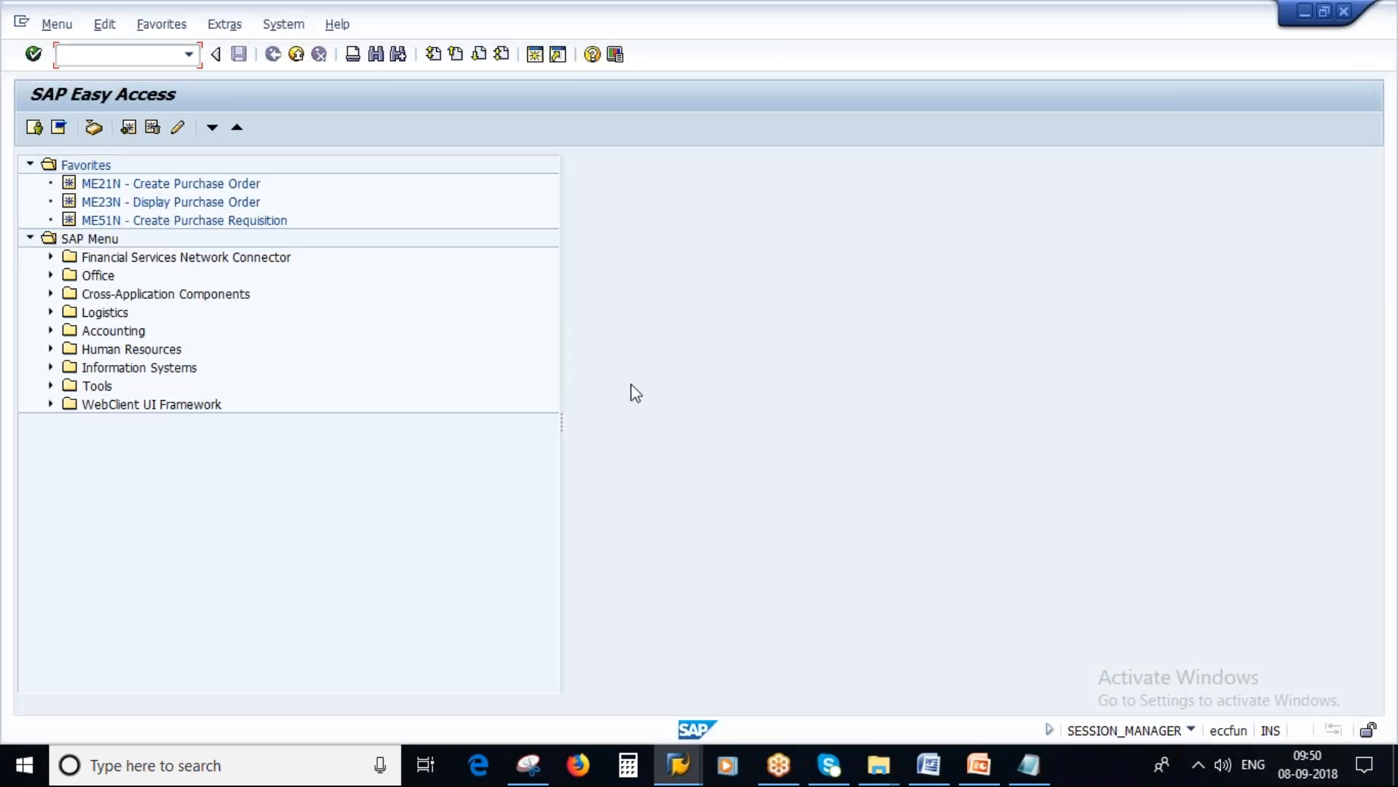
pyautogui.write('SPRO')
pyautogui.press('Return')
pyautogui.click(82, 130)
# Step: Expand the Materials Management node in the IMG structure
pyautogui.scroll(-2, 652, 508)
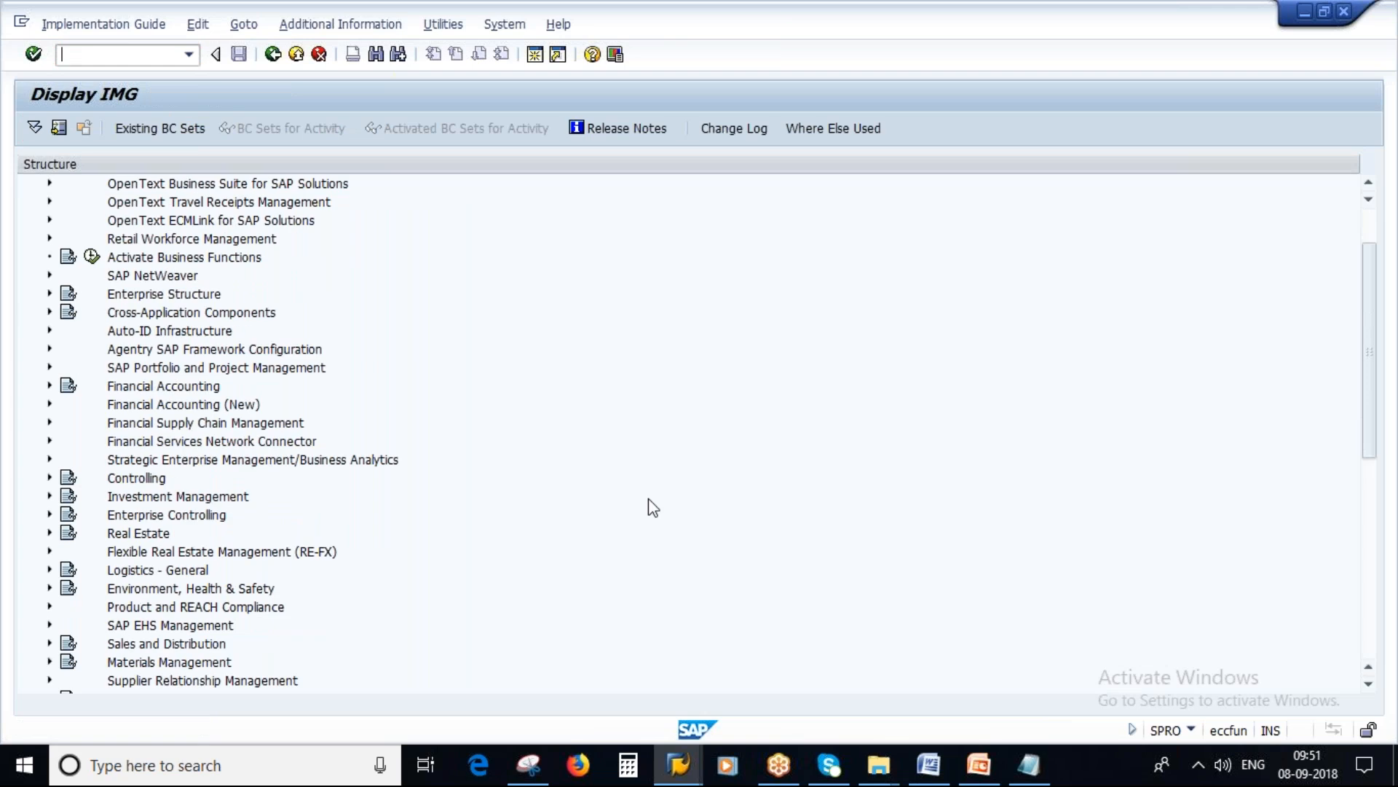
pyautogui.scroll(-4, 652, 507)
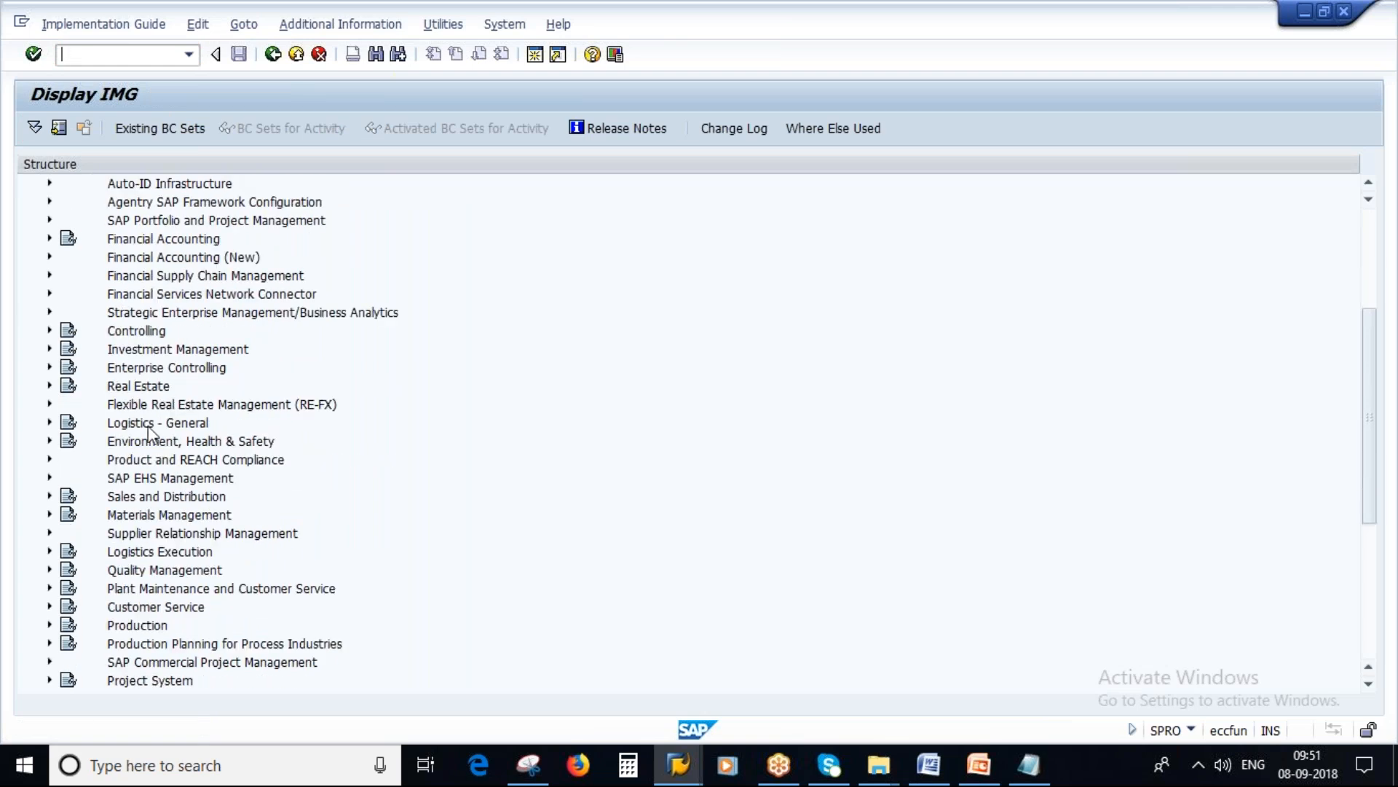
pyautogui.click(50, 515)
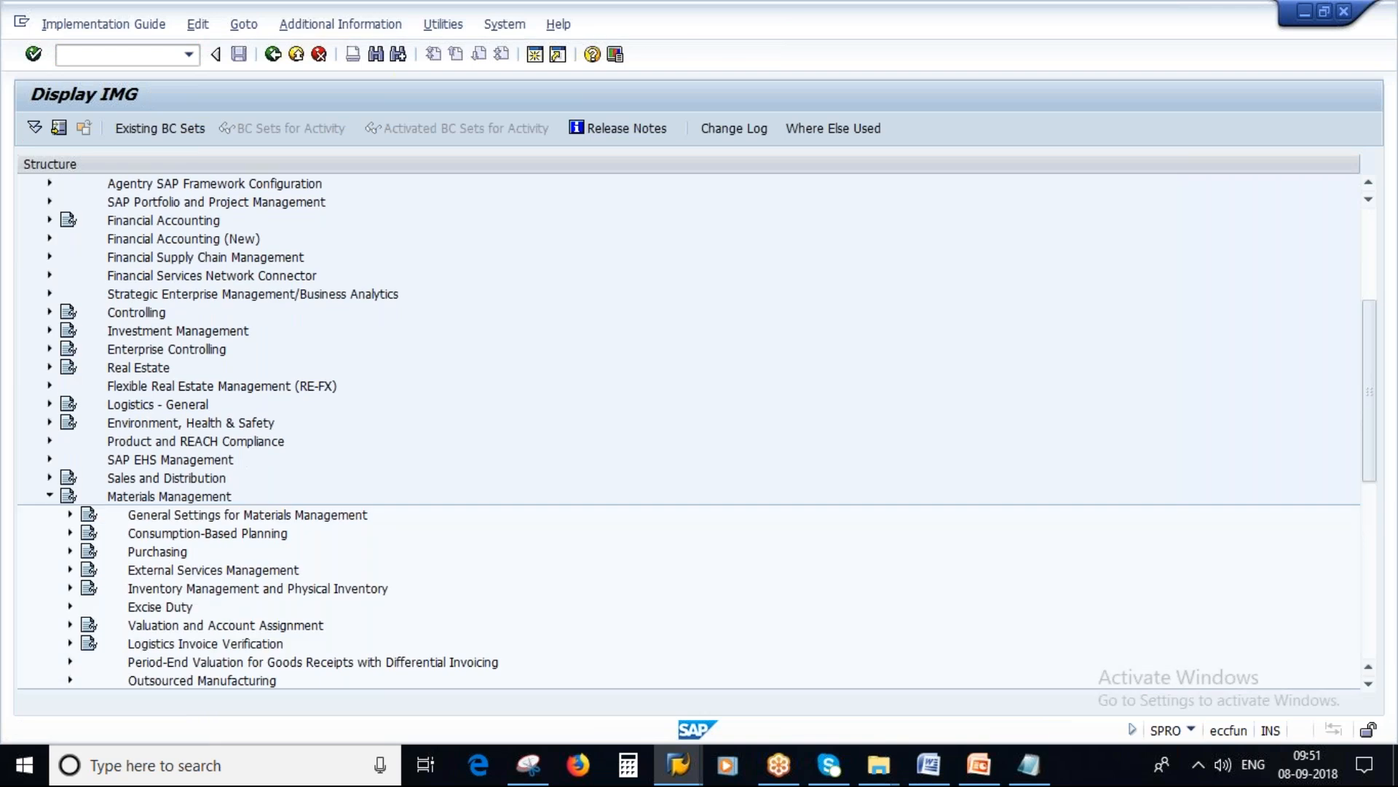
pyautogui.scroll(-4, 404, 420)
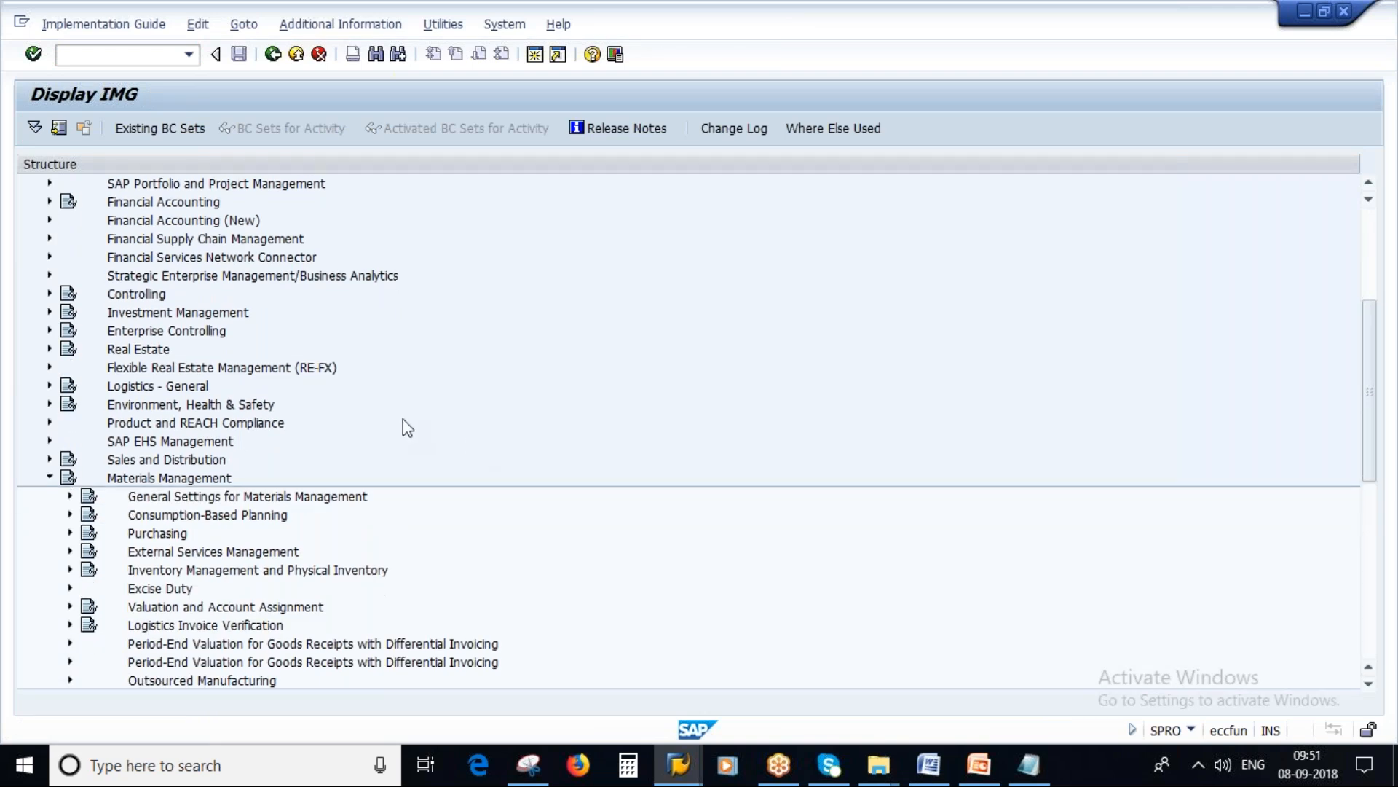
# Step: Expand Purchasing, Conditions and Define Price Determination Process in the IMG structure
pyautogui.click(70, 404)
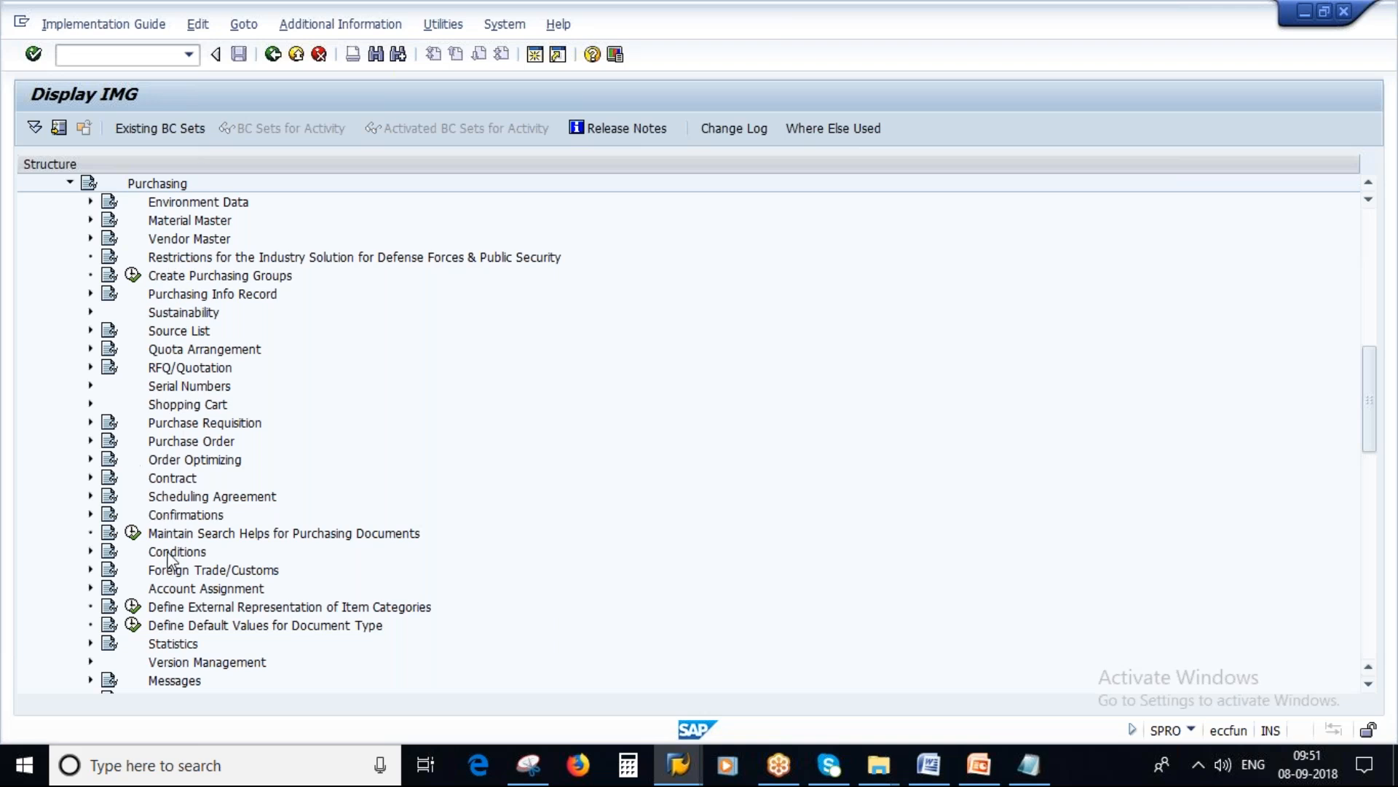
pyautogui.click(90, 552)
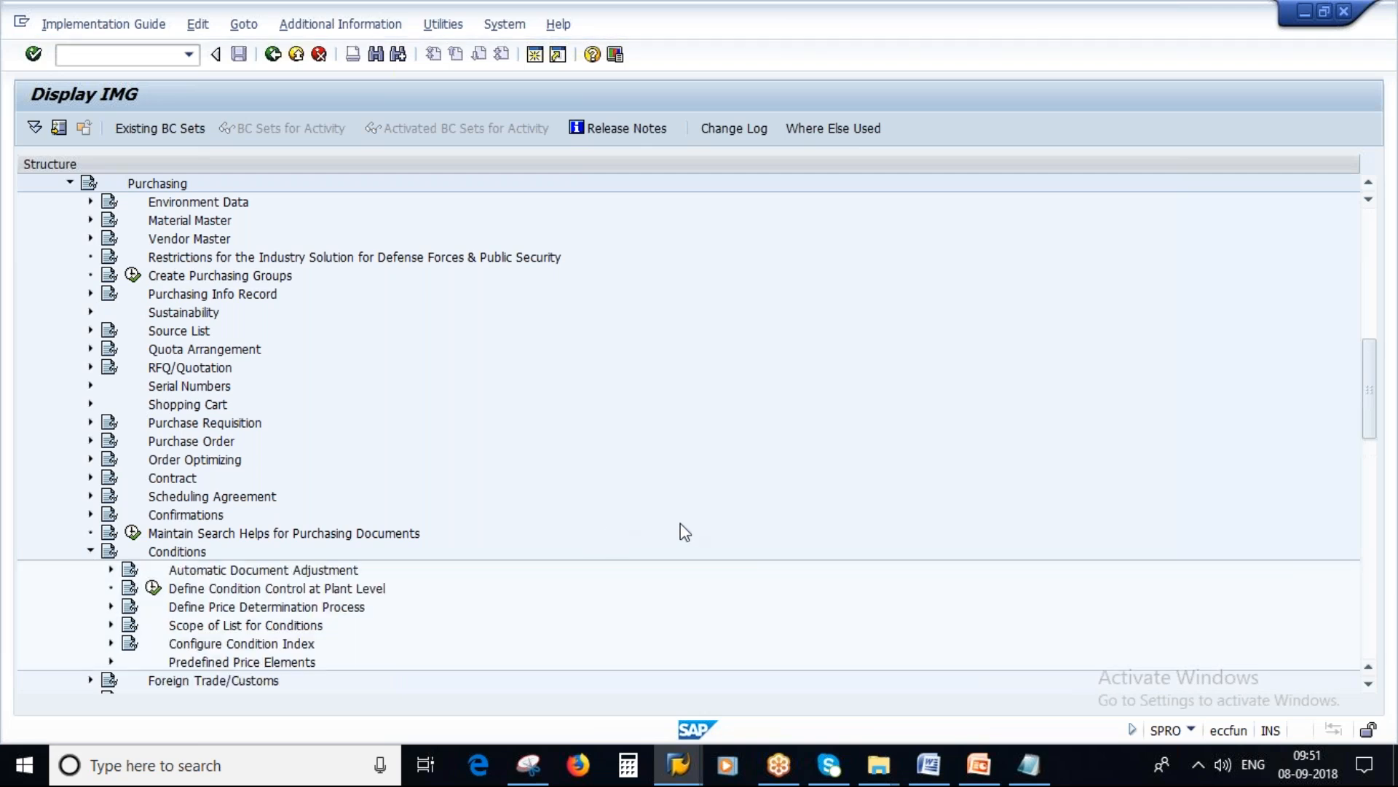
pyautogui.scroll(-3, 680, 524)
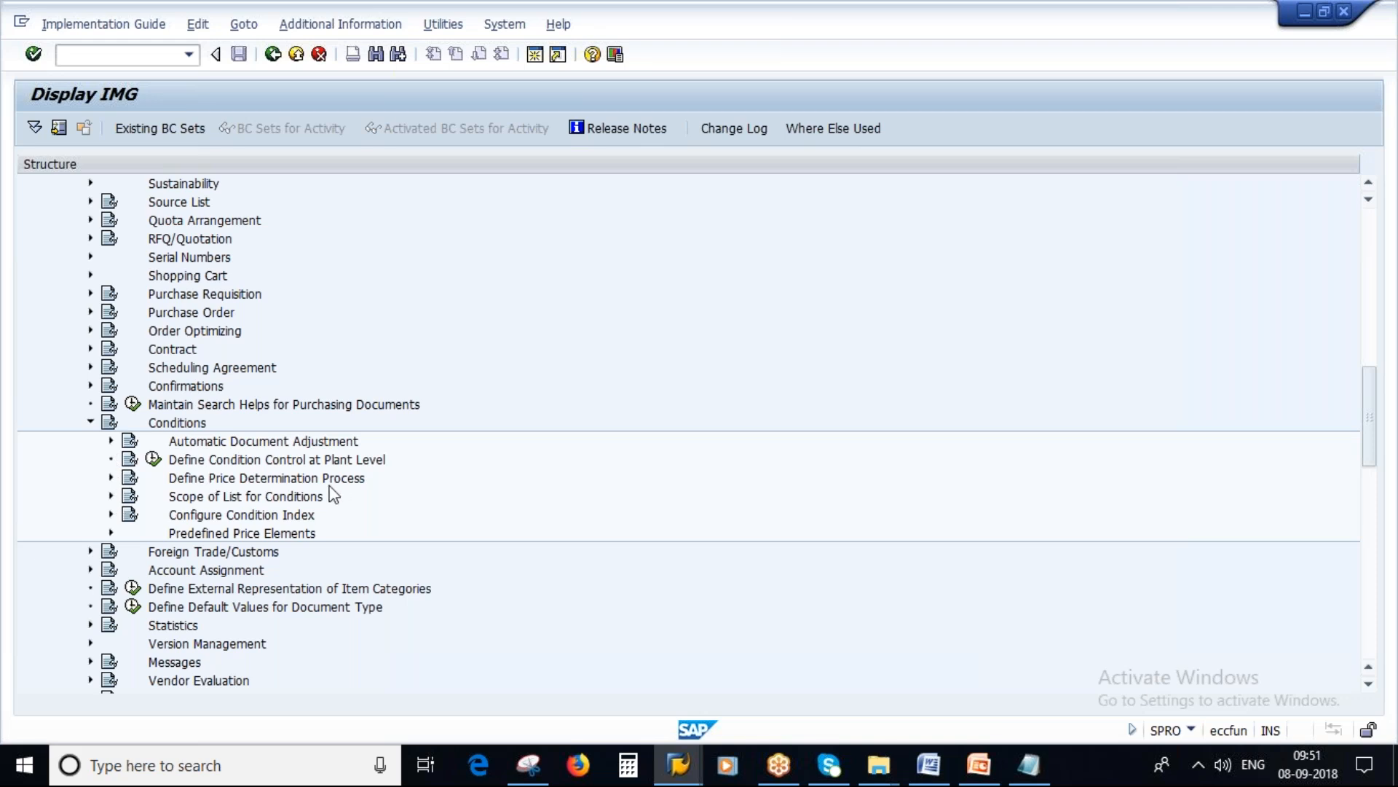
pyautogui.click(111, 477)
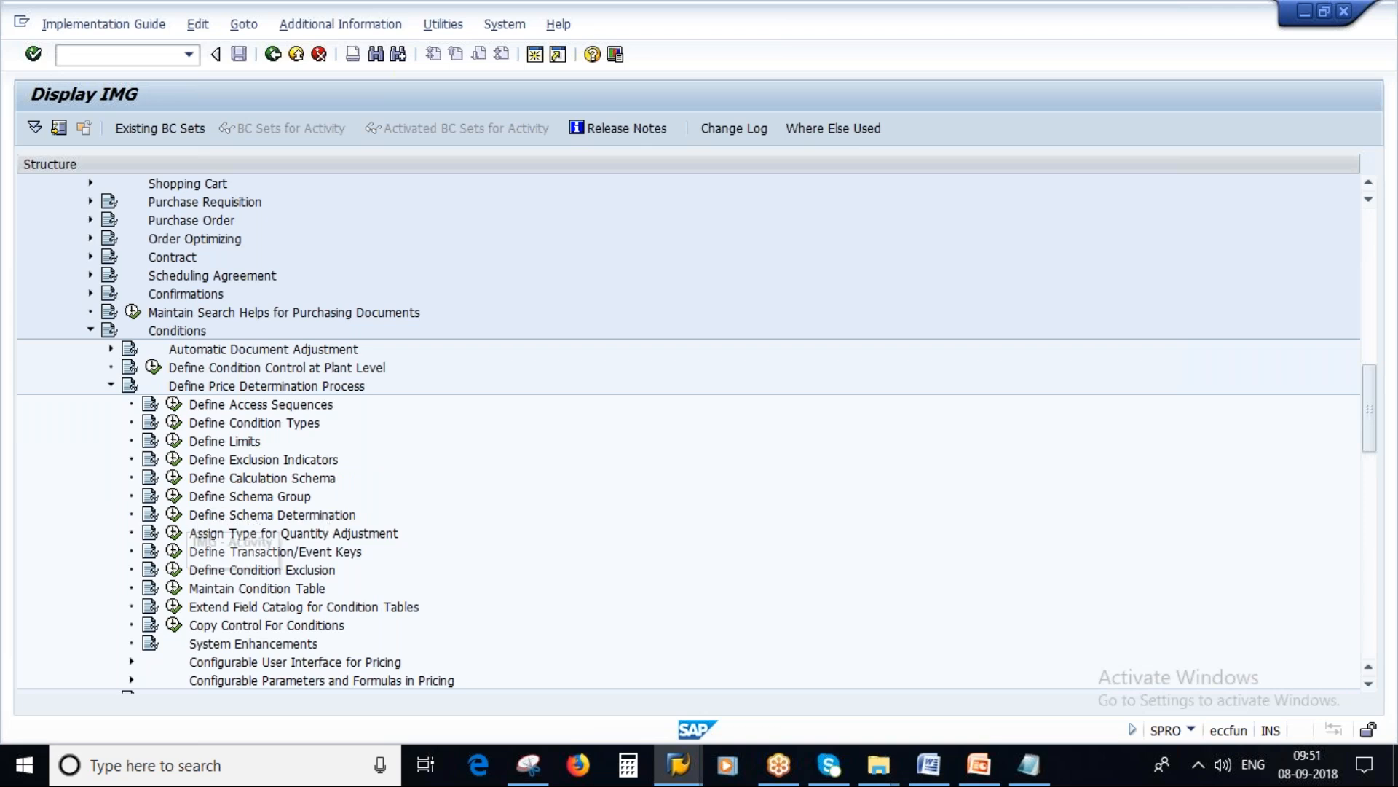
# Step: Run Define Schema Determination, view the activity Determine Calculation Schema for Standard Purchase Orders, and return to the IMG
pyautogui.click(173, 515)
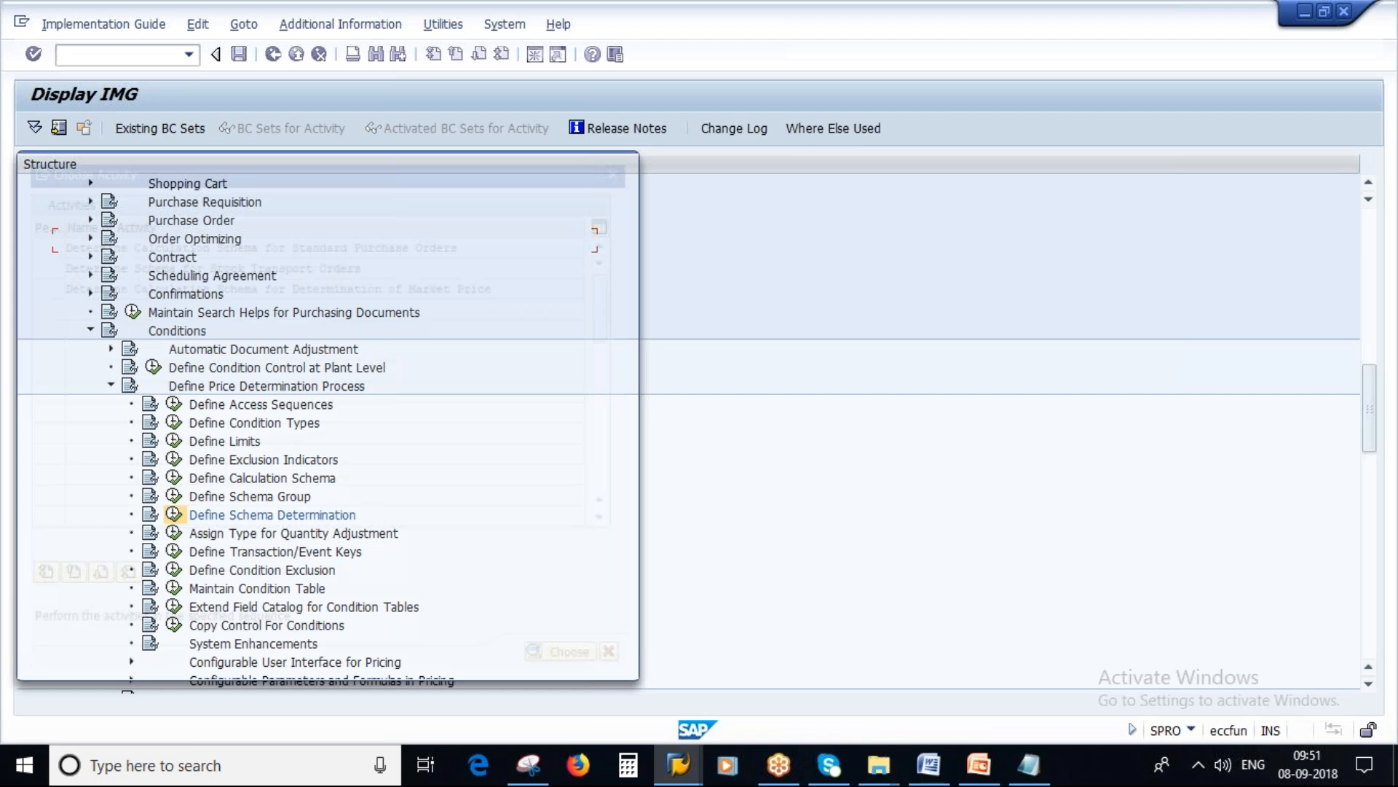
pyautogui.moveTo(466, 243); pyautogui.dragTo(54, 241)
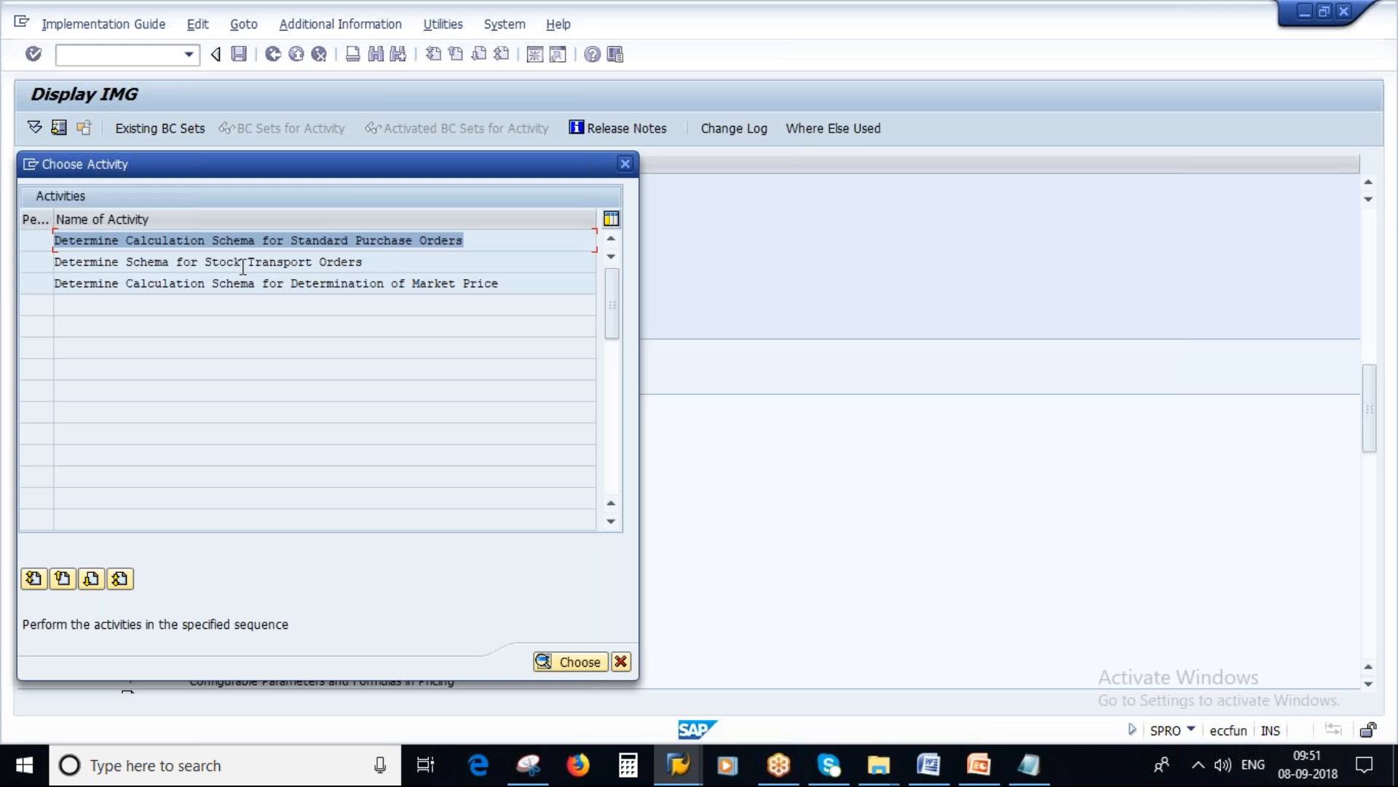
pyautogui.moveTo(205, 262); pyautogui.dragTo(362, 264)
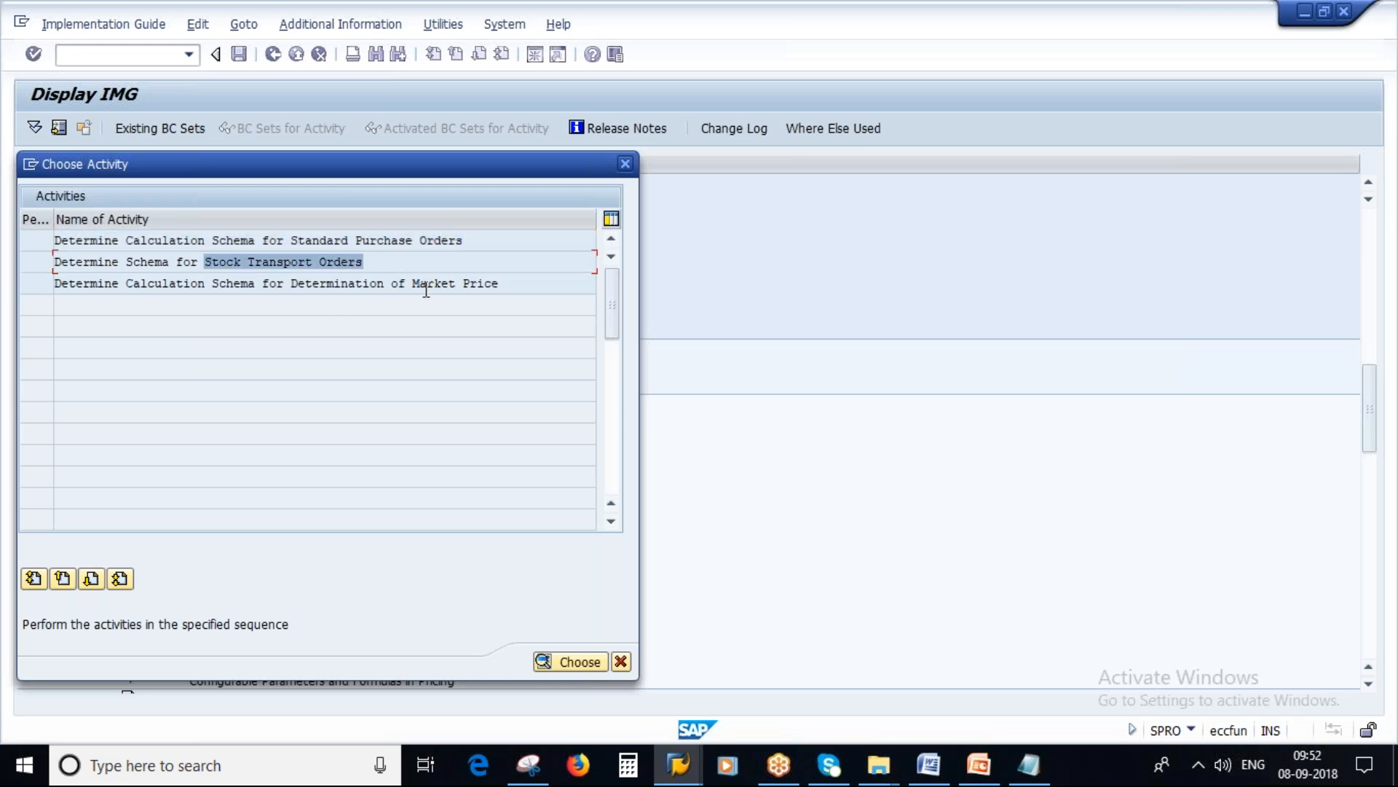
pyautogui.moveTo(511, 284); pyautogui.dragTo(362, 283)
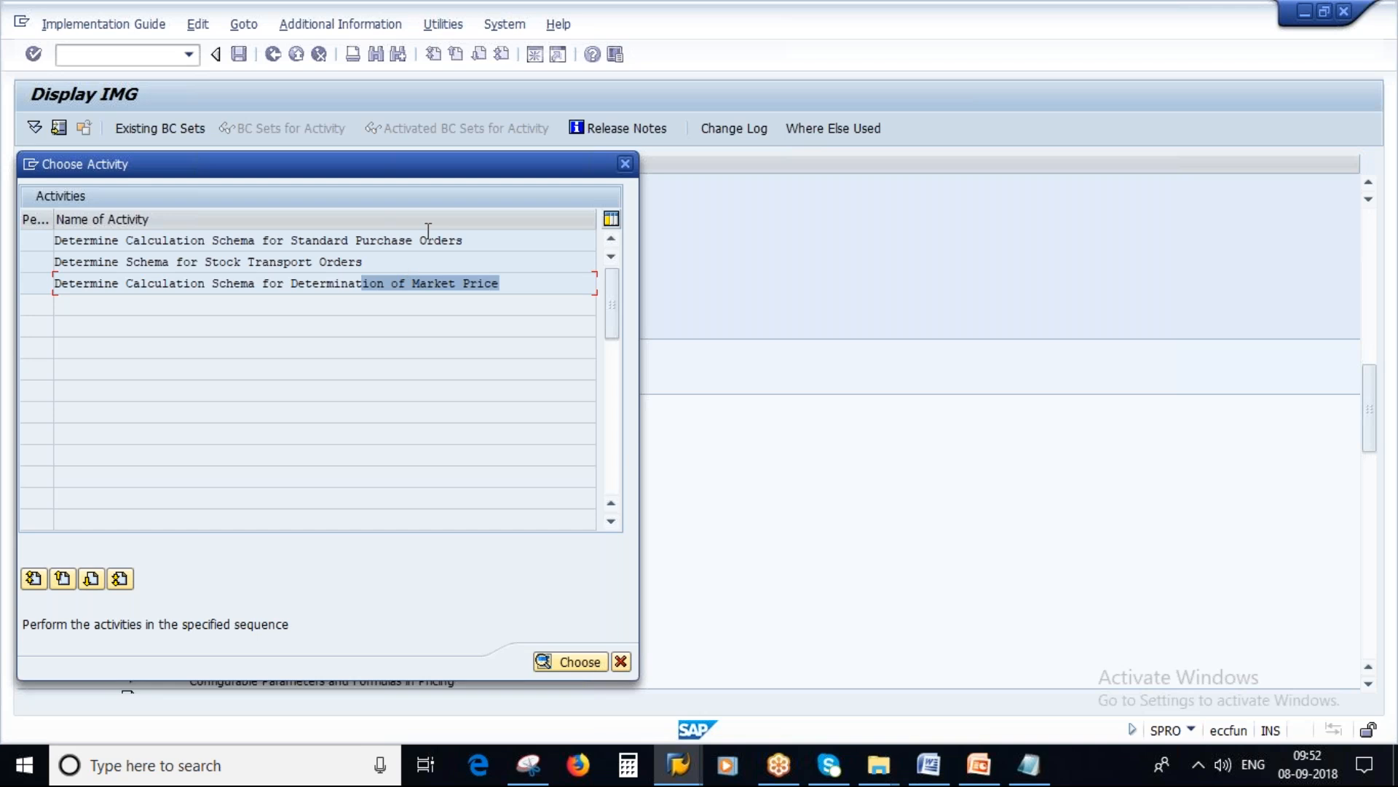
pyautogui.moveTo(471, 240); pyautogui.dragTo(52, 240)
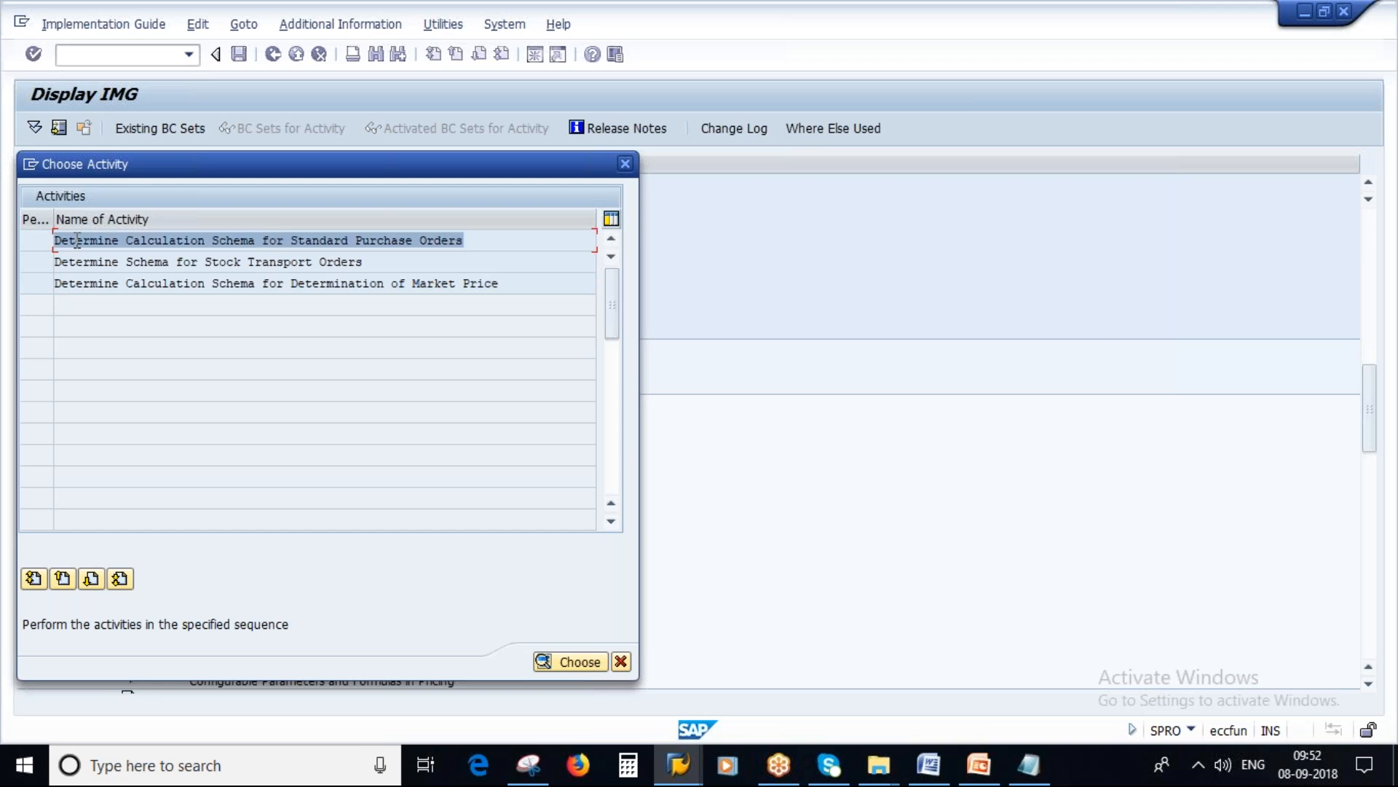
pyautogui.doubleClick(318, 239)
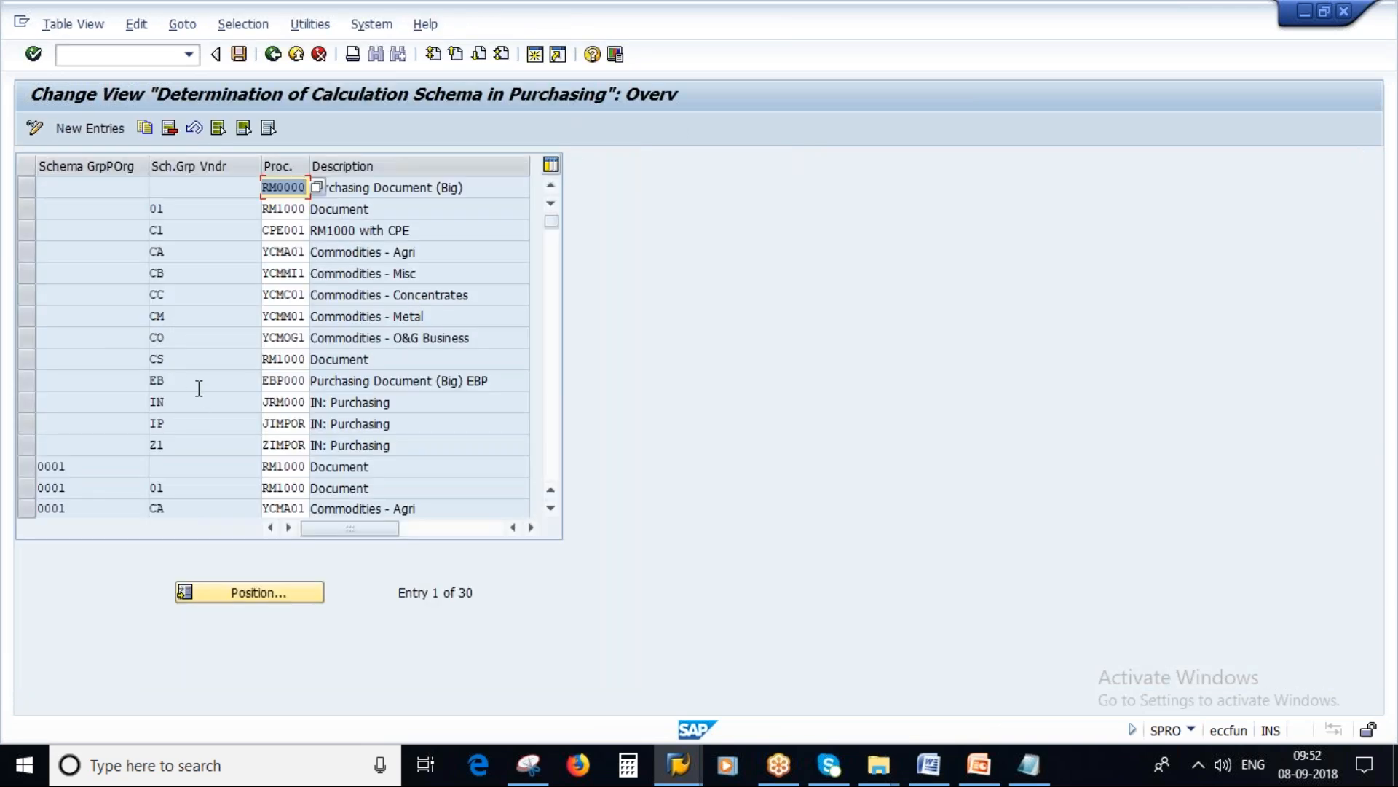
pyautogui.click(274, 55)
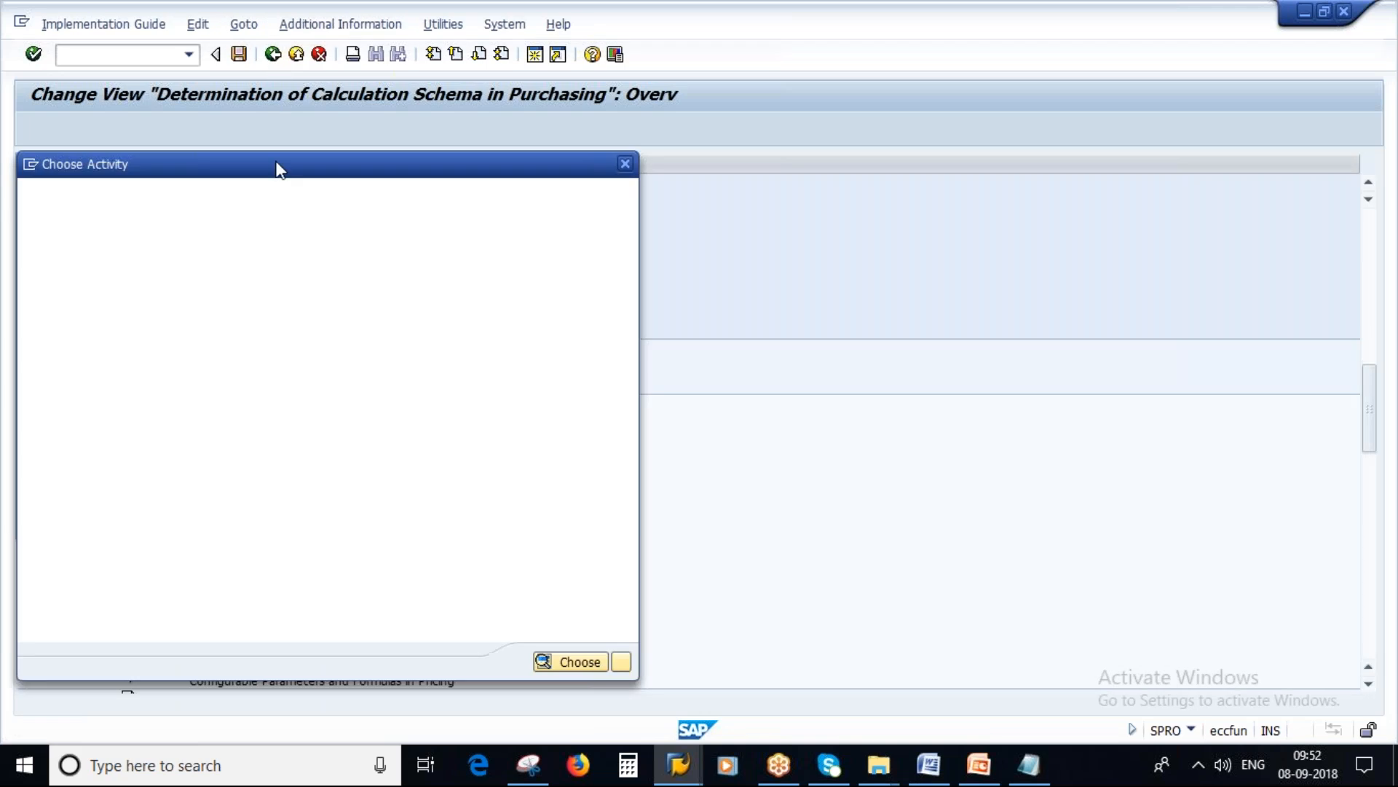
pyautogui.click(621, 661)
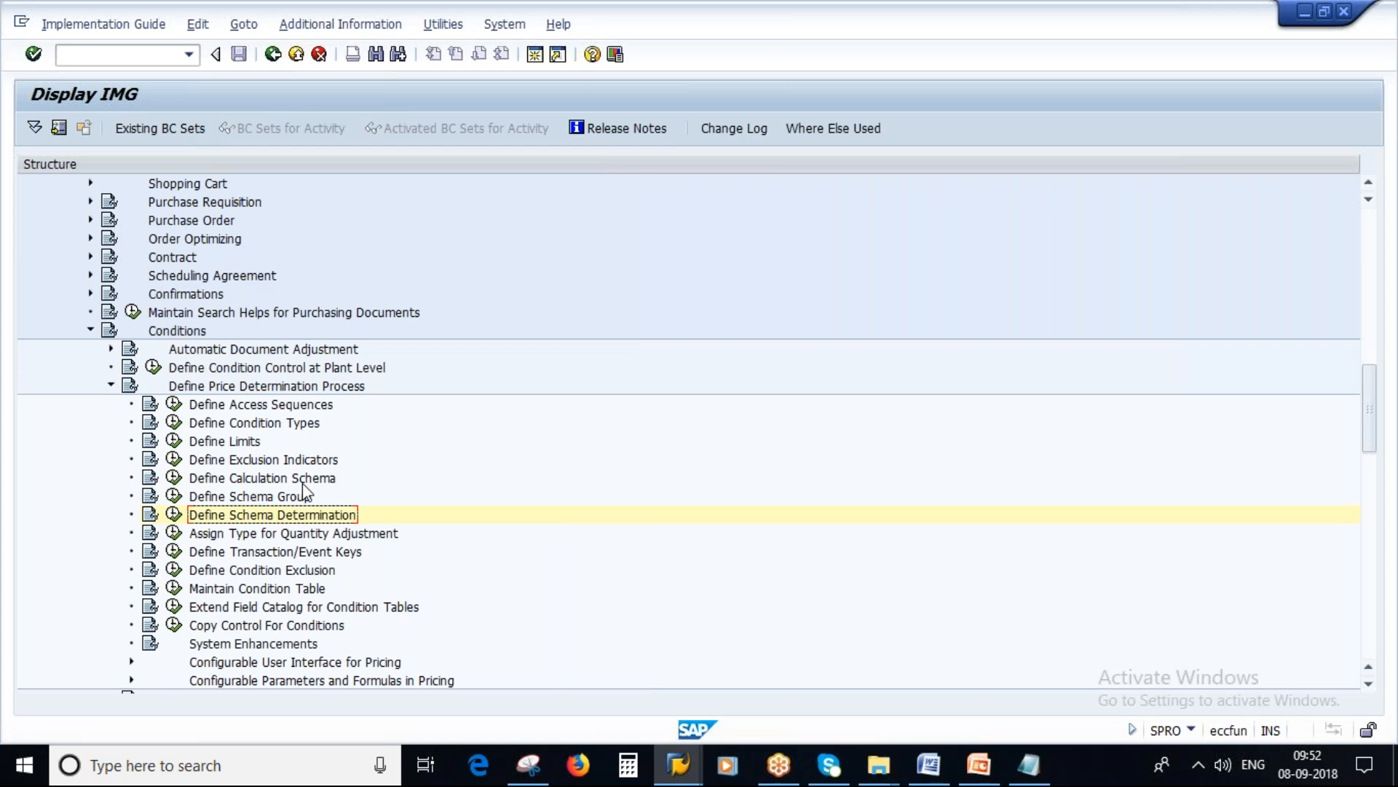
# Step: Run Define Calculation Schema, check the schema name in the Notepad note, and display the control data of schema RM0000
pyautogui.click(175, 478)
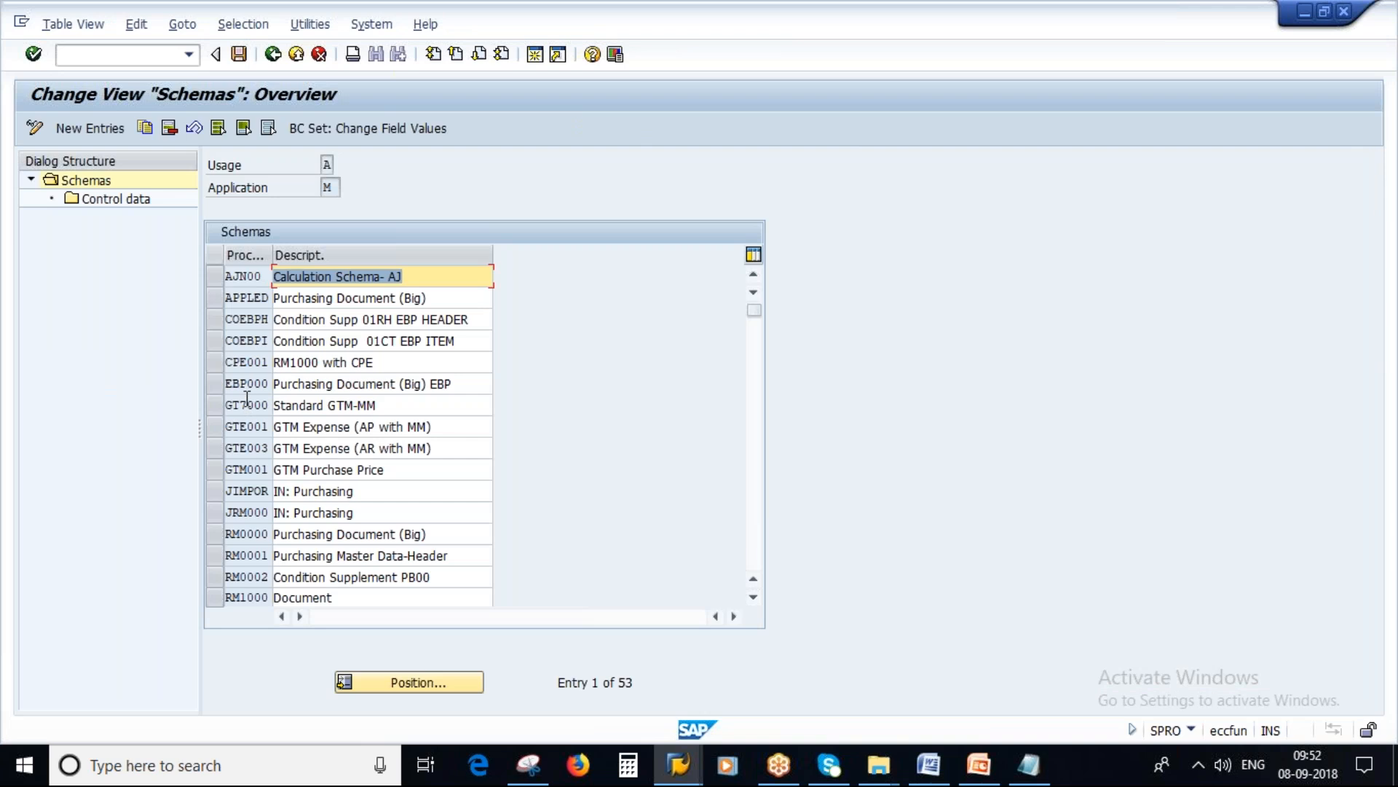
pyautogui.click(1029, 776)
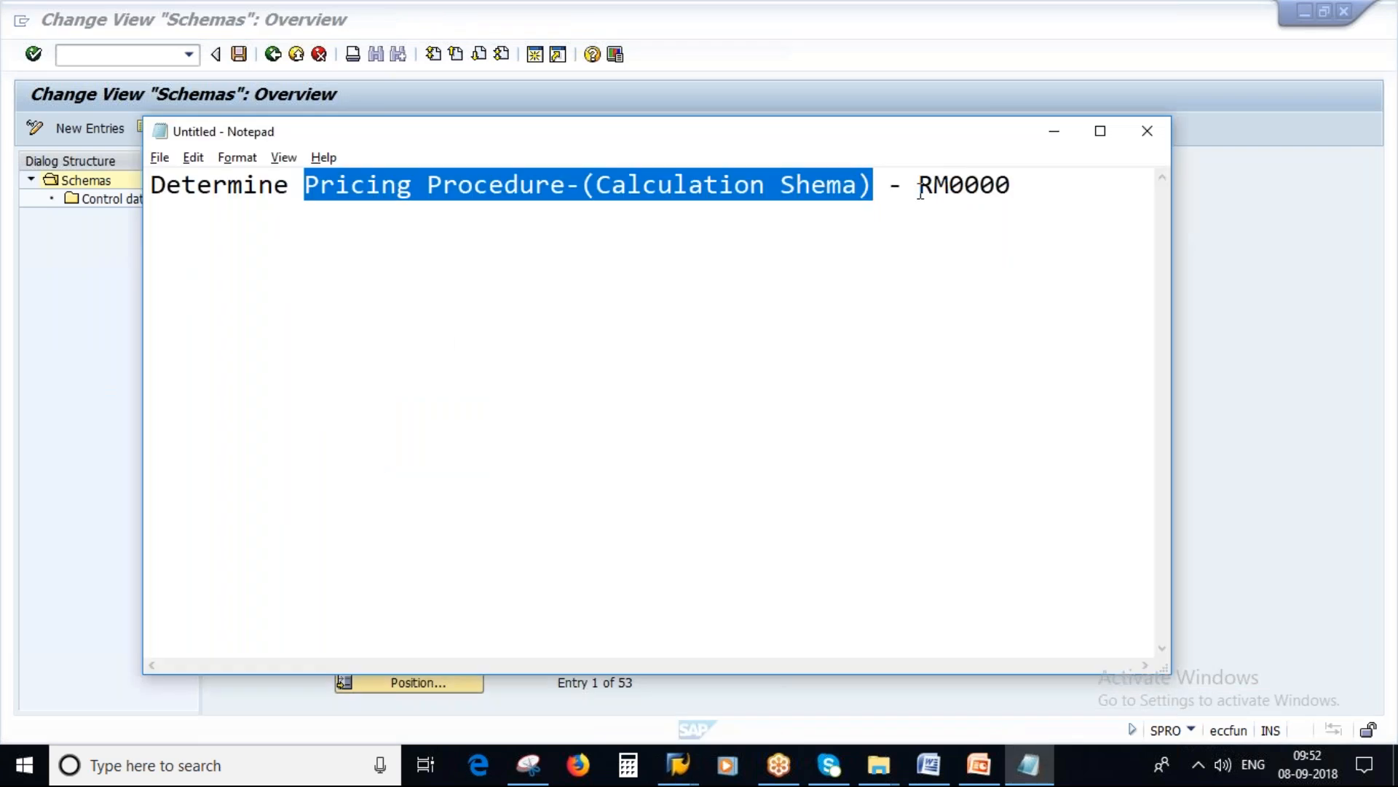
pyautogui.moveTo(919, 187); pyautogui.dragTo(1014, 190)
pyautogui.hotkey('alt', 'Tab')
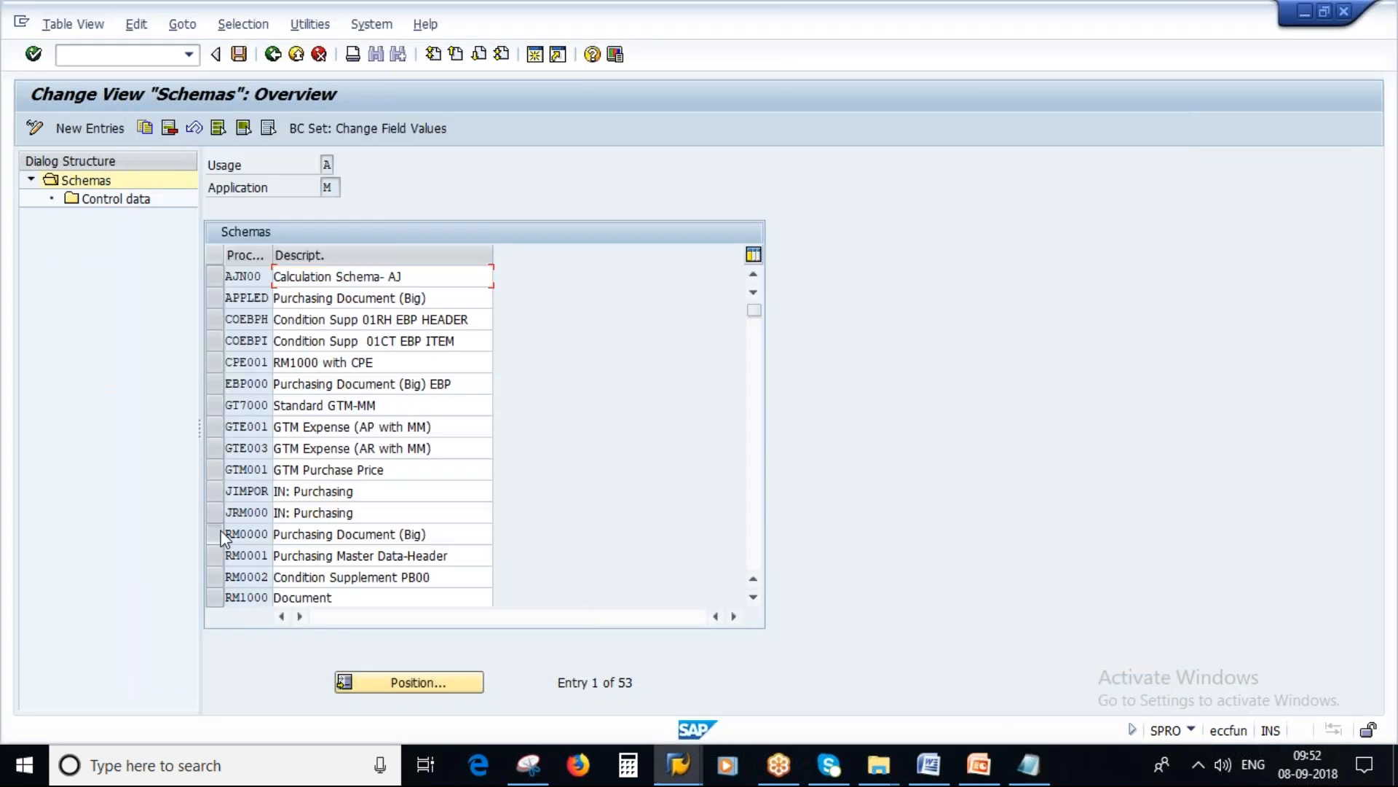
pyautogui.click(225, 535)
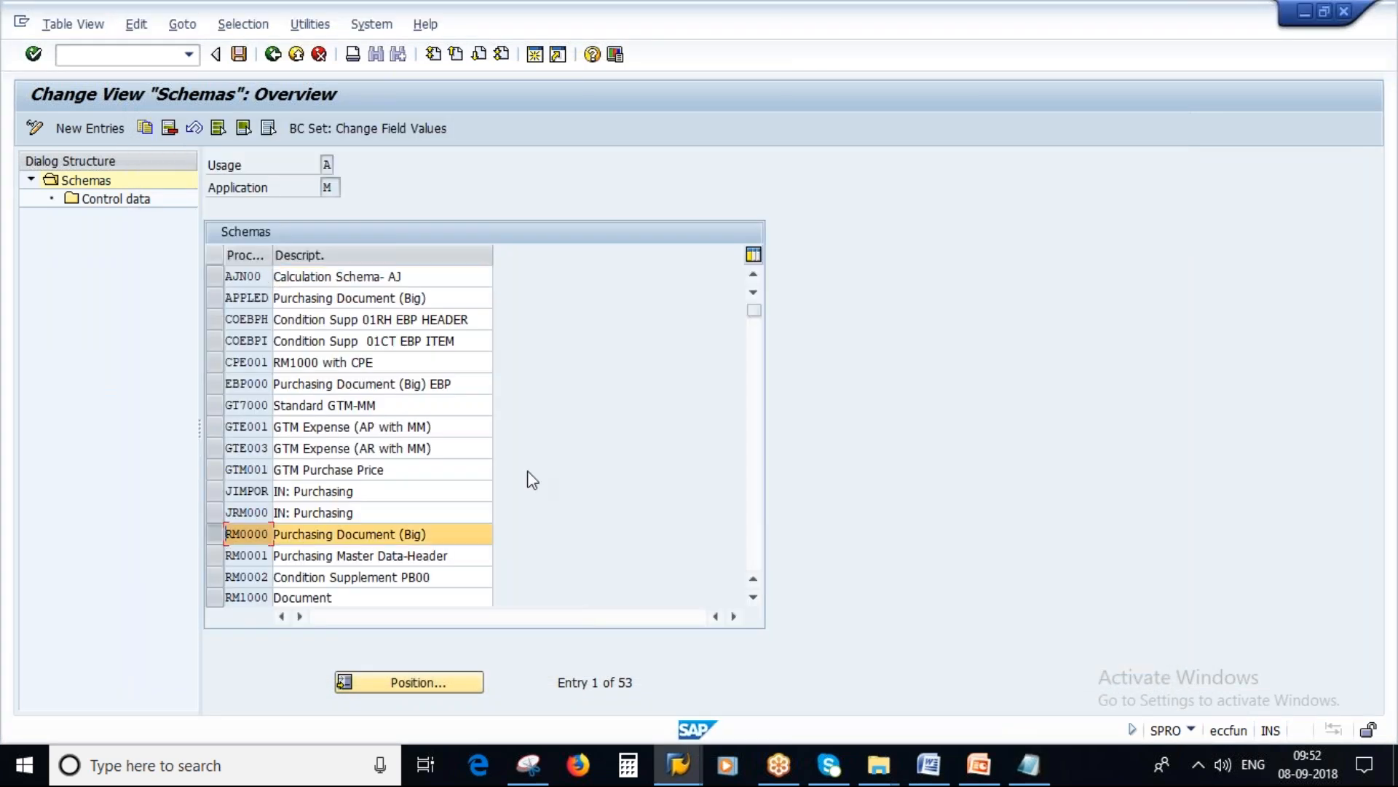
pyautogui.doubleClick(102, 199)
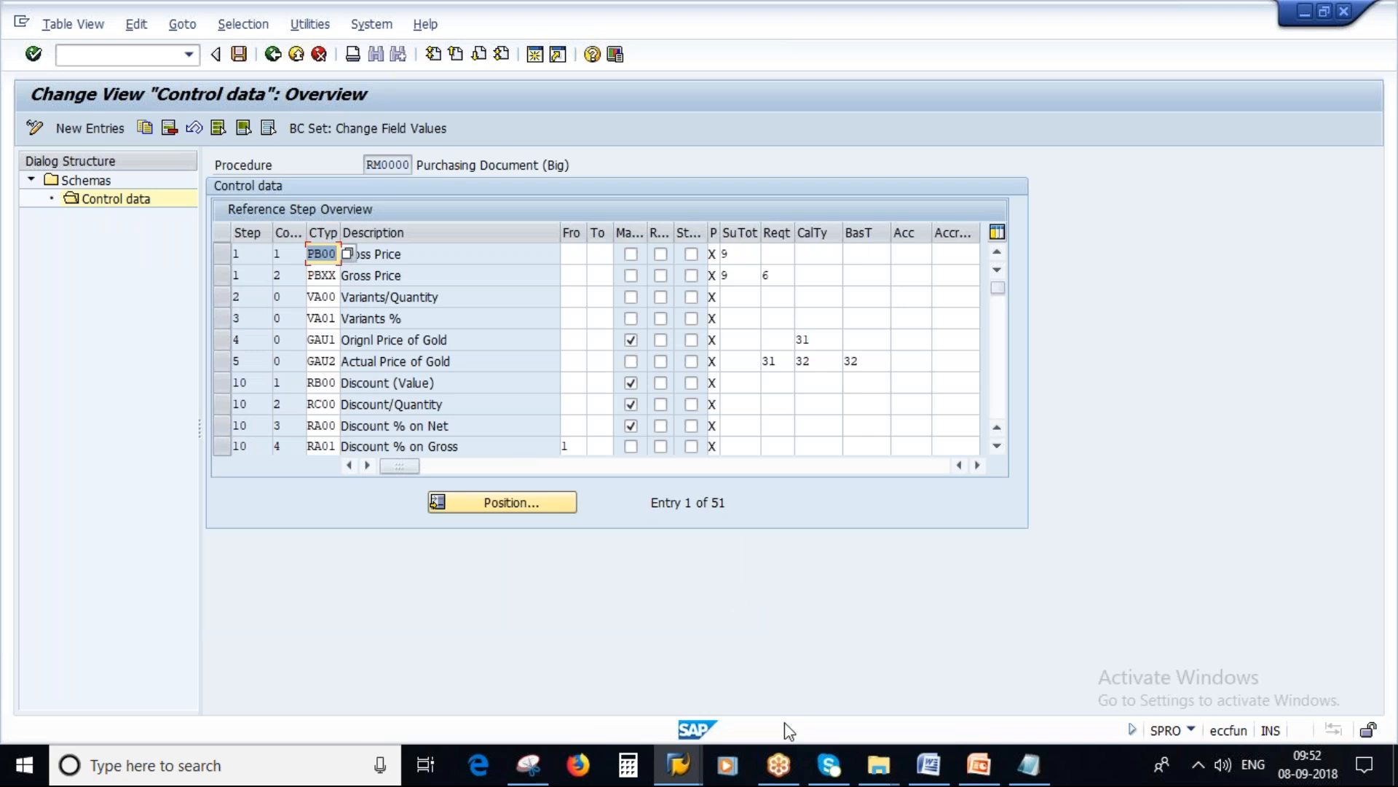
# Step: Compare the purchase order's pricing analysis with the RM0000 control data, highlighting the Variants and Discount (Value) descriptions
pyautogui.click(701, 765)
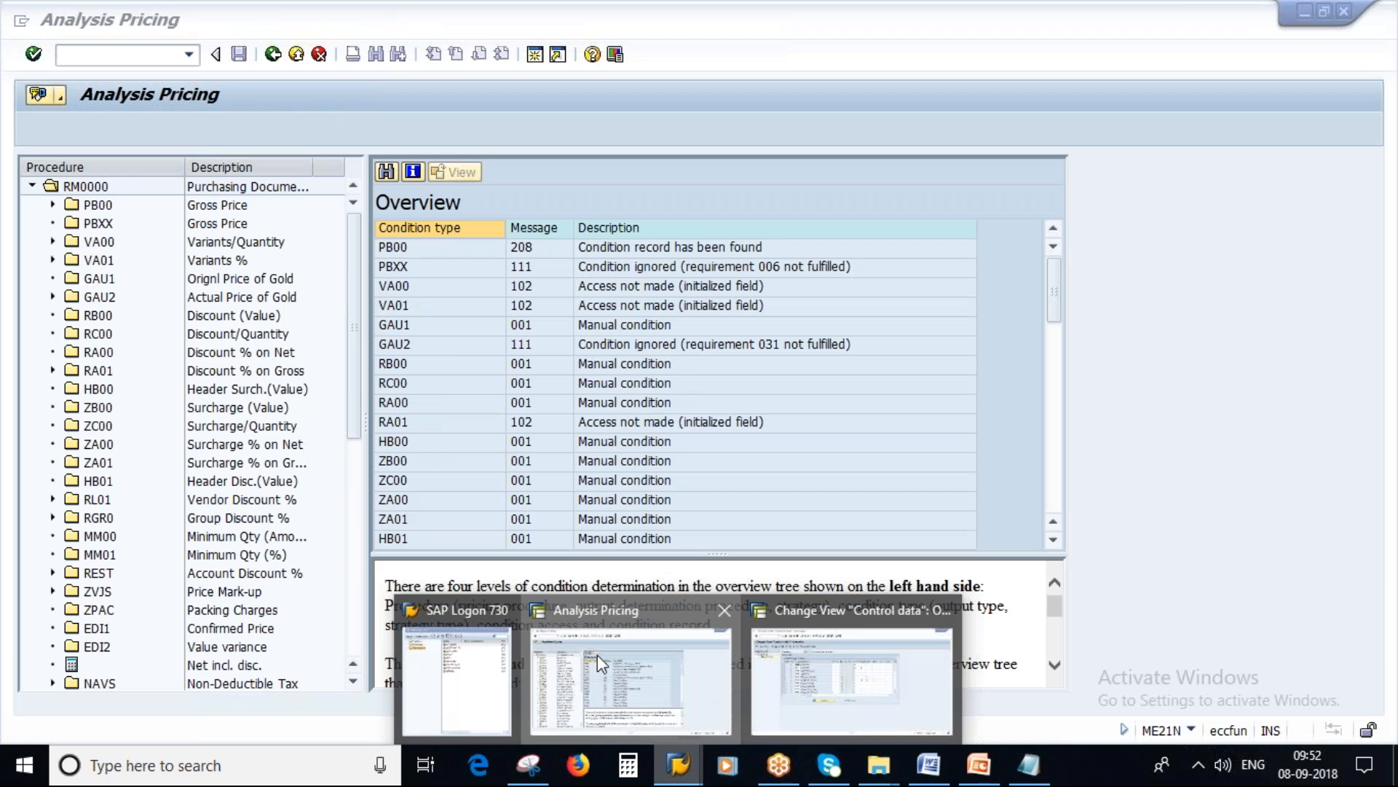
pyautogui.click(597, 654)
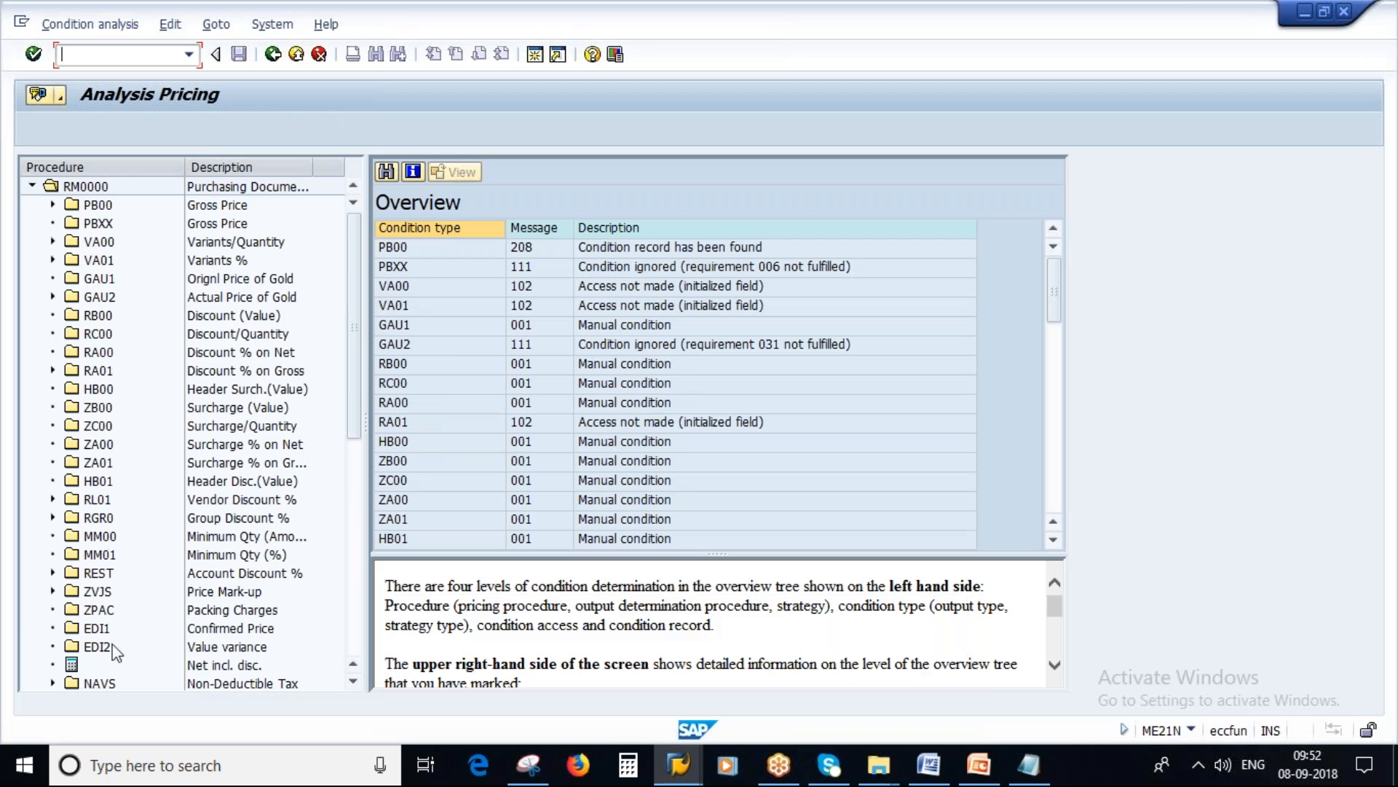
pyautogui.hotkey('alt', 'Tab')
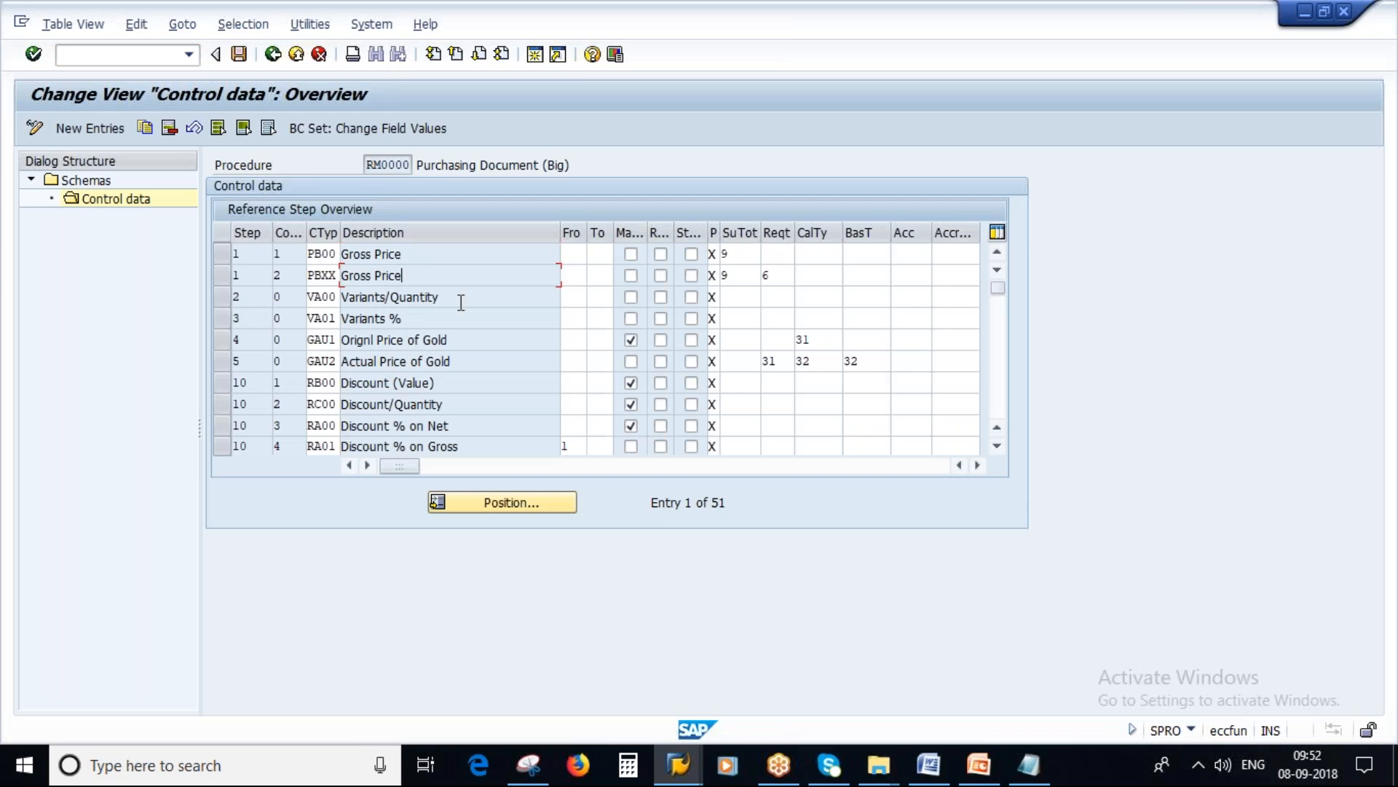
pyautogui.moveTo(456, 300); pyautogui.dragTo(293, 299)
pyautogui.moveTo(412, 318); pyautogui.dragTo(335, 320)
pyautogui.moveTo(465, 382); pyautogui.dragTo(341, 383)
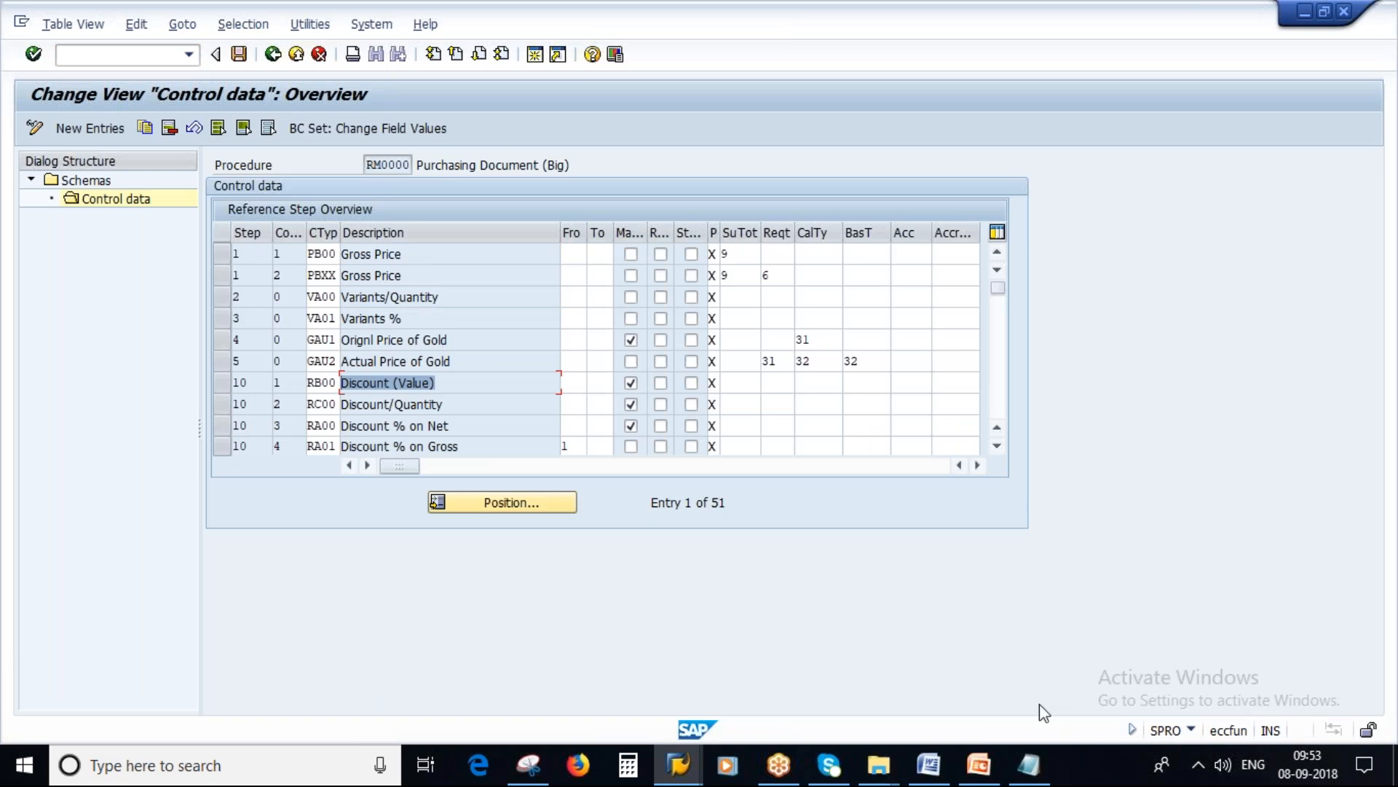
# Step: View the Calculation Schema slide in PowerPoint, then return to SAP and inspect the manual flag of condition type GAU1
pyautogui.click(978, 763)
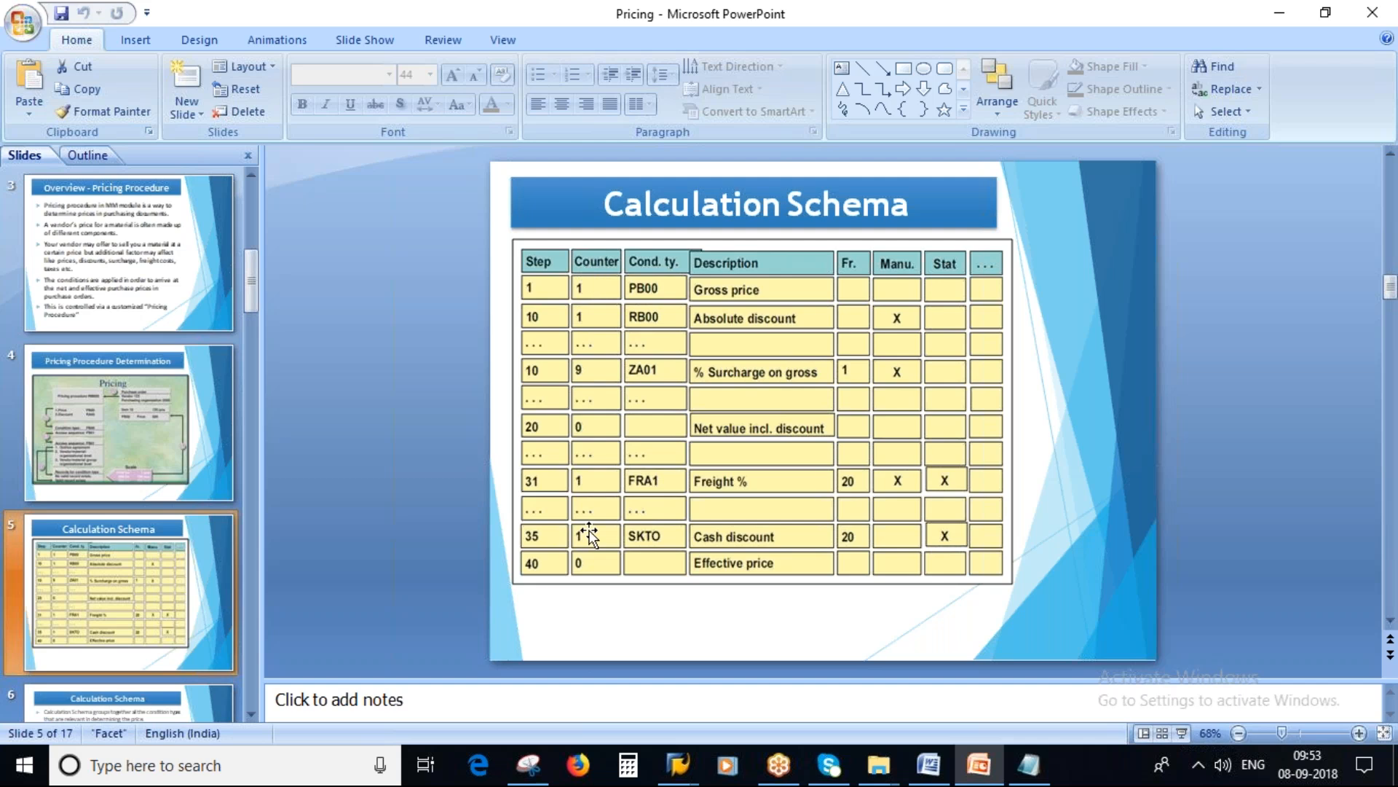
pyautogui.hotkey('alt', 'Tab')
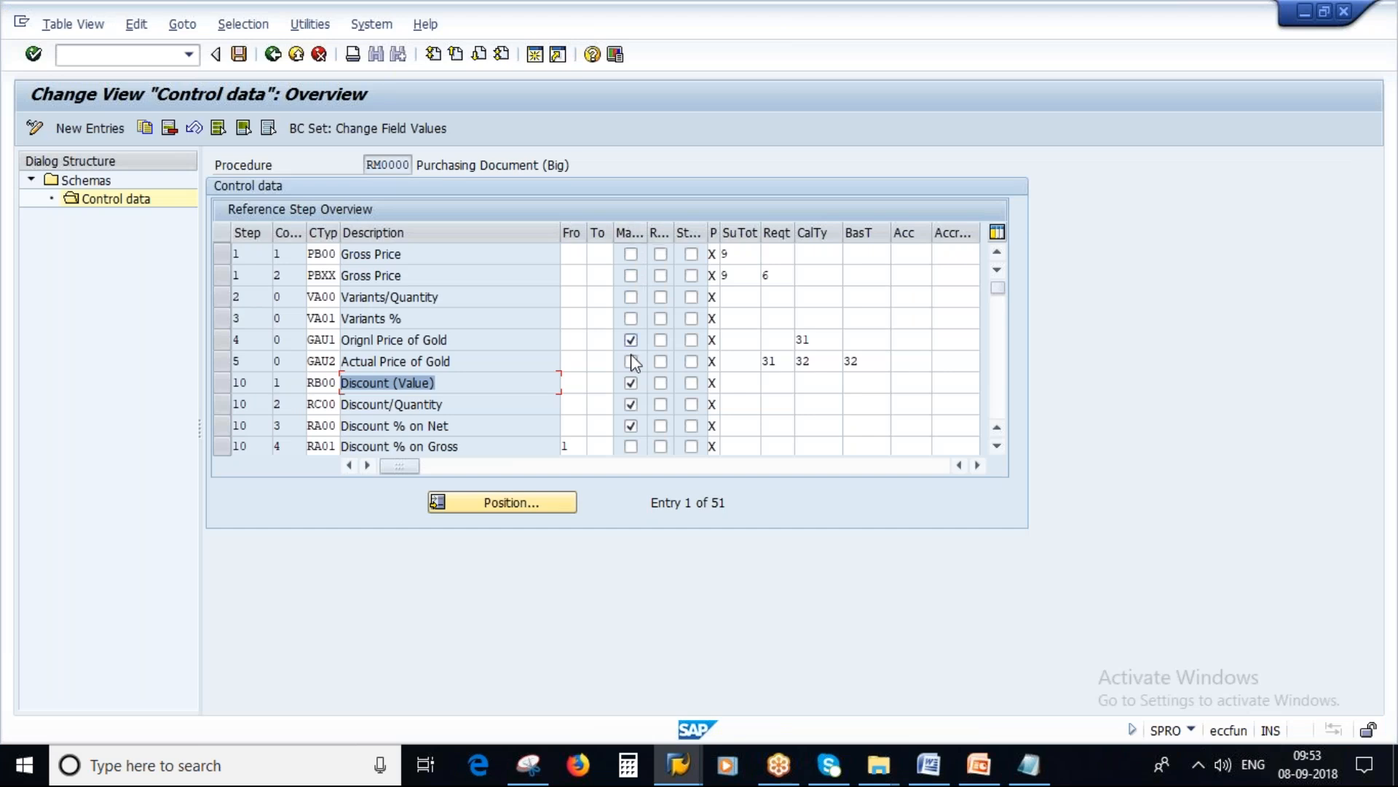
pyautogui.click(321, 340)
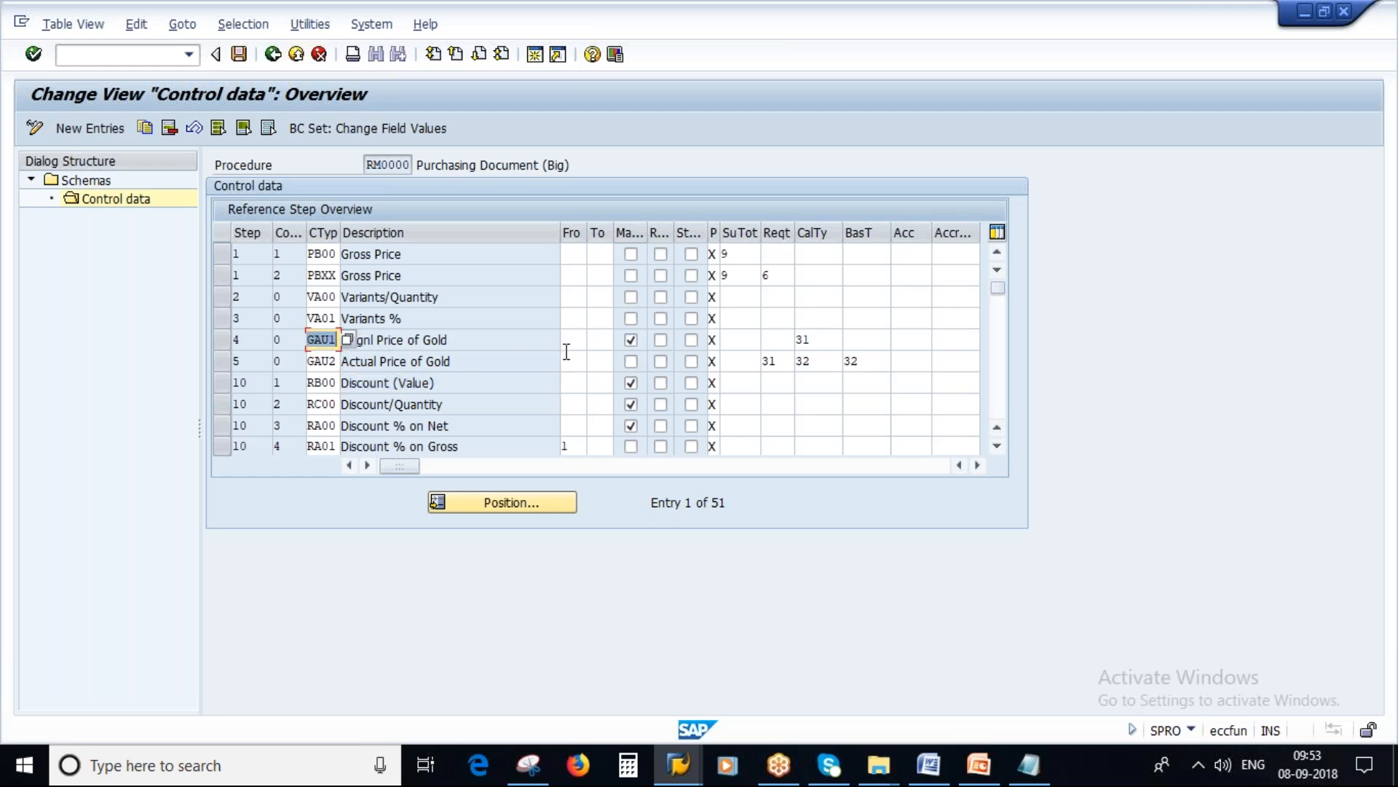
pyautogui.click(631, 339)
# Step: Set the required flag for condition type PB00 Gross Price and clear it again
pyautogui.click(660, 255)
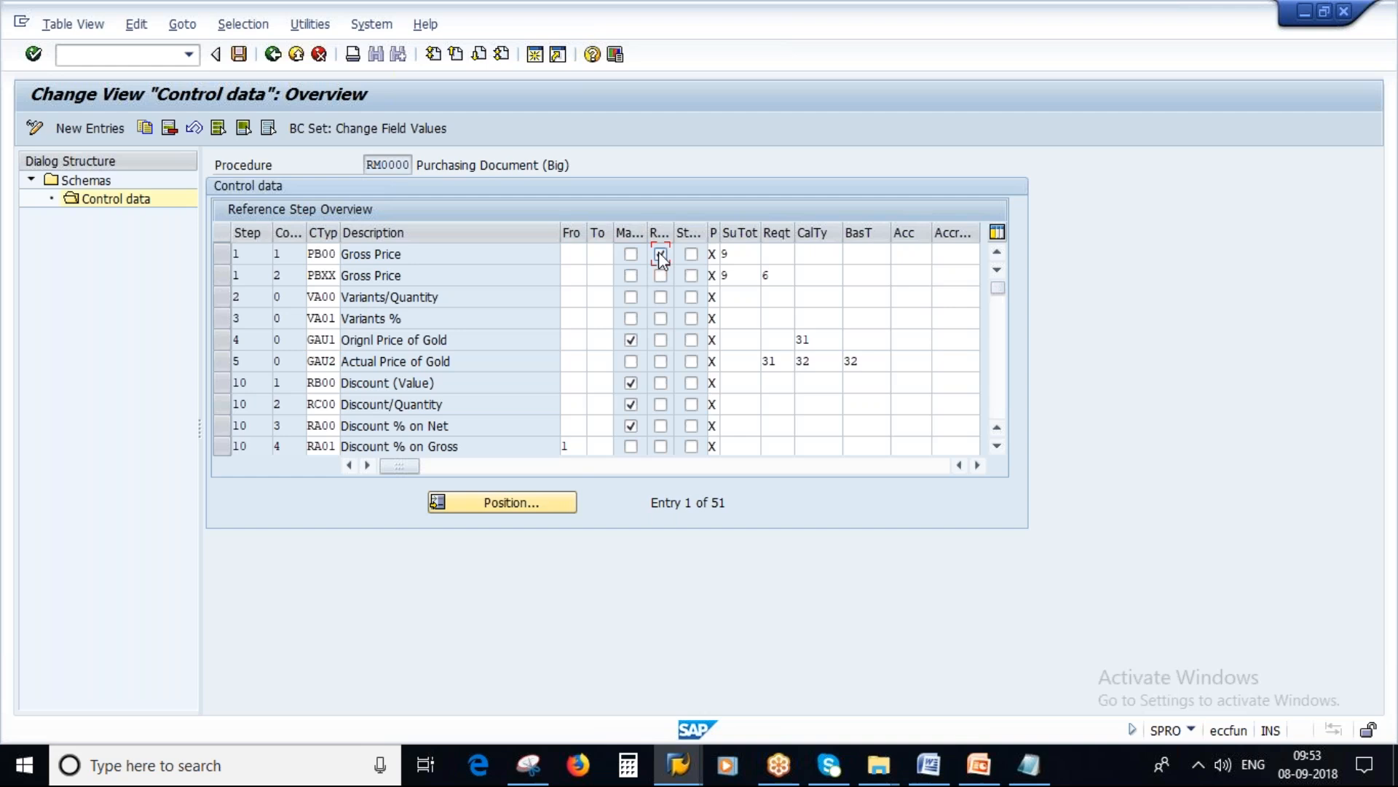
pyautogui.doubleClick(312, 255)
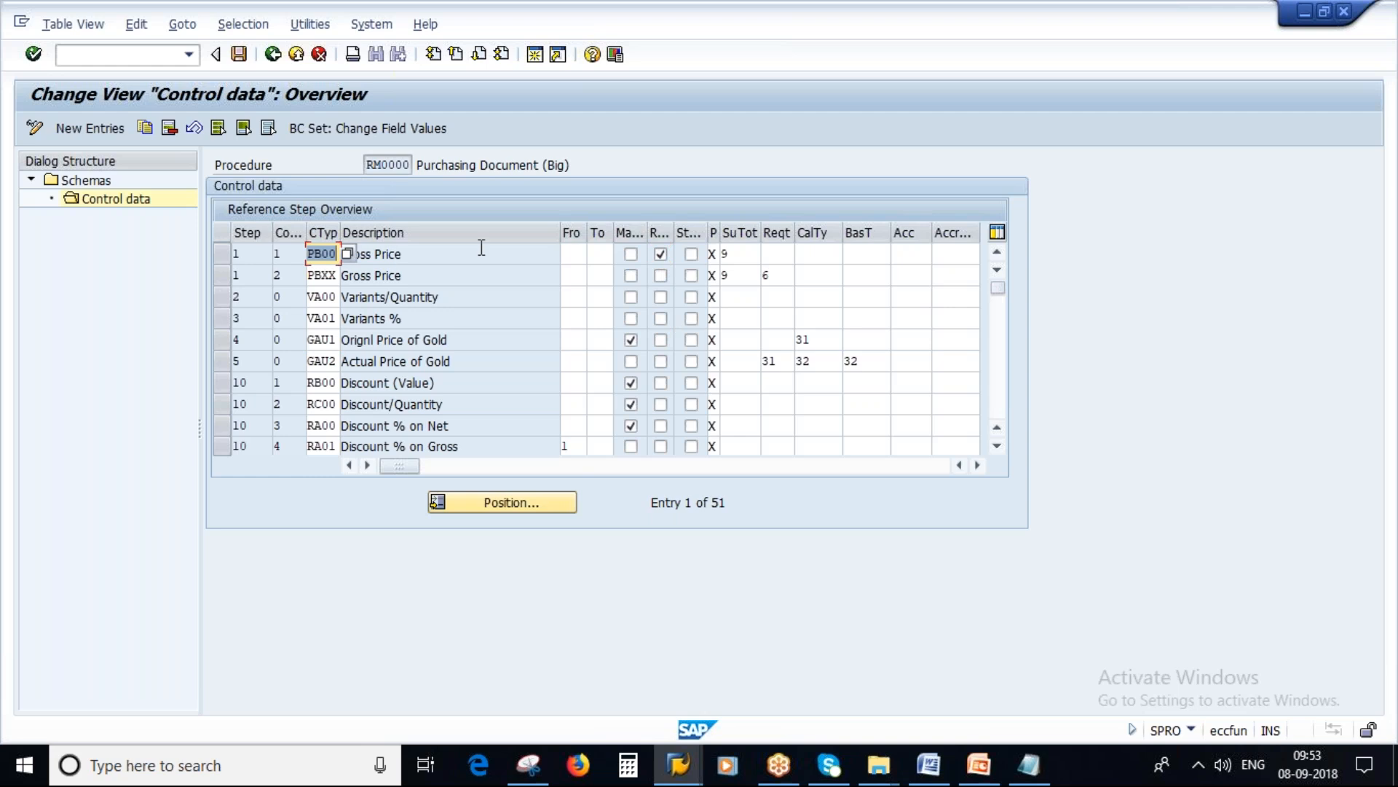
pyautogui.click(660, 254)
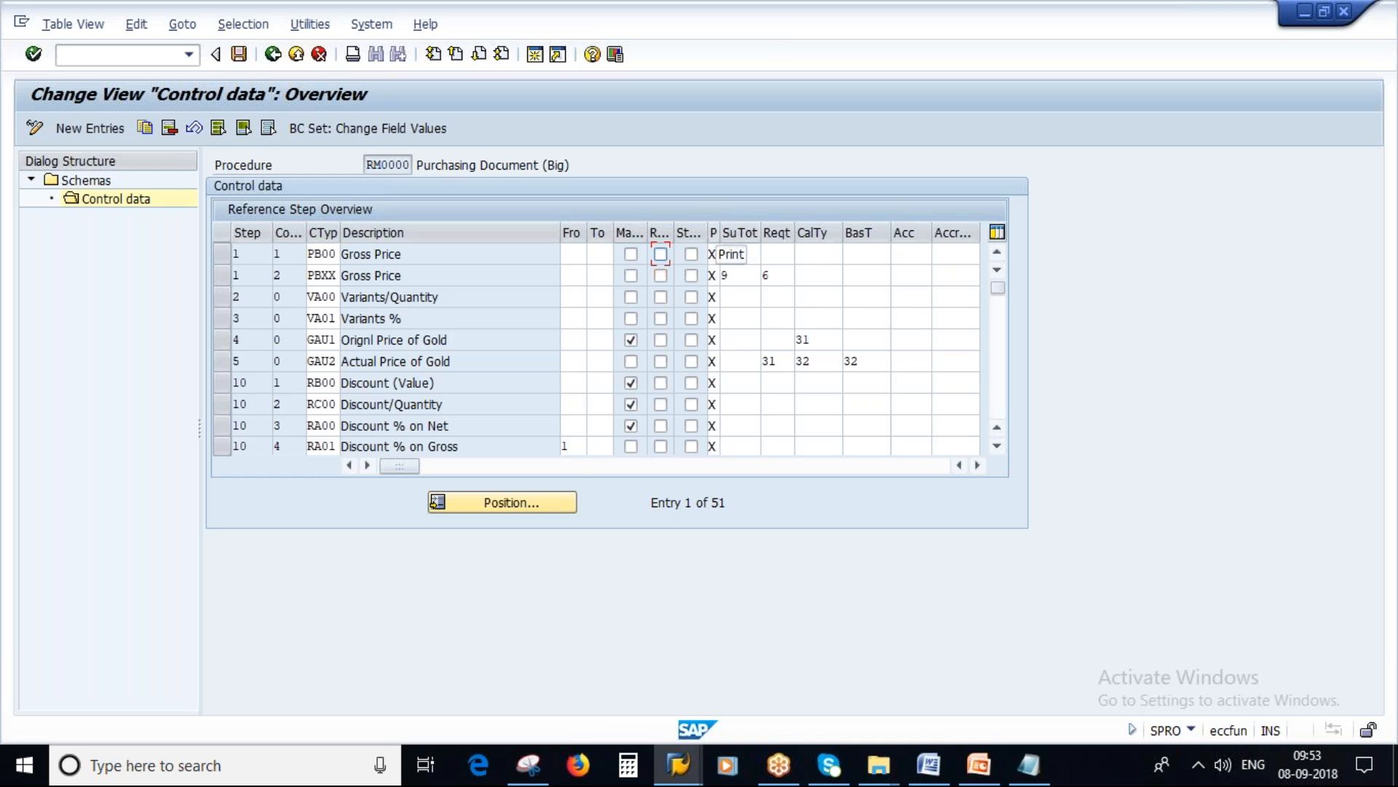
# Step: Look up the calculation type routines for condition type GAU1, highlight routines 31 and 32, and close the list without choosing
pyautogui.click(812, 340)
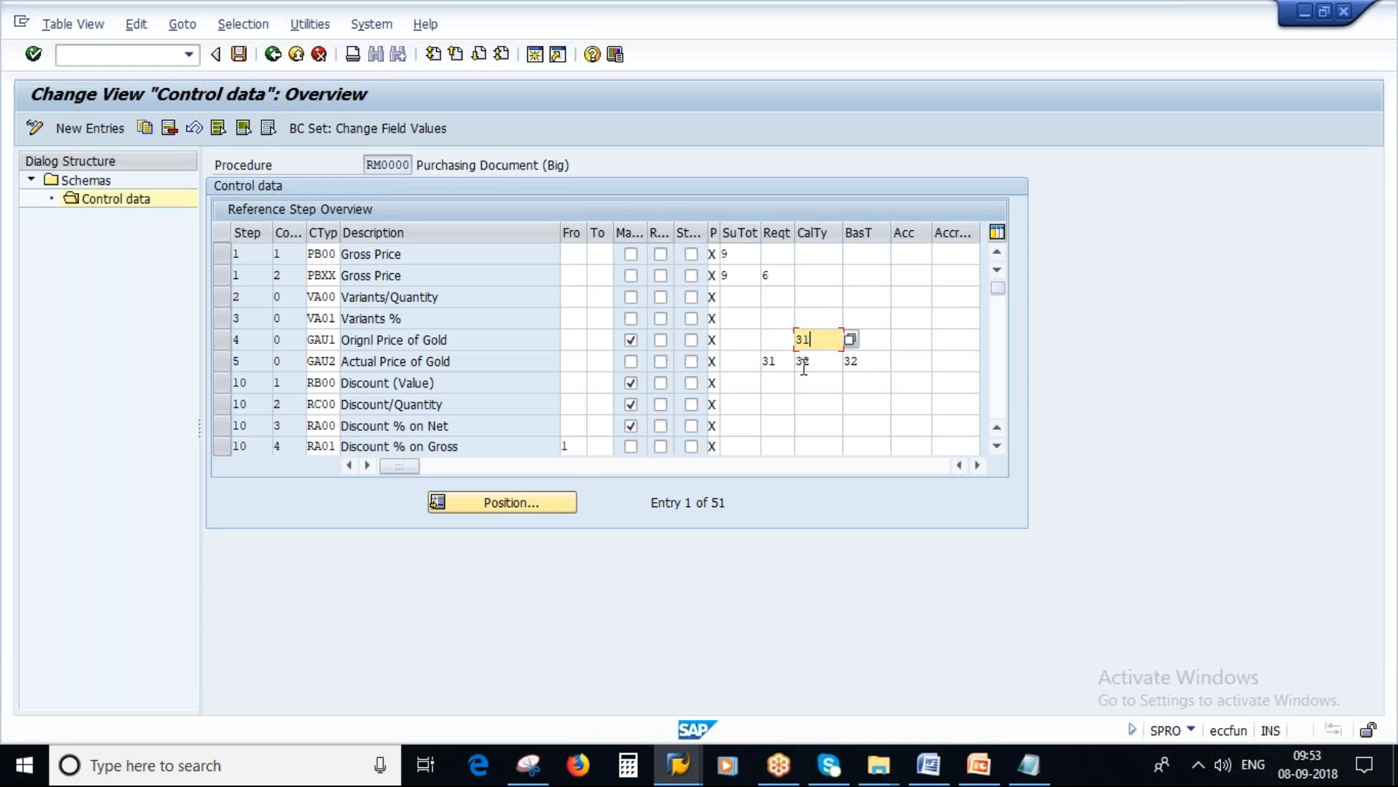
pyautogui.click(850, 348)
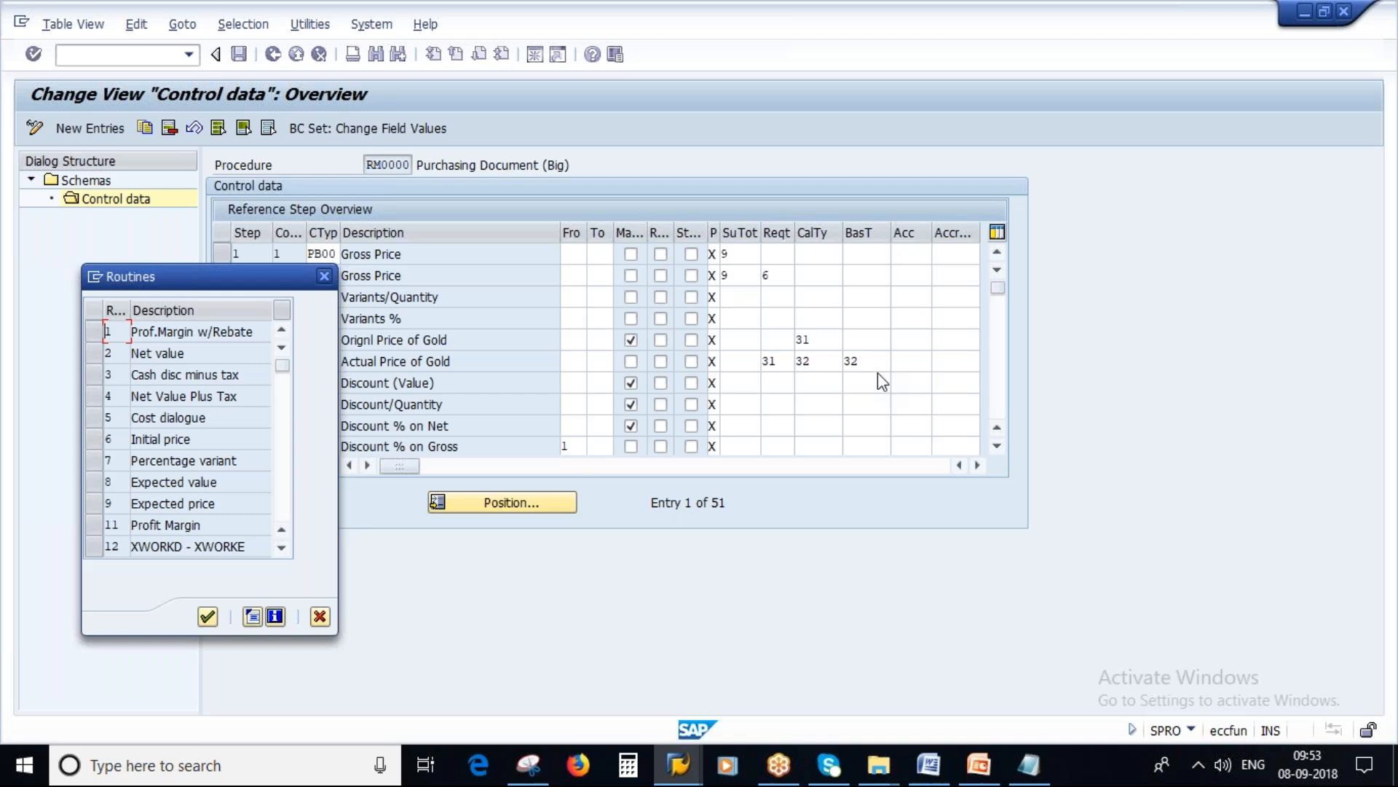
pyautogui.scroll(-1, 188, 434)
pyautogui.scroll(-1, 188, 435)
pyautogui.scroll(-3, 188, 435)
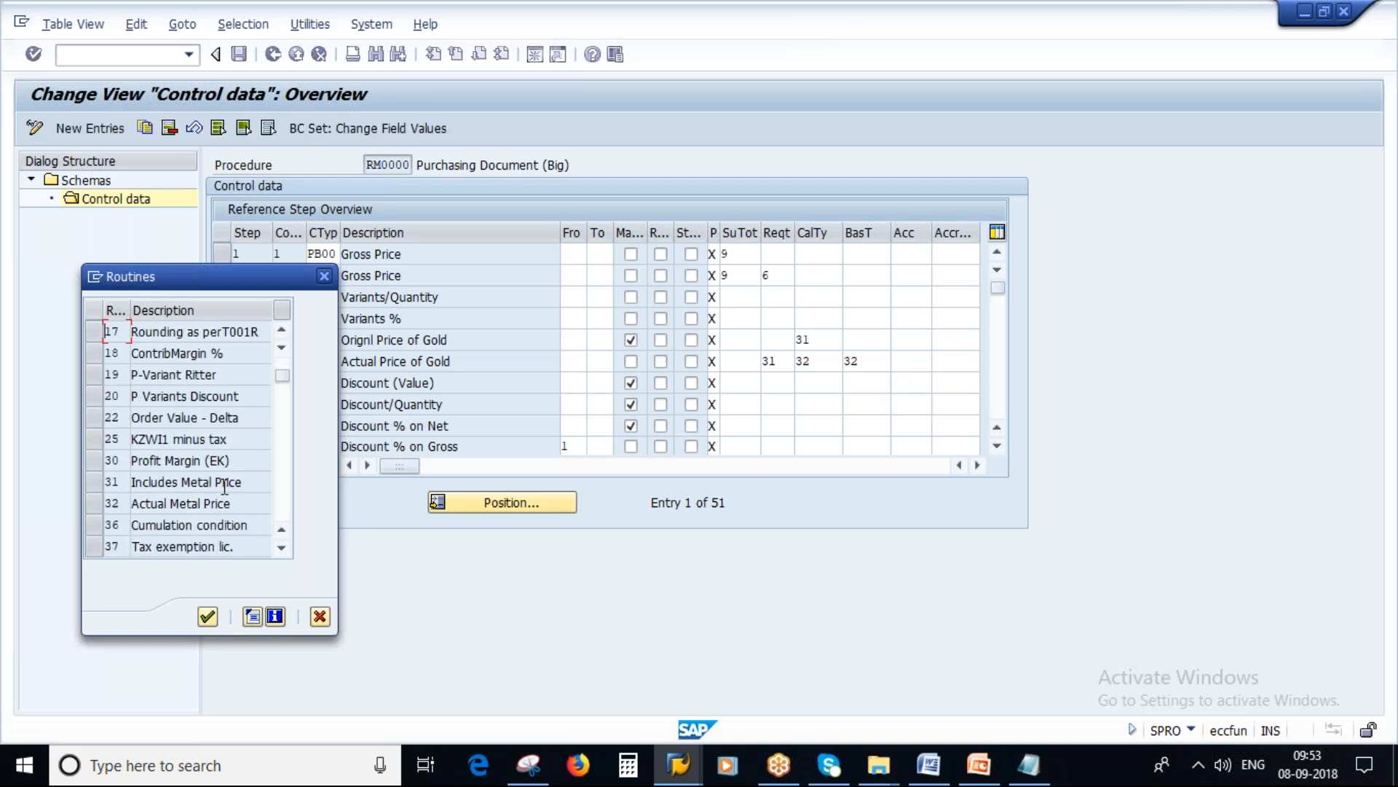
pyautogui.moveTo(251, 482); pyautogui.dragTo(100, 561)
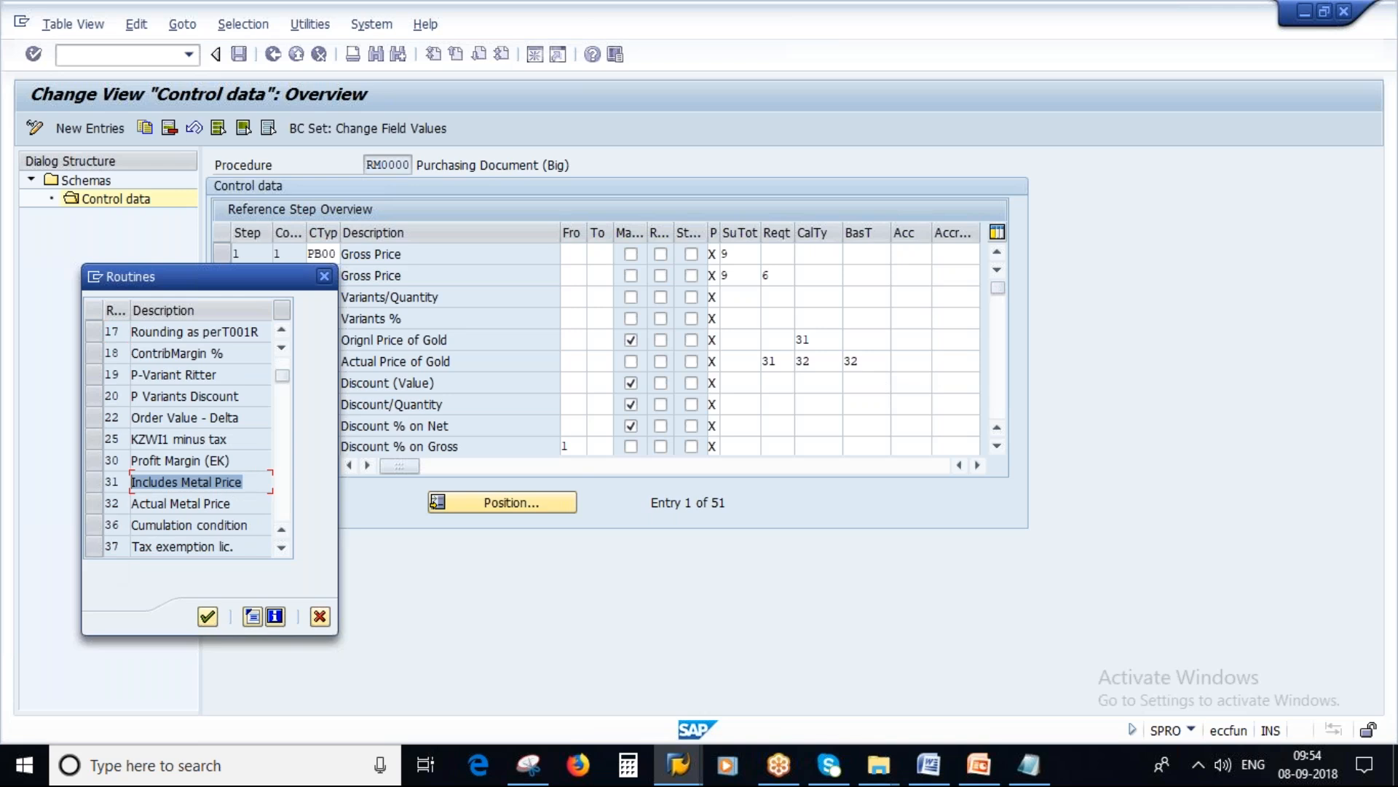
pyautogui.moveTo(230, 498); pyautogui.dragTo(133, 502)
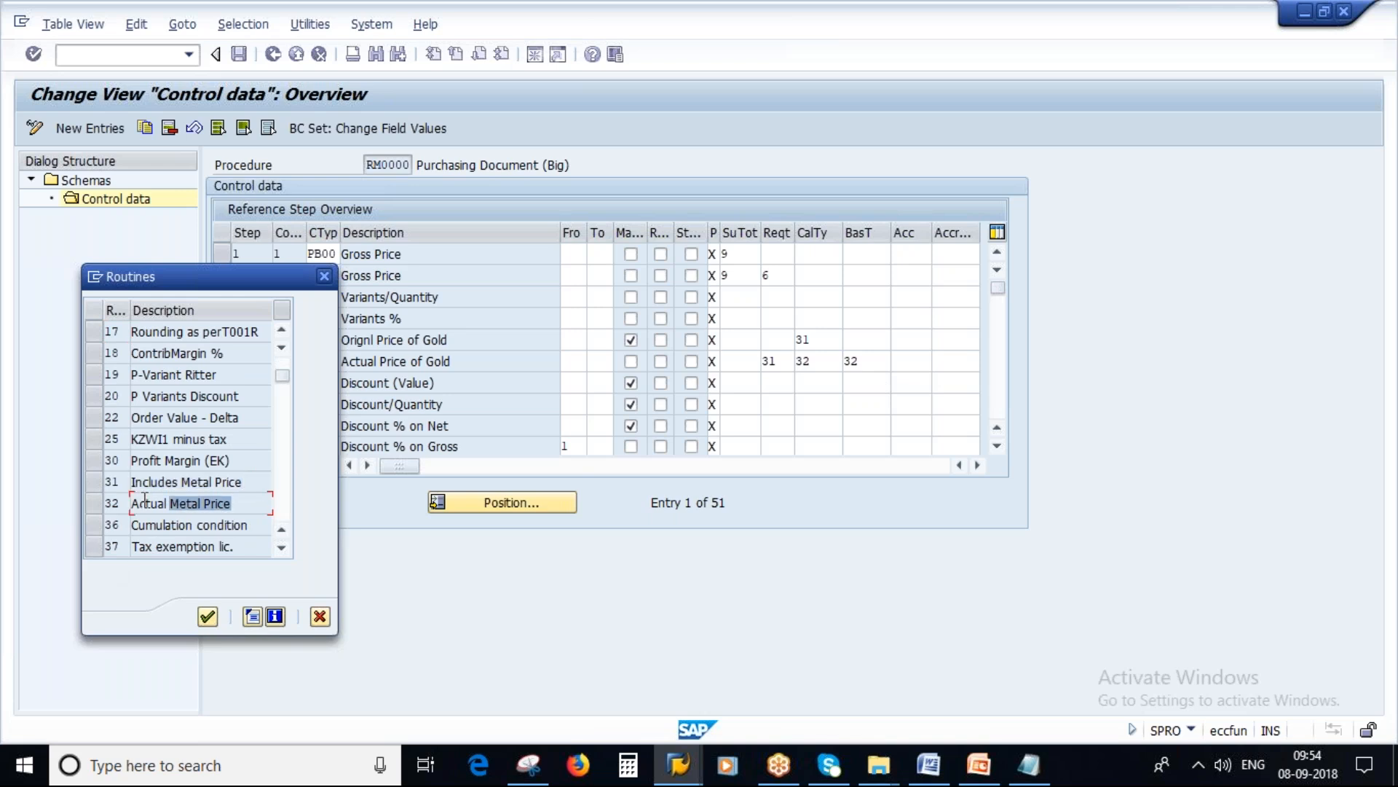
pyautogui.click(320, 617)
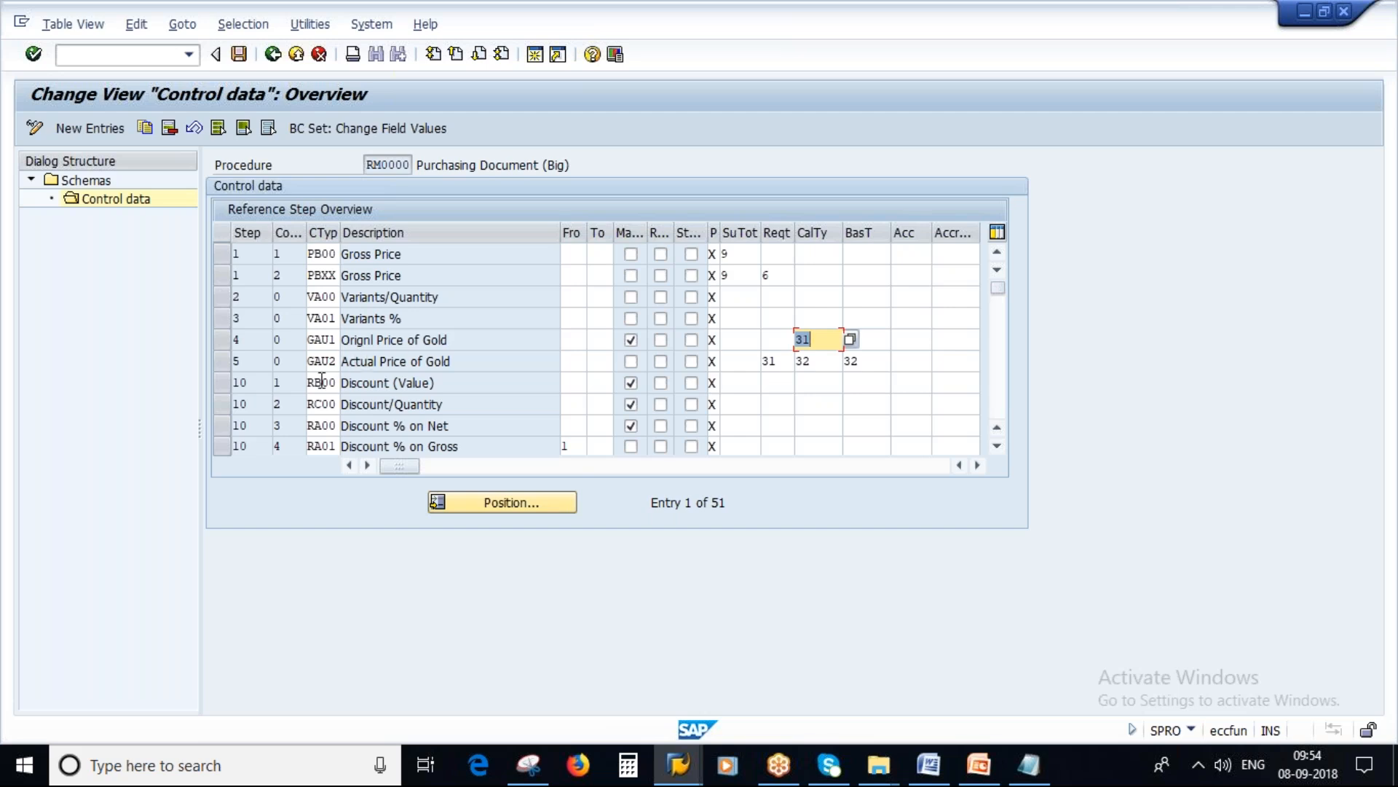
# Step: Examine the statistical flags and requirements of the further RM0000 steps, including Packing Charges, Confirmed Price and Value variance
pyautogui.scroll(-4, 741, 248)
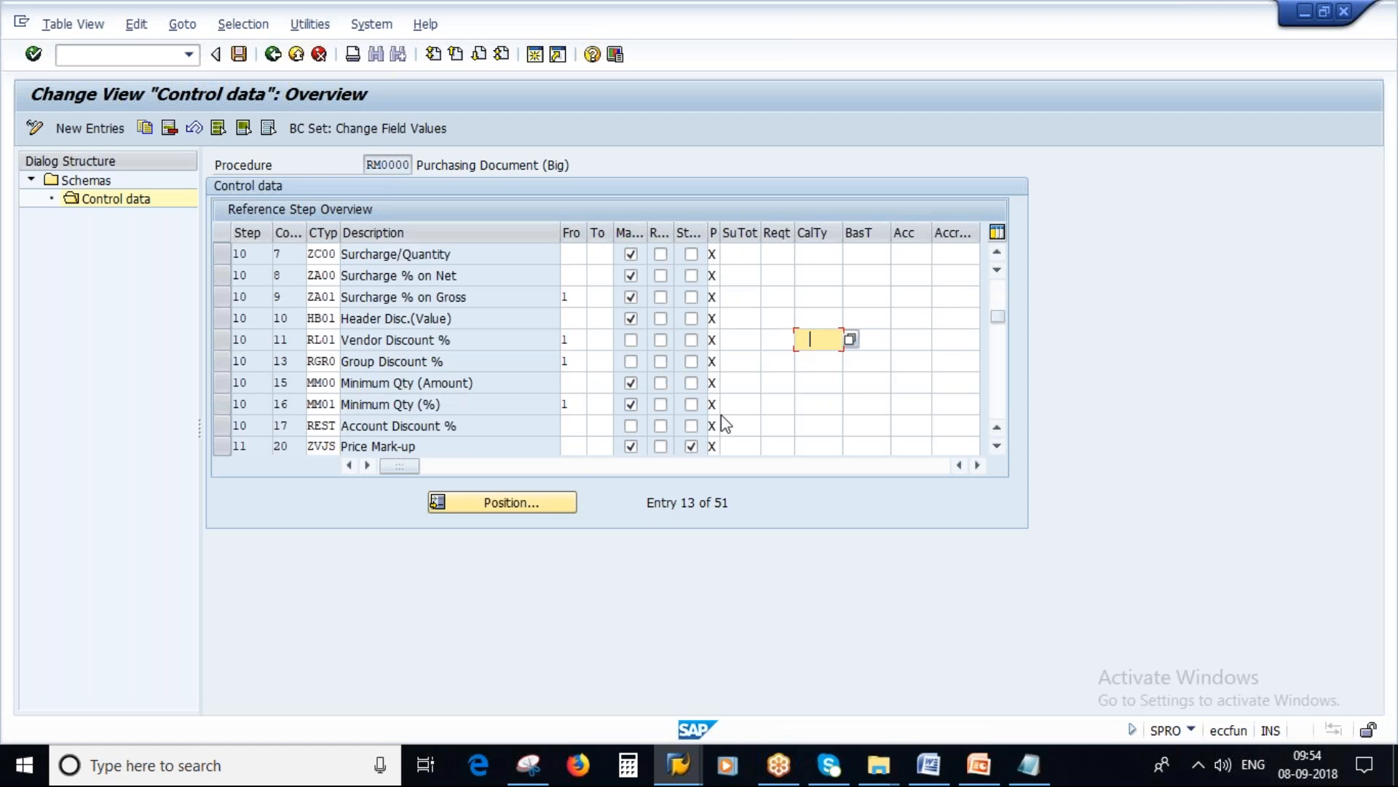
pyautogui.scroll(-1, 788, 366)
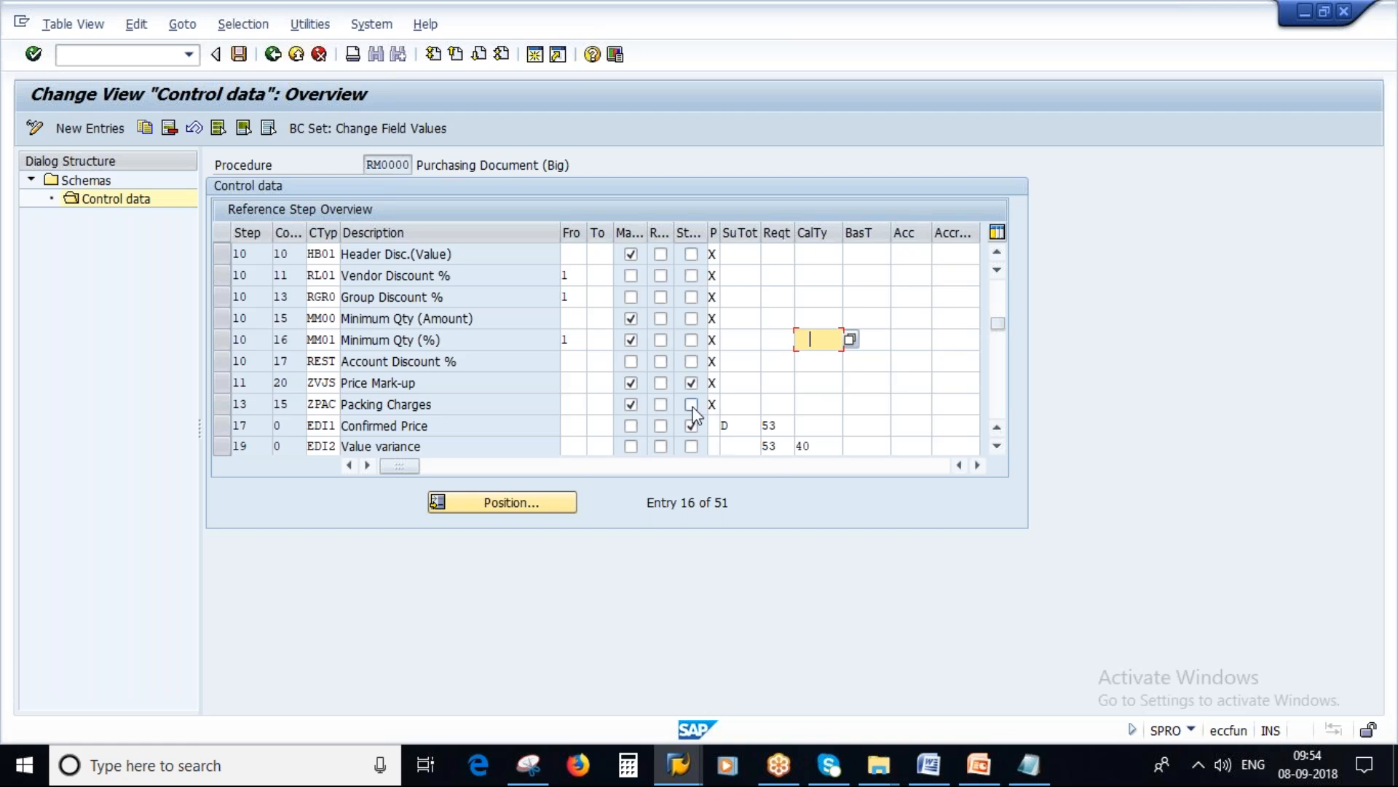
pyautogui.click(691, 424)
pyautogui.scroll(-1, 787, 359)
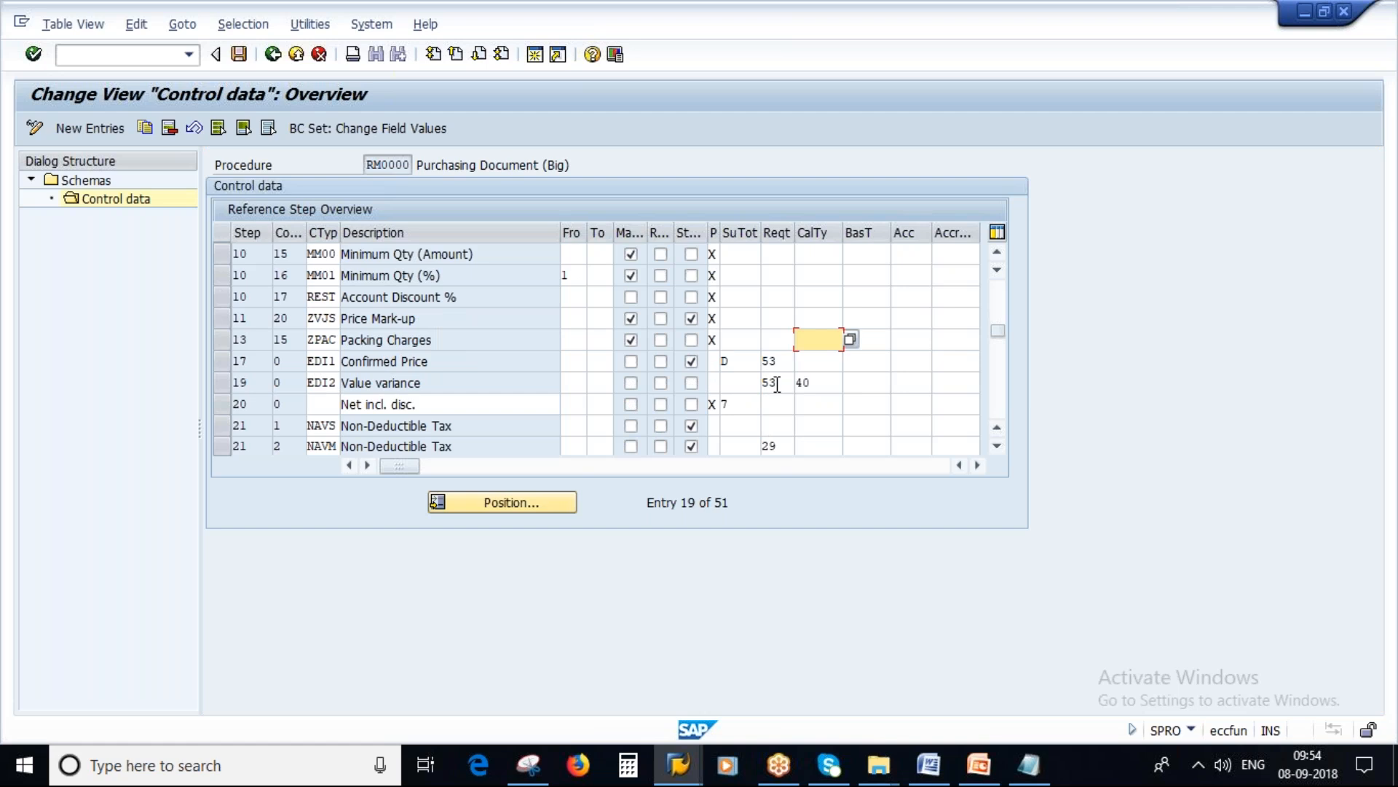
# Step: Examine the Value variance calculation type and the Net incl. disc. and Net incl. tax subtotal rows of schema RM0000
pyautogui.click(808, 381)
pyautogui.moveTo(823, 382); pyautogui.dragTo(796, 382)
pyautogui.scroll(-1, 725, 415)
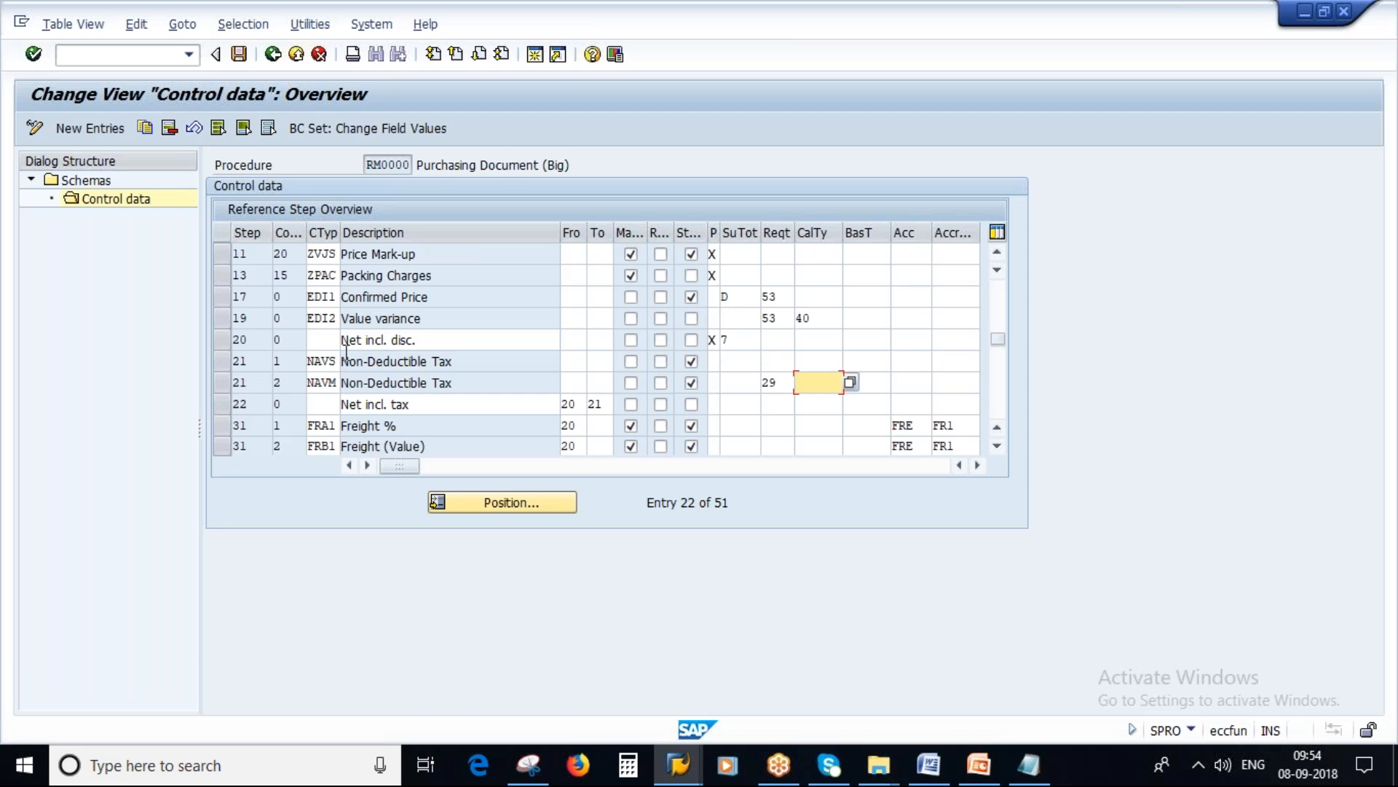
pyautogui.click(325, 339)
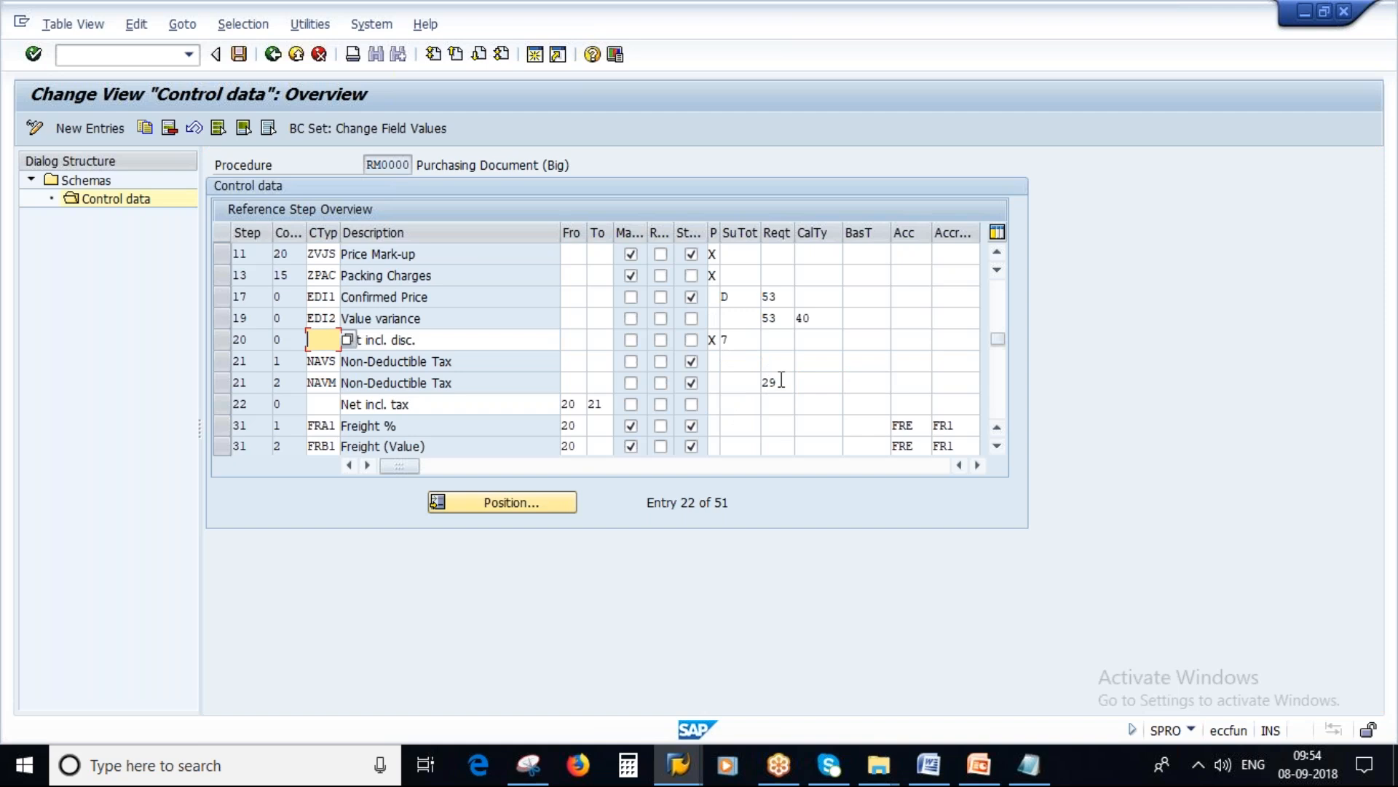
pyautogui.click(573, 404)
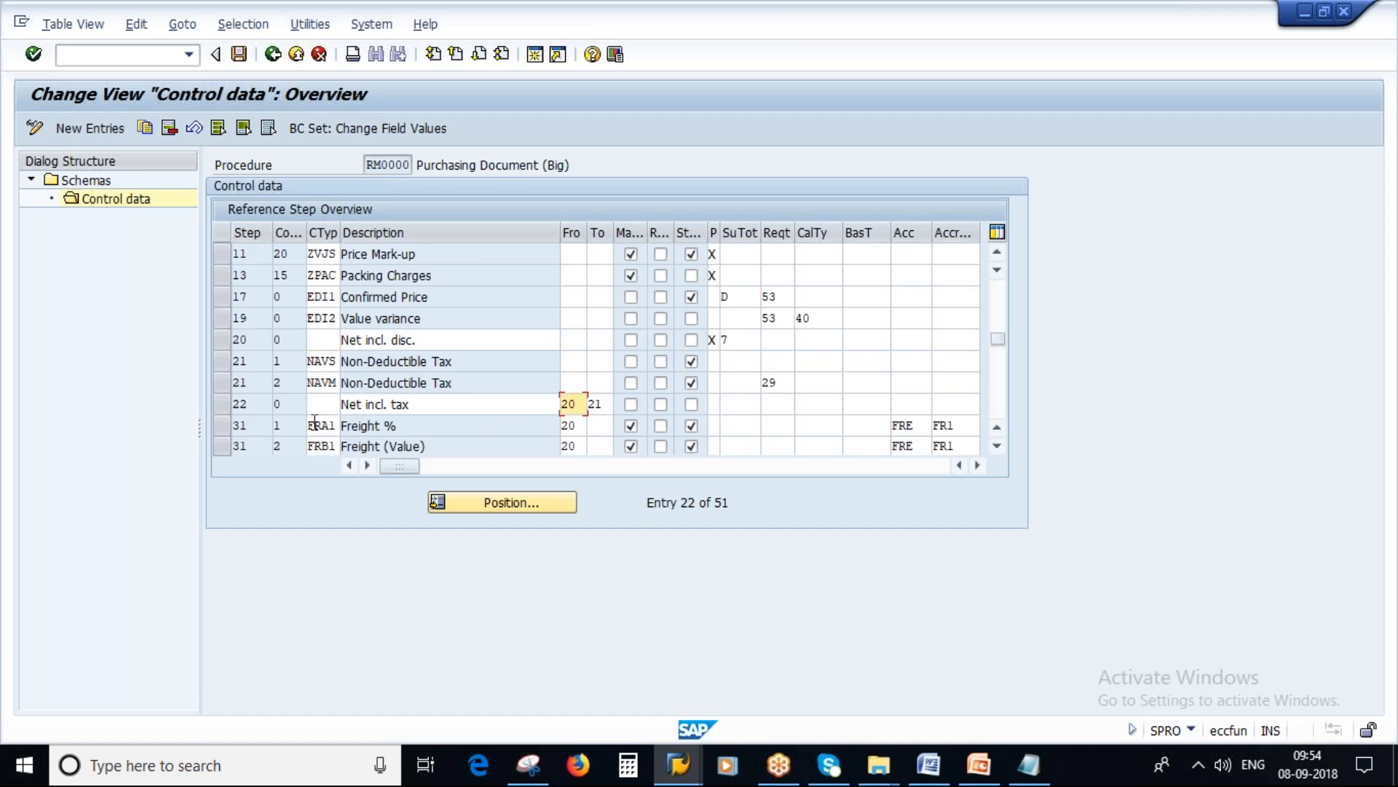
pyautogui.click(427, 404)
pyautogui.moveTo(427, 404); pyautogui.dragTo(342, 427)
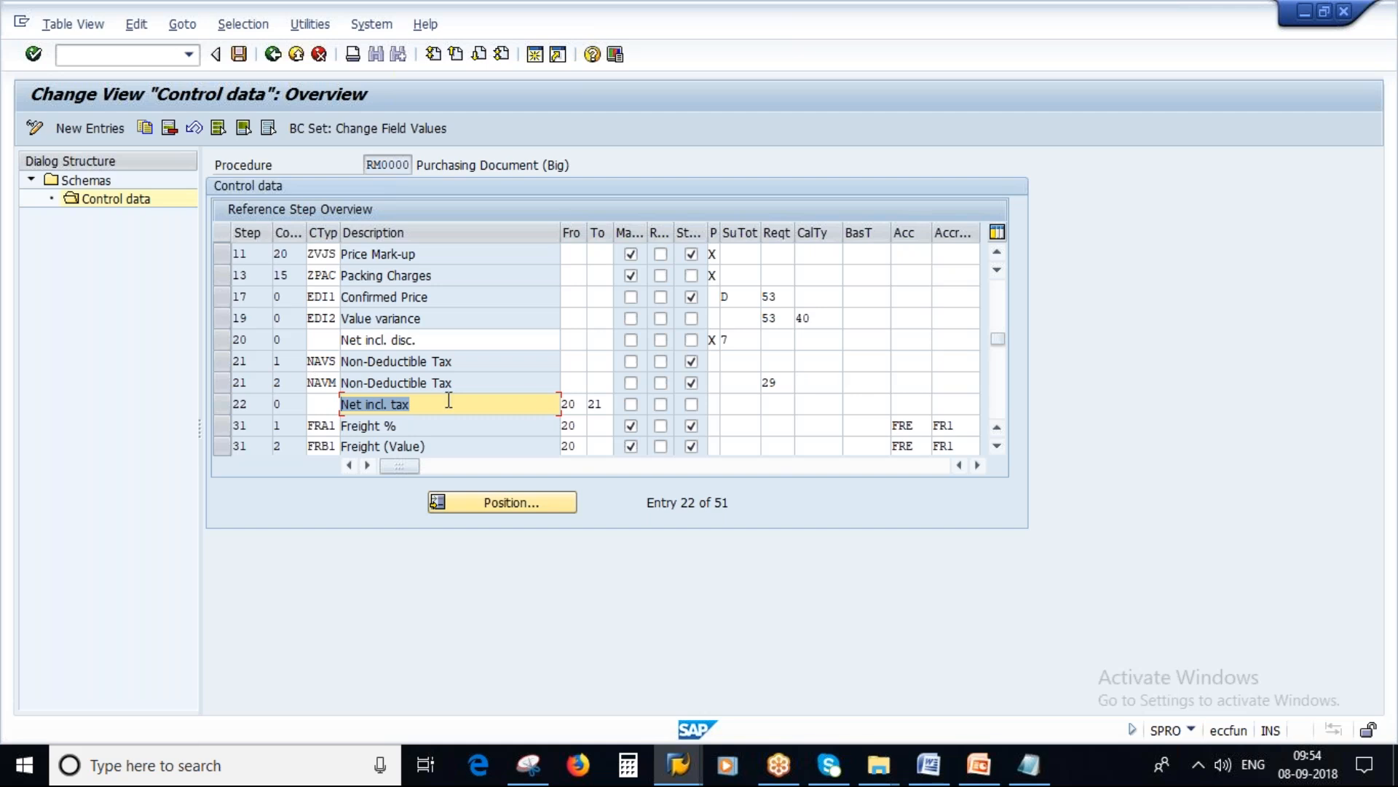
# Step: Trace the from/to step references of Net incl. tax by highlighting the Non-Deductible Tax and Net incl. disc. rows
pyautogui.moveTo(464, 362); pyautogui.dragTo(367, 380)
pyautogui.moveTo(467, 380); pyautogui.dragTo(340, 384)
pyautogui.click(581, 405)
pyautogui.press('Tab')
pyautogui.click(220, 343)
pyautogui.click(222, 362)
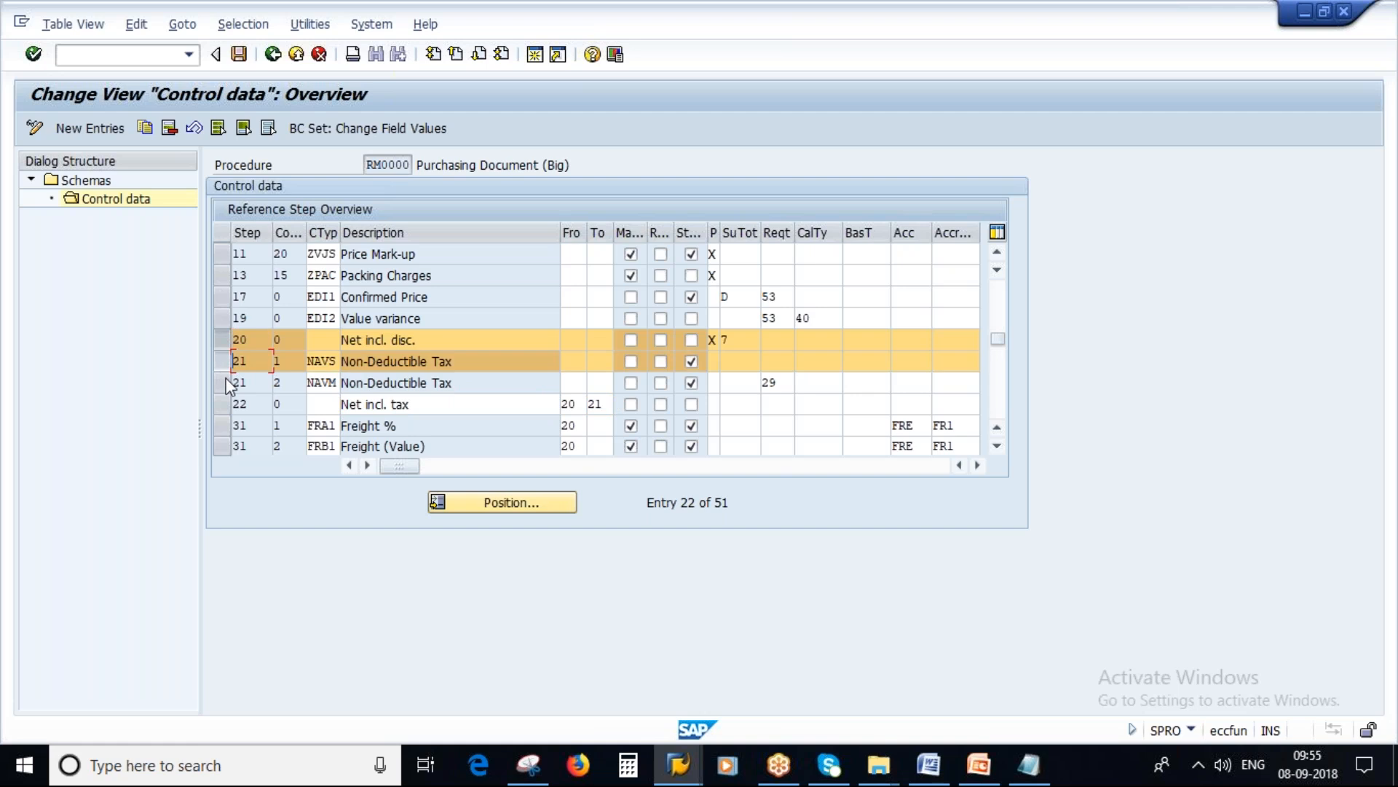
pyautogui.click(221, 361)
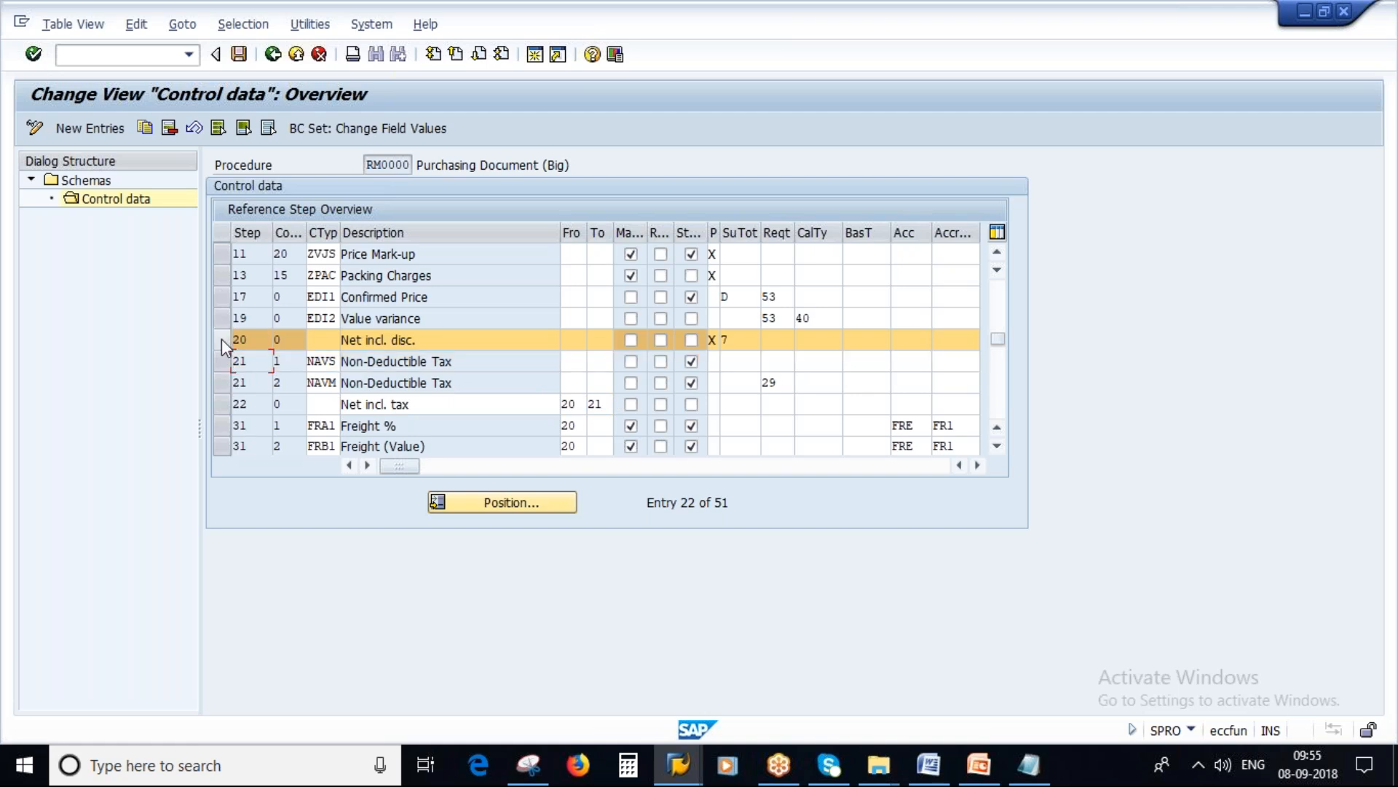
pyautogui.click(221, 338)
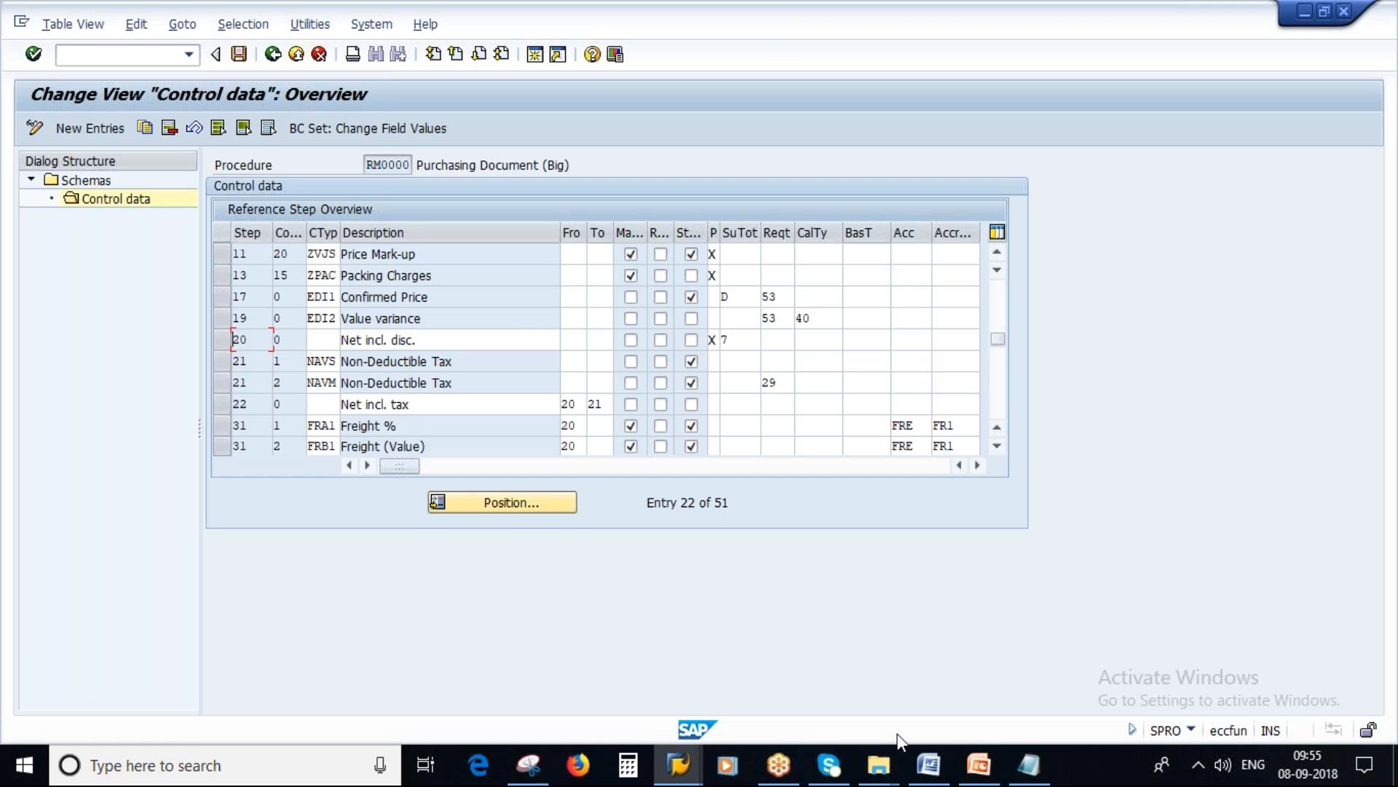
# Step: Switch to Notepad and add the line "Condition Type - PB00" beneath the pricing procedure note
pyautogui.click(1027, 764)
pyautogui.press('End')
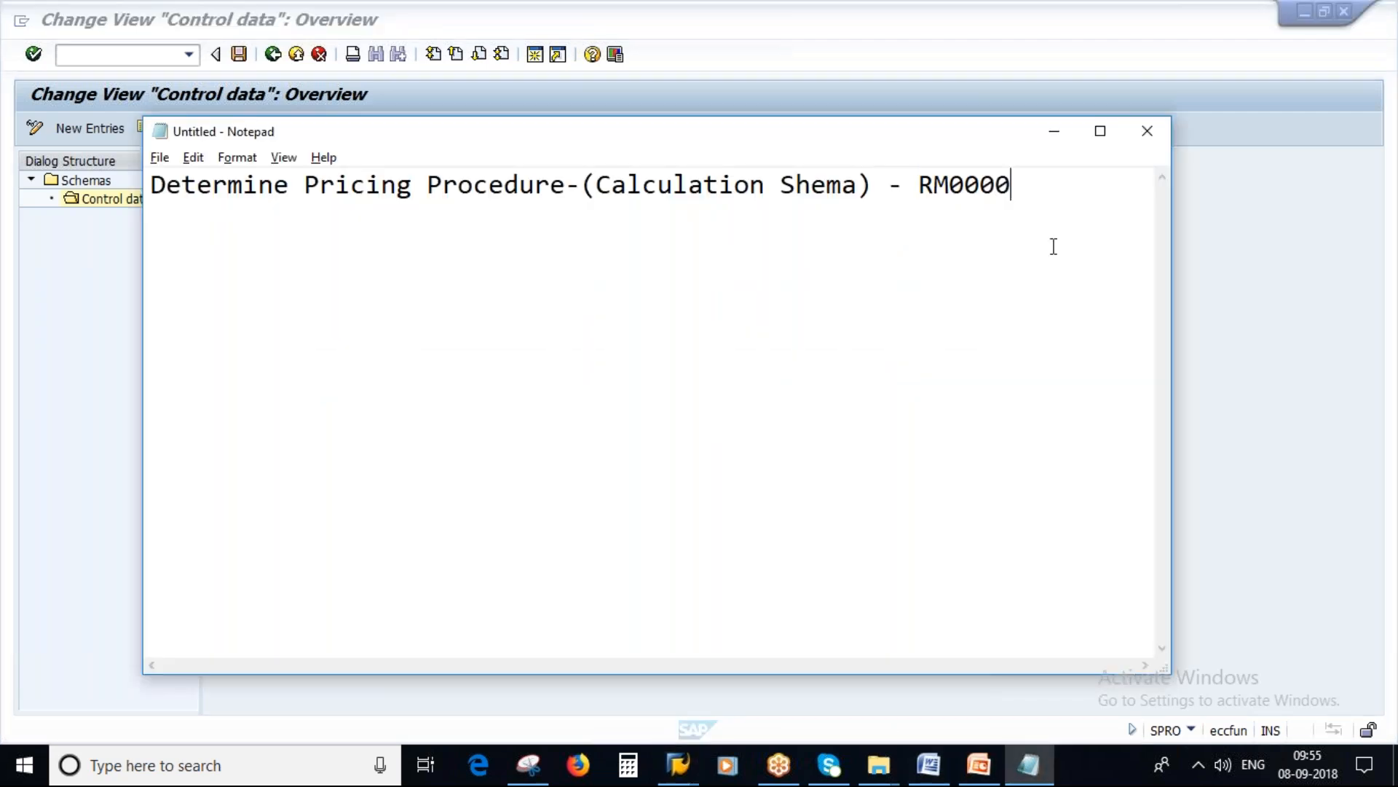
pyautogui.press('Return')
pyautogui.press('capslock')
pyautogui.write('cONDITION')
pyautogui.press('BackSpace')
pyautogui.press('BackSpace')
pyautogui.press('BackSpace')
pyautogui.press('BackSpace')
pyautogui.press('BackSpace')
pyautogui.press('BackSpace')
pyautogui.press('BackSpace')
pyautogui.press('BackSpace')
pyautogui.press('BackSpace')
pyautogui.write('C')
pyautogui.press('capslock')
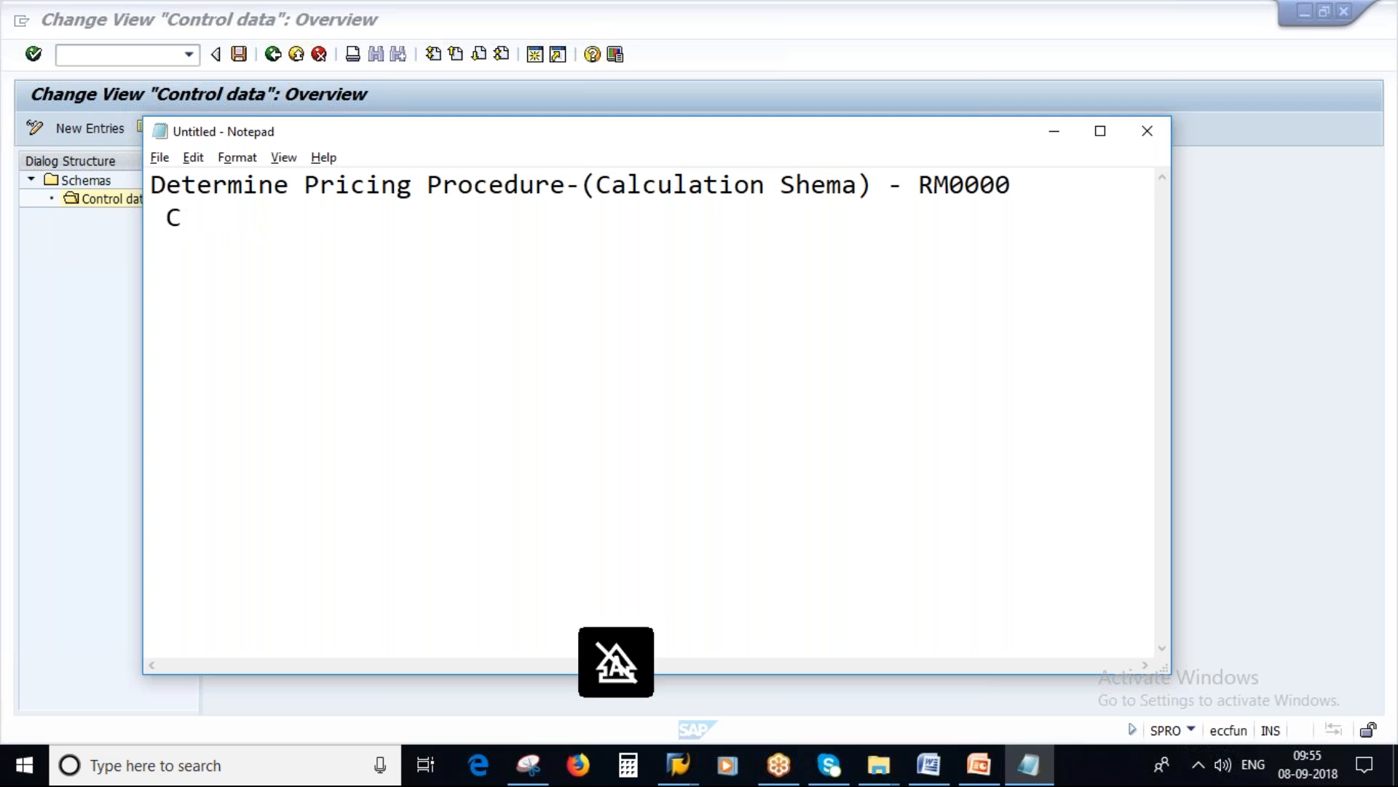
pyautogui.write('ondiio')
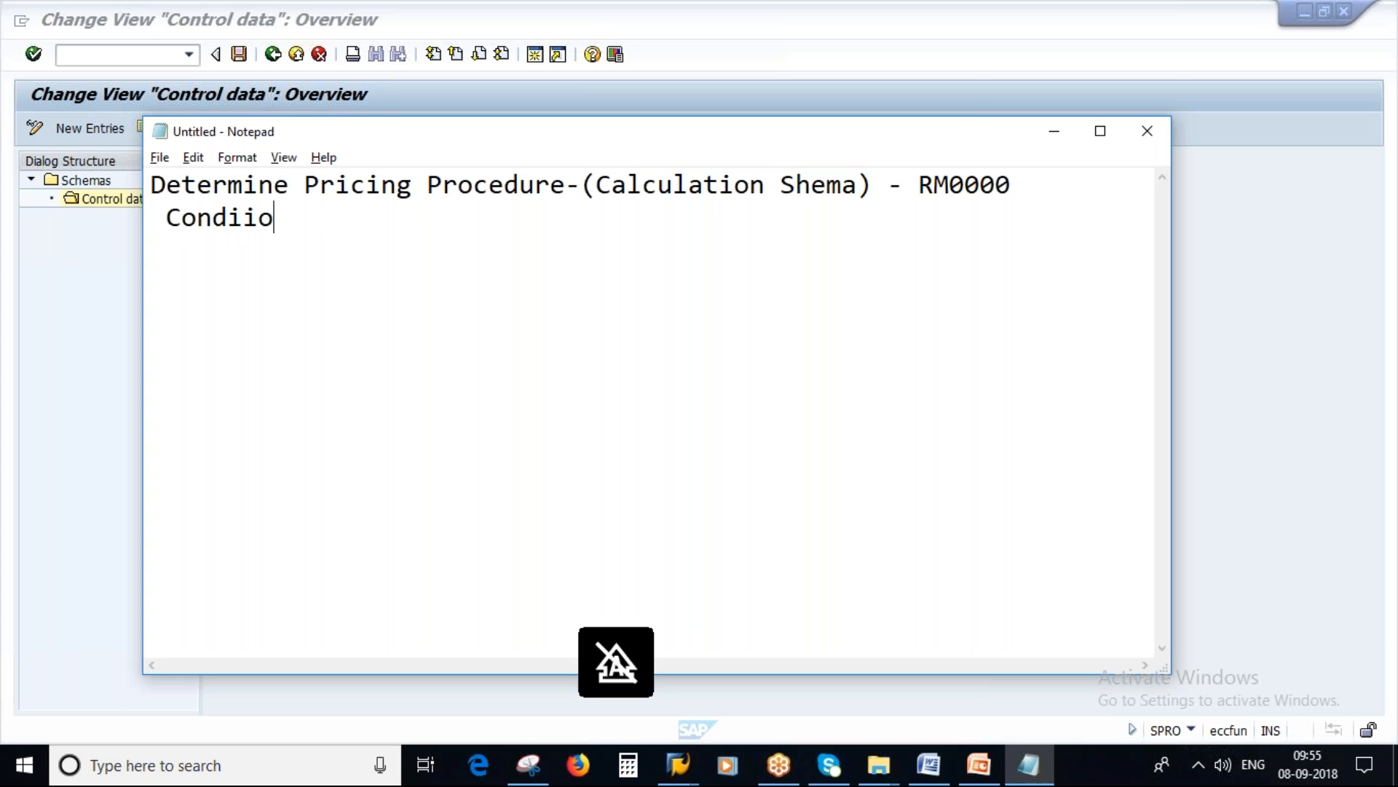
pyautogui.press('BackSpace')
pyautogui.press('BackSpace')
pyautogui.write('t')
pyautogui.write('ion Tyoe')
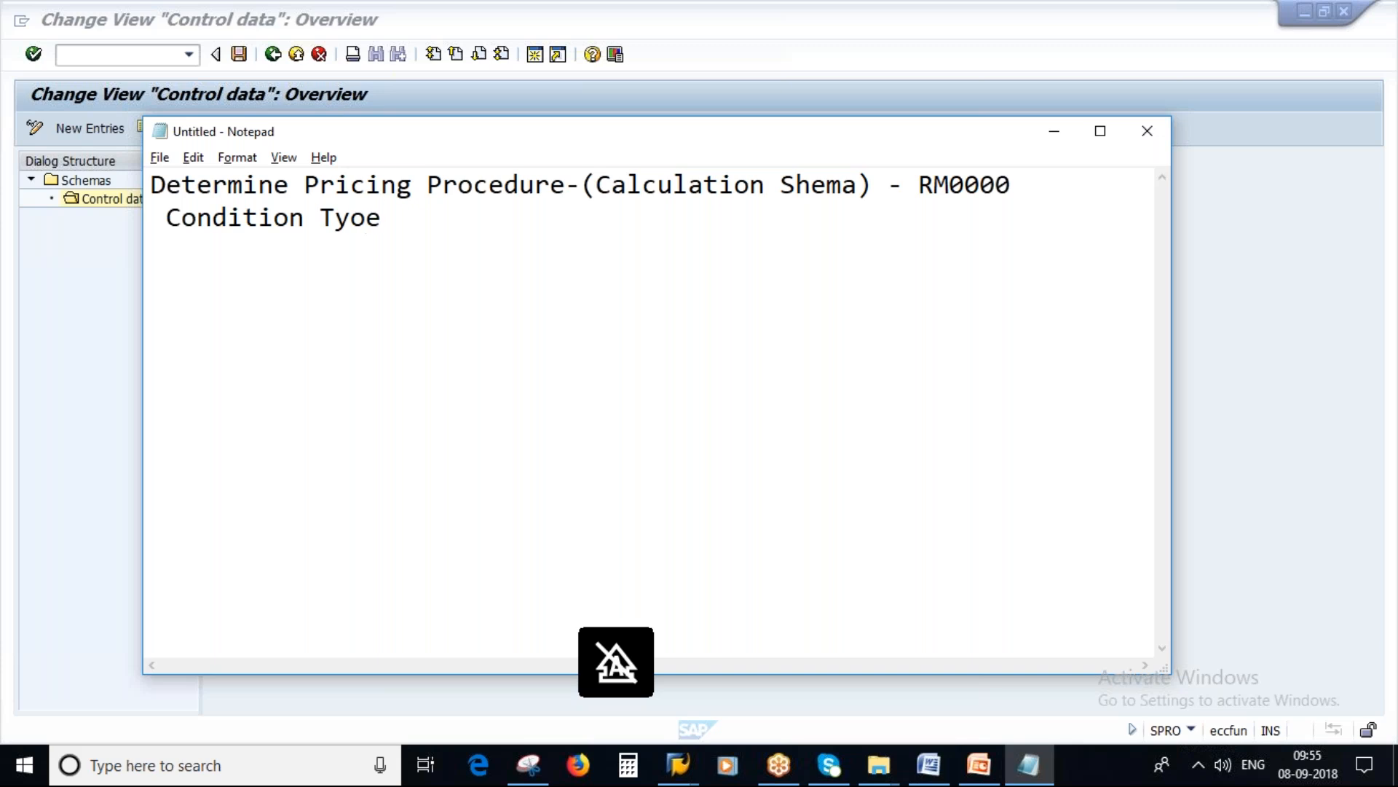
pyautogui.press('BackSpace')
pyautogui.press('BackSpace')
pyautogui.write('pe -')
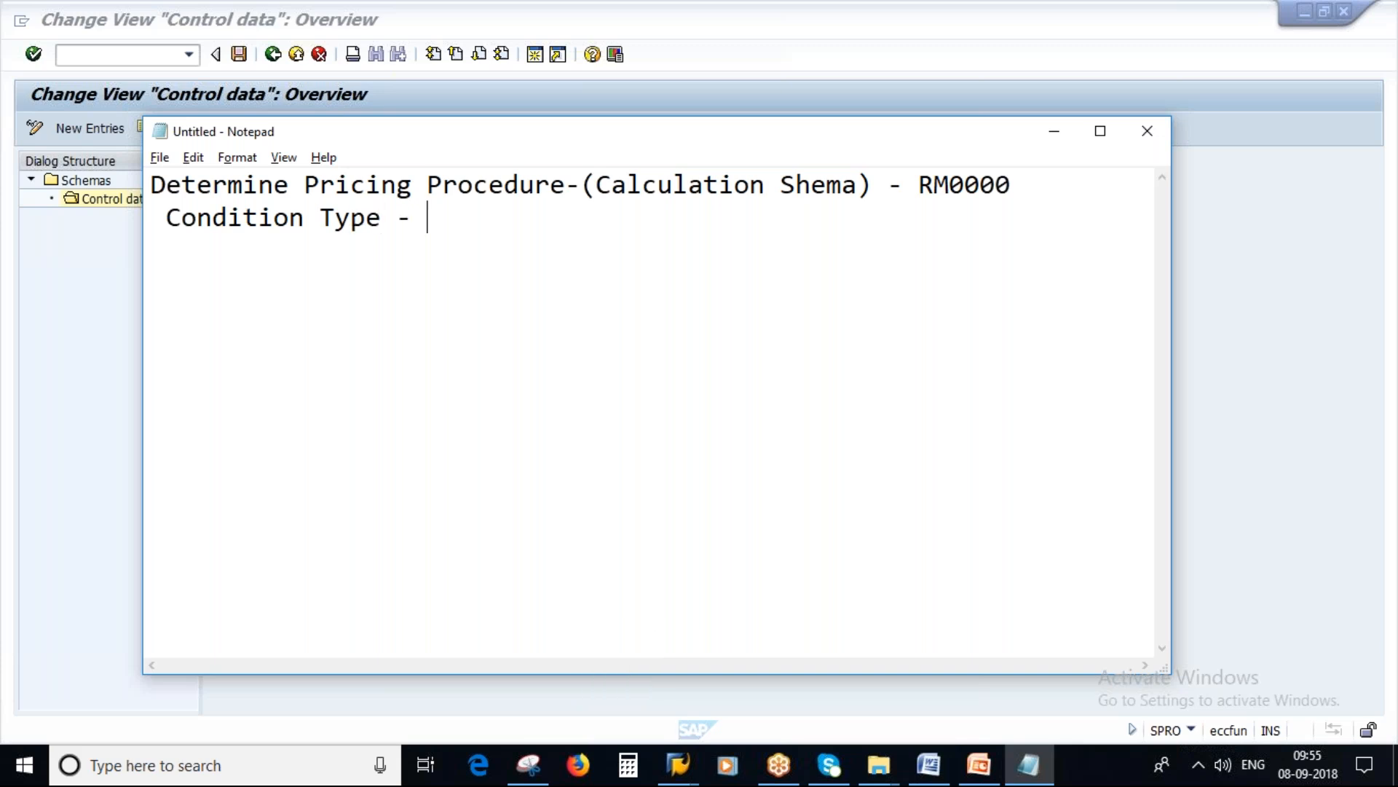
pyautogui.press('capslock')
pyautogui.write('PB000')
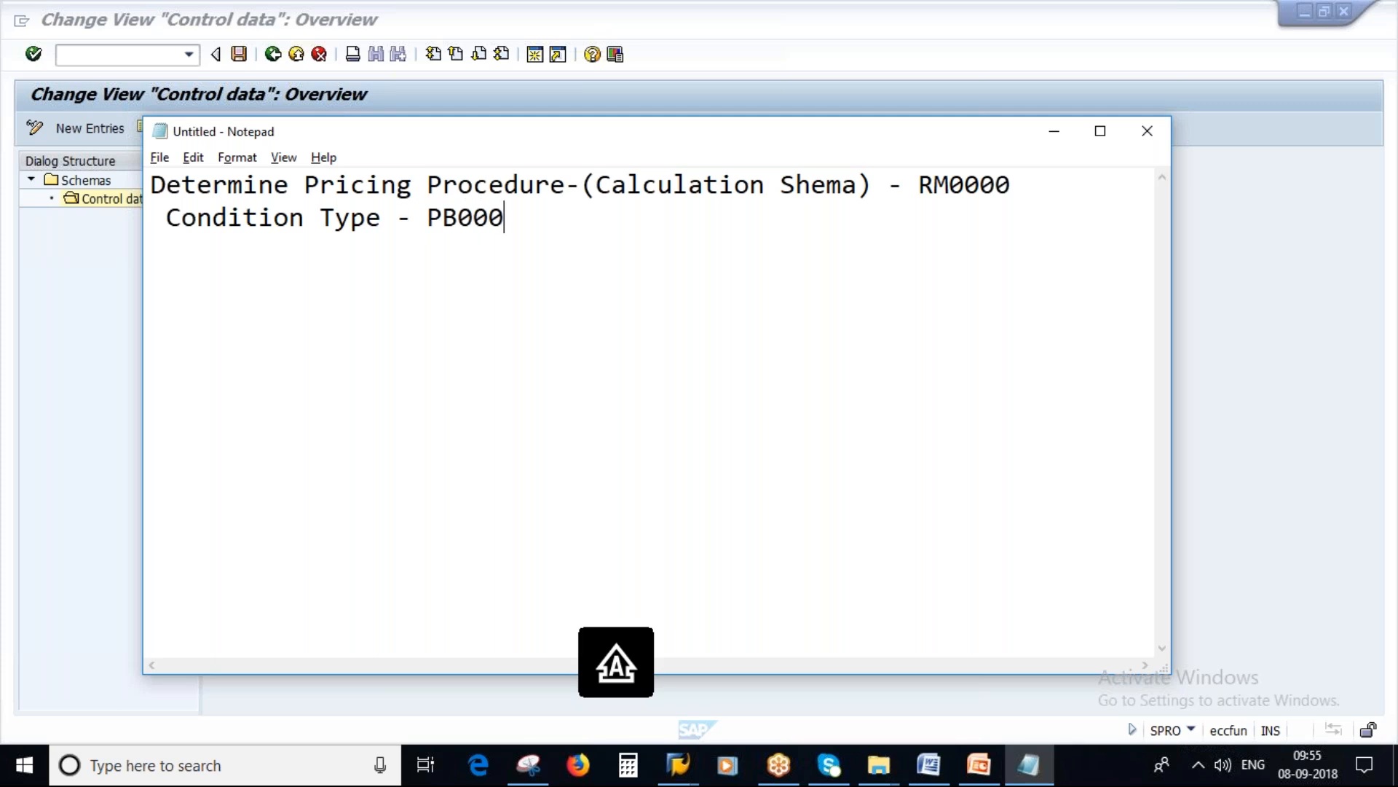
pyautogui.press('BackSpace')
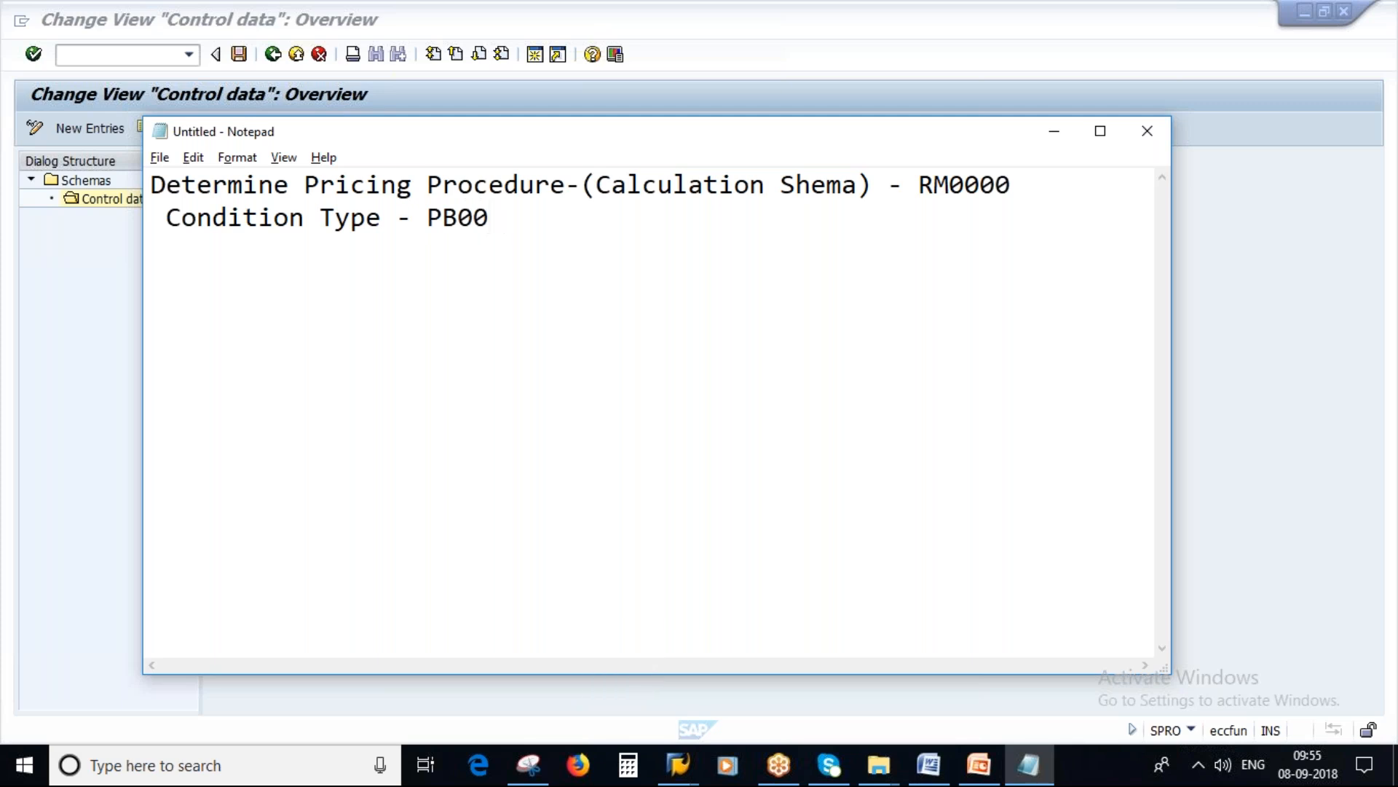
# Step: Return to SAP and highlight condition type PB00 Gross Price at the start of the RM0000 control data
pyautogui.hotkey('alt', 'Tab')
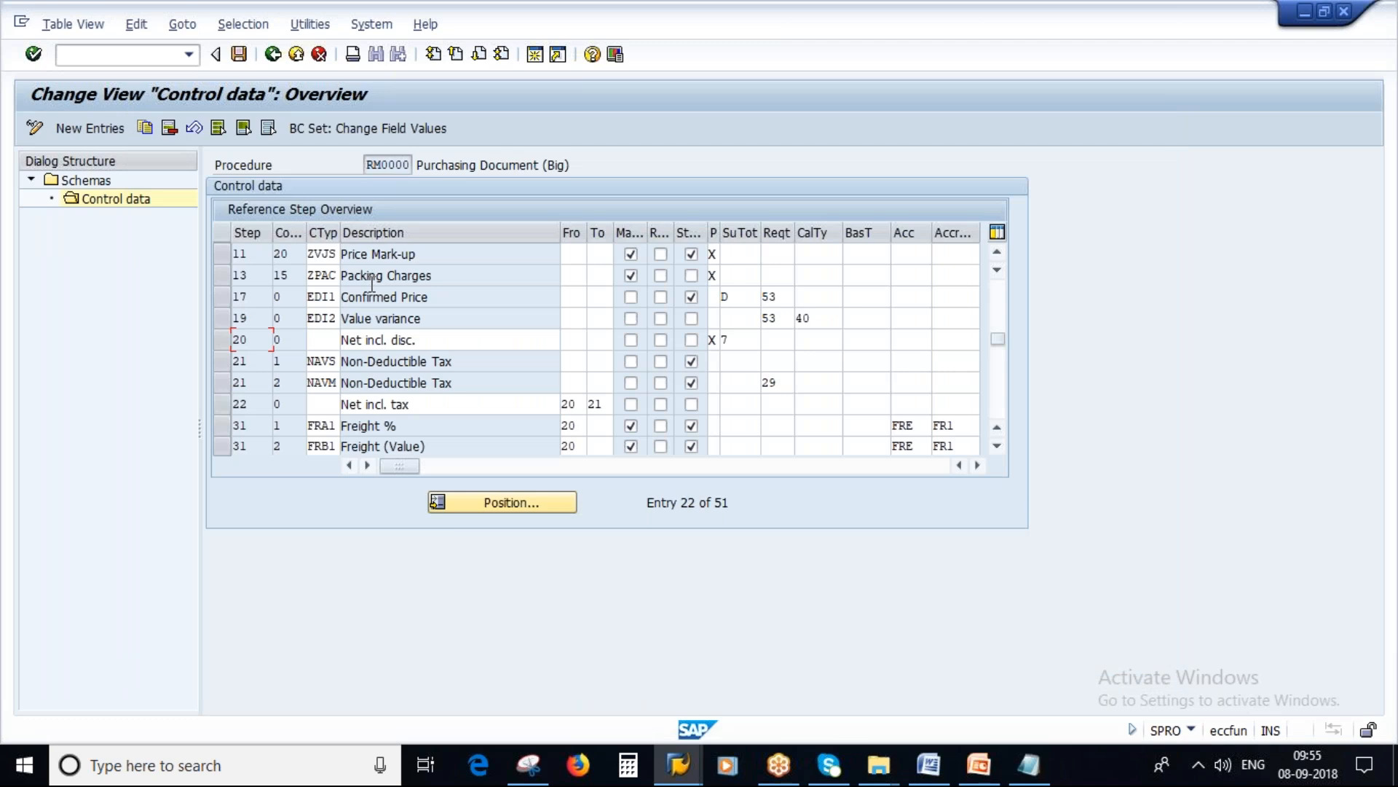
pyautogui.moveTo(997, 340); pyautogui.dragTo(1002, 265)
pyautogui.click(318, 256)
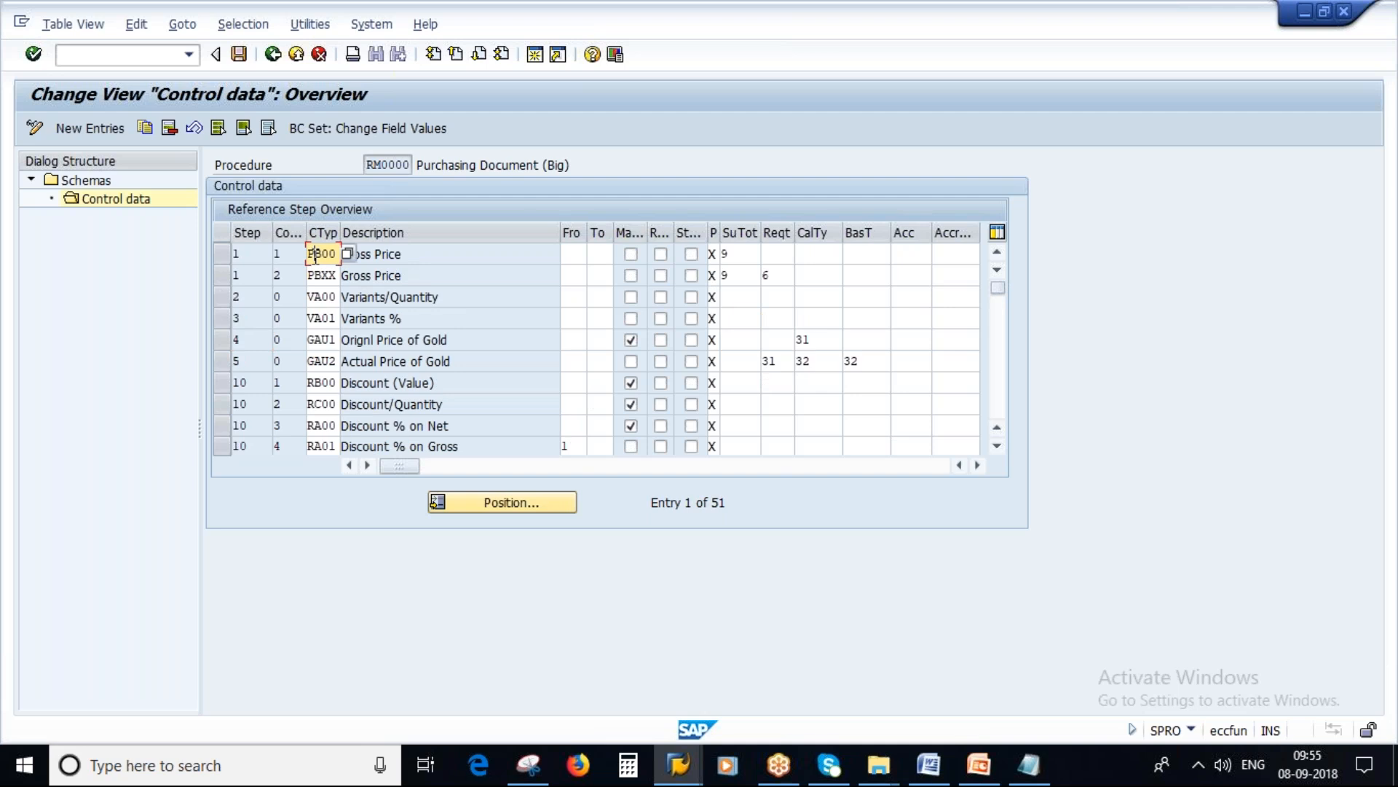
pyautogui.moveTo(414, 256); pyautogui.dragTo(300, 253)
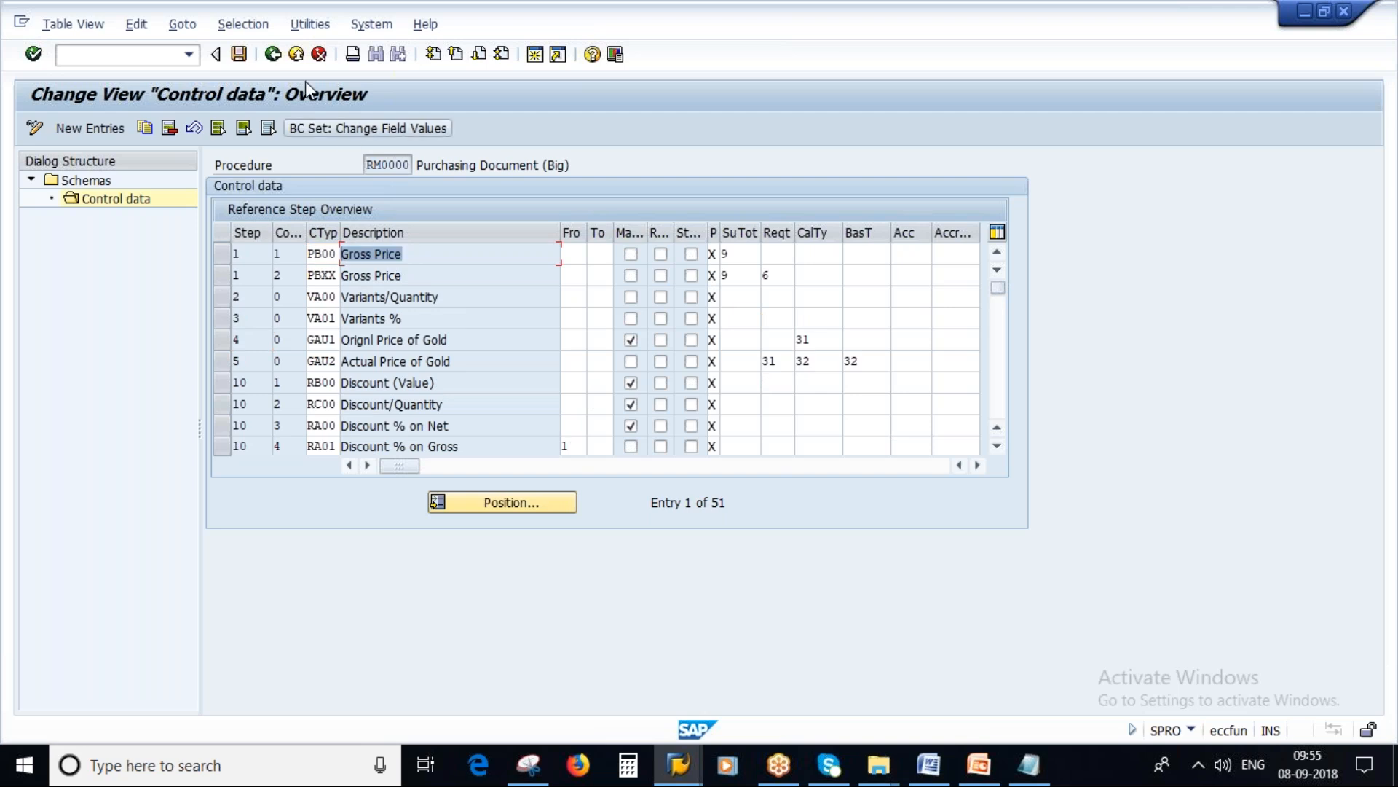
# Step: Leave the calculation schemas and open the Define Condition Type activity under Define Condition Types in the IMG
pyautogui.click(273, 54)
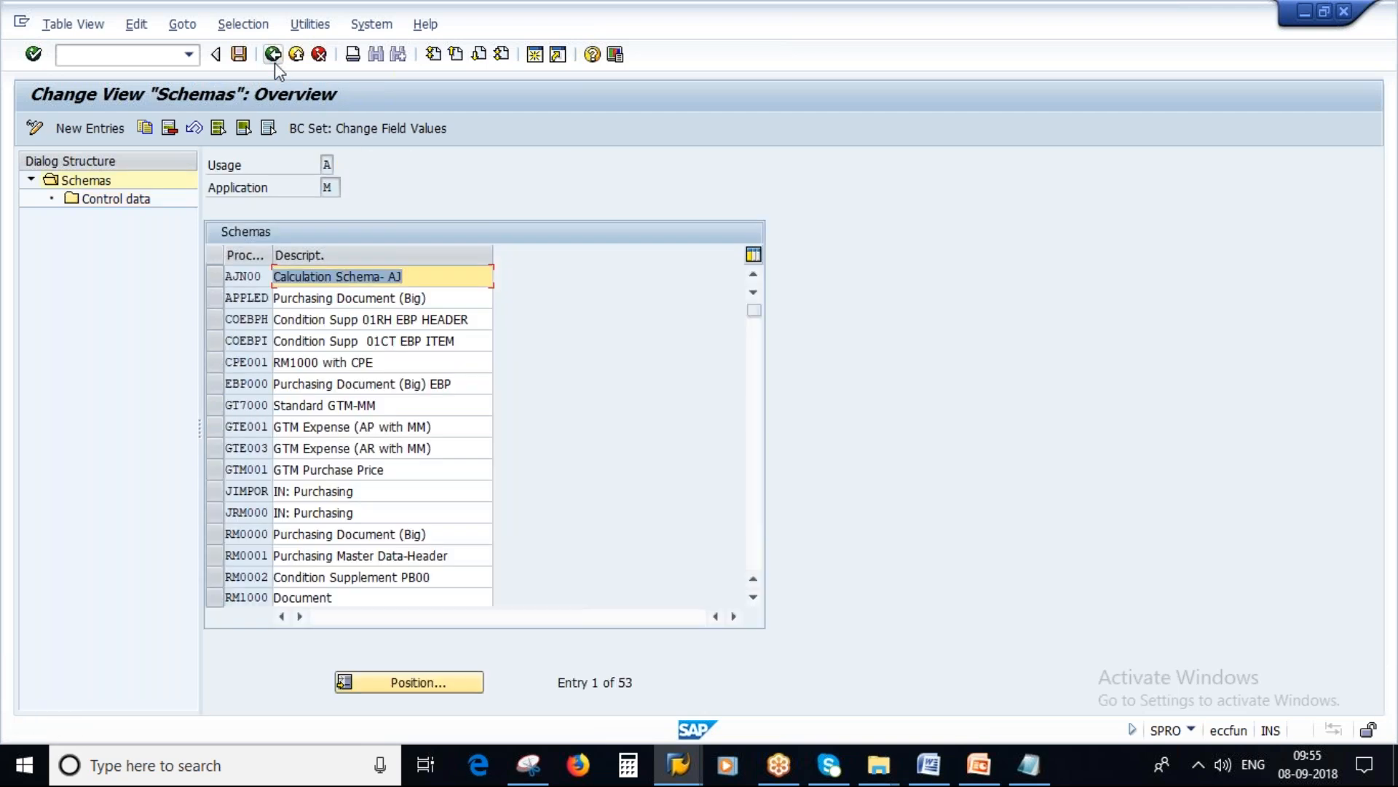
pyautogui.press('F3')
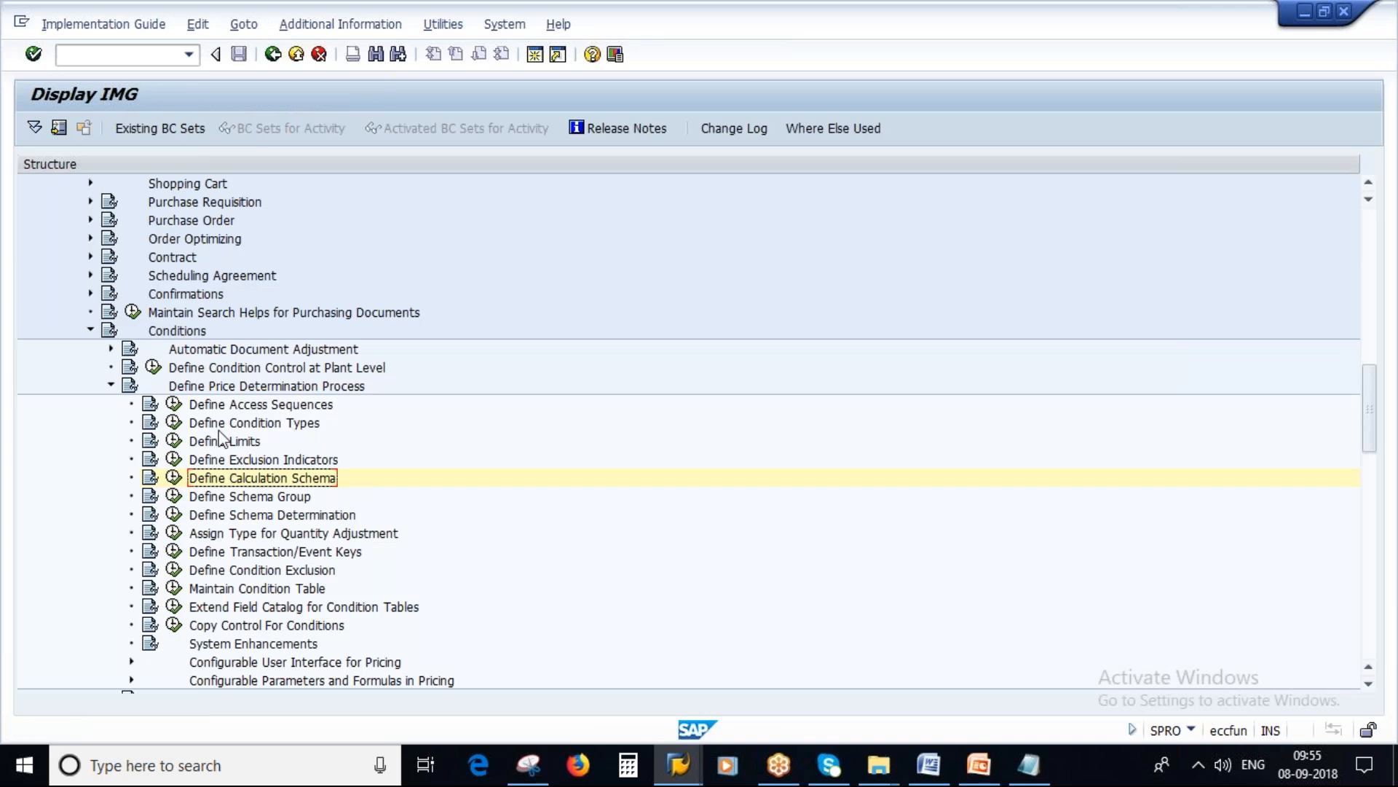
pyautogui.click(174, 423)
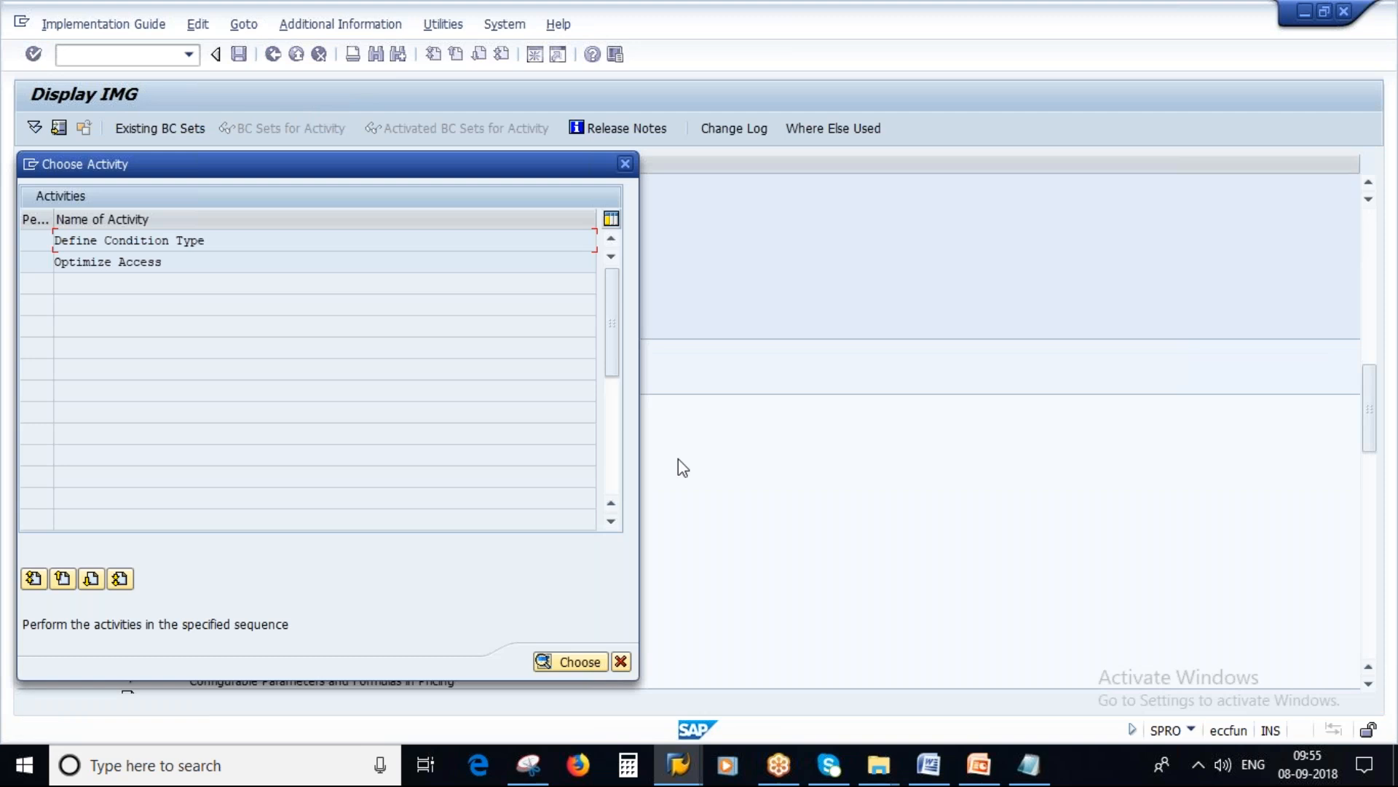
pyautogui.moveTo(211, 249); pyautogui.dragTo(54, 242)
pyautogui.click(151, 240)
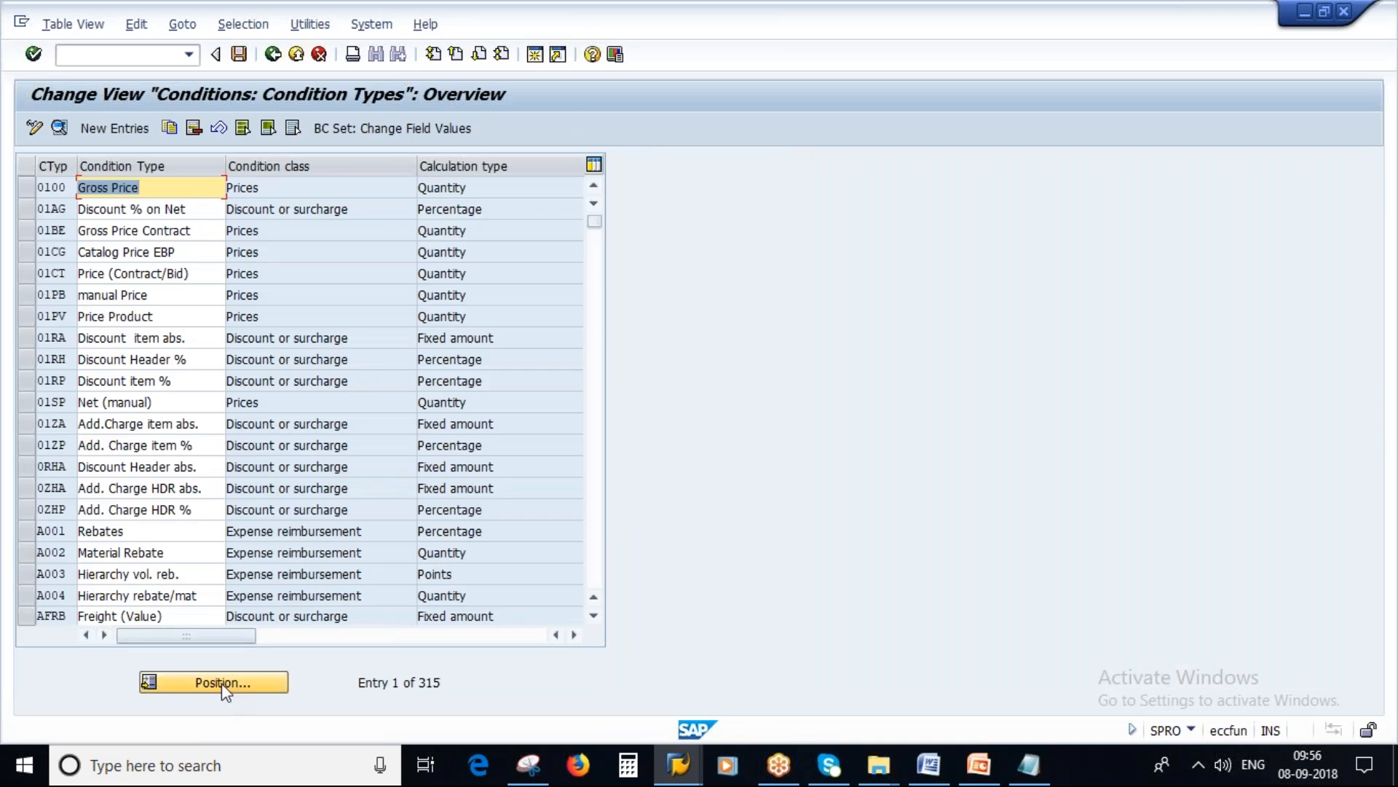
# Step: Position the condition types list on entry PB00
pyautogui.click(222, 683)
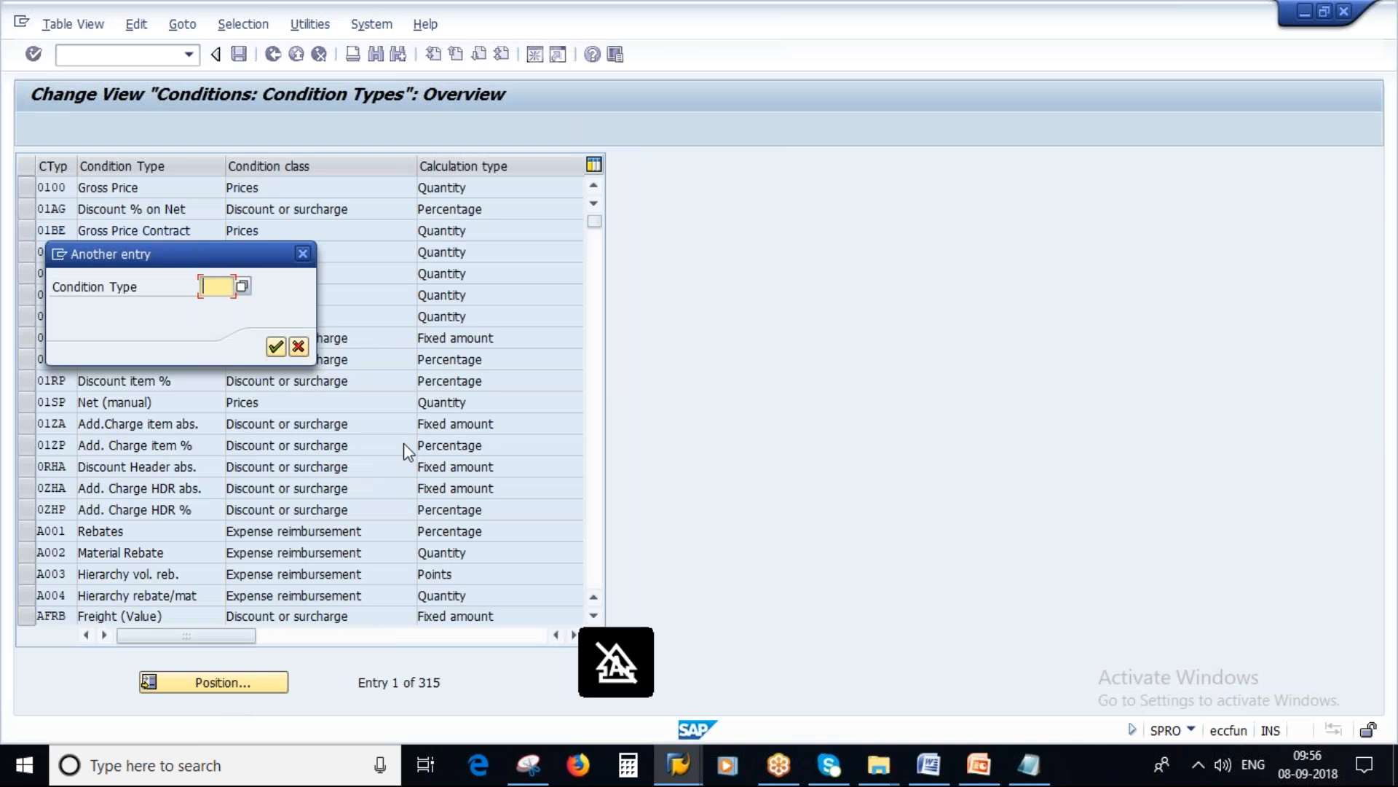
pyautogui.write('pb00')
pyautogui.click(275, 349)
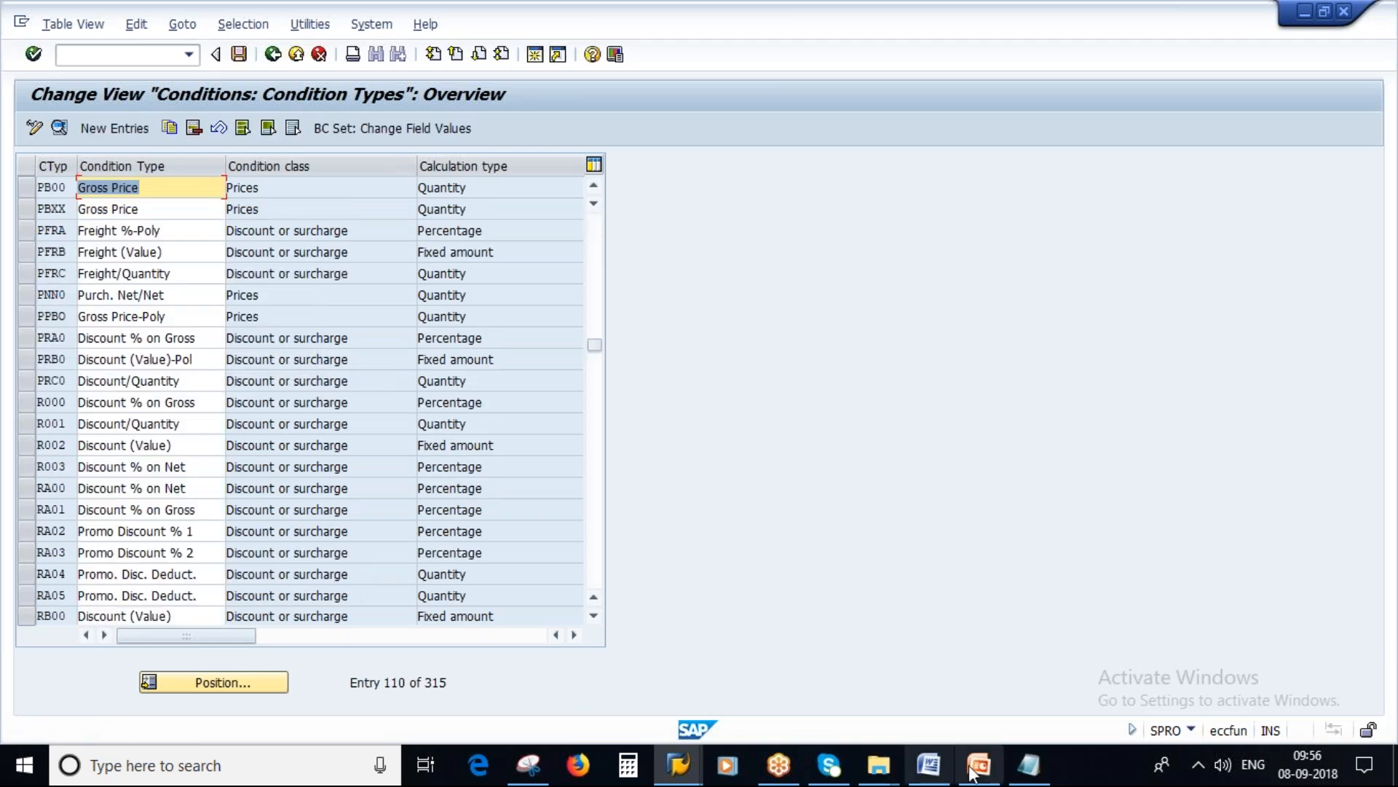
# Step: Switch to PowerPoint and start the slide show at slide 6, the bulleted Calculation Schema slide
pyautogui.click(979, 770)
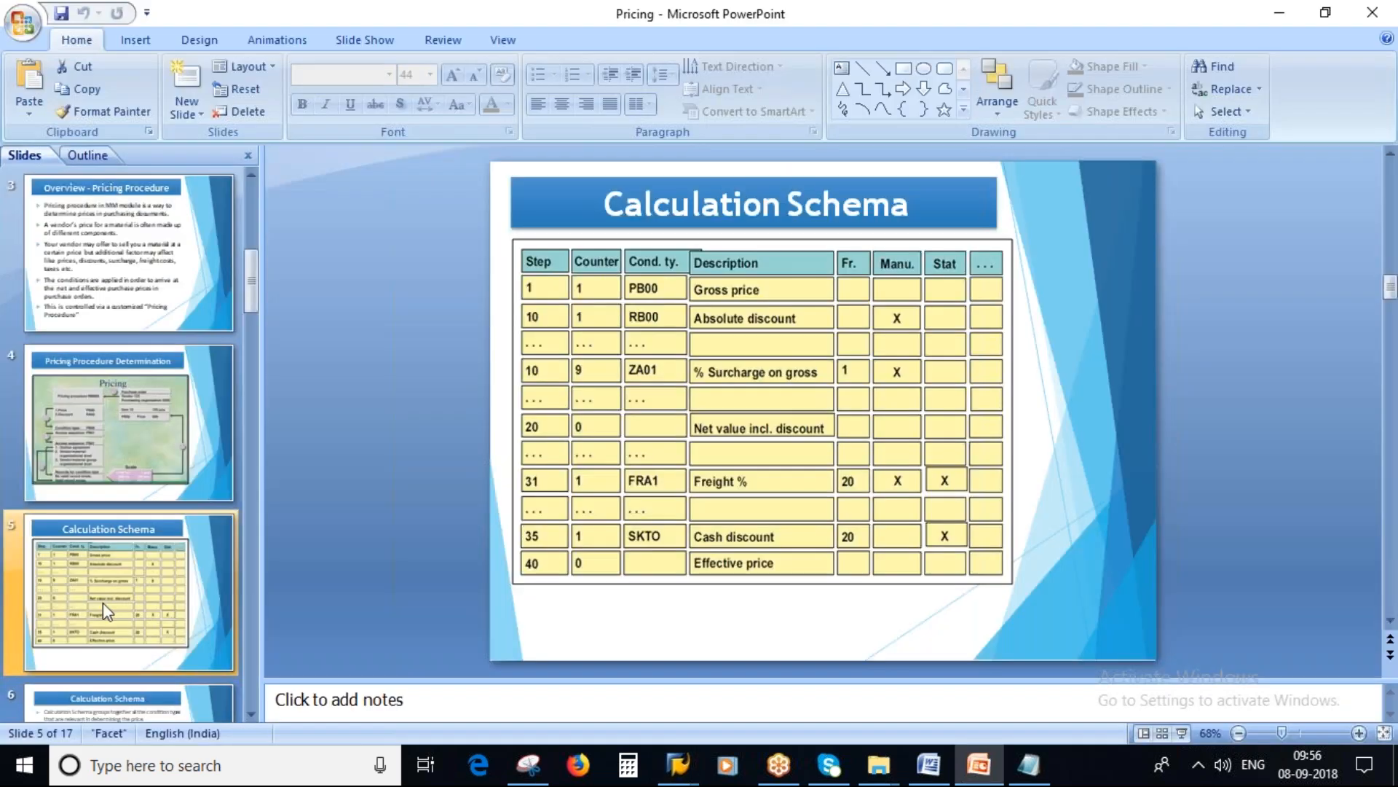
pyautogui.scroll(-1, 107, 611)
pyautogui.click(110, 428)
pyautogui.press('Up')
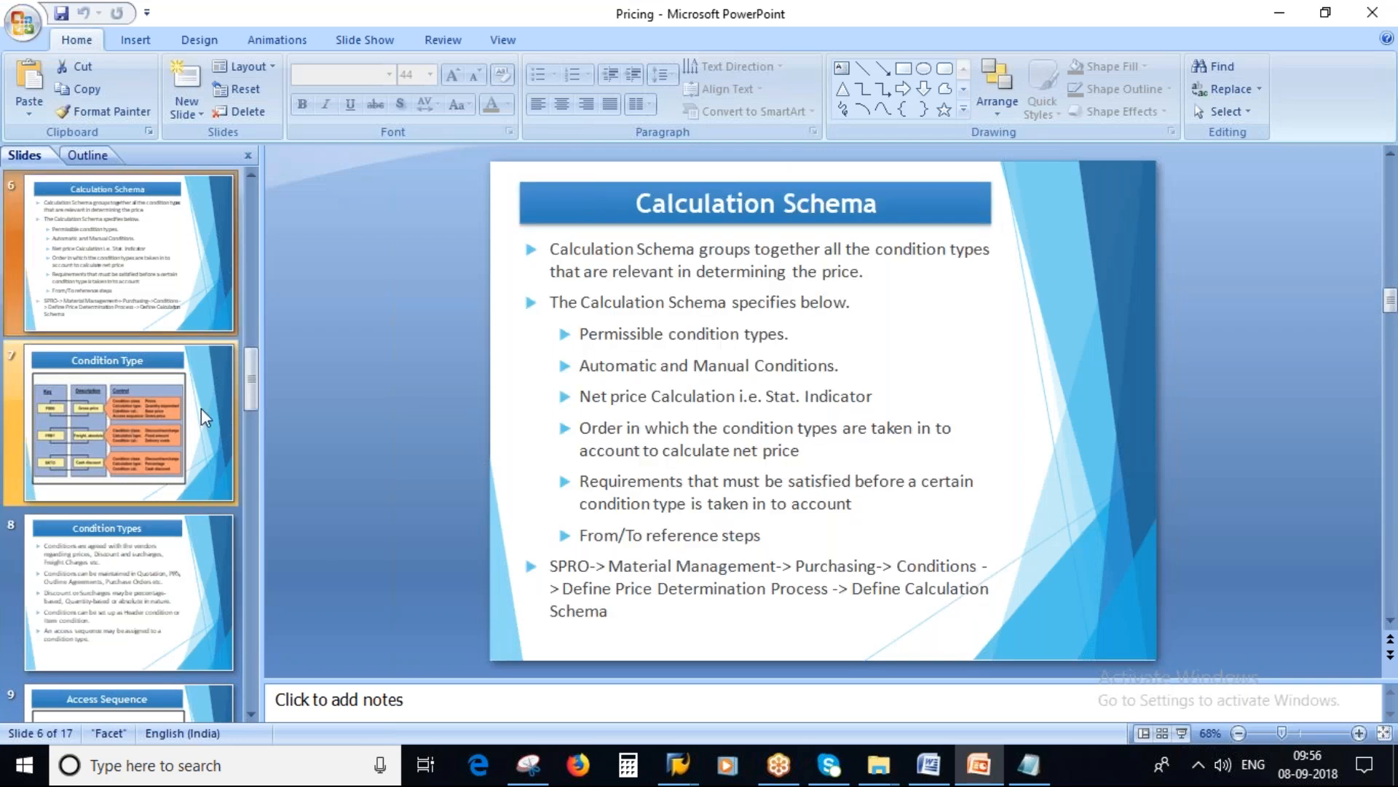
pyautogui.click(1181, 733)
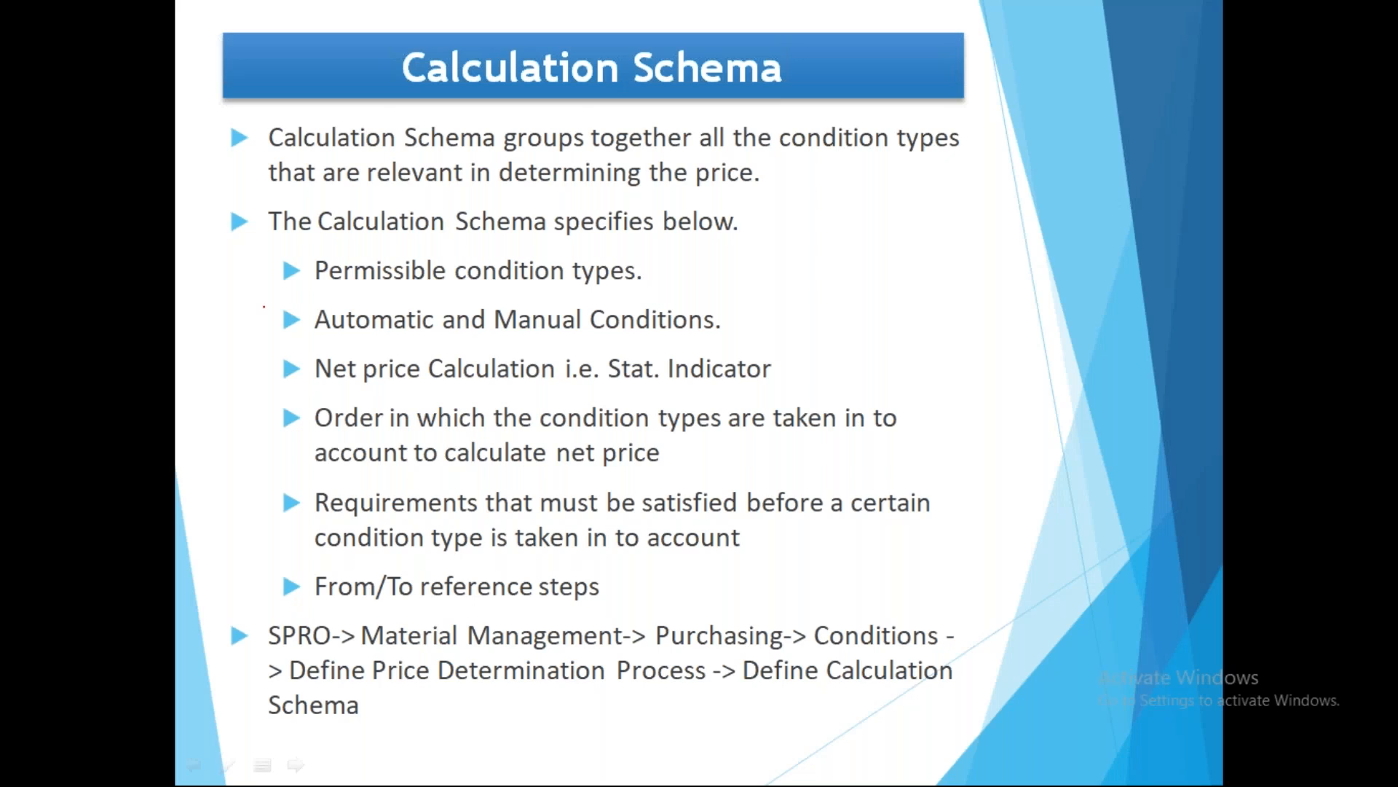
# Step: Underline the Calculation Schema definition and the "specifies below" line with the pen, mark permissible condition types, and erase the ink
pyautogui.moveTo(271, 151)
pyautogui.mouseDown()
pyautogui.moveTo(568, 166)
pyautogui.moveTo(962, 152)
pyautogui.mouseUp()
pyautogui.moveTo(276, 187); pyautogui.dragTo(755, 182)
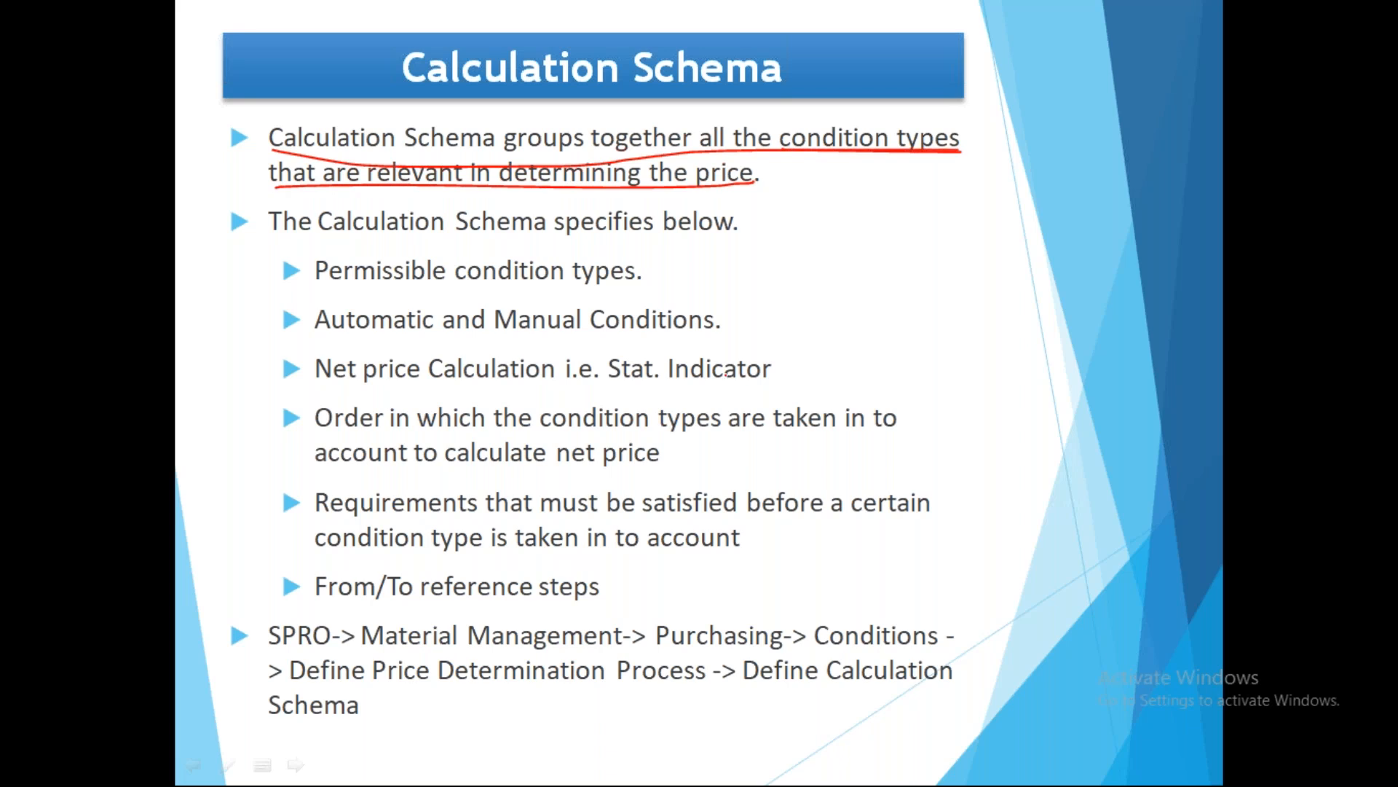
pyautogui.moveTo(321, 238); pyautogui.dragTo(721, 234)
pyautogui.moveTo(308, 275); pyautogui.dragTo(386, 254)
pyautogui.press('e')
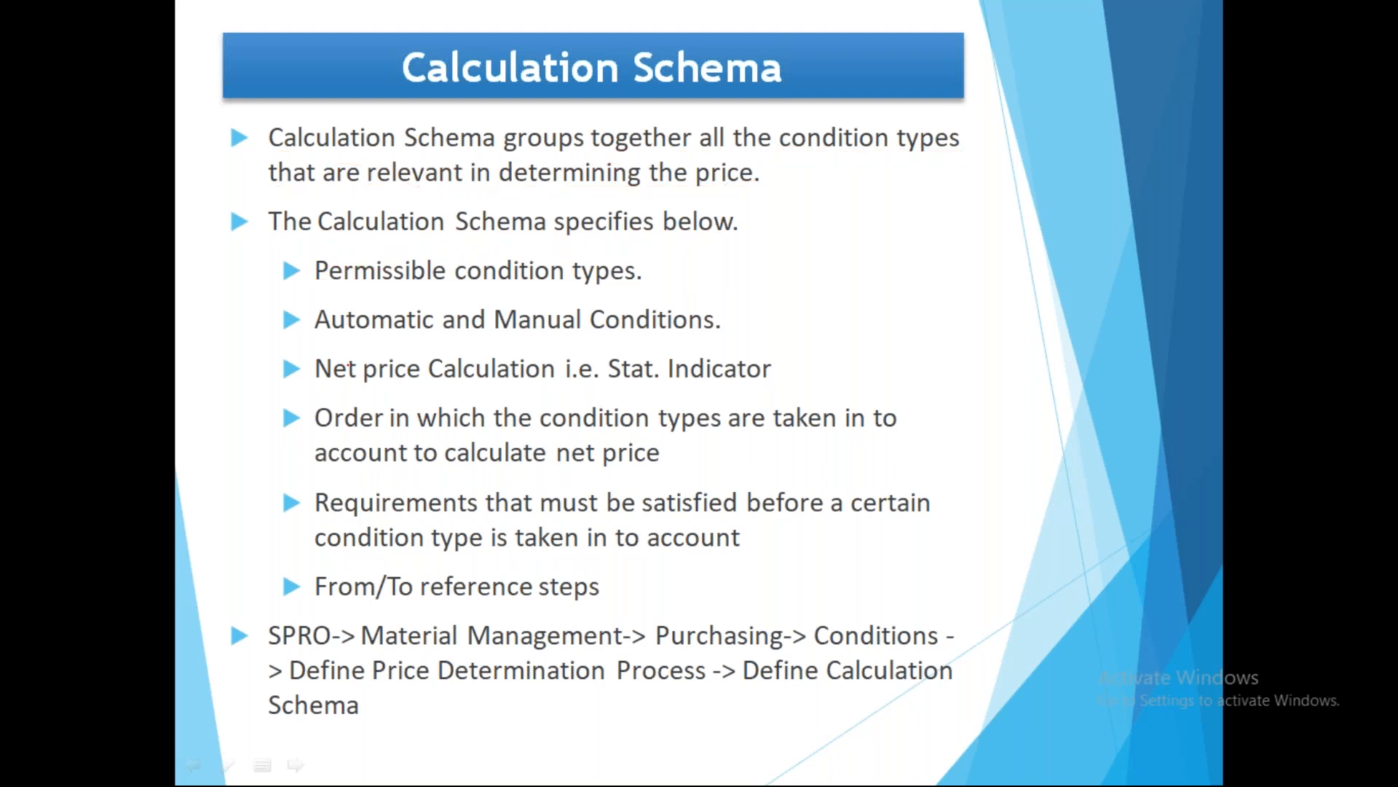
# Step: Leave the slide show, view the Analysis Pricing window in SAP, and switch to the condition types customizing window
pyautogui.hotkey('alt', 'Tab')
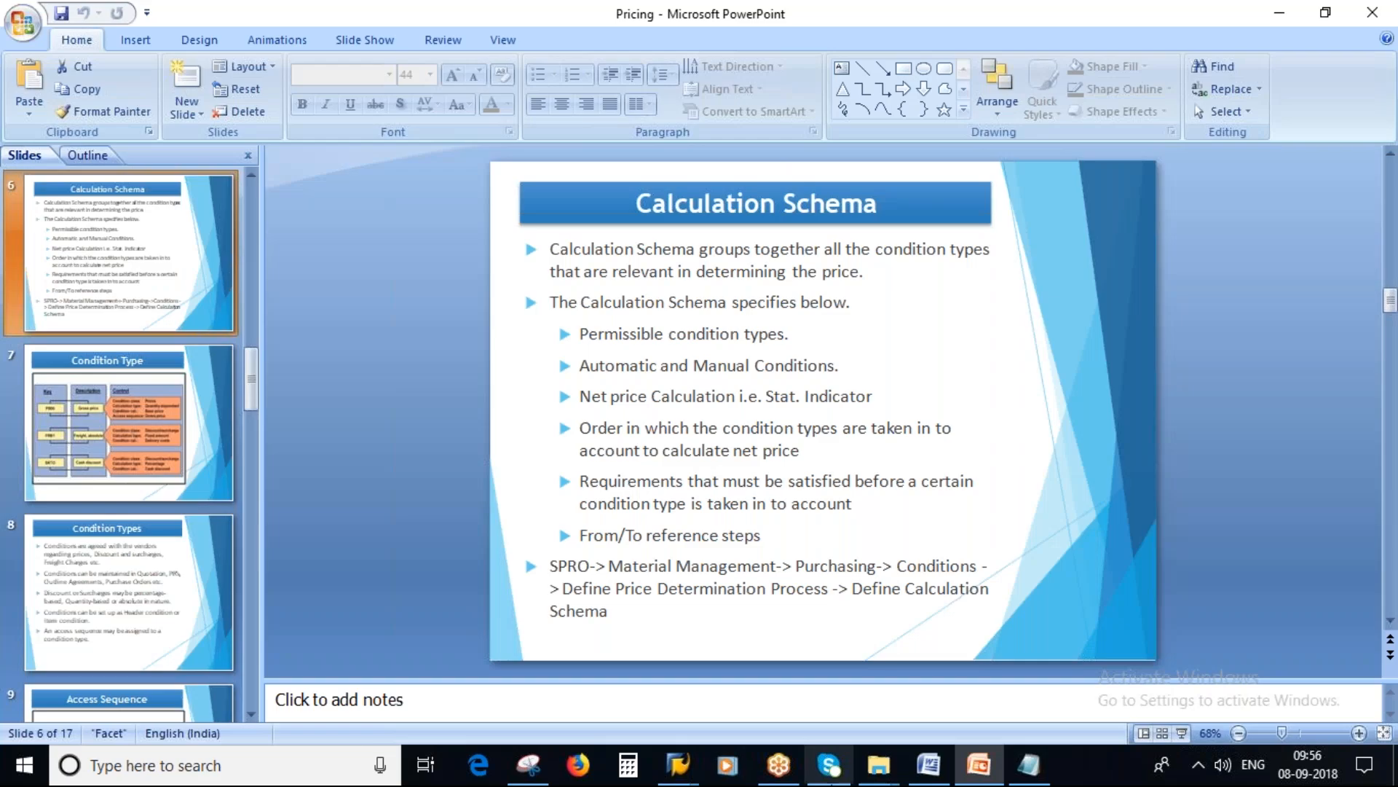
pyautogui.moveTo(678, 765)
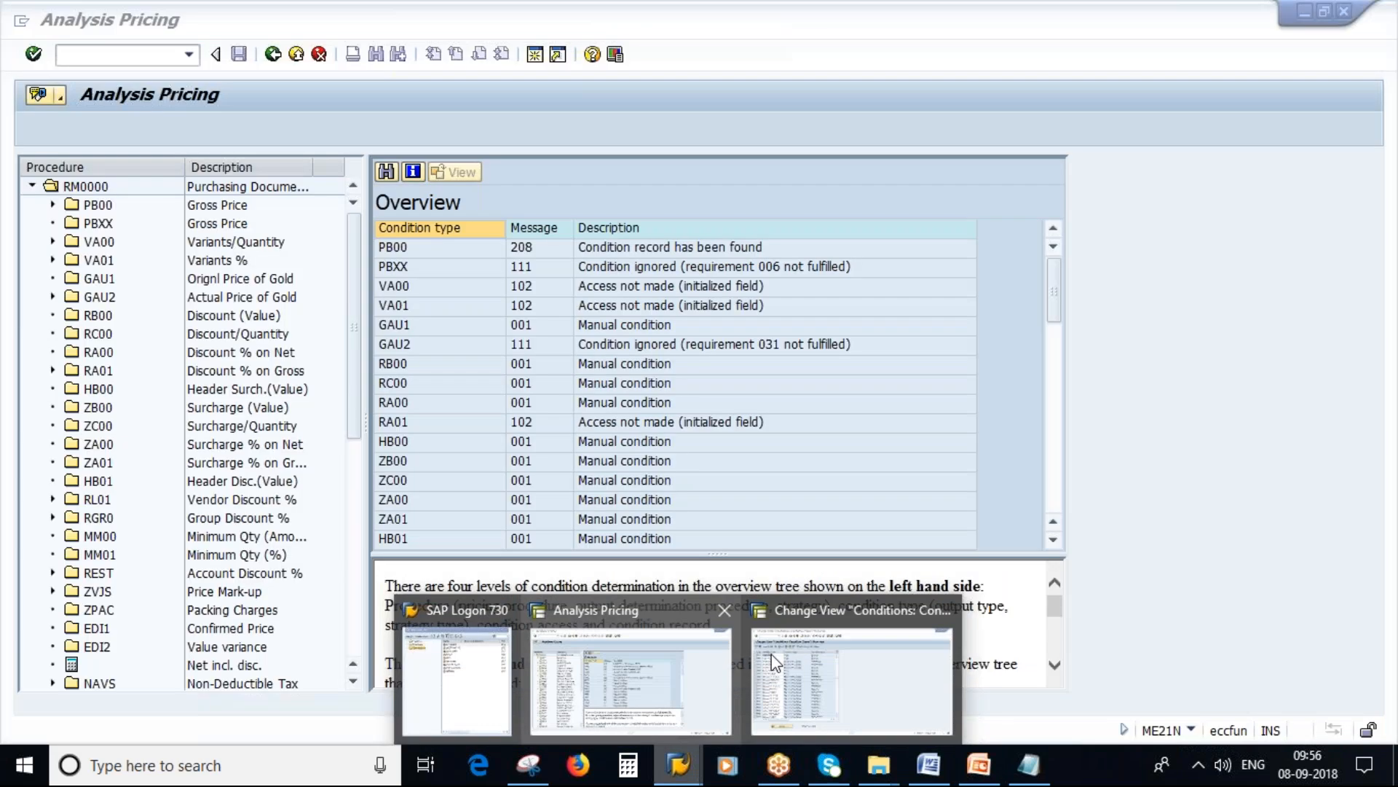
pyautogui.click(631, 681)
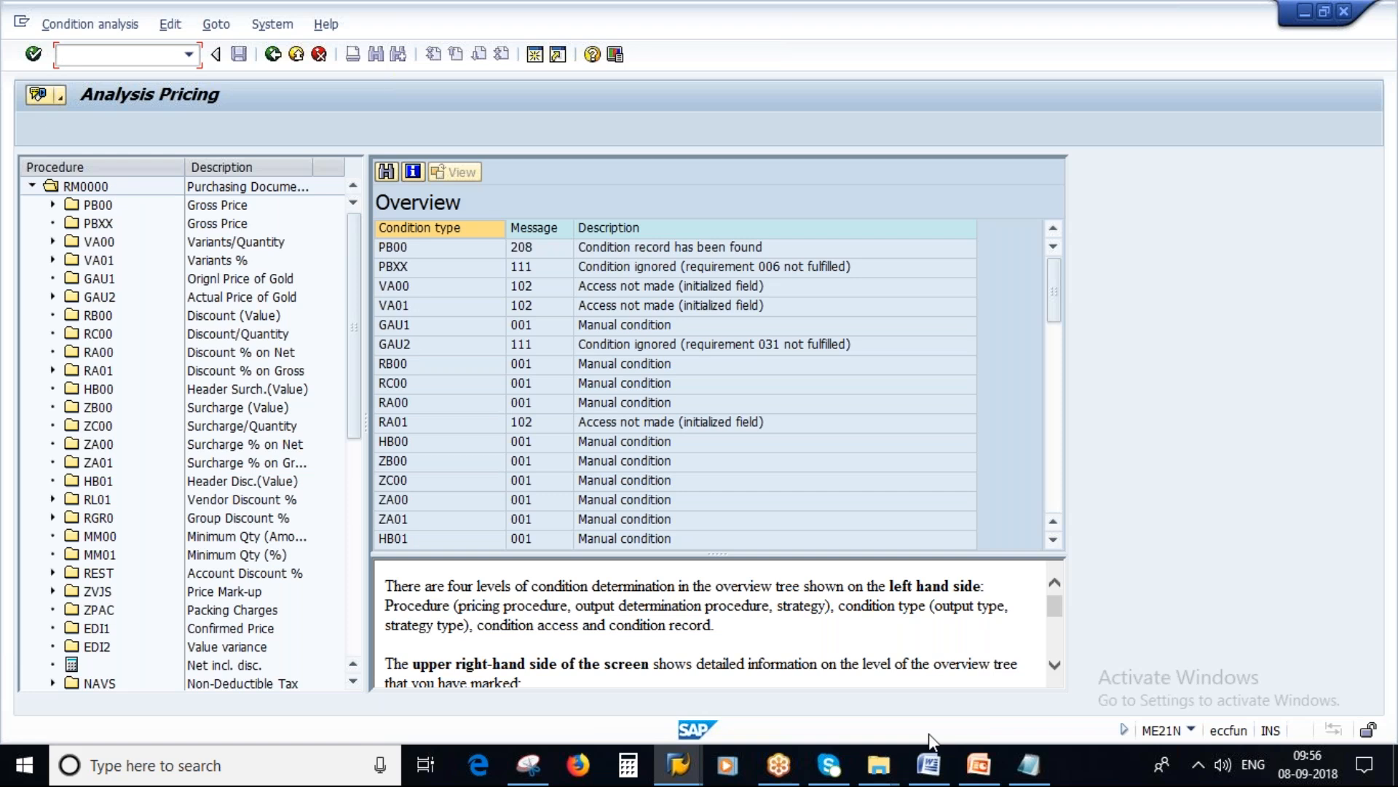
pyautogui.click(680, 767)
pyautogui.click(837, 677)
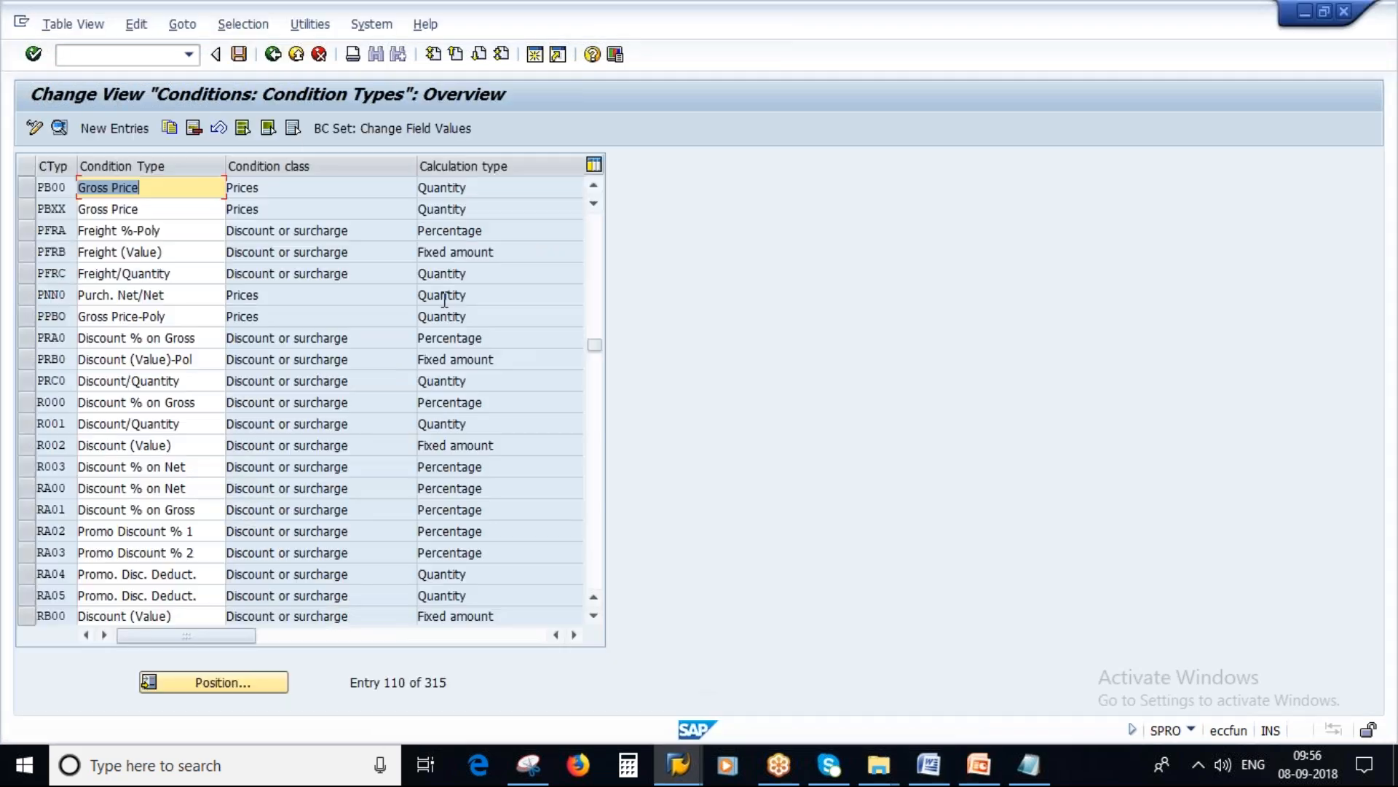
# Step: Return from the condition types to the IMG structure and view the activities under Define Schema Group
pyautogui.click(271, 58)
pyautogui.click(621, 661)
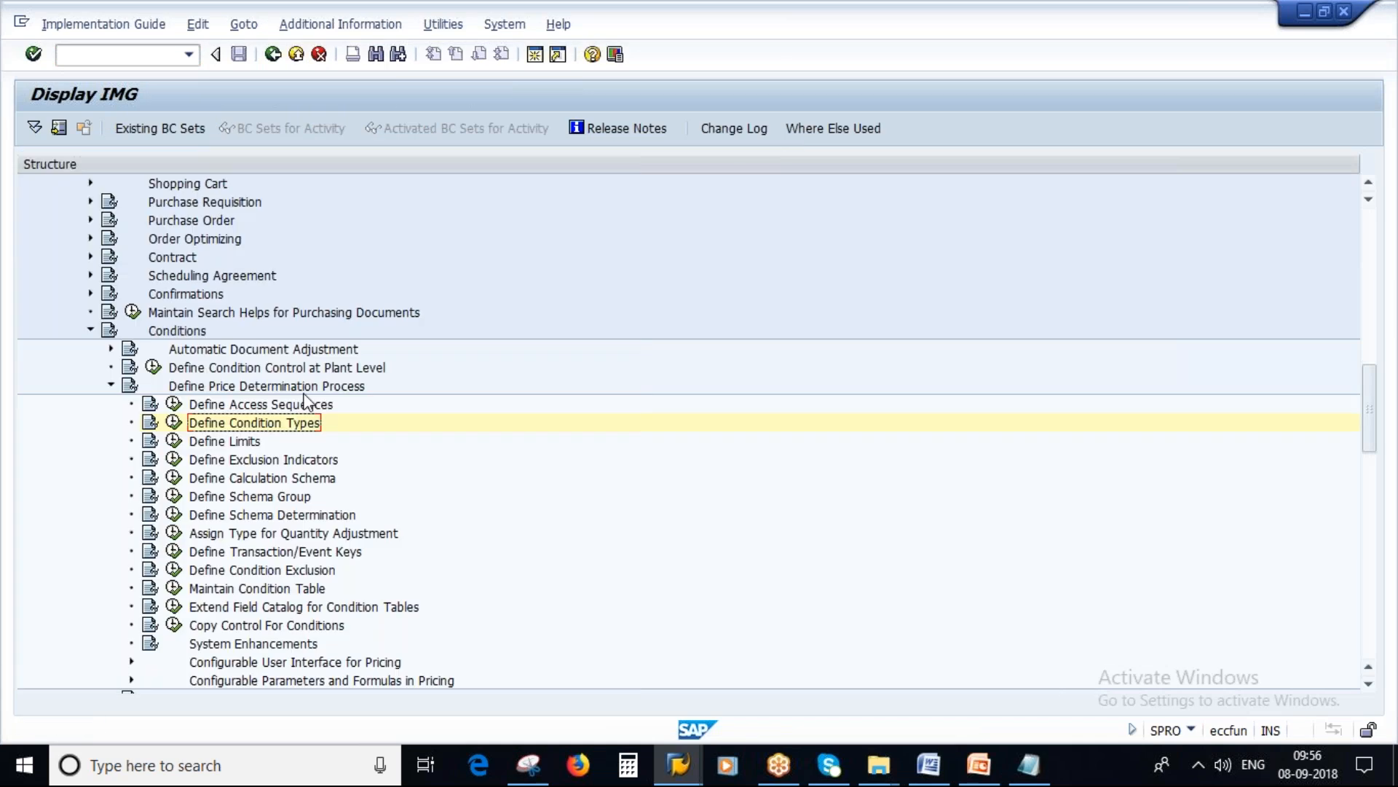
pyautogui.click(174, 496)
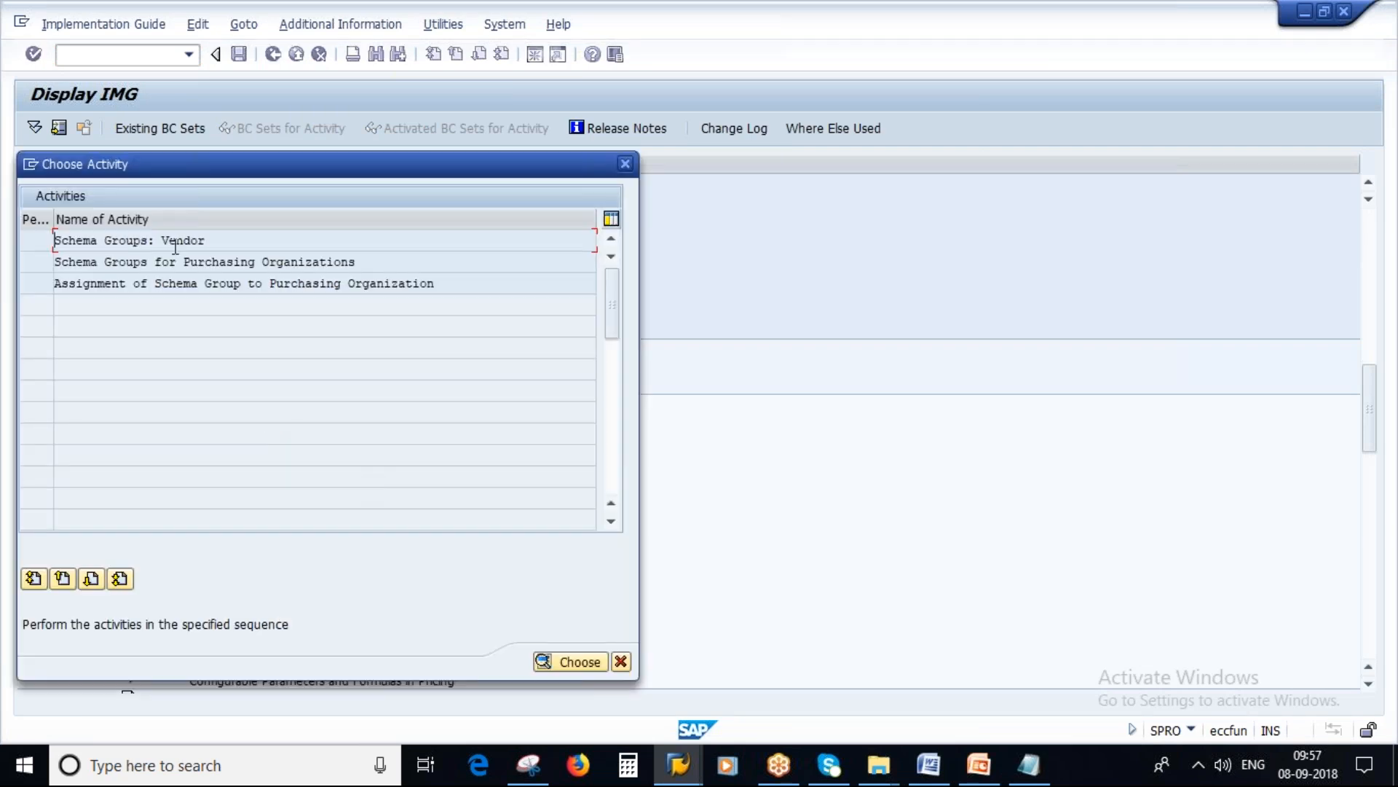
pyautogui.click(621, 661)
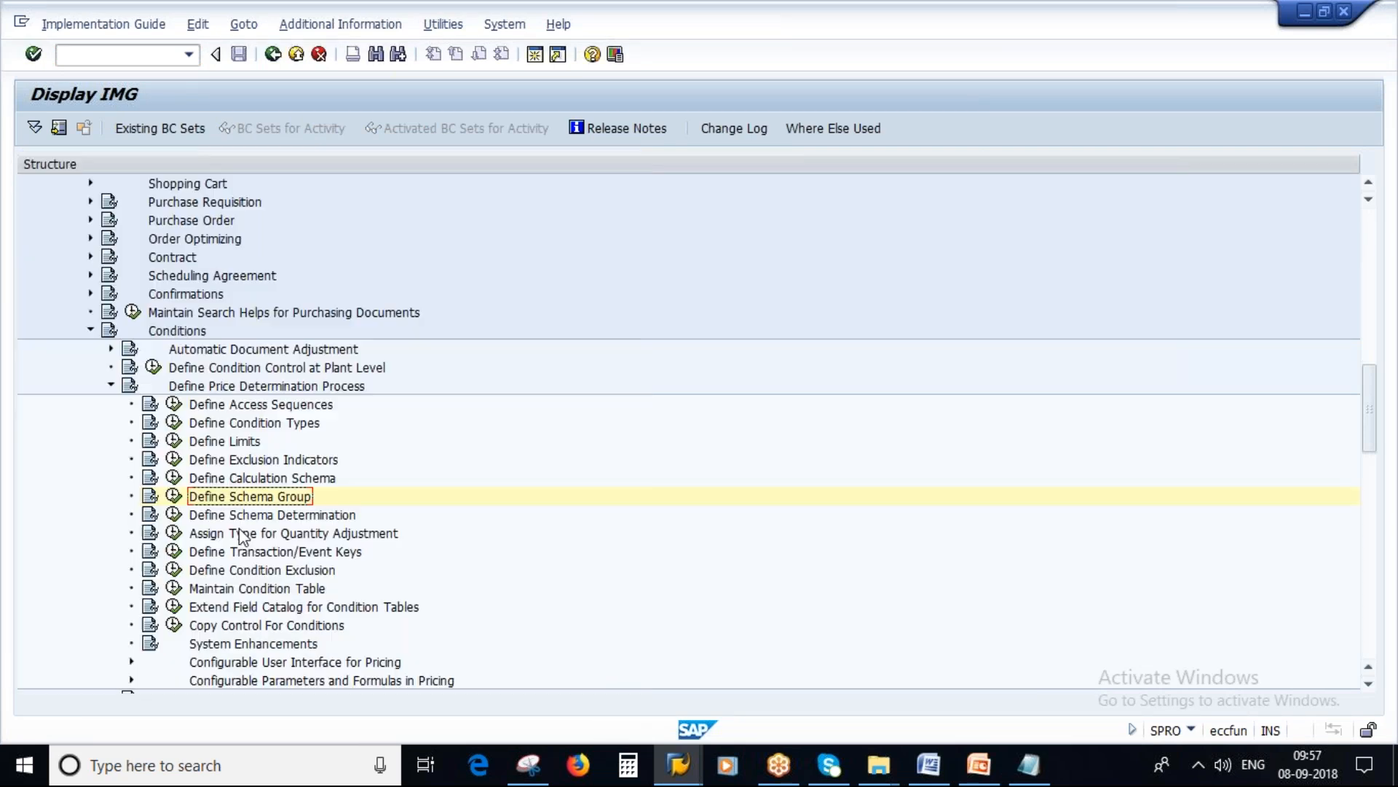
# Step: Open Define Calculation Schema and display the control data of schema RM0000
pyautogui.scroll(-2, 494, 578)
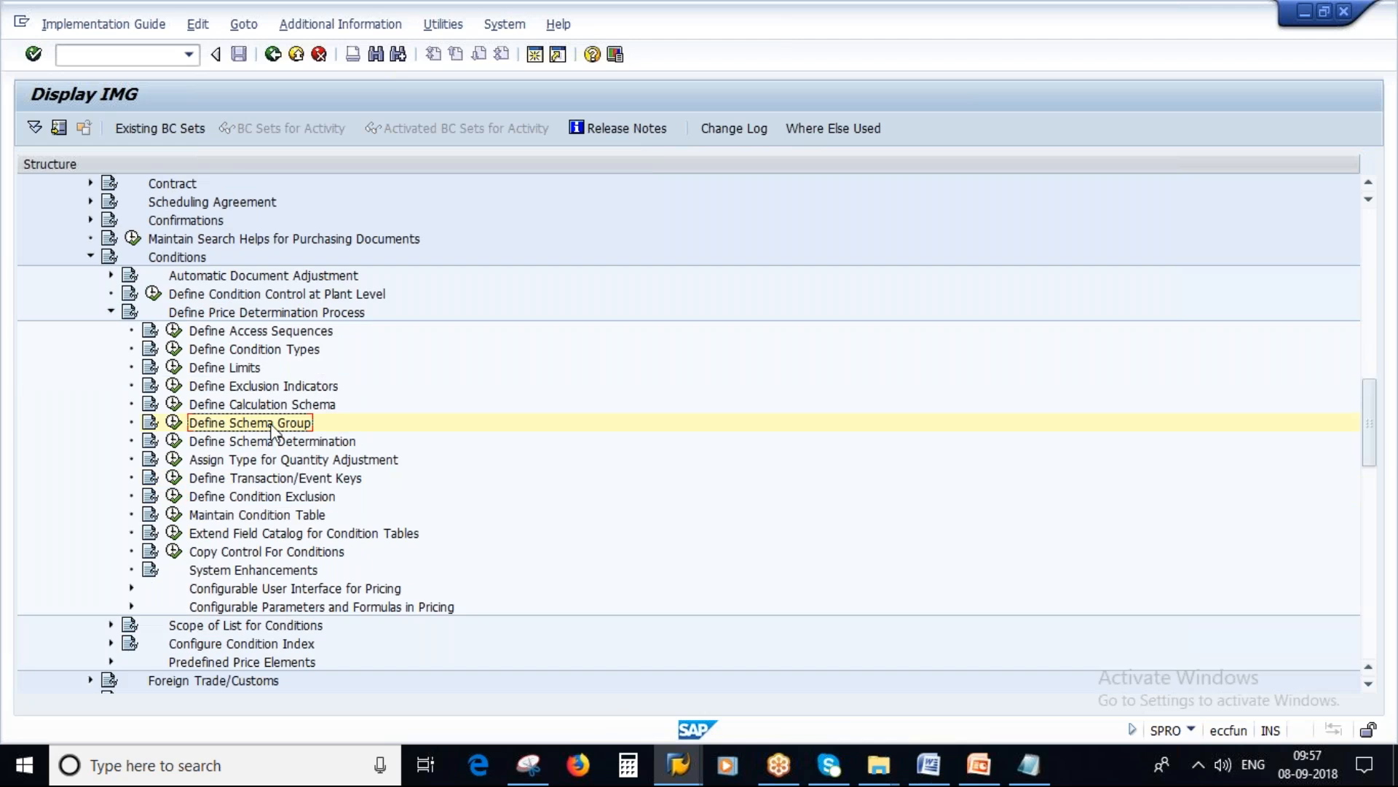
pyautogui.click(175, 405)
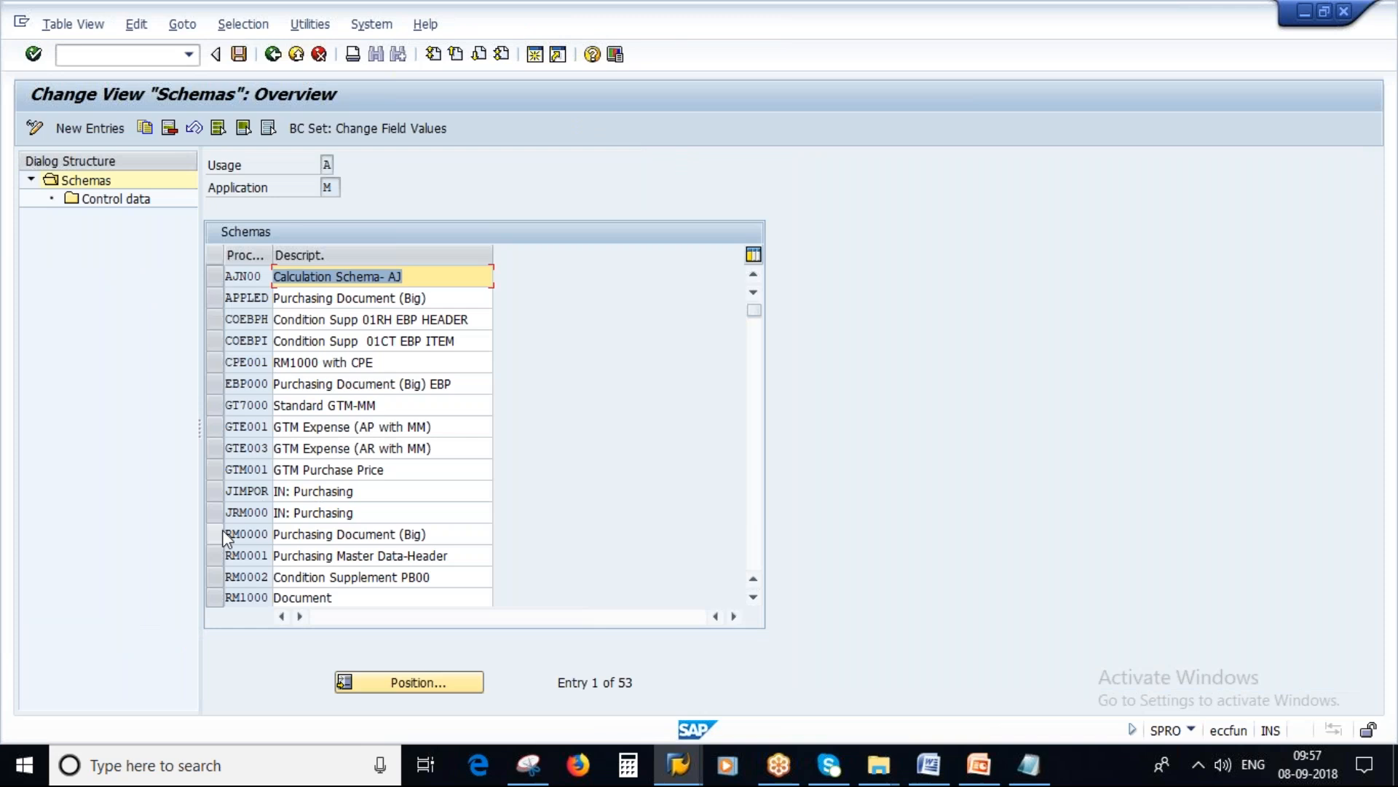
pyautogui.click(223, 534)
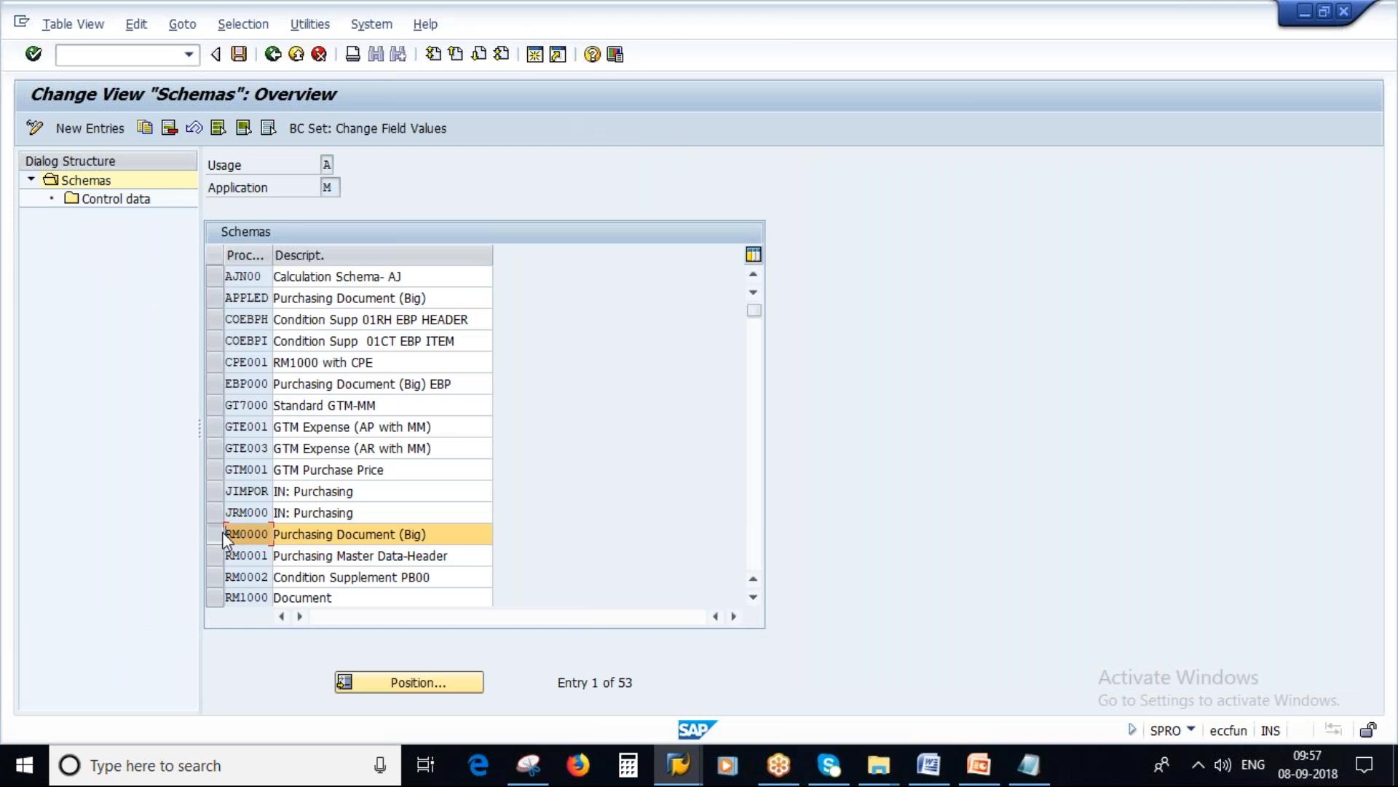
pyautogui.doubleClick(109, 201)
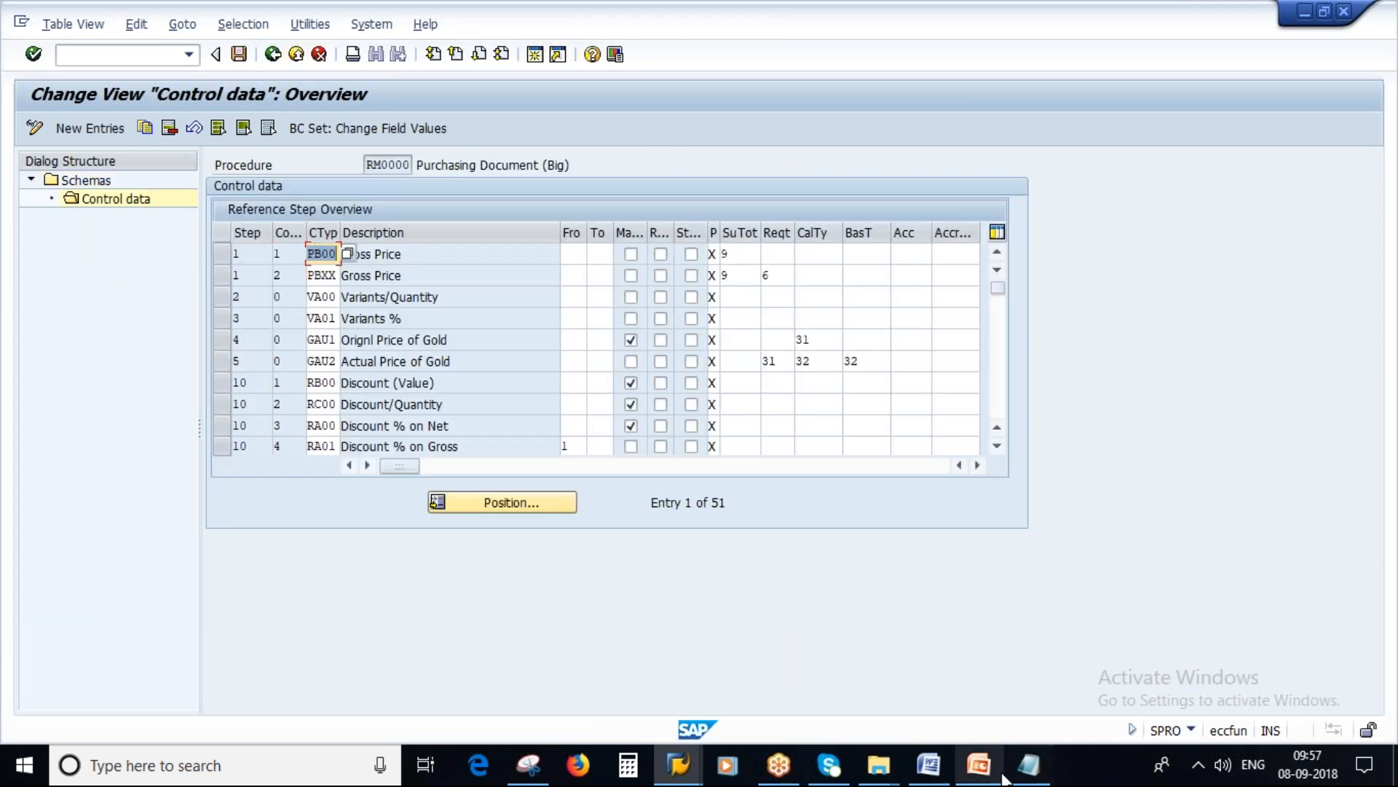
# Step: Switch to PowerPoint, highlight the permissible condition types and Manual Conditions text on the Calculation Schema slide, and return to the RM0000 control data
pyautogui.click(979, 765)
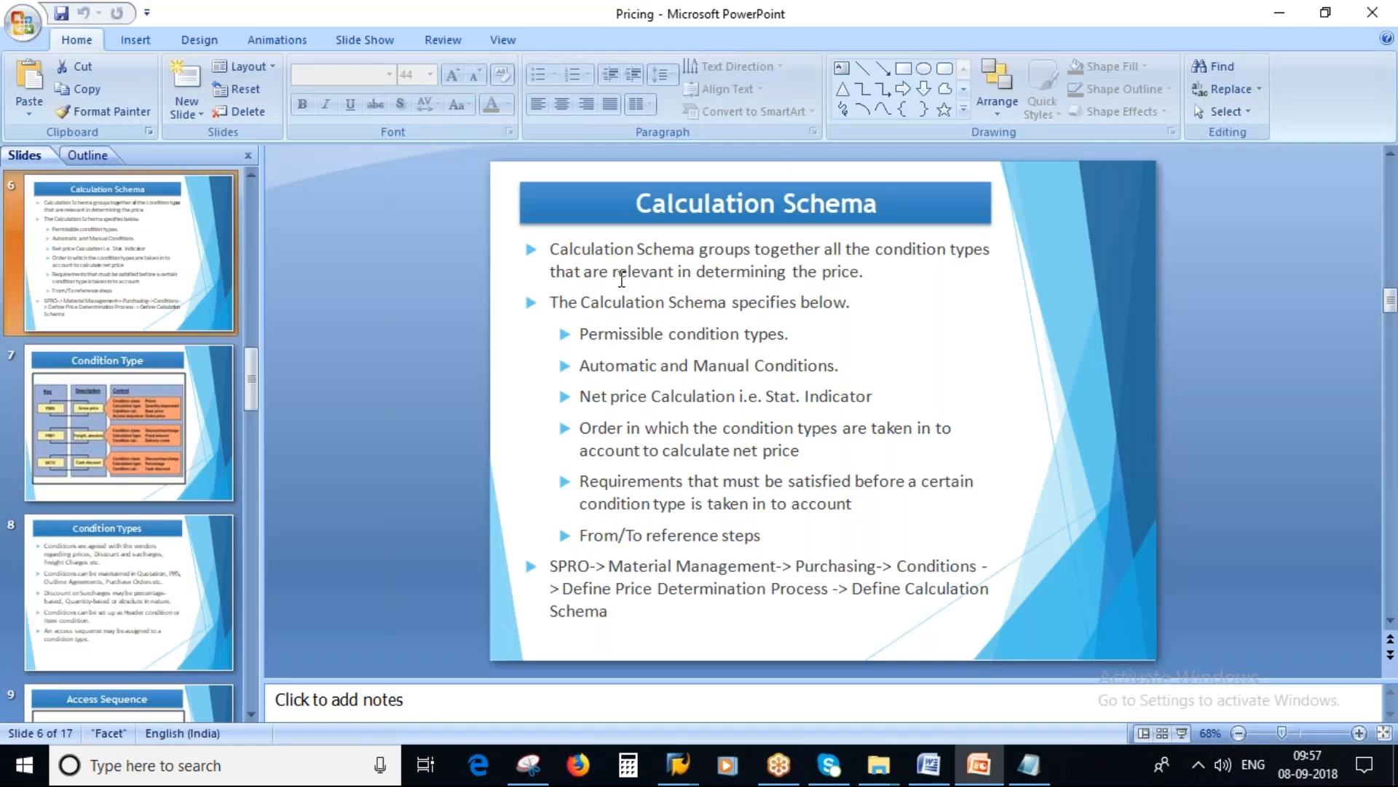
pyautogui.moveTo(579, 334); pyautogui.dragTo(786, 337)
pyautogui.click(680, 365)
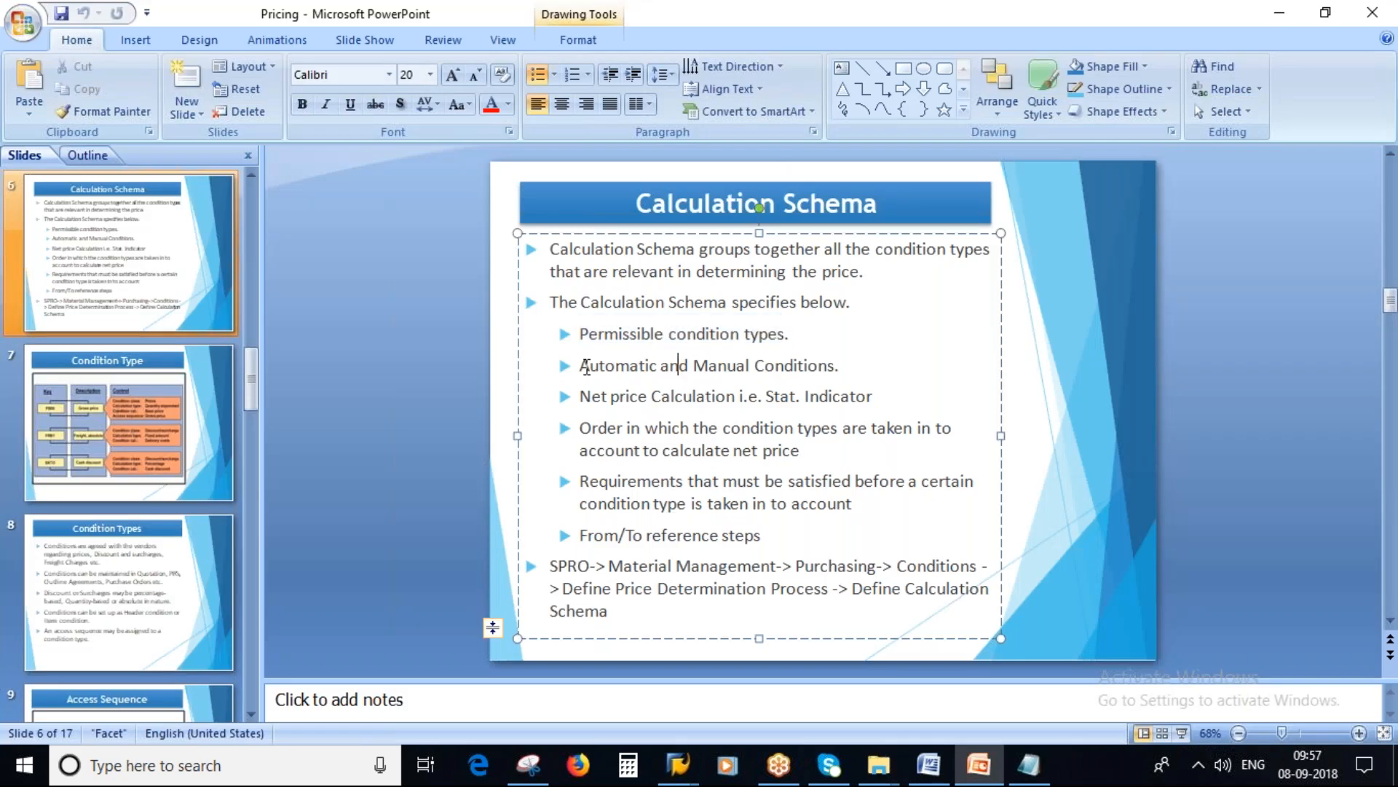
pyautogui.doubleClick(587, 367)
pyautogui.moveTo(693, 365); pyautogui.dragTo(862, 388)
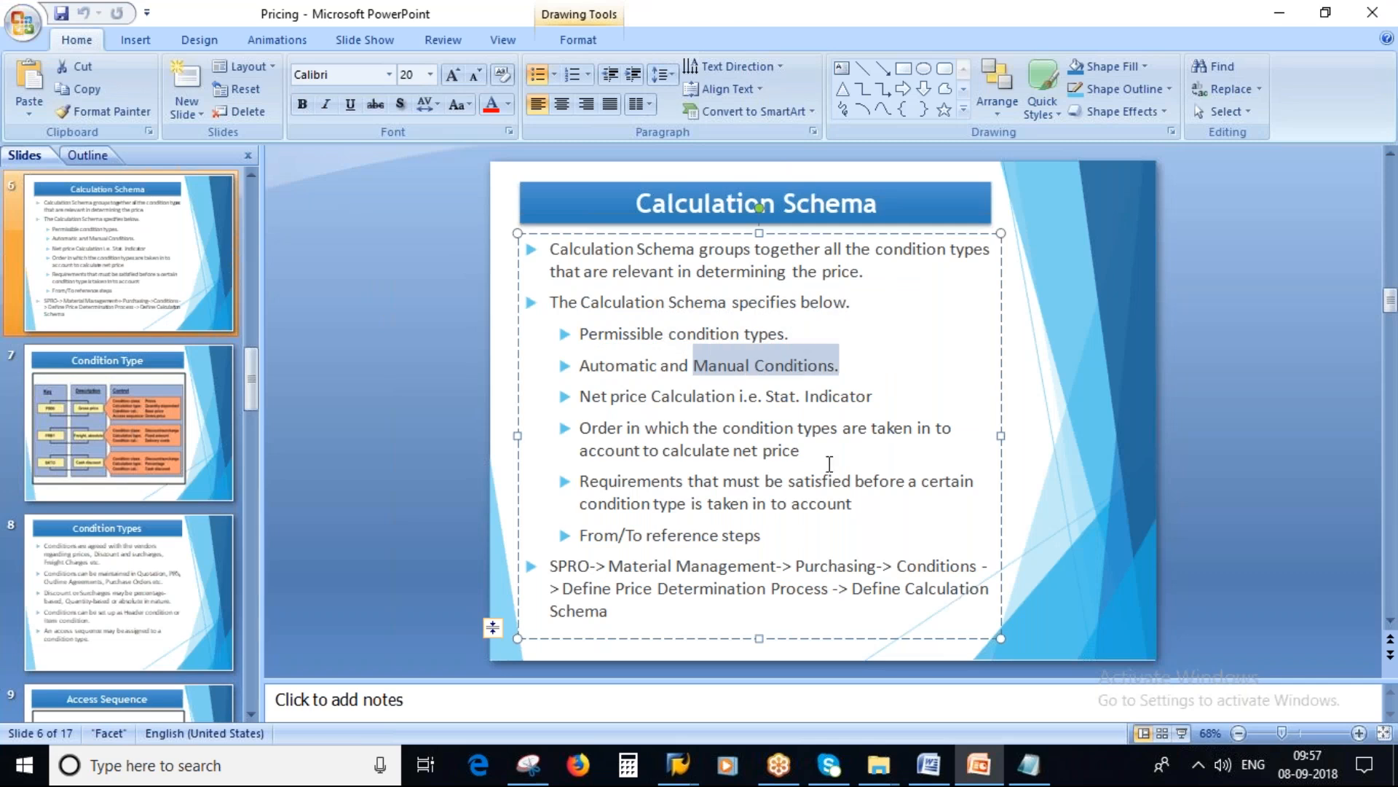
pyautogui.hotkey('alt', 'Tab')
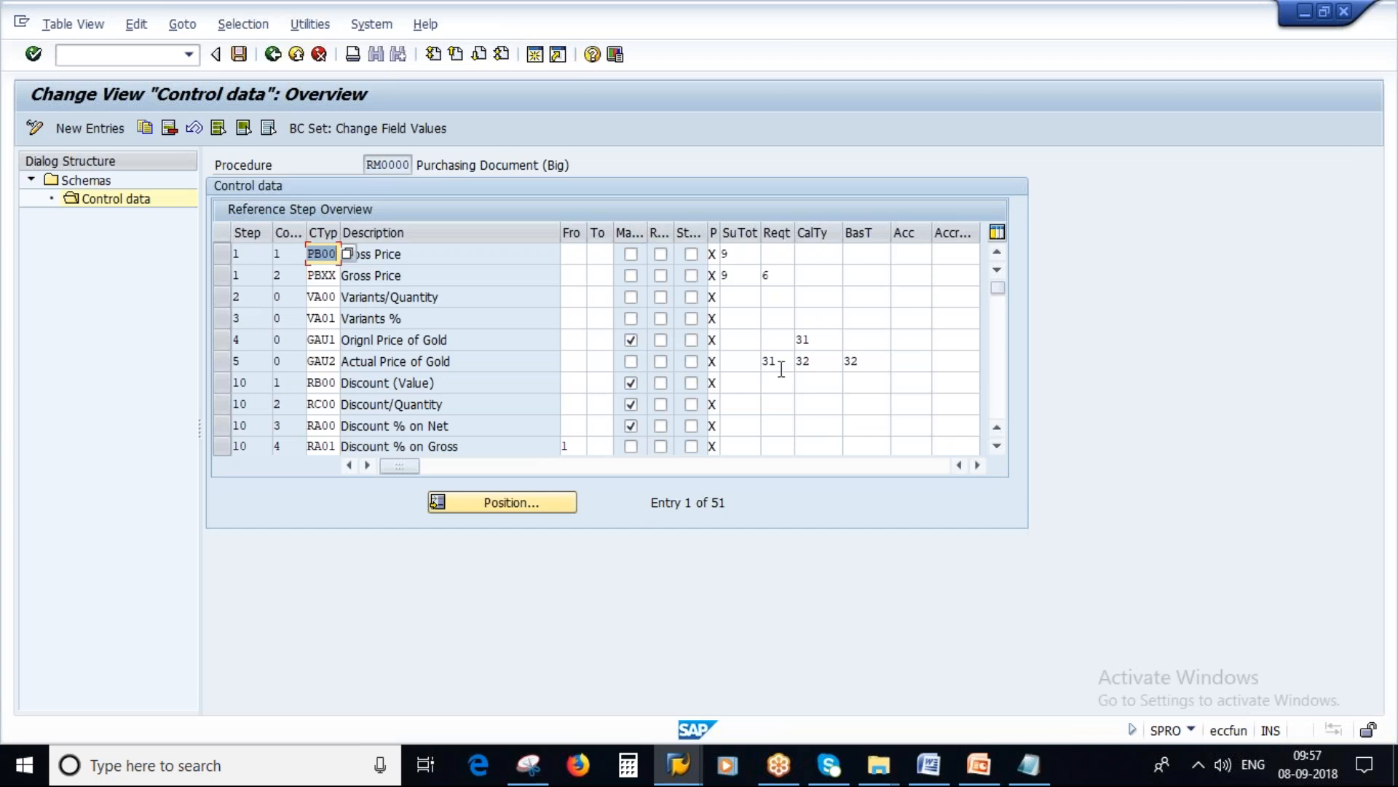
# Step: Highlight the slide's Net price Calculation bullet and examine the statistical indicator column in the RM0000 control data in SAP
pyautogui.hotkey('alt', 'Tab')
pyautogui.moveTo(581, 397); pyautogui.dragTo(869, 396)
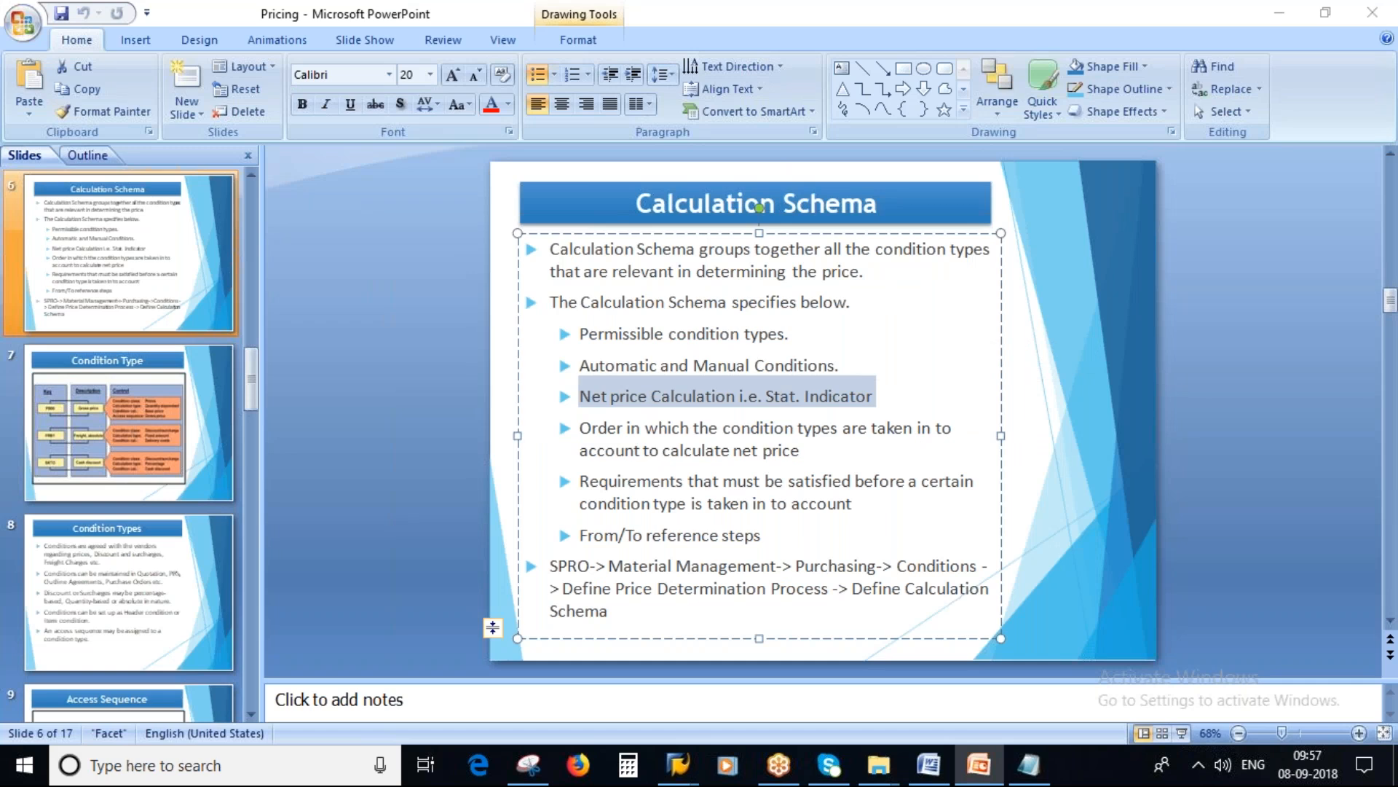
pyautogui.hotkey('alt', 'Tab')
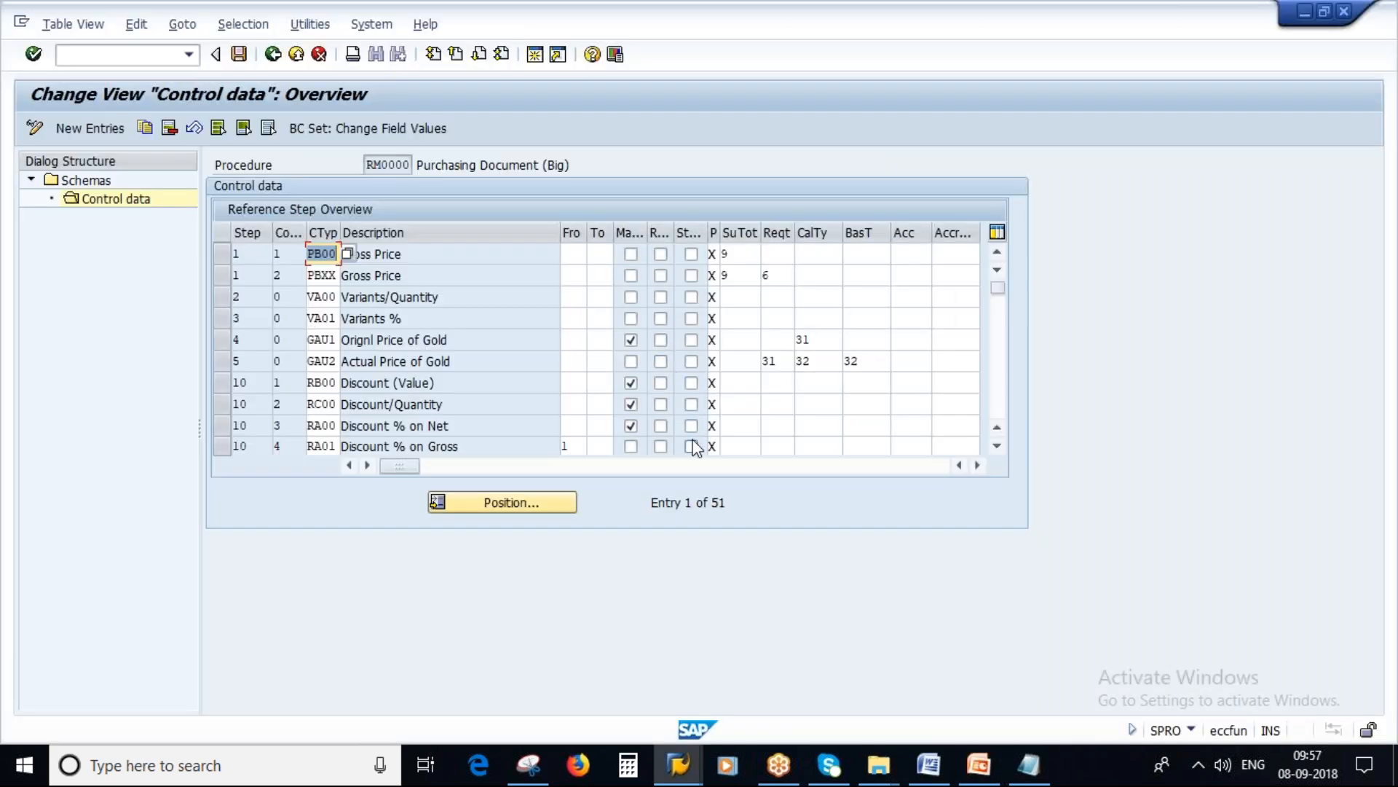
pyautogui.scroll(-6, 777, 408)
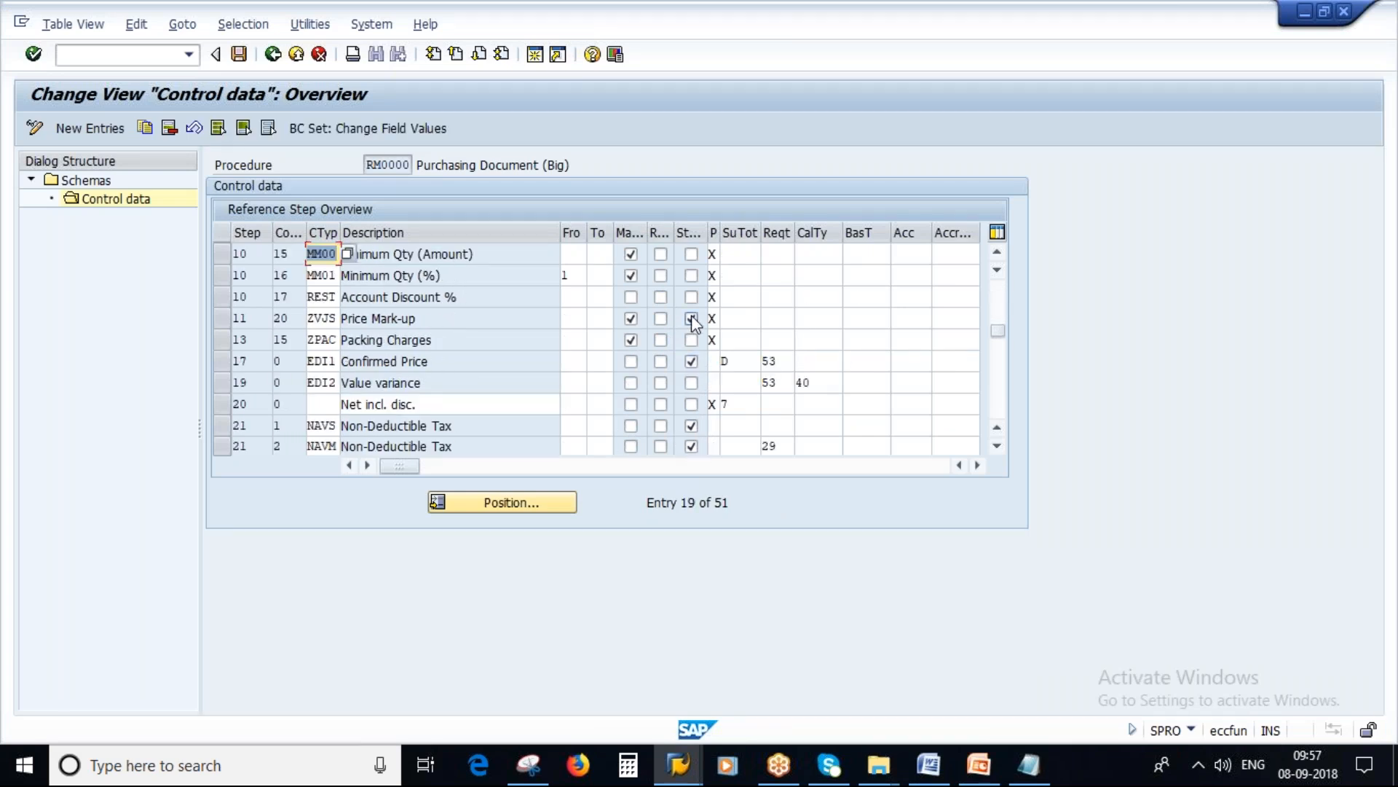
# Step: Highlight the slide's bullet on the order of condition types and review the step sequence in the RM0000 control data in SAP
pyautogui.hotkey('alt', 'Tab')
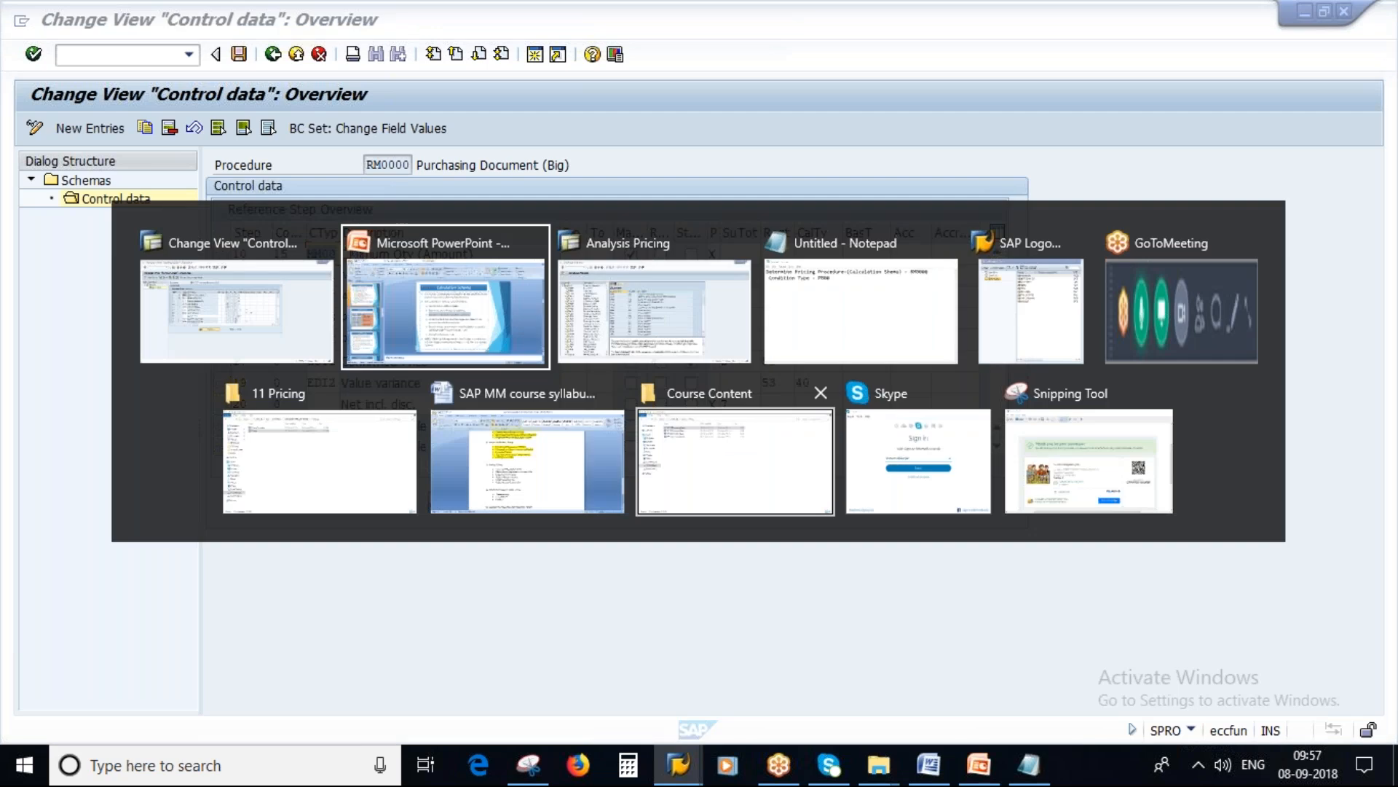
pyautogui.moveTo(581, 430); pyautogui.dragTo(936, 429)
pyautogui.click(583, 453)
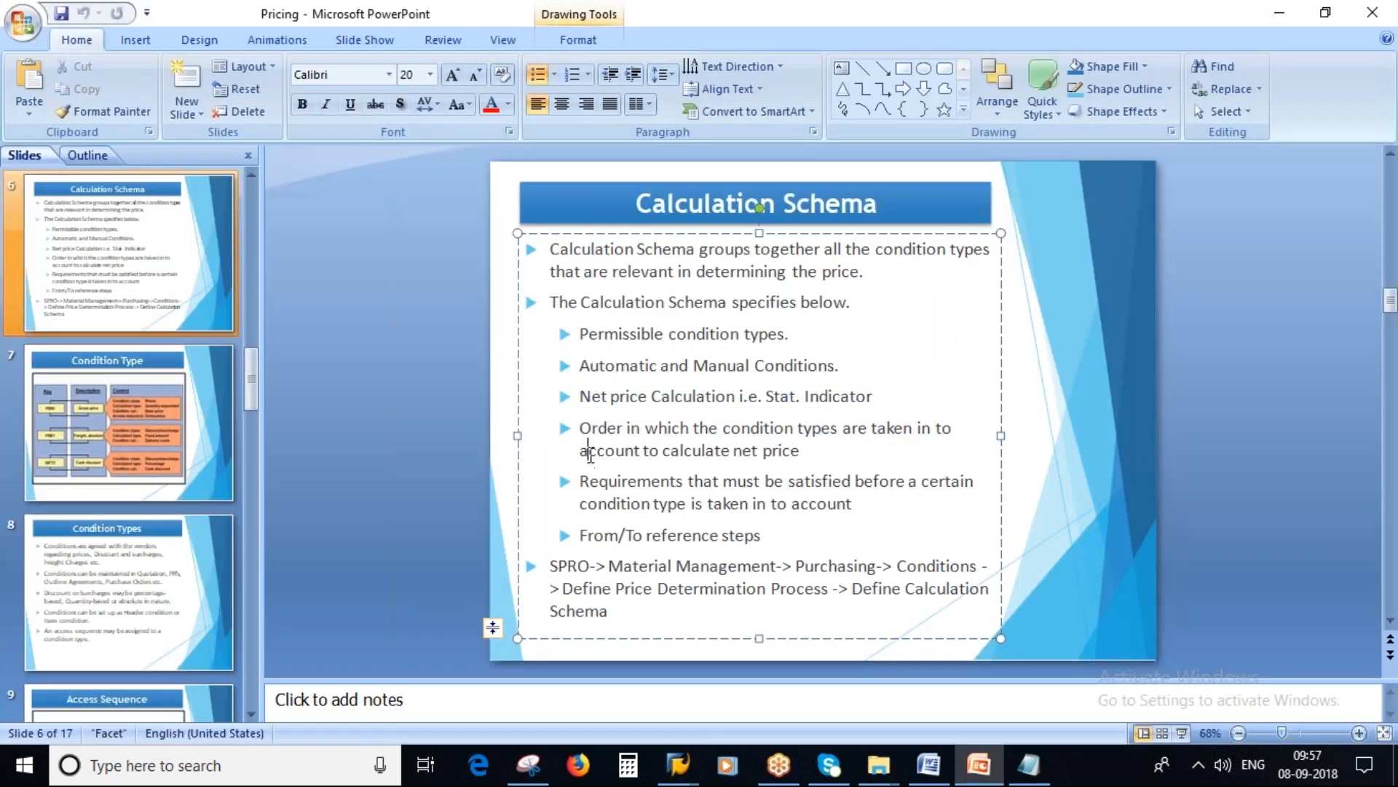
pyautogui.doubleClick(615, 452)
pyautogui.moveTo(667, 455); pyautogui.dragTo(799, 452)
pyautogui.hotkey('alt', 'Tab')
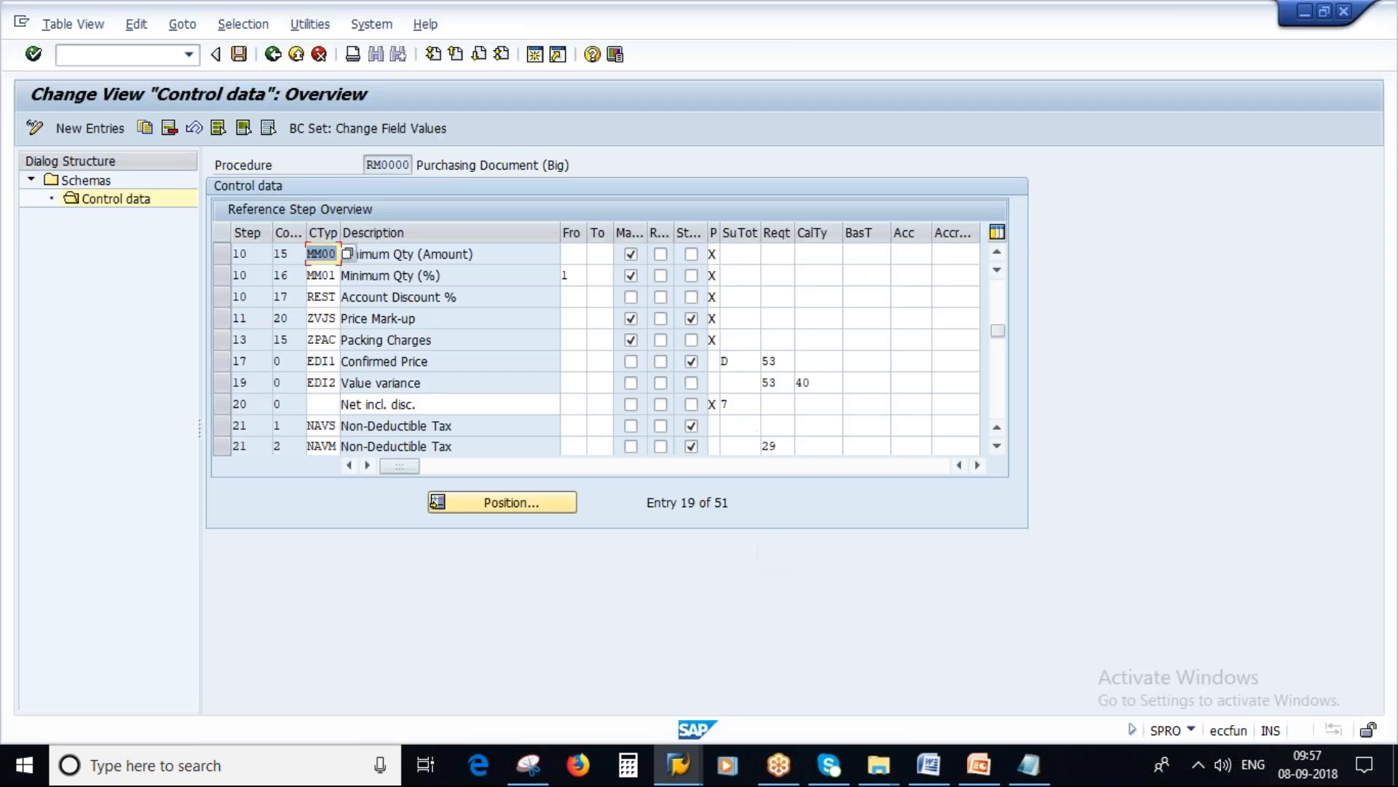
pyautogui.scroll(-3, 997, 352)
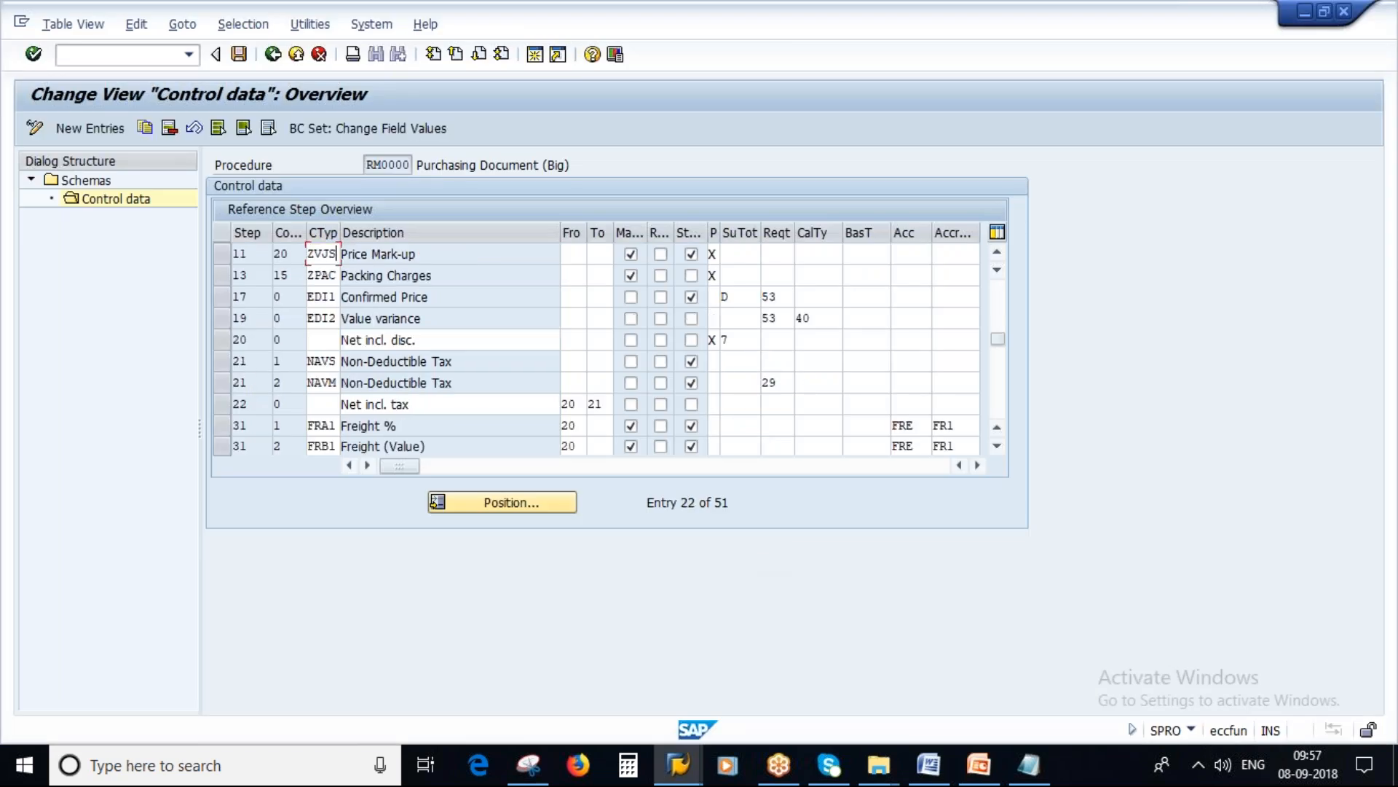
pyautogui.moveTo(996, 352); pyautogui.dragTo(996, 288)
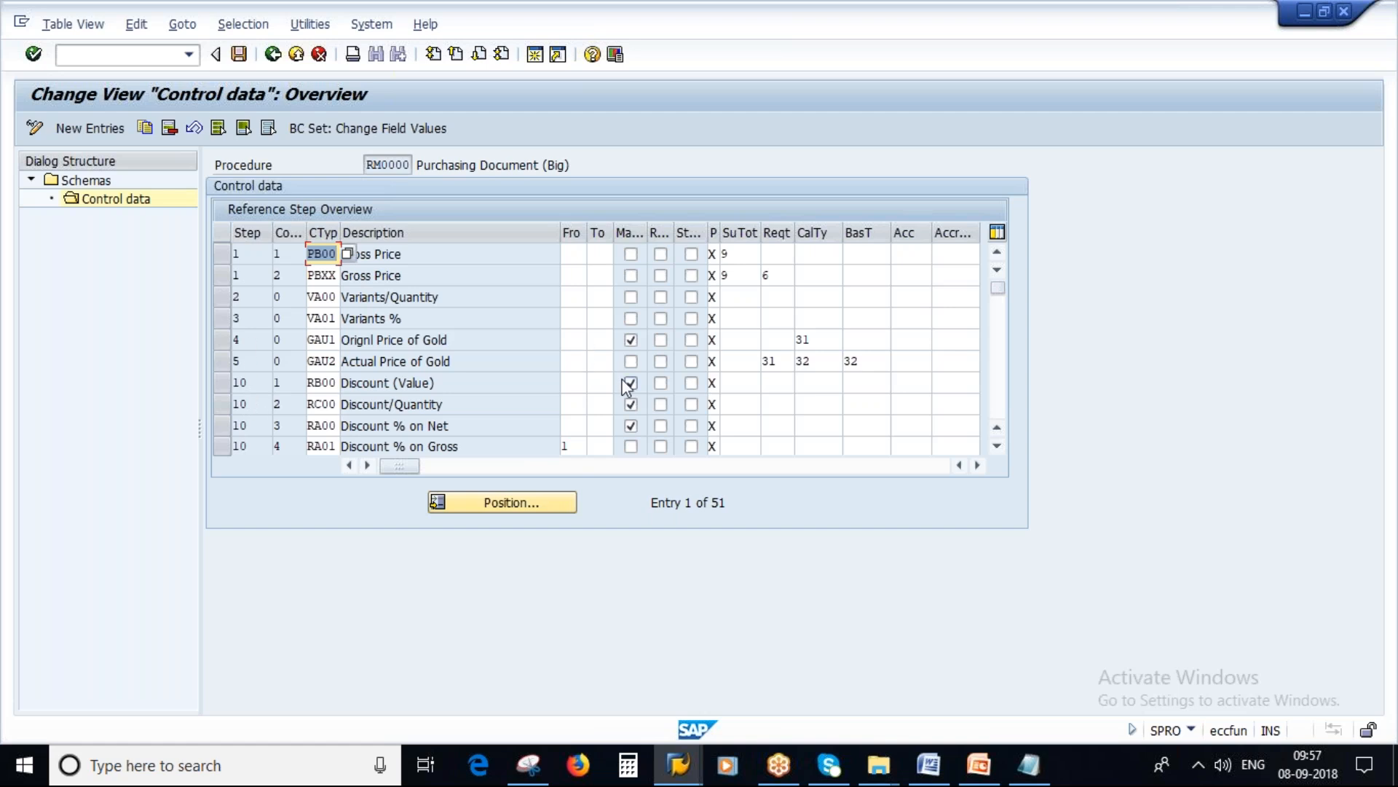
# Step: Highlight the slide's Requirements bullet and examine the requirement fields of condition types GAU2 and PBXX in SAP
pyautogui.hotkey('alt', 'Tab')
pyautogui.moveTo(581, 480); pyautogui.dragTo(943, 481)
pyautogui.moveTo(614, 504); pyautogui.dragTo(851, 503)
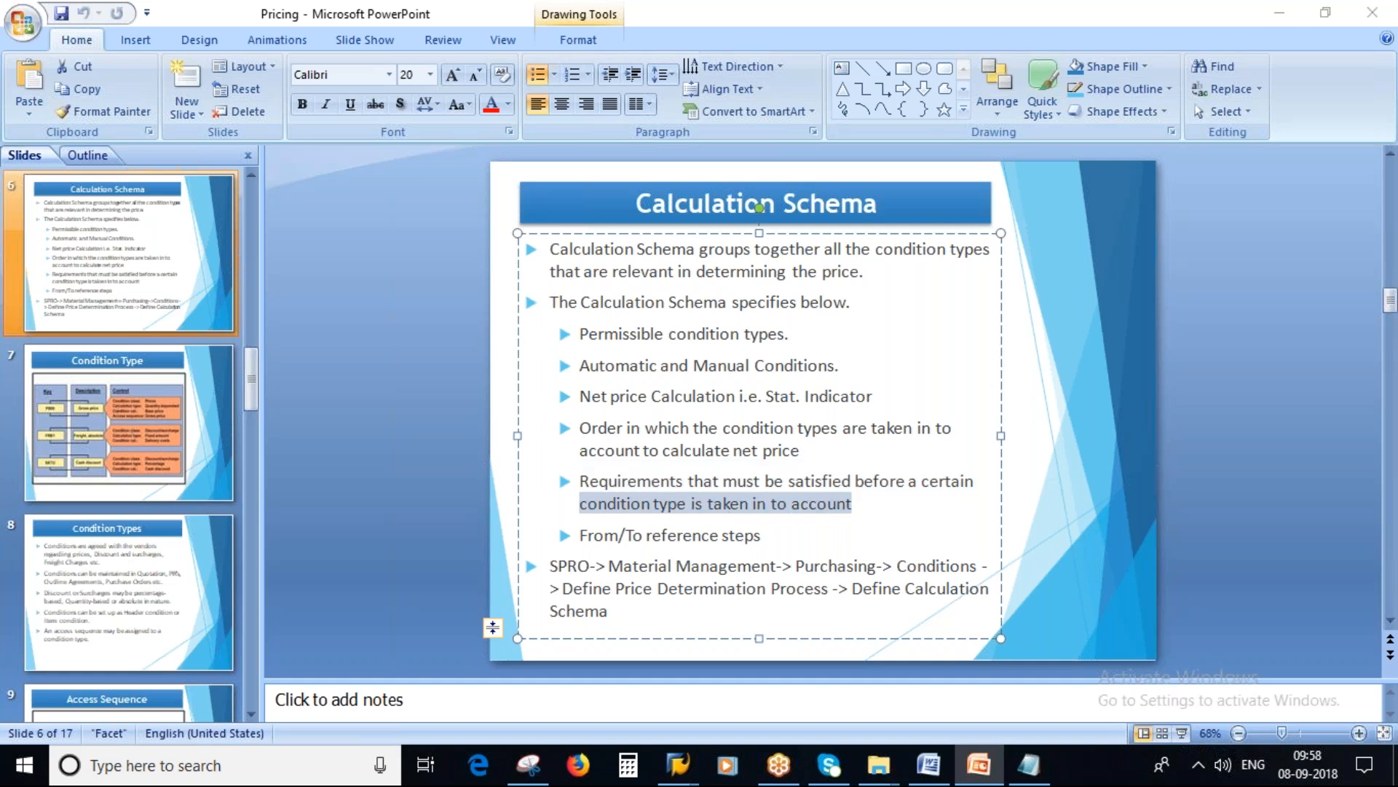
pyautogui.hotkey('alt', 'Tab')
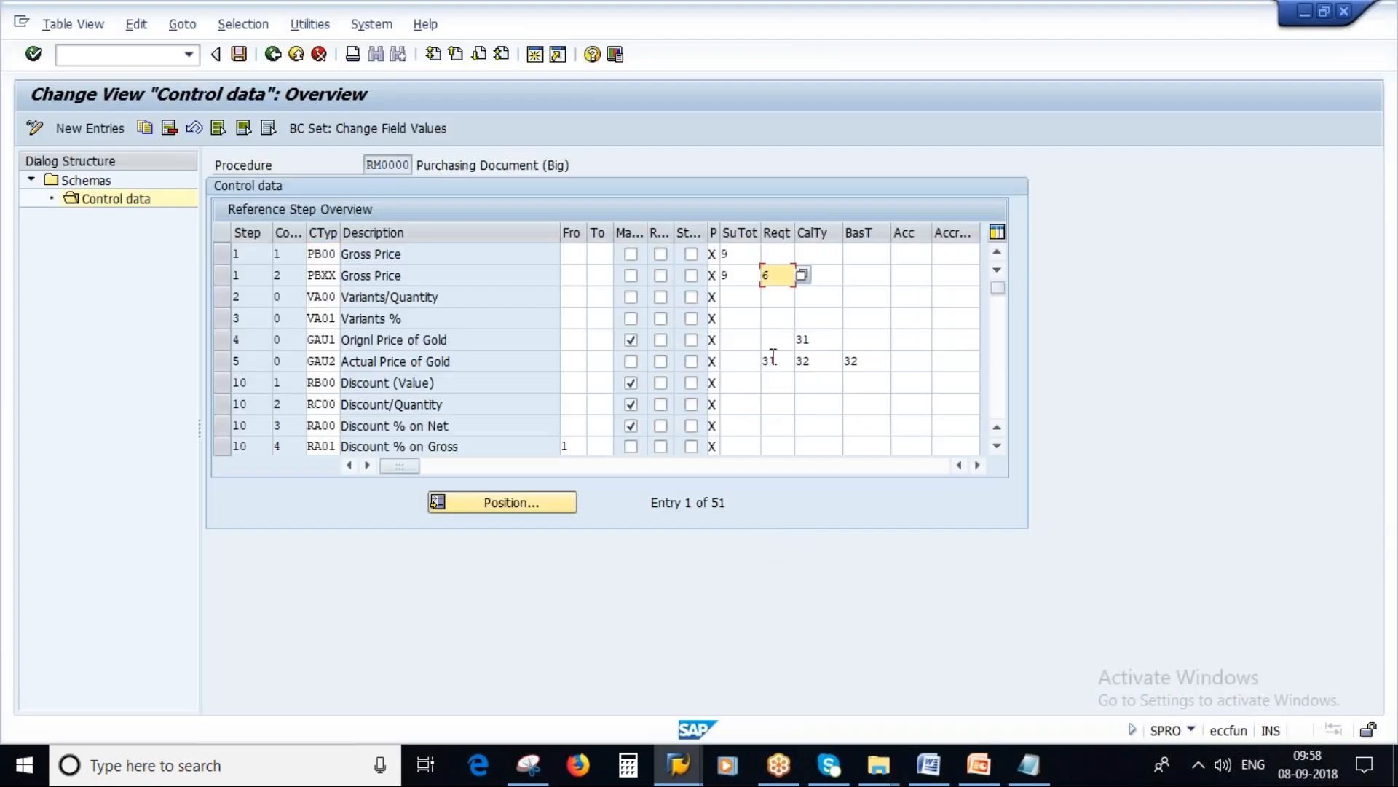
pyautogui.click(772, 361)
pyautogui.click(785, 274)
# Step: Highlight the slide's From/To reference steps bullet and examine the From and To fields of the Net incl. tax row in SAP
pyautogui.hotkey('alt', 'Tab')
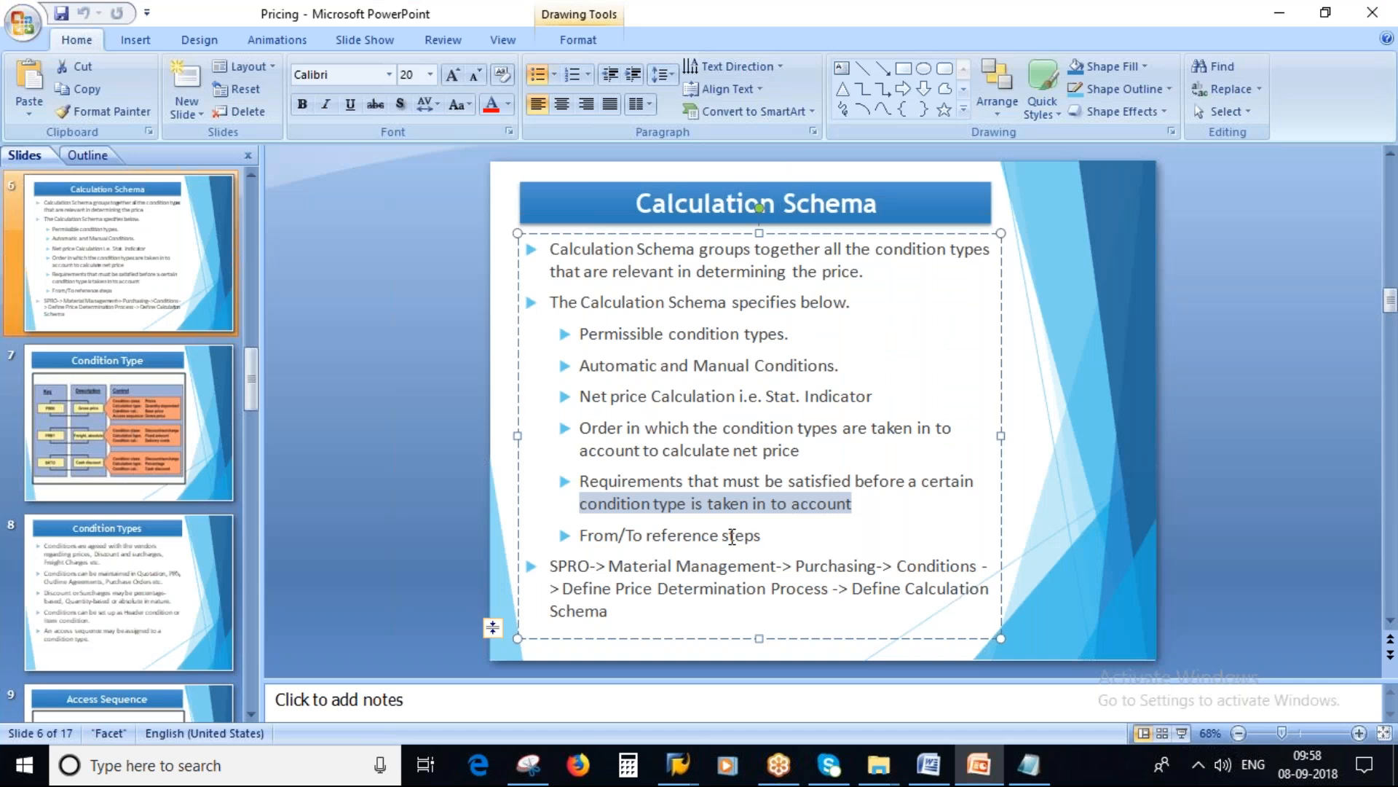
pyautogui.click(590, 537)
pyautogui.moveTo(611, 533); pyautogui.dragTo(750, 527)
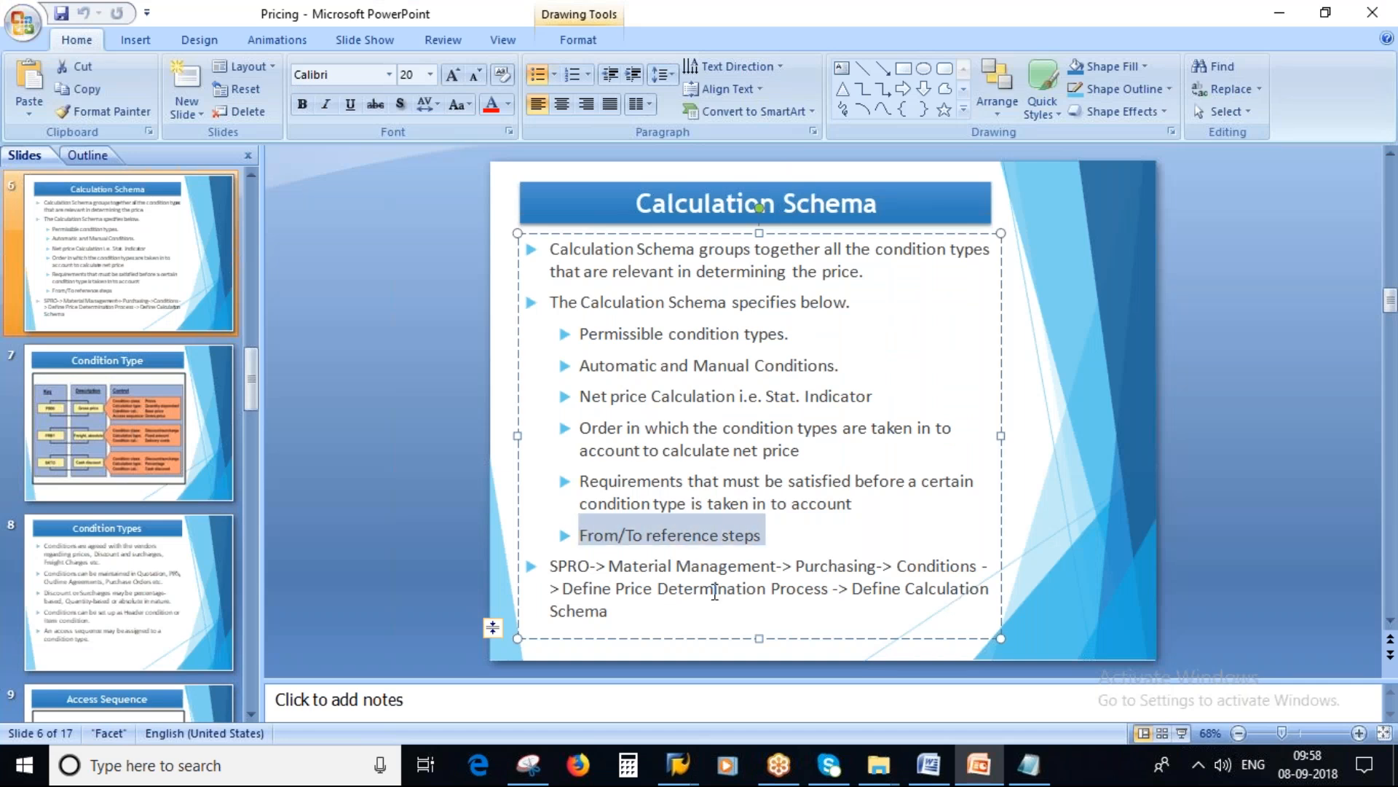
pyautogui.hotkey('alt', 'Tab')
pyautogui.scroll(-1, 592, 391)
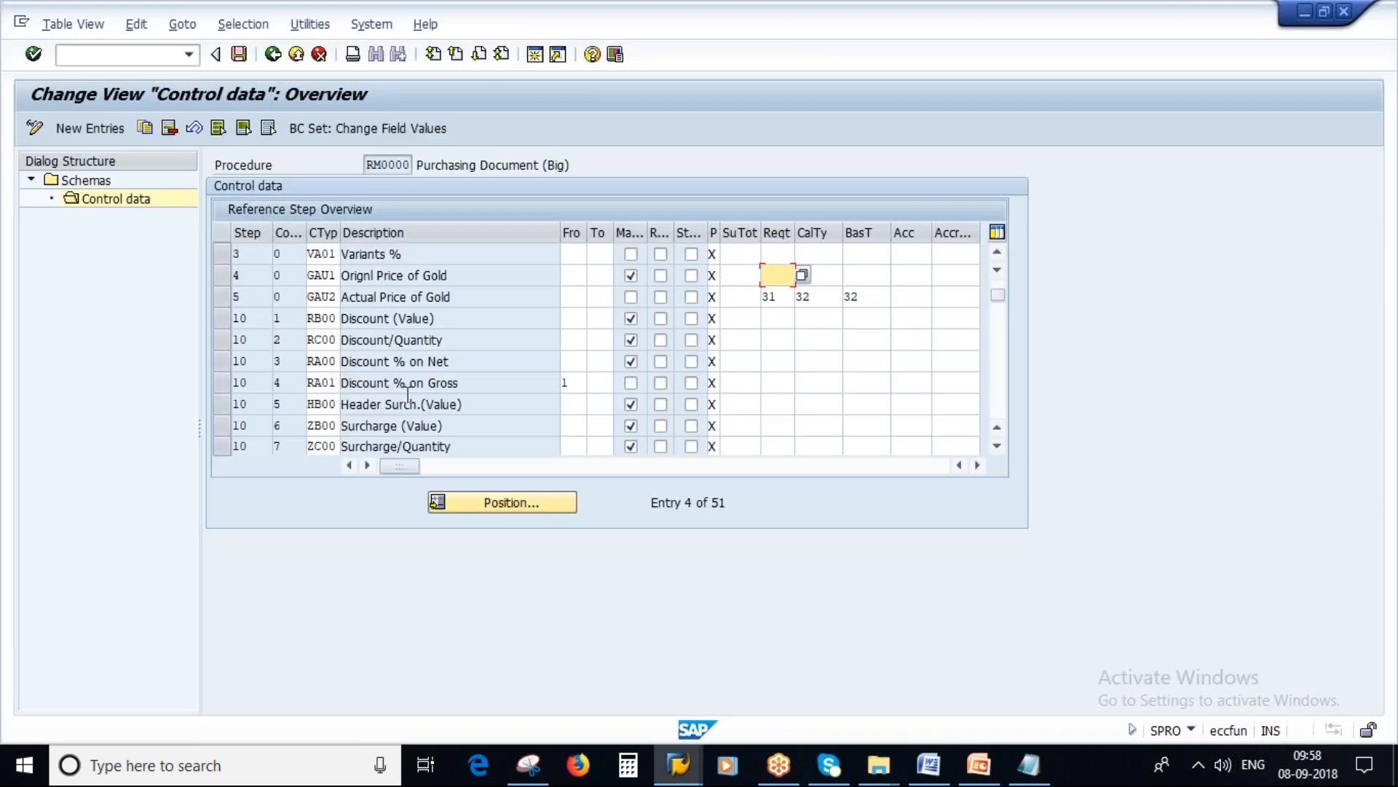
pyautogui.scroll(-2, 592, 391)
pyautogui.scroll(-2, 424, 345)
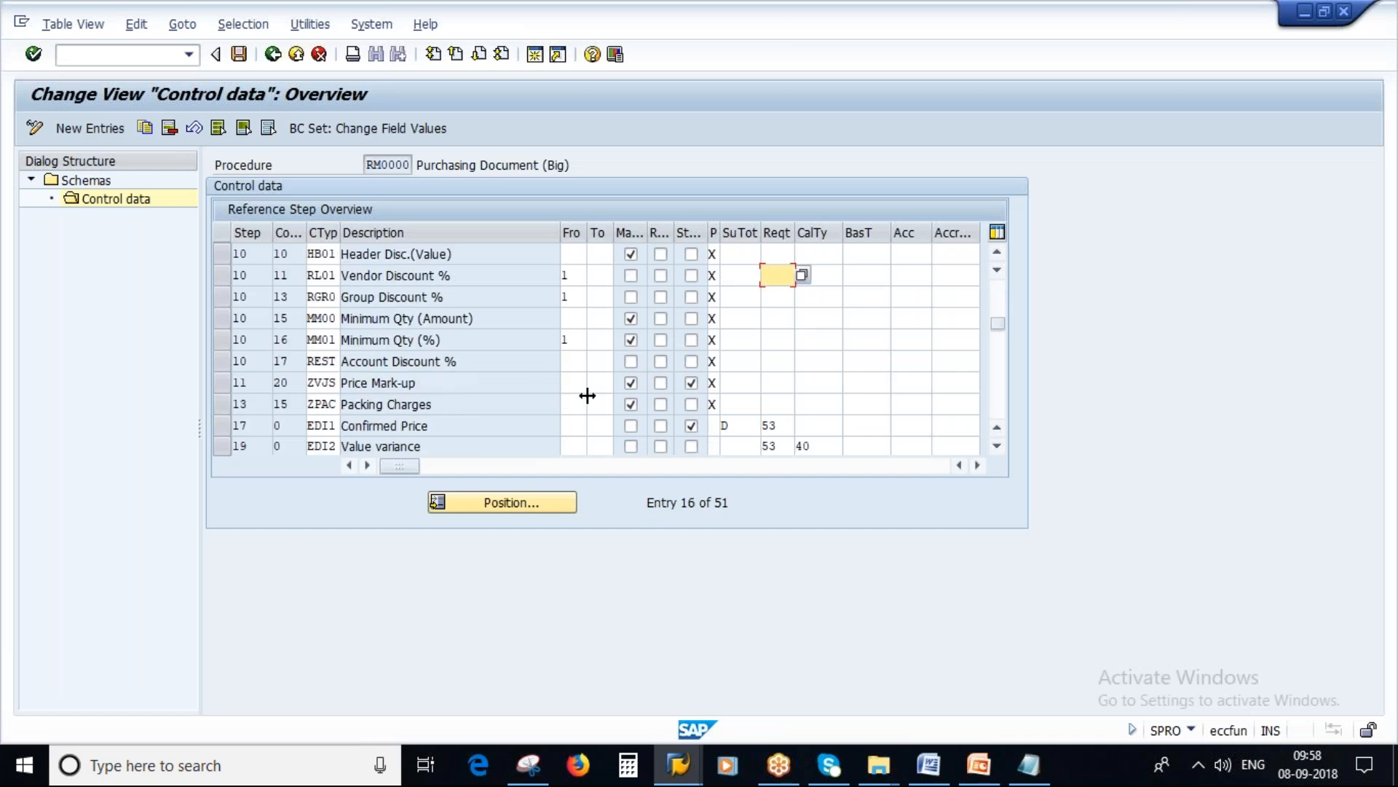
pyautogui.scroll(-2, 631, 405)
pyautogui.scroll(-5, 514, 404)
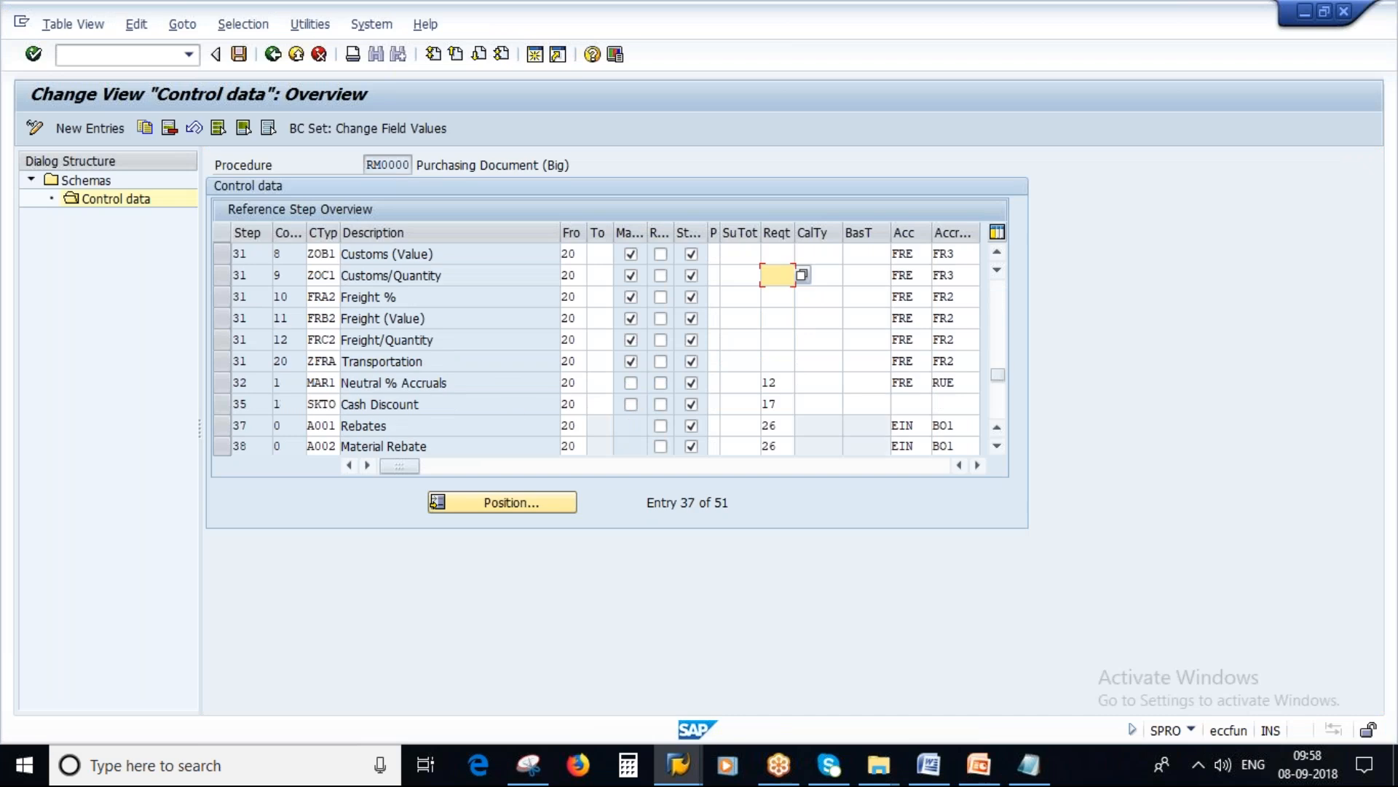
pyautogui.scroll(3, 579, 342)
pyautogui.click(583, 281)
pyautogui.click(596, 277)
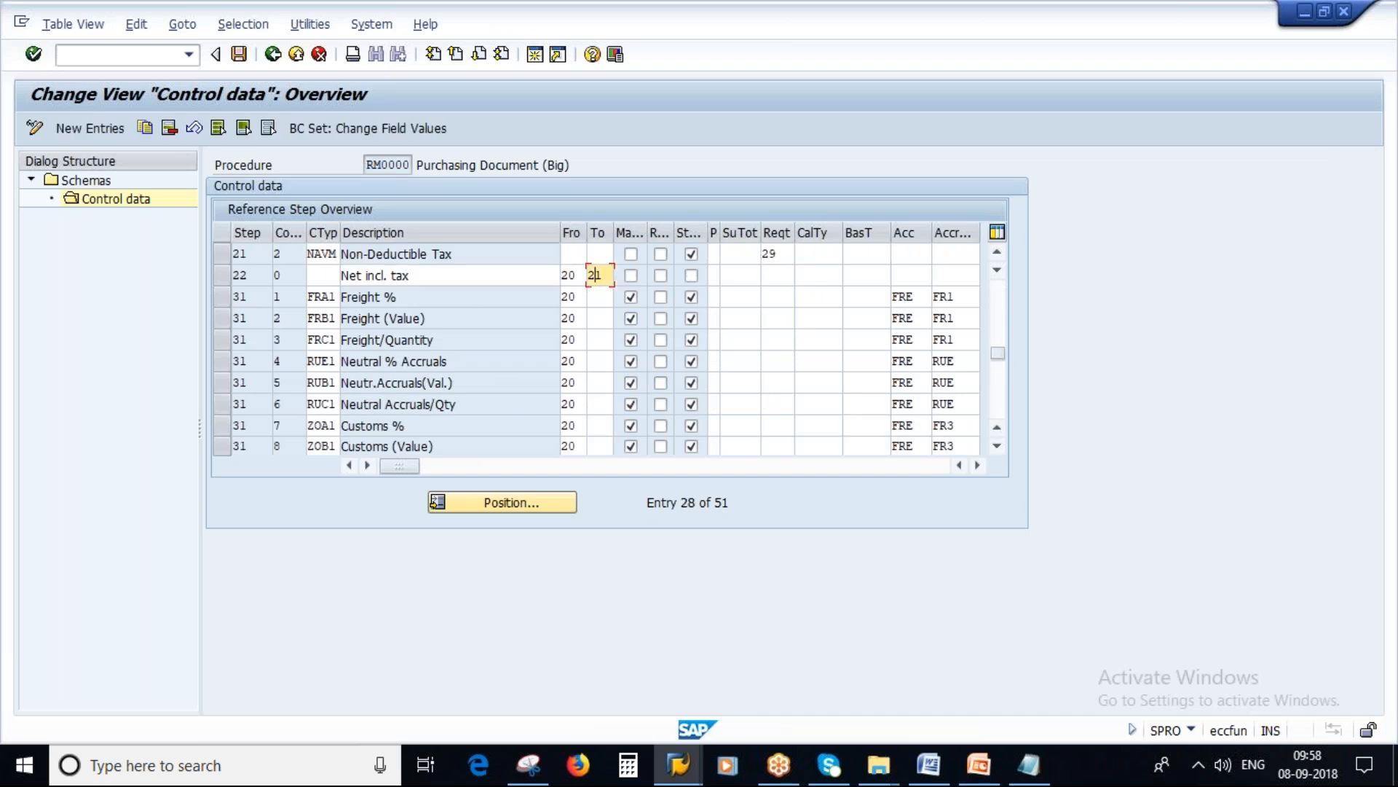
# Step: Return to the Calculation Schema slide in PowerPoint and highlight the SPRO path to Define Calculation Schema
pyautogui.hotkey('alt', 'Tab')
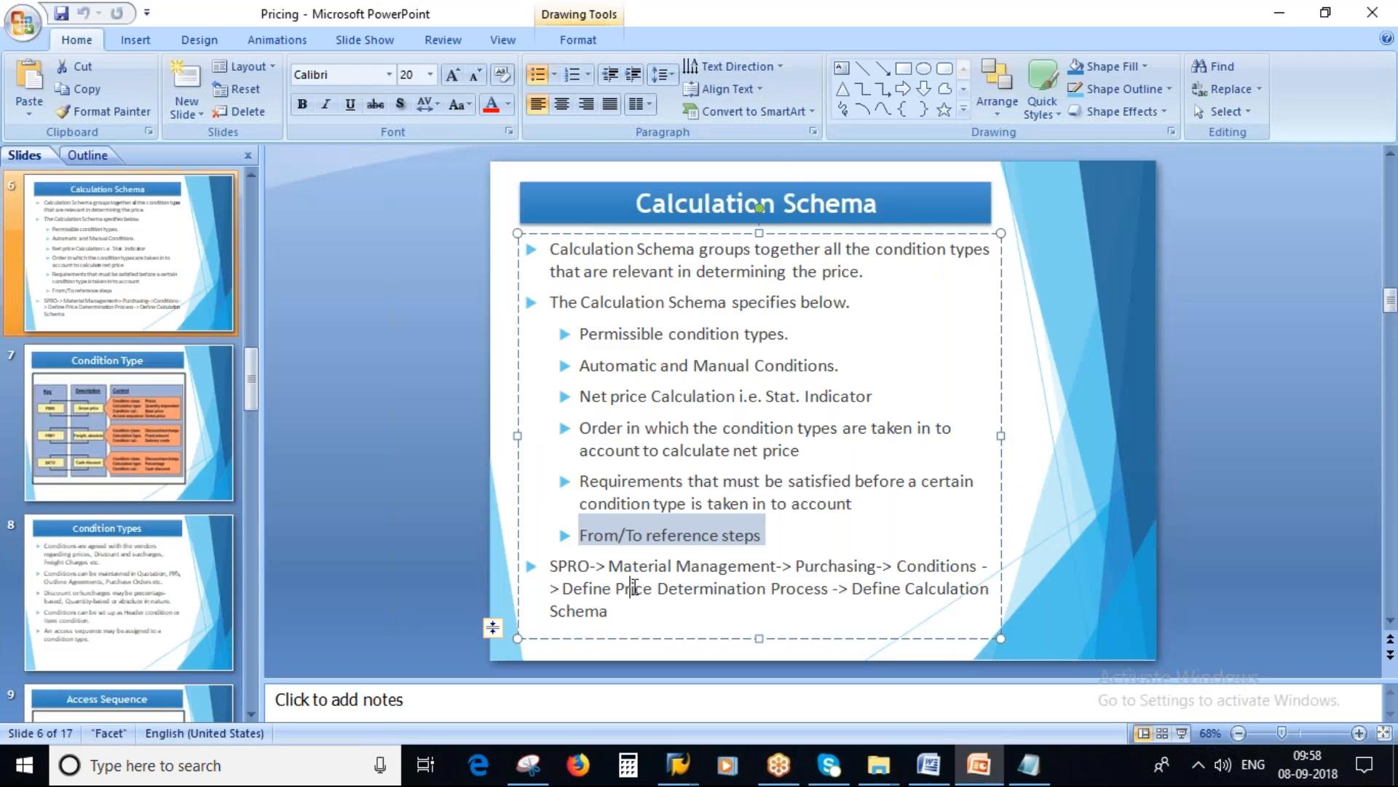
pyautogui.click(631, 588)
pyautogui.moveTo(551, 566); pyautogui.dragTo(596, 618)
pyautogui.click(576, 615)
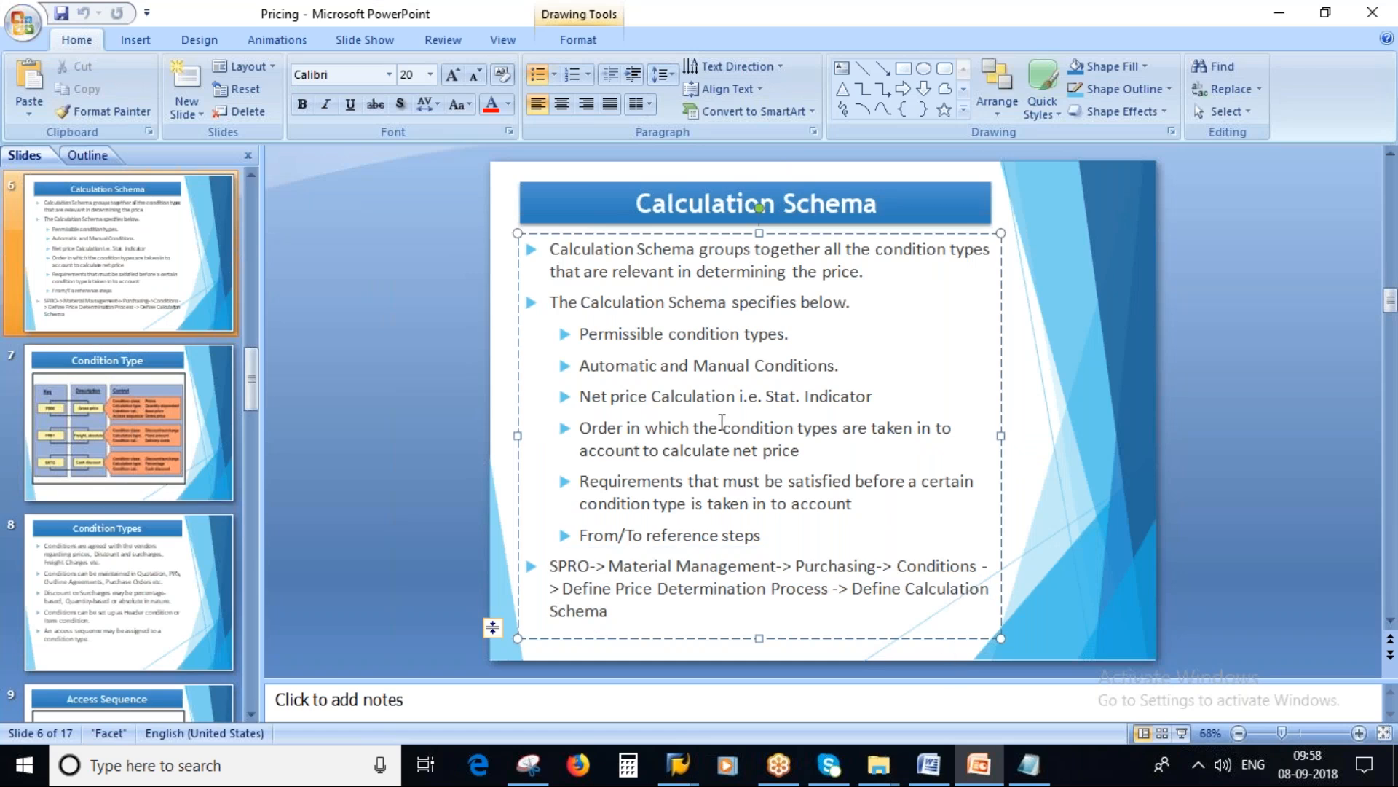
# Step: Switch to Notepad and highlight calculation schema RM0000 and condition type PB00 in the notes
pyautogui.click(1044, 775)
pyautogui.moveTo(904, 186); pyautogui.dragTo(1000, 188)
pyautogui.click(293, 217)
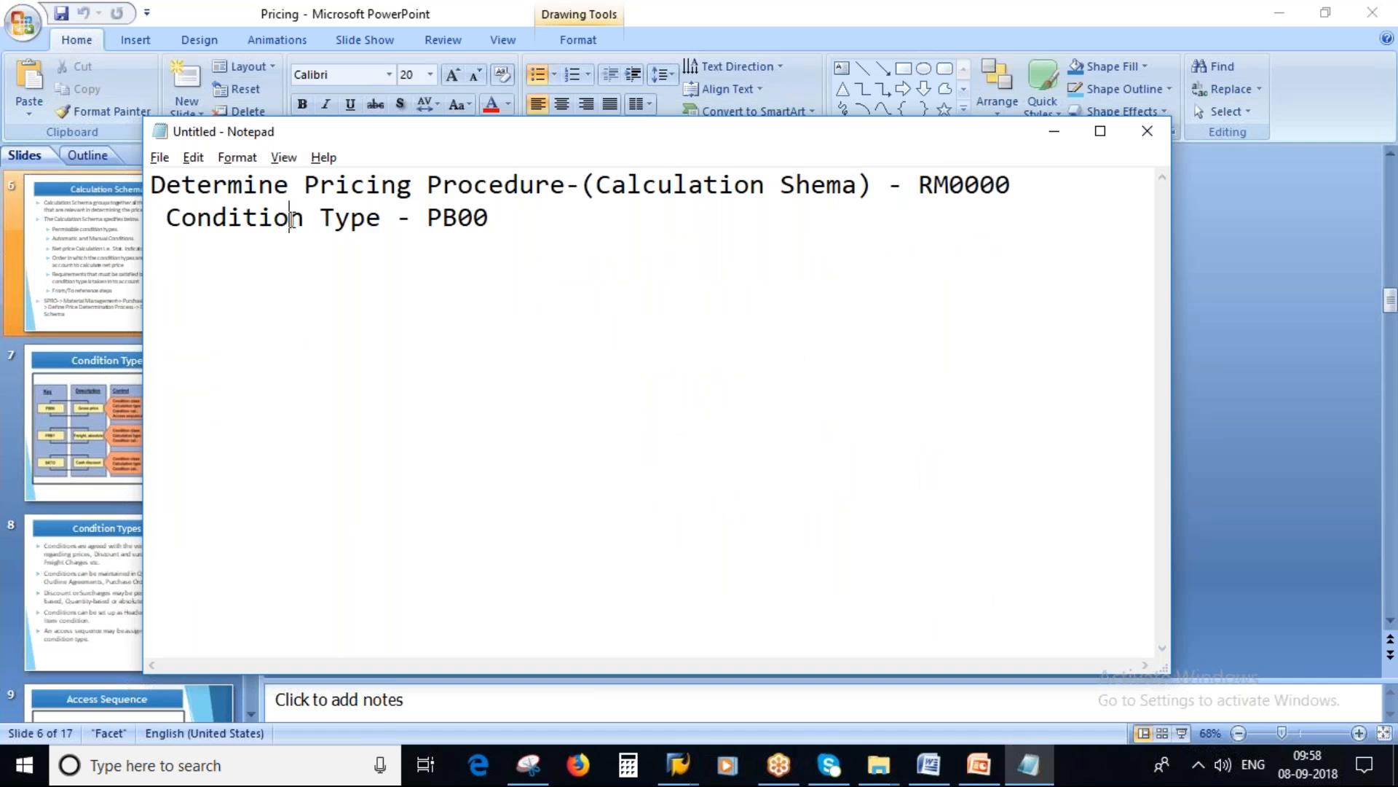
pyautogui.moveTo(428, 217); pyautogui.dragTo(554, 216)
# Step: Switch to PowerPoint, start the slide show at slide 7, Condition Type, and circle the PB00 key with the pen
pyautogui.hotkey('alt', 'Tab')
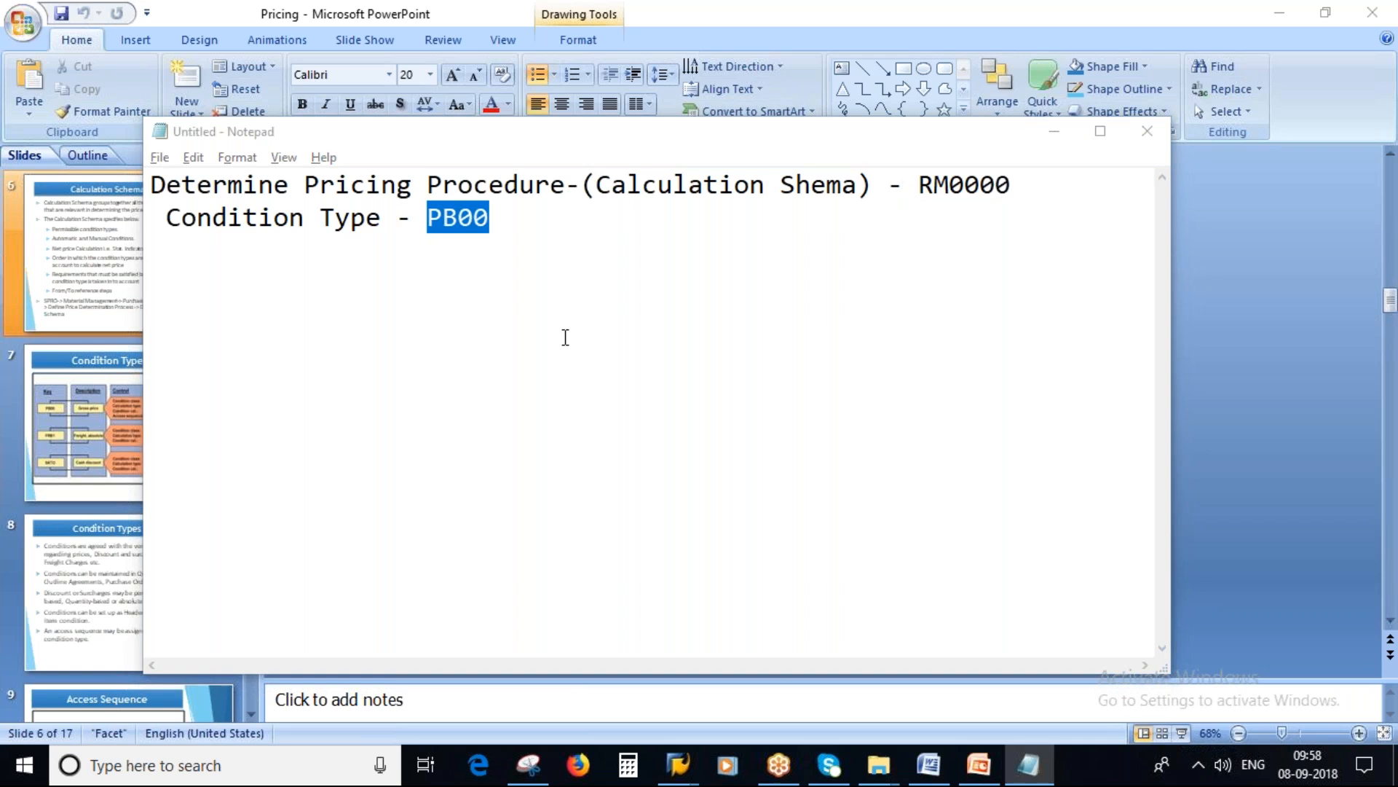
pyautogui.click(83, 407)
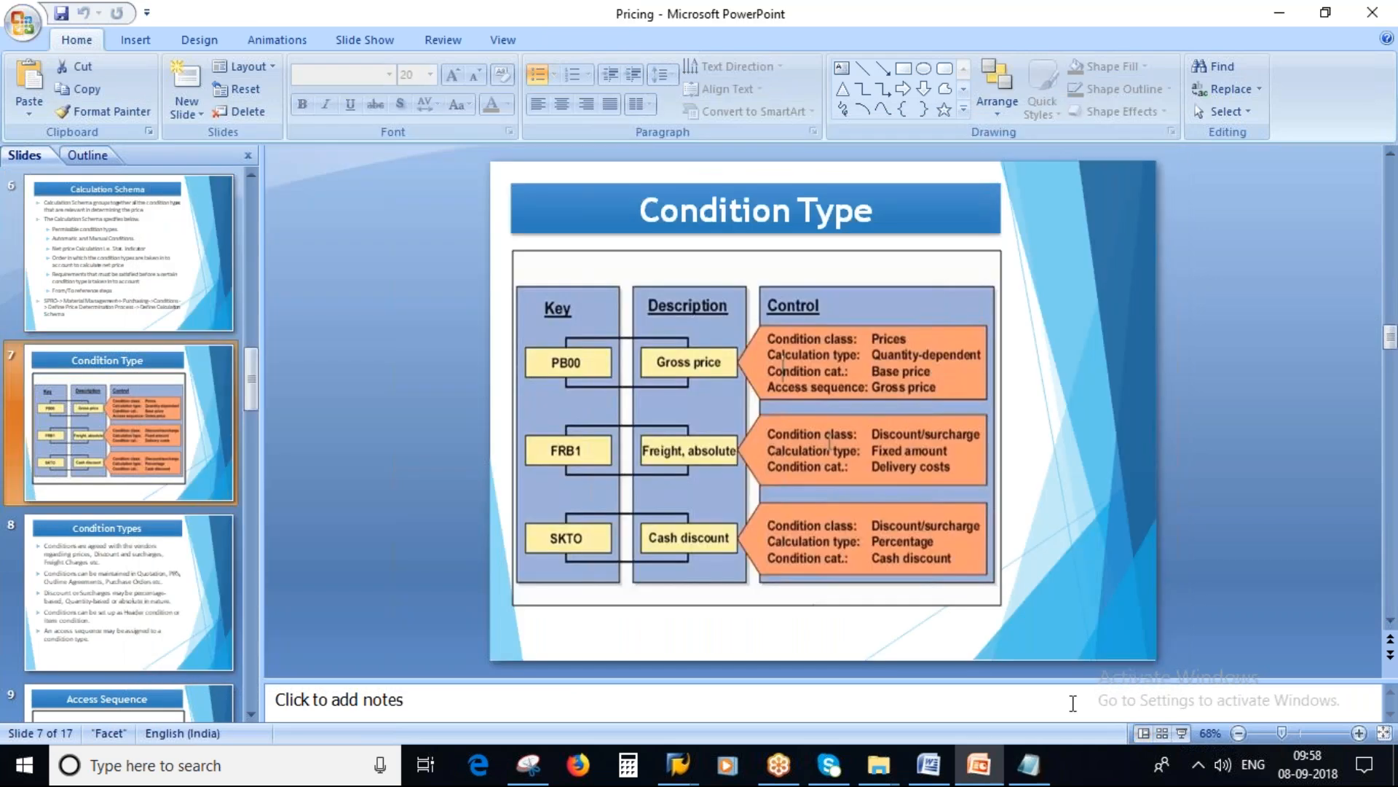
pyautogui.hotkey('shift', 'F5')
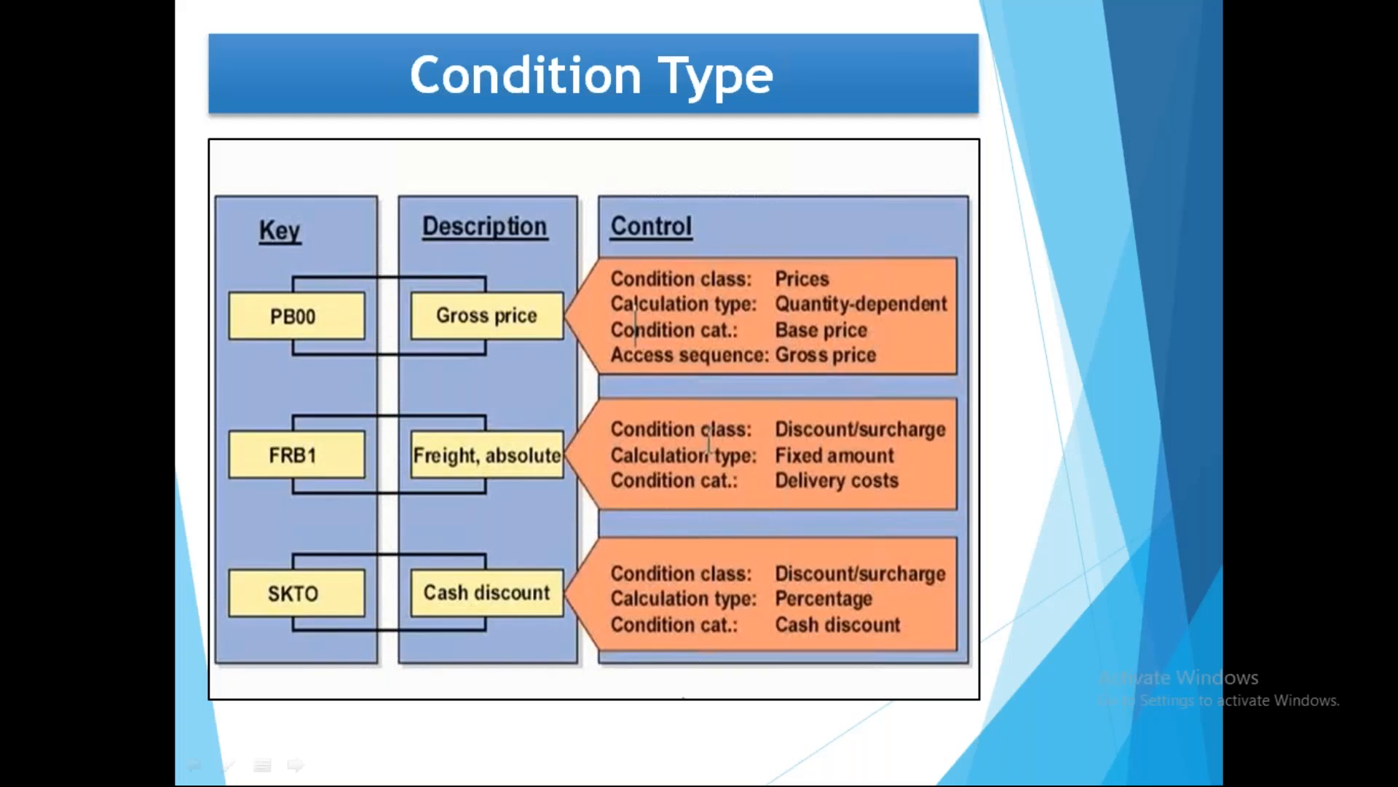
pyautogui.moveTo(276, 294)
pyautogui.mouseDown()
pyautogui.moveTo(271, 368)
pyautogui.moveTo(291, 274)
pyautogui.moveTo(224, 283)
pyautogui.mouseUp()
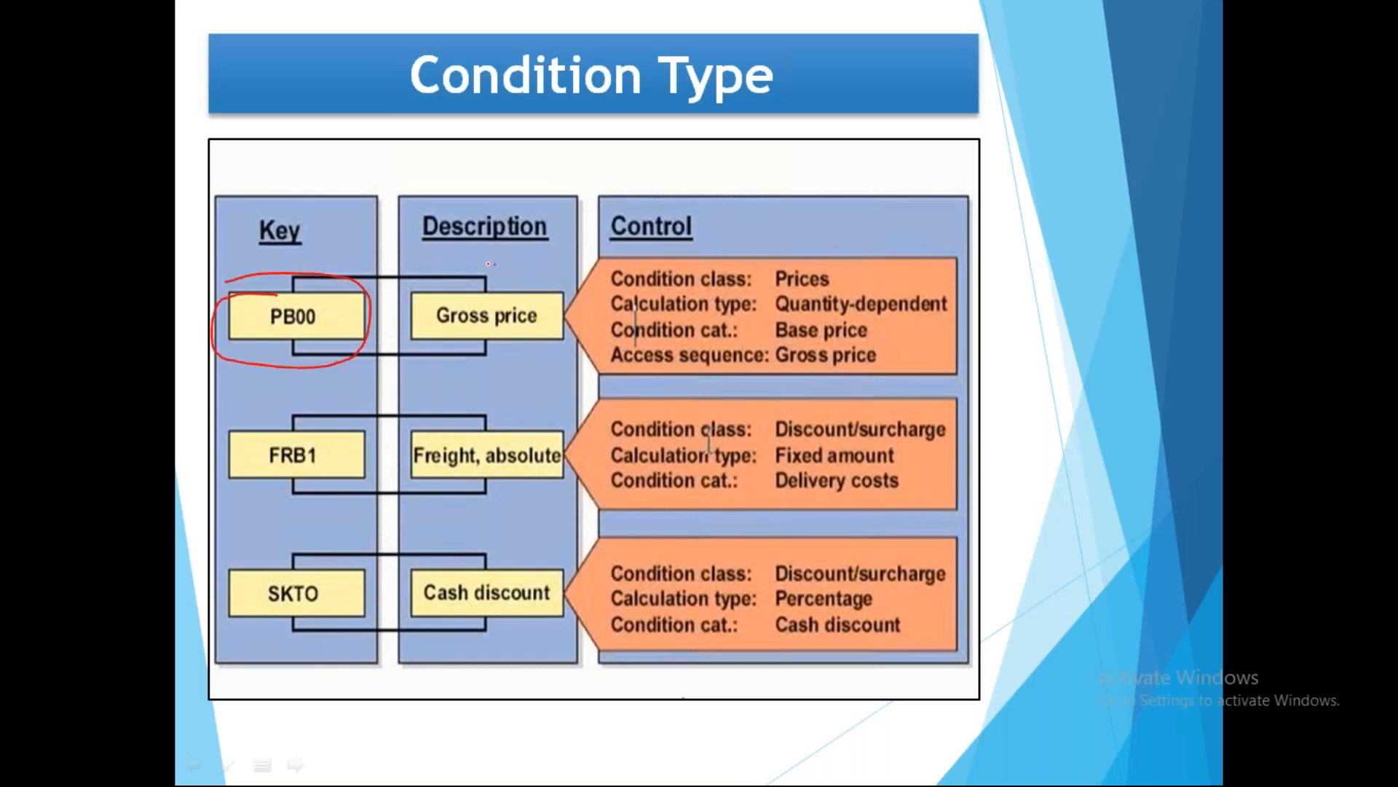
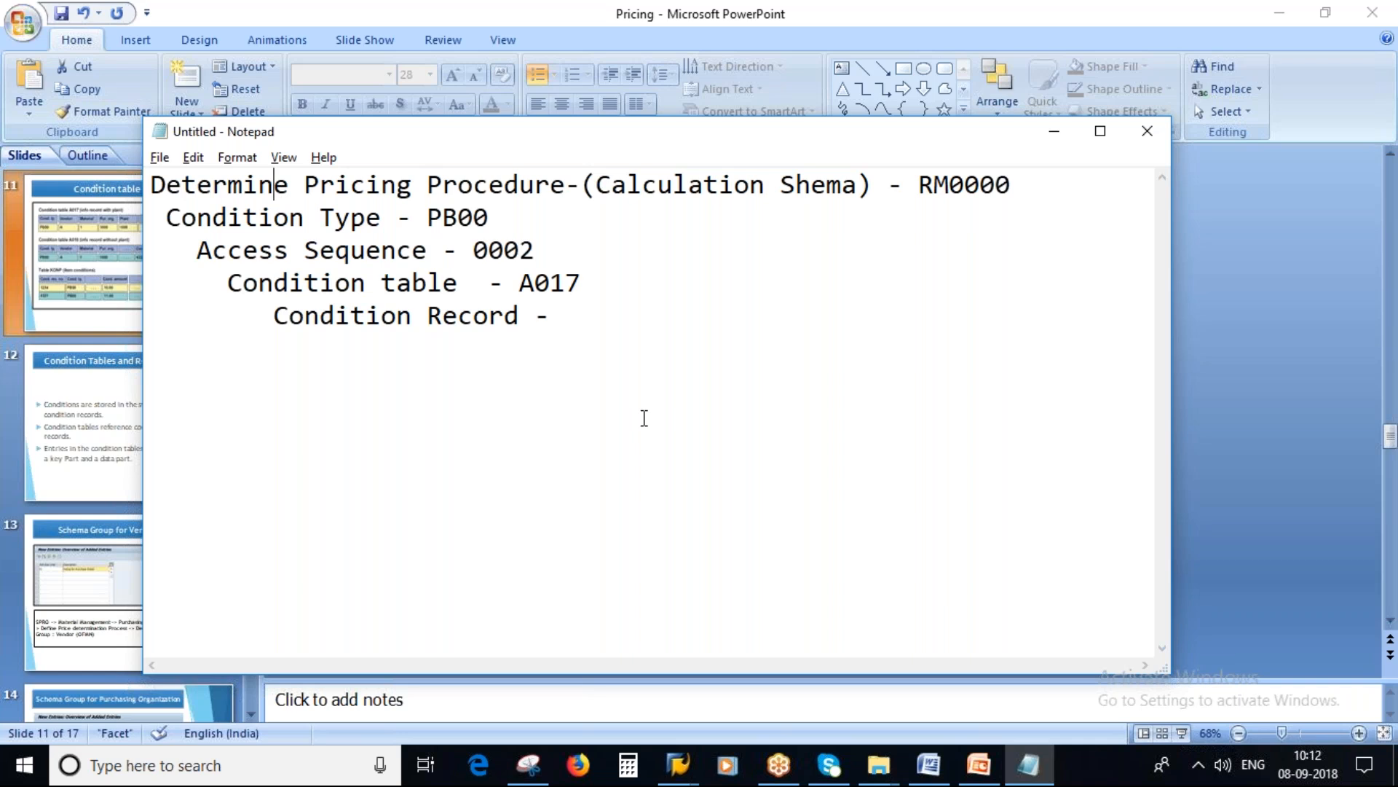
# Step: Put the Notepad notes away and show slide 12, Condition Tables and Records, in PowerPoint
pyautogui.click(1062, 135)
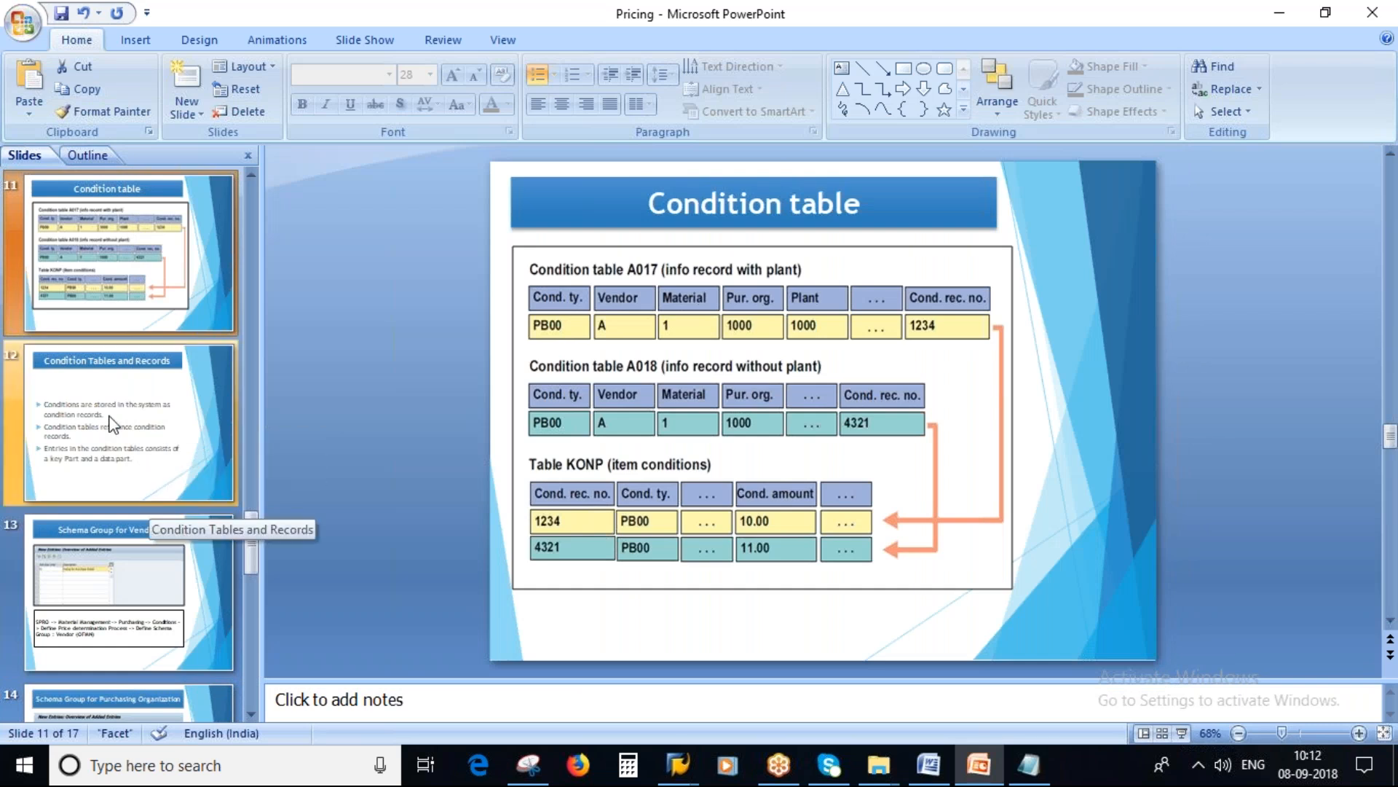
pyautogui.click(109, 419)
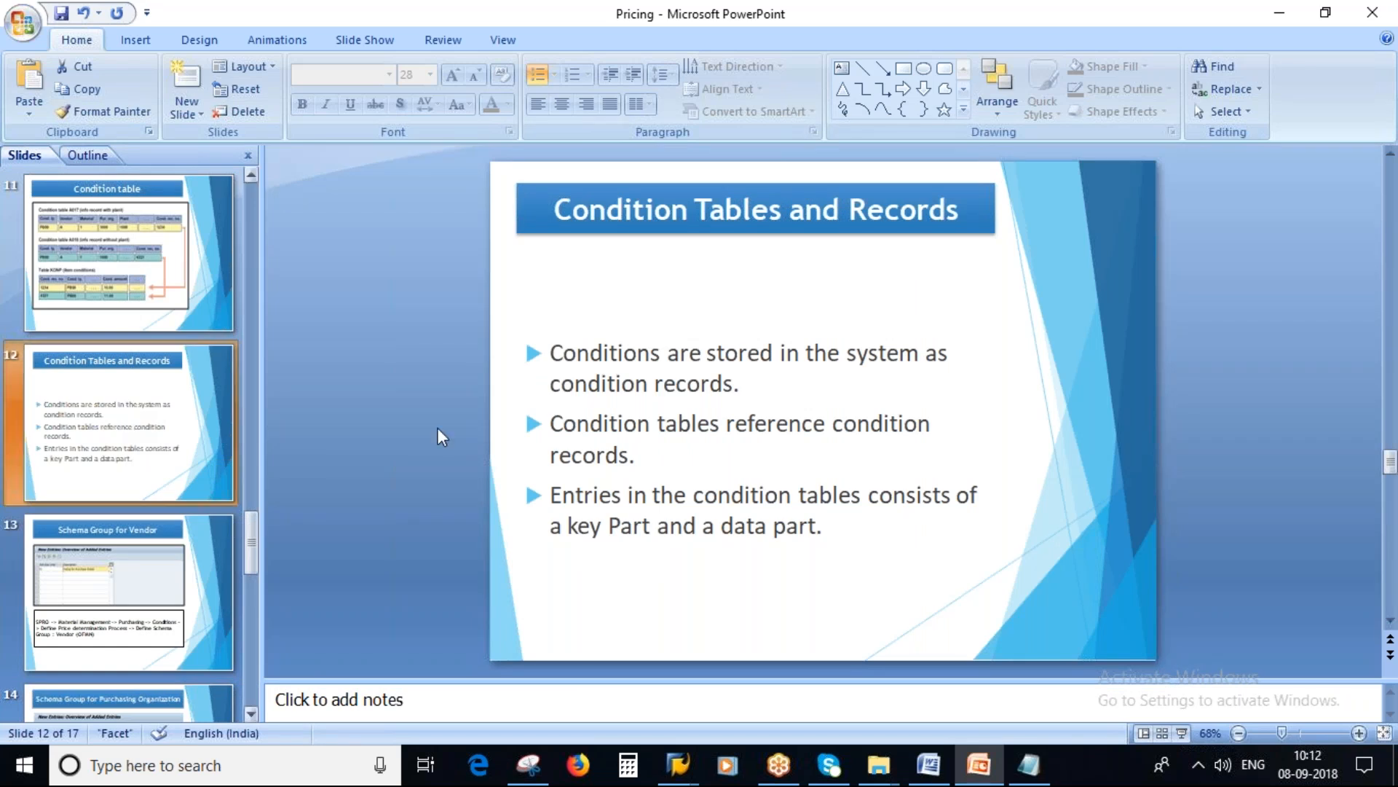
# Step: Switch to SAP, leave the Create Purchase Order and Display Condition Table screens, and return to the Display IMG structure
pyautogui.click(678, 764)
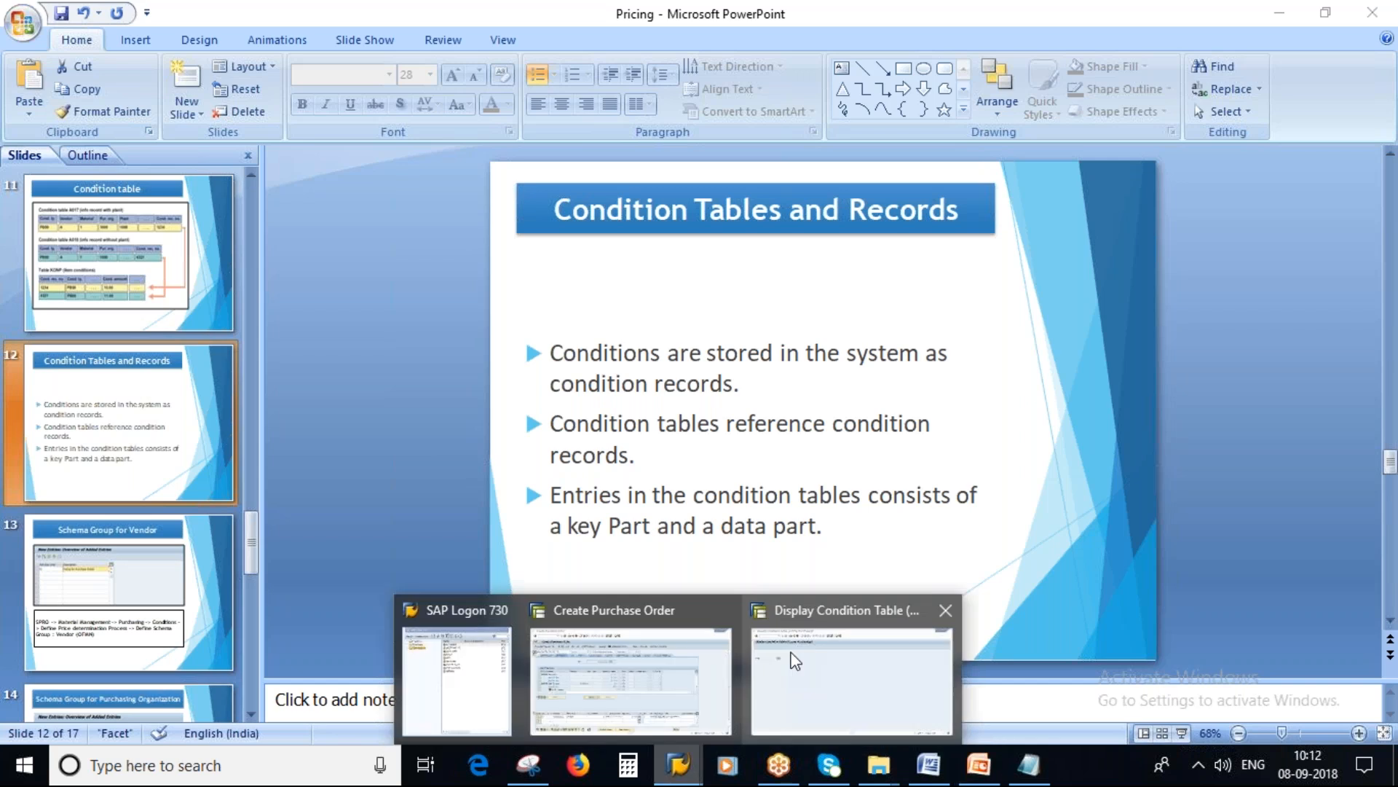
pyautogui.click(685, 656)
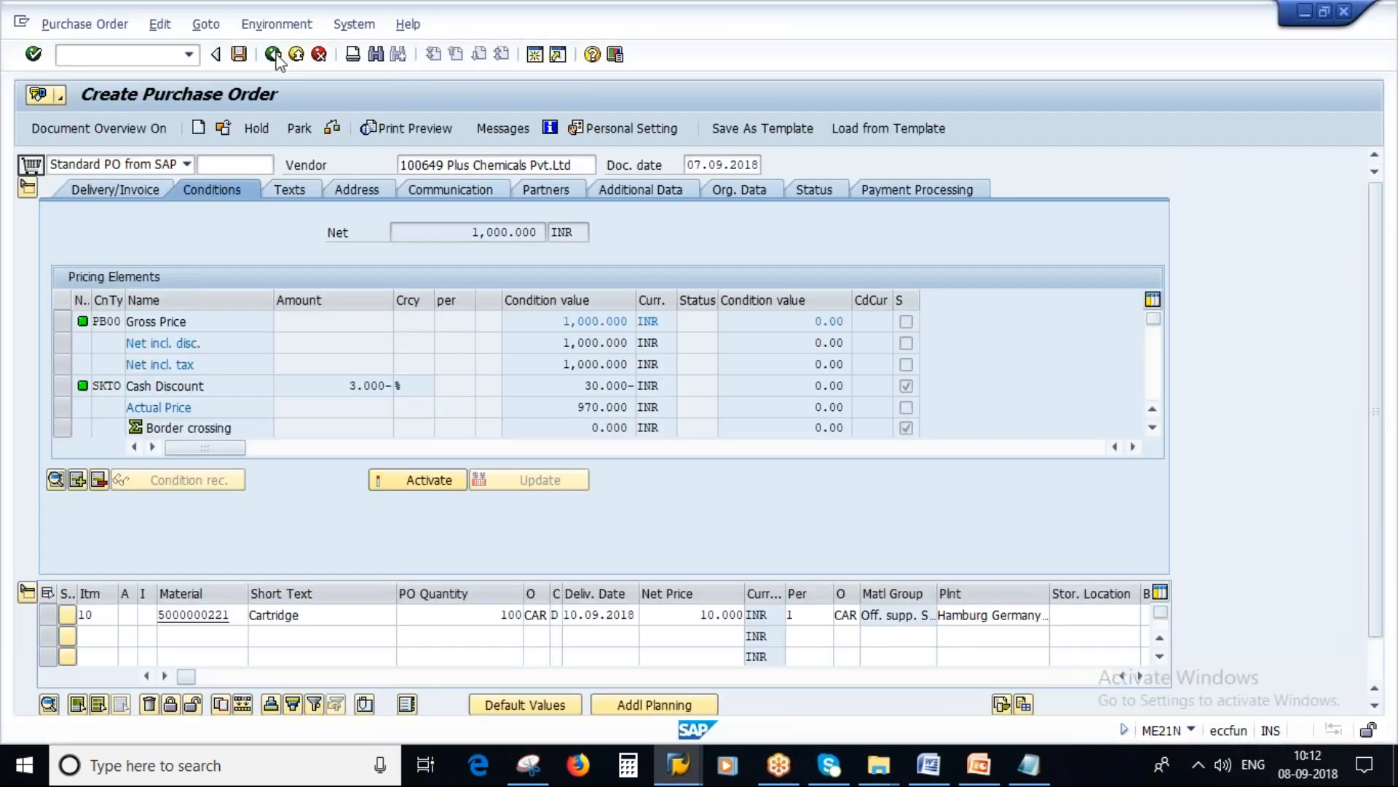
pyautogui.click(274, 55)
pyautogui.click(362, 376)
pyautogui.click(793, 665)
pyautogui.click(276, 57)
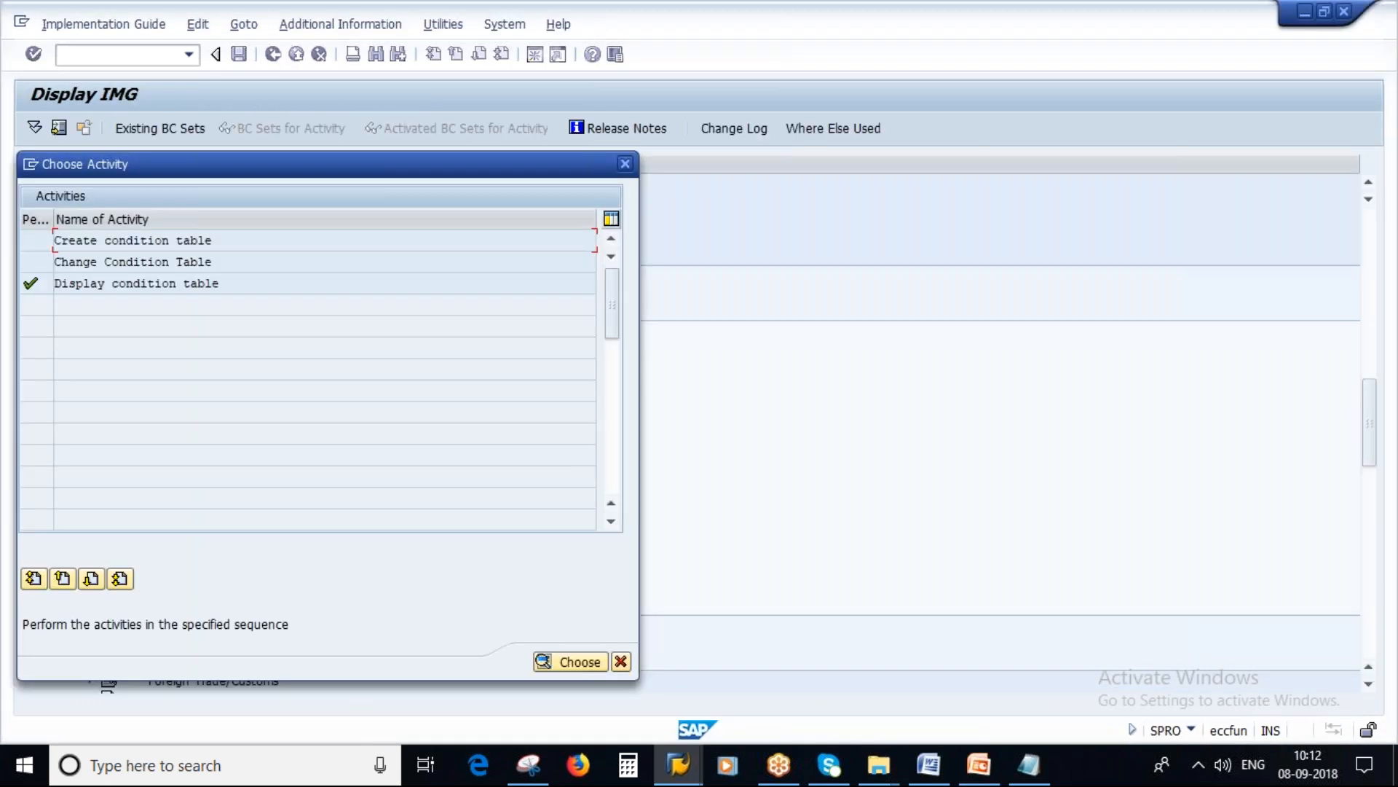
pyautogui.click(620, 661)
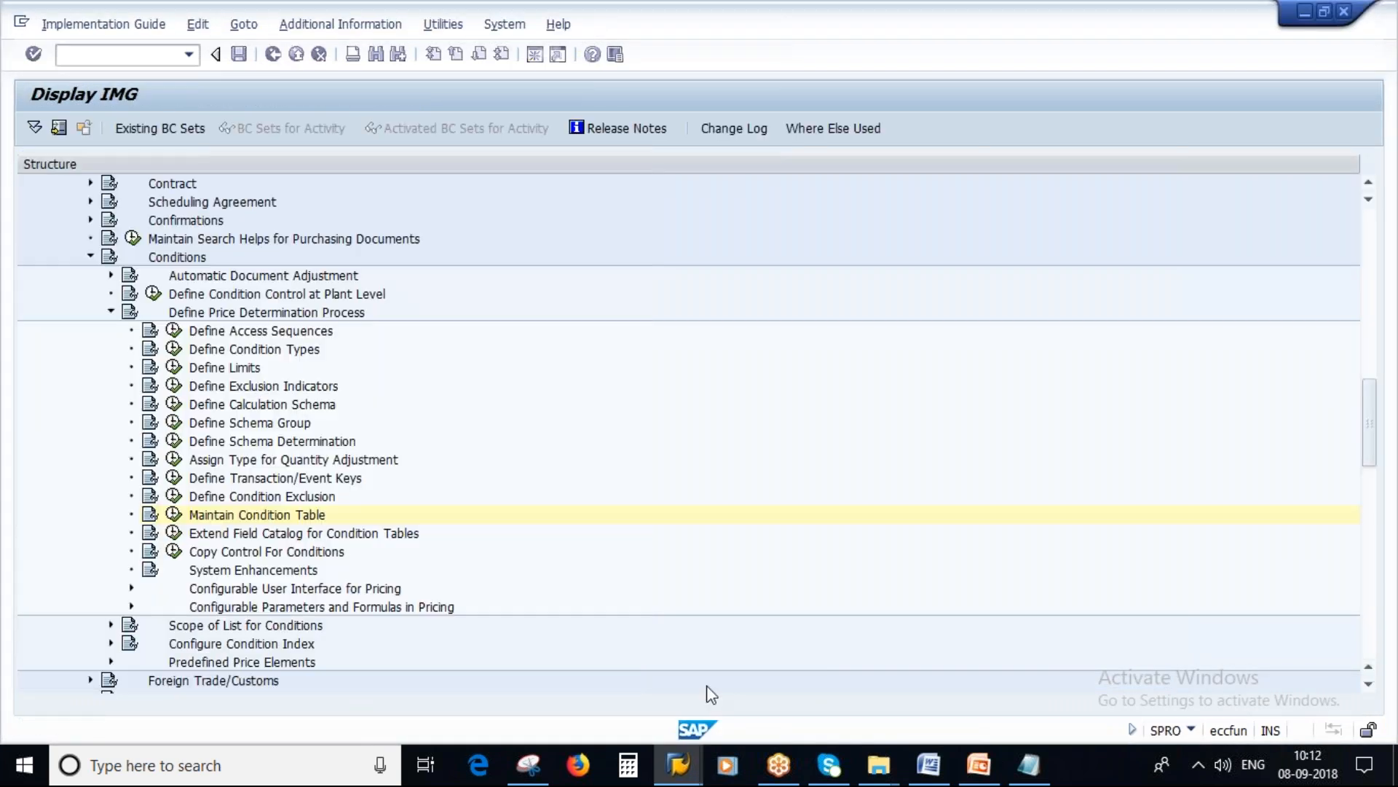
# Step: Switch to Notepad, delete the Condition Record line from the notes, and highlight condition table A017
pyautogui.click(1029, 765)
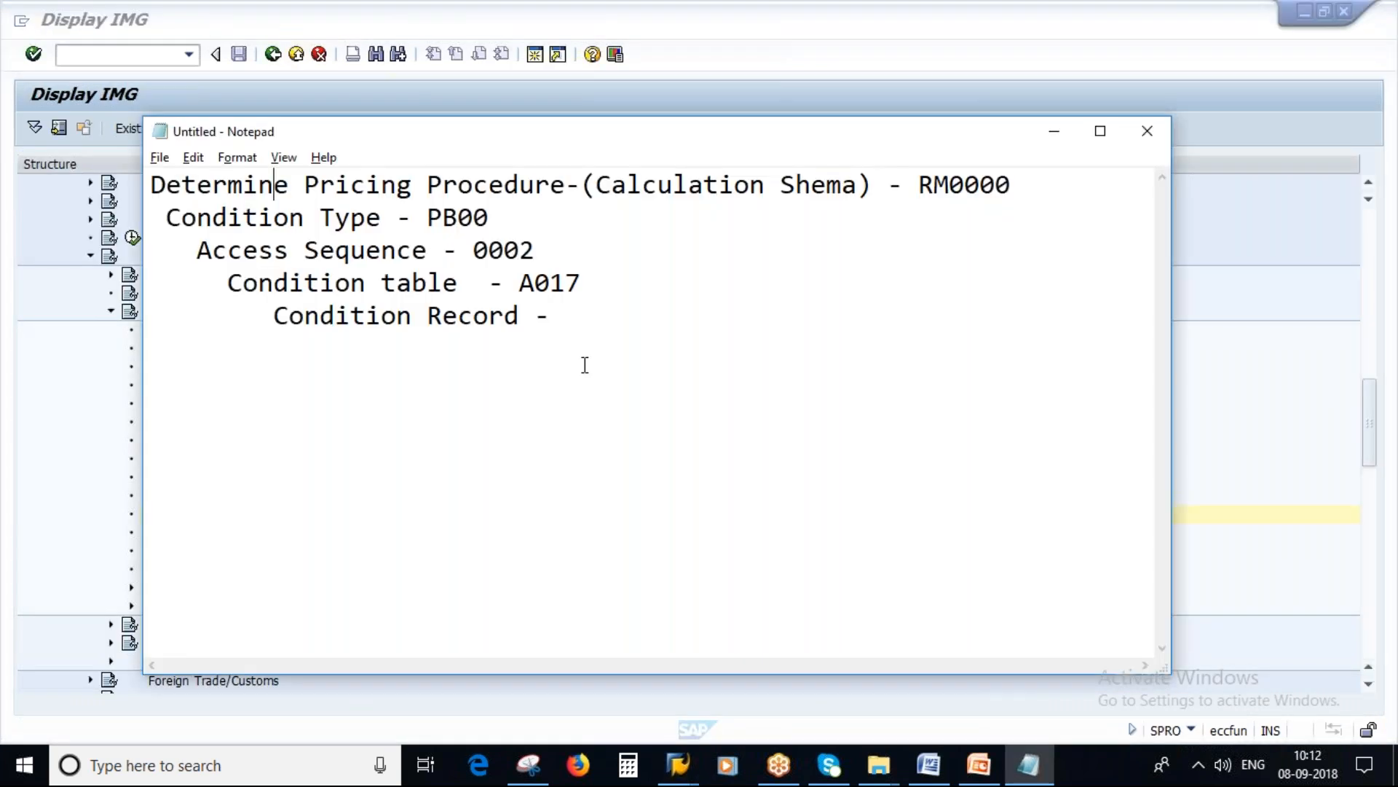
pyautogui.moveTo(565, 315); pyautogui.dragTo(194, 315)
pyautogui.press('BackSpace')
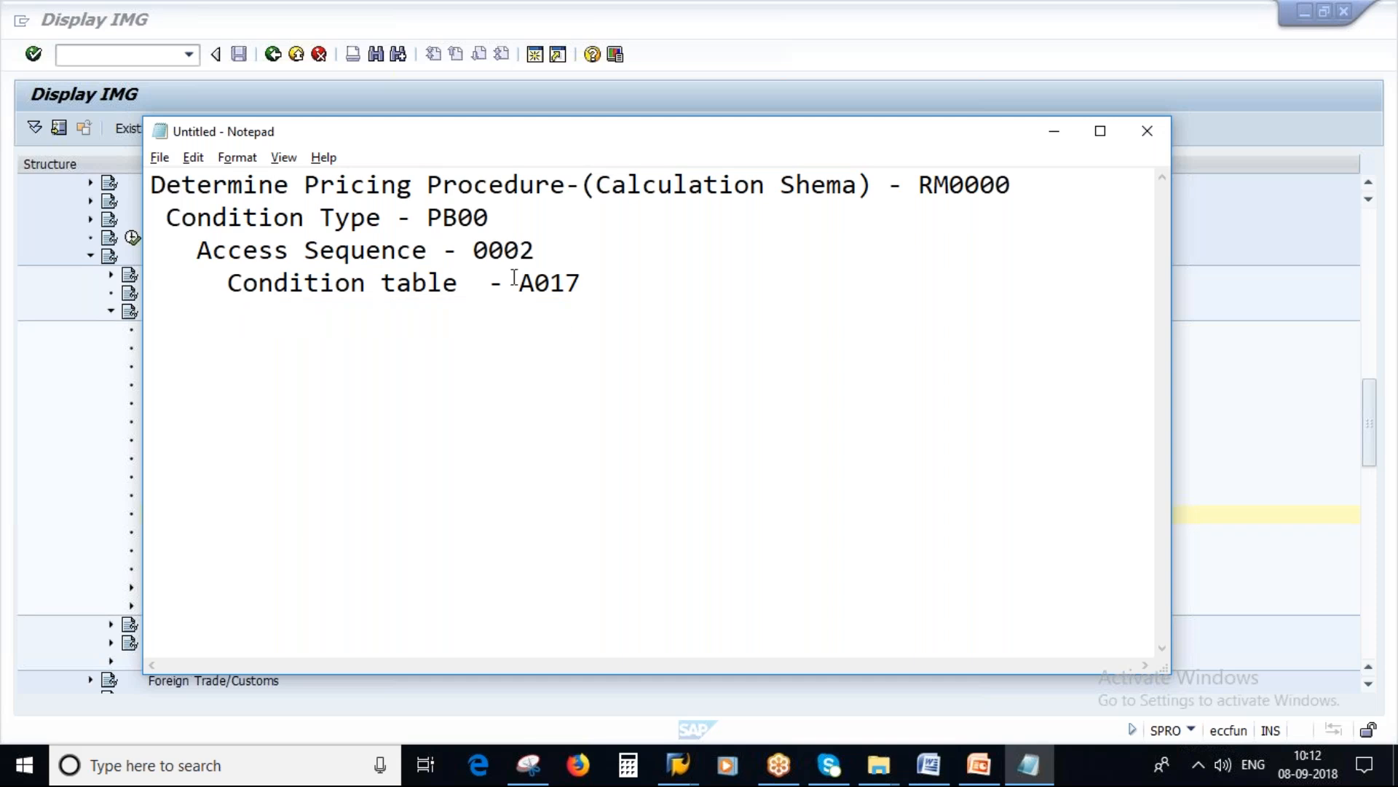
pyautogui.moveTo(518, 283); pyautogui.dragTo(590, 283)
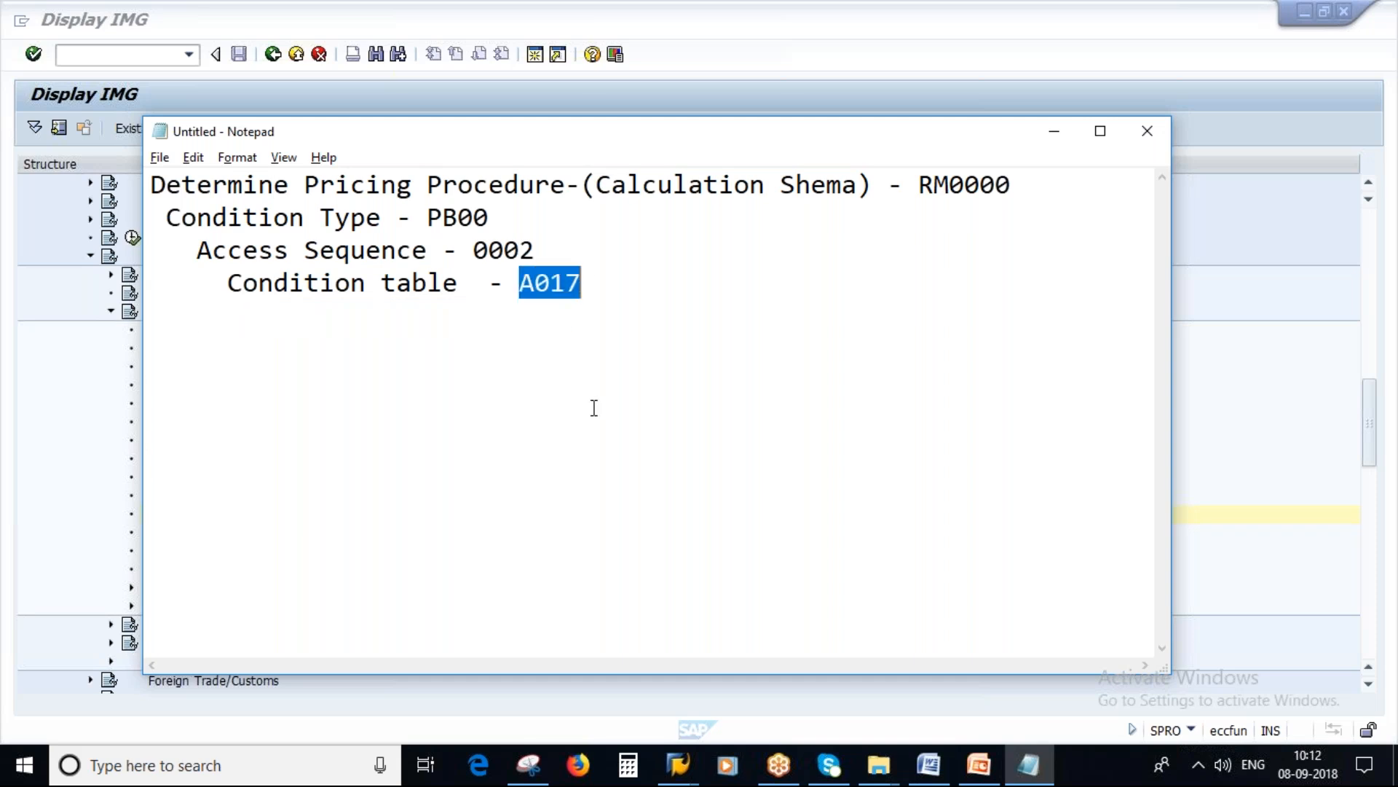
# Step: Return to SAP and open the Create condition table activity of Maintain Condition Table
pyautogui.hotkey('alt', 'Tab')
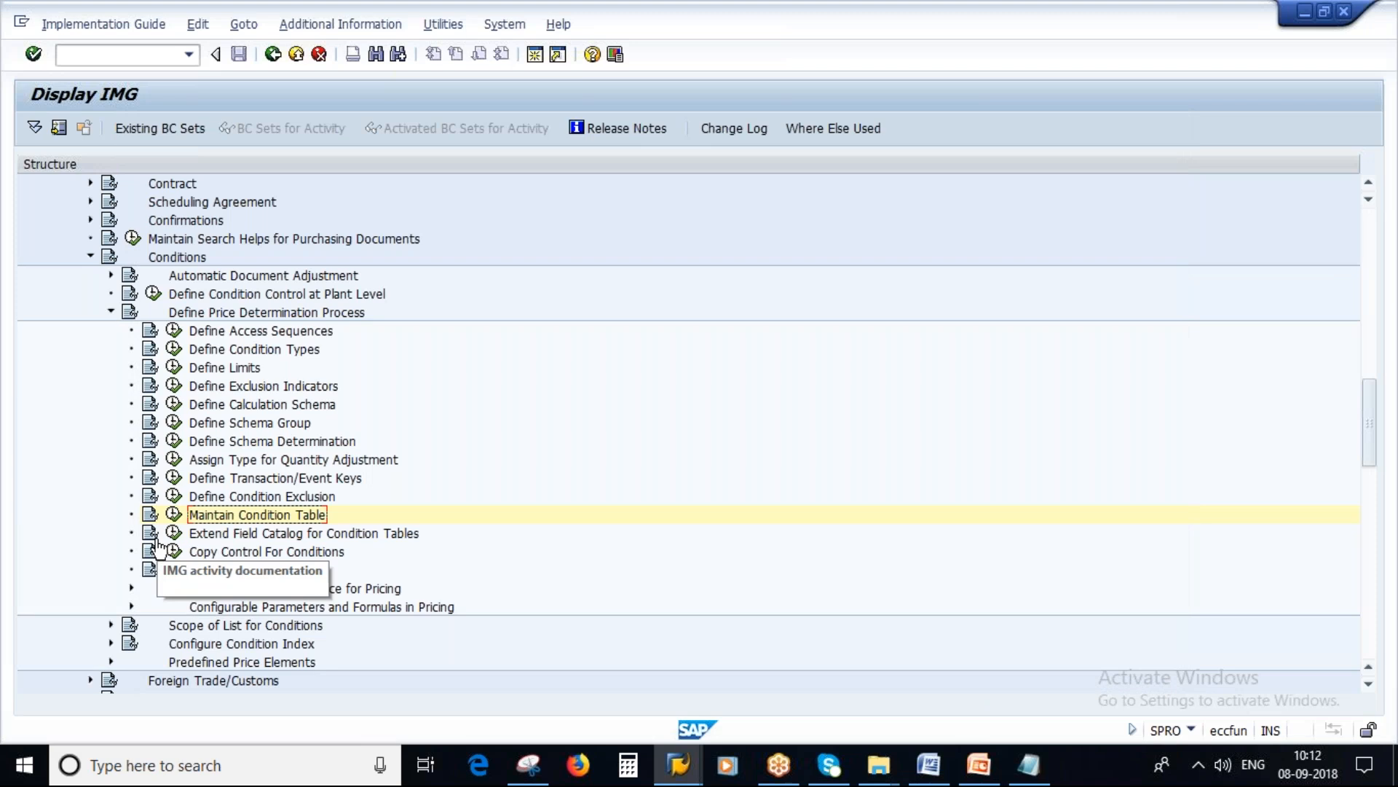
pyautogui.click(162, 515)
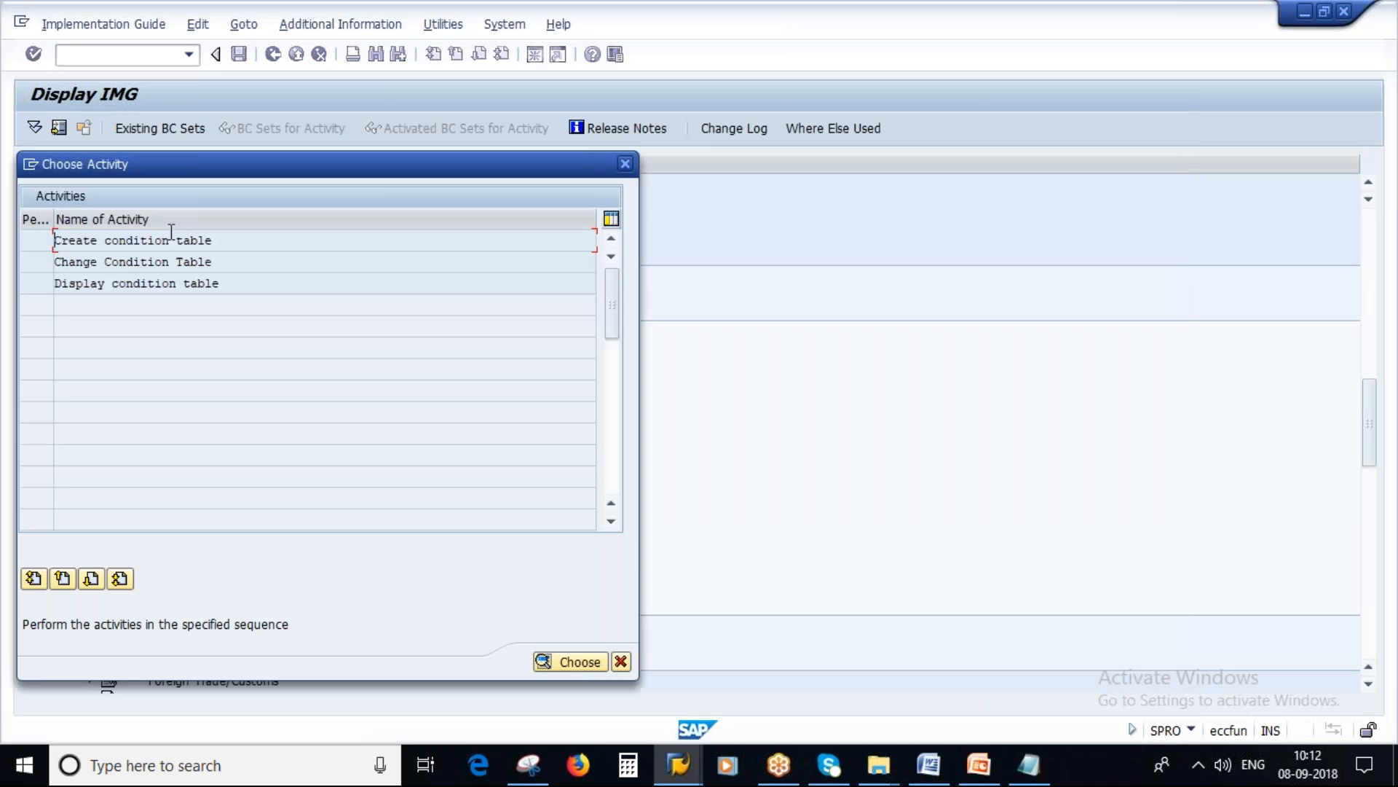
pyautogui.doubleClick(156, 240)
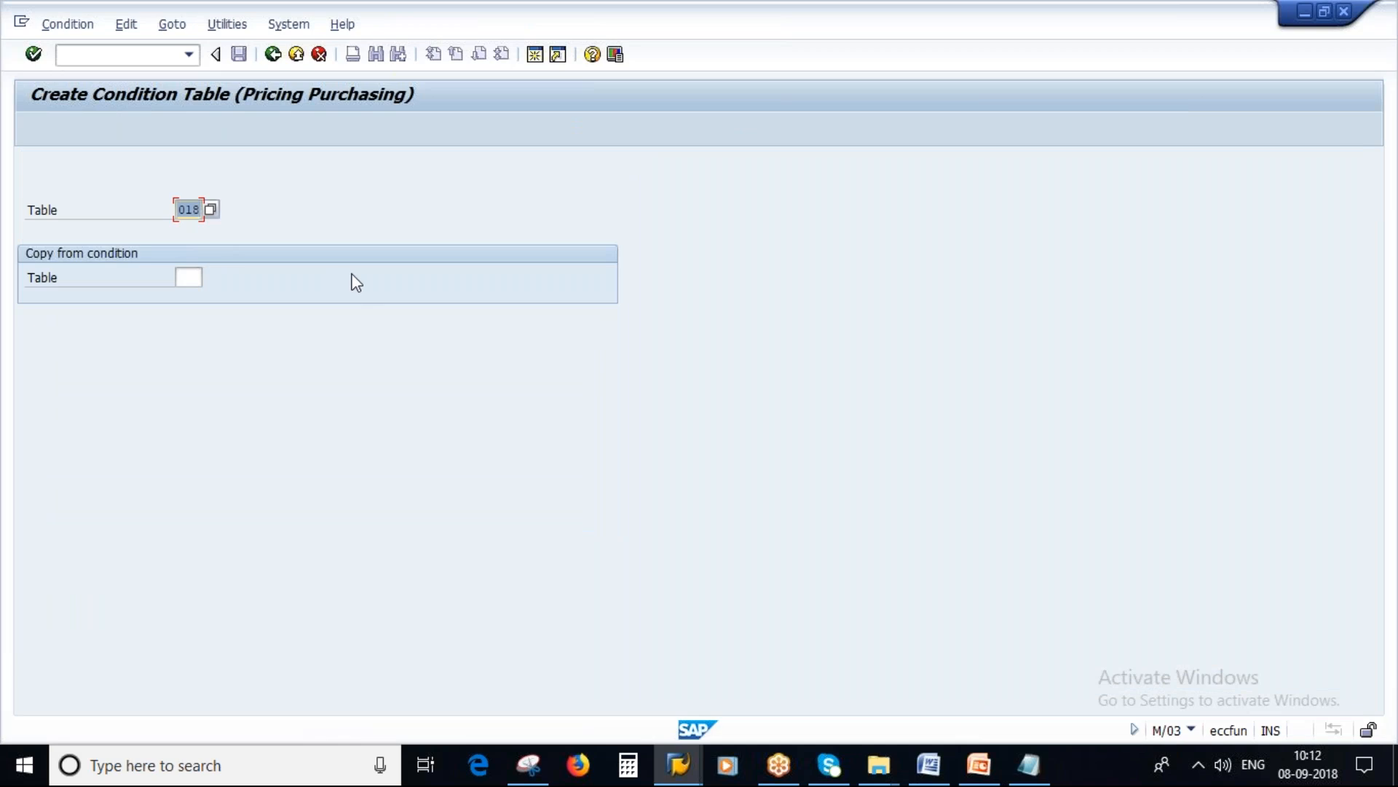
# Step: Switch to Notepad and replace A017 in the Condition table line with the leading digit 9
pyautogui.click(1029, 765)
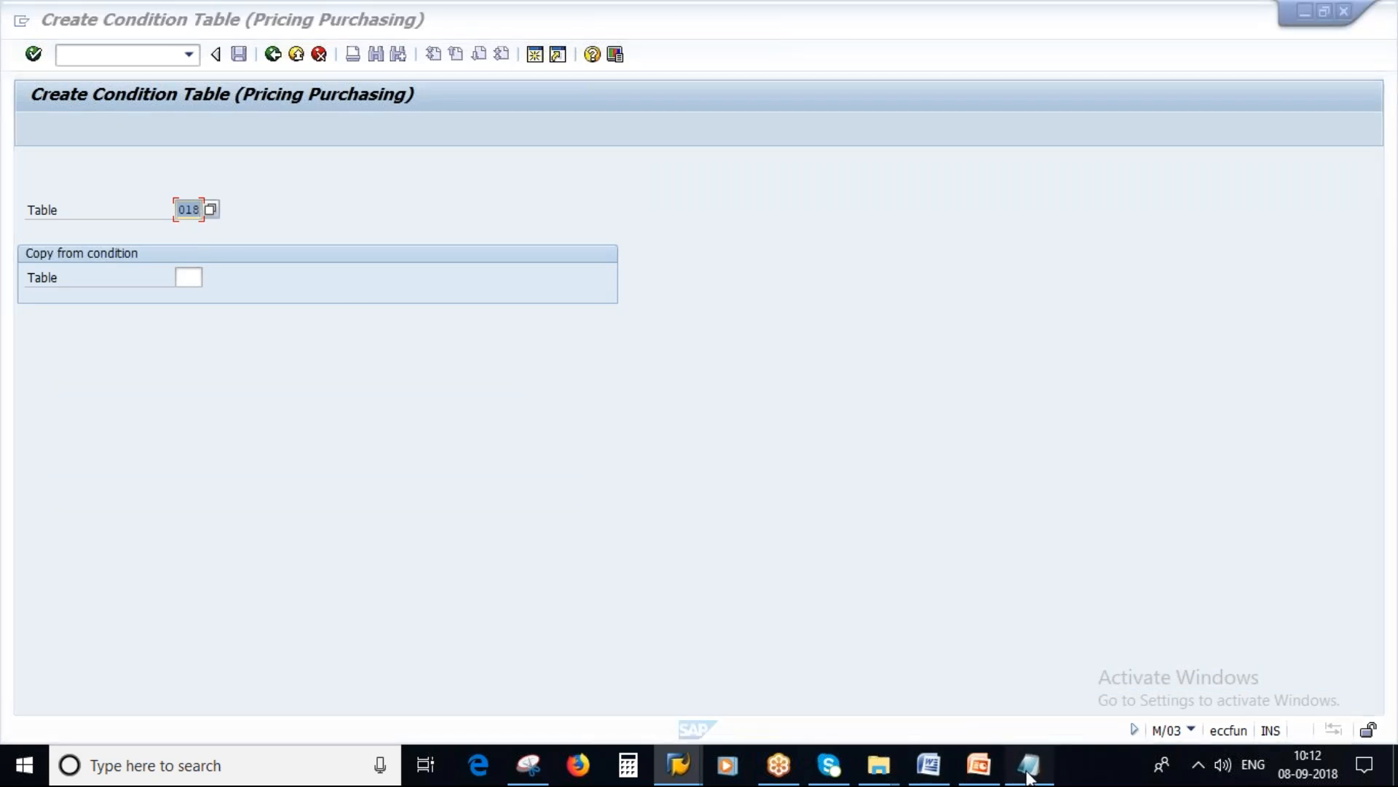
pyautogui.click(888, 397)
pyautogui.press('BackSpace')
pyautogui.press('BackSpace')
pyautogui.press('BackSpace')
pyautogui.press('BackSpace')
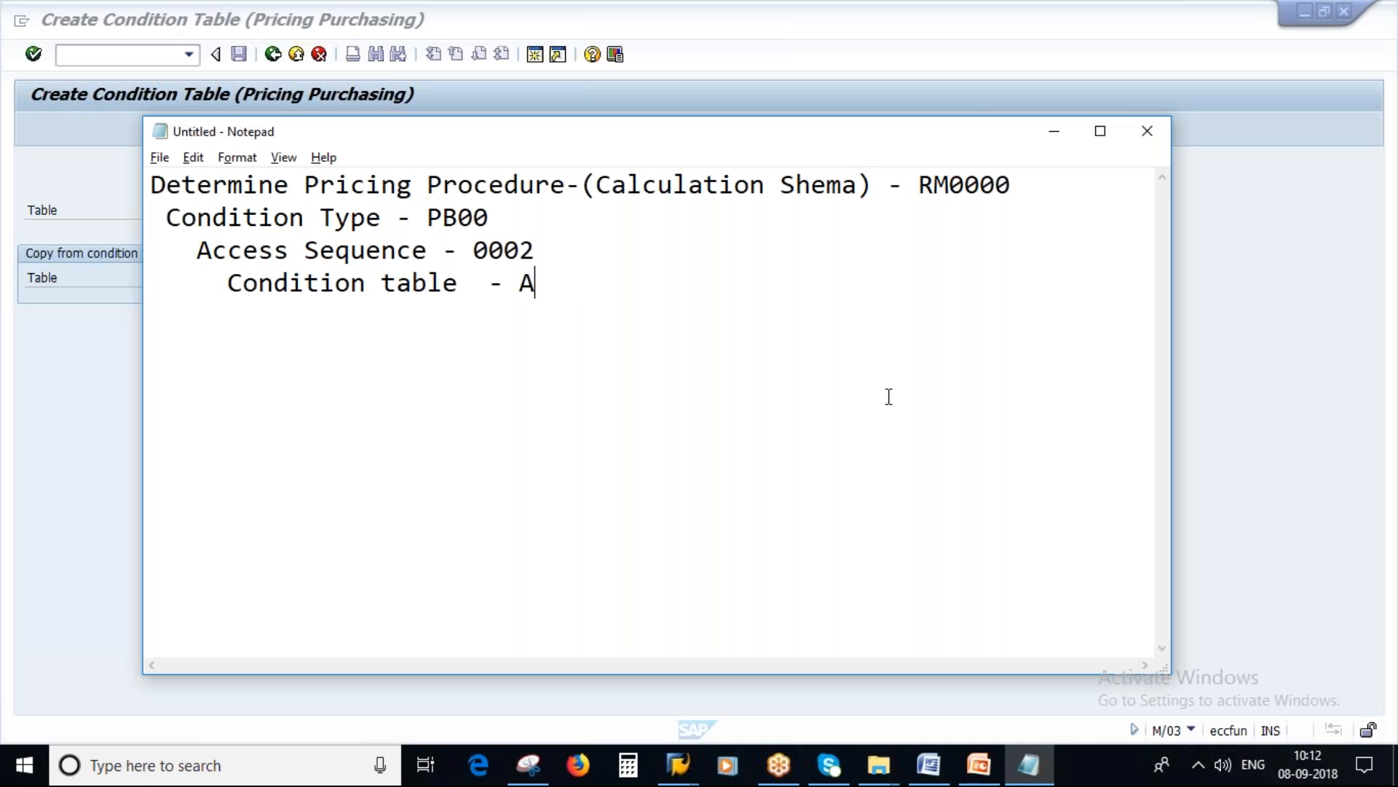
pyautogui.write('9')
# Step: Return to SAP and examine the numbers at the end of the value list of existing condition tables
pyautogui.hotkey('alt', 'Tab')
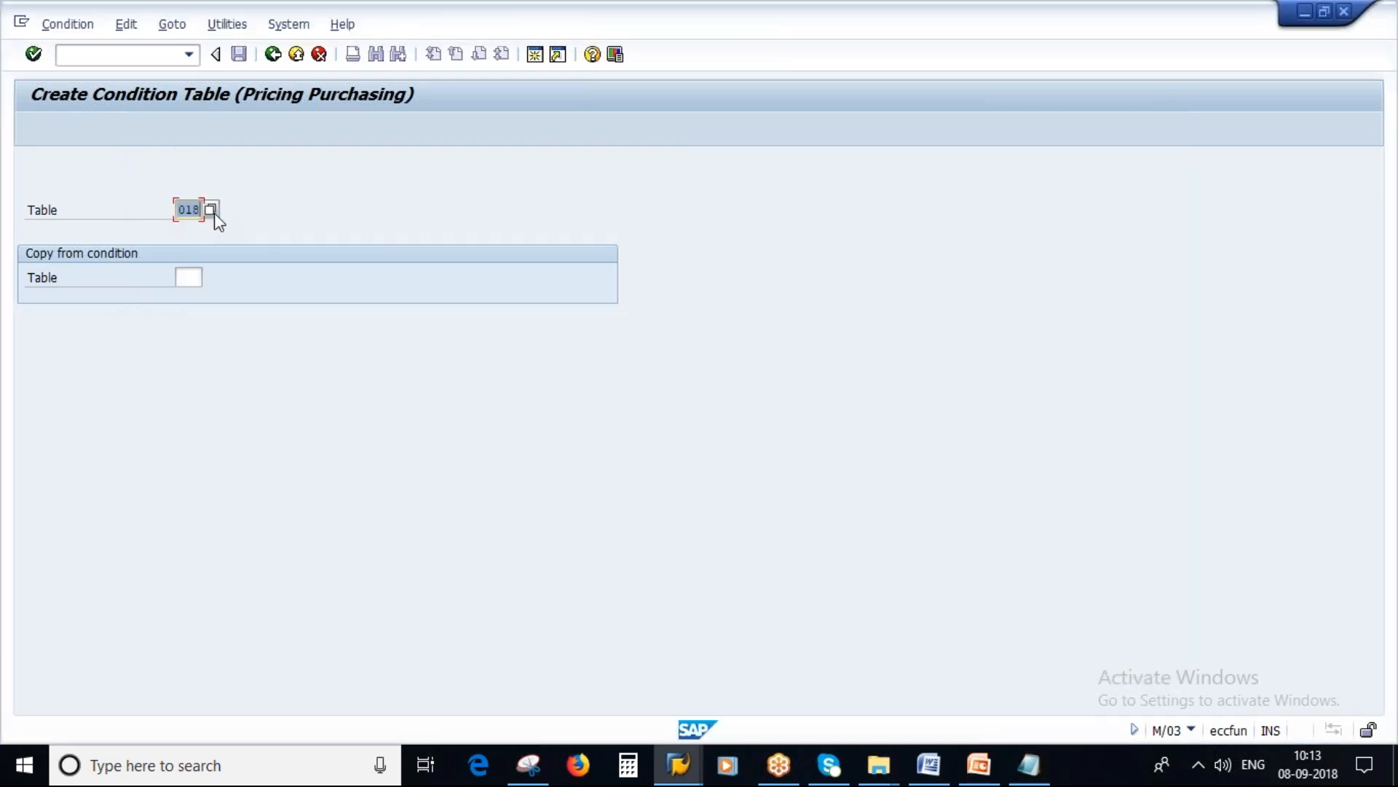
pyautogui.click(213, 210)
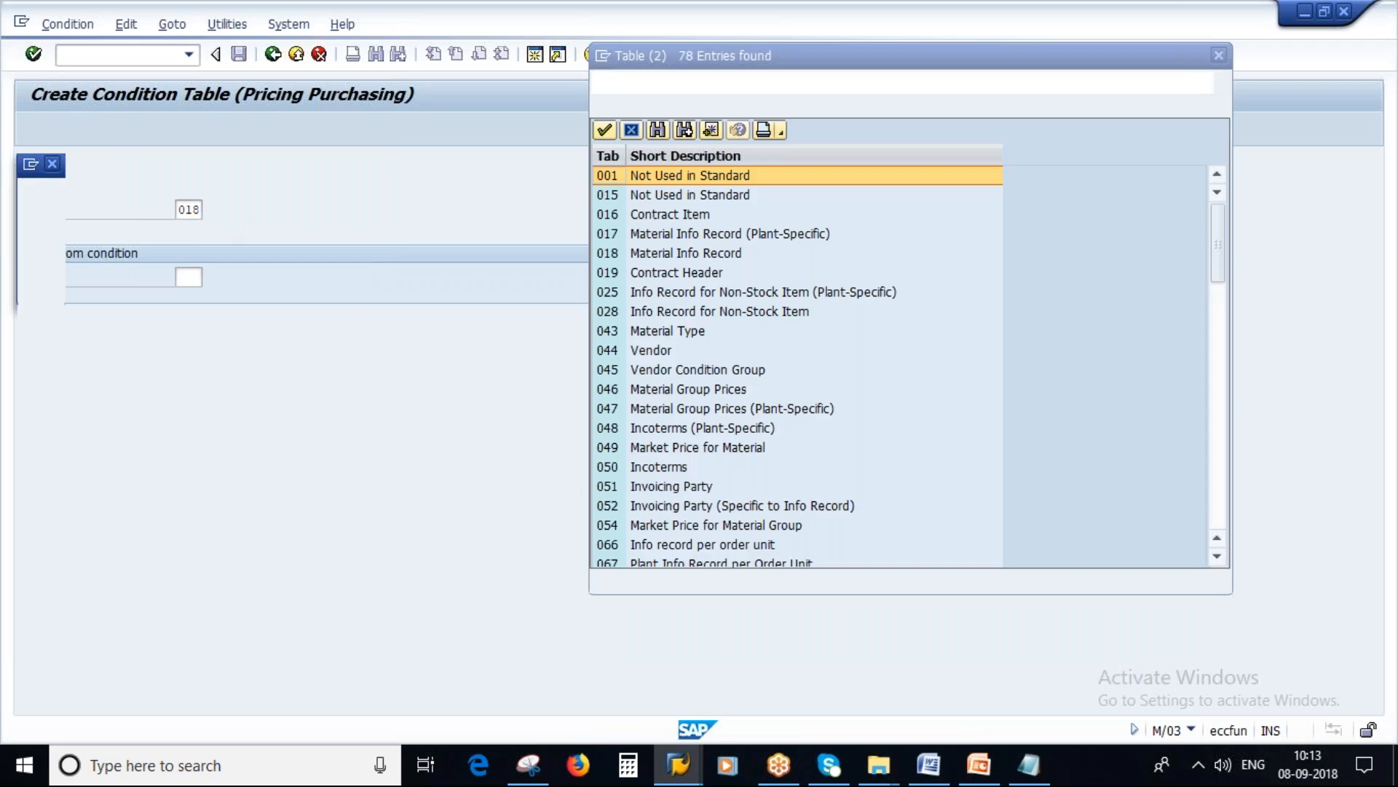
pyautogui.scroll(-10, 787, 490)
pyautogui.scroll(-5, 786, 490)
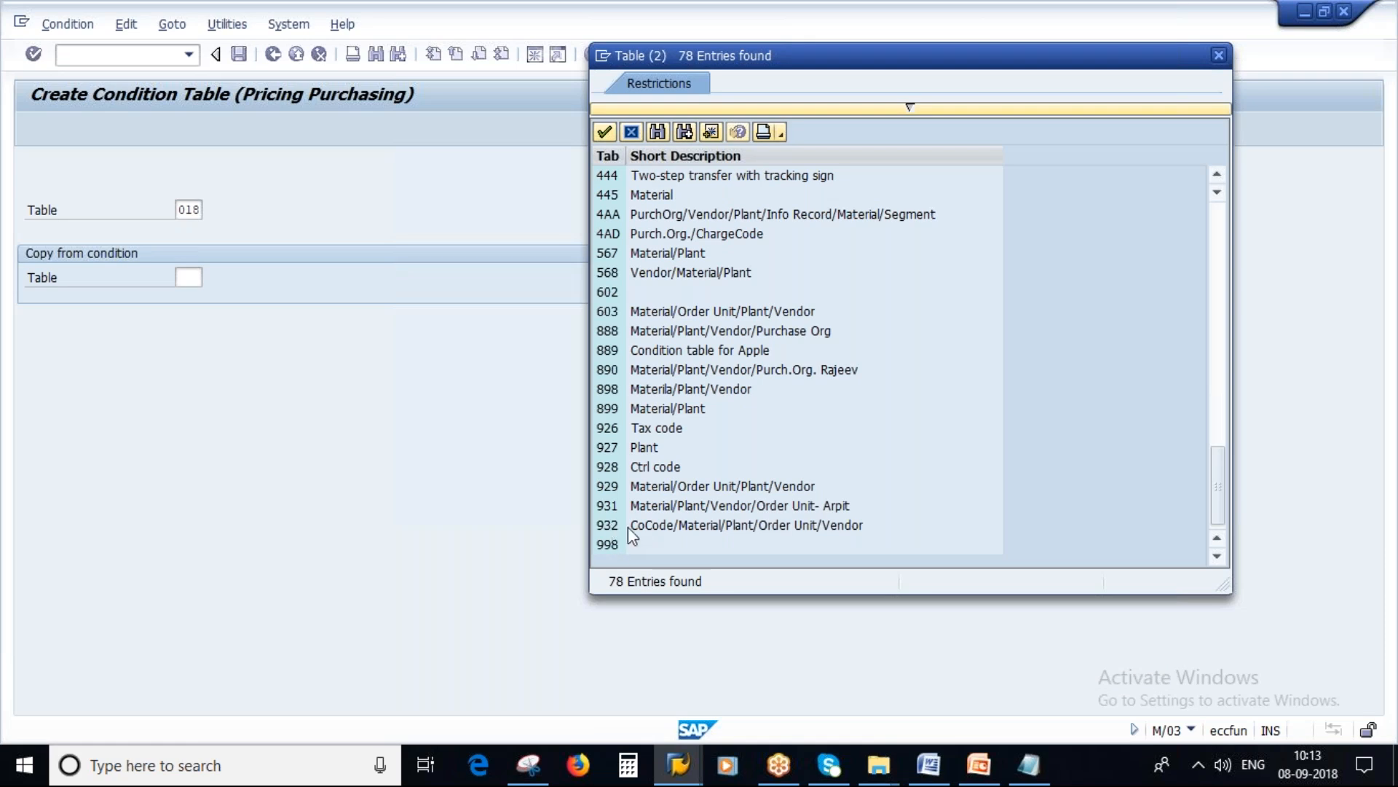
# Step: Switch to Notepad, complete the condition table number as 933, and start a parenthesised description with "Vendor"
pyautogui.hotkey('alt', 'Tab')
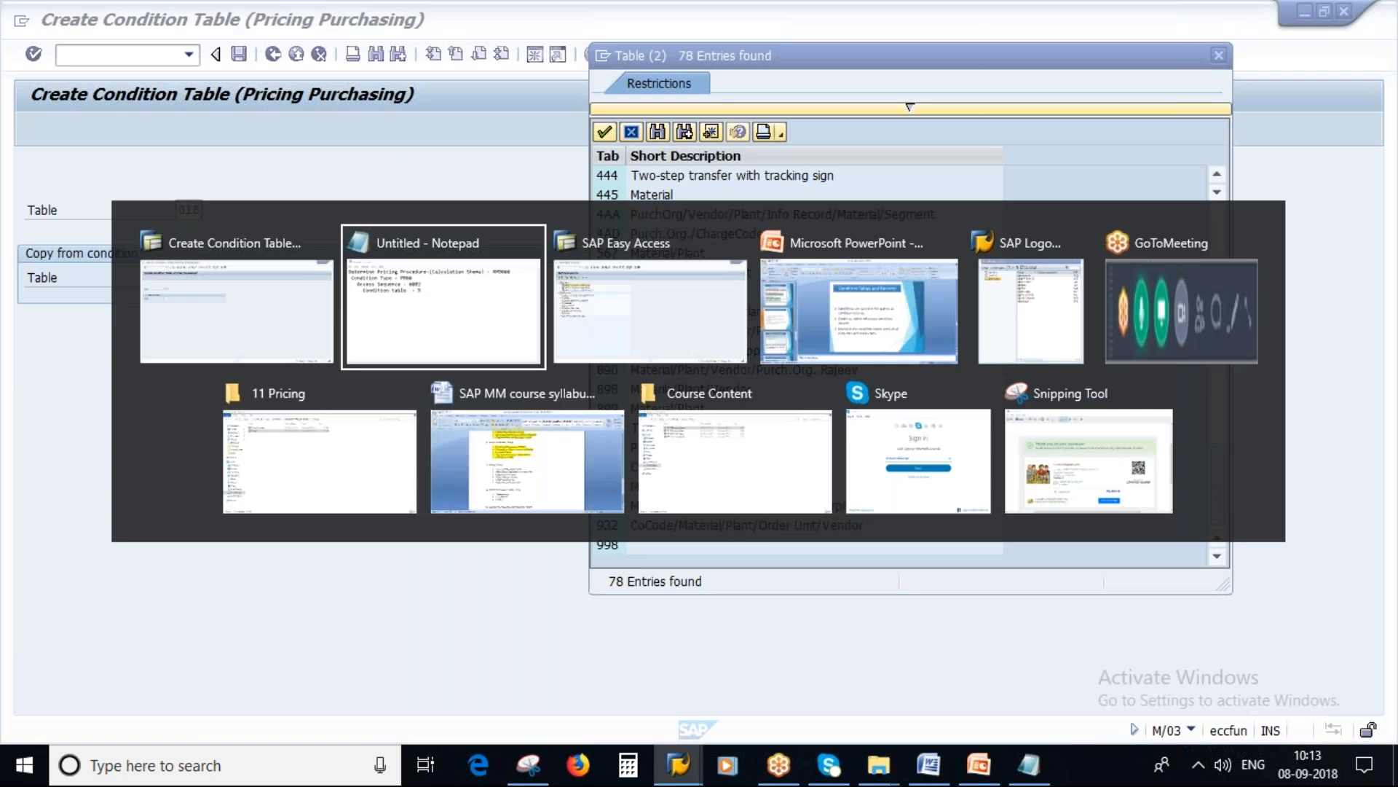
pyautogui.write('33 (')
pyautogui.press('capslock')
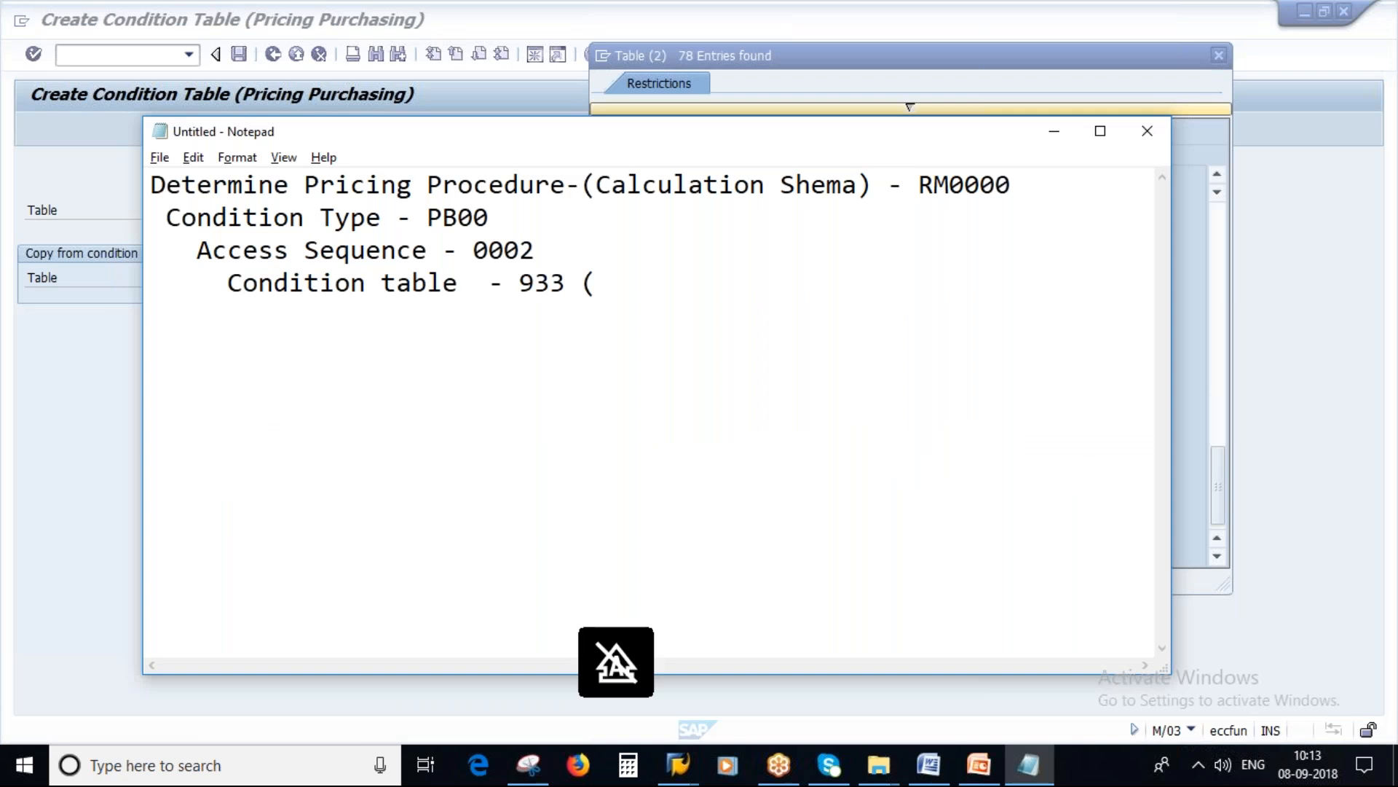
pyautogui.write('V')
pyautogui.press('capslock')
pyautogui.write('endror')
pyautogui.press('BackSpace')
pyautogui.press('BackSpace')
pyautogui.press('BackSpace')
pyautogui.write('or')
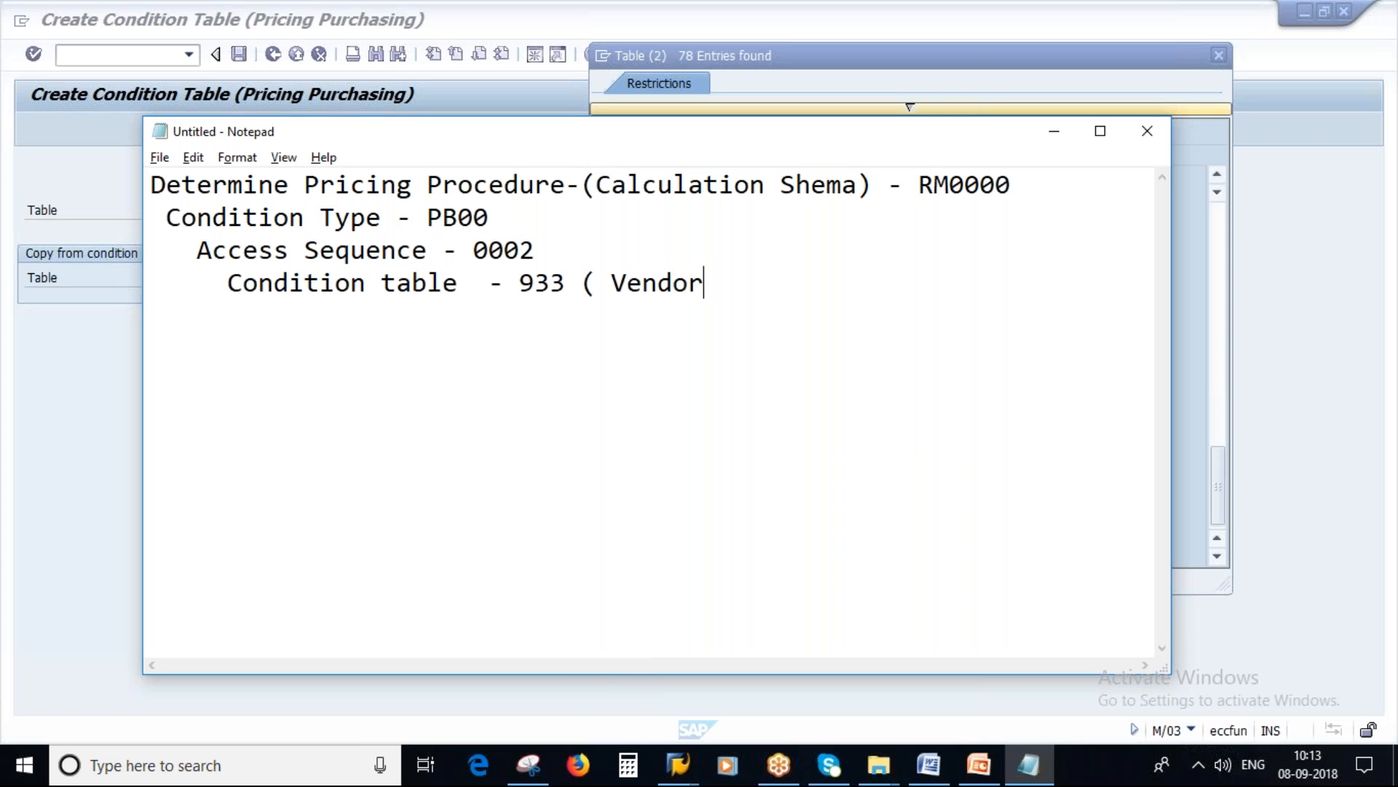
# Step: Complete the condition table description as "(Vendor/plant)", removing the space after the opening parenthesis
pyautogui.press('capslock')
pyautogui.write('/')
pyautogui.press('capslock')
pyautogui.write('p')
pyautogui.press('capslock')
pyautogui.write('LAN')
pyautogui.press('BackSpace')
pyautogui.press('BackSpace')
pyautogui.press('BackSpace')
pyautogui.press('BackSpace')
pyautogui.press('capslock')
pyautogui.write('plant)')
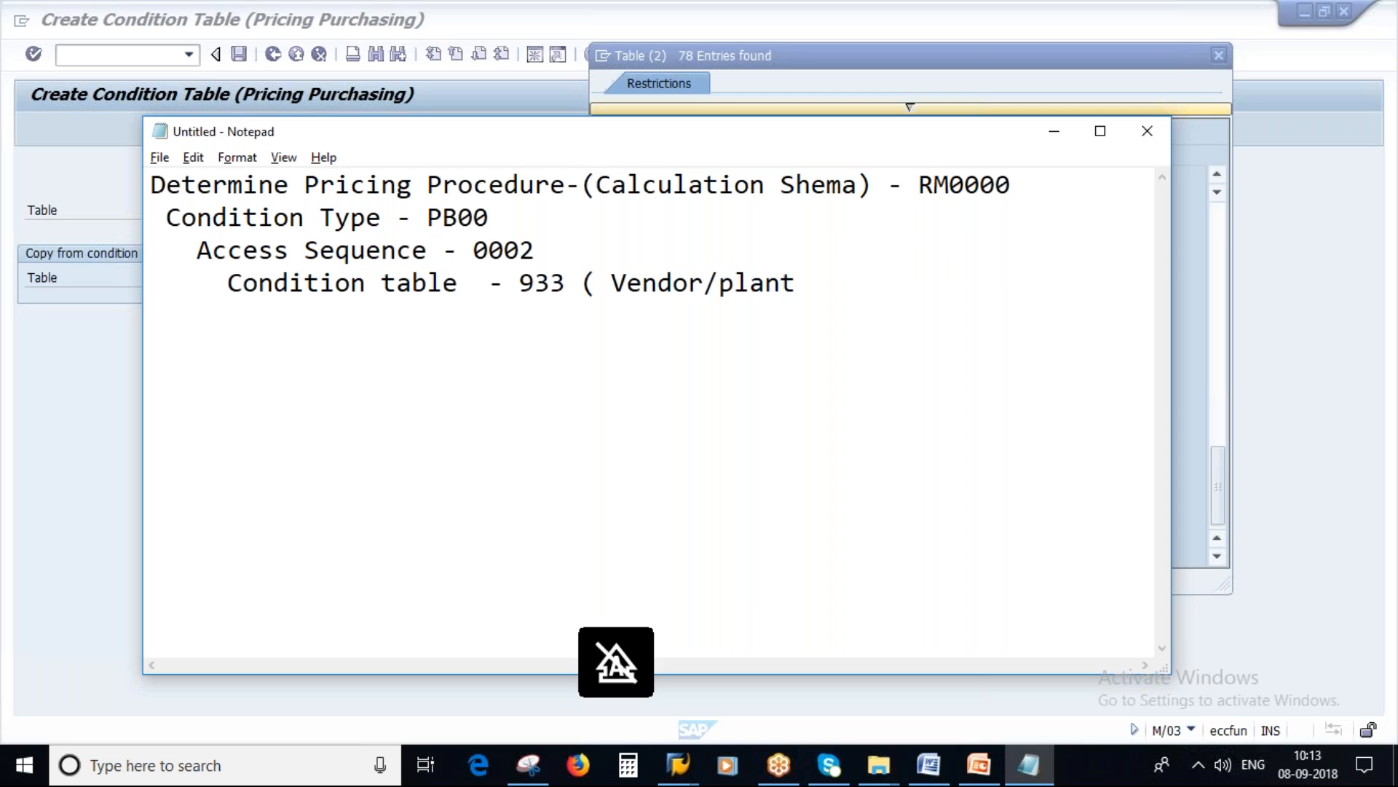
pyautogui.press('Left')
pyautogui.press('Left')
pyautogui.press('Left')
pyautogui.press('Left')
pyautogui.press('Left')
pyautogui.press('Left')
pyautogui.press('Left')
pyautogui.press('Left')
pyautogui.press('Left')
pyautogui.press('Left')
pyautogui.press('Left')
pyautogui.press('Left')
pyautogui.press('Left')
pyautogui.press('Left')
pyautogui.press('Delete')
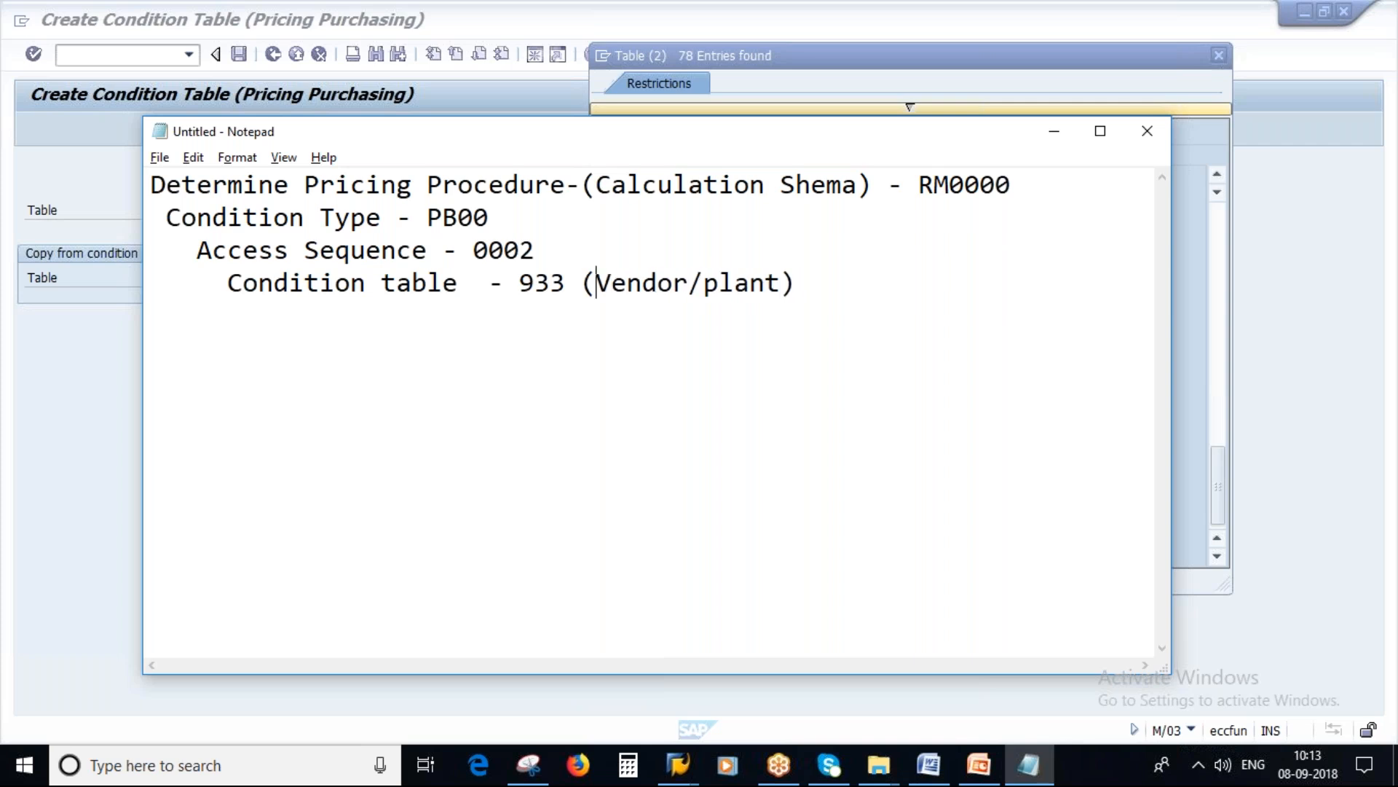
# Step: Return to SAP, close the value list, and try to create condition table 933
pyautogui.hotkey('alt', 'Tab')
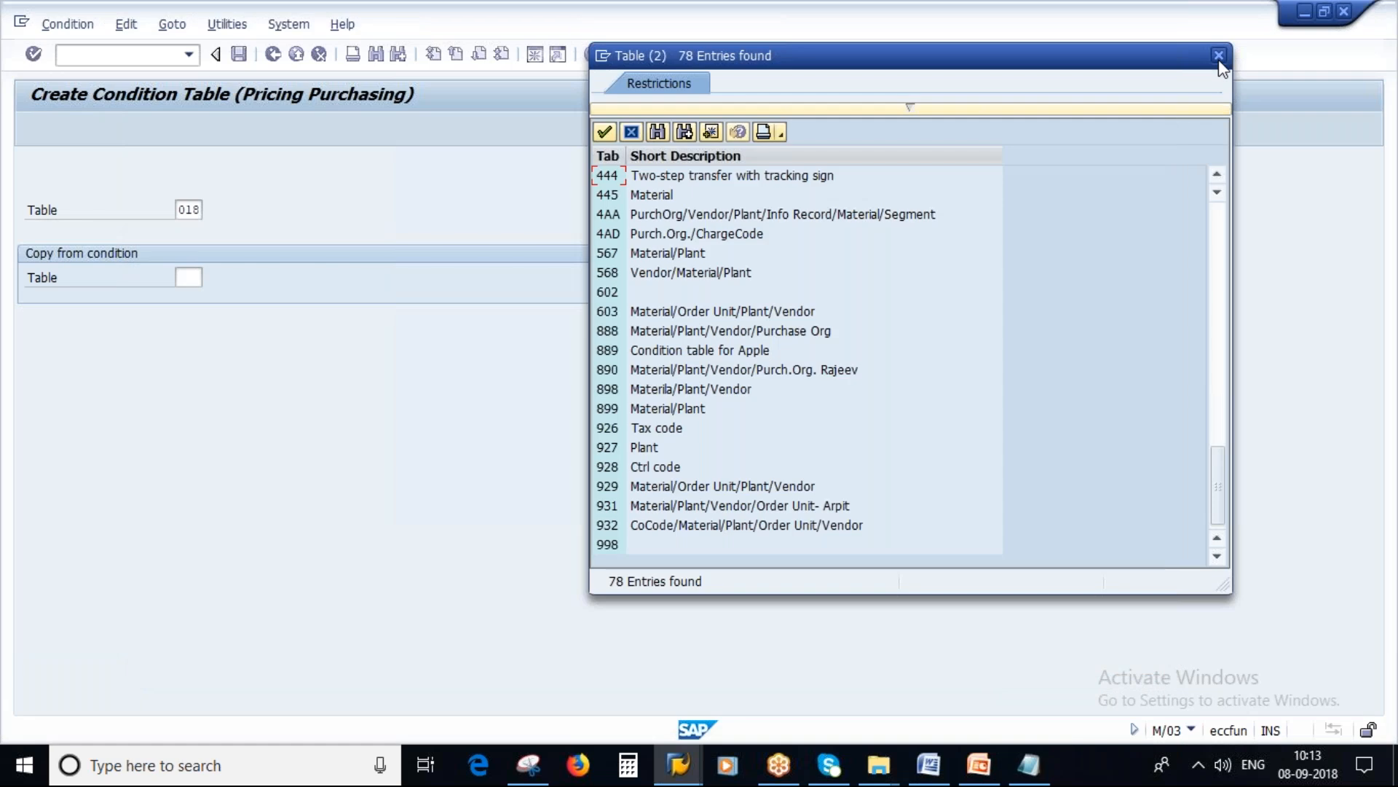
pyautogui.click(1218, 56)
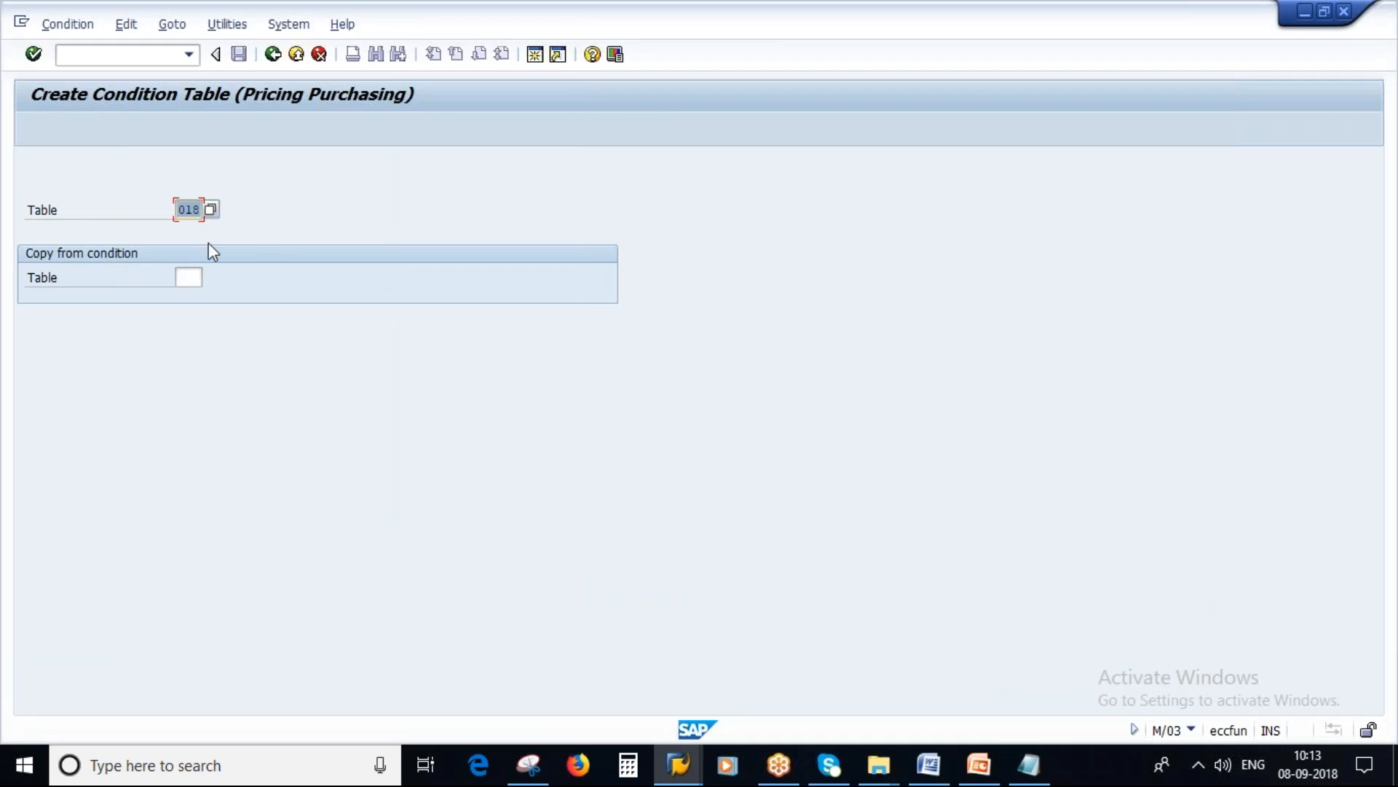
pyautogui.write('933')
pyautogui.press('Return')
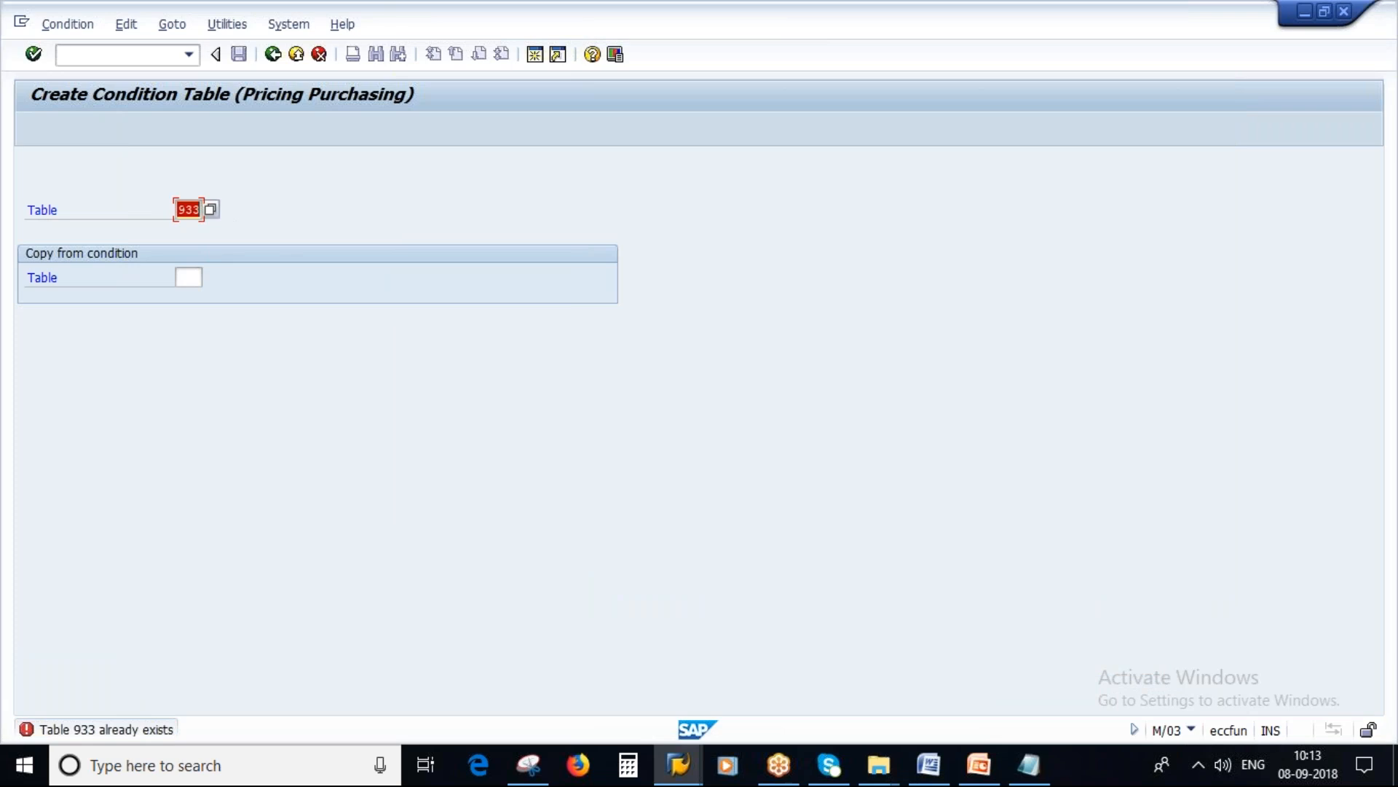
# Step: Recheck the end of the value list of existing condition tables for an unused number, closing it when done
pyautogui.press('F4')
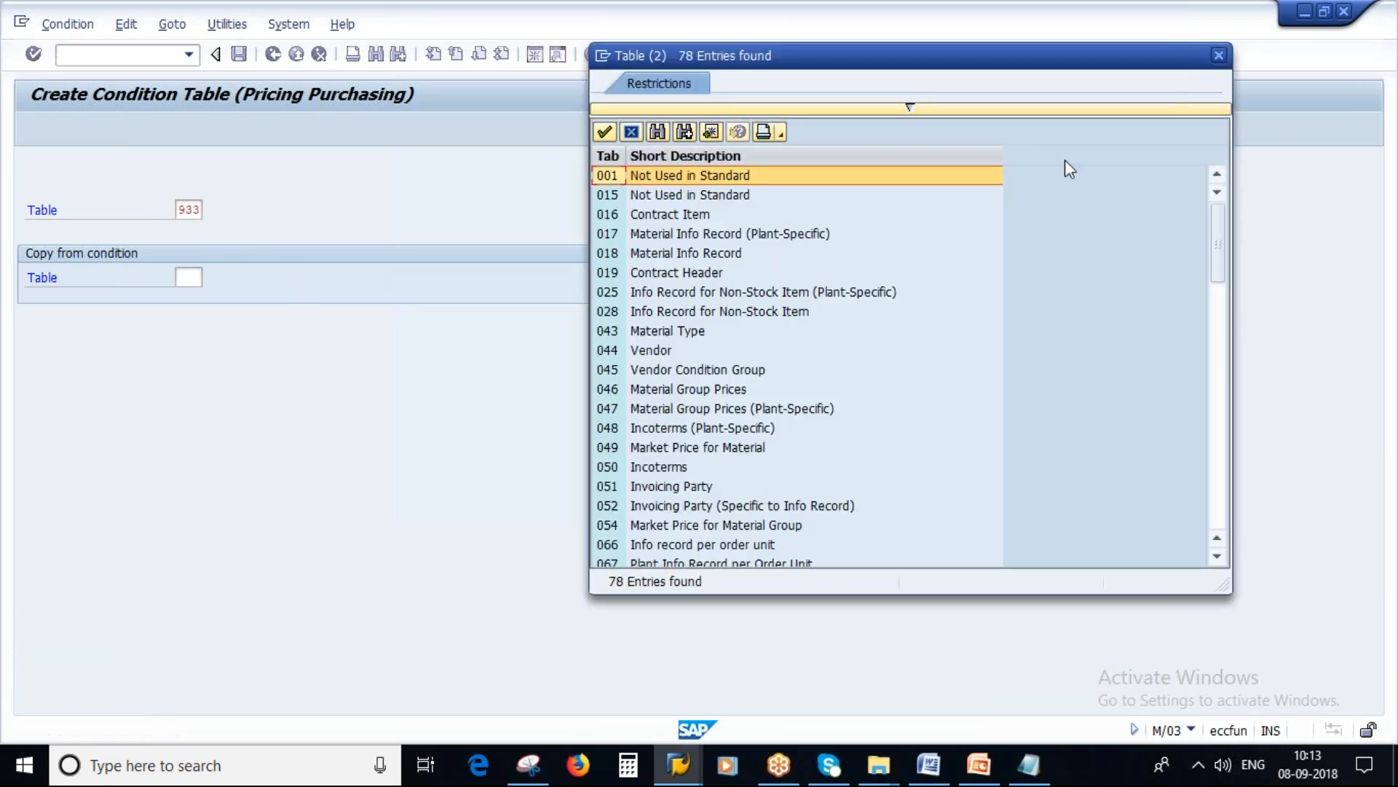
pyautogui.scroll(-10, 961, 488)
pyautogui.scroll(-12, 963, 493)
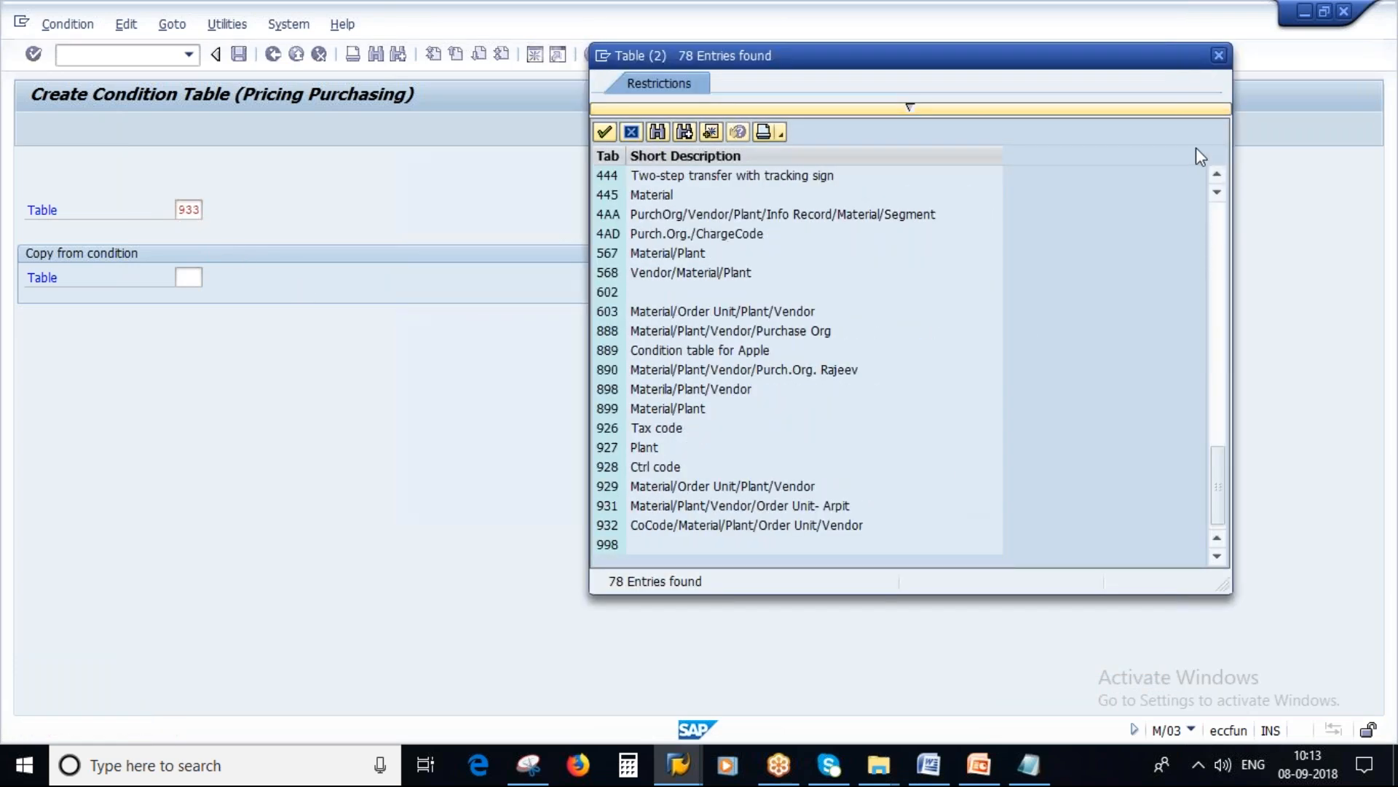
pyautogui.click(1219, 55)
# Step: Try to create the condition table with number 995, and with number 990 as an alternative
pyautogui.write('995')
pyautogui.press('Return')
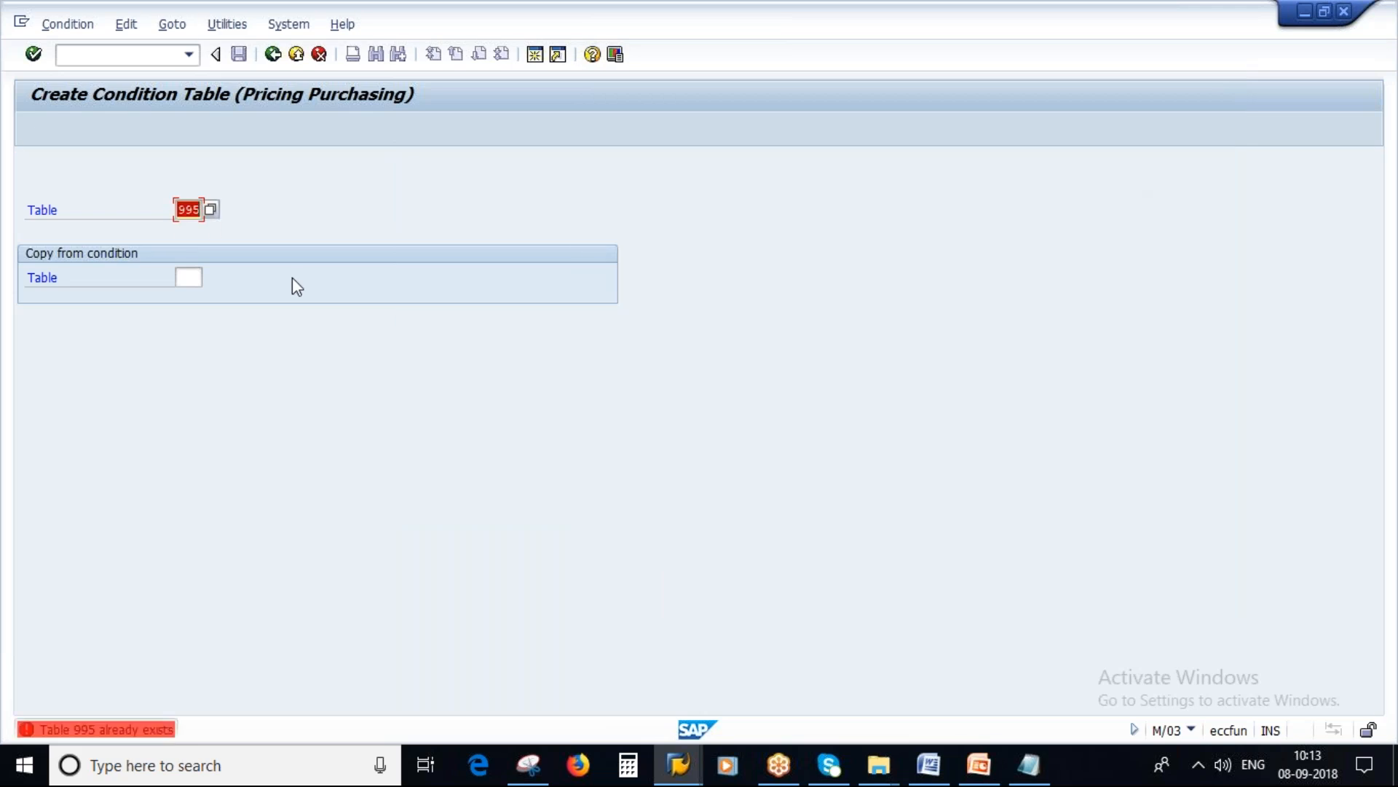
pyautogui.write('990')
pyautogui.press('Return')
# Step: Compare the 900-range entries in the condition table value list with the notes, and close the list
pyautogui.click(210, 213)
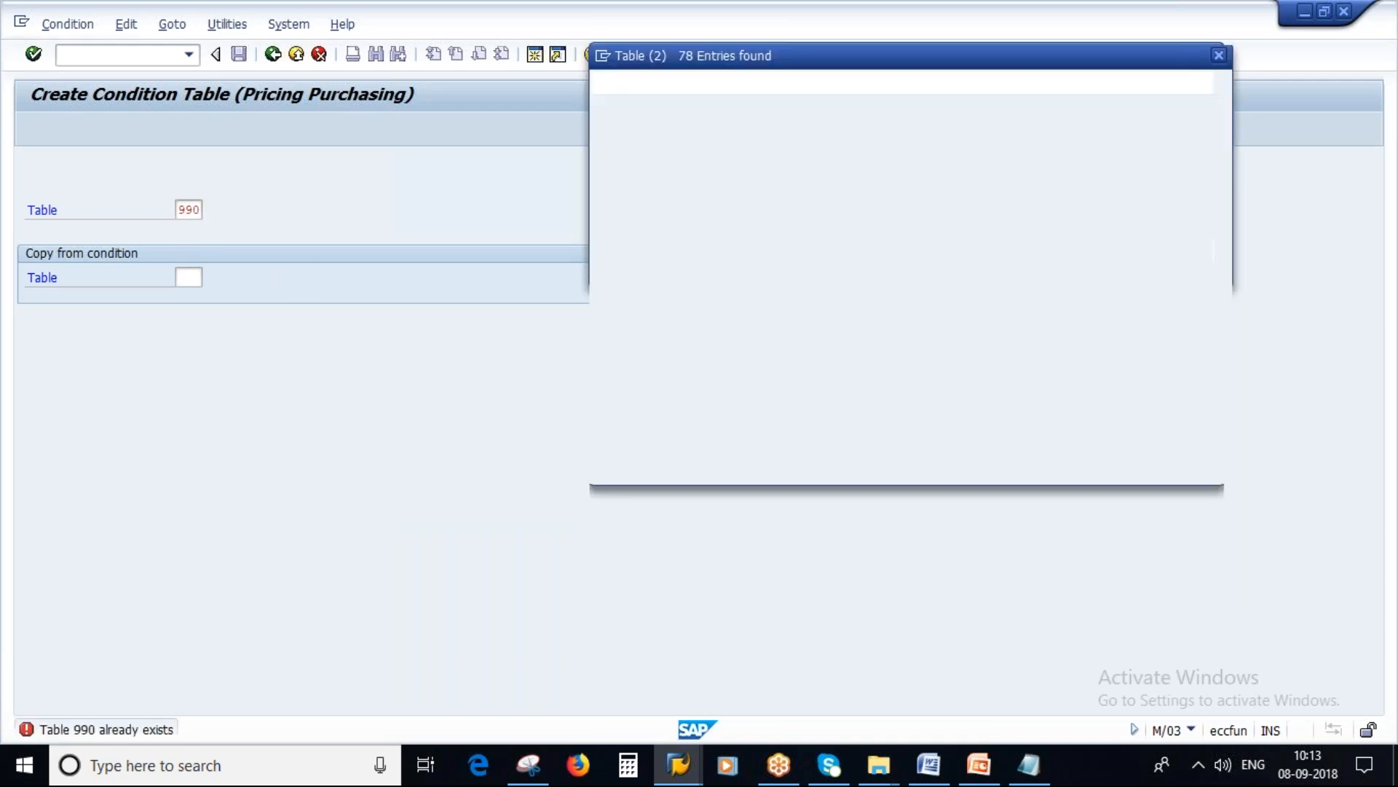
pyautogui.scroll(-15, 762, 464)
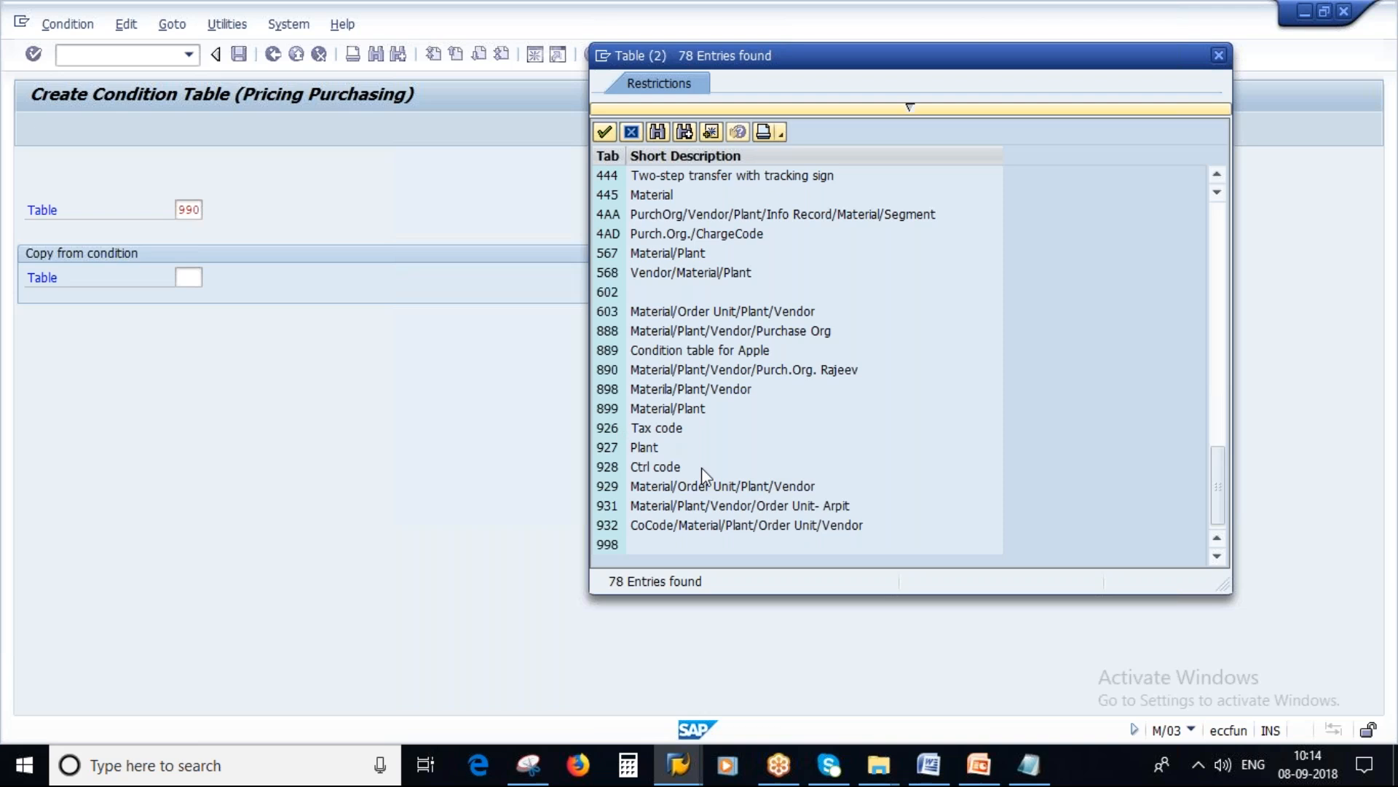
pyautogui.hotkey('alt', 'Tab')
pyautogui.click(1033, 127)
pyautogui.click(1219, 56)
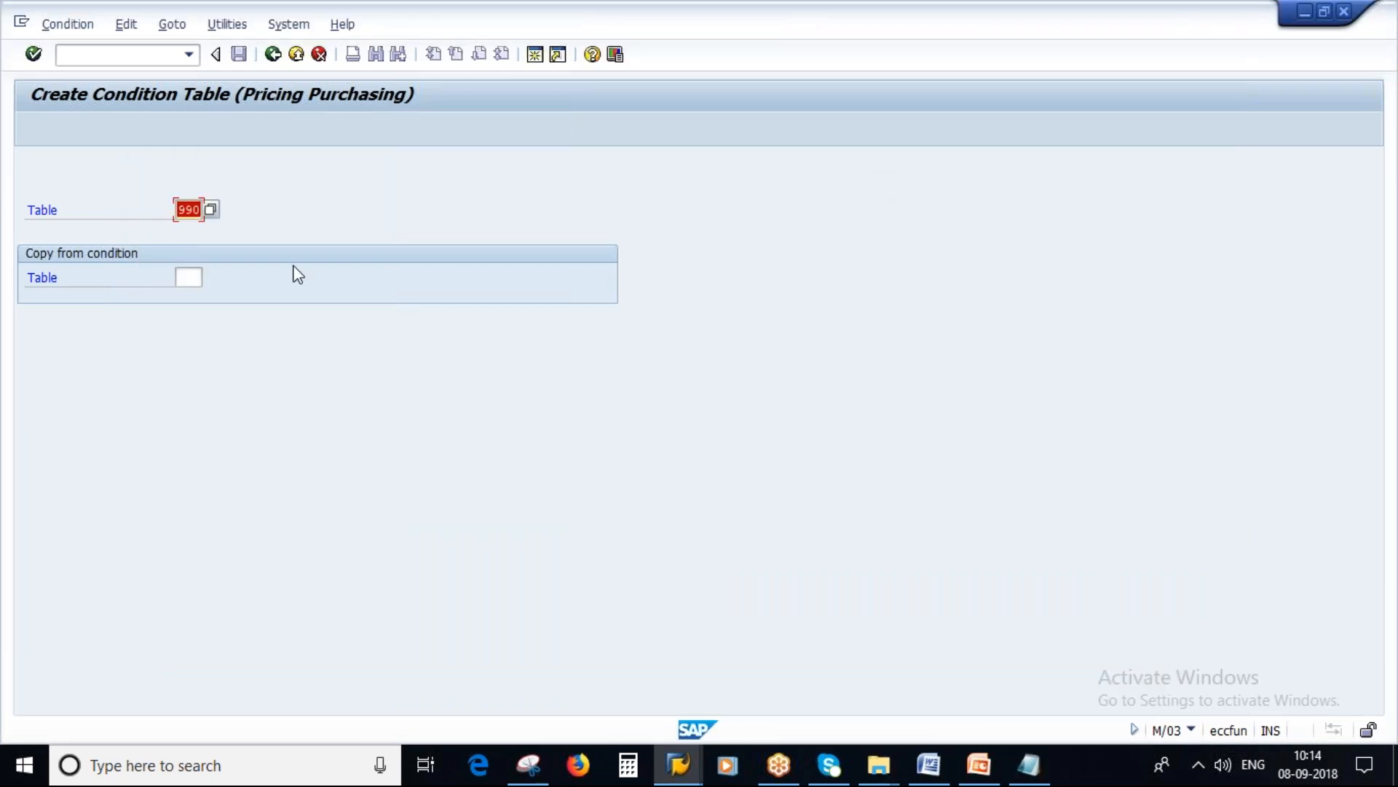
# Step: Try to create condition table 901, and go back to the Maintain Condition Table activity selection
pyautogui.write('901')
pyautogui.press('Return')
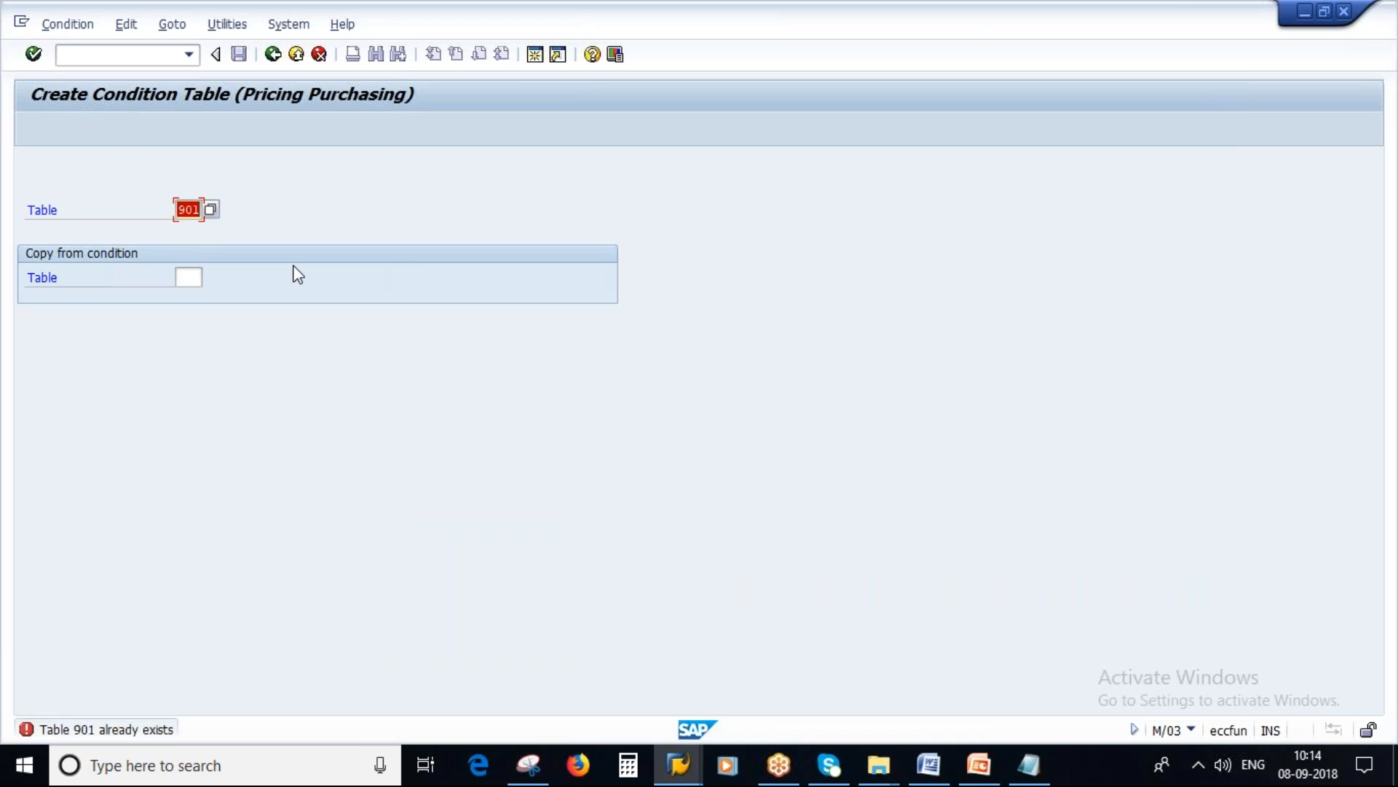
pyautogui.click(272, 55)
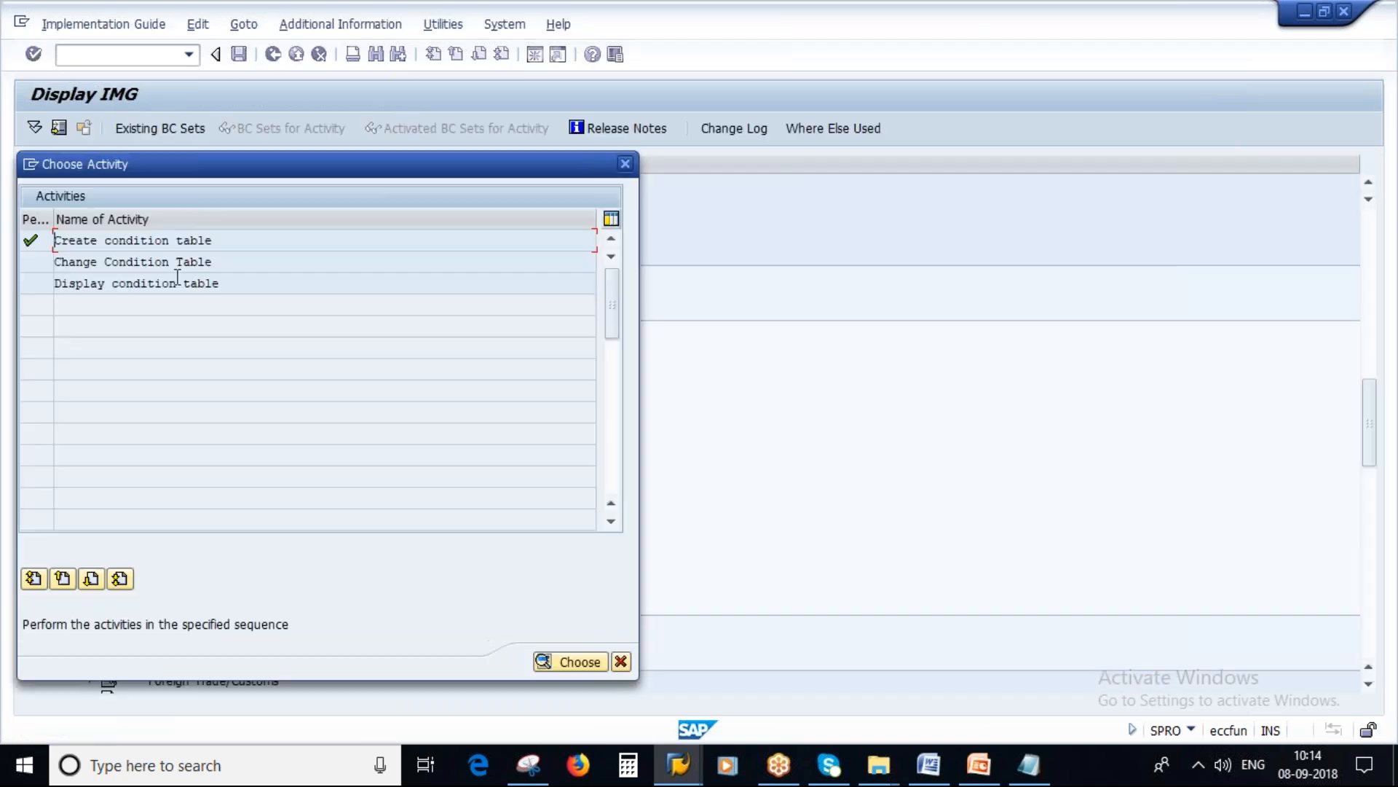
# Step: Open the Display condition table activity and search its Table value list with no maximum number of hits
pyautogui.doubleClick(137, 284)
pyautogui.click(214, 209)
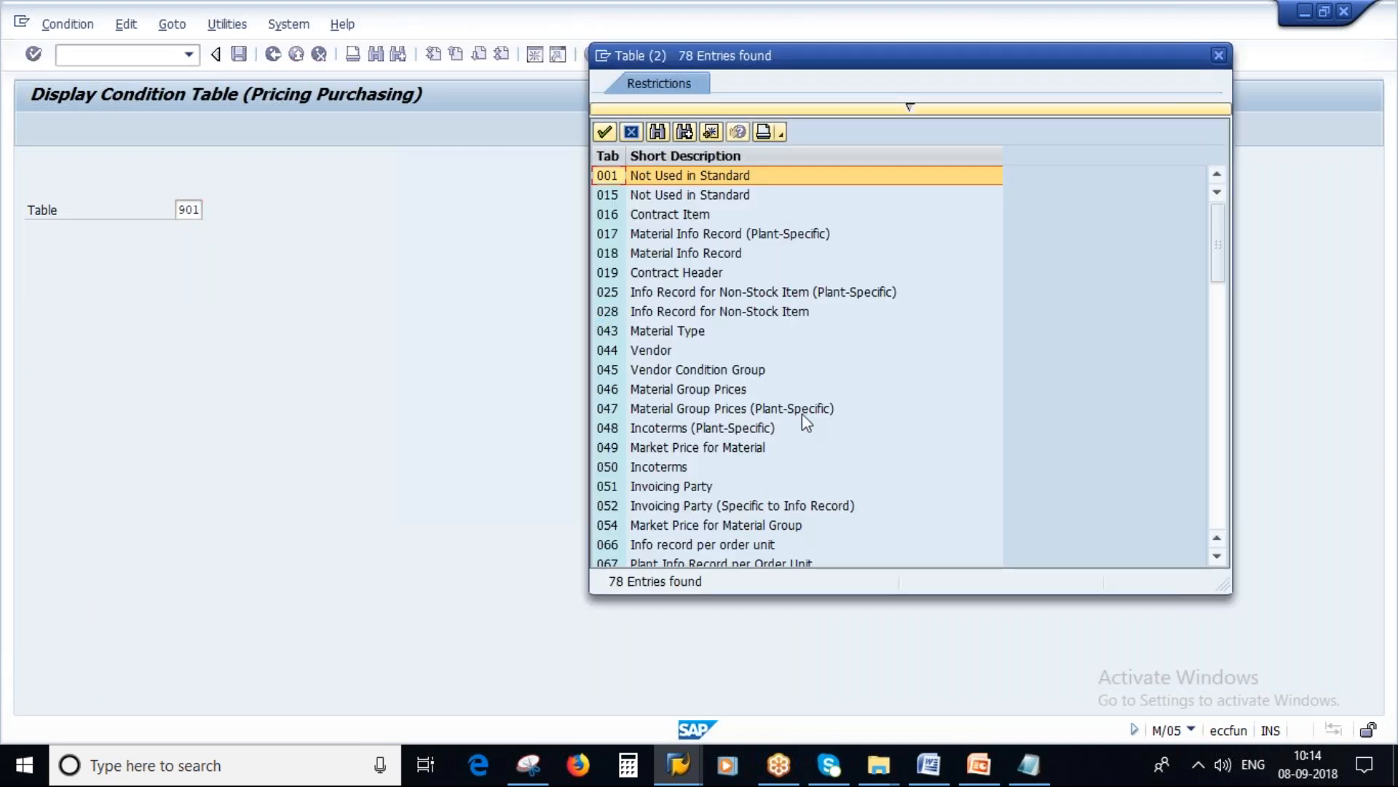
pyautogui.click(910, 109)
pyautogui.doubleClick(792, 206)
pyautogui.press('BackSpace')
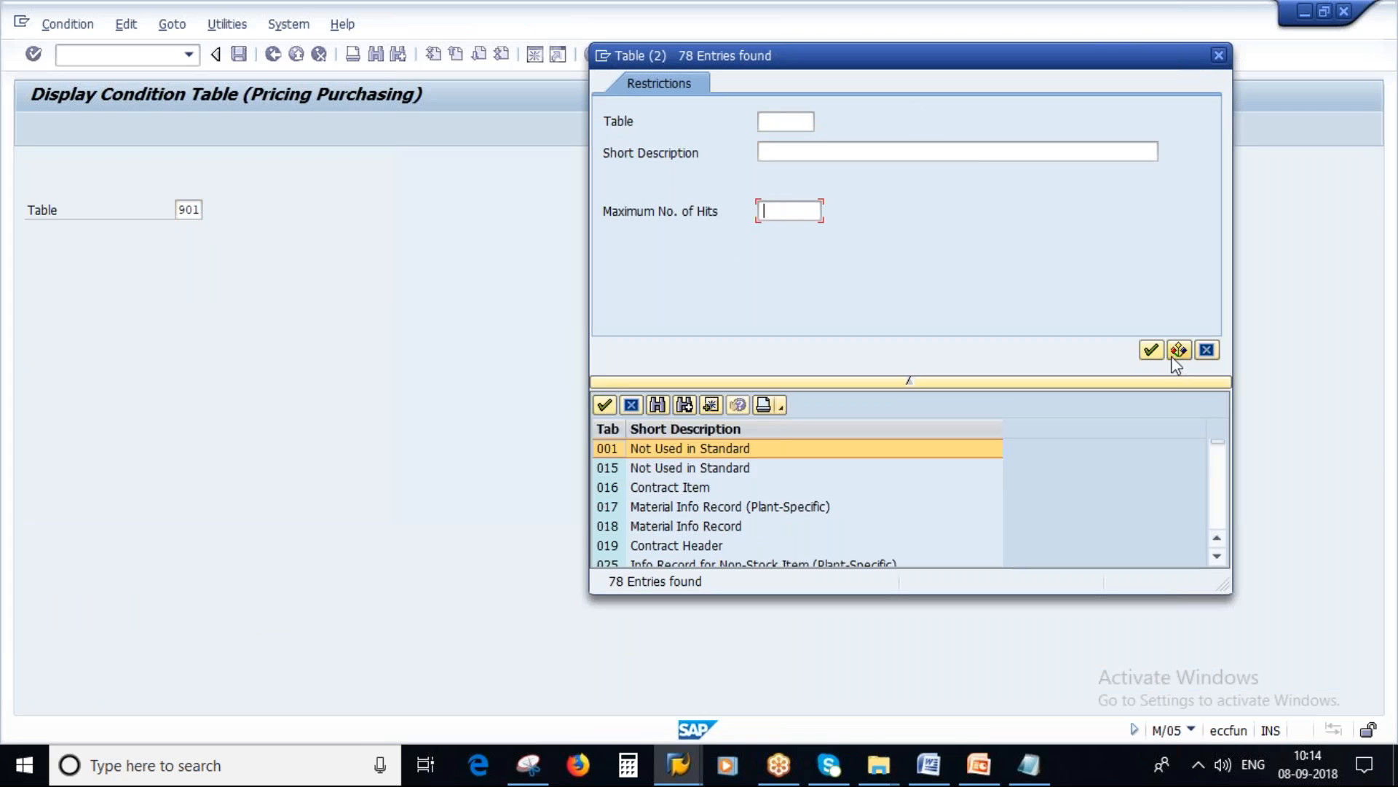
pyautogui.click(1179, 351)
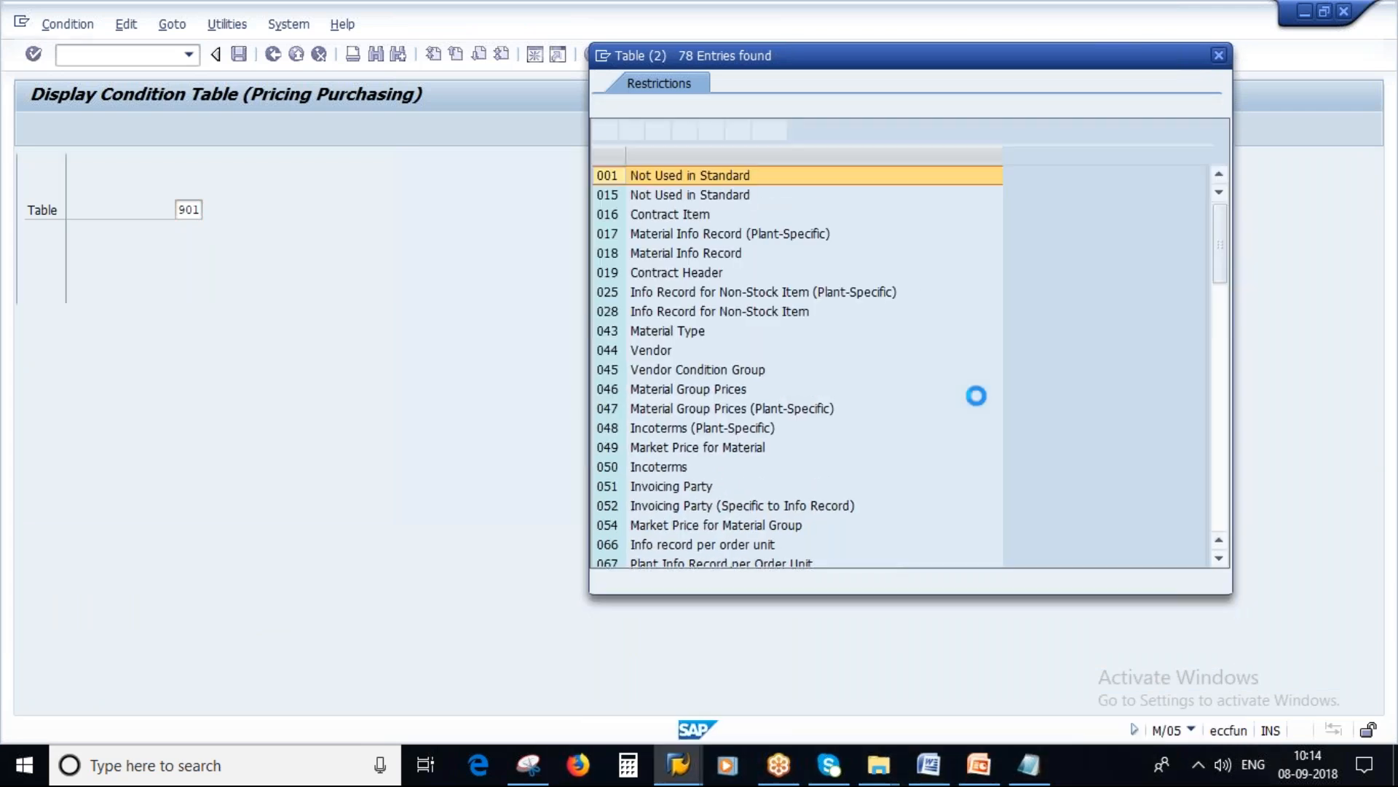
# Step: Check the highest-numbered entries in the condition table value list, close it, and go back to the activity selection
pyautogui.scroll(-5, 846, 408)
pyautogui.scroll(-10, 846, 407)
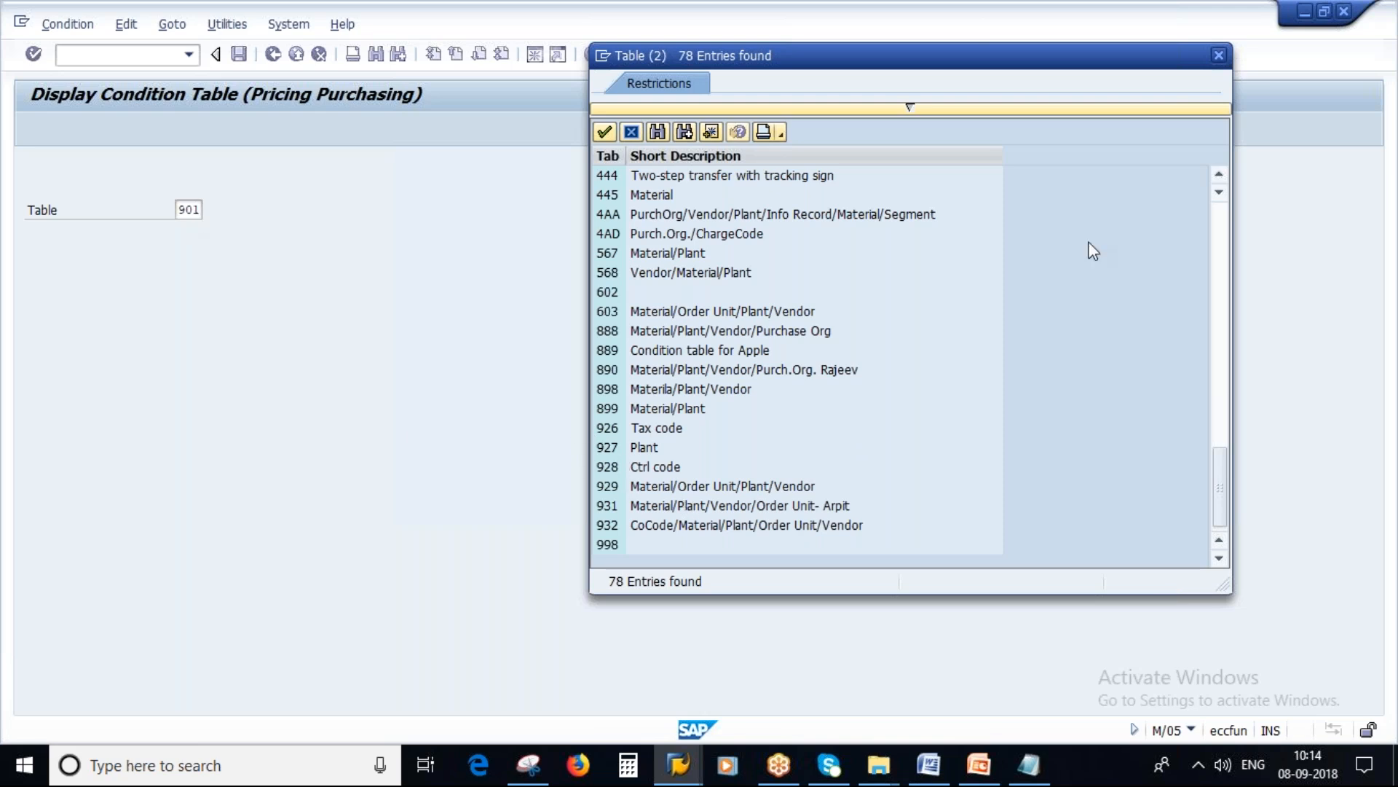
pyautogui.click(1220, 57)
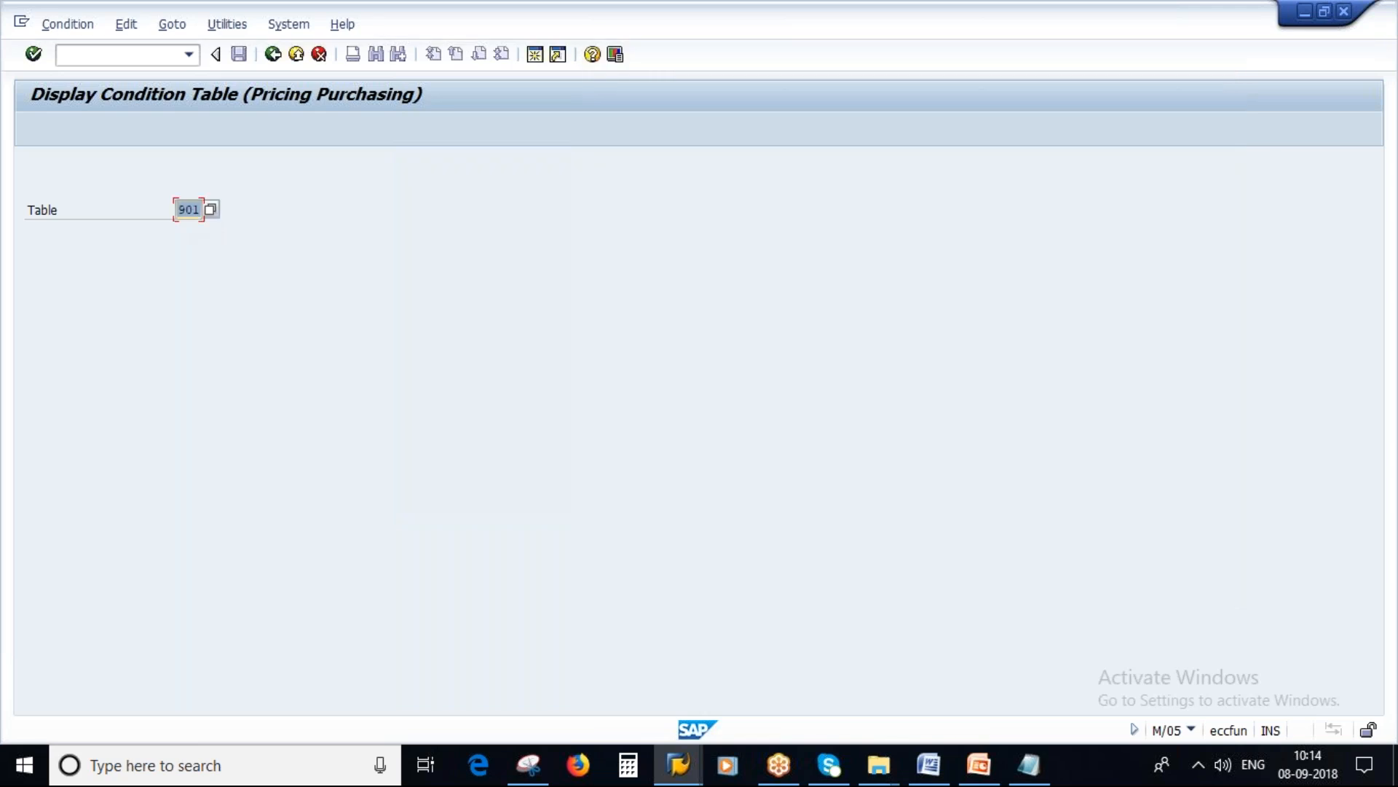
pyautogui.click(273, 54)
# Step: Open the Create condition table activity and try number 930, with number 880 as an alternative
pyautogui.doubleClick(151, 243)
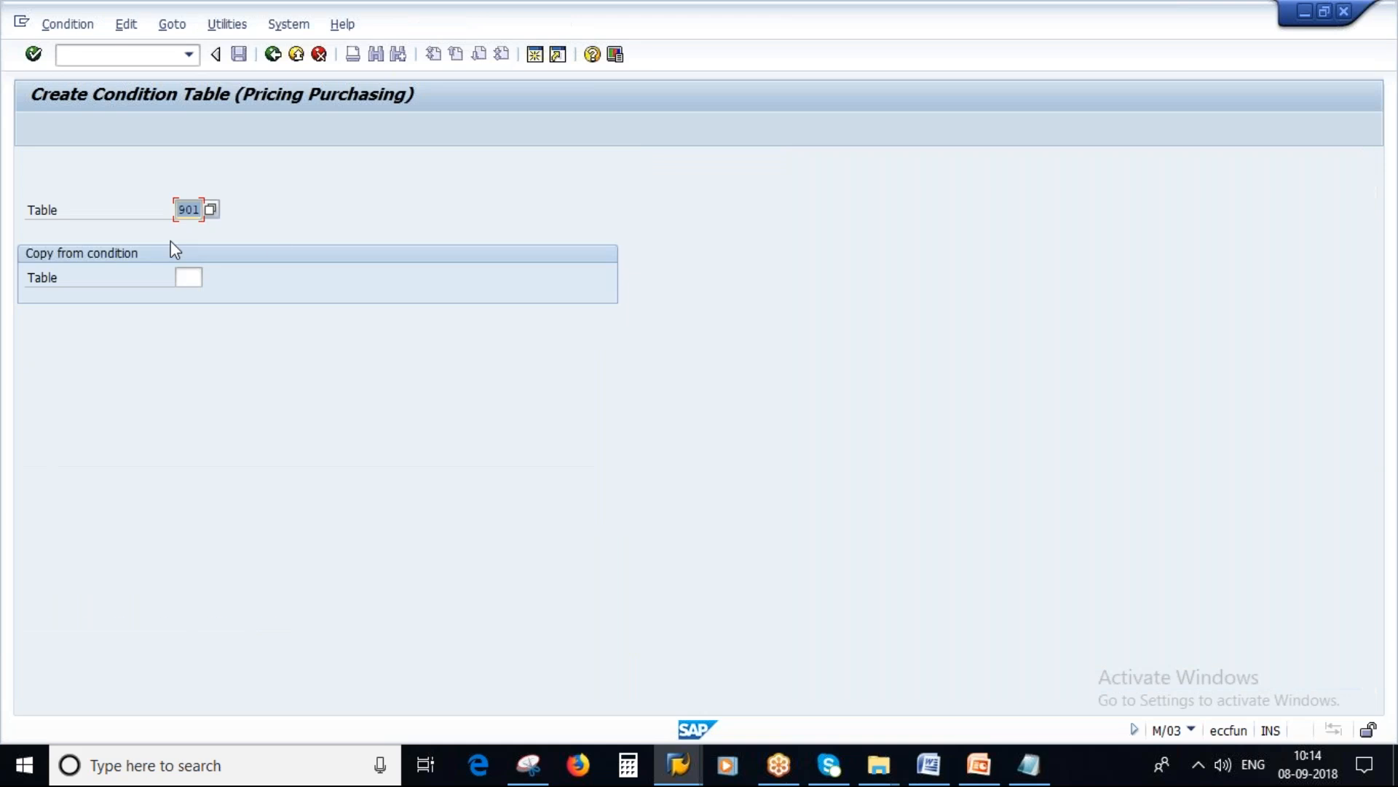
pyautogui.write('930')
pyautogui.press('Return')
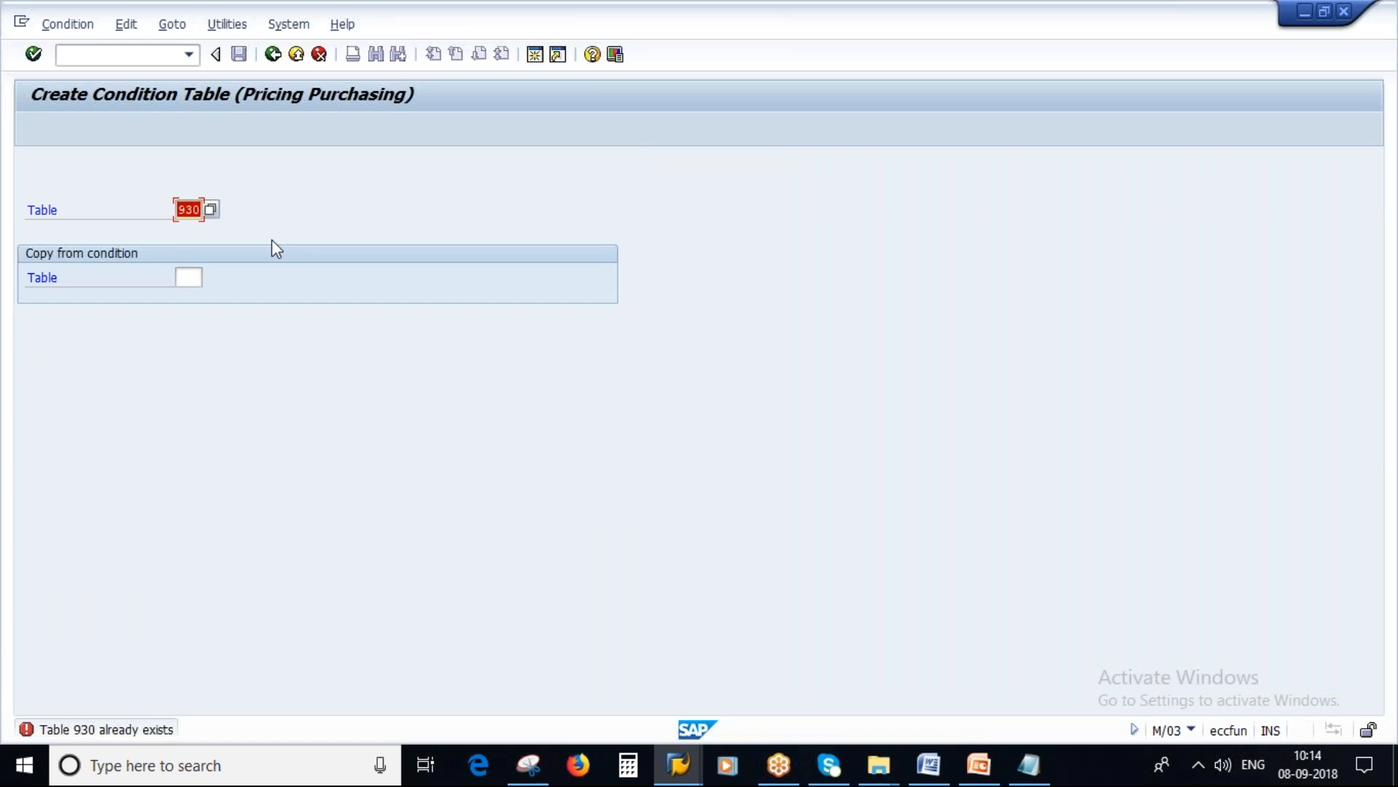
pyautogui.press('BackSpace')
pyautogui.write('880')
pyautogui.press('Return')
# Step: Check the last entries of the Table value list for used numbers, close it, and return to the activity selection
pyautogui.press('F4')
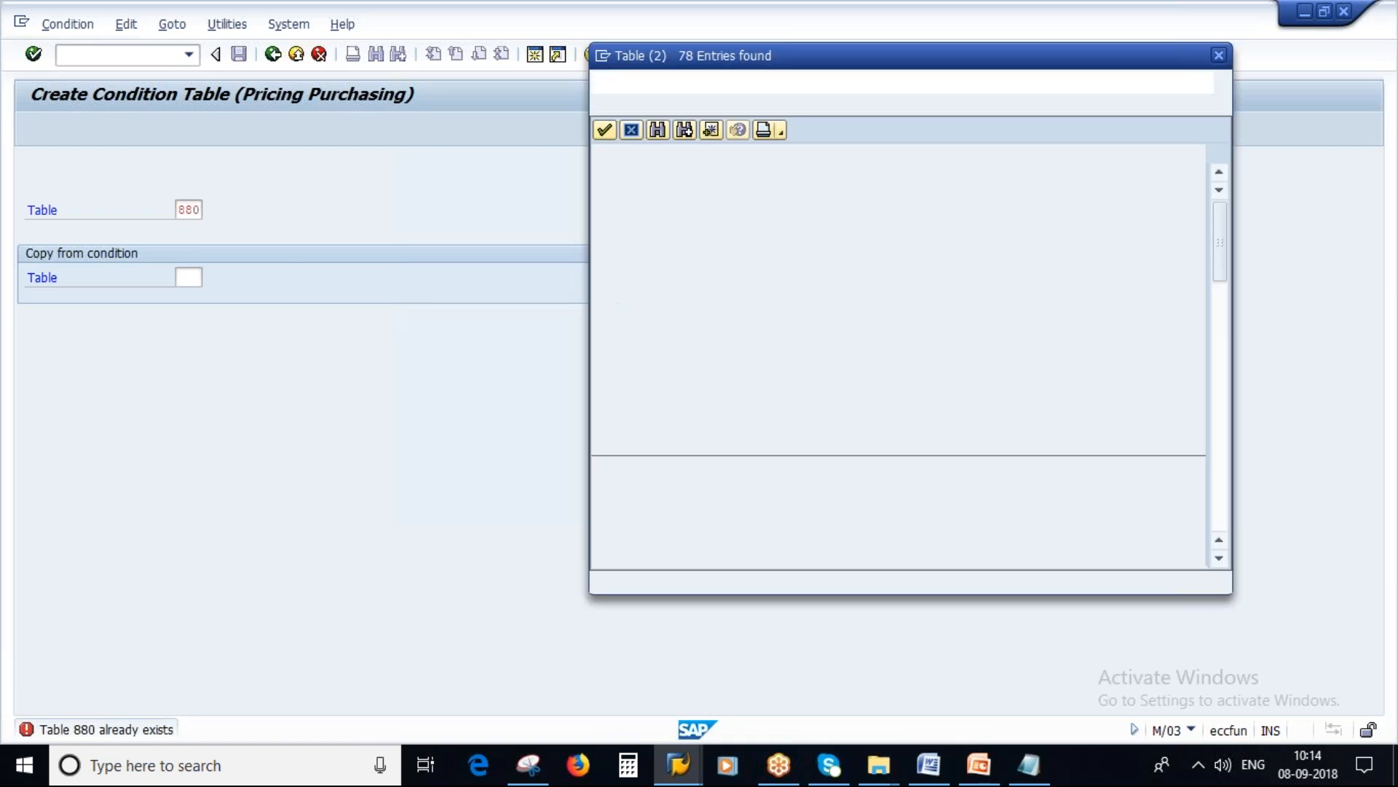
pyautogui.scroll(-15, 830, 423)
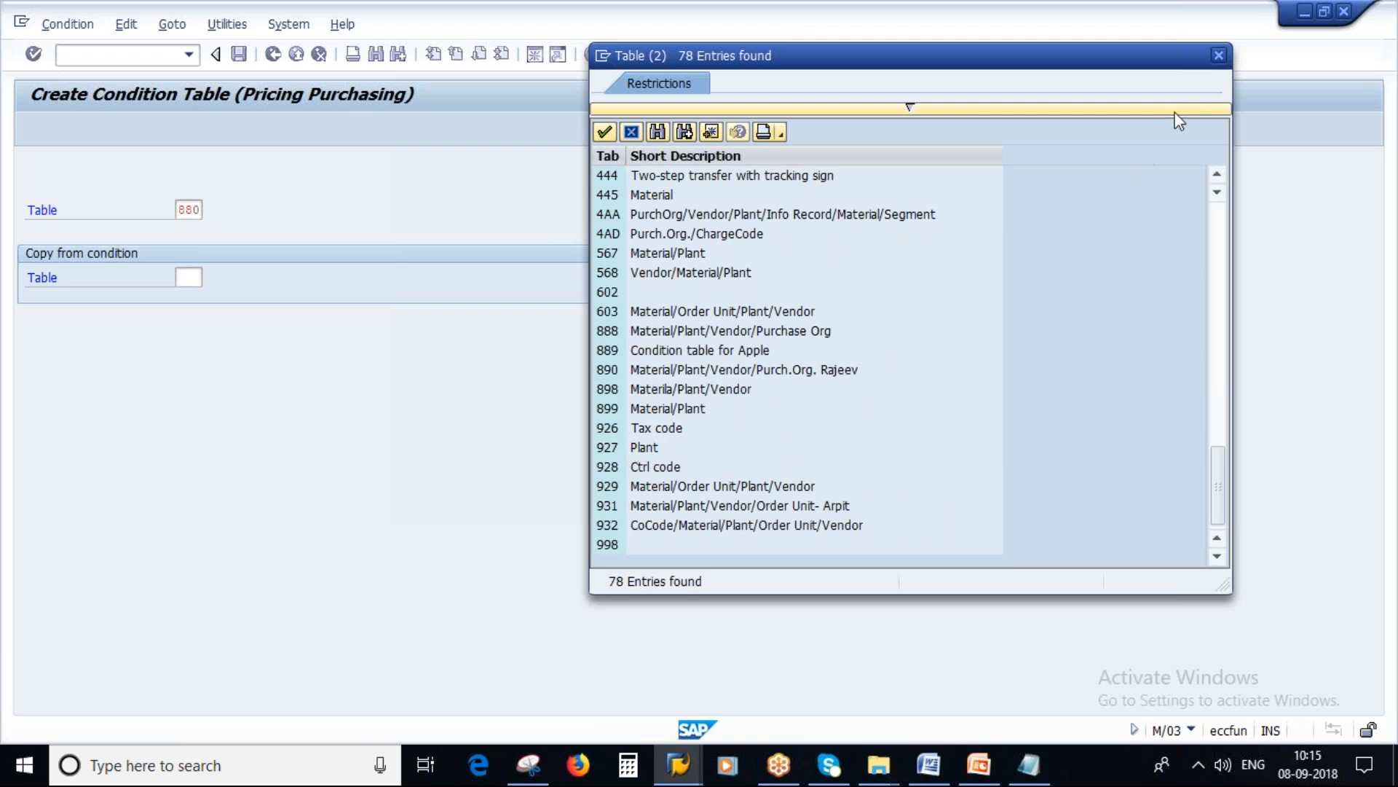
pyautogui.click(1218, 55)
pyautogui.click(274, 57)
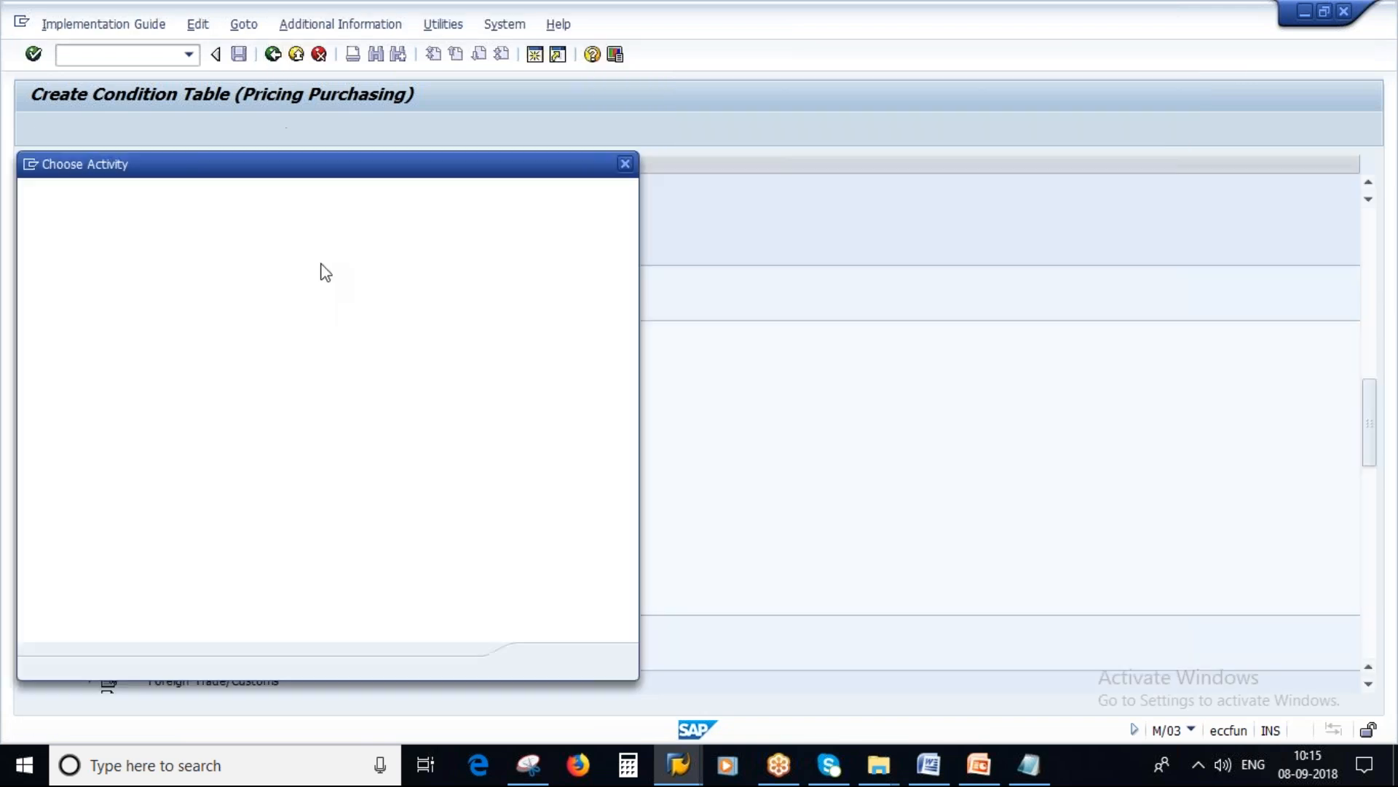
# Step: Open condition table 927 for changing, look for an option to delete its Plant field or the table, and go back
pyautogui.doubleClick(150, 262)
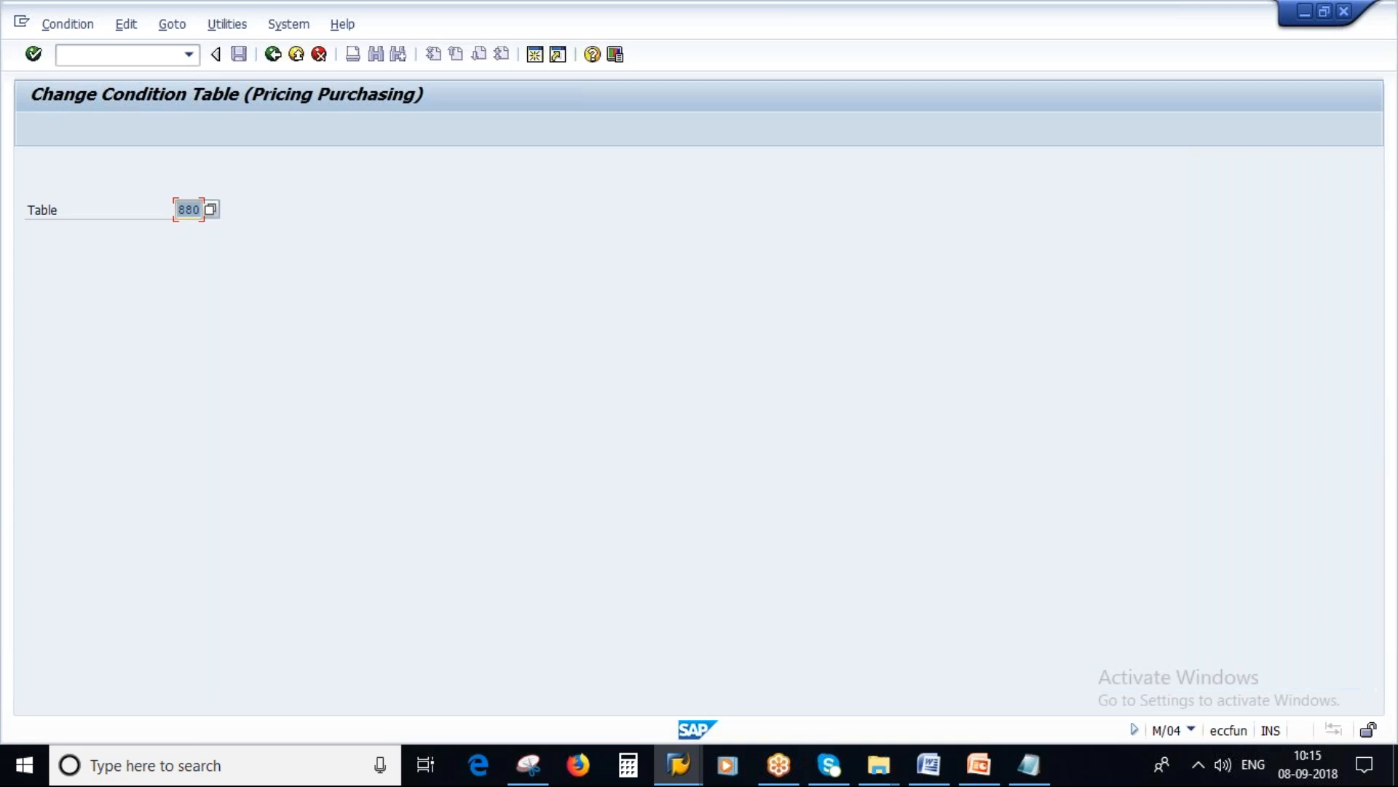
pyautogui.write('927')
pyautogui.press('Return')
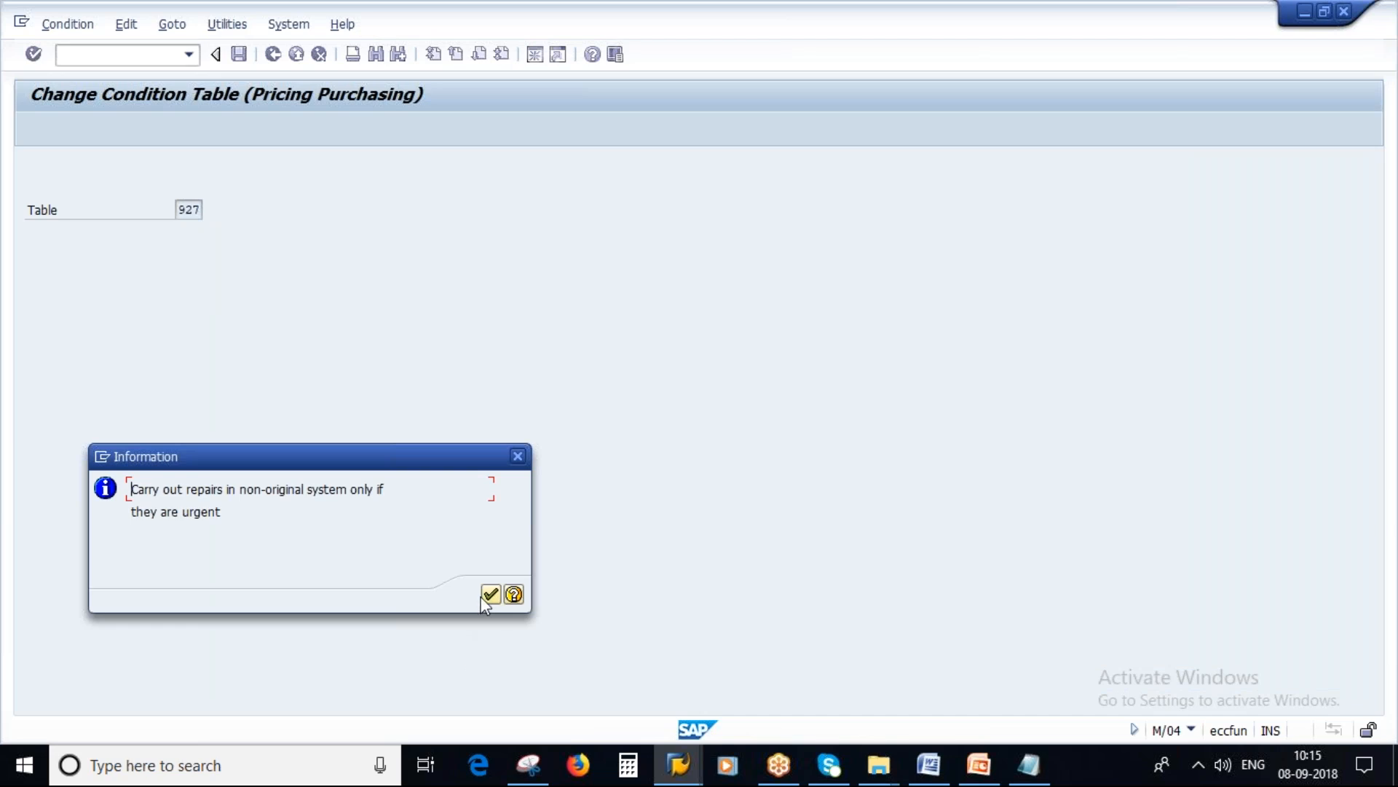
pyautogui.click(489, 594)
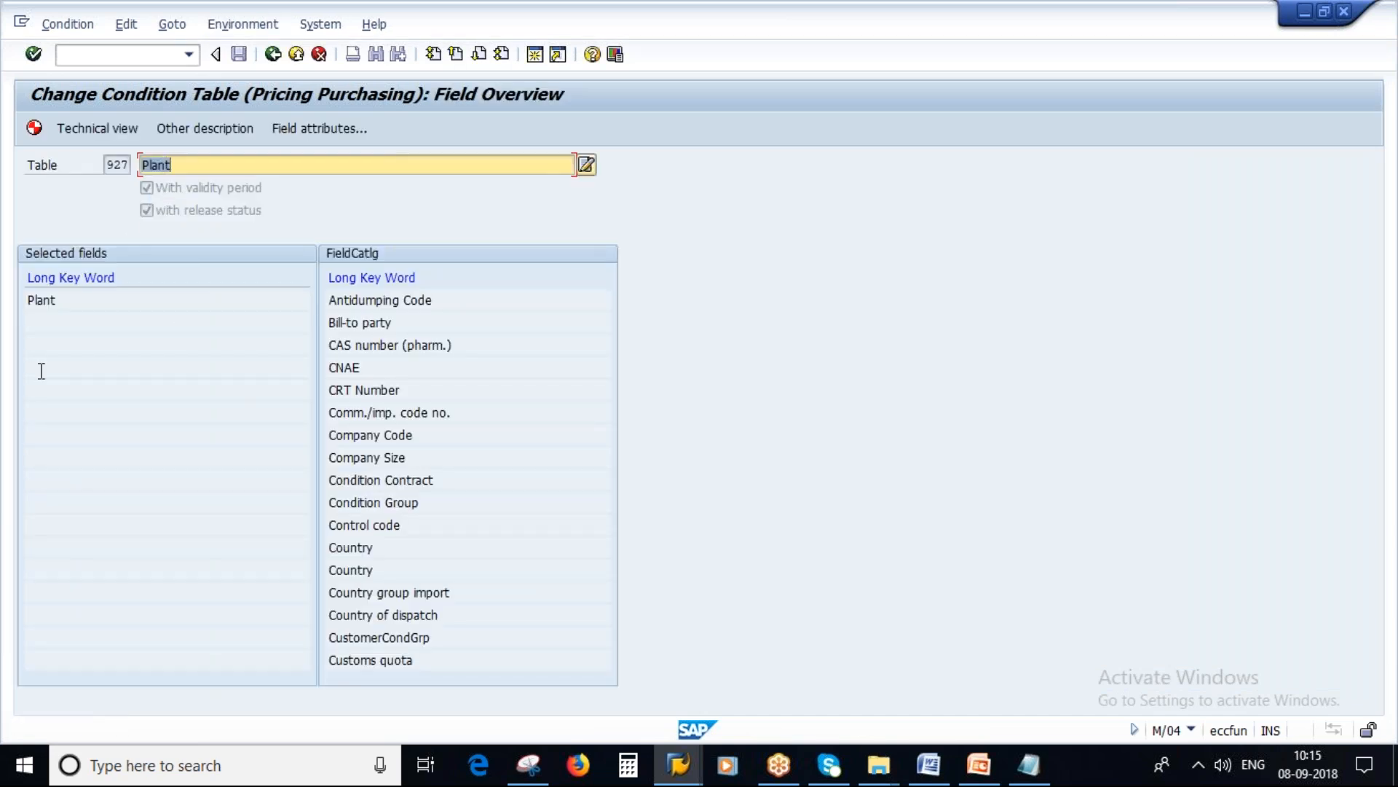
pyautogui.click(42, 299)
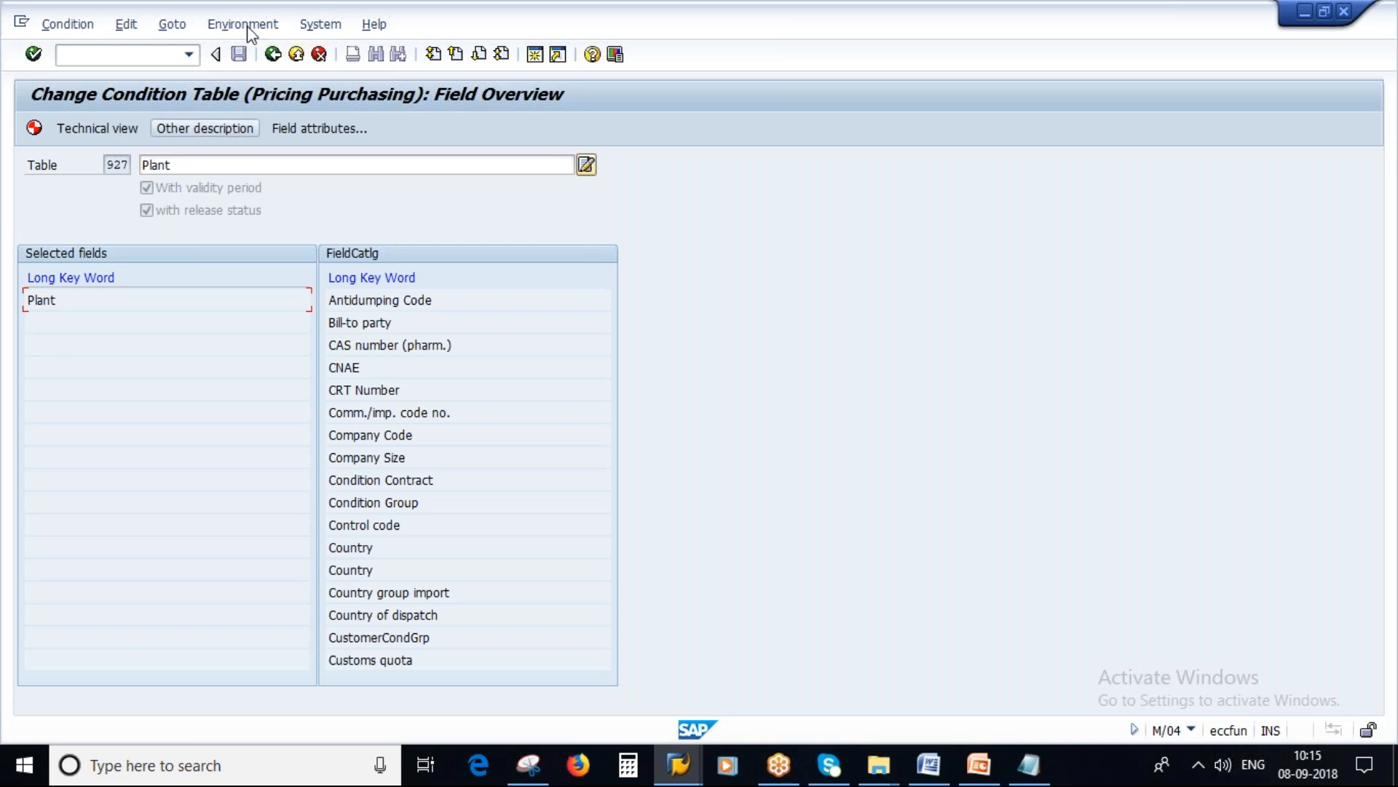
pyautogui.click(123, 26)
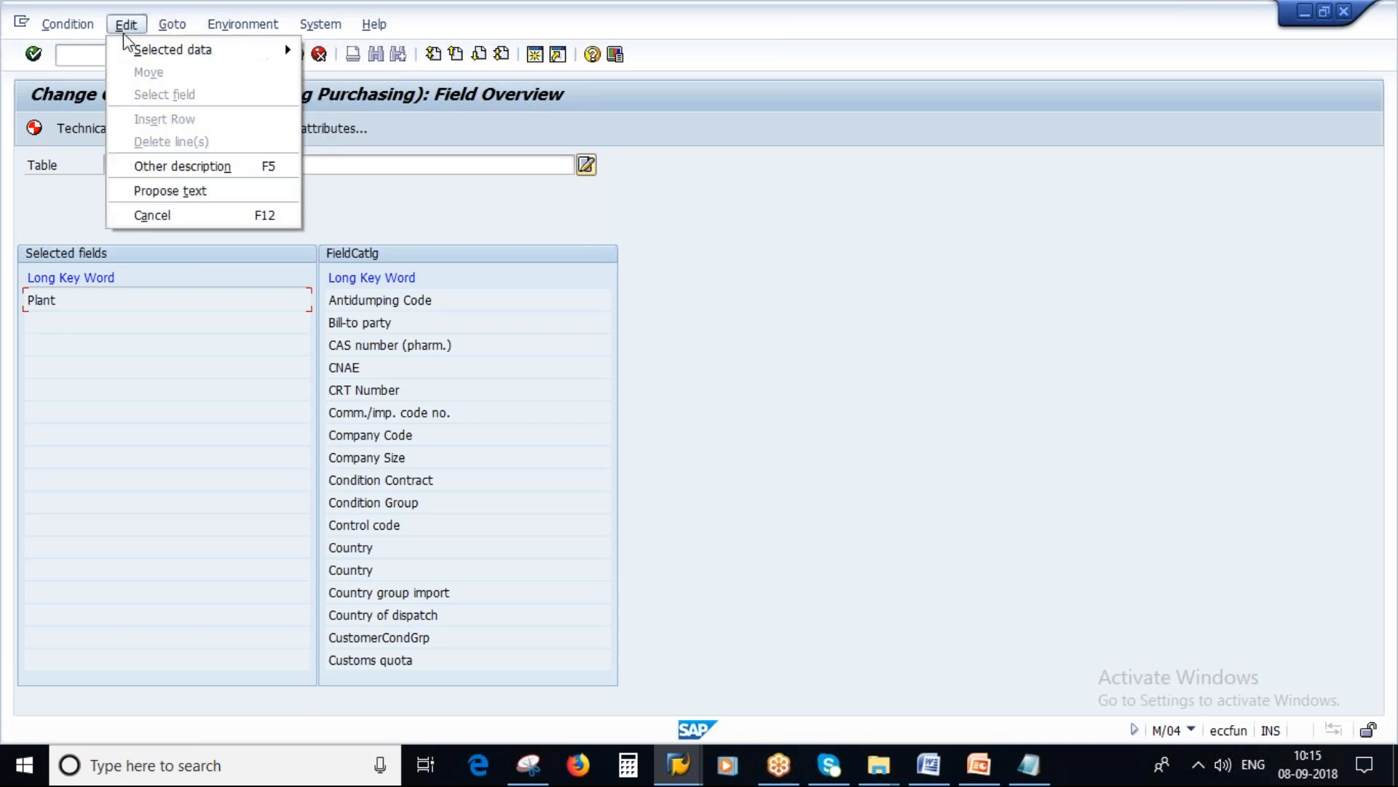
pyautogui.moveTo(91, 29)
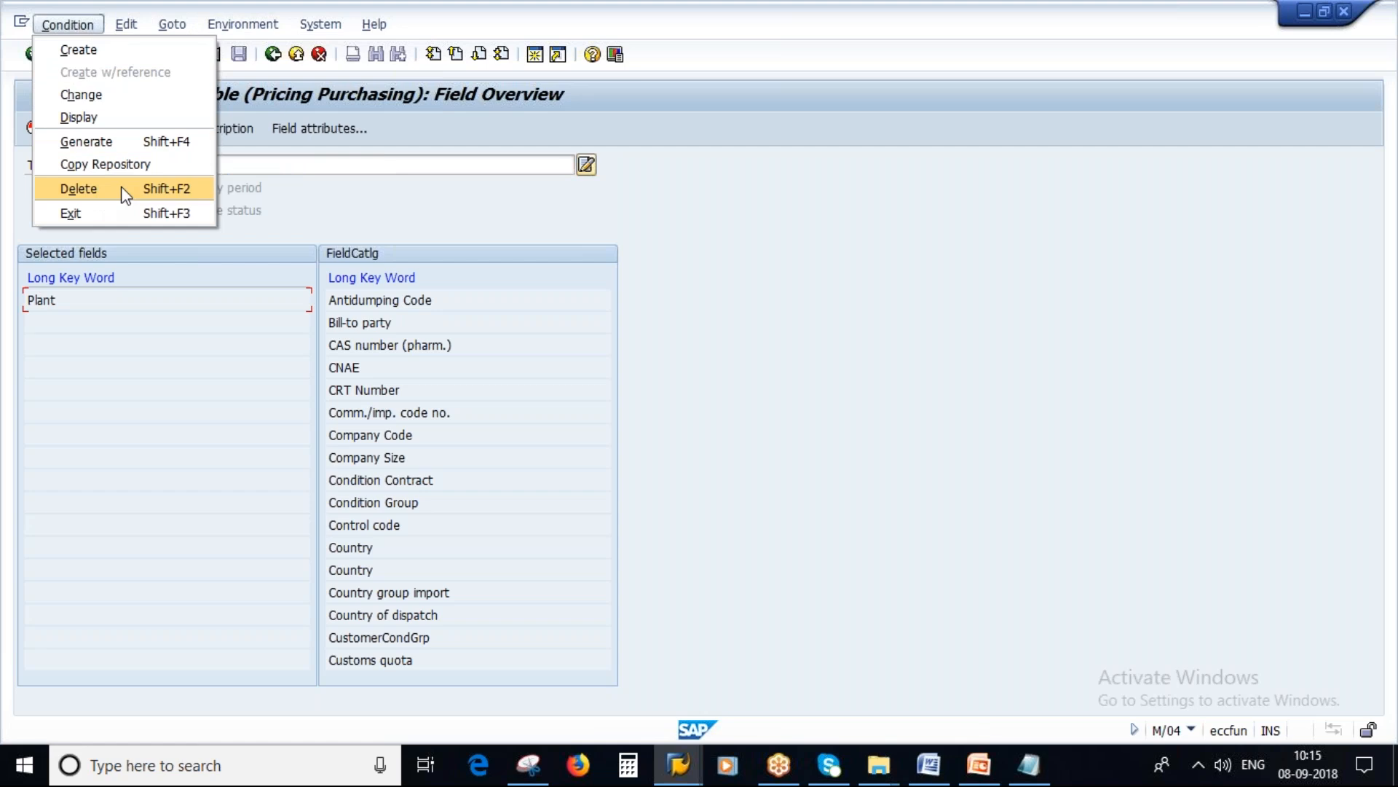
pyautogui.click(275, 54)
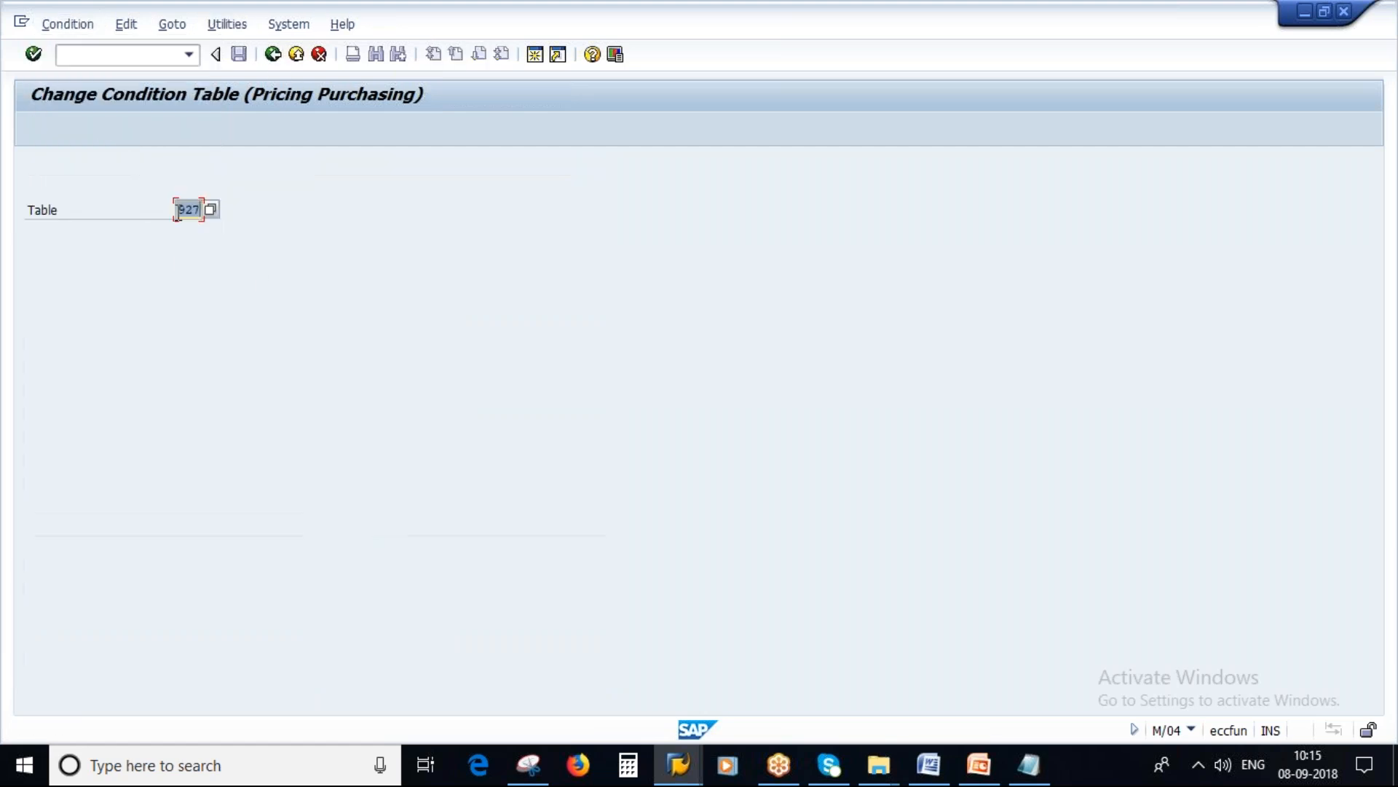
# Step: Switch to creating a condition table, try number 999, and start the new table with number 970
pyautogui.click(78, 27)
pyautogui.click(84, 51)
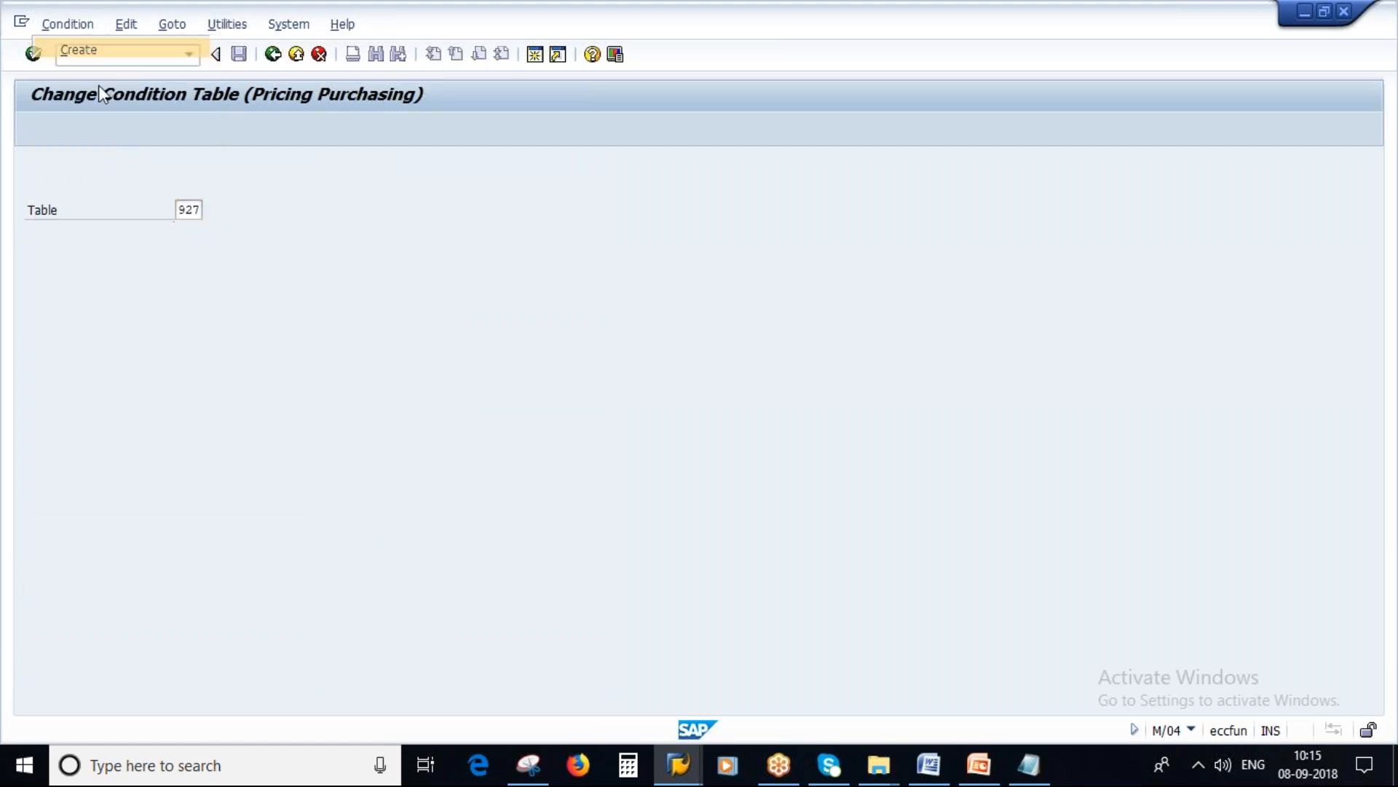
pyautogui.write('9')
pyautogui.press('Return')
pyautogui.write('9')
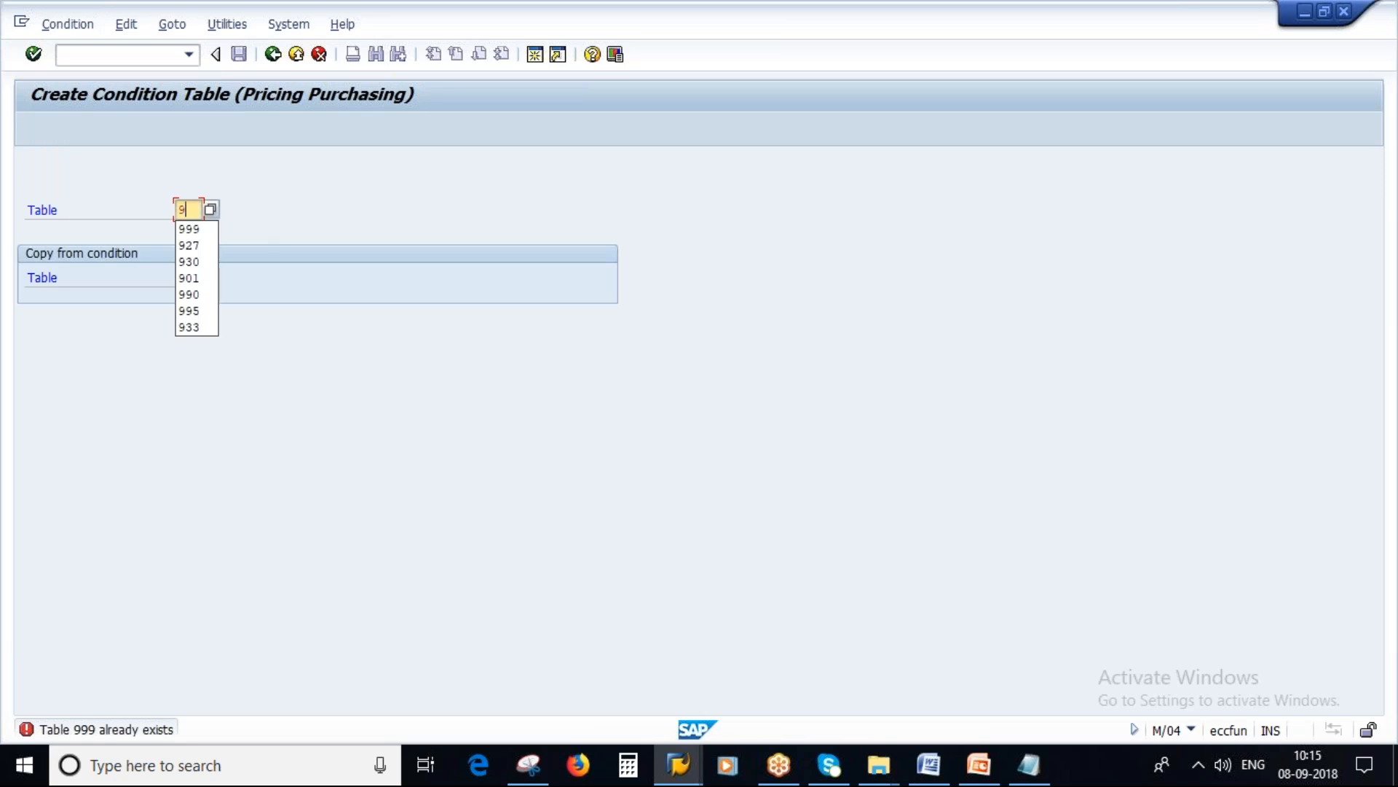
pyautogui.write('70')
pyautogui.press('Return')
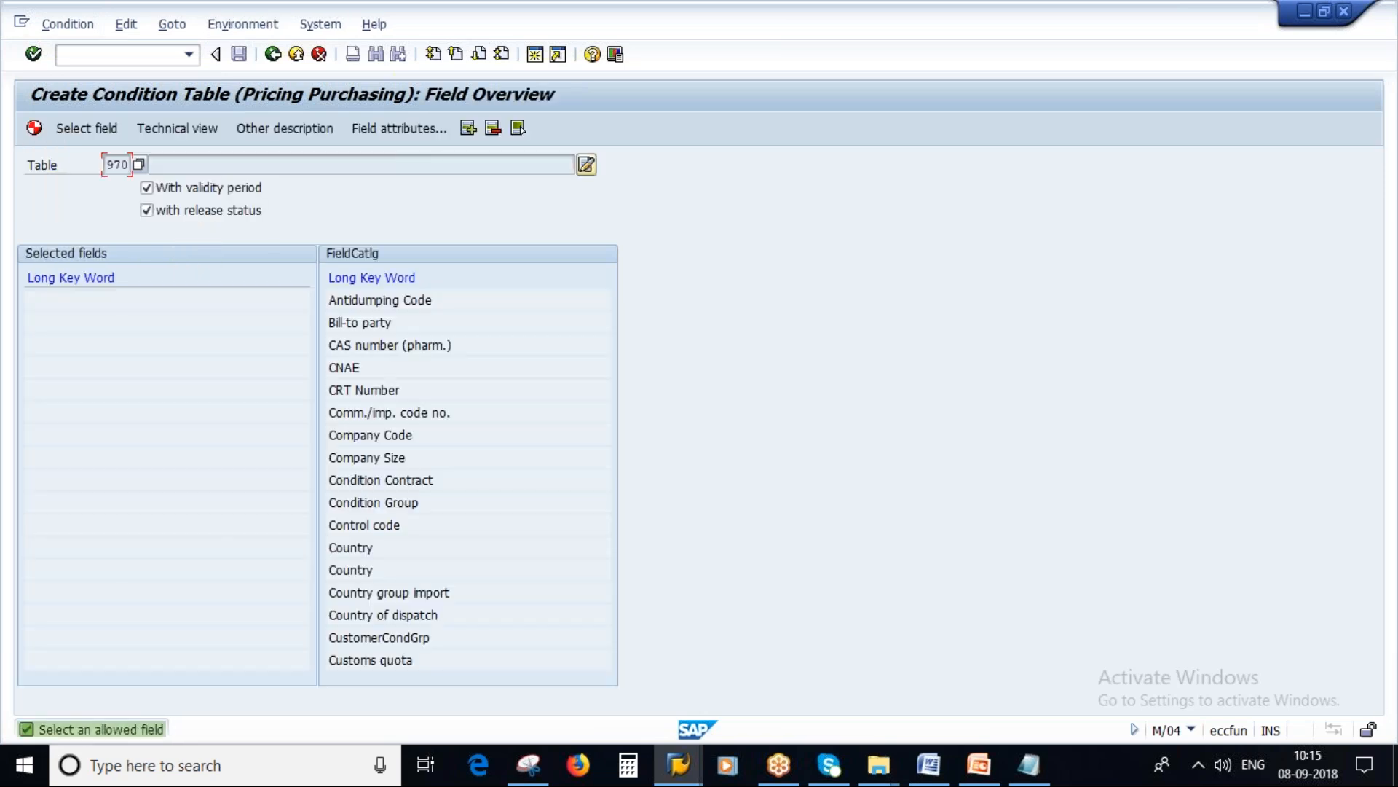
# Step: Change the condition table number in the Notepad notes to 970 and return to the SAP field overview
pyautogui.click(1027, 763)
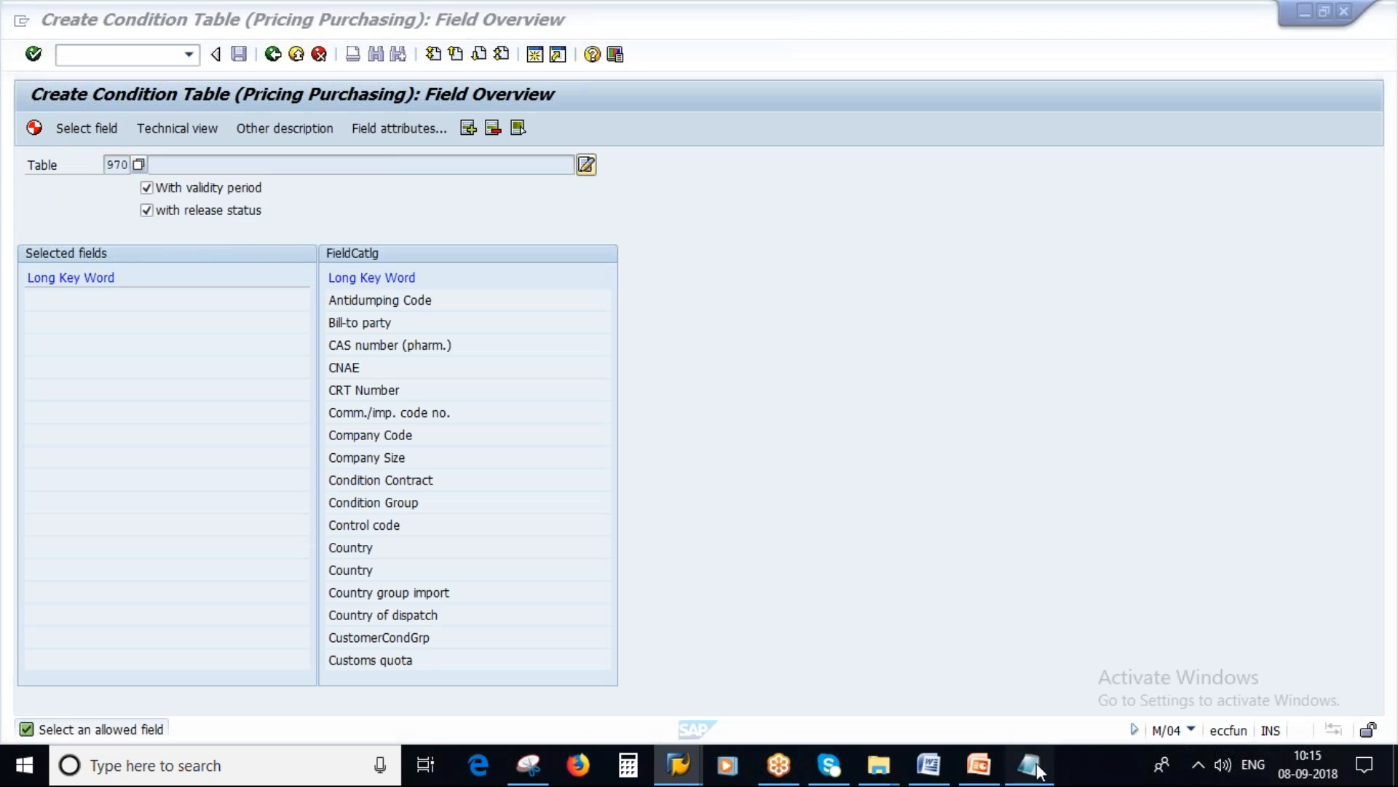
pyautogui.press('Left')
pyautogui.press('Left')
pyautogui.press('BackSpace')
pyautogui.press('BackSpace')
pyautogui.write('70')
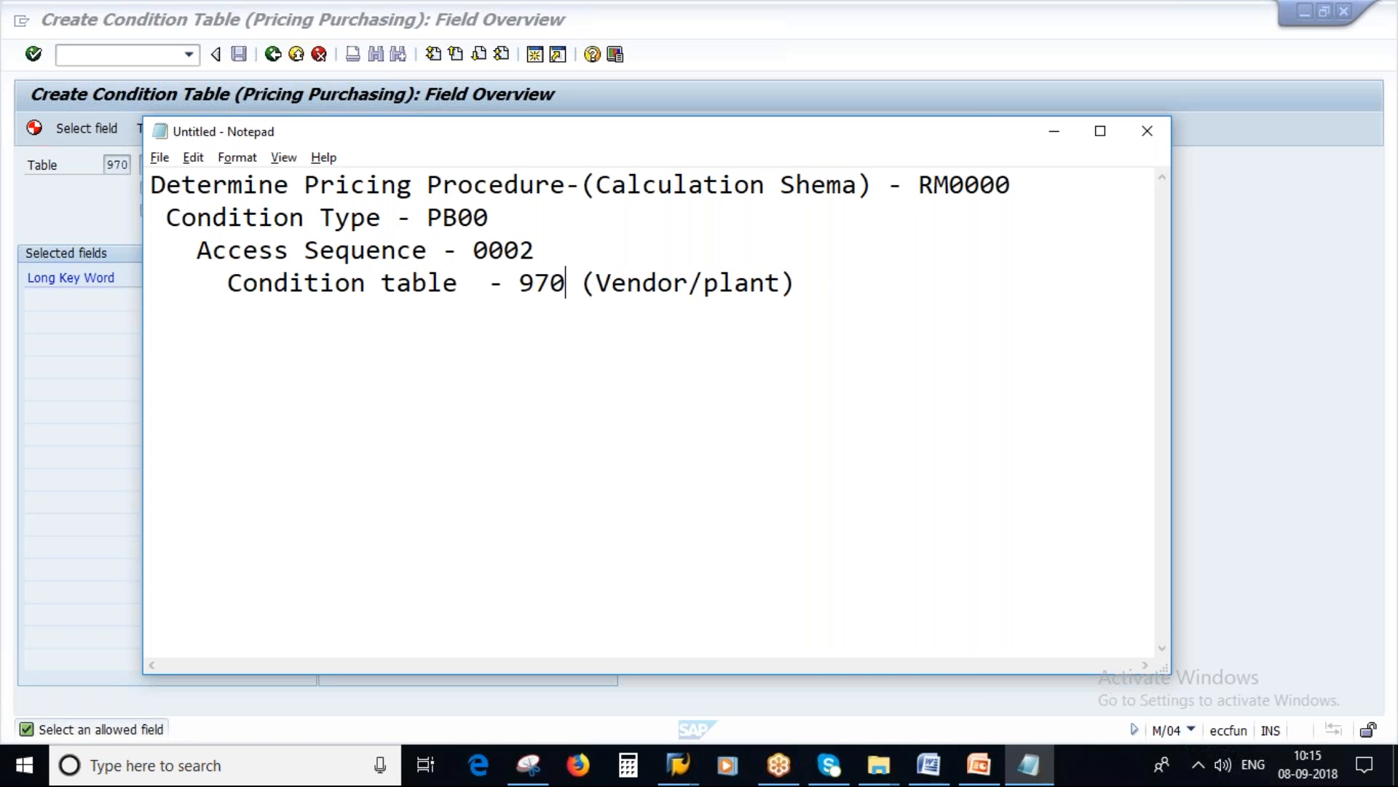
pyautogui.hotkey('alt', 'Tab')
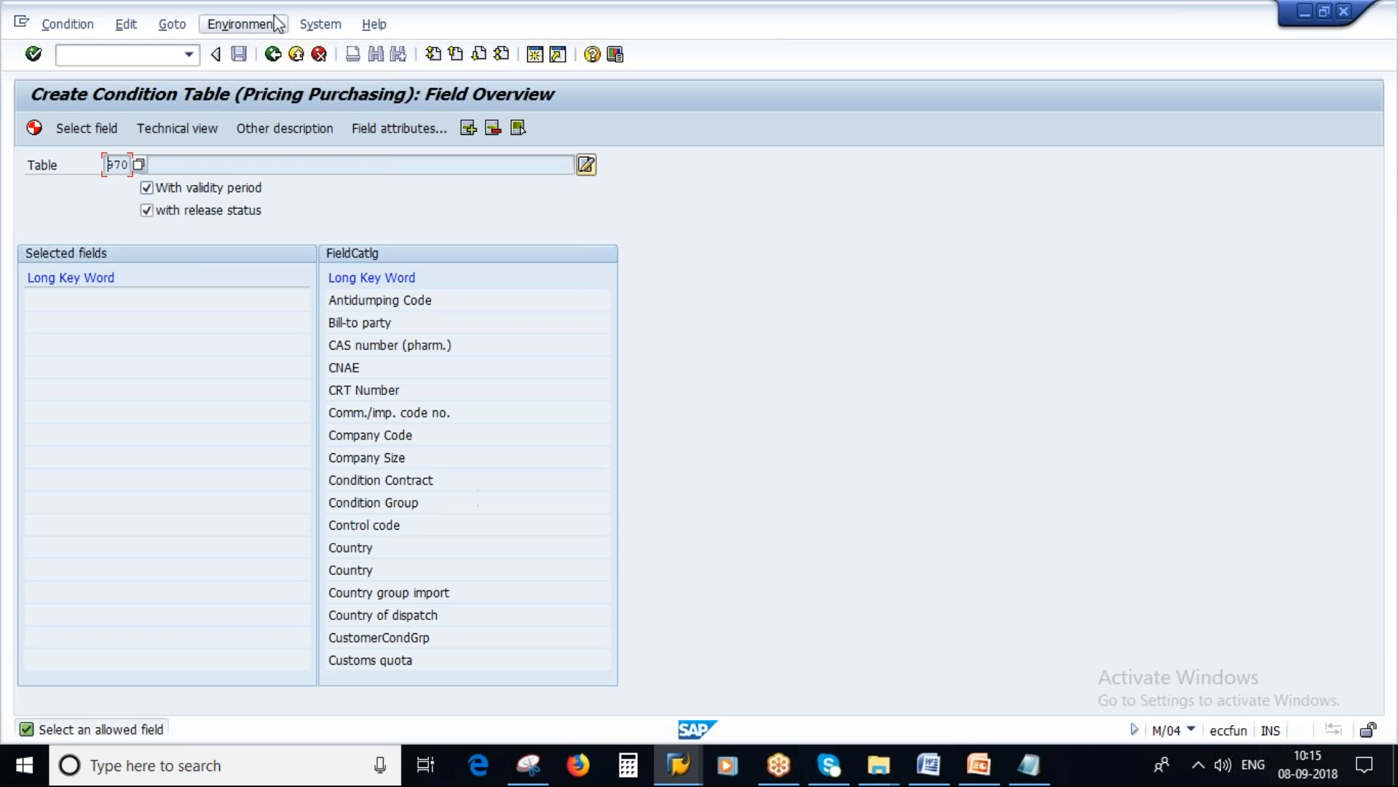
pyautogui.click(1029, 766)
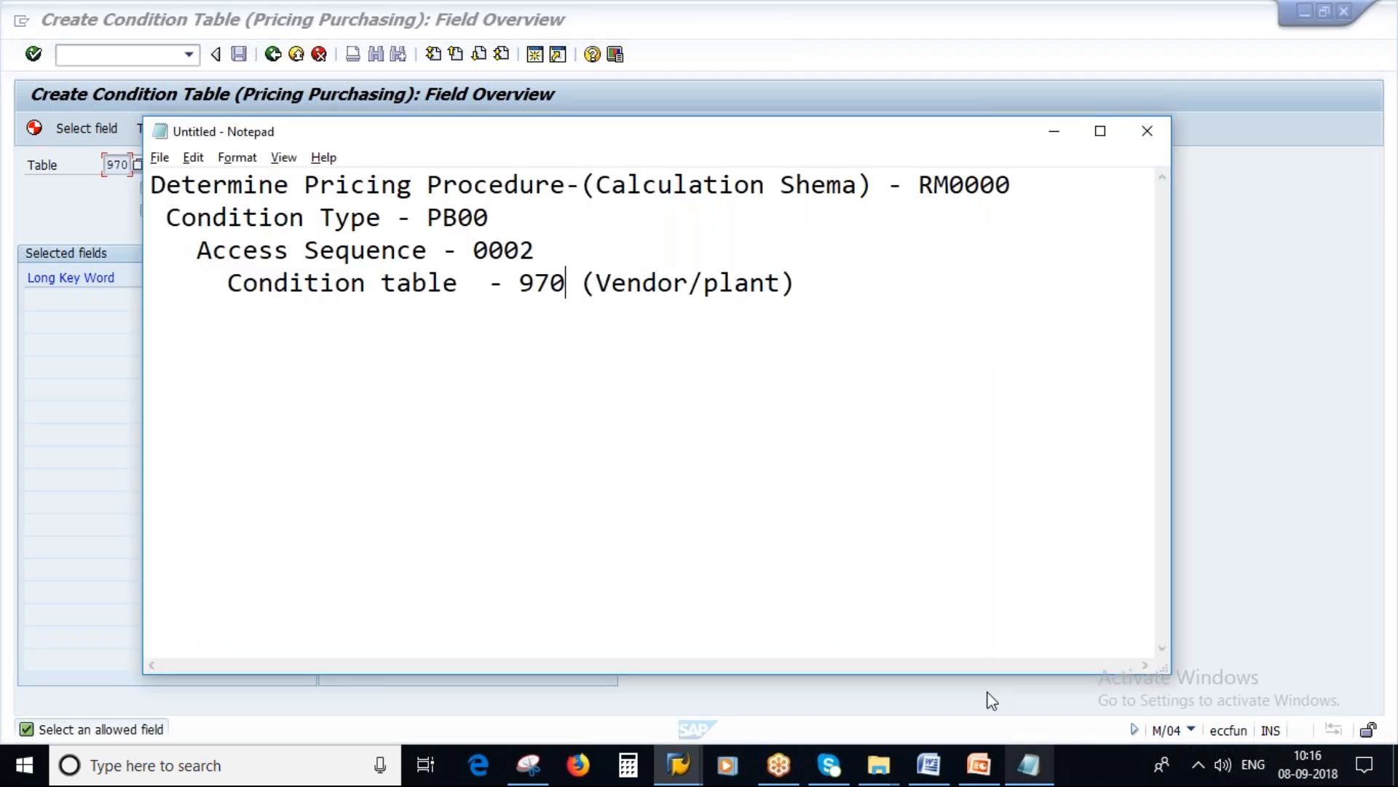
pyautogui.hotkey('alt', 'Tab')
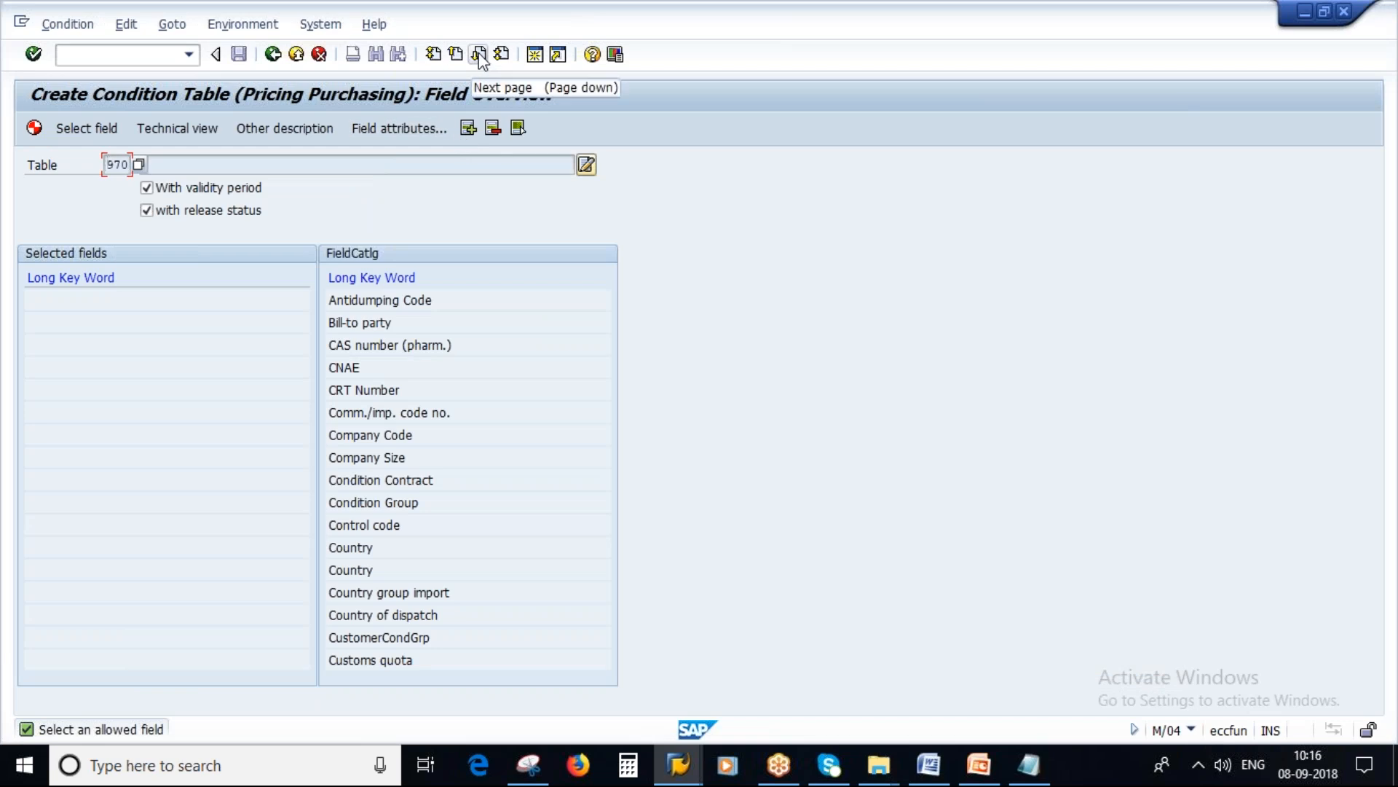
# Step: Find Vendor in the field catalog and add it to the selected fields of table 970
pyautogui.click(478, 56)
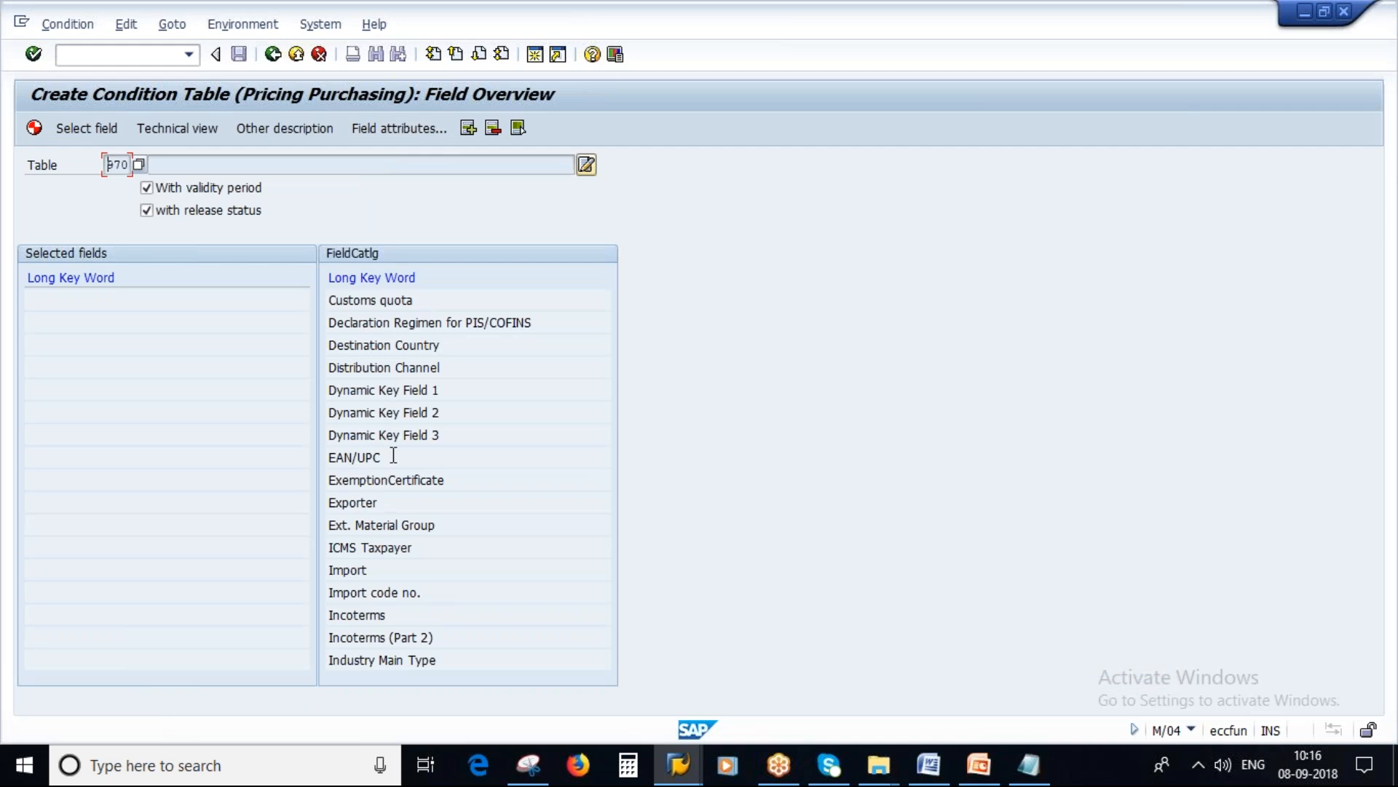
pyautogui.click(479, 56)
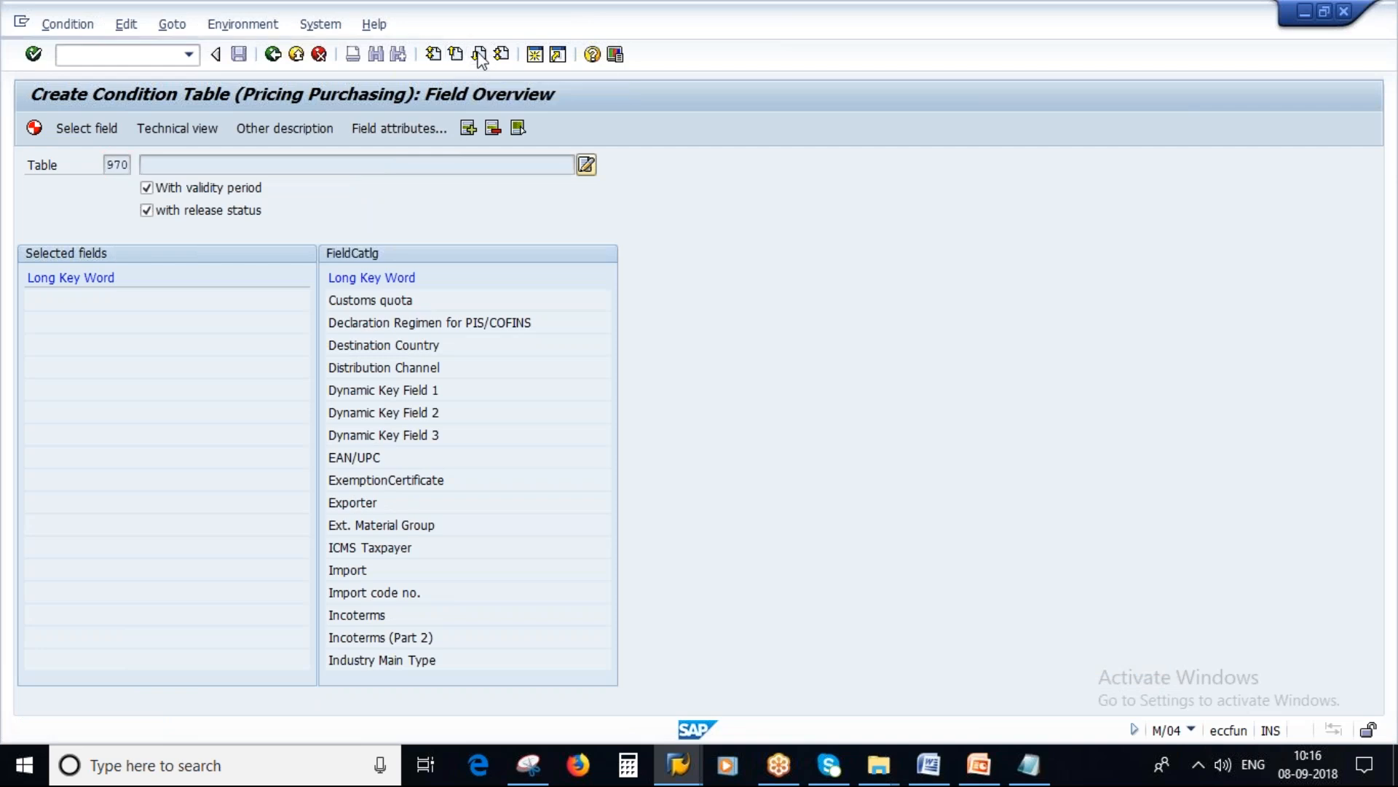
pyautogui.click(478, 56)
pyautogui.click(478, 55)
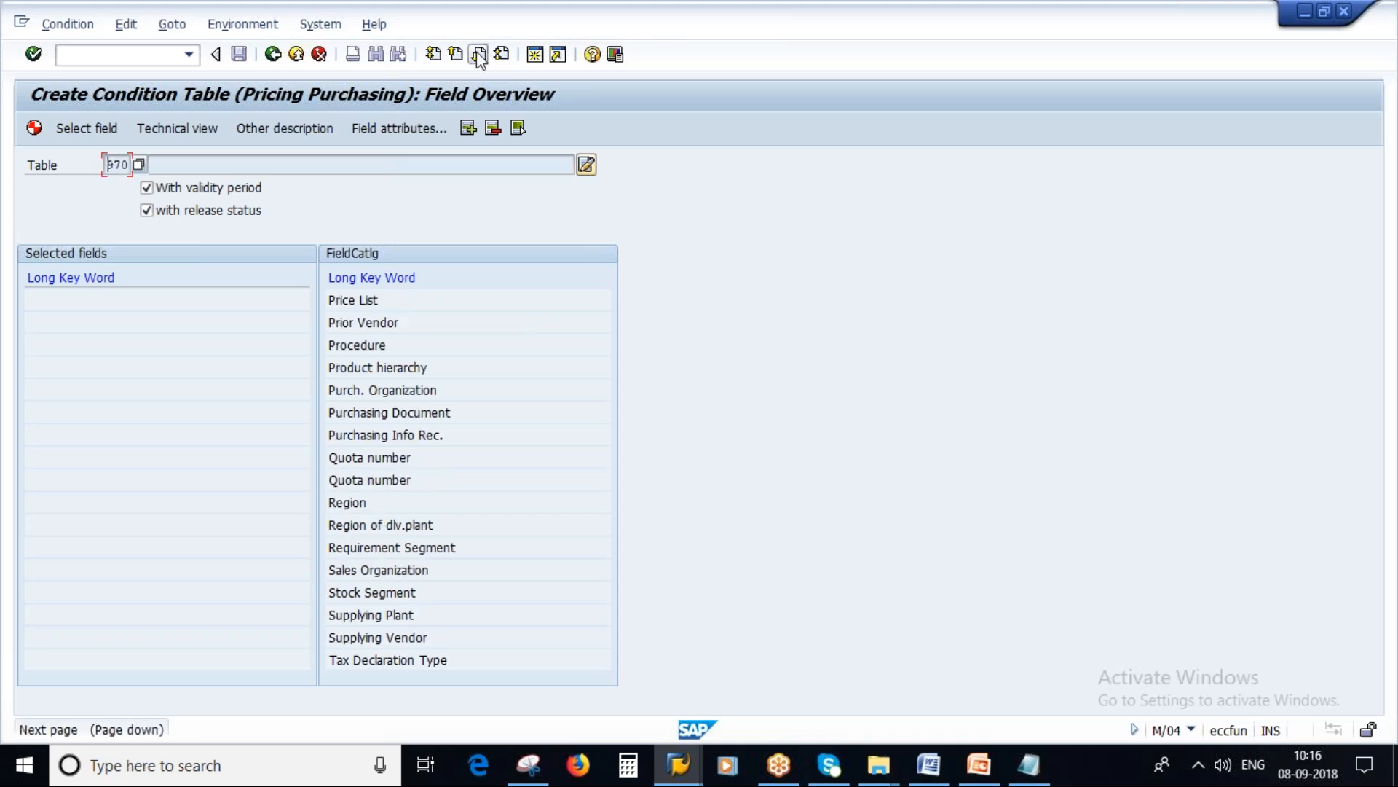
pyautogui.click(478, 55)
pyautogui.click(366, 300)
pyautogui.doubleClick(345, 301)
pyautogui.click(345, 301)
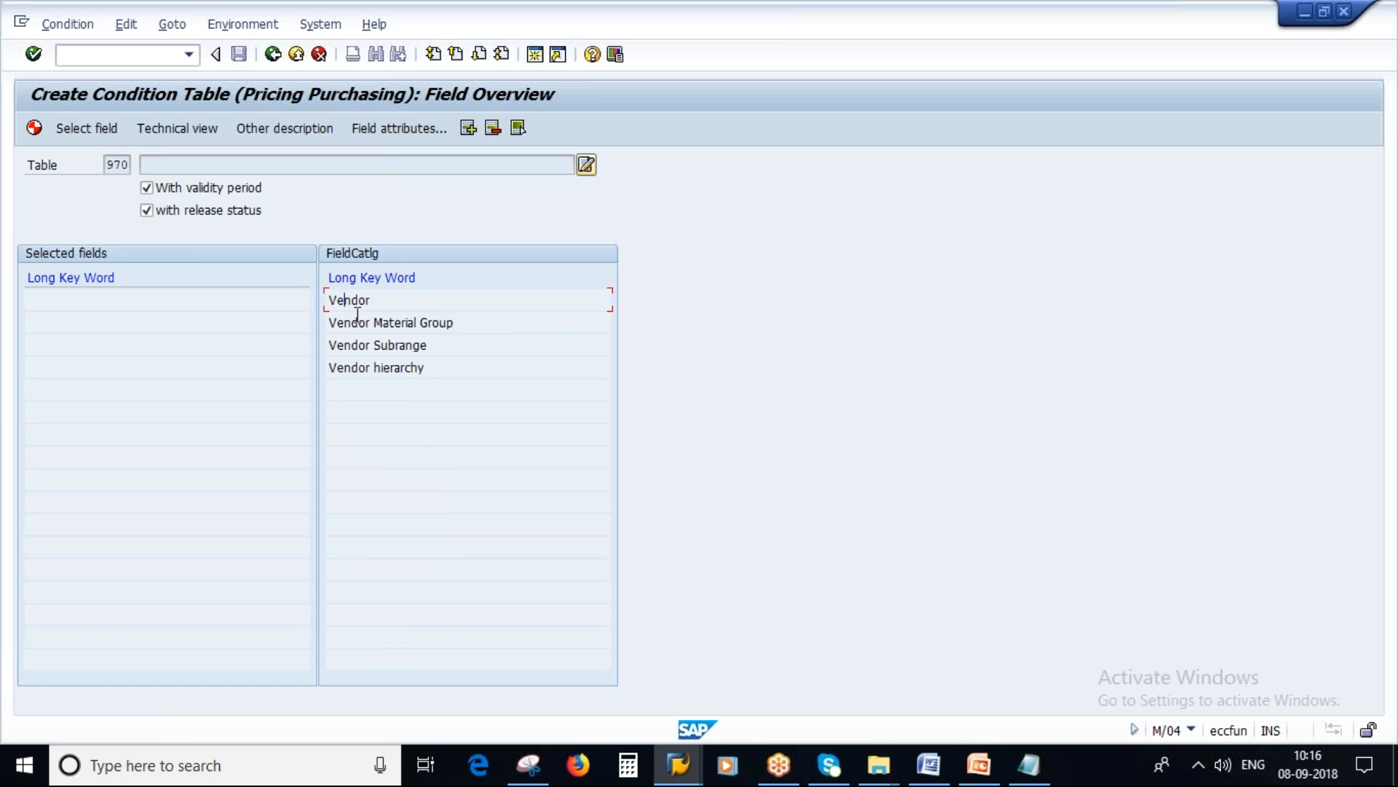
pyautogui.click(88, 127)
# Step: Find Plant in the field catalog and add it to the selected fields after Vendor
pyautogui.click(197, 164)
pyautogui.doubleClick(180, 165)
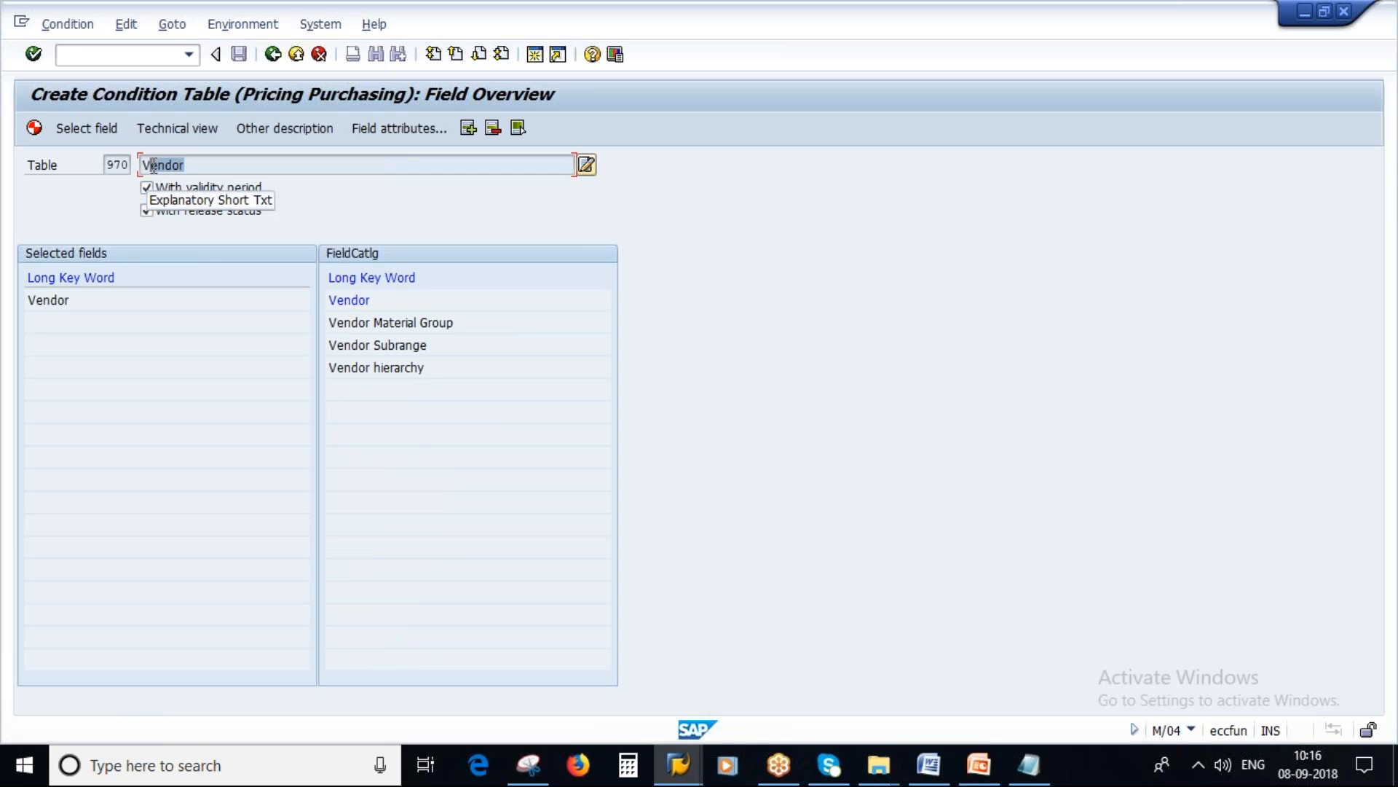
pyautogui.click(455, 54)
pyautogui.click(455, 54)
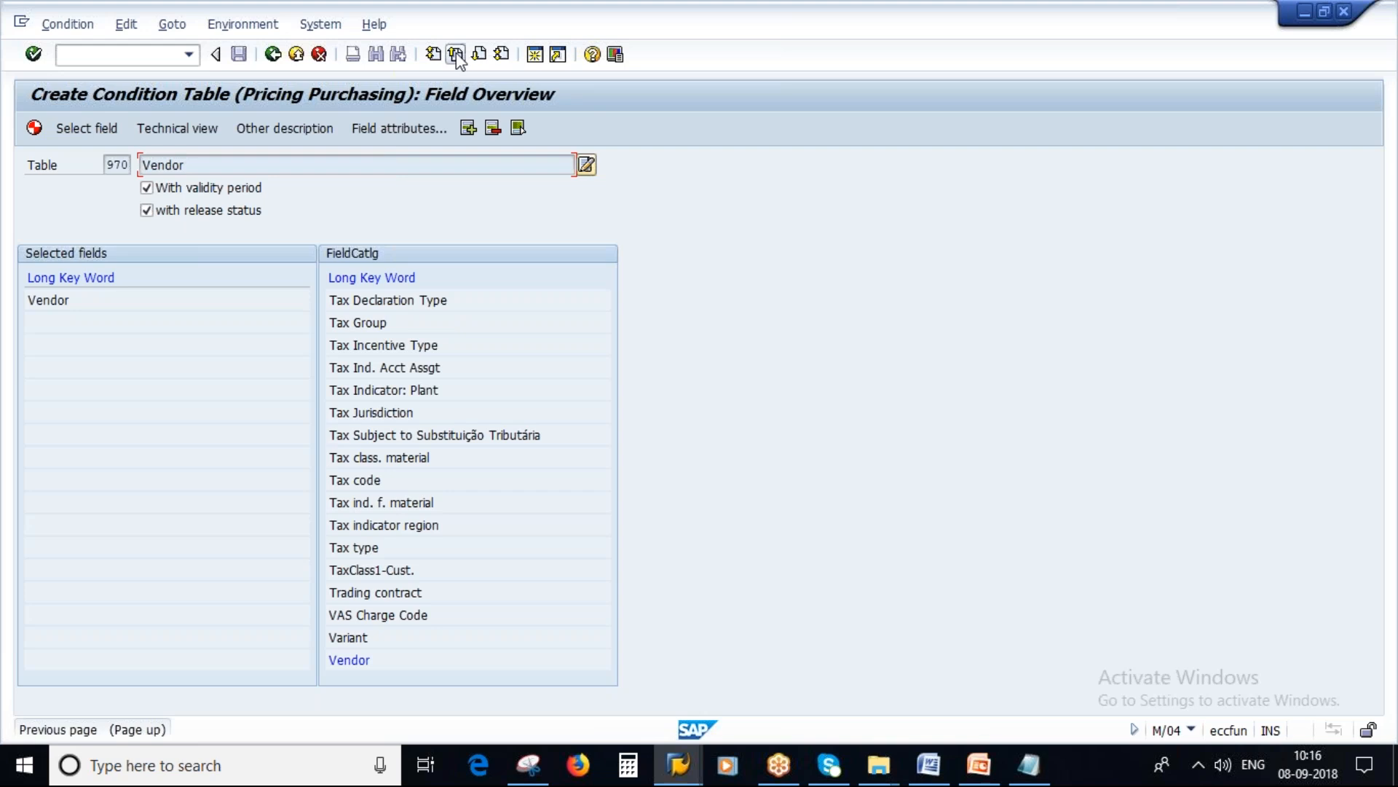
pyautogui.click(455, 54)
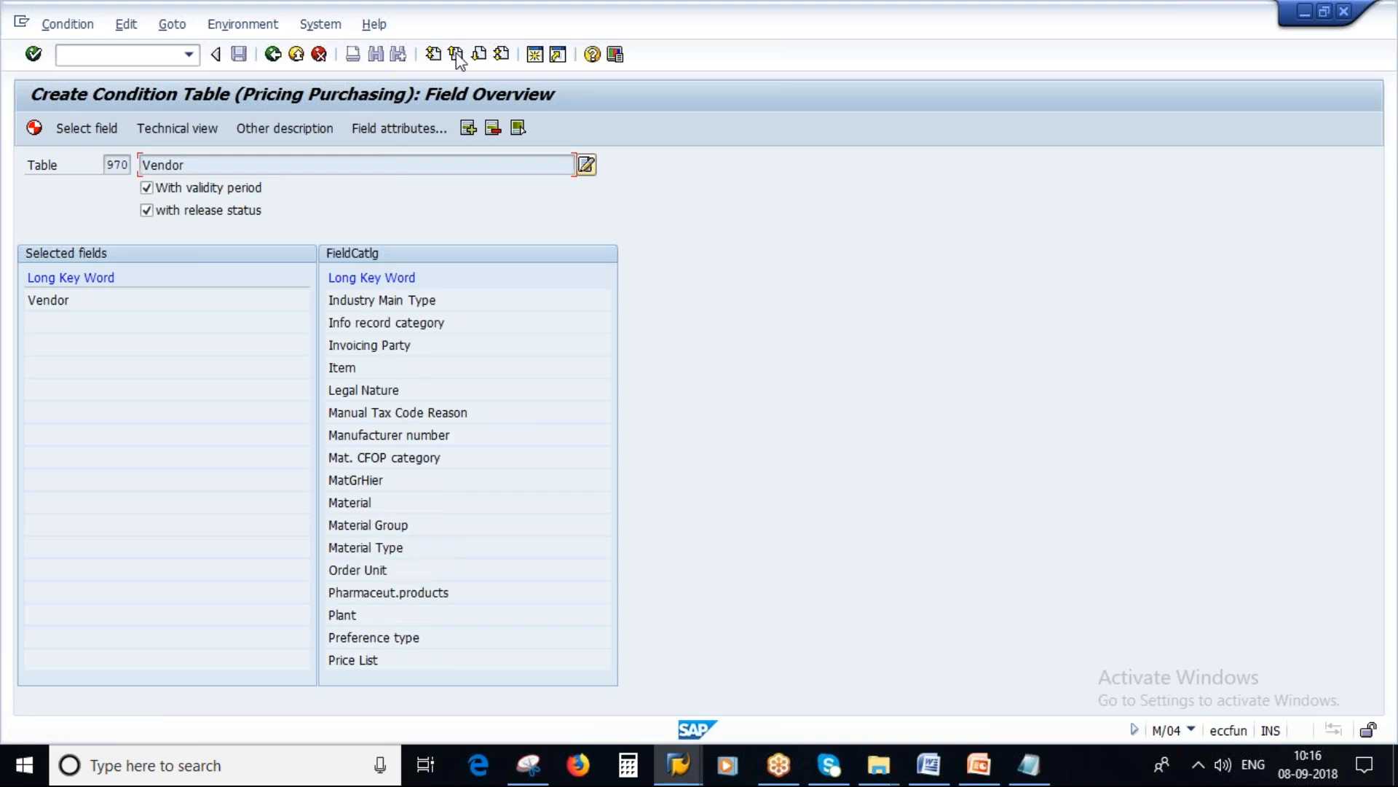
pyautogui.click(341, 616)
pyautogui.click(88, 129)
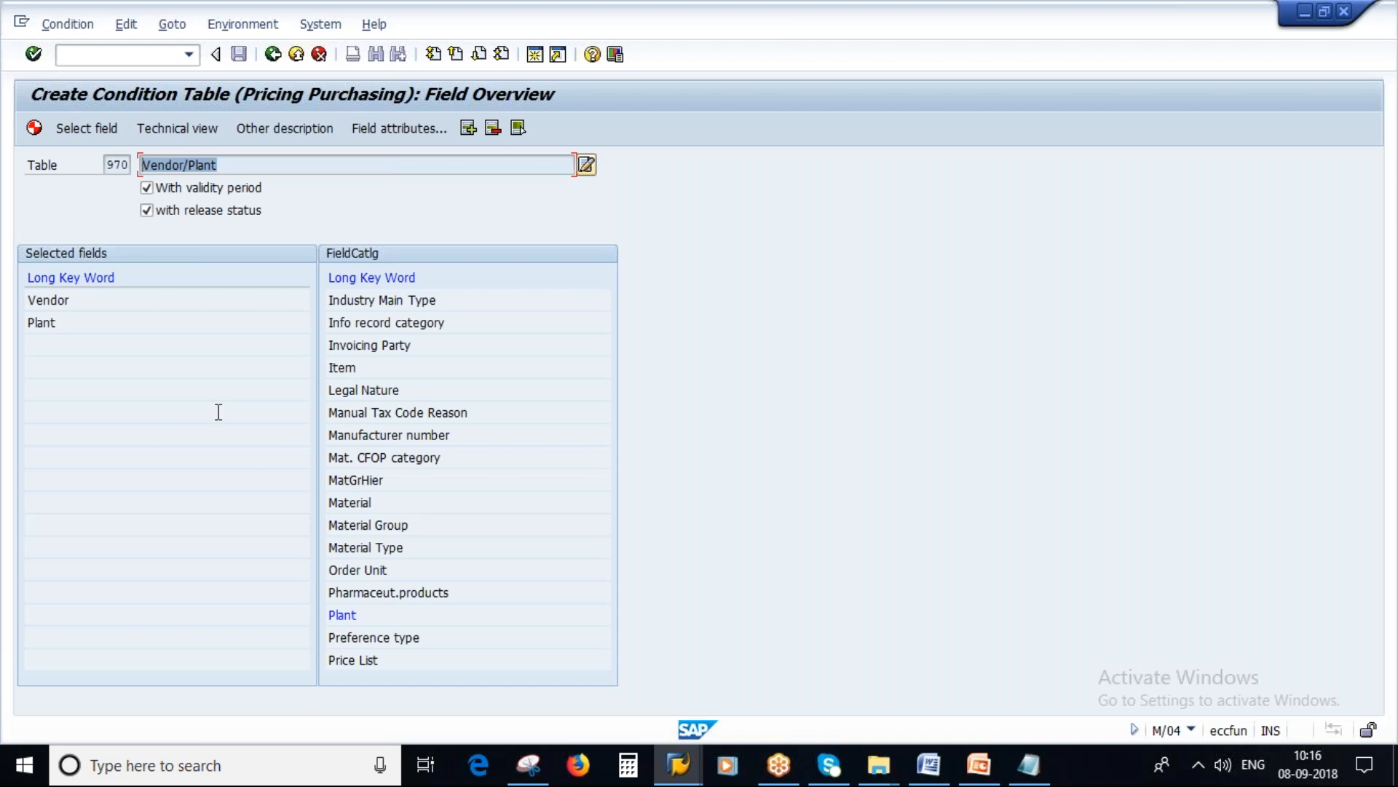
# Step: Generate the Vendor/Plant condition table 970 as a local object and leave the generation log
pyautogui.click(34, 129)
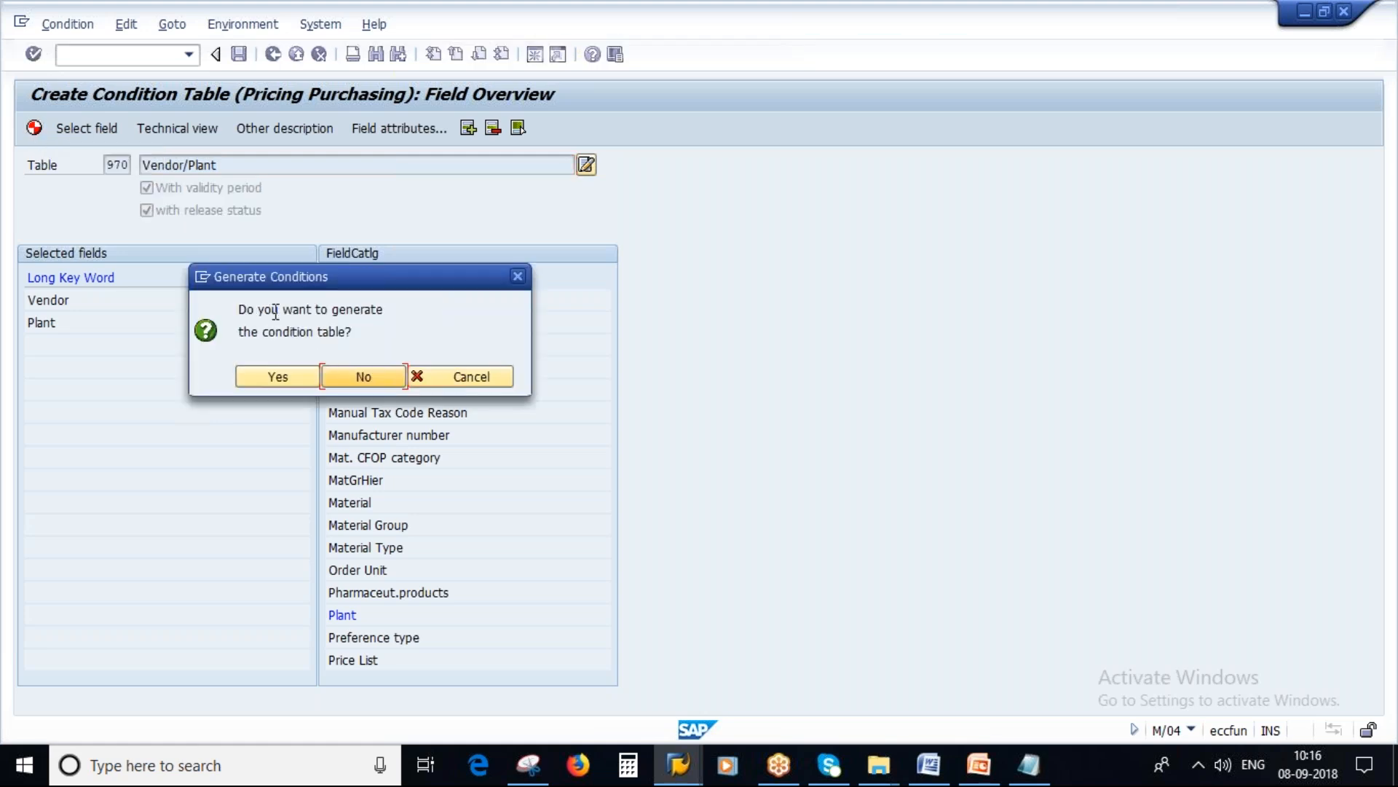
pyautogui.click(287, 382)
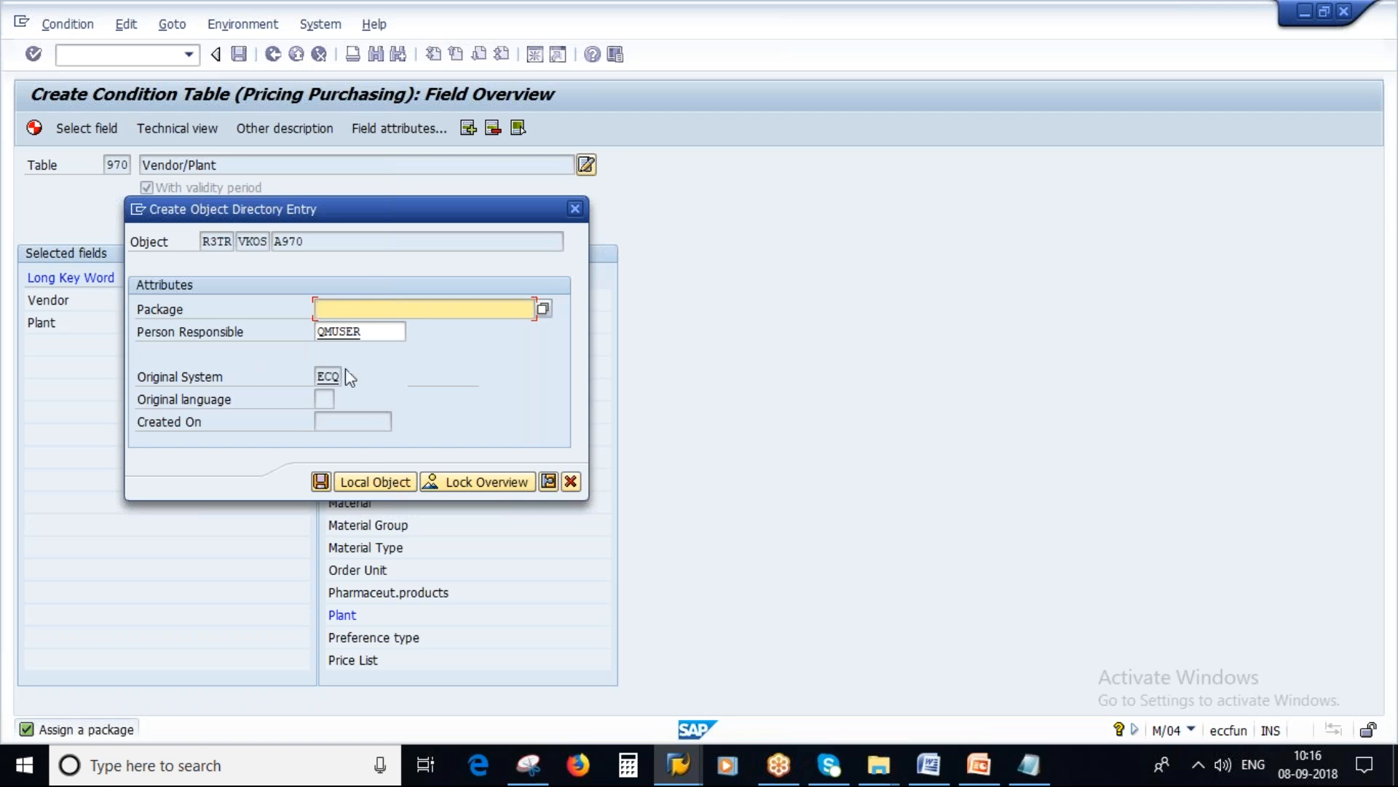
pyautogui.click(378, 481)
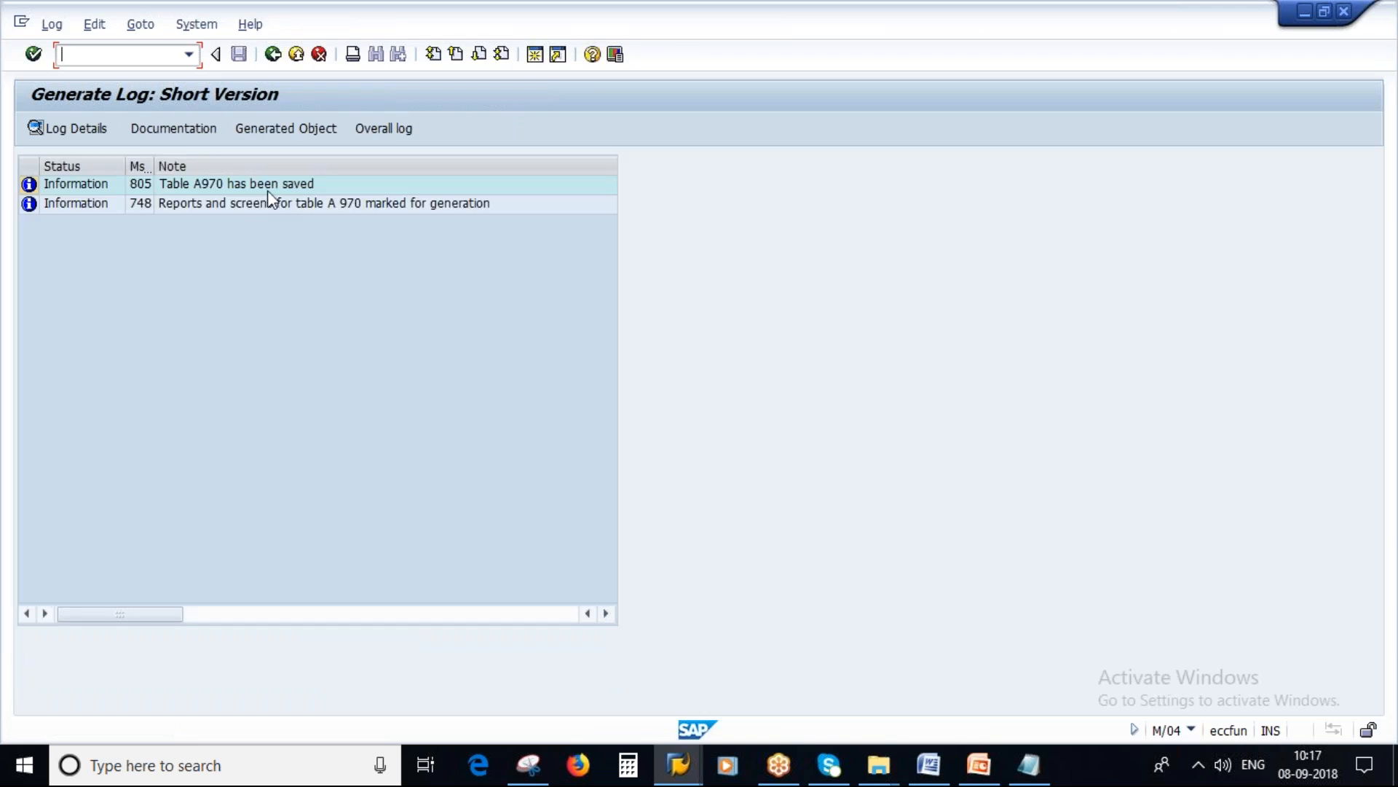
pyautogui.click(272, 55)
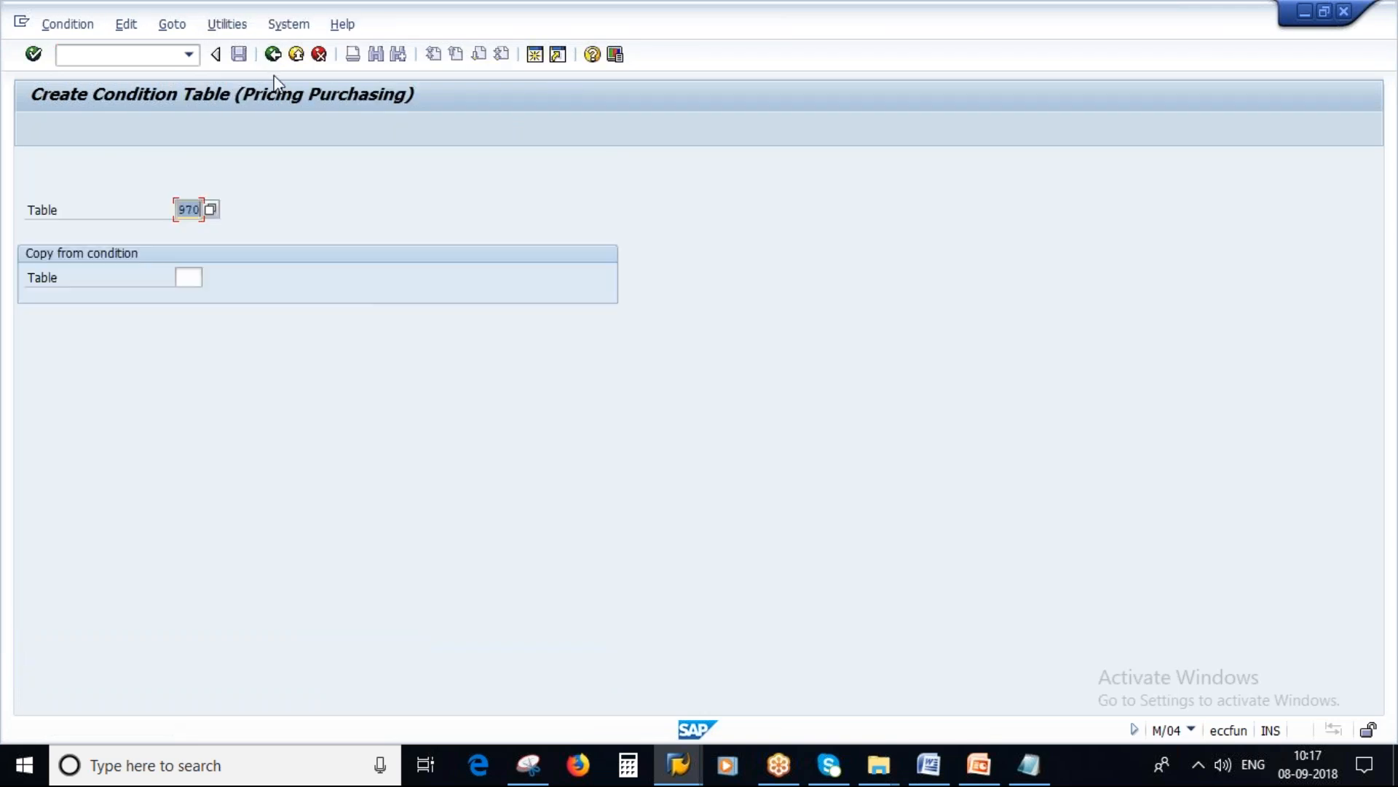
# Step: Leave the condition table activity and review the access sequence and condition table lines in the Notepad notes
pyautogui.click(273, 56)
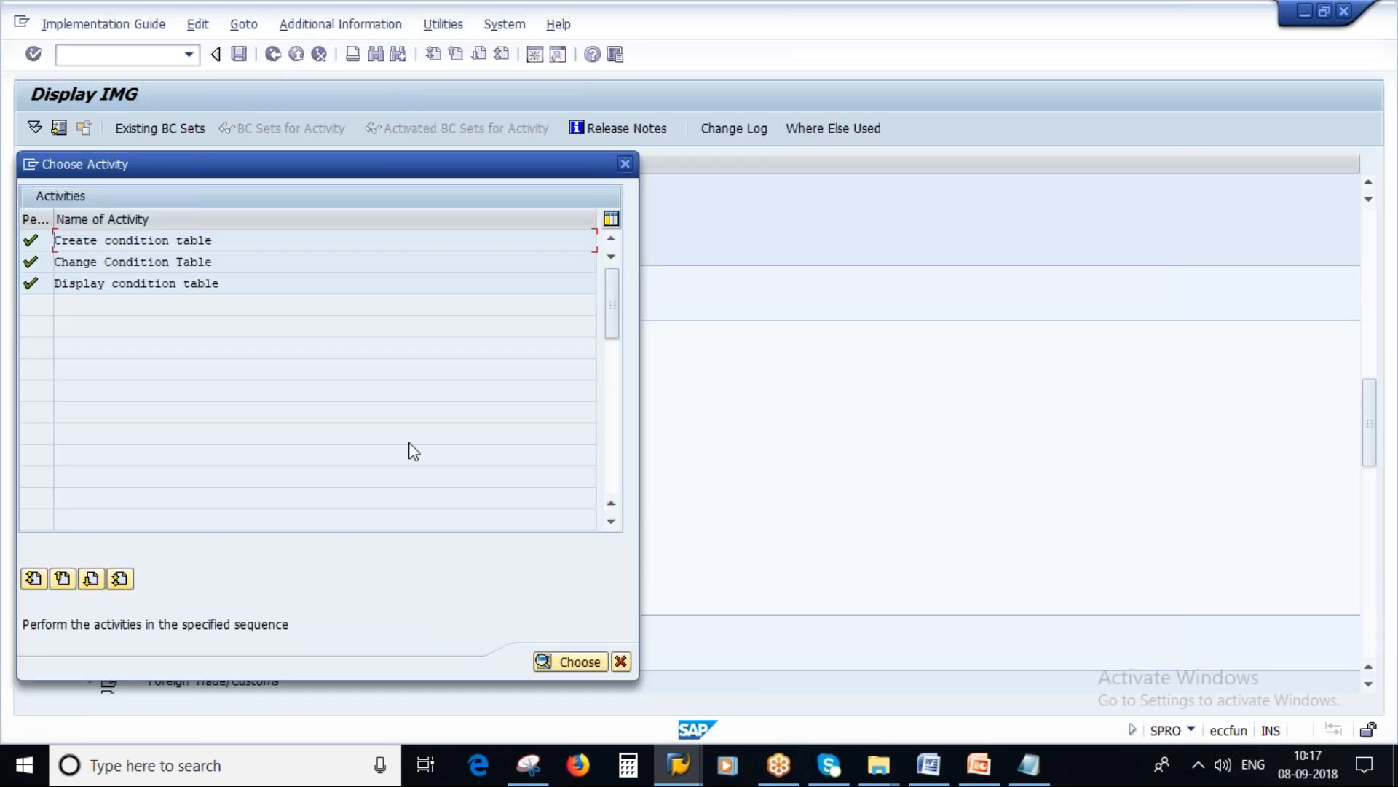
pyautogui.click(620, 662)
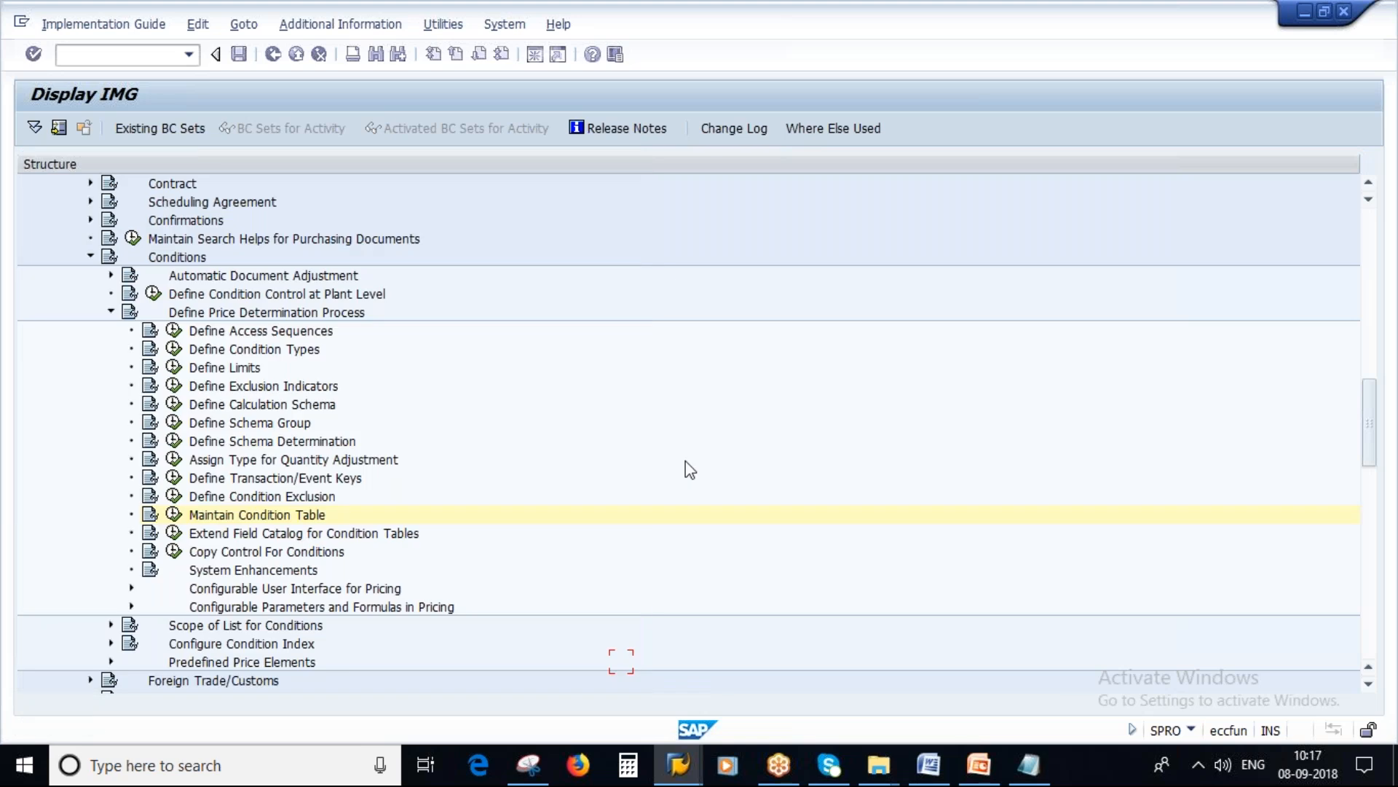
pyautogui.click(1036, 768)
pyautogui.moveTo(536, 250); pyautogui.dragTo(216, 250)
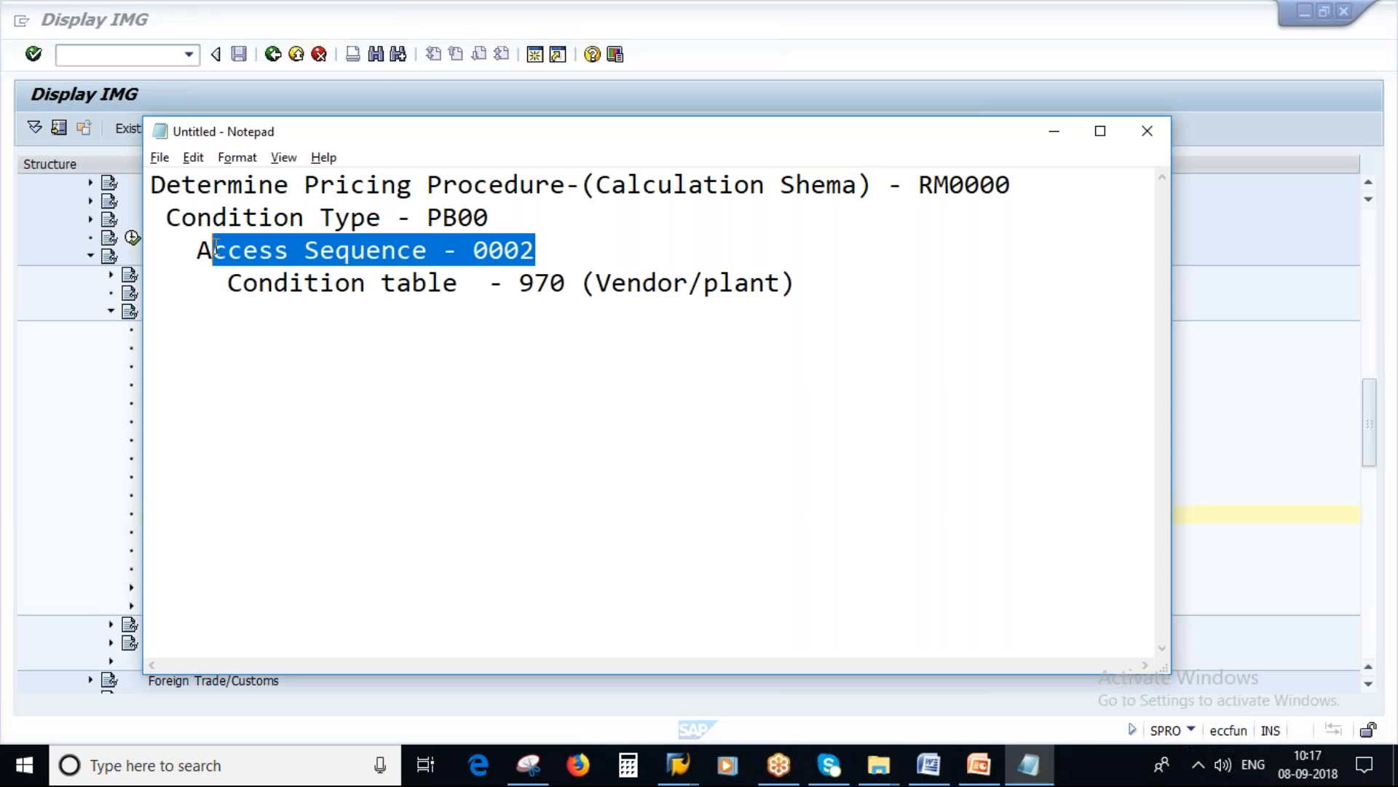
pyautogui.click(492, 256)
pyautogui.moveTo(521, 281); pyautogui.dragTo(566, 284)
pyautogui.click(505, 256)
pyautogui.hotkey('alt', 'Tab')
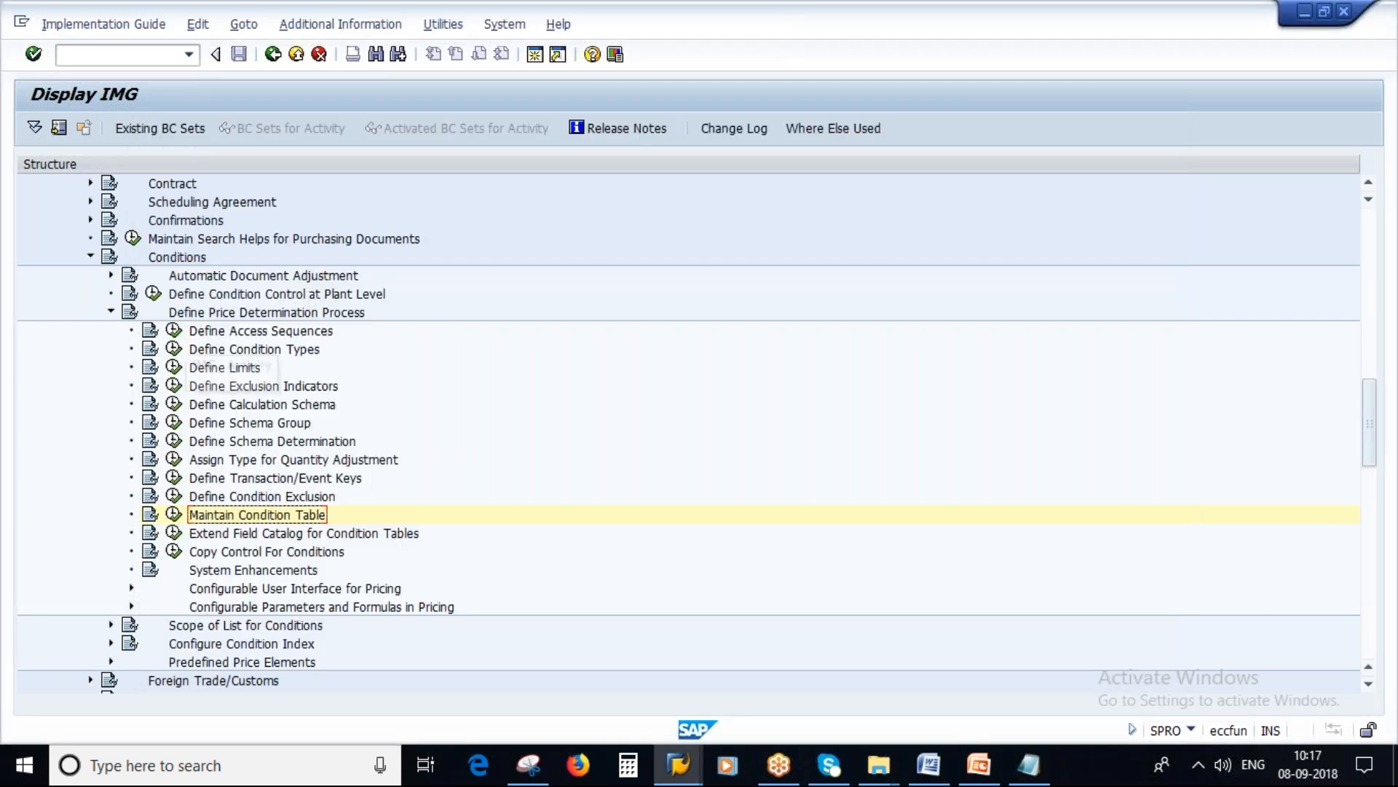
# Step: Open Define Access Sequences, accept the cross-client notice, and start a new access sequence ZSA1
pyautogui.click(174, 332)
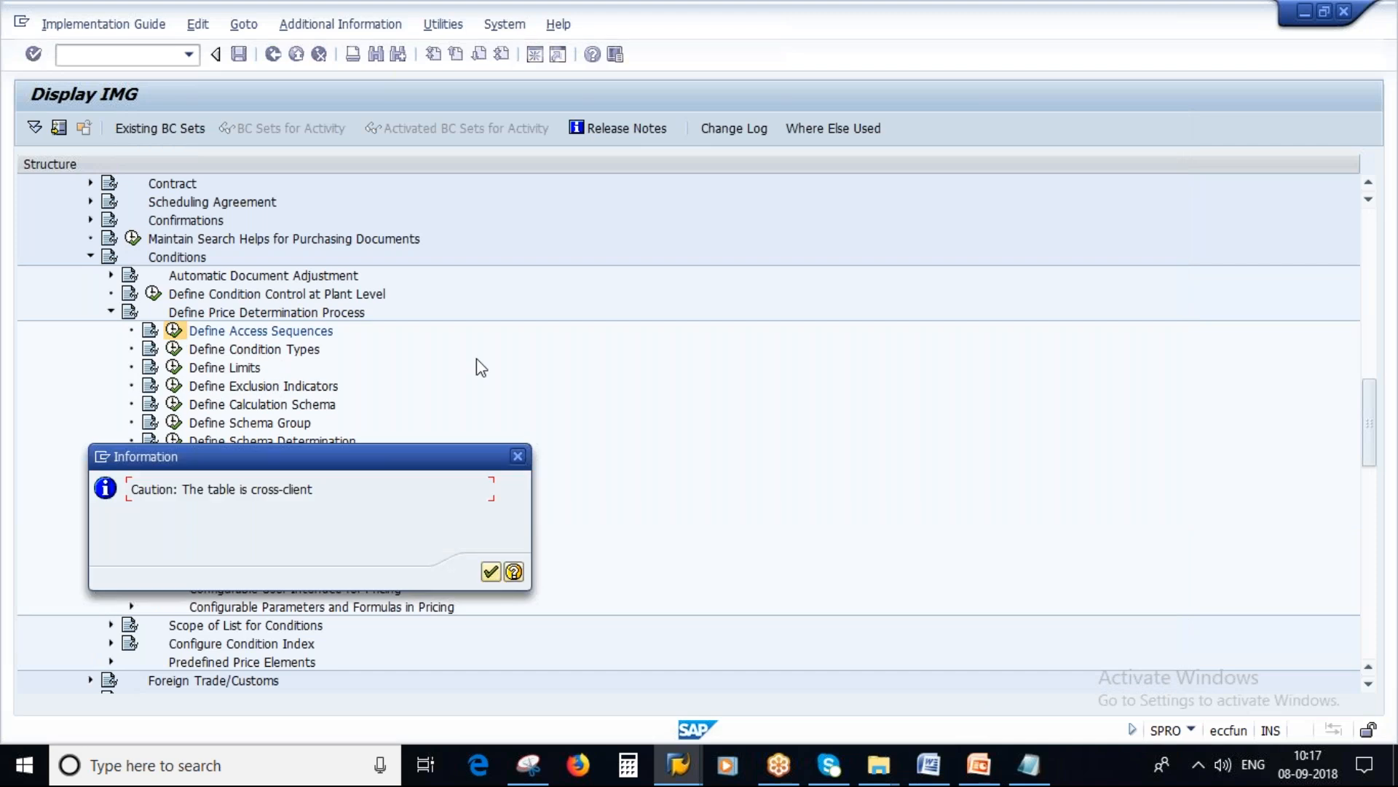
pyautogui.click(490, 573)
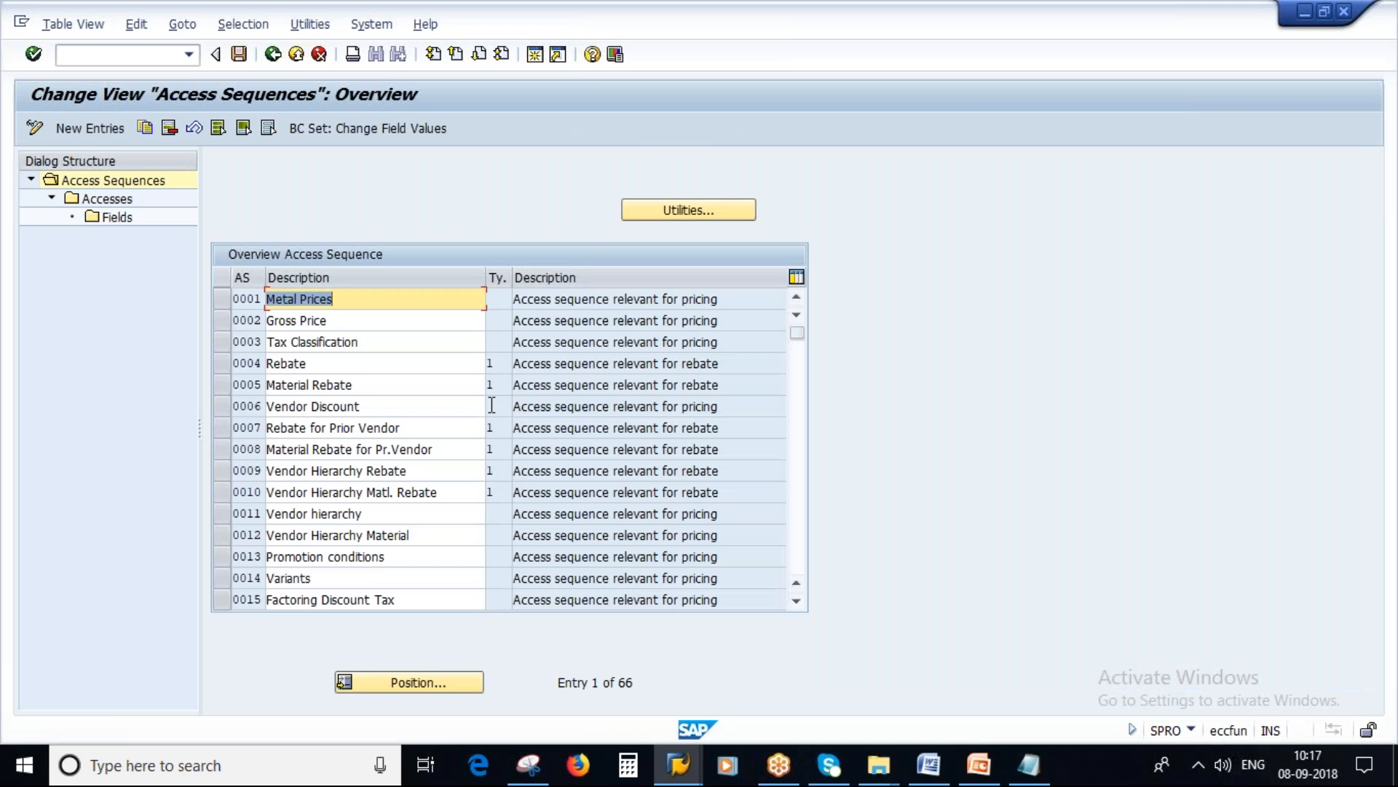
pyautogui.click(91, 131)
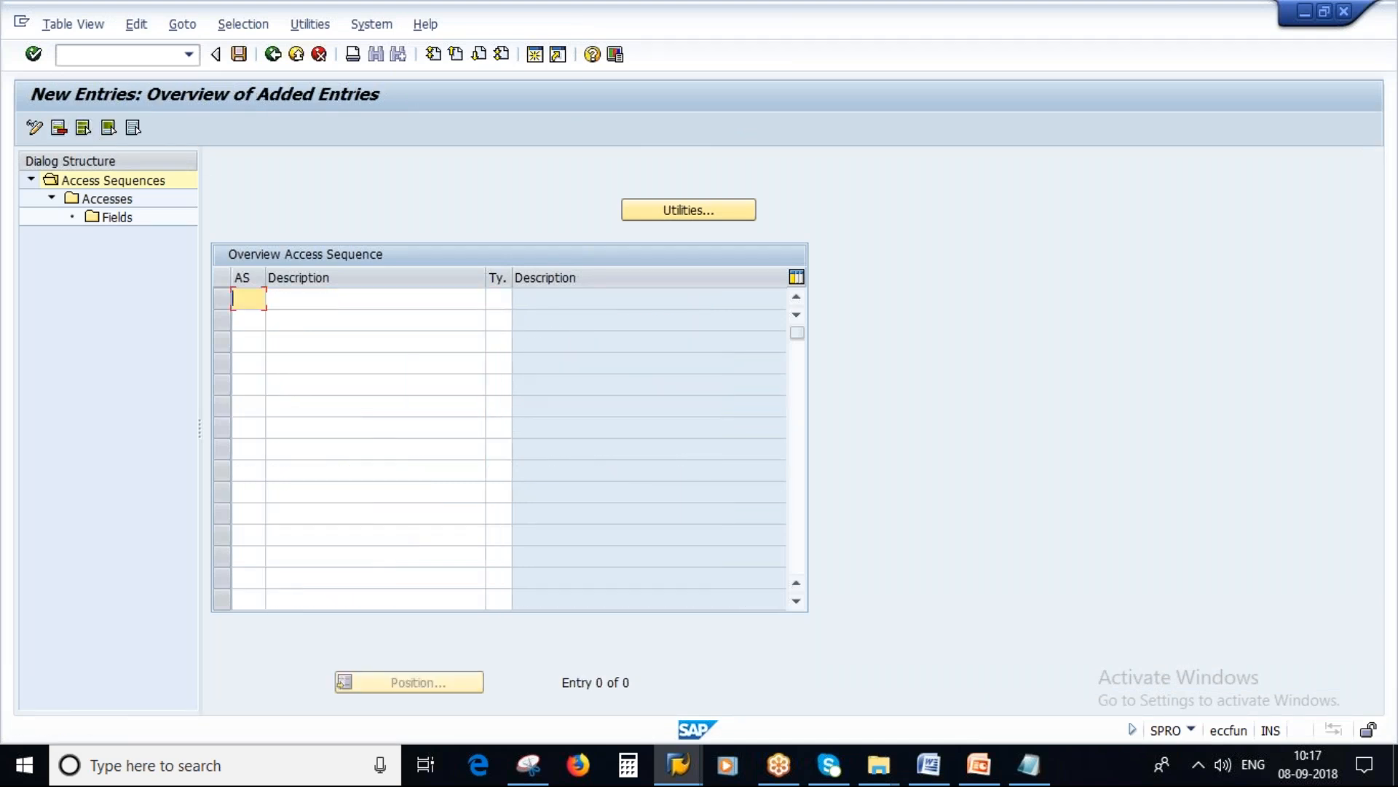
pyautogui.press('capslock')
pyautogui.write('ZSA1')
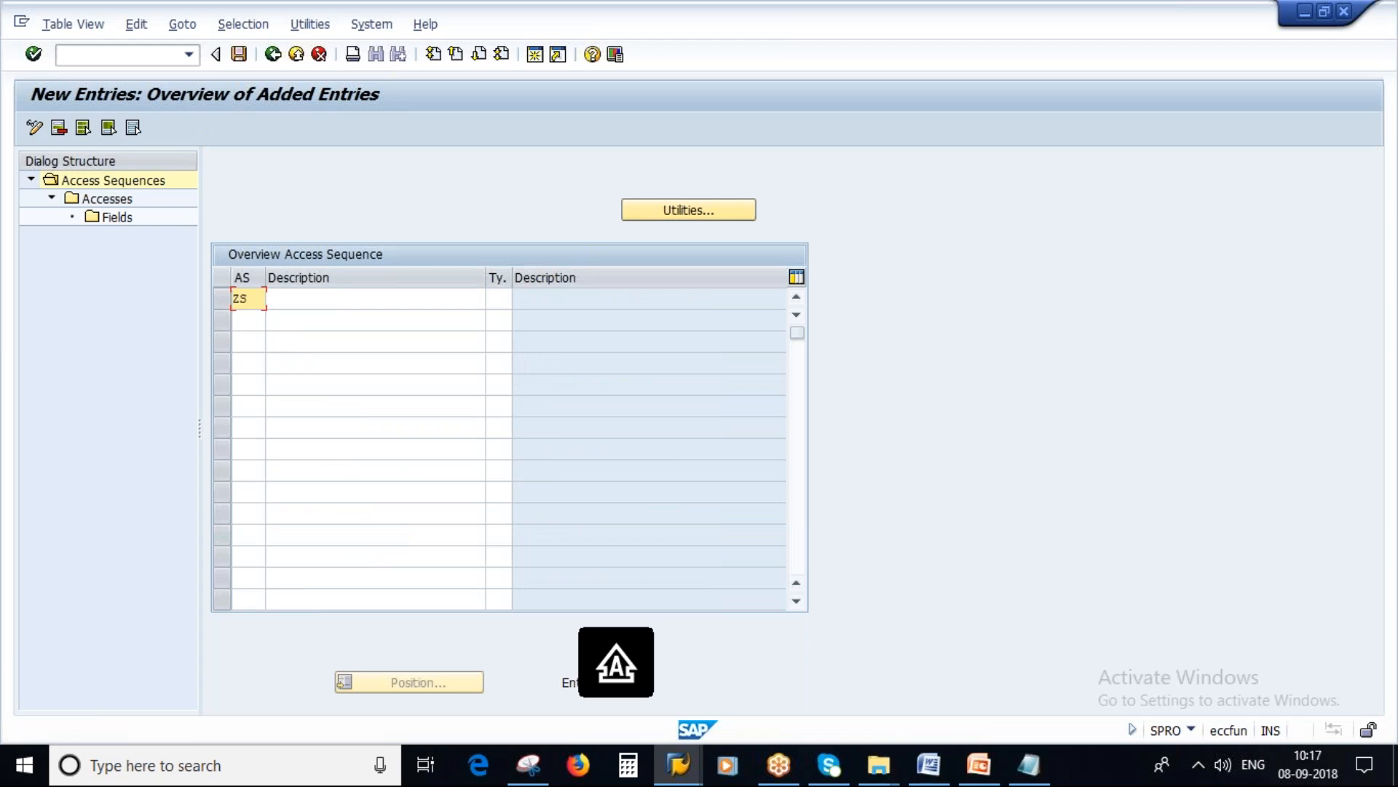
# Step: Enter Vendor/Plant_new as the description of access sequence ZSA1 and confirm the entry
pyautogui.click(308, 301)
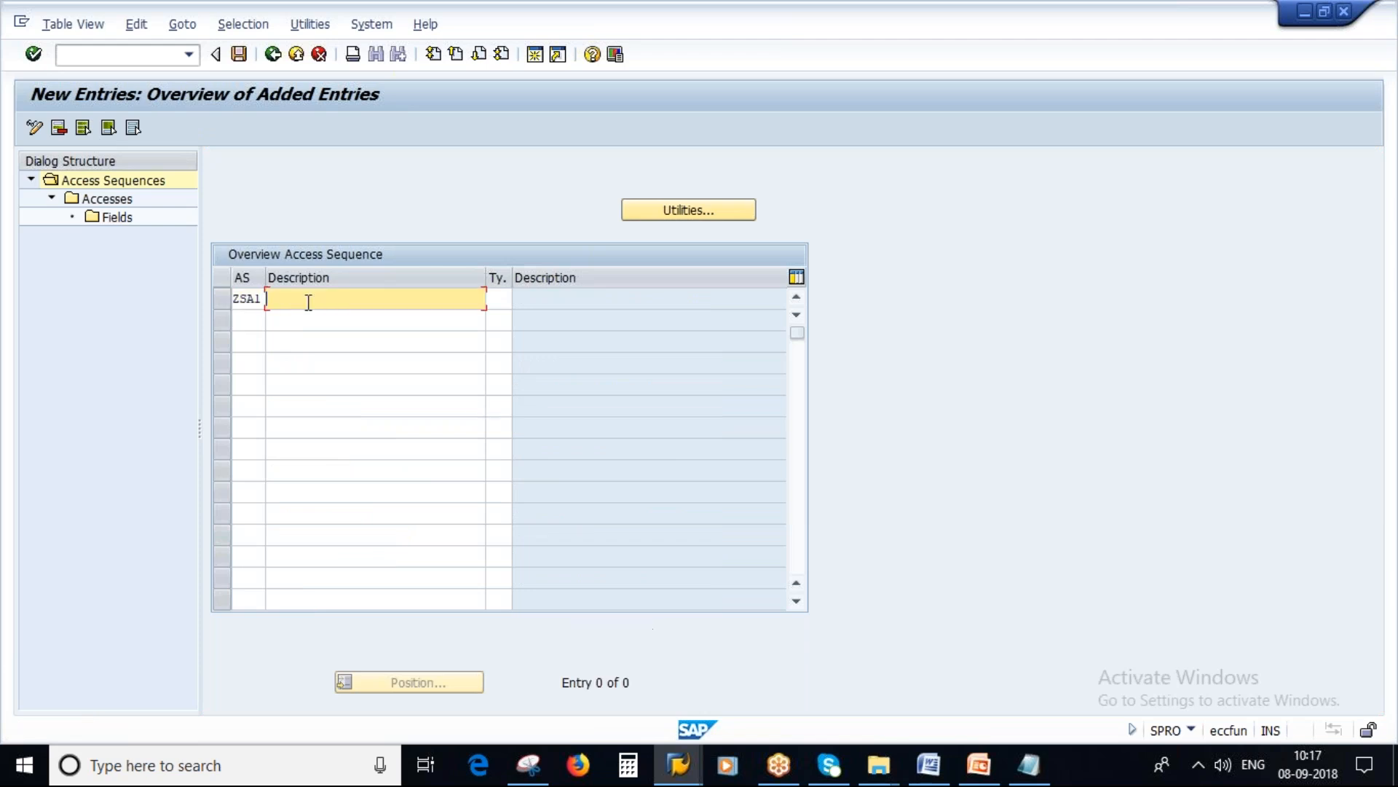
pyautogui.write('SA')
pyautogui.press('BackSpace')
pyautogui.press('BackSpace')
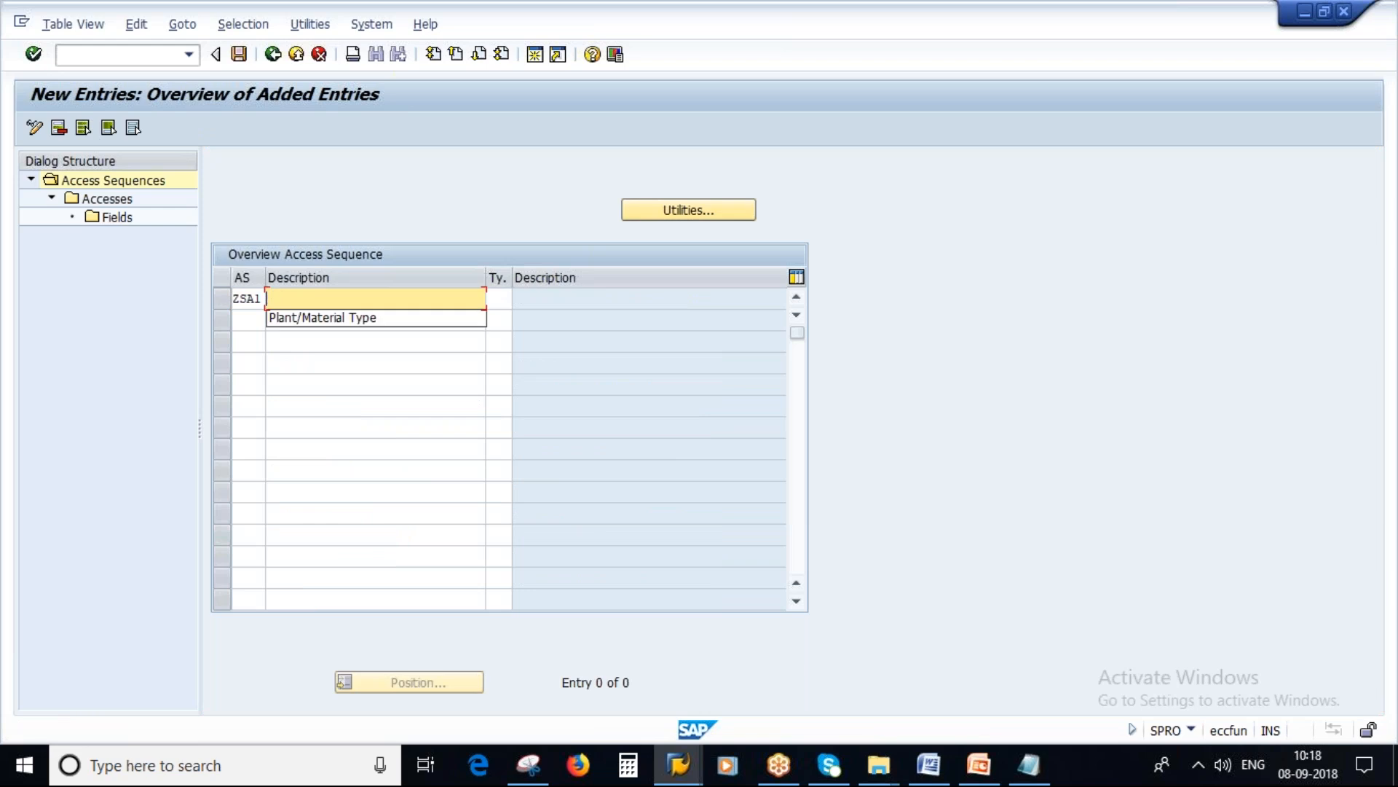
pyautogui.click(295, 301)
pyautogui.press('capslock')
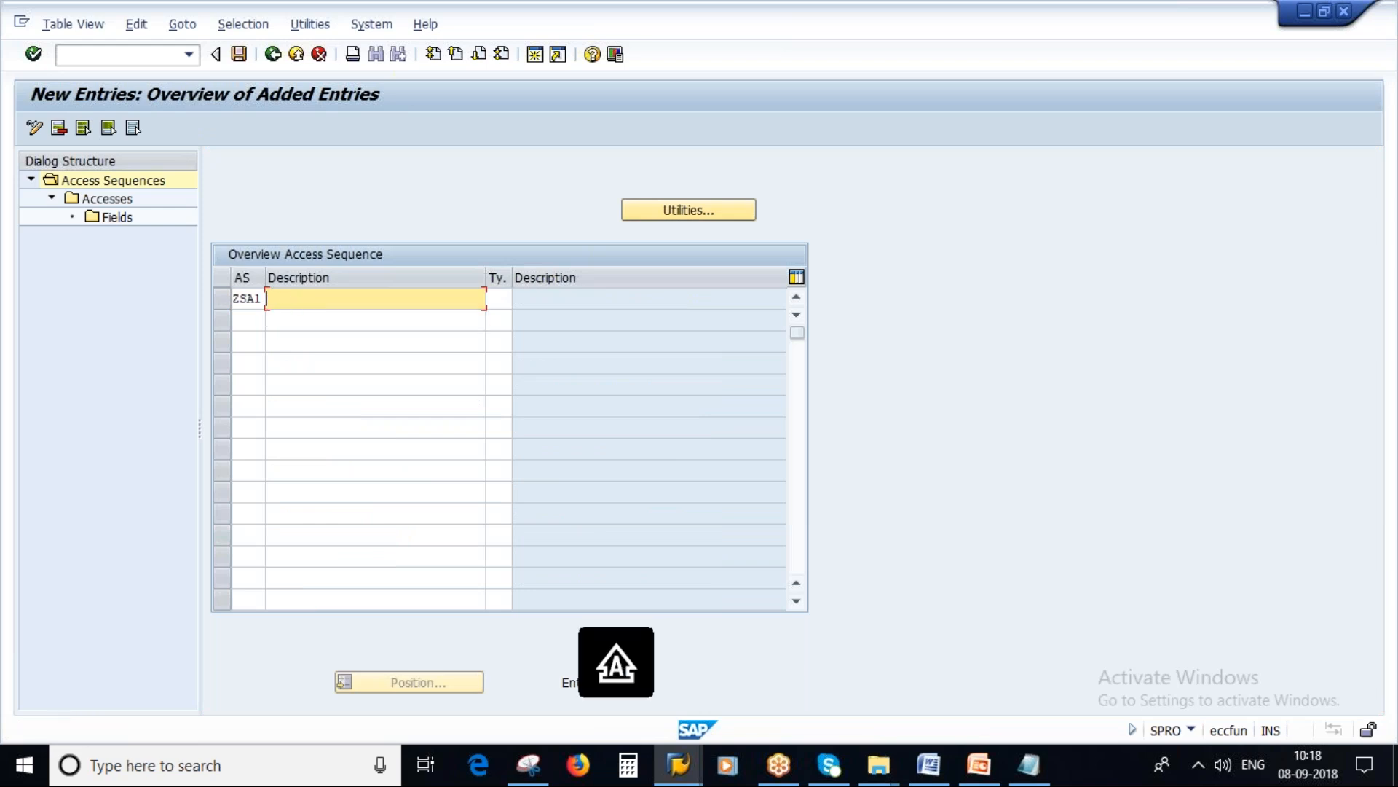
pyautogui.write('V')
pyautogui.press('capslock')
pyautogui.write('endor')
pyautogui.write('/')
pyautogui.press('capslock')
pyautogui.write('P')
pyautogui.press('capslock')
pyautogui.press('BackSpace')
pyautogui.press('BackSpace')
pyautogui.press('capslock')
pyautogui.press('capslock')
pyautogui.write('and')
pyautogui.press('capslock')
pyautogui.write('P')
pyautogui.press('capslock')
pyautogui.write('lant')
pyautogui.press('Left')
pyautogui.press('Left')
pyautogui.press('Left')
pyautogui.press('Left')
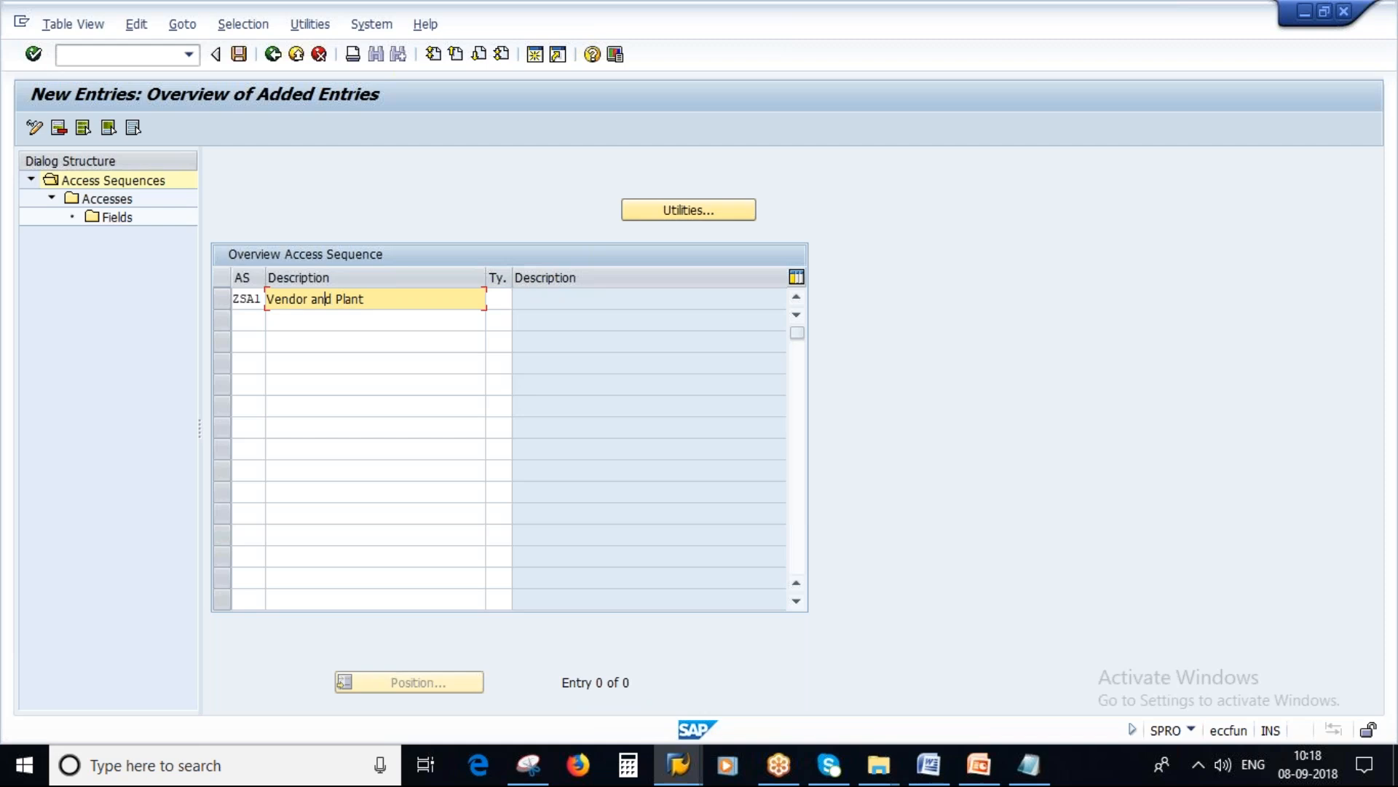
pyautogui.press('BackSpace')
pyautogui.press('BackSpace')
pyautogui.press('Delete')
pyautogui.press('Delete')
pyautogui.press('BackSpace')
pyautogui.write('/Plant_new')
pyautogui.press('Return')
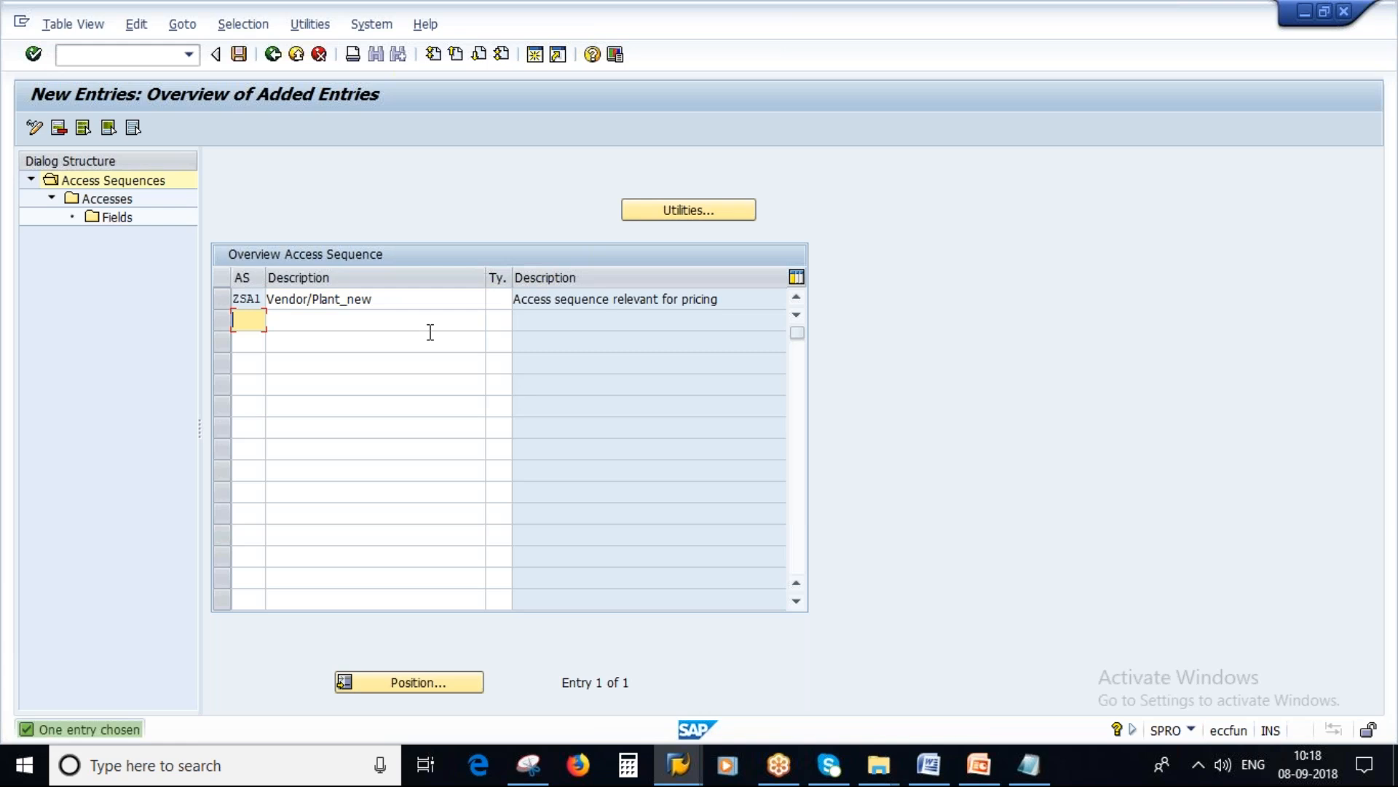
# Step: Switch to the PowerPoint presentation, view the Pricing Procedure Determination slide, and return to SAP
pyautogui.hotkey('alt', 'Tab')
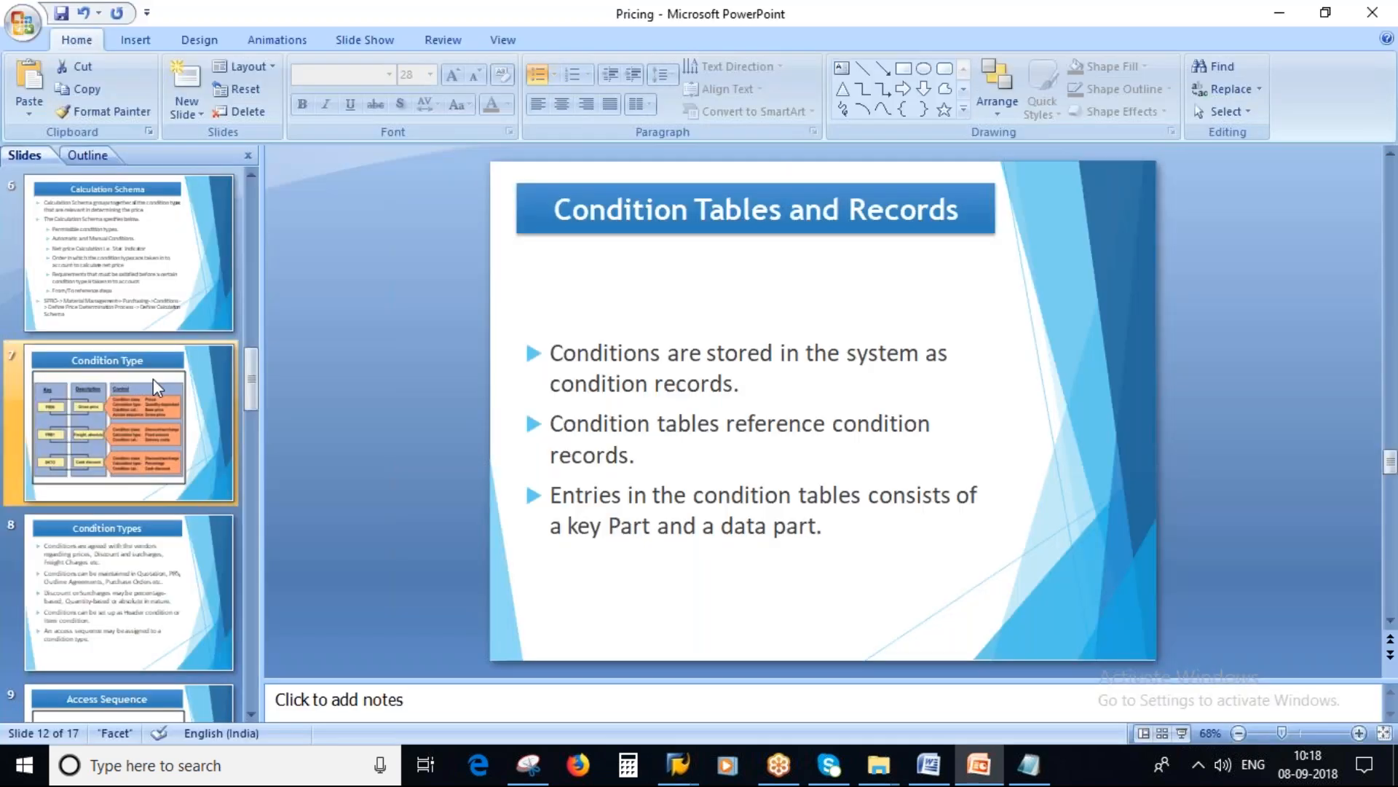
pyautogui.scroll(3, 153, 379)
pyautogui.click(153, 379)
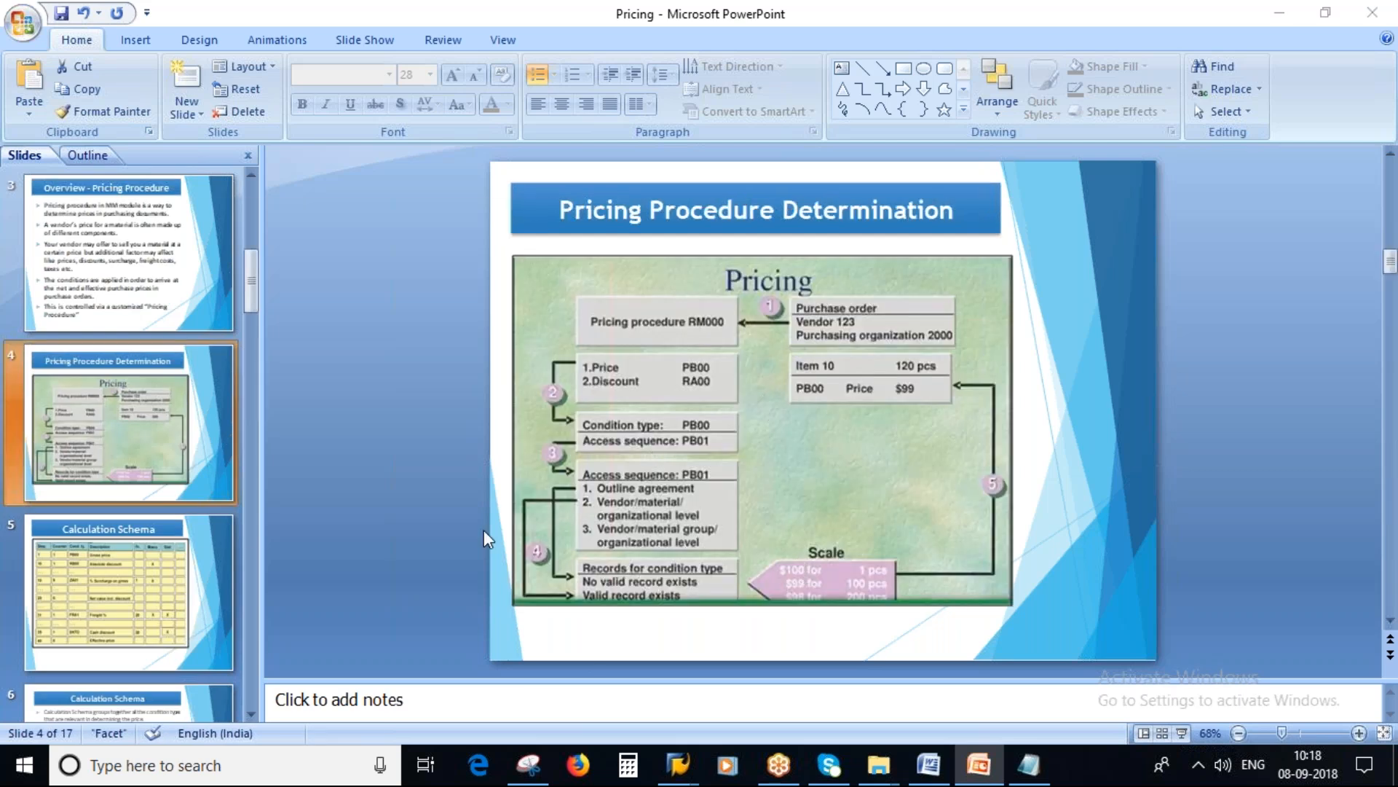
pyautogui.hotkey('alt', 'Tab')
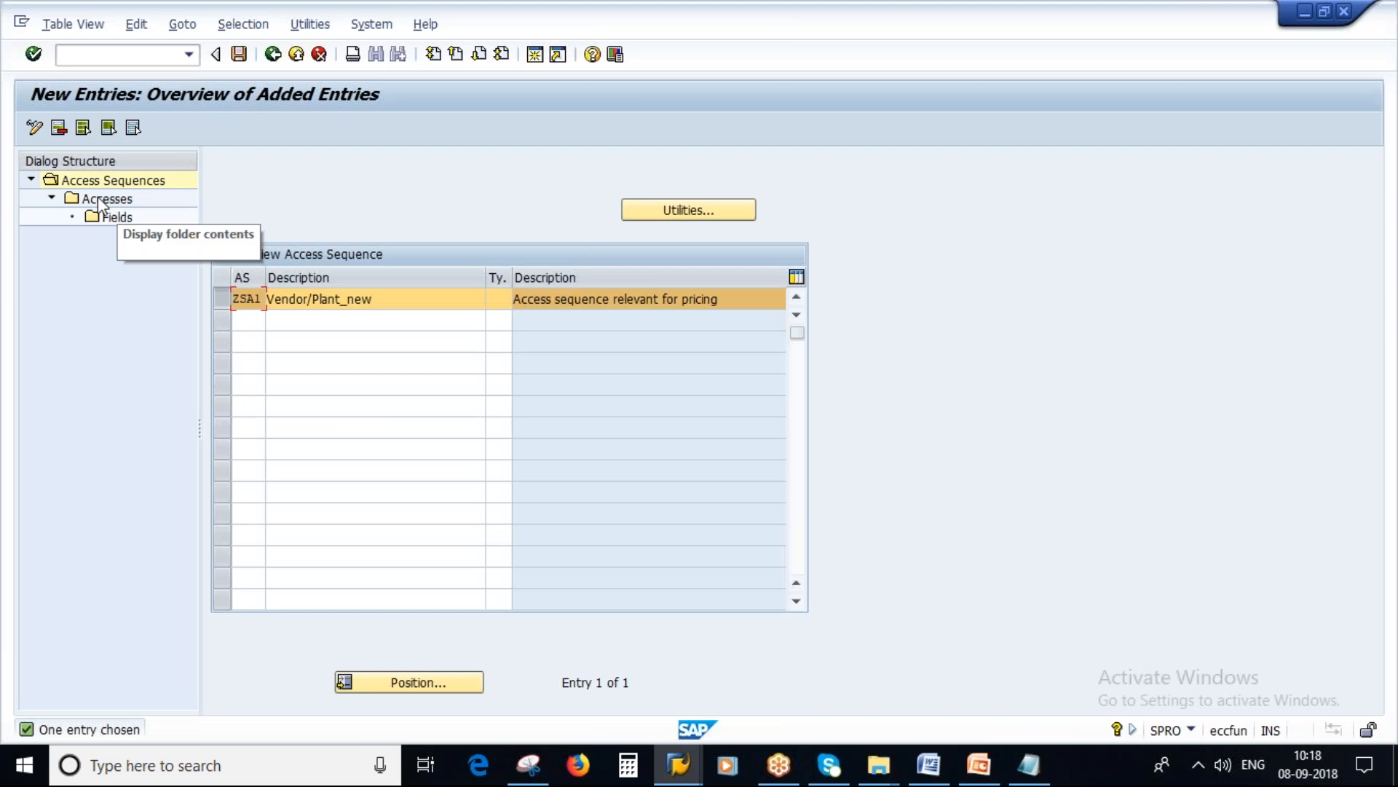
# Step: Start new accesses for sequence ZSA1 and change the access sequence in the Notepad notes to ZSA1
pyautogui.doubleClick(99, 199)
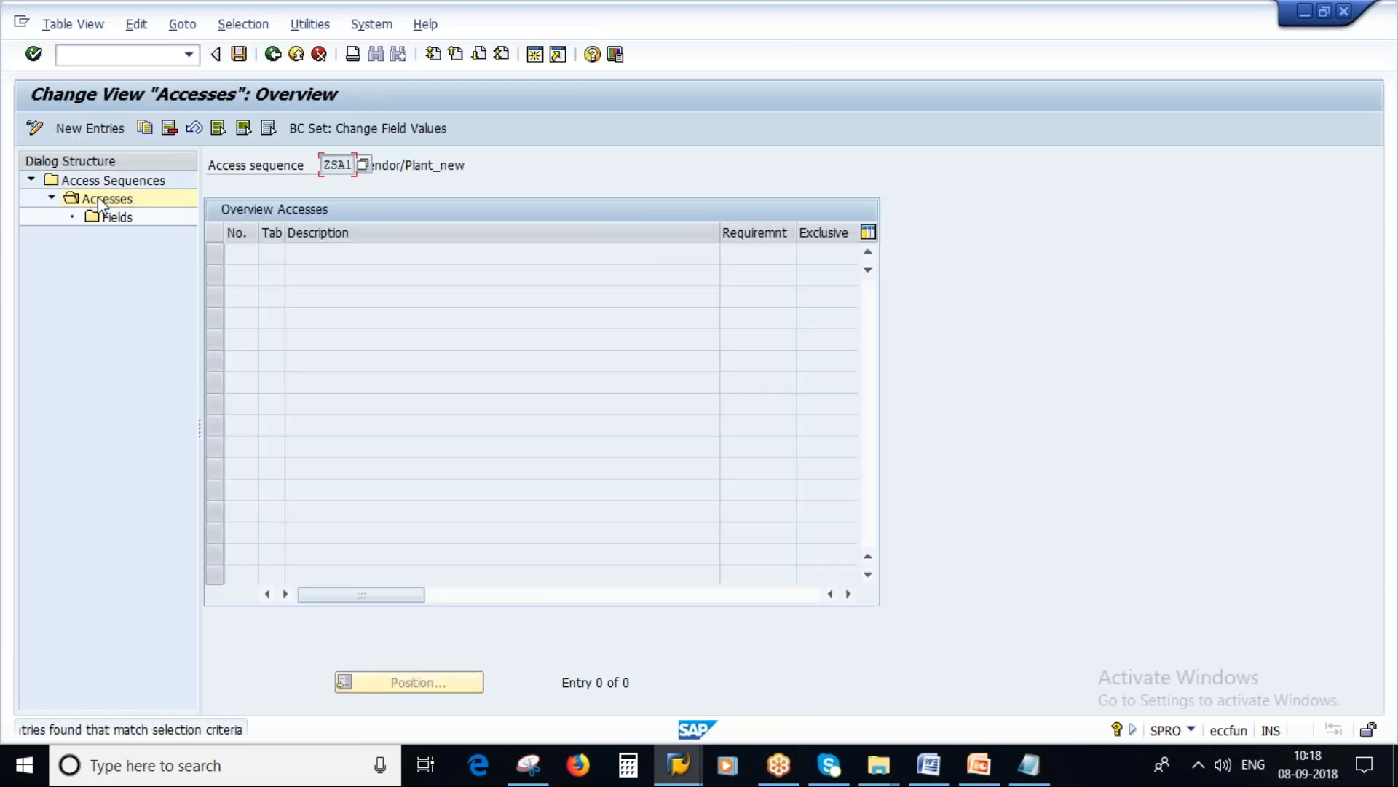
pyautogui.click(90, 130)
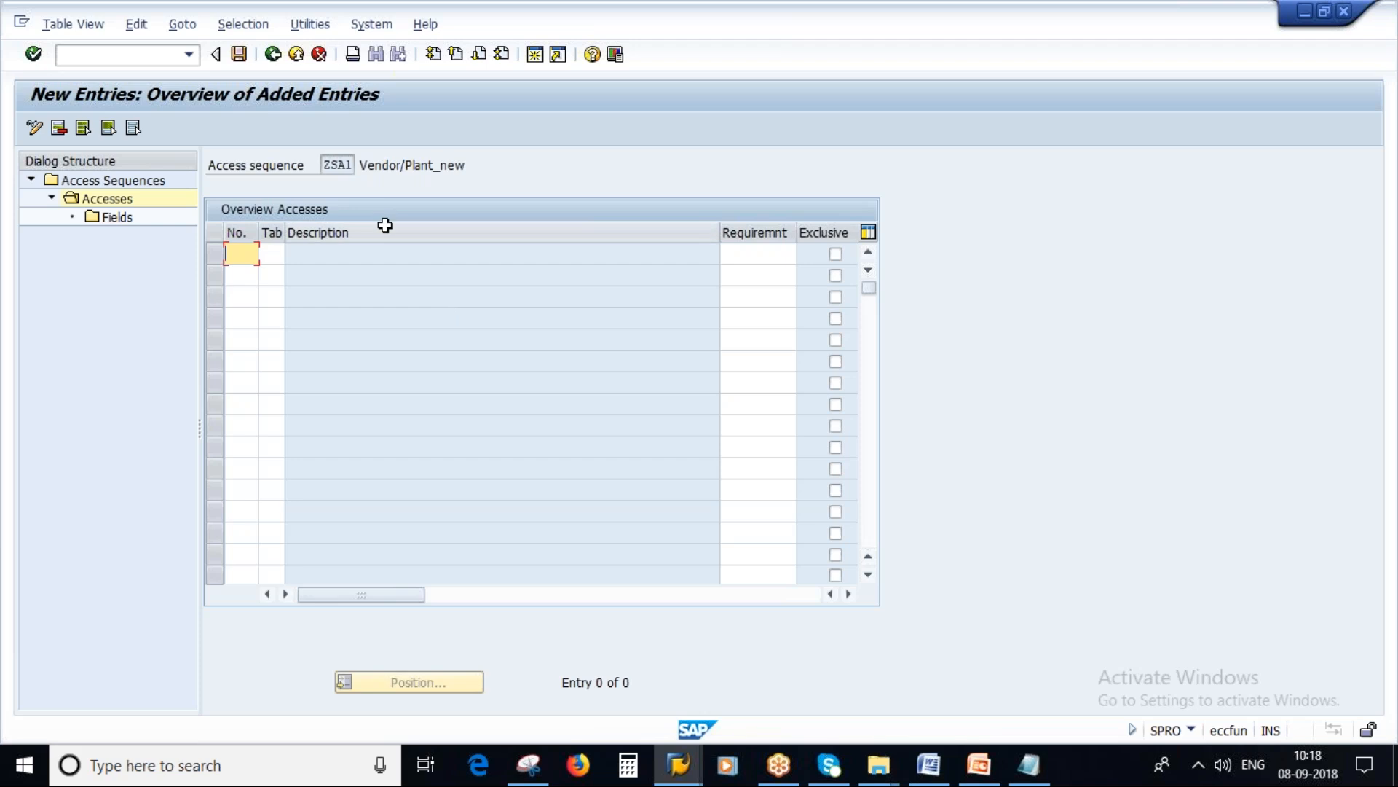
pyautogui.click(324, 166)
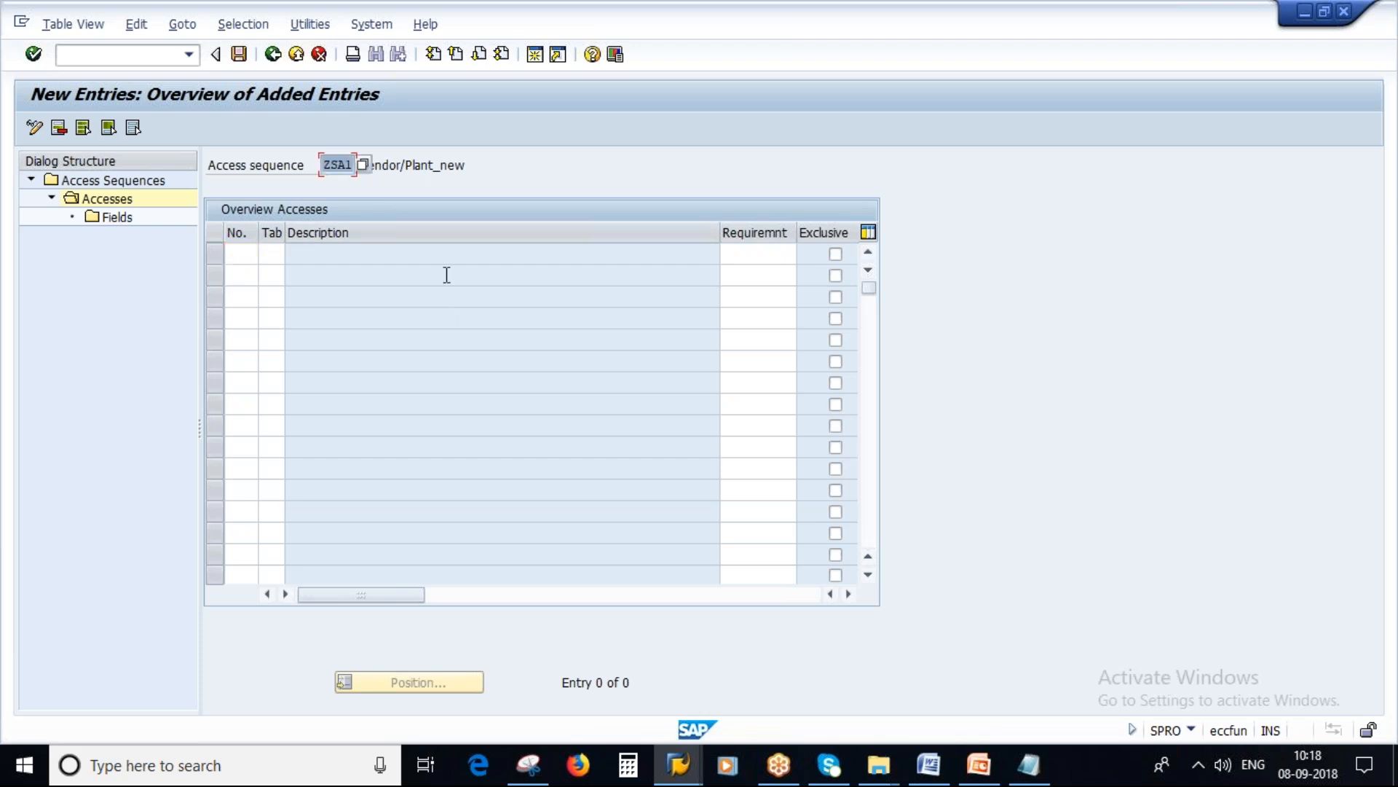
pyautogui.click(1038, 781)
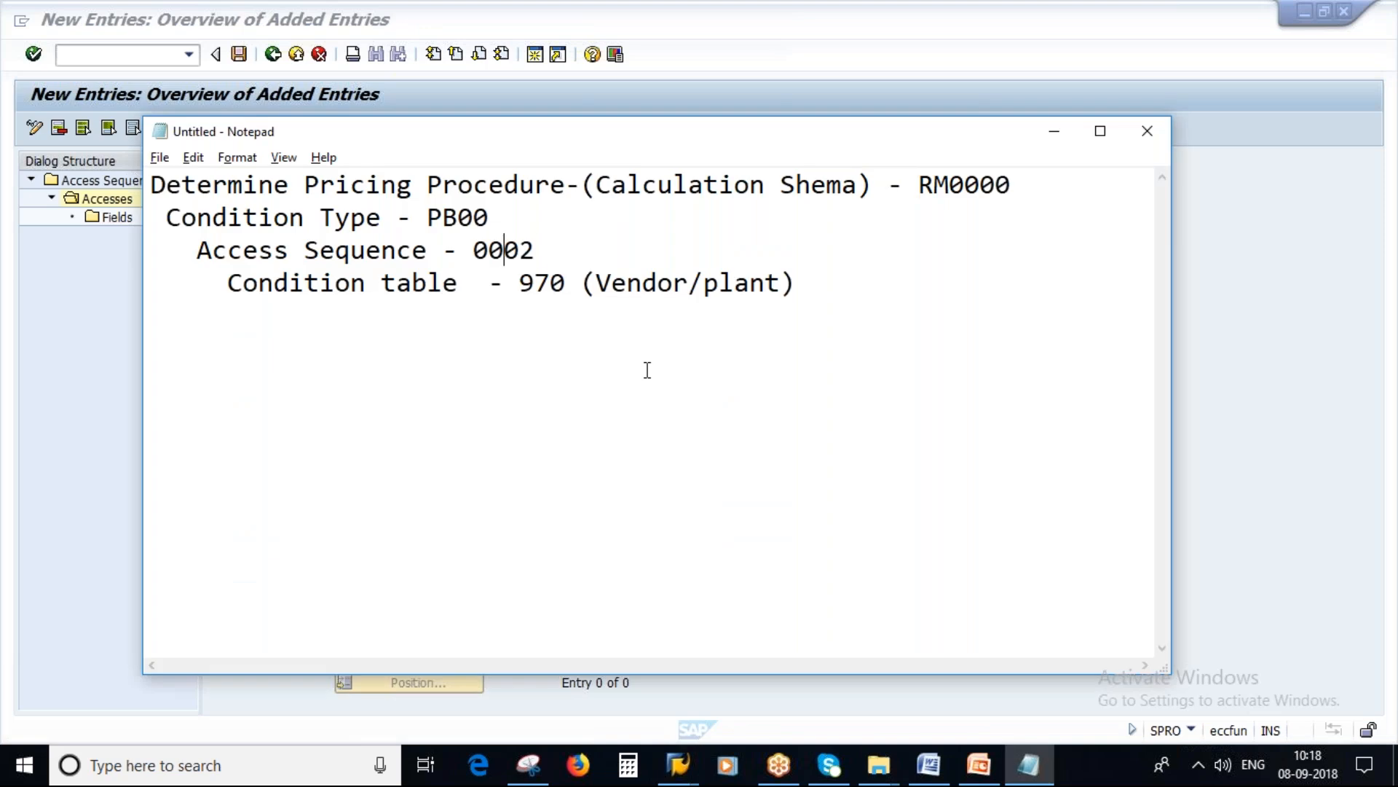
pyautogui.doubleClick(537, 250)
pyautogui.write('ZSA1')
pyautogui.moveTo(473, 251); pyautogui.dragTo(522, 252)
pyautogui.moveTo(796, 283); pyautogui.dragTo(519, 283)
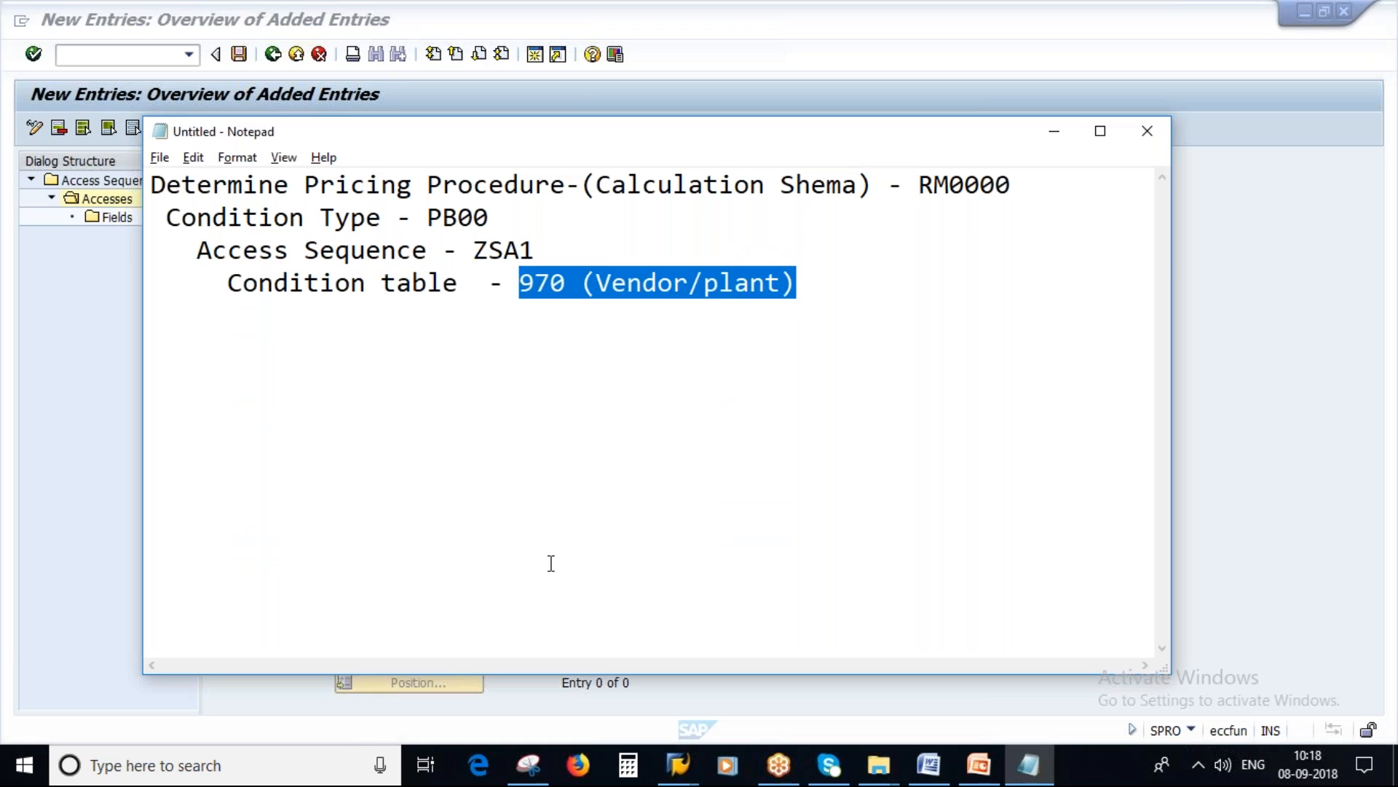
pyautogui.hotkey('alt', 'Tab')
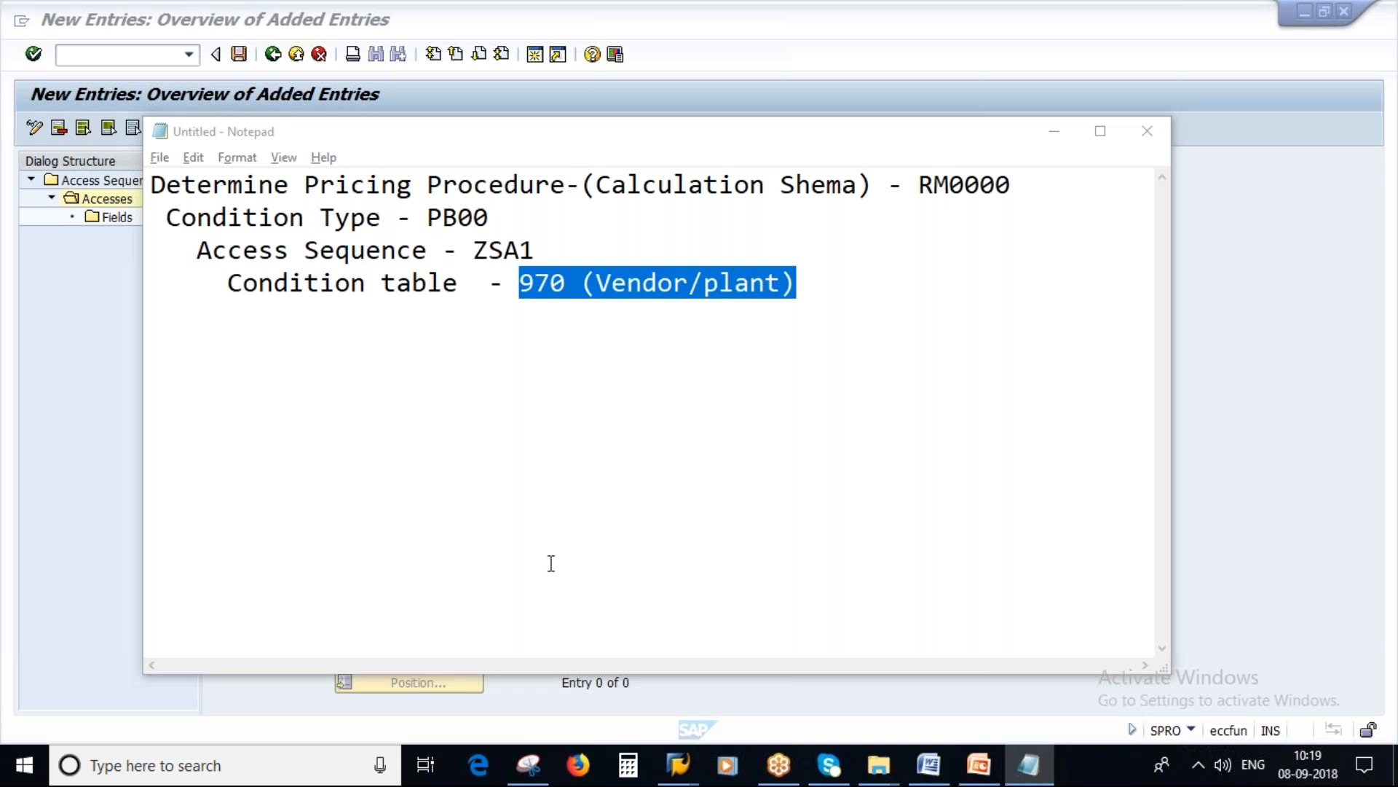
# Step: Add access number 10 with condition table 970 to ZSA1 and mark it as exclusive
pyautogui.write('10')
pyautogui.press('Tab')
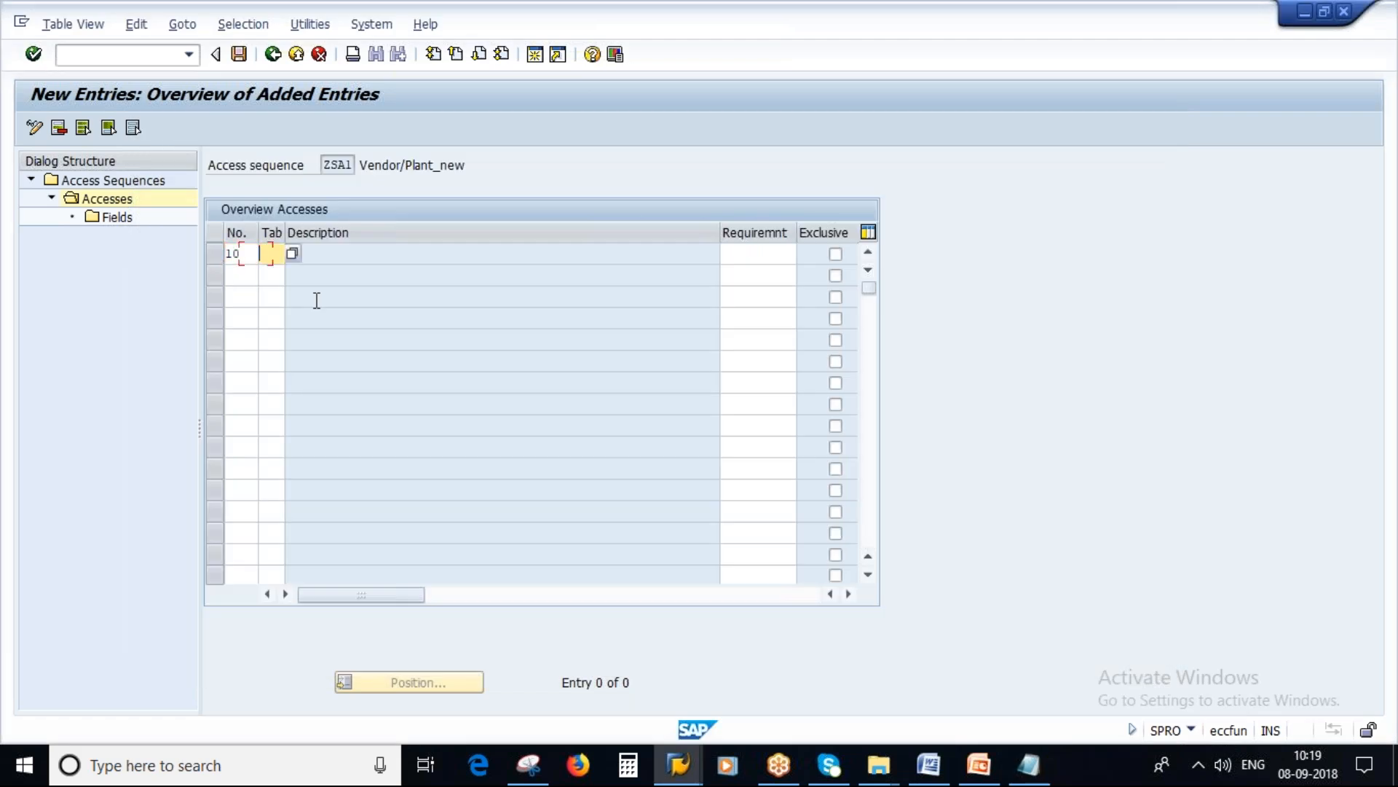
pyautogui.hotkey('alt', 'Tab')
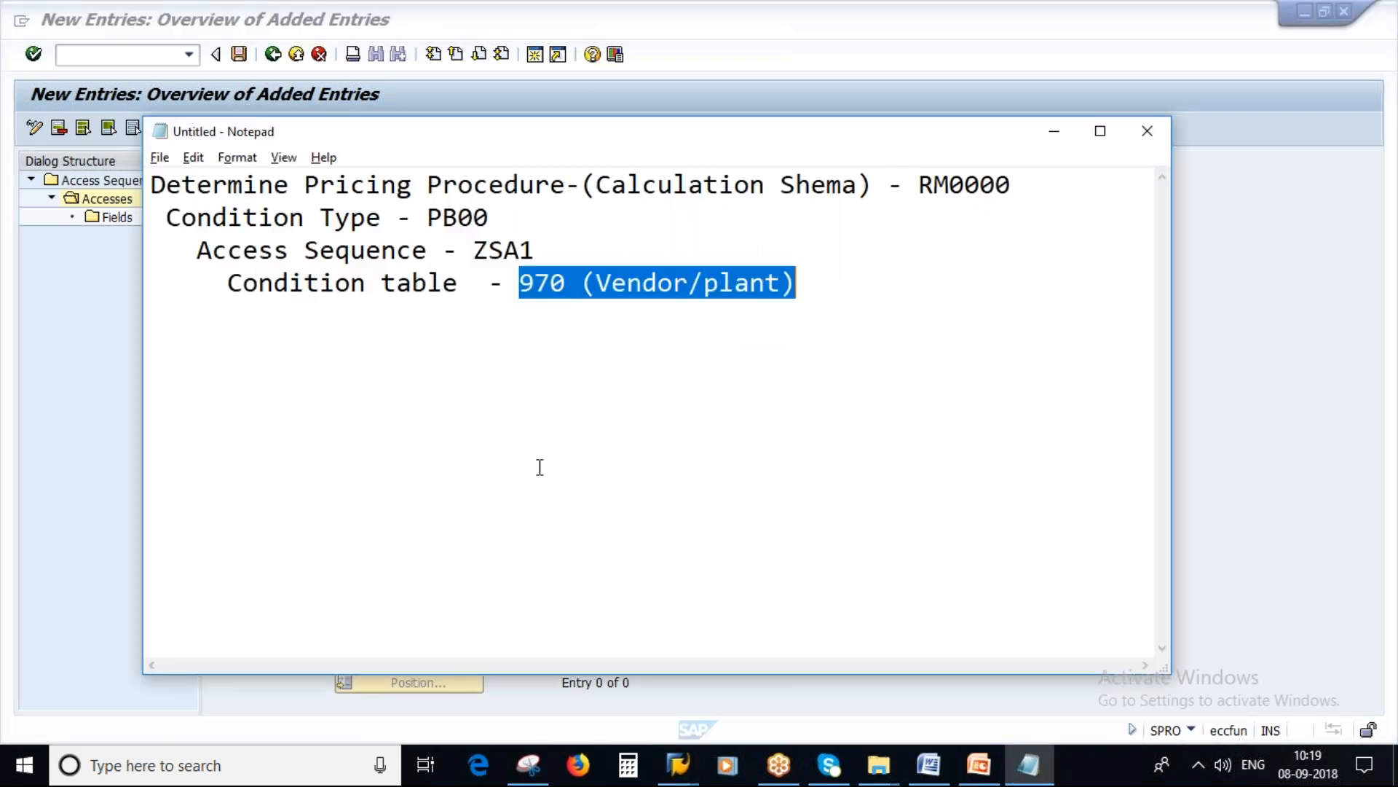
pyautogui.hotkey('alt', 'Tab')
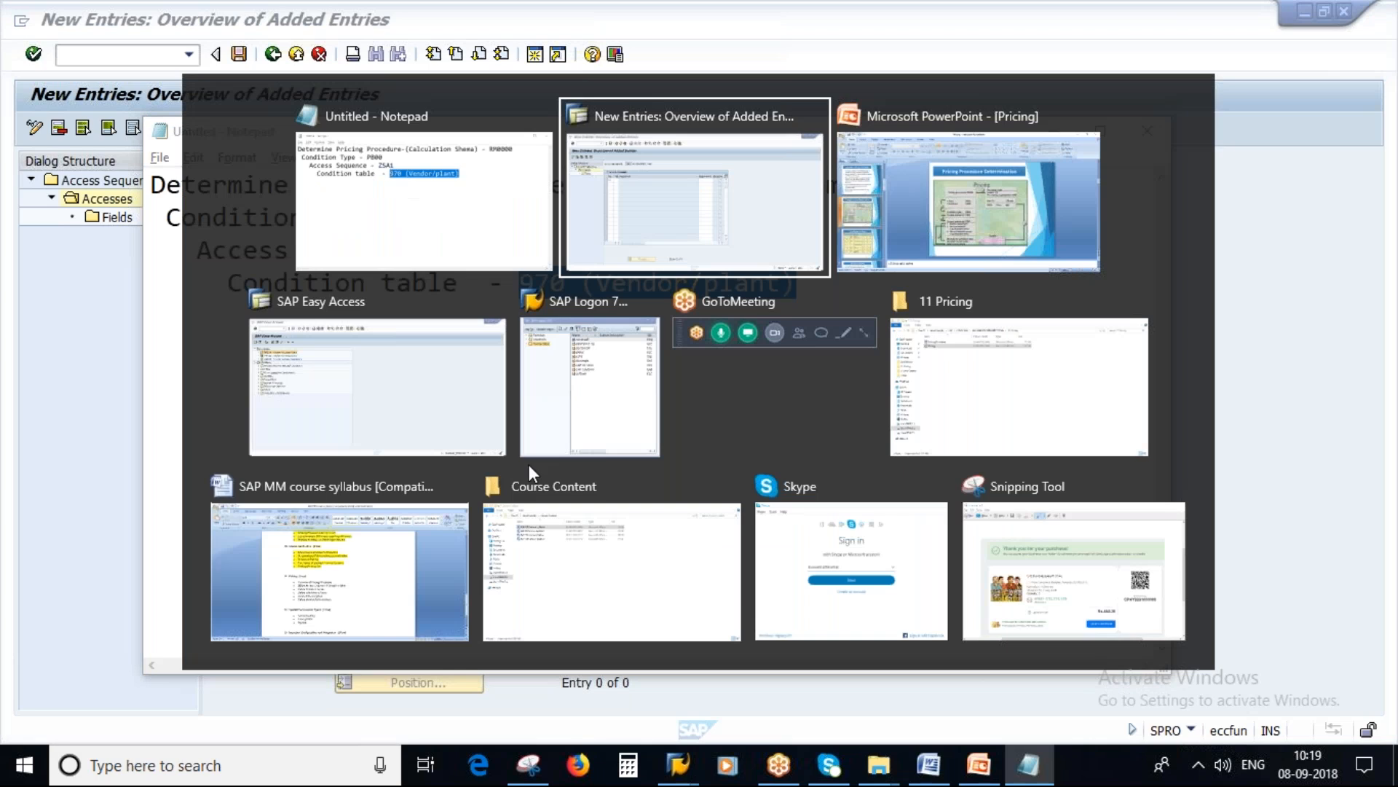
pyautogui.write('970')
pyautogui.press('Return')
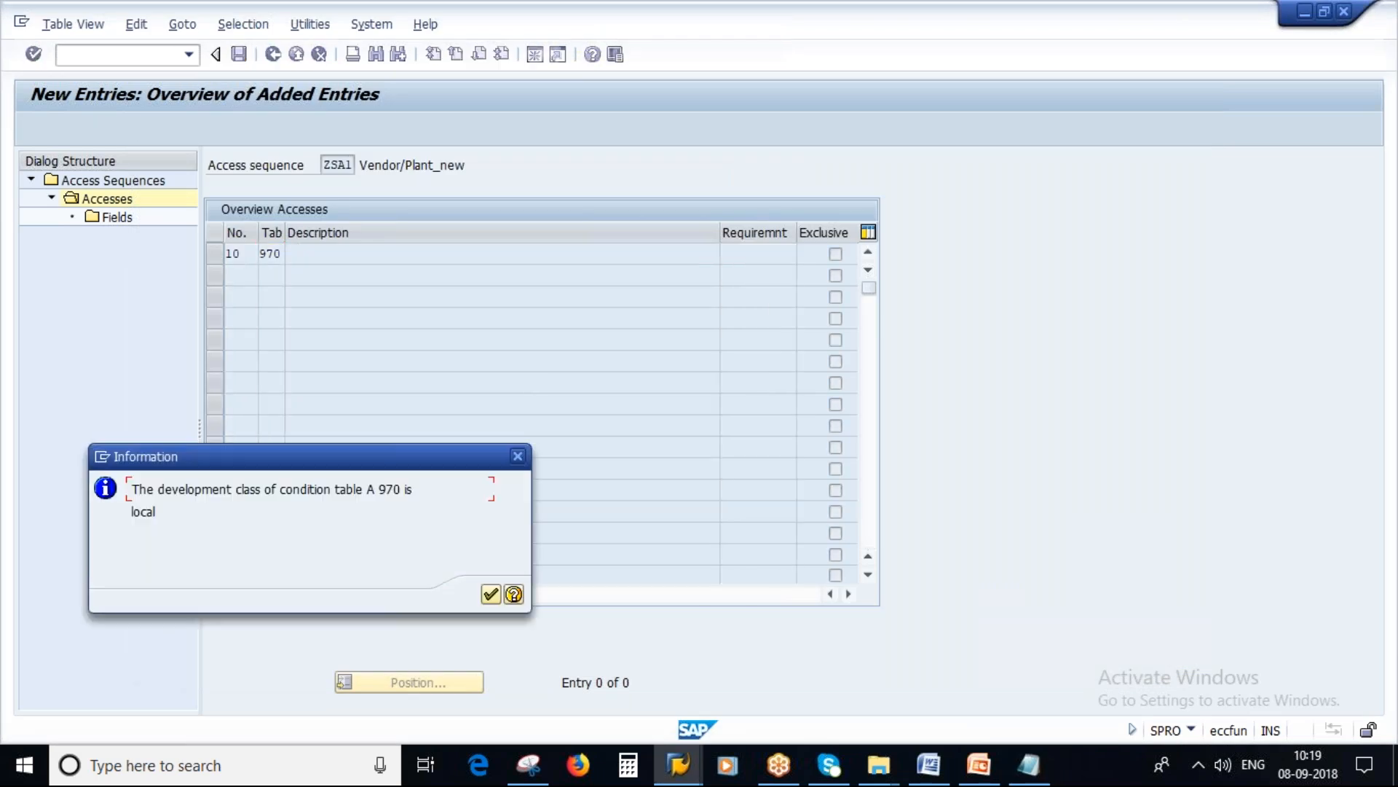
pyautogui.click(489, 596)
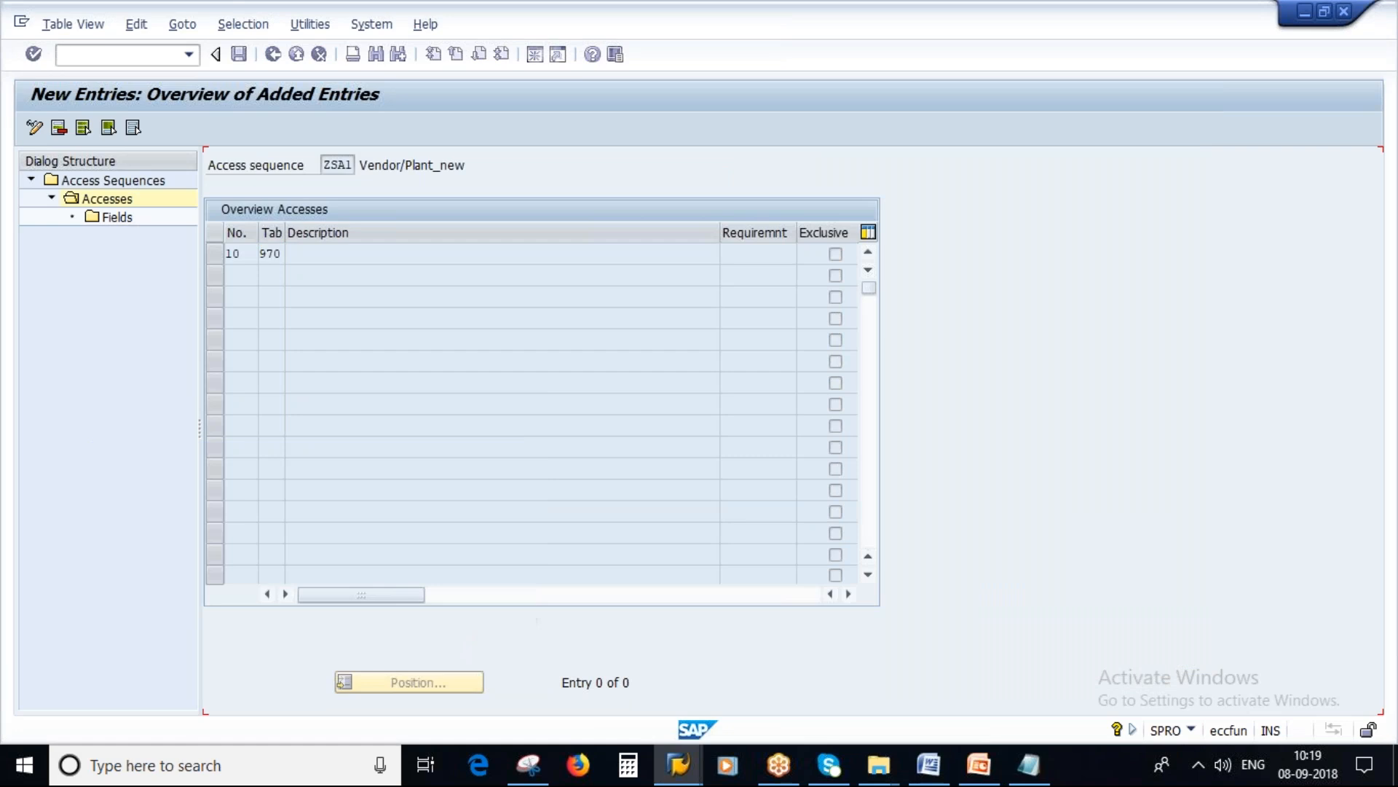
pyautogui.click(835, 254)
# Step: Open the fields of access 10, accept the notices, and review the Vendor and Plant field assignments
pyautogui.click(218, 258)
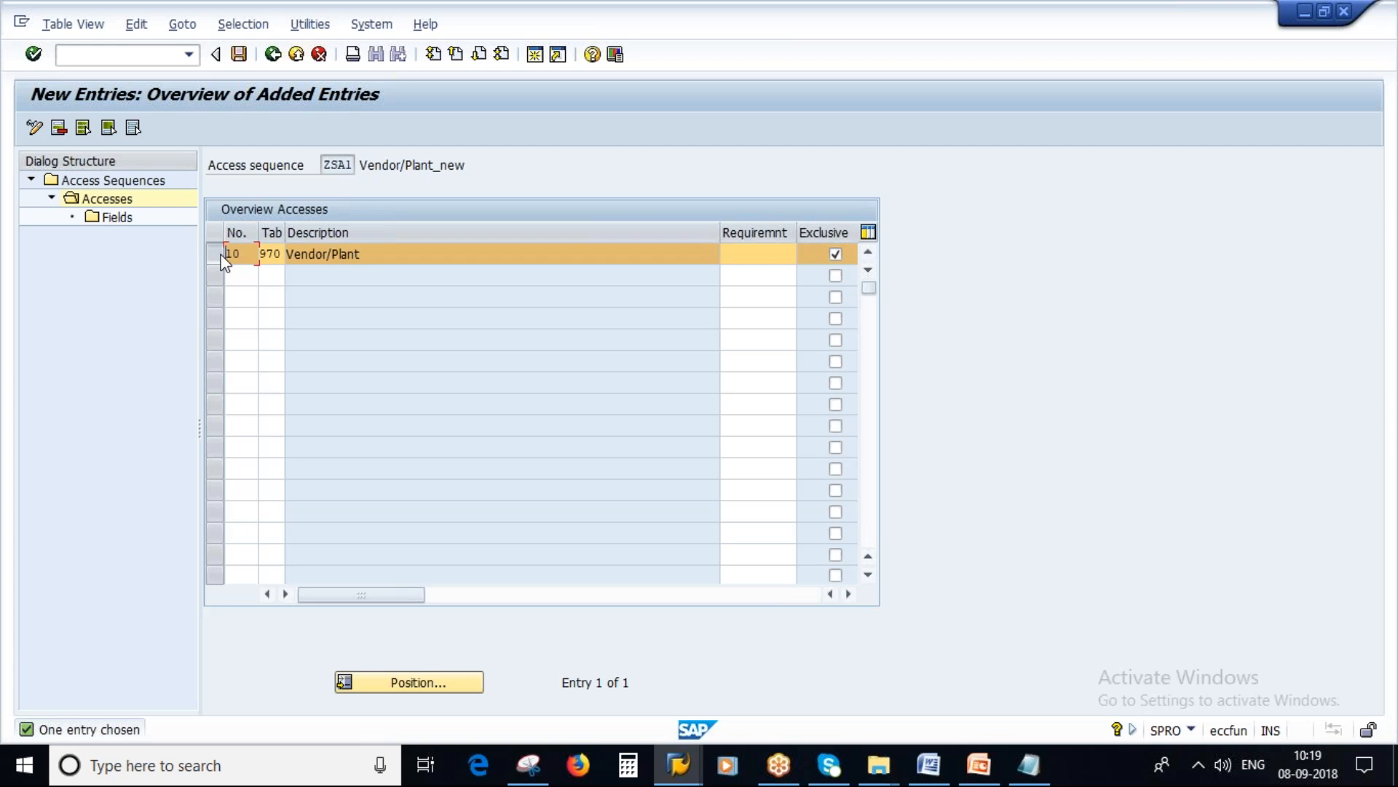
pyautogui.doubleClick(103, 216)
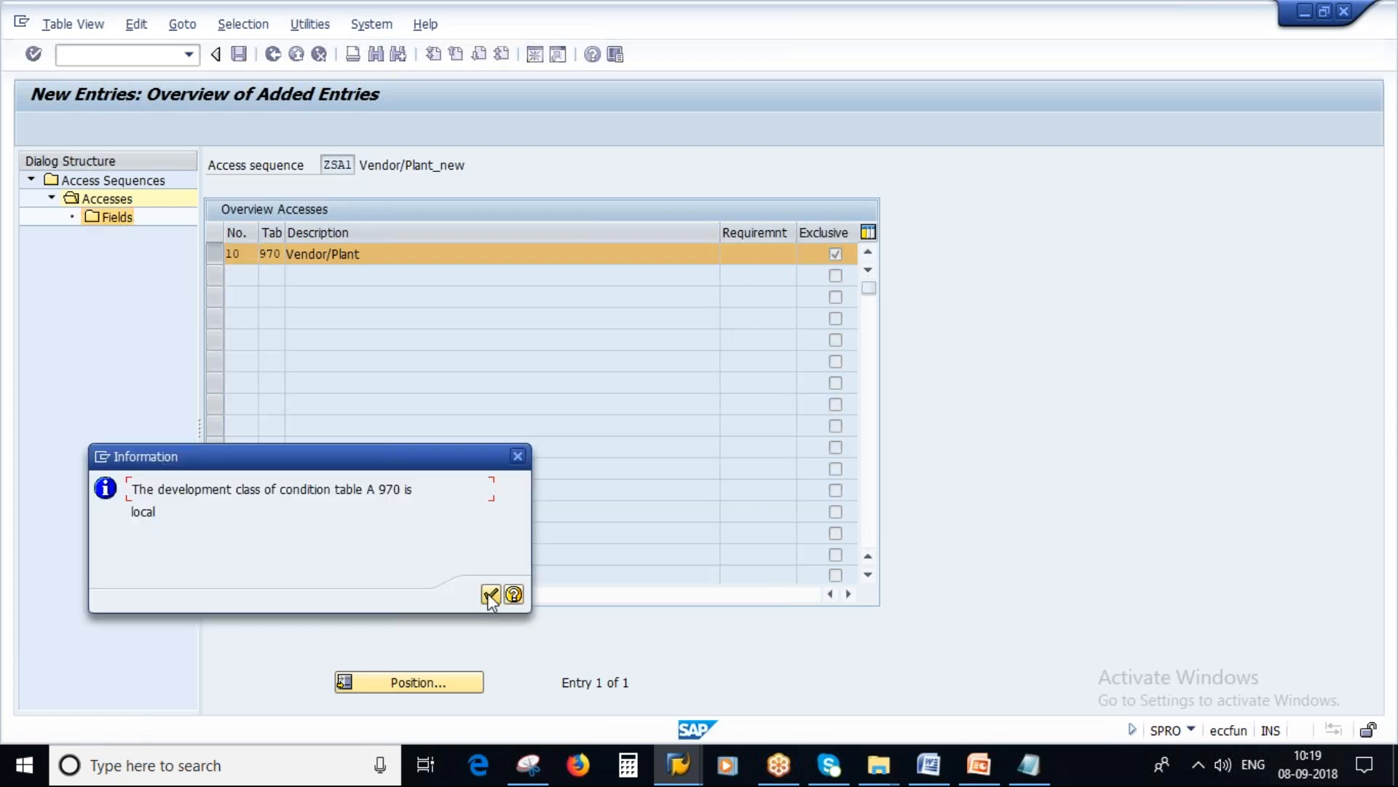
pyautogui.click(488, 593)
pyautogui.press('Return')
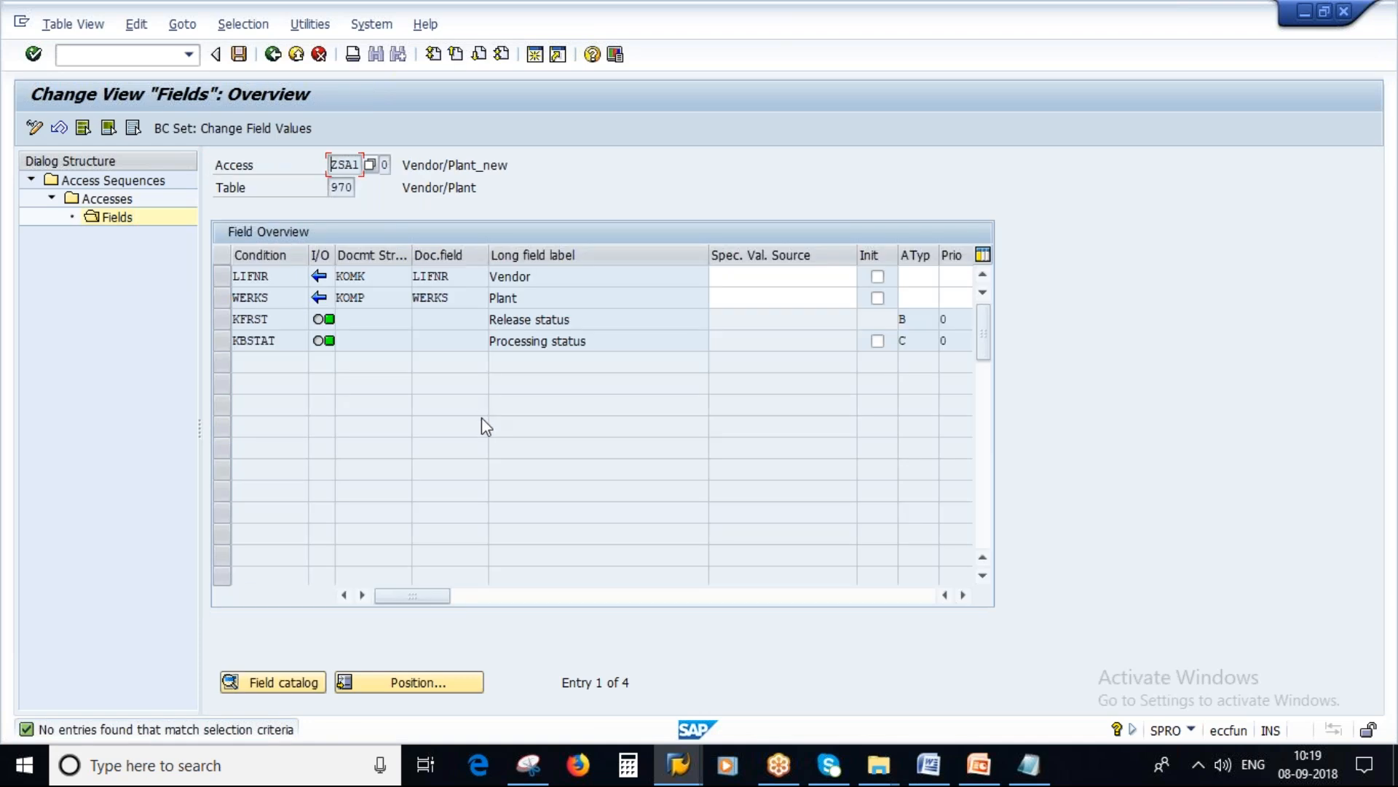
pyautogui.moveTo(530, 281); pyautogui.dragTo(482, 278)
pyautogui.press('Down')
# Step: Save the access sequence under workbench request ECQK900050 and go back from the fields view to the accesses overview
pyautogui.click(238, 55)
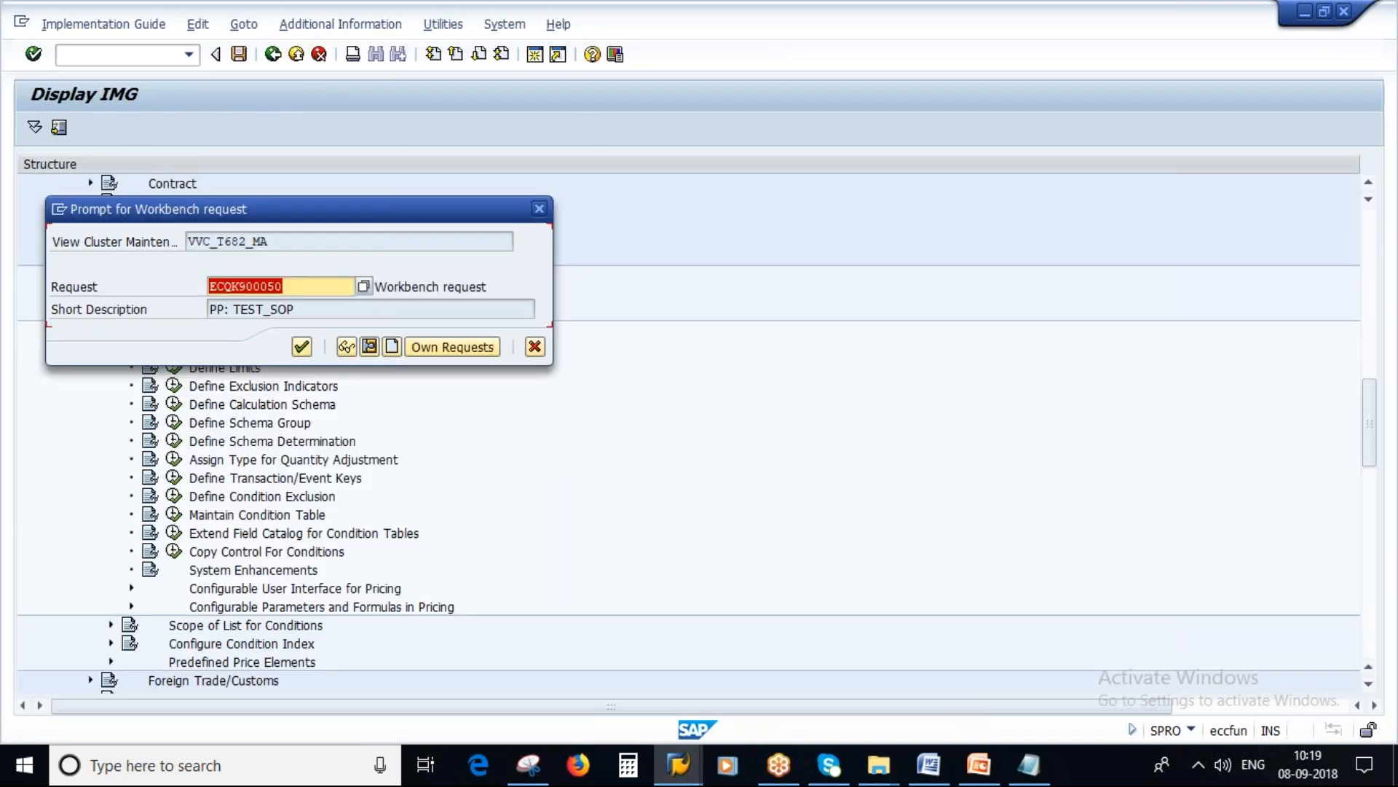
pyautogui.click(301, 346)
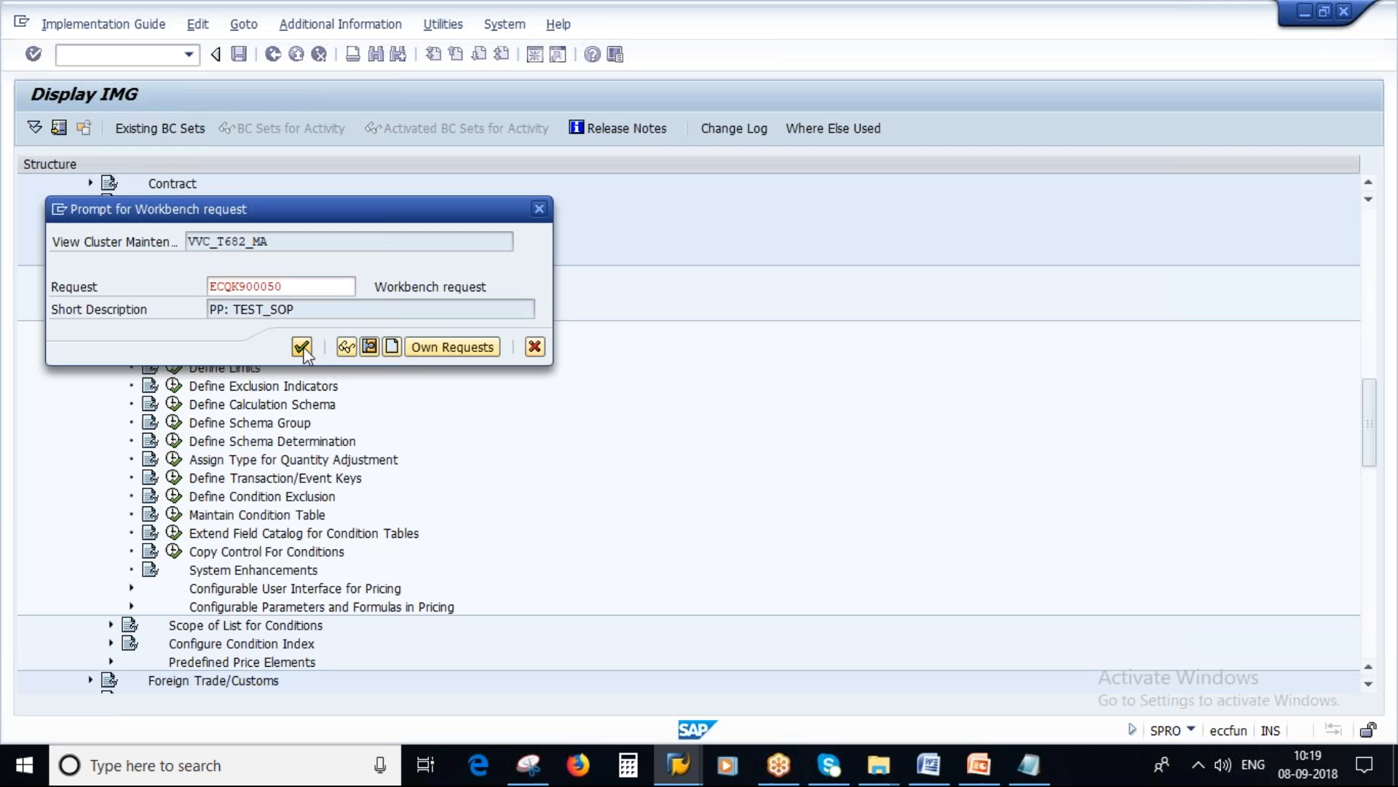
pyautogui.click(416, 572)
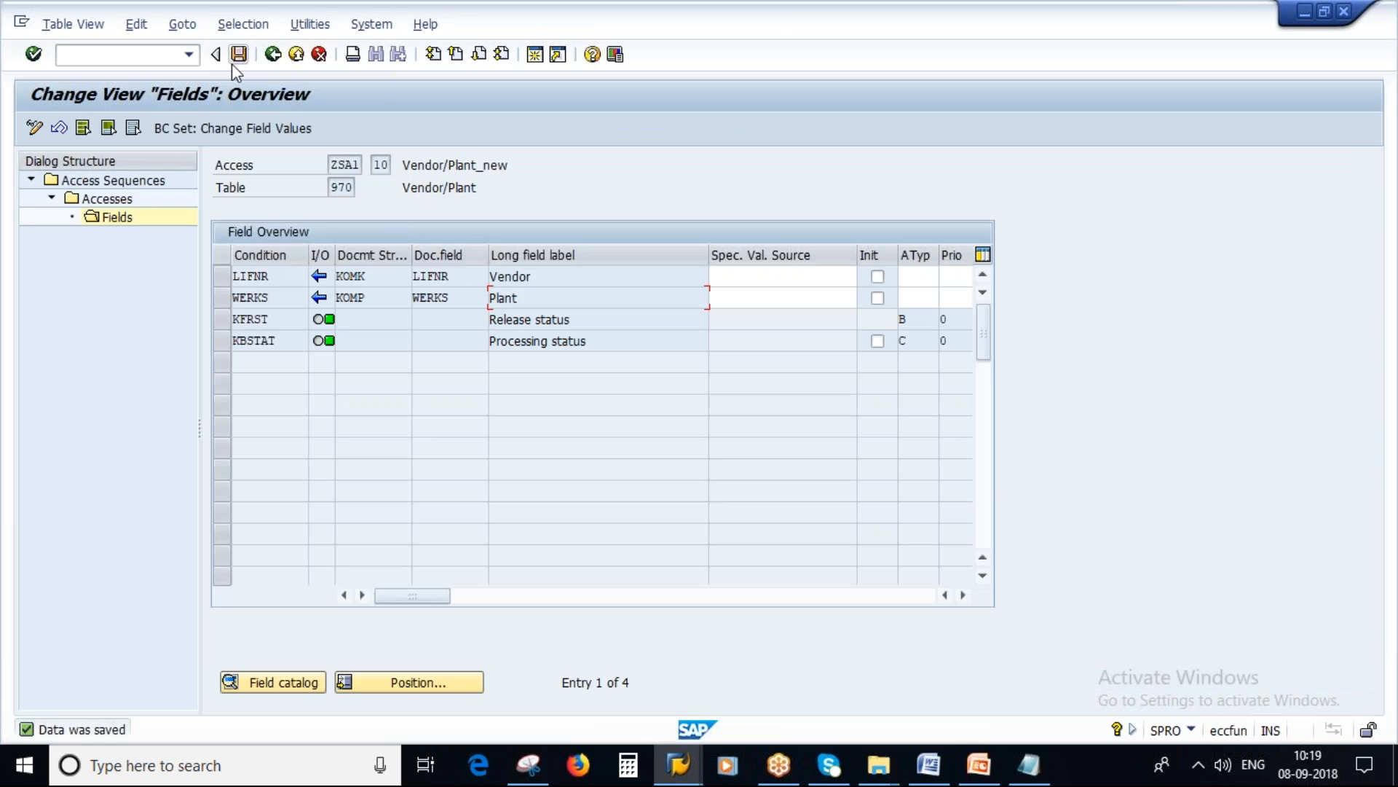
pyautogui.click(269, 56)
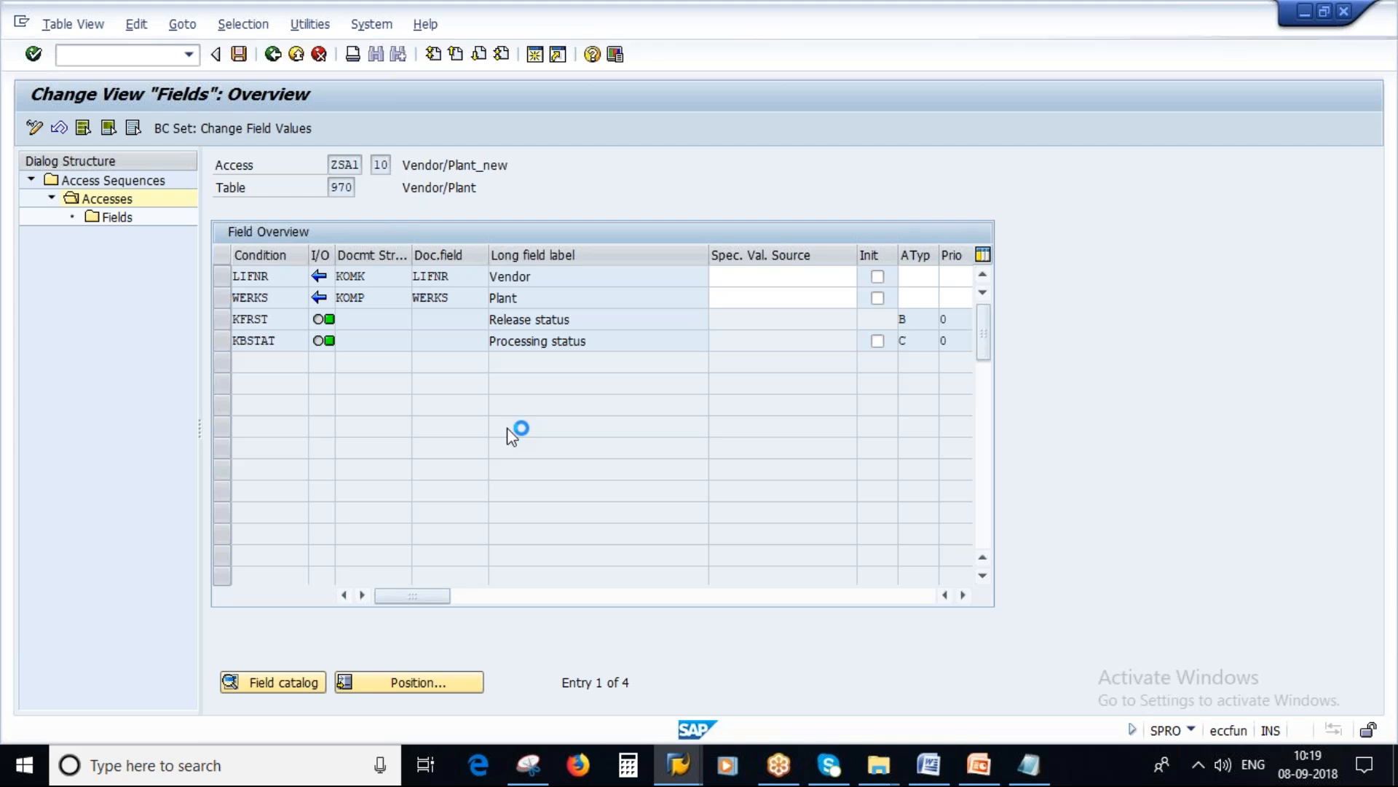
pyautogui.click(271, 57)
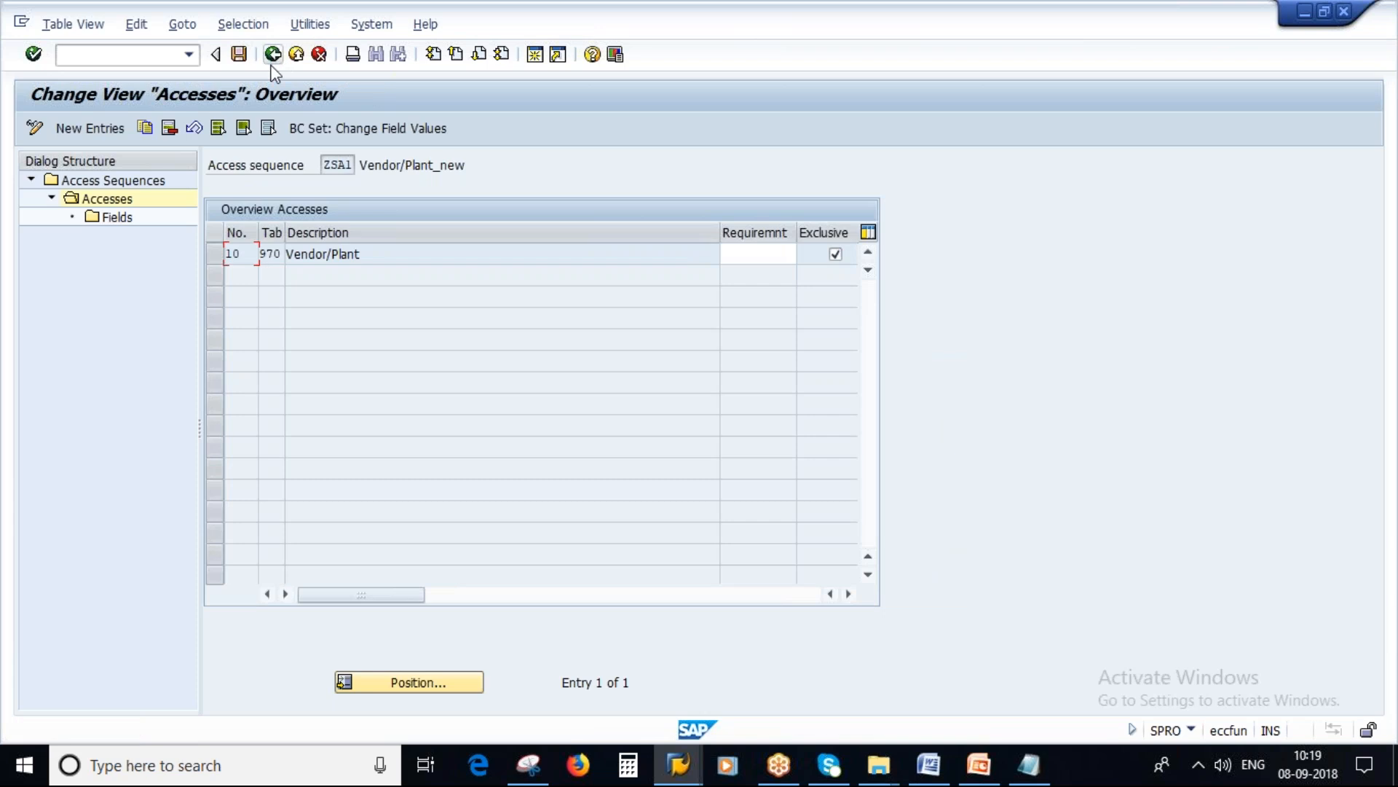
# Step: Check the access sequence and condition table entries in the Notepad notes and return to SAP
pyautogui.click(1027, 765)
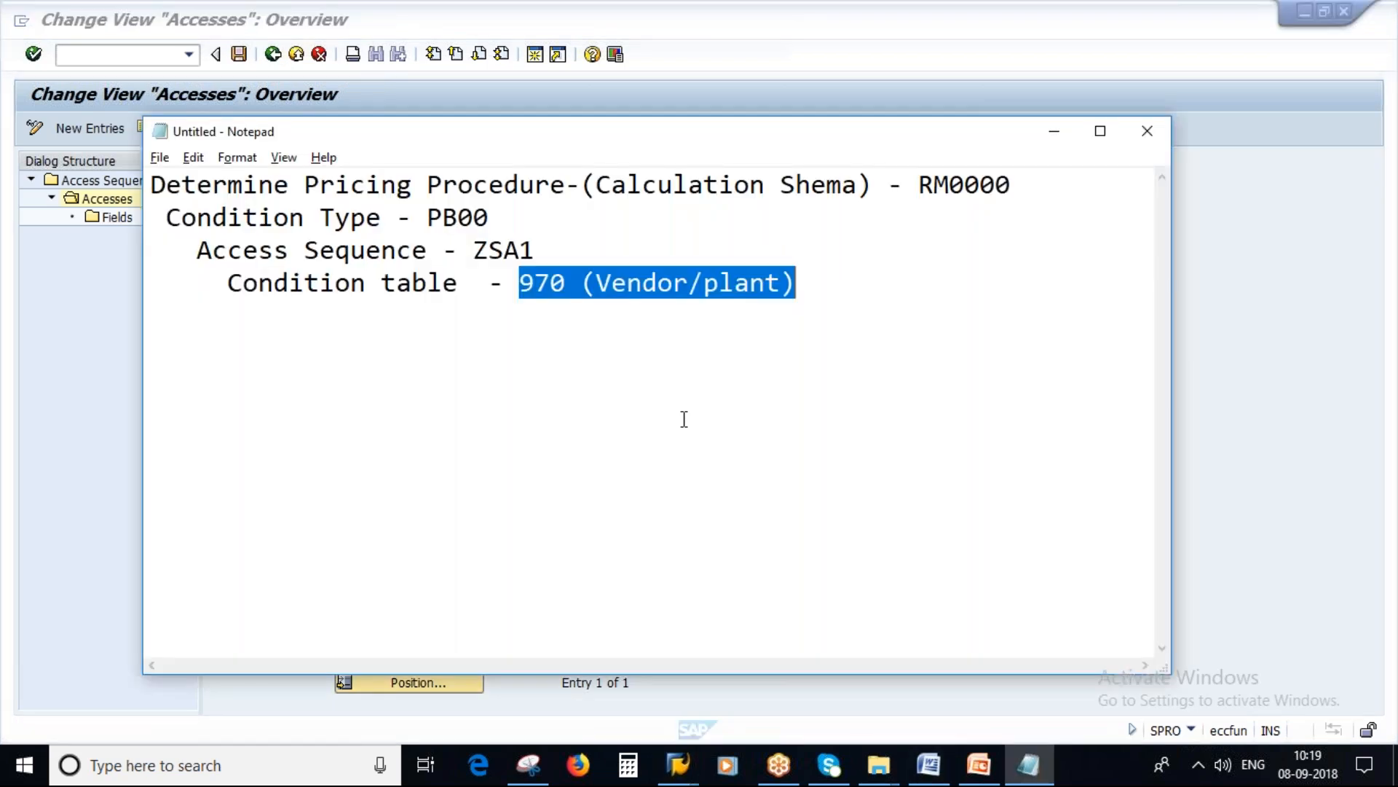
pyautogui.press('Up')
pyautogui.press('Up')
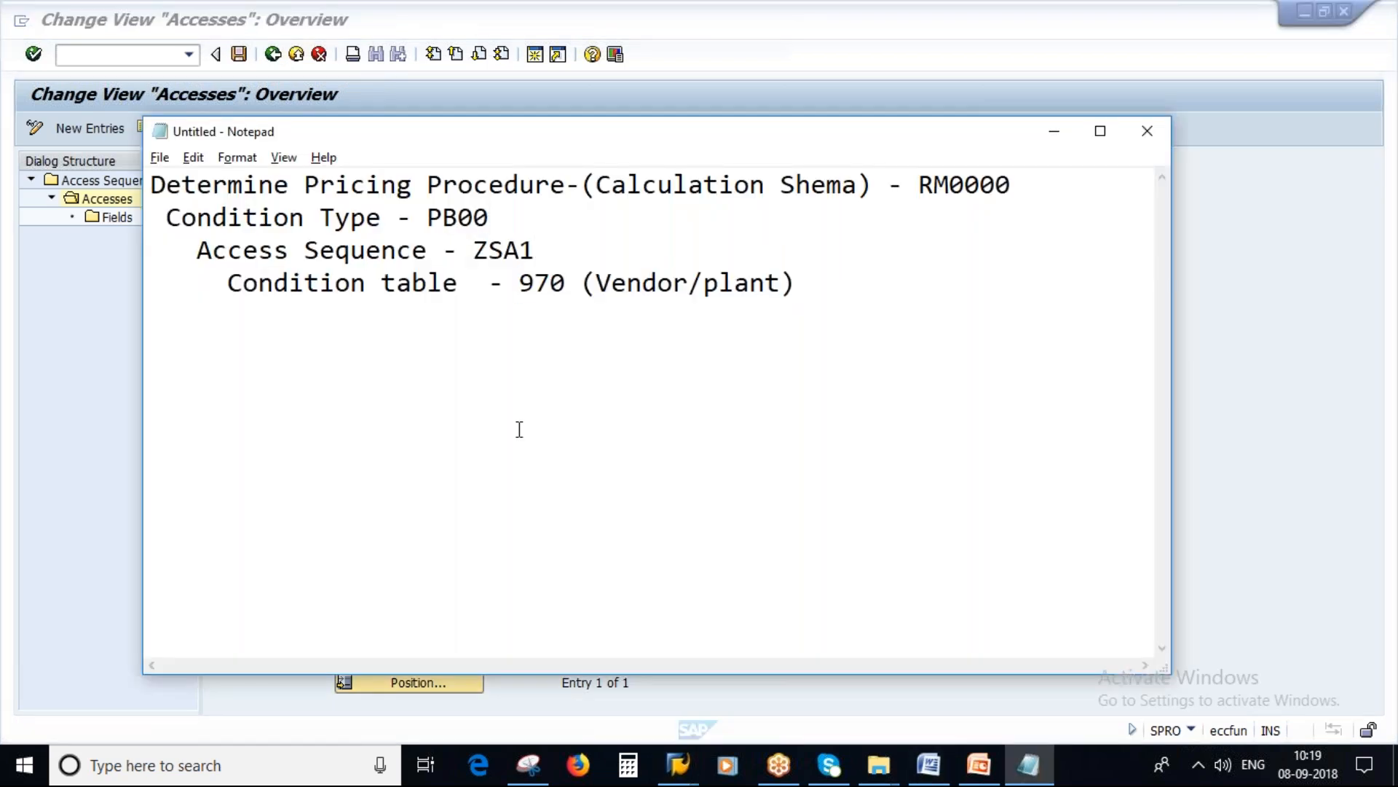
pyautogui.hotkey('alt', 'Tab')
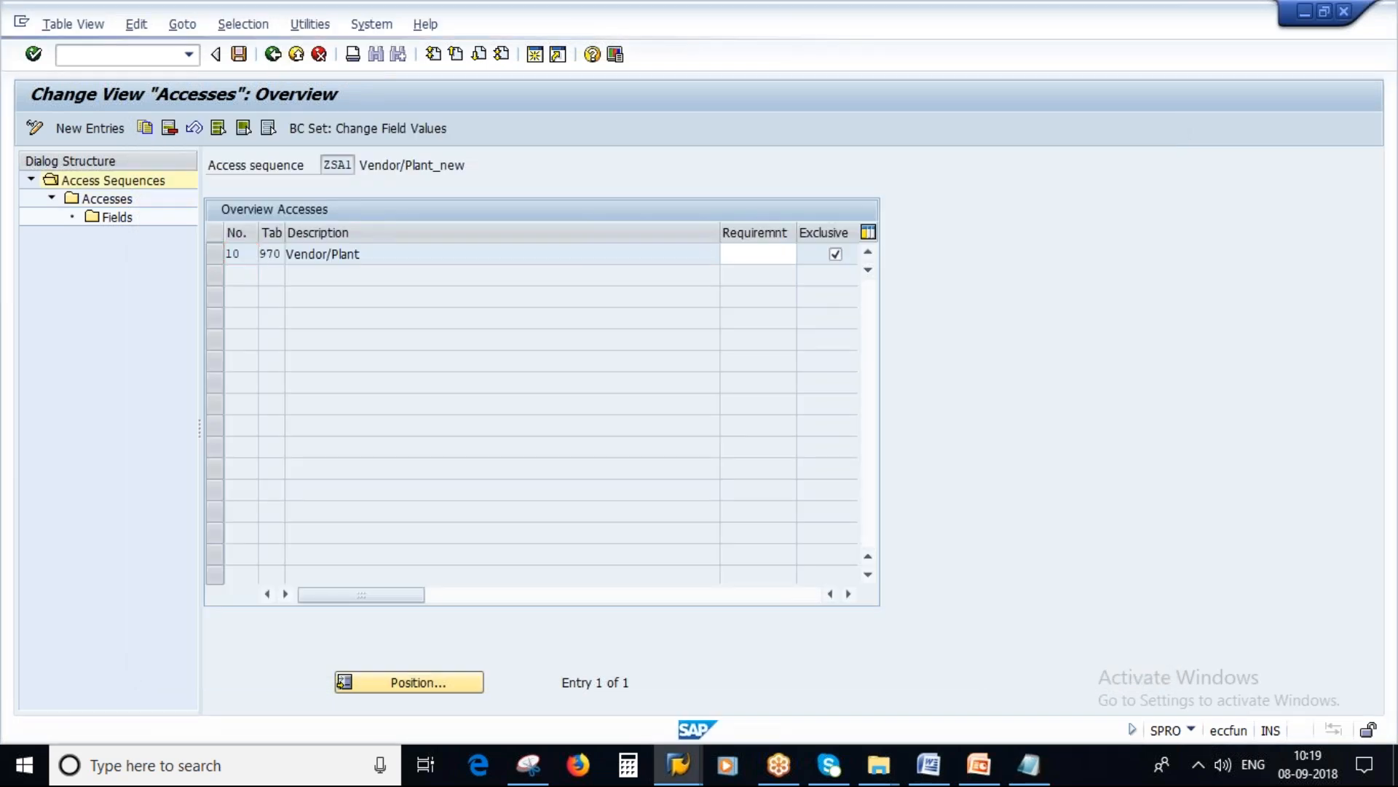
# Step: Leave the access sequence maintenance and open the Define Condition Type activity under Define Price Determination Process
pyautogui.click(274, 55)
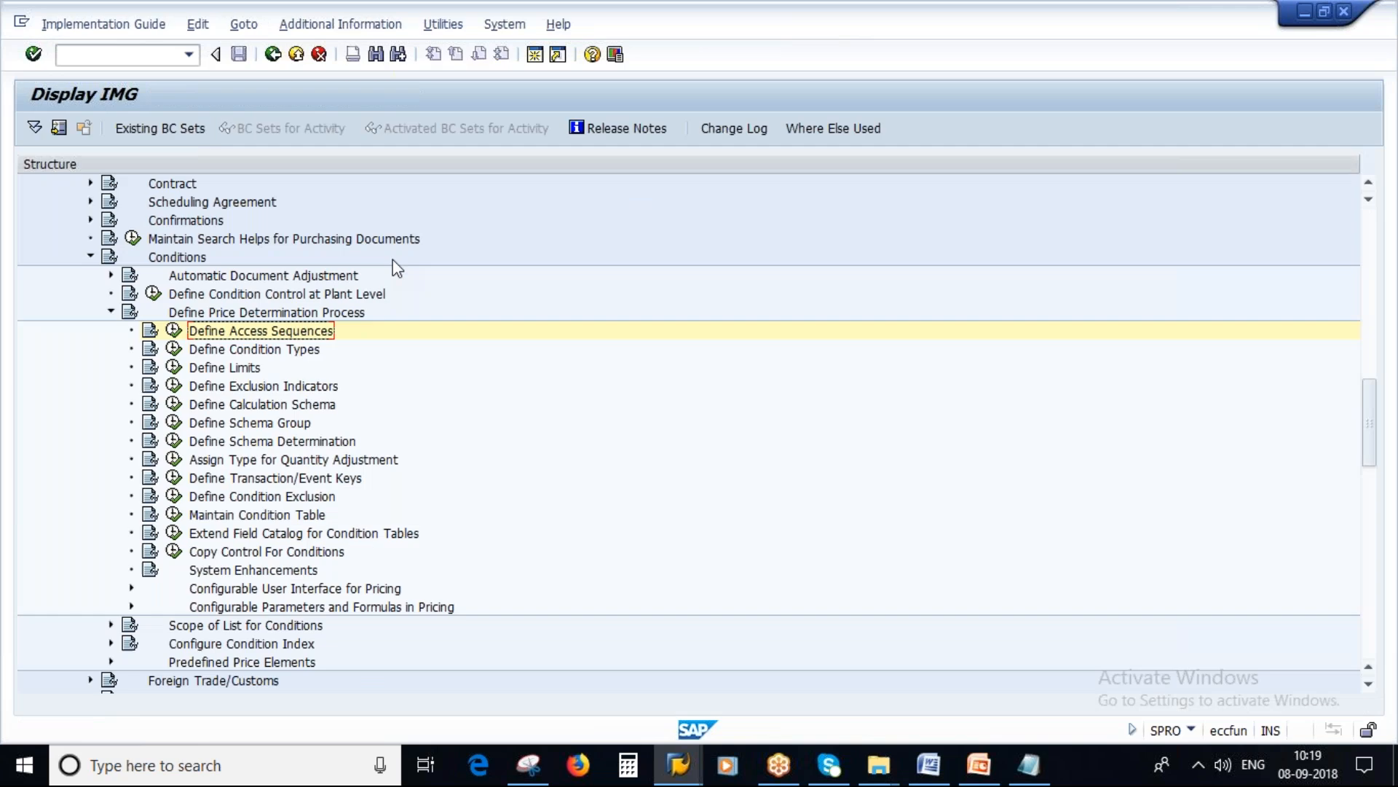
pyautogui.click(111, 313)
pyautogui.click(112, 313)
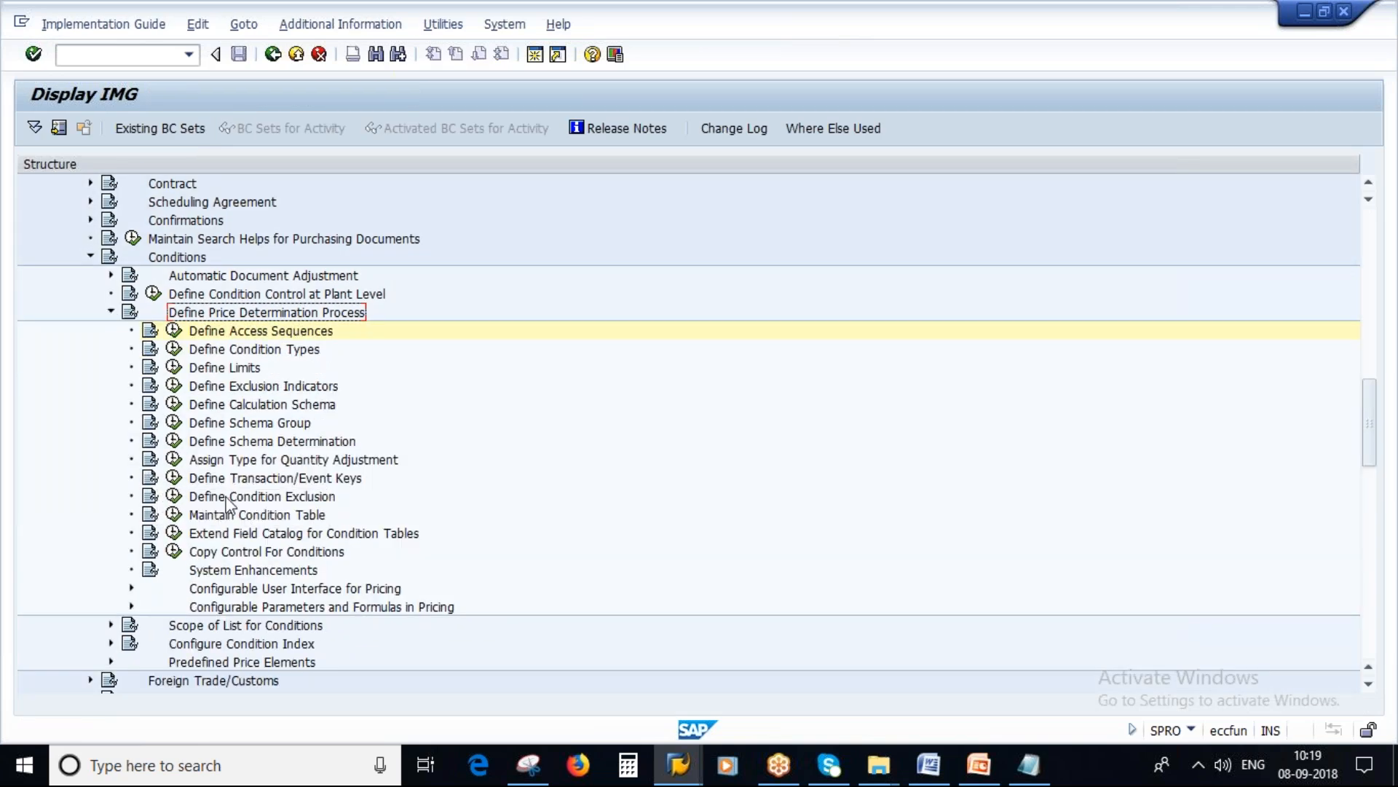
pyautogui.click(260, 349)
pyautogui.click(173, 350)
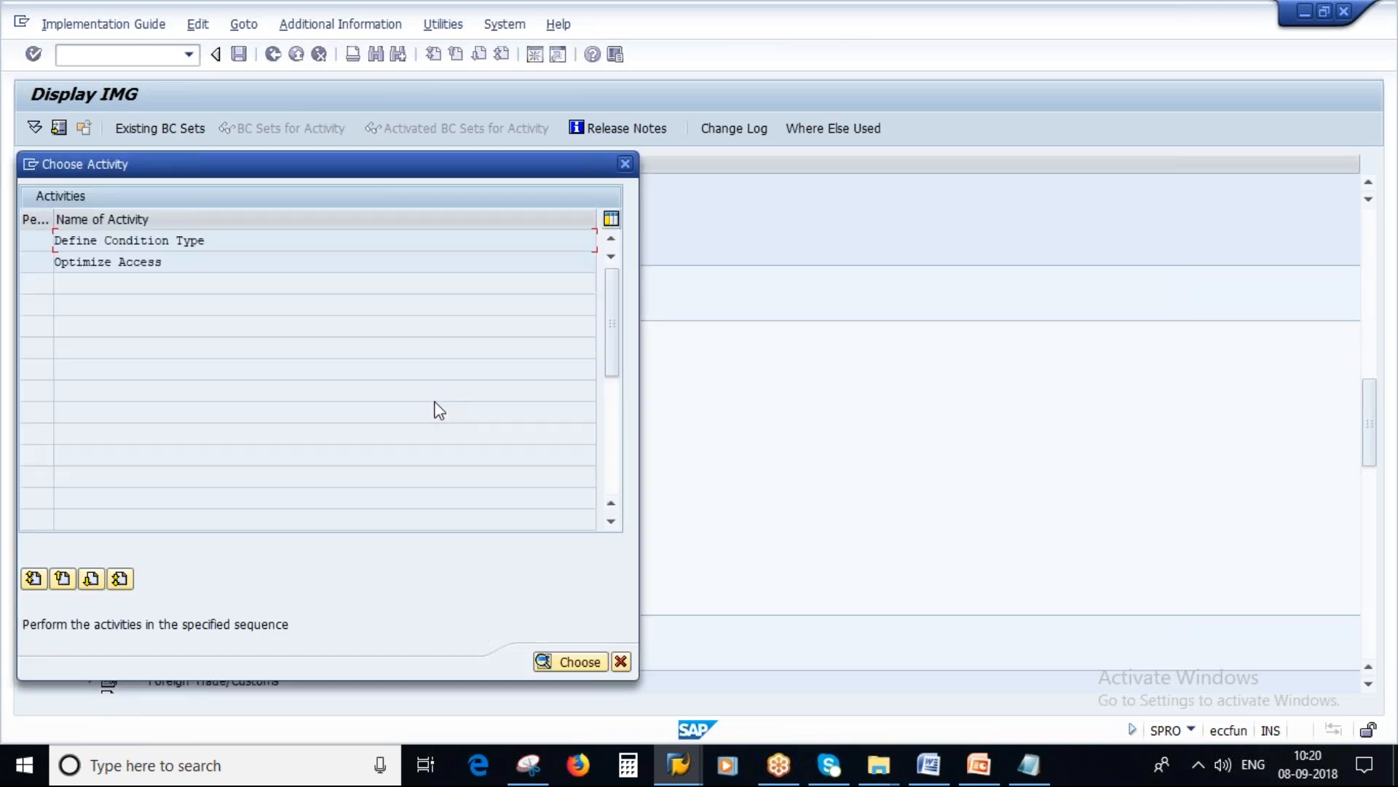
pyautogui.doubleClick(175, 241)
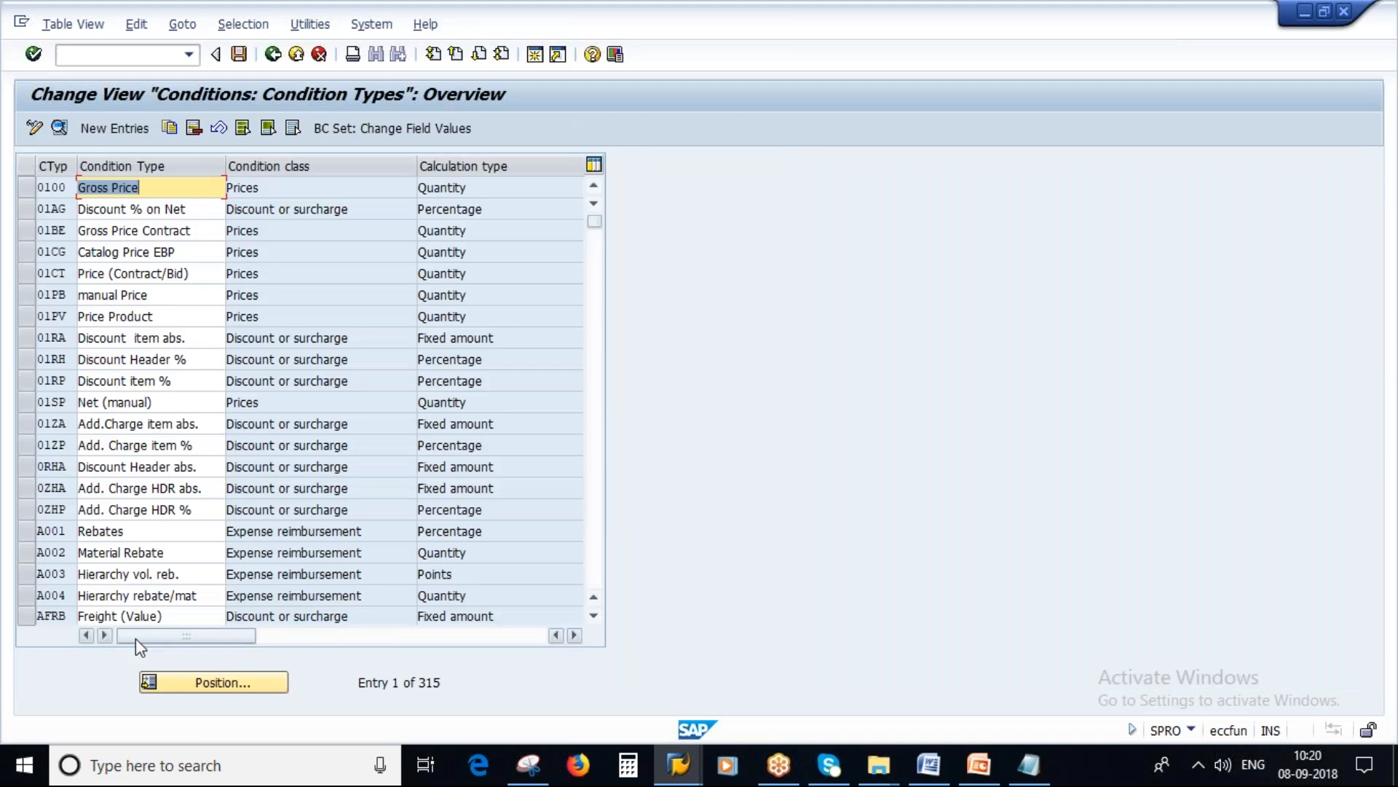
# Step: Locate condition type PB00 in the condition types overview and start a copy of it
pyautogui.scroll(-1, 129, 514)
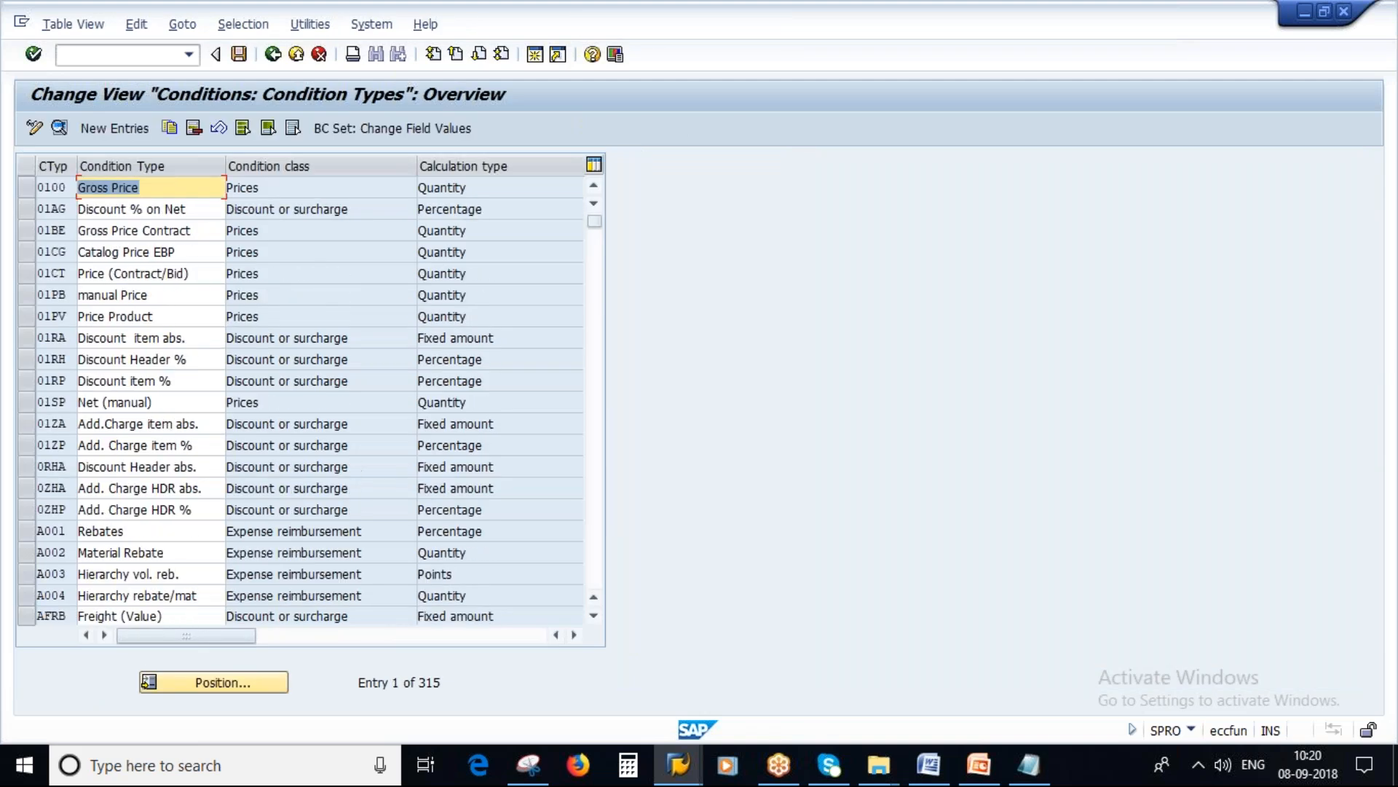
pyautogui.click(204, 680)
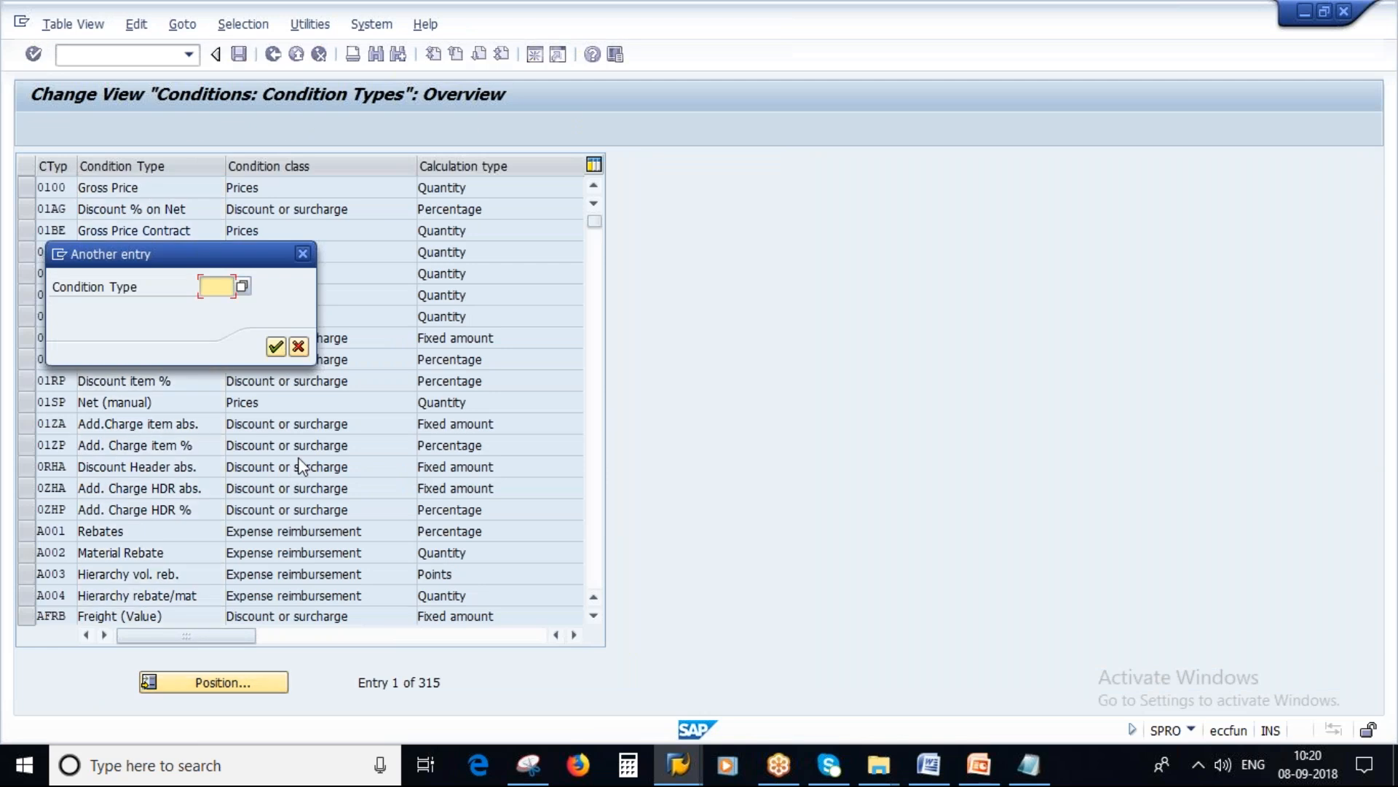
pyautogui.press('capslock')
pyautogui.write('PB00')
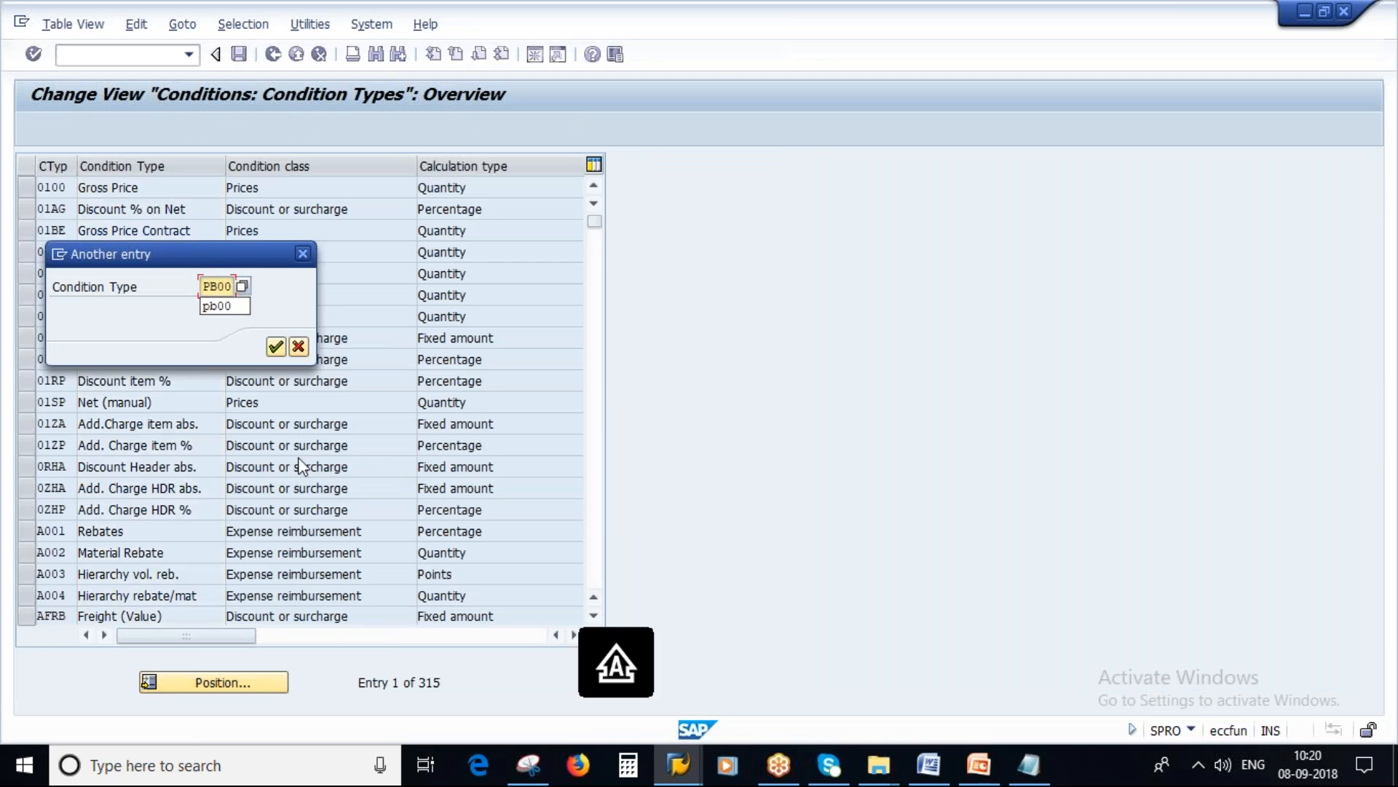
pyautogui.click(276, 347)
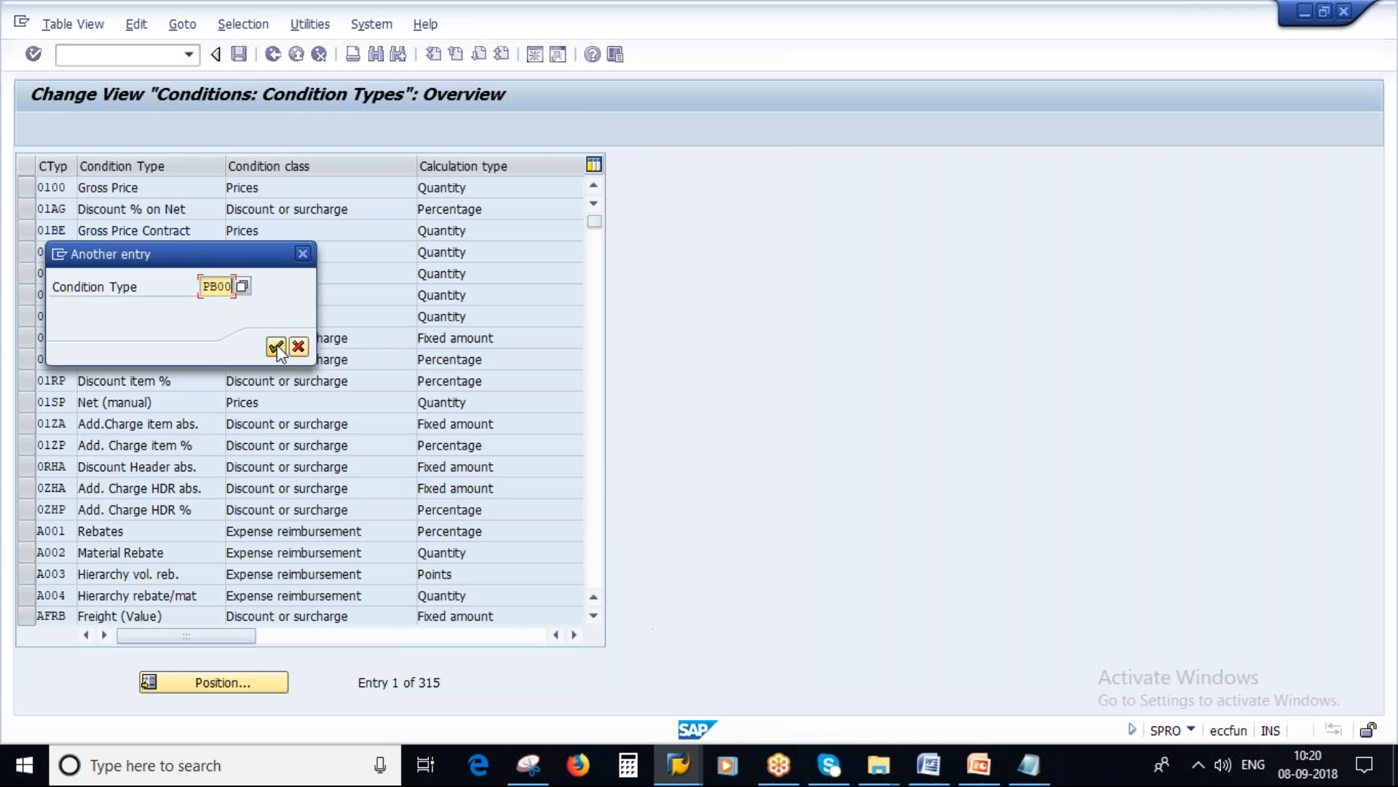
pyautogui.click(24, 188)
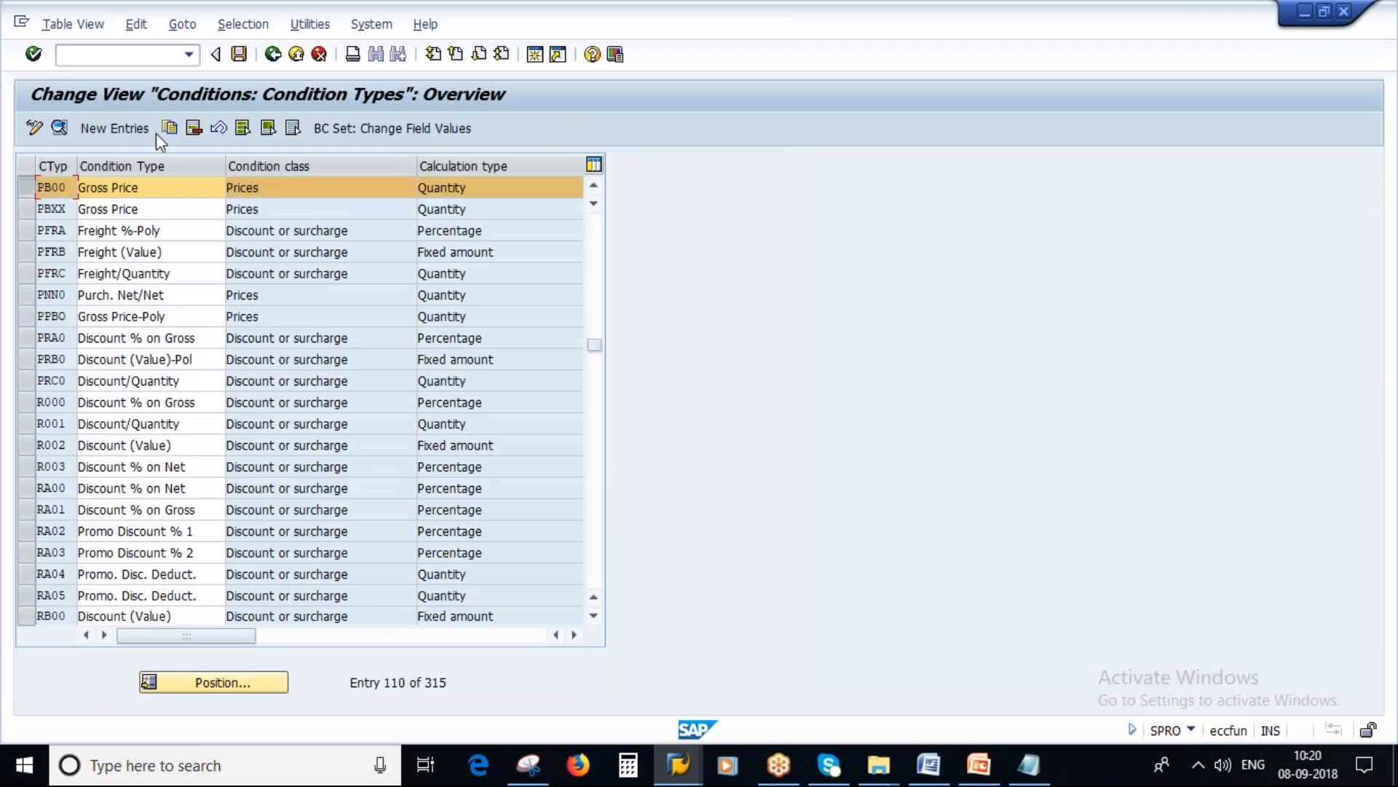
pyautogui.click(168, 130)
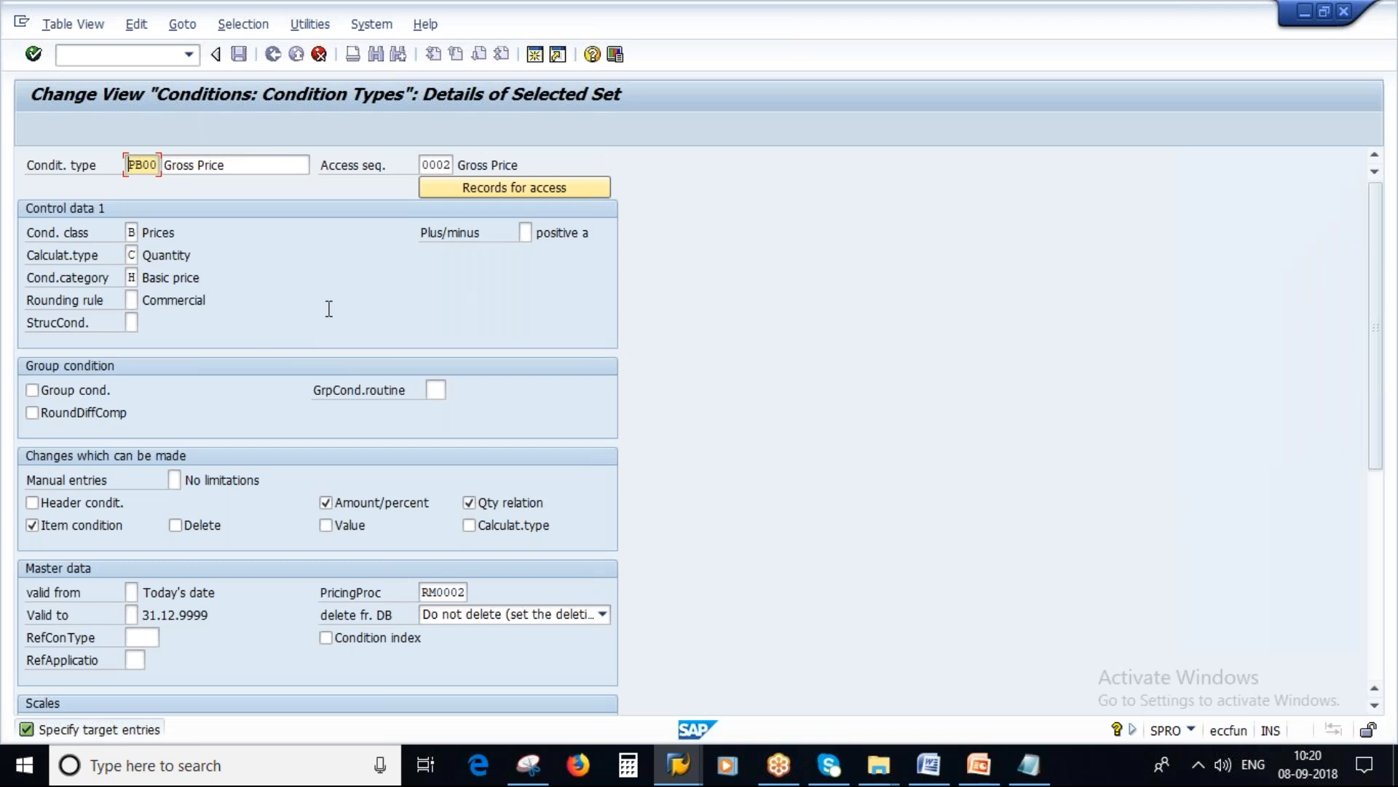
# Step: Name the copied condition type ZP00 with the description Gross Price_NEW
pyautogui.press('Delete')
pyautogui.press('capslock')
pyautogui.write('Z')
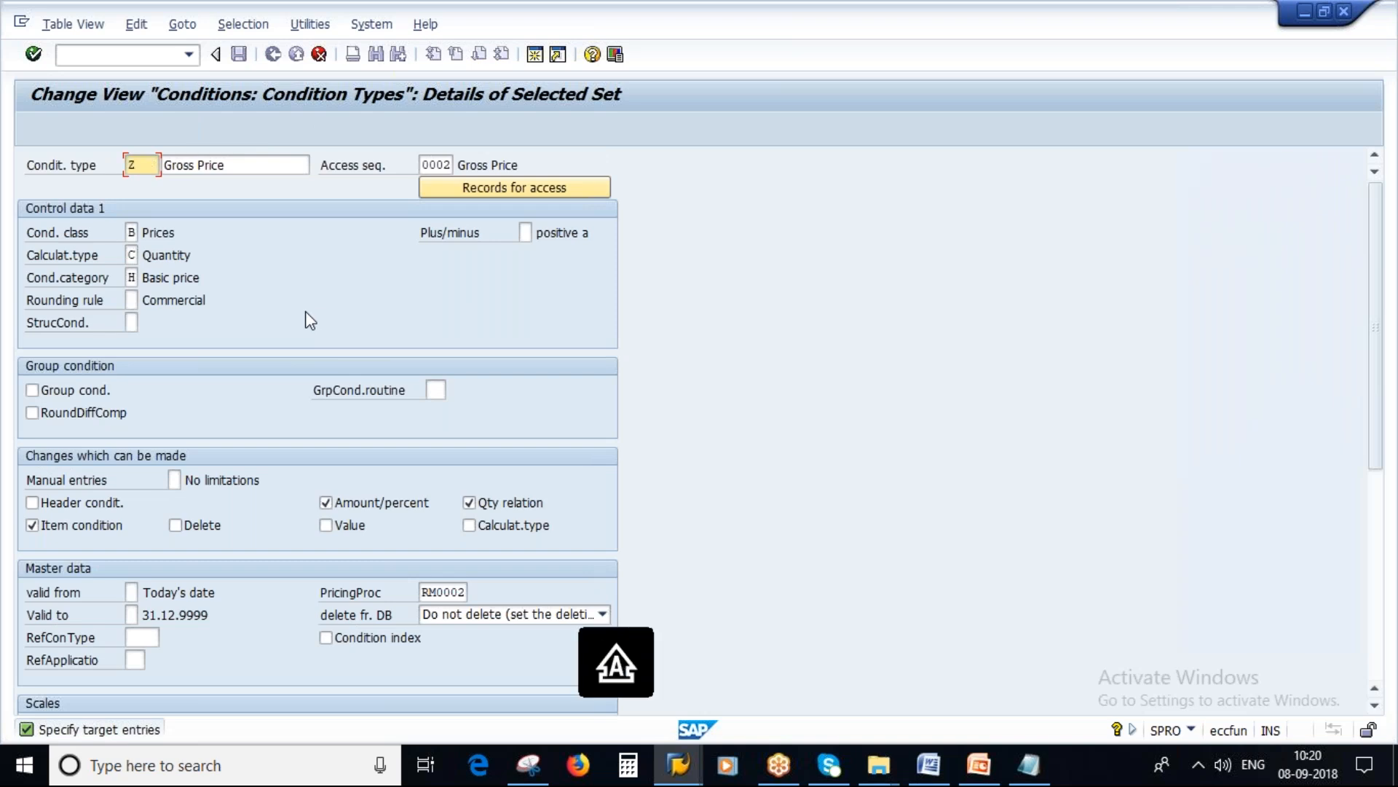
pyautogui.write('P00')
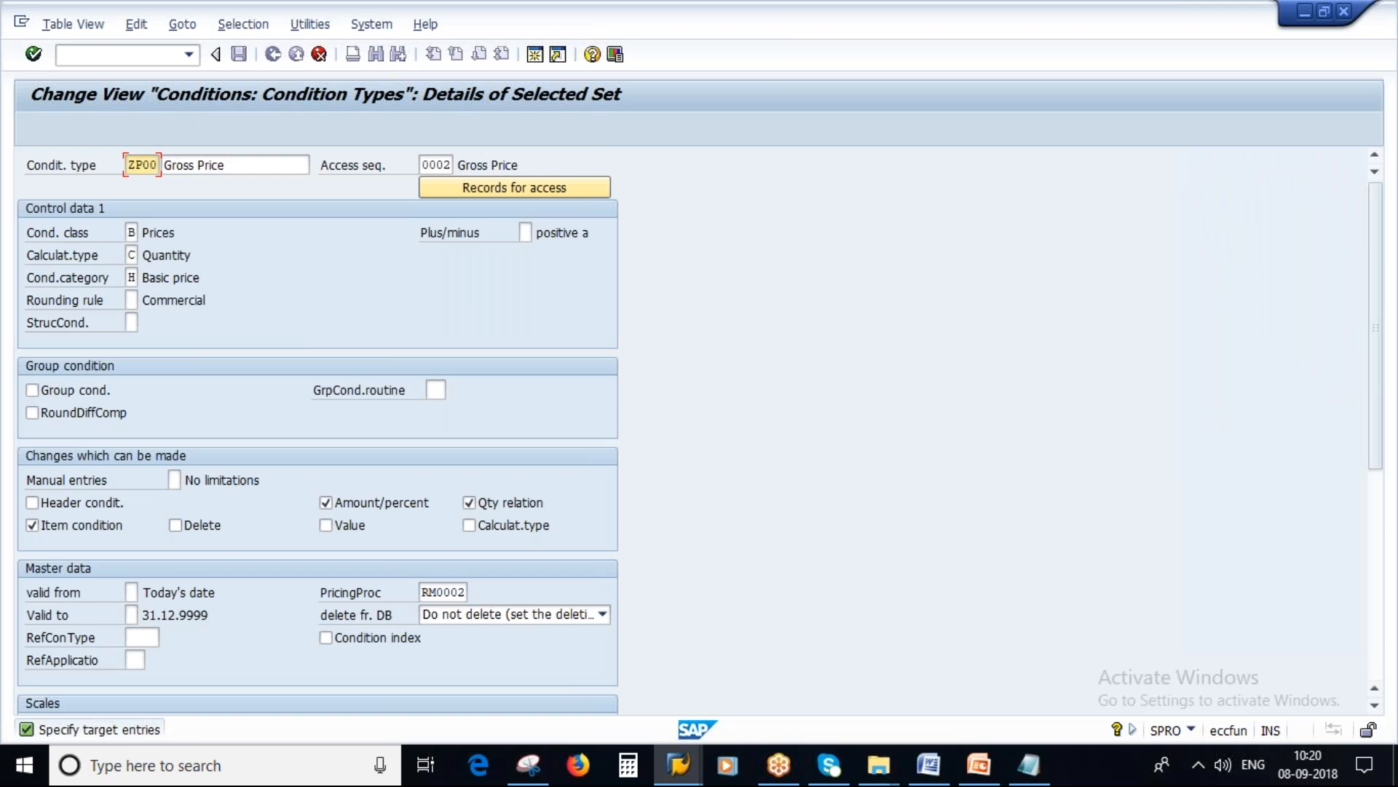
pyautogui.click(254, 168)
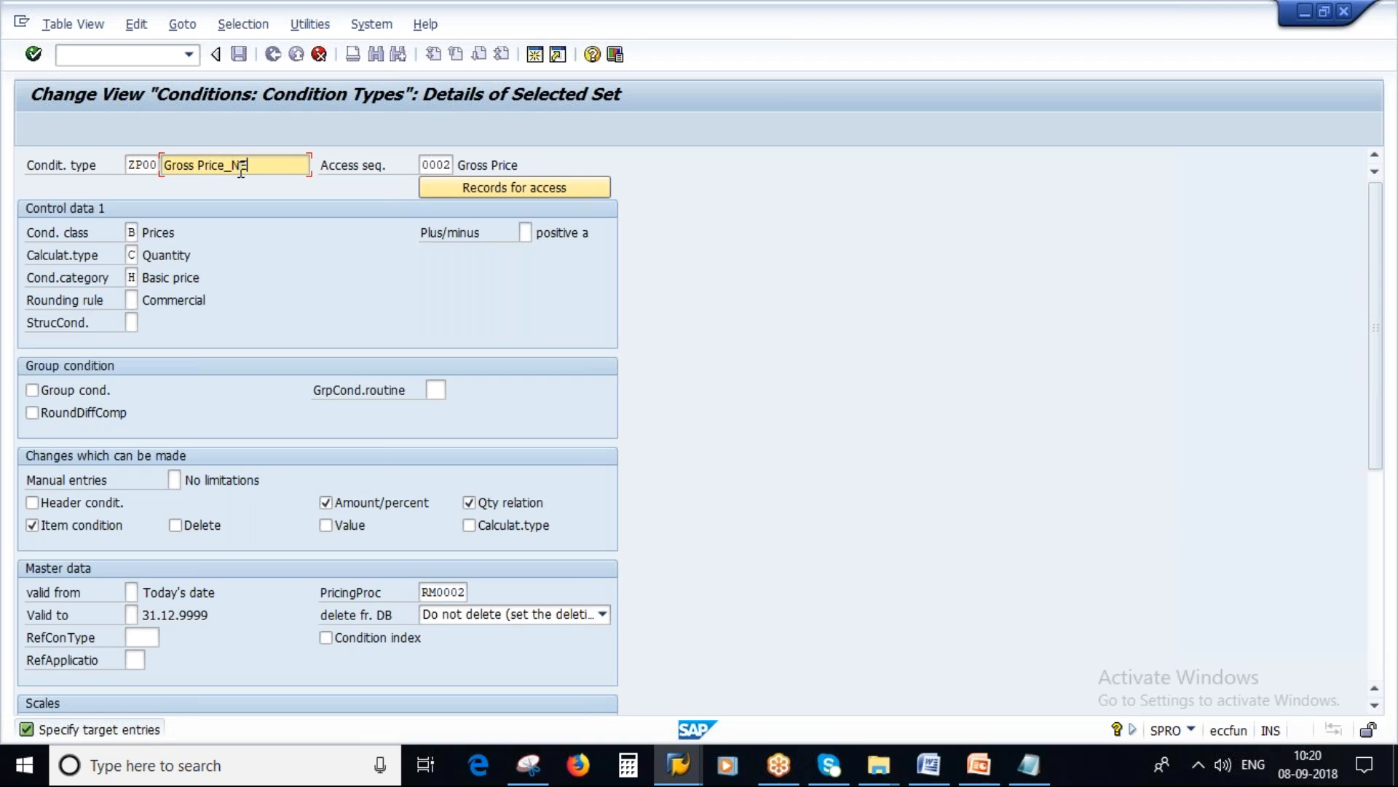
# Step: Assign access sequence ZSA1 to condition type ZP00 from the value list and confirm the copy
pyautogui.click(426, 164)
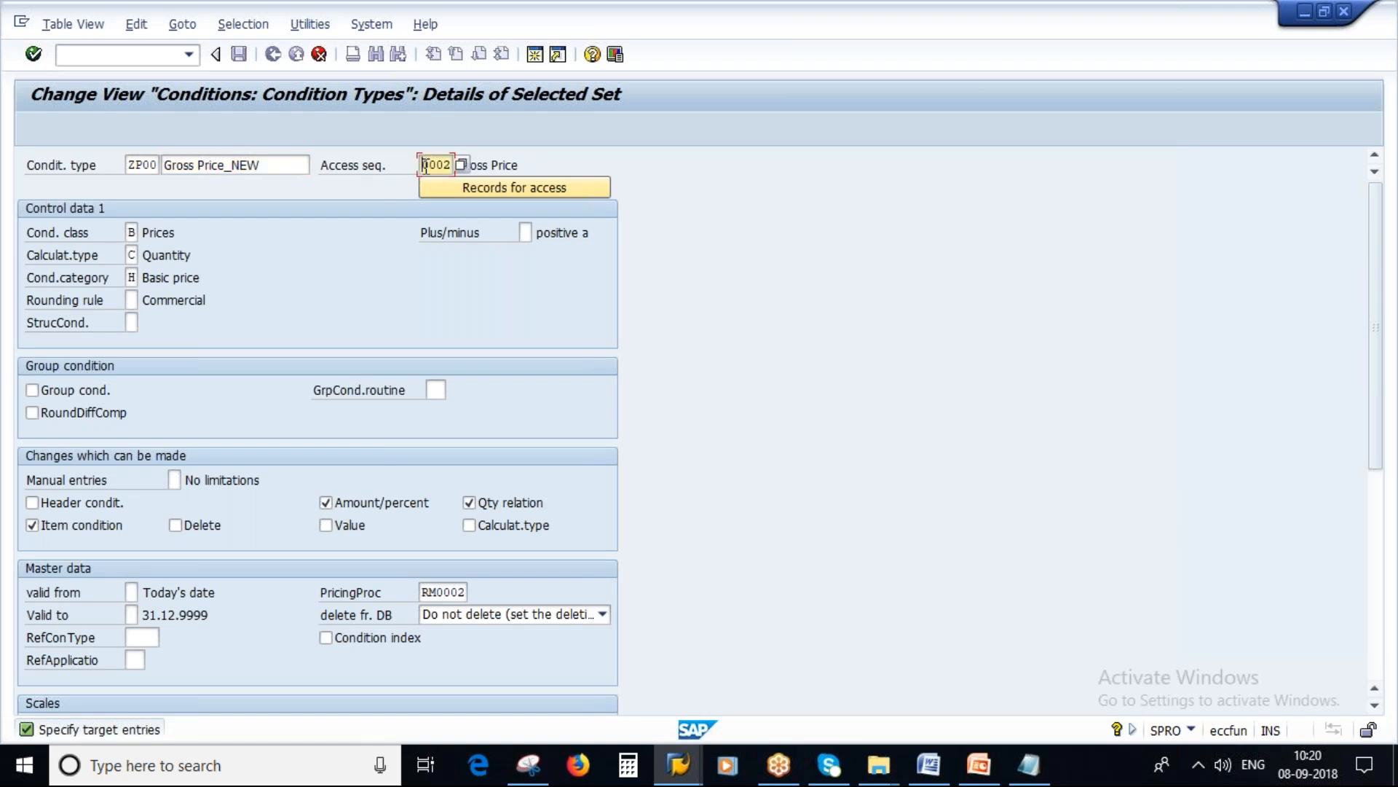
pyautogui.click(1029, 765)
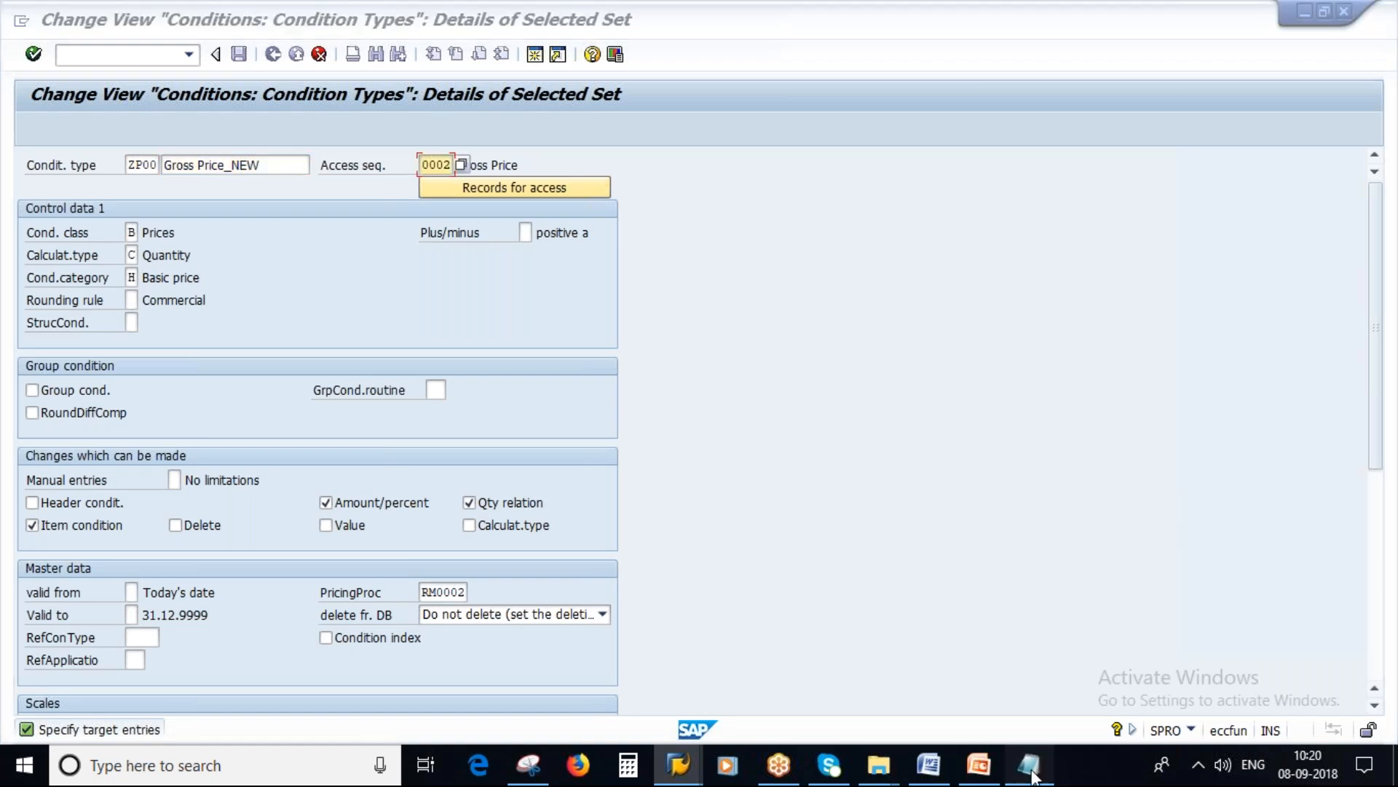
pyautogui.doubleClick(503, 251)
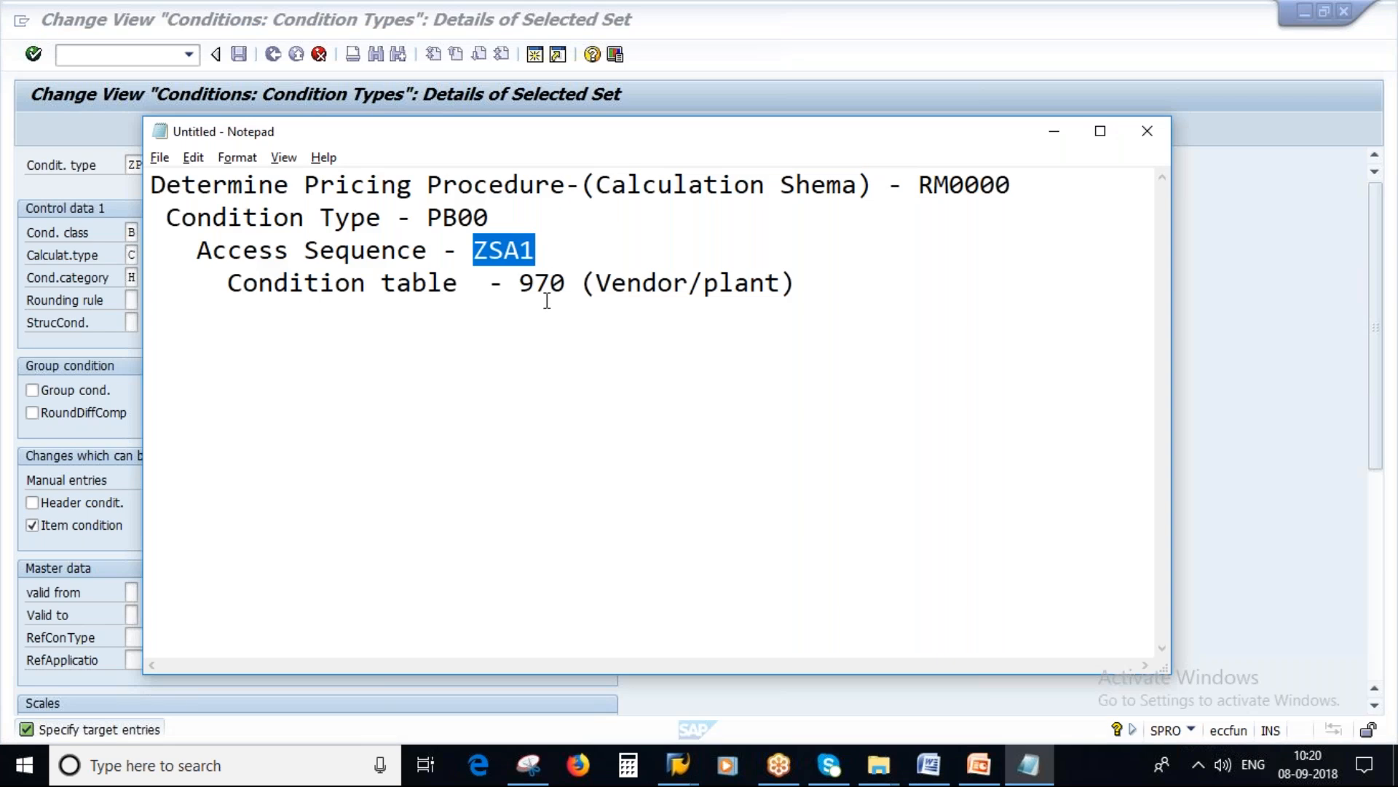
pyautogui.hotkey('alt', 'Tab')
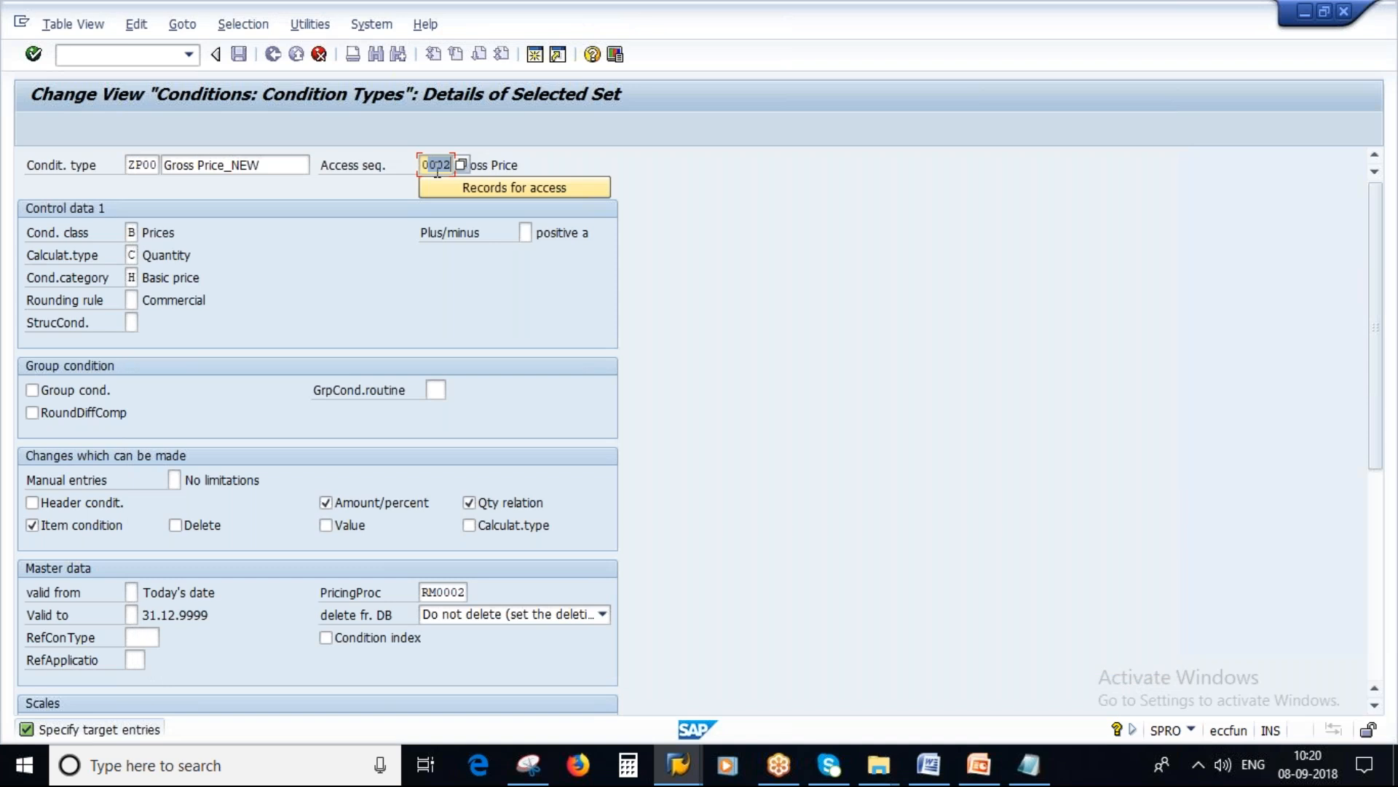
pyautogui.click(424, 166)
pyautogui.press('F4')
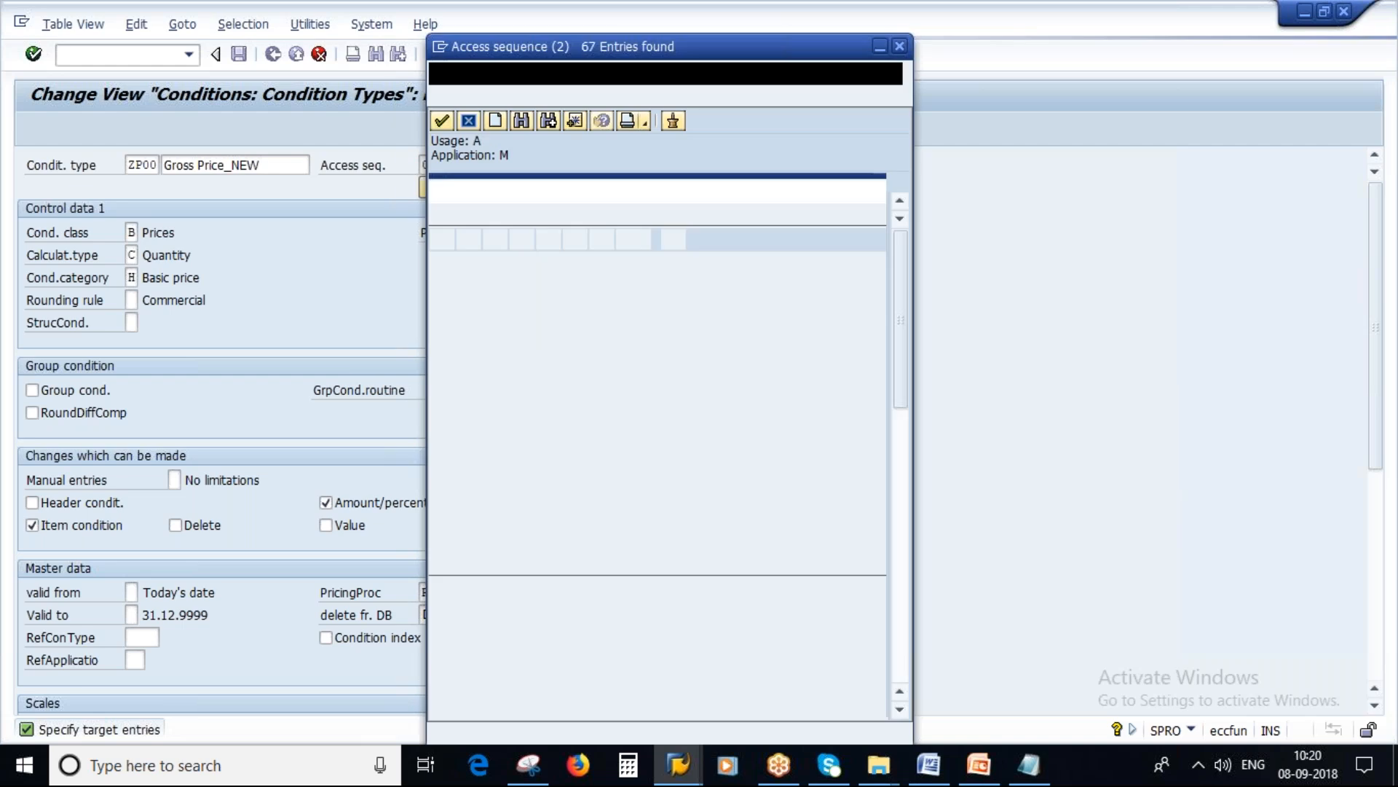
pyautogui.scroll(-3, 539, 408)
pyautogui.scroll(-10, 579, 695)
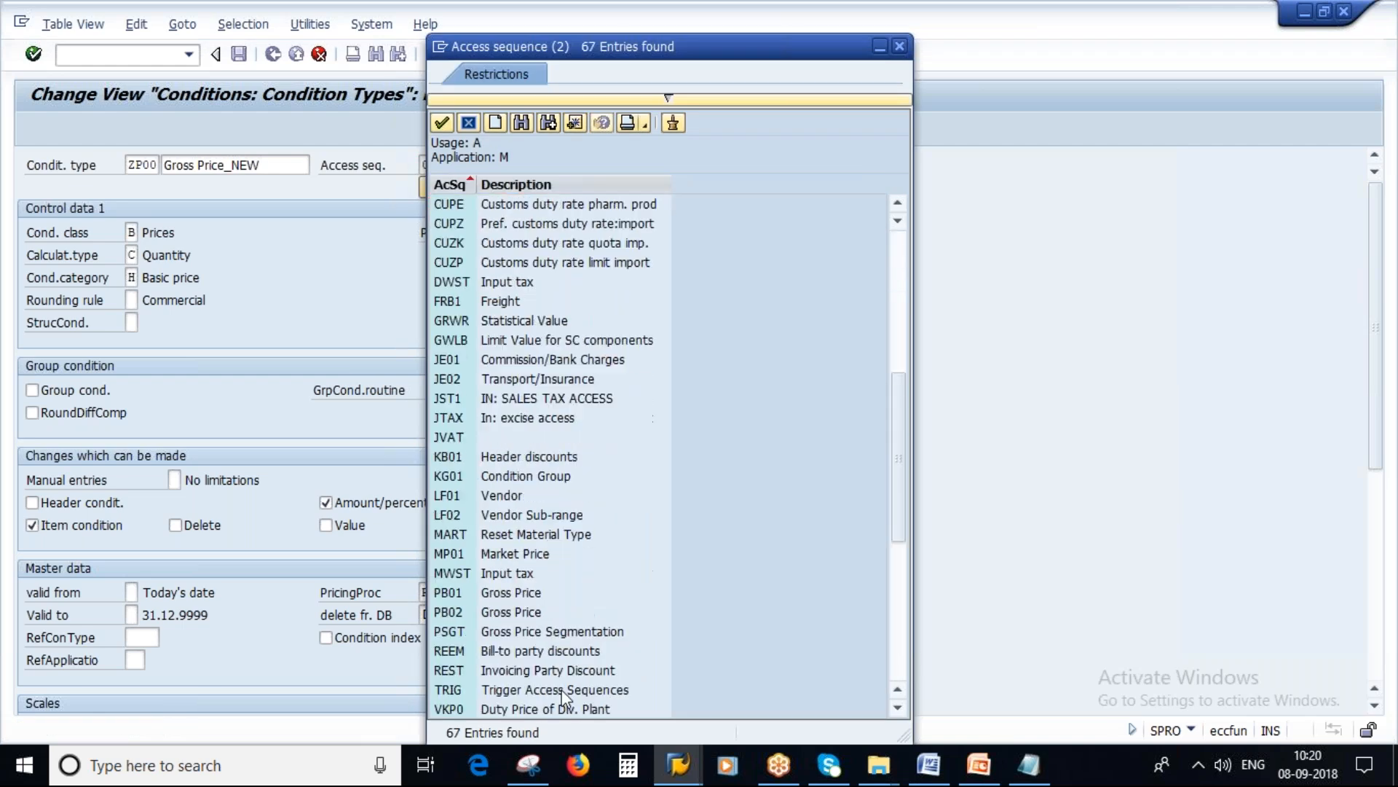
pyautogui.click(451, 632)
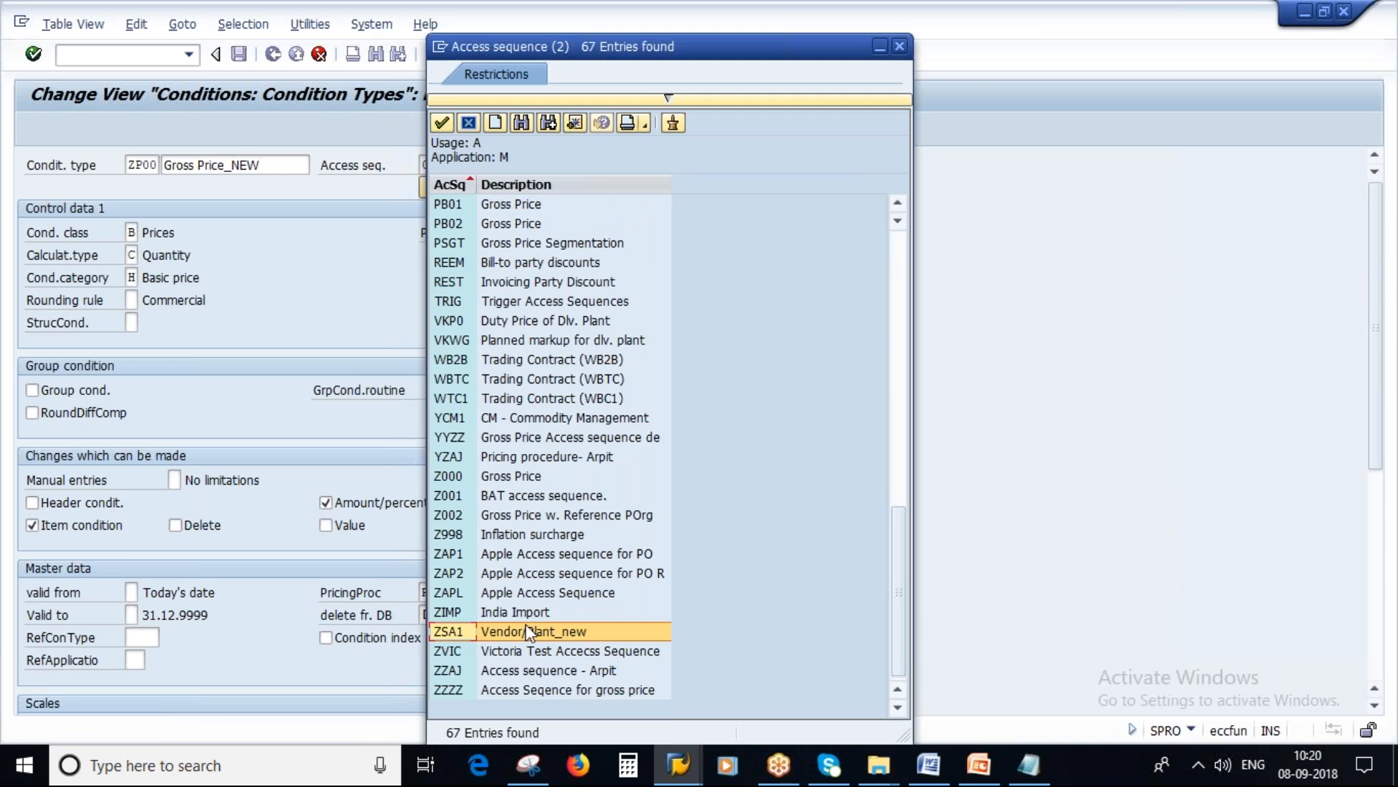
pyautogui.doubleClick(453, 632)
pyautogui.press('Return')
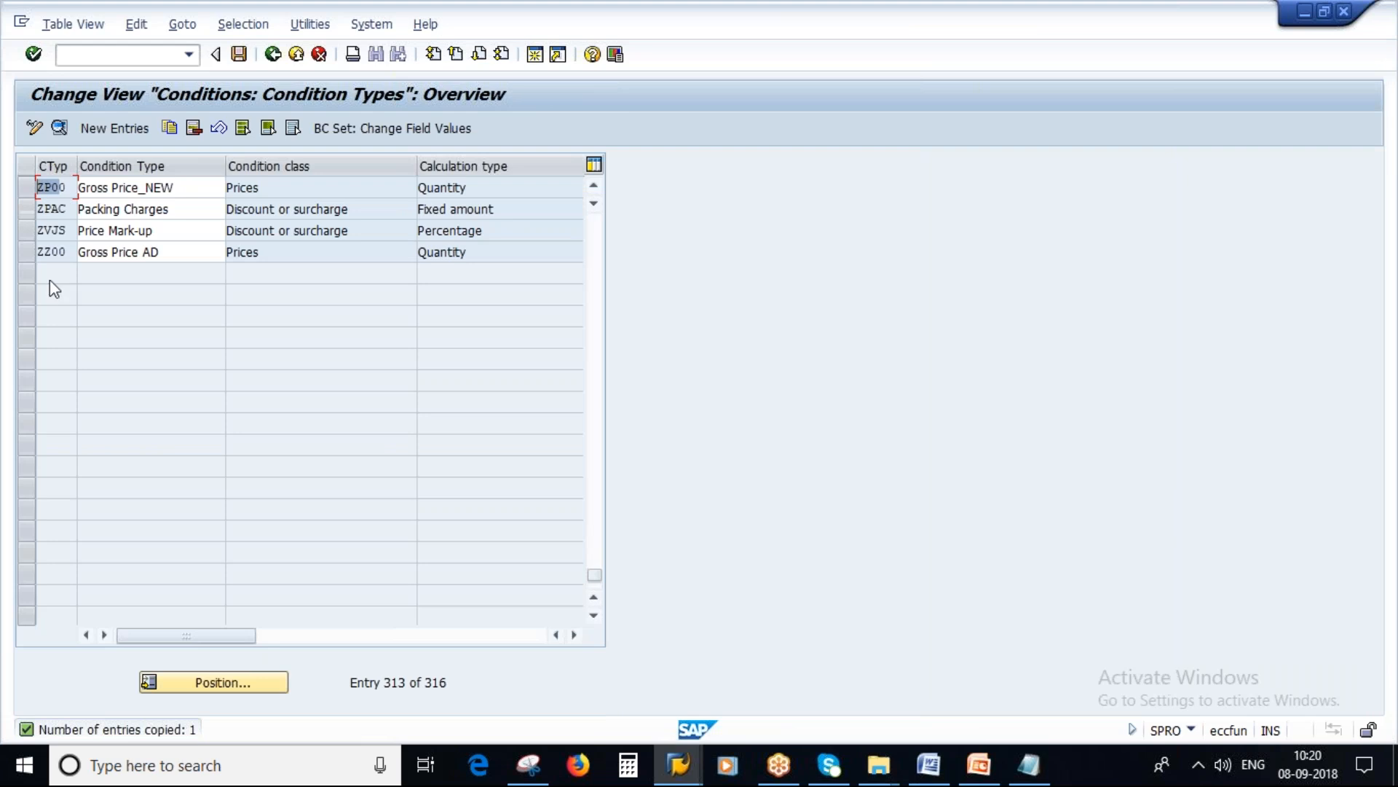
# Step: Replace the condition type in the Notepad notes with ZP00 and save the condition type under customizing request ECQK901102
pyautogui.moveTo(70, 189); pyautogui.dragTo(39, 191)
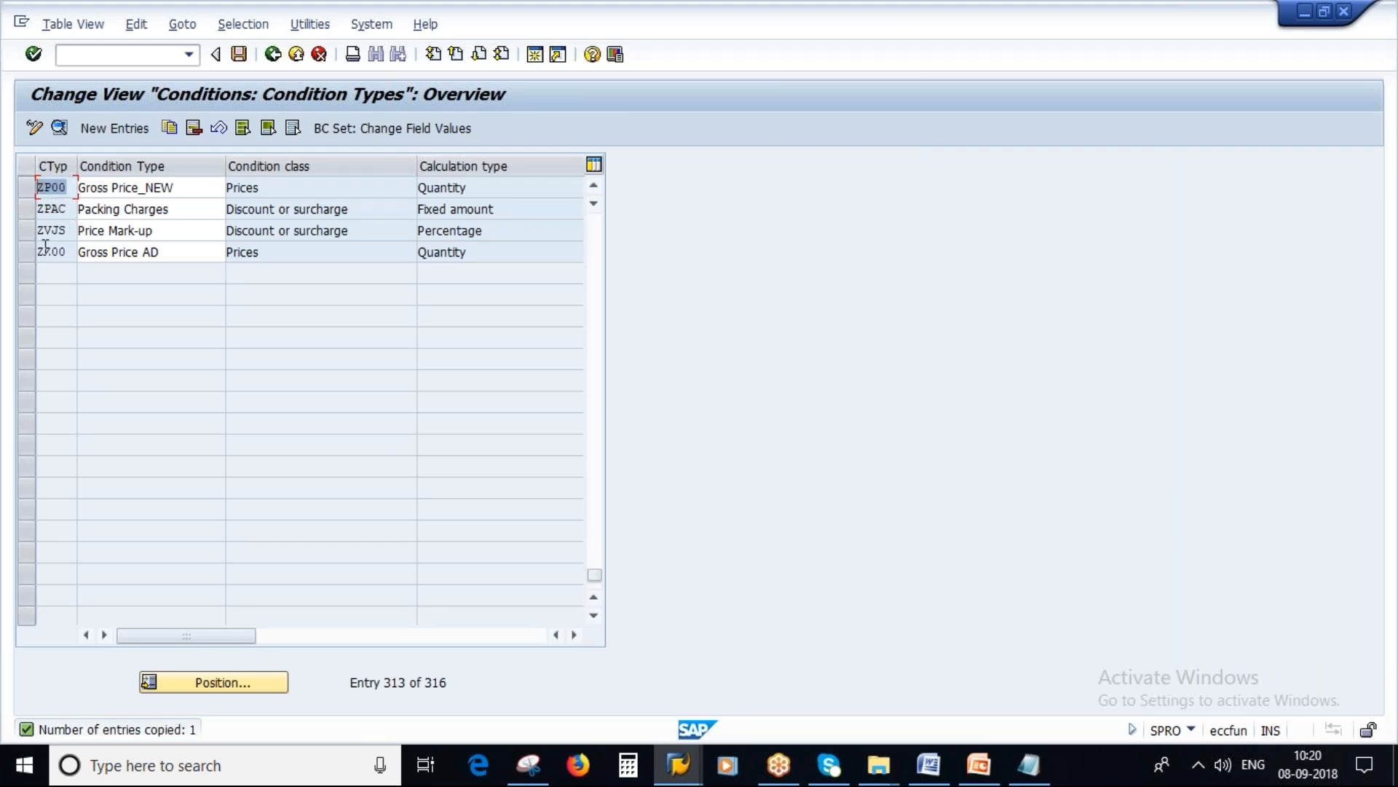
pyautogui.click(1027, 765)
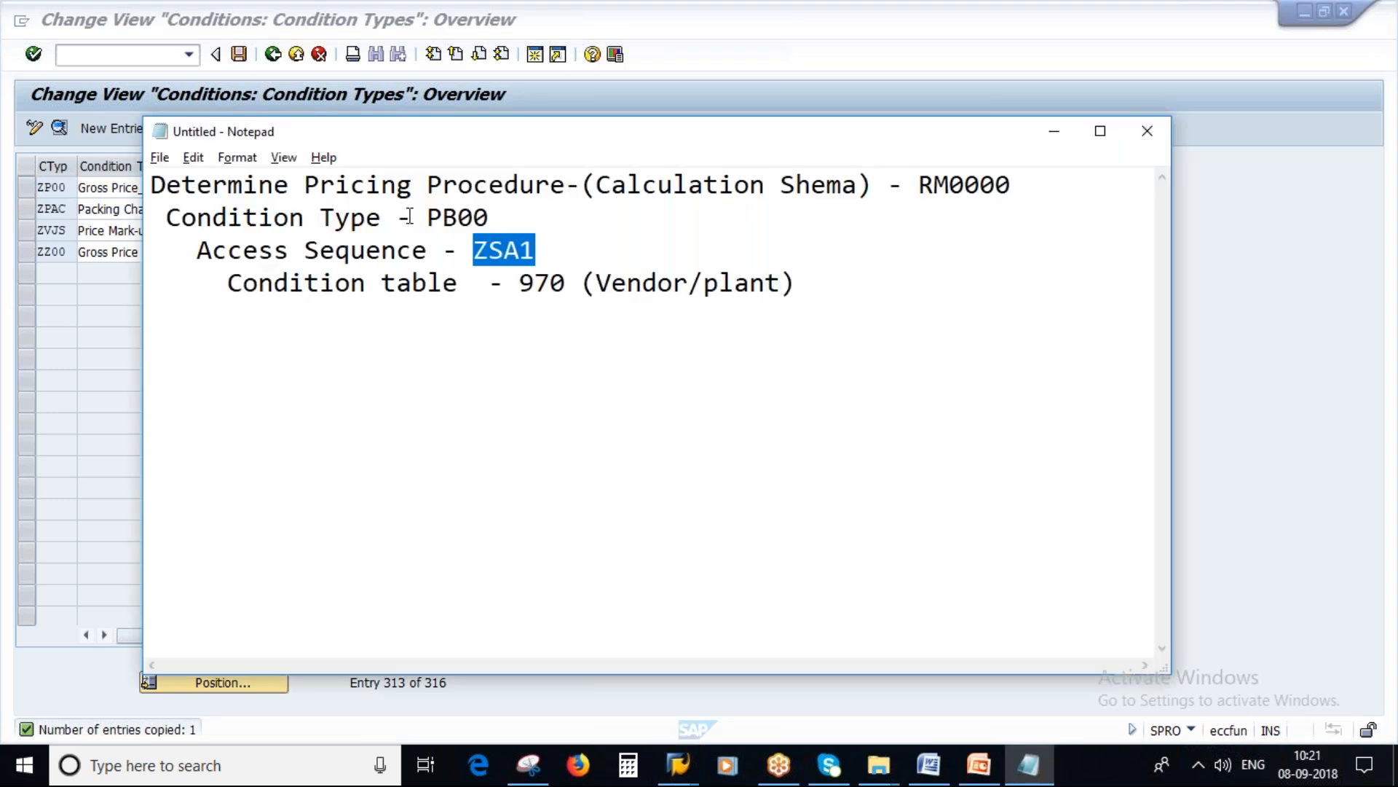
pyautogui.moveTo(429, 217); pyautogui.dragTo(502, 217)
pyautogui.hotkey('ctrl', 'v')
pyautogui.hotkey('alt', 'Tab')
pyautogui.click(241, 57)
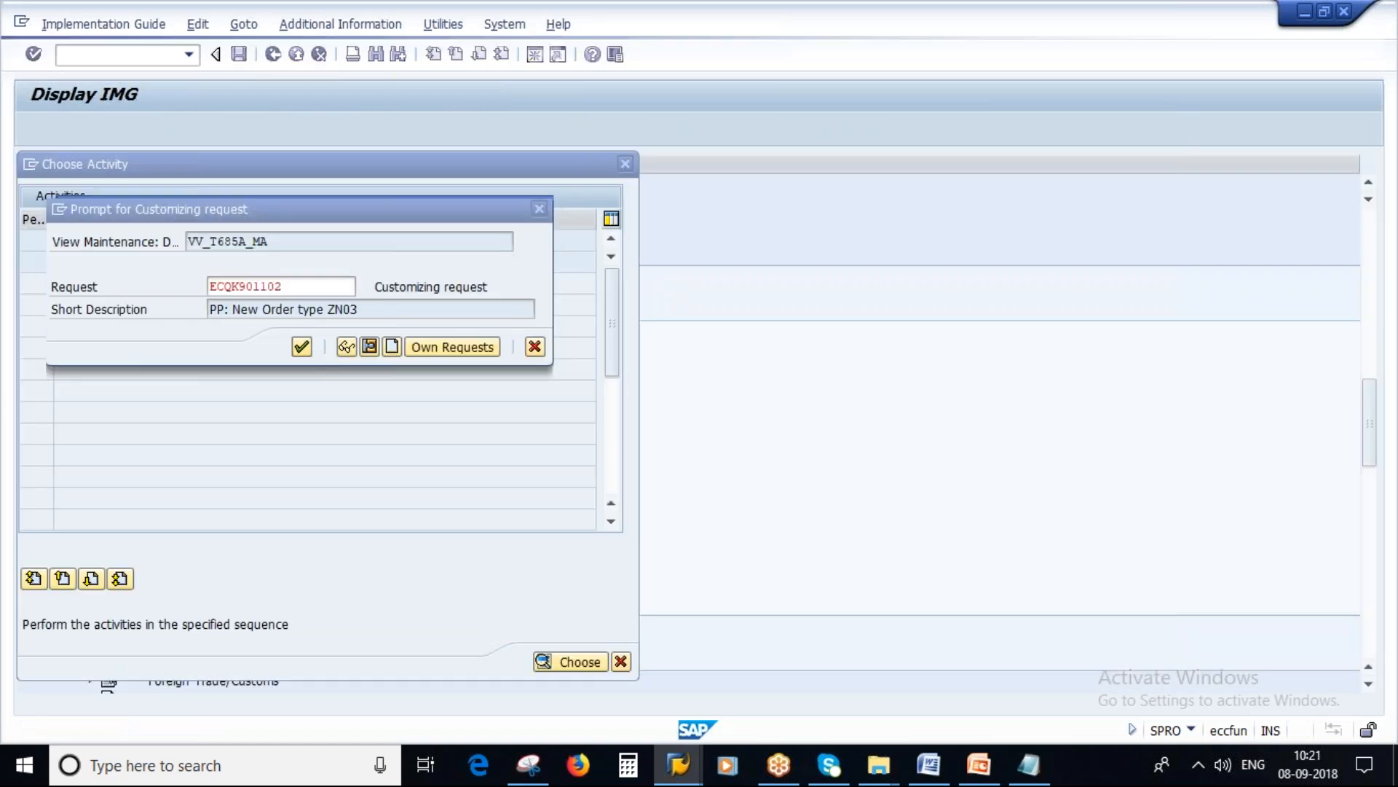
pyautogui.click(301, 347)
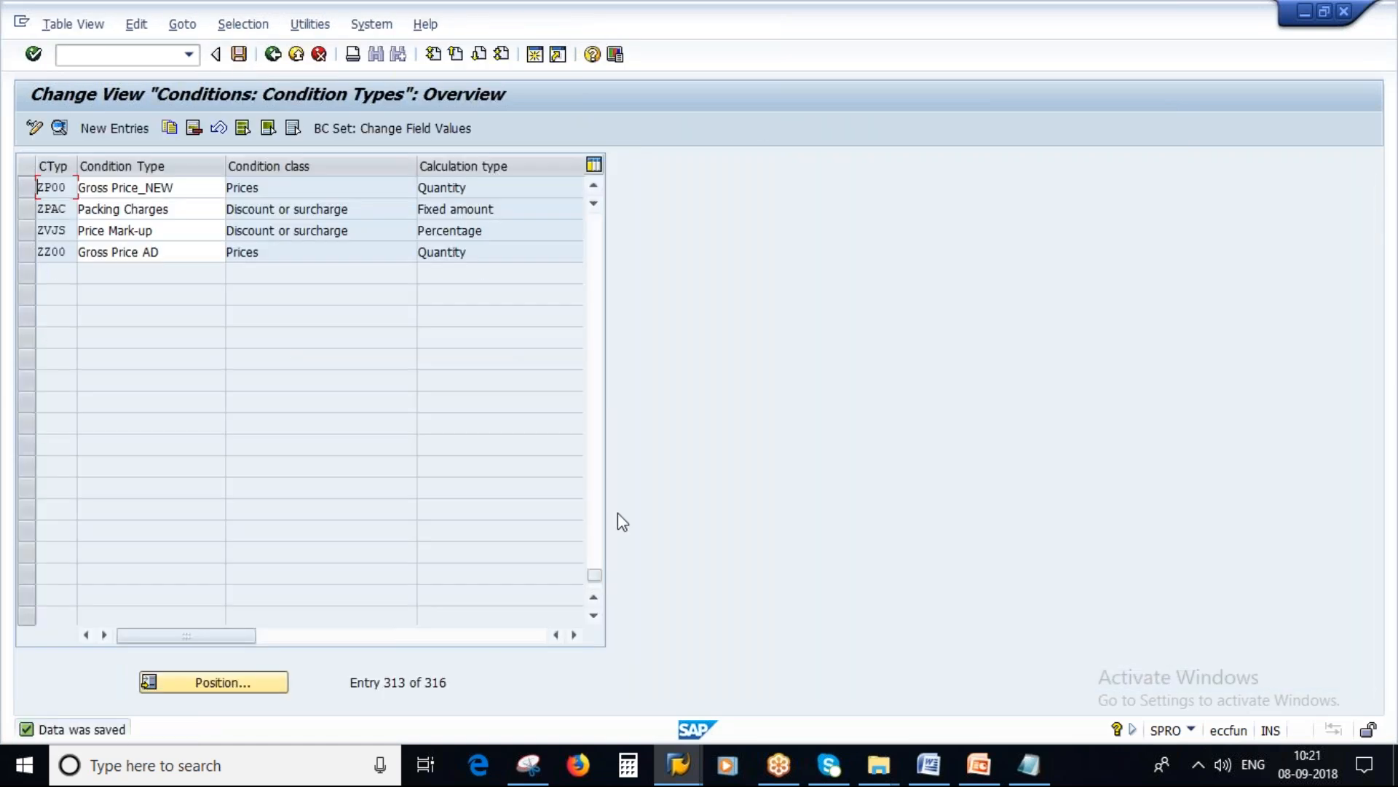
# Step: Review the calculation schema entry RM0000 in the Notepad notes and return to SAP
pyautogui.click(1028, 765)
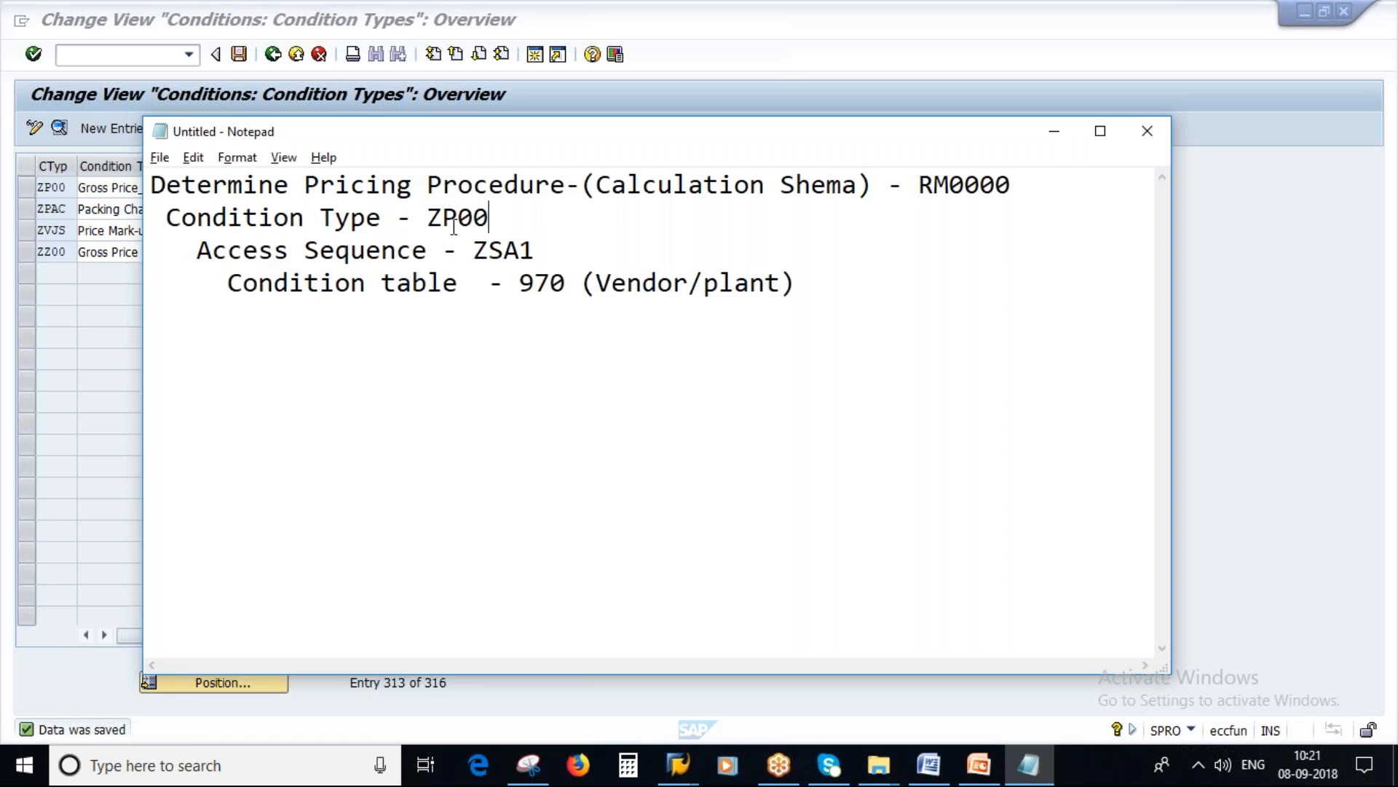
pyautogui.click(919, 186)
pyautogui.moveTo(921, 188); pyautogui.dragTo(1020, 188)
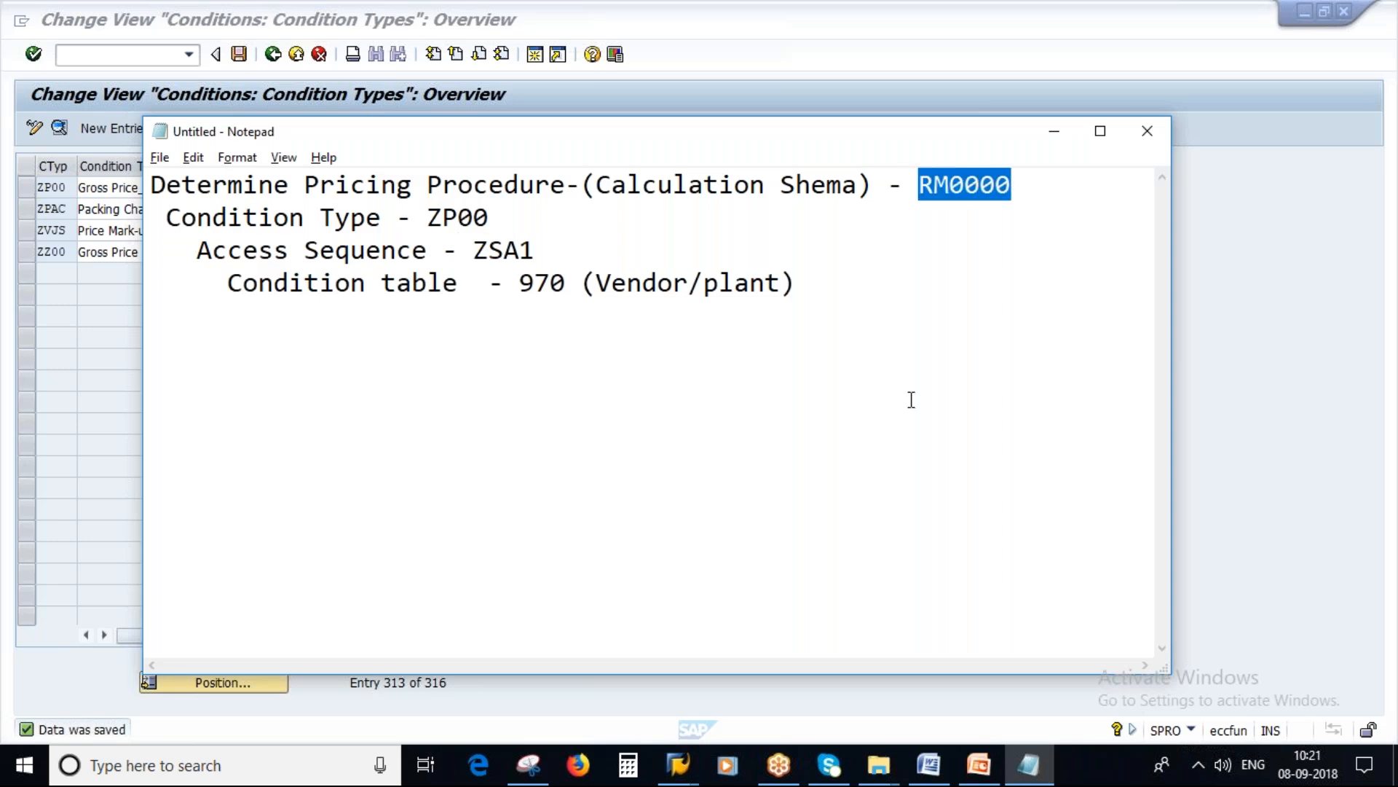
pyautogui.hotkey('alt', 'Tab')
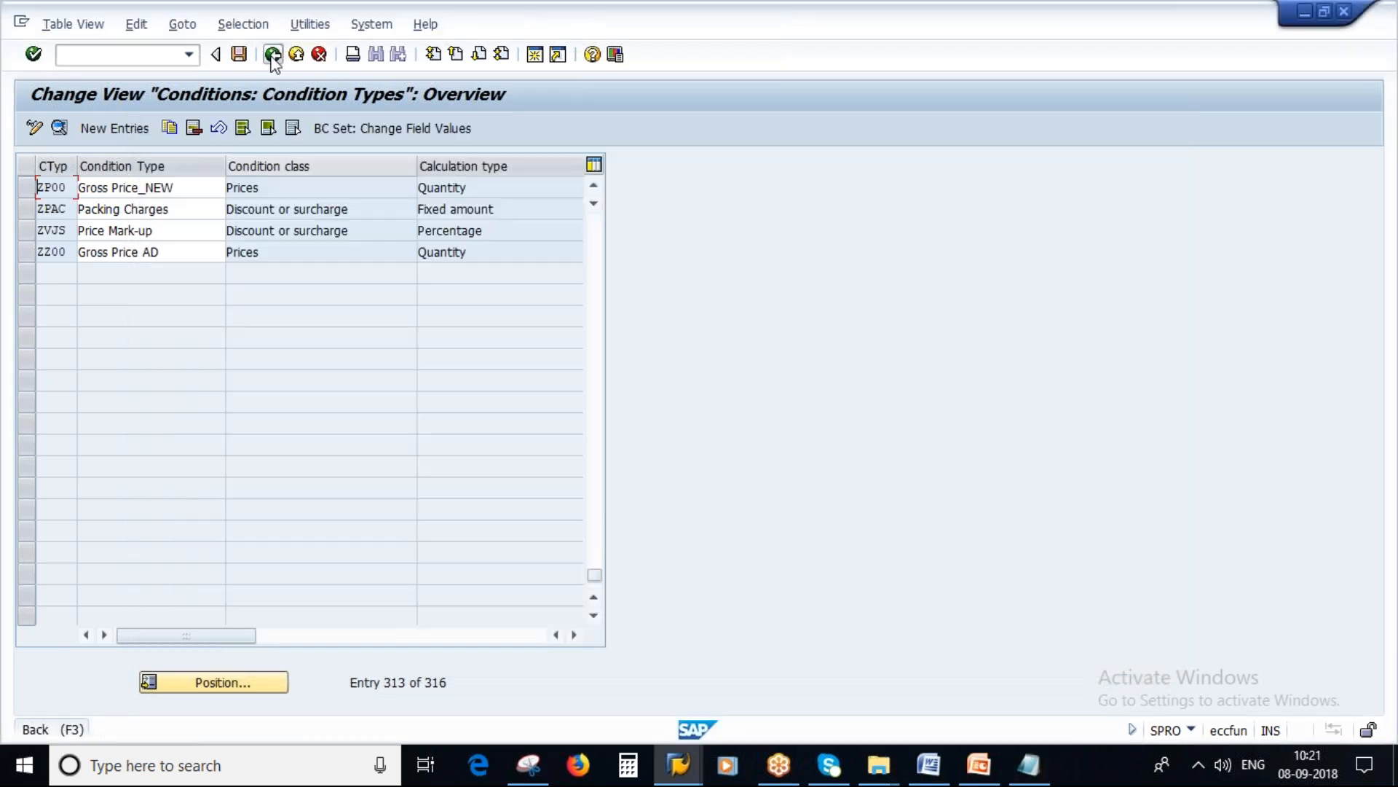
# Step: Leave the condition type maintenance and open the Define Calculation Schema activity
pyautogui.click(272, 53)
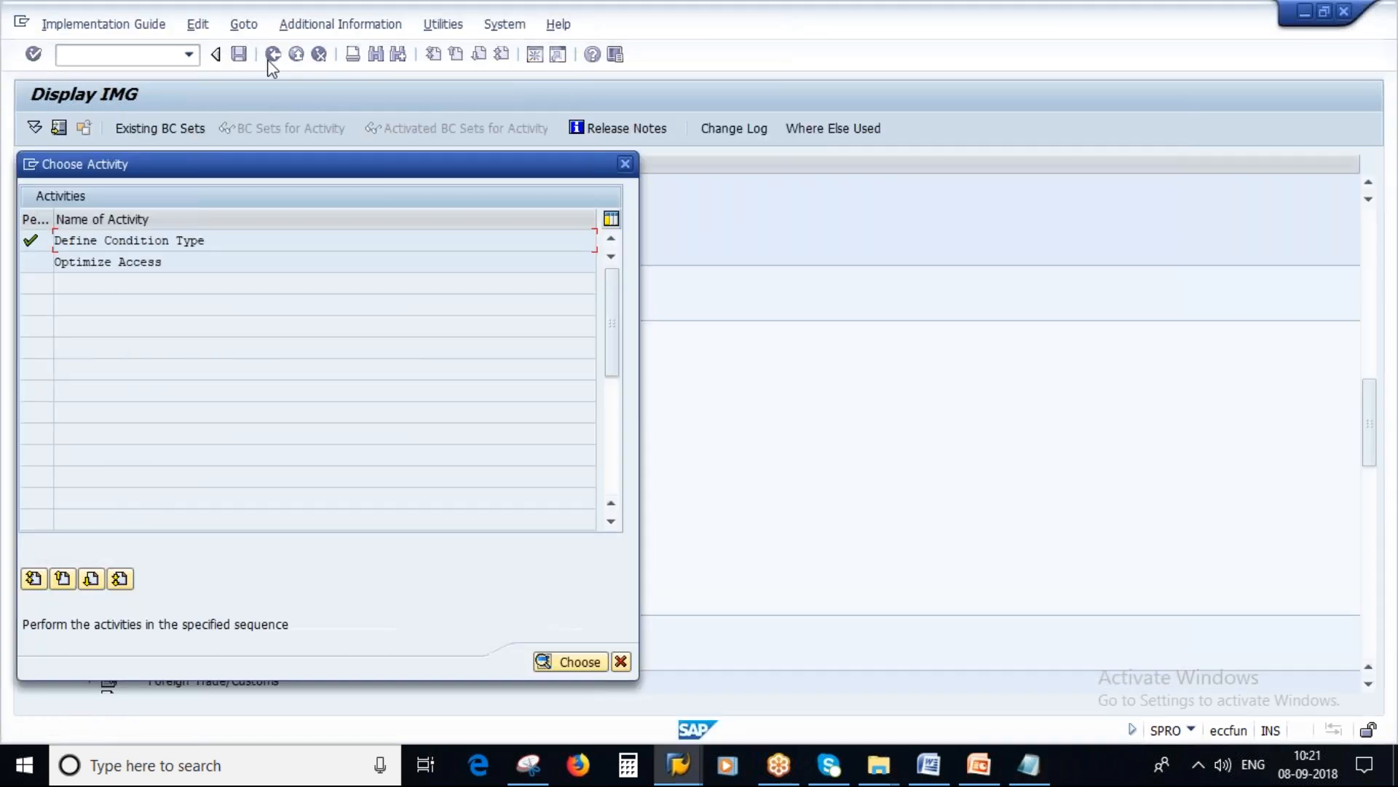
pyautogui.click(621, 661)
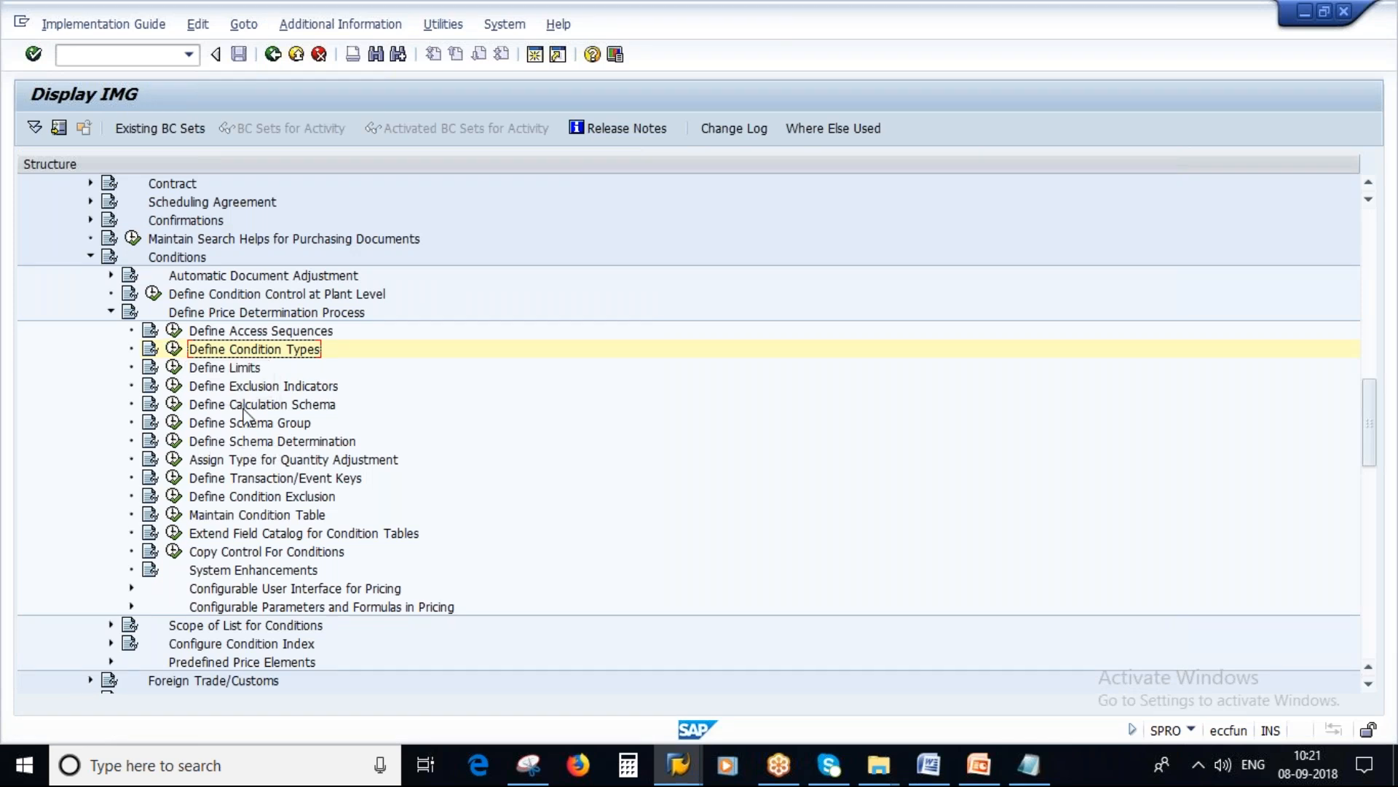
pyautogui.click(174, 405)
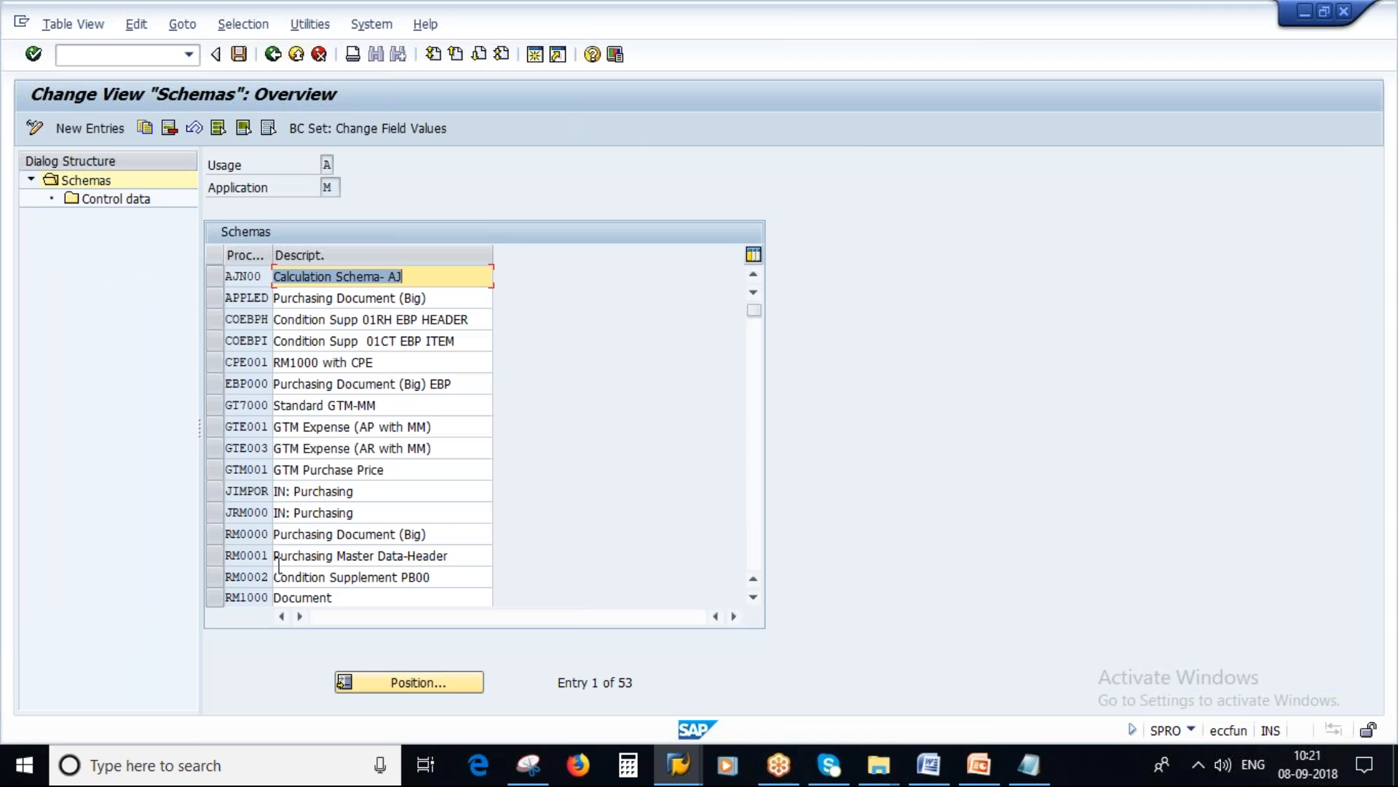
# Step: Copy the calculation schema RM0000 and name the new schema ZSAV12
pyautogui.click(218, 537)
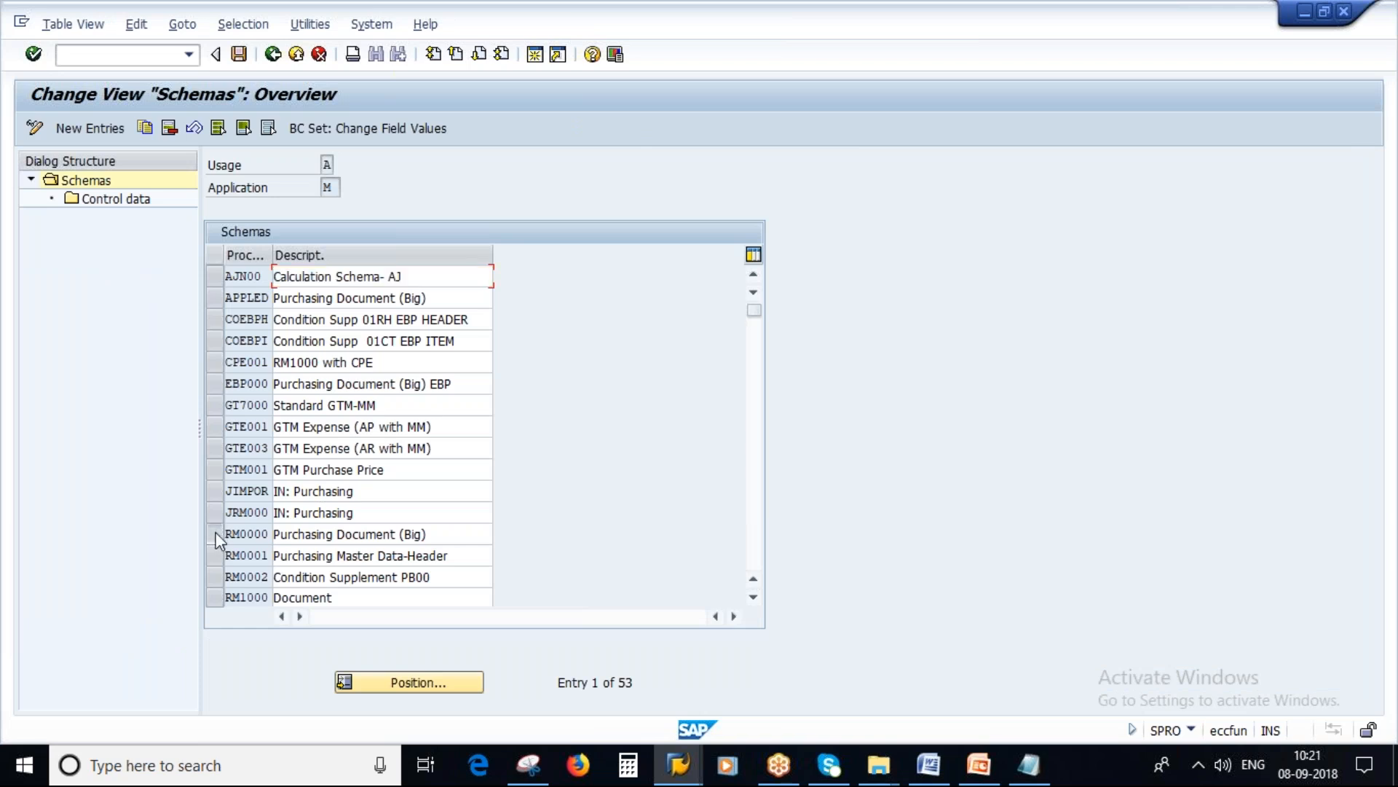
pyautogui.click(145, 128)
pyautogui.press('capslock')
pyautogui.press('capslock')
pyautogui.write('ZSAV1')
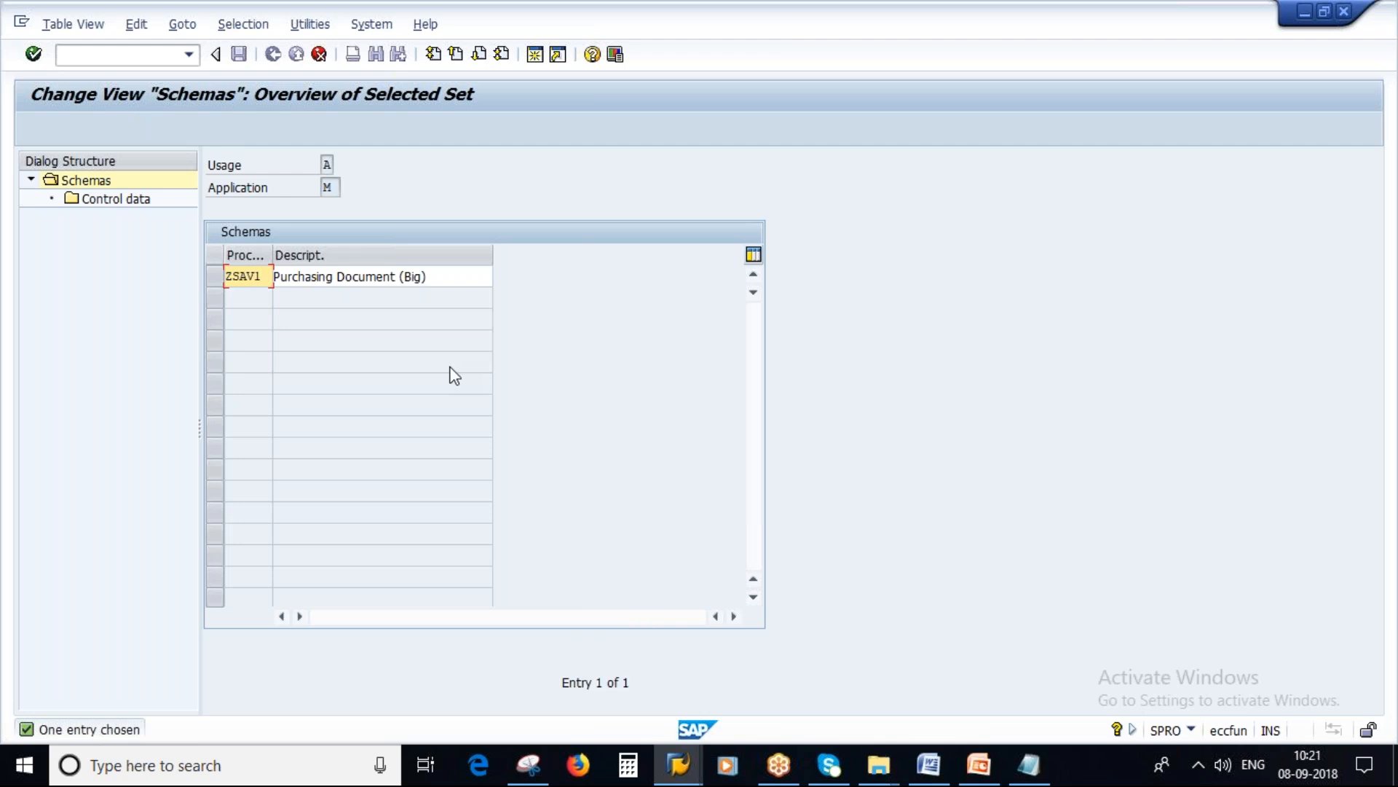
pyautogui.write('2')
# Step: Extend the description of schema ZSAV12 to "Purchasing Document (Big)_new" and confirm the entry
pyautogui.click(432, 277)
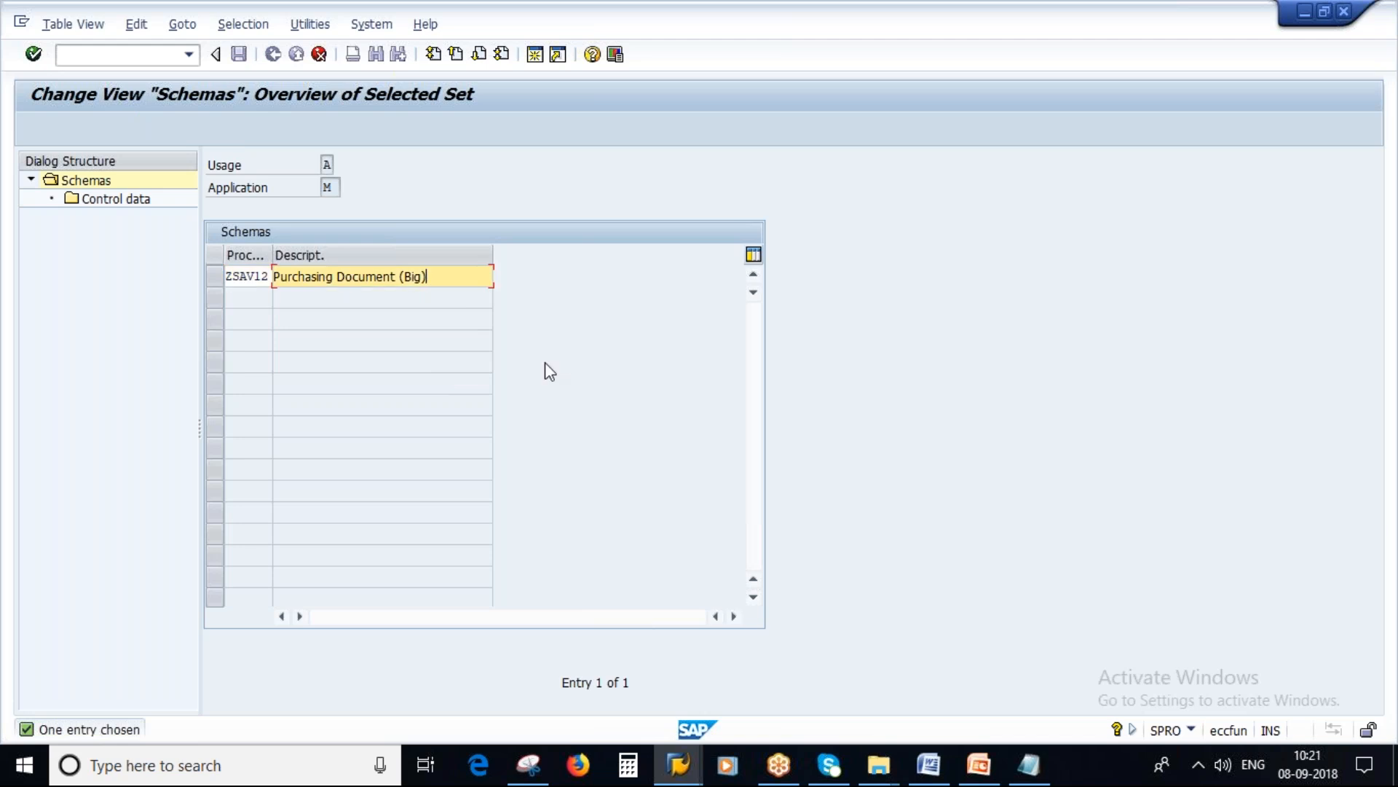
pyautogui.press('capslock')
pyautogui.press('capslock')
pyautogui.write('_')
pyautogui.press('capslock')
pyautogui.write('new')
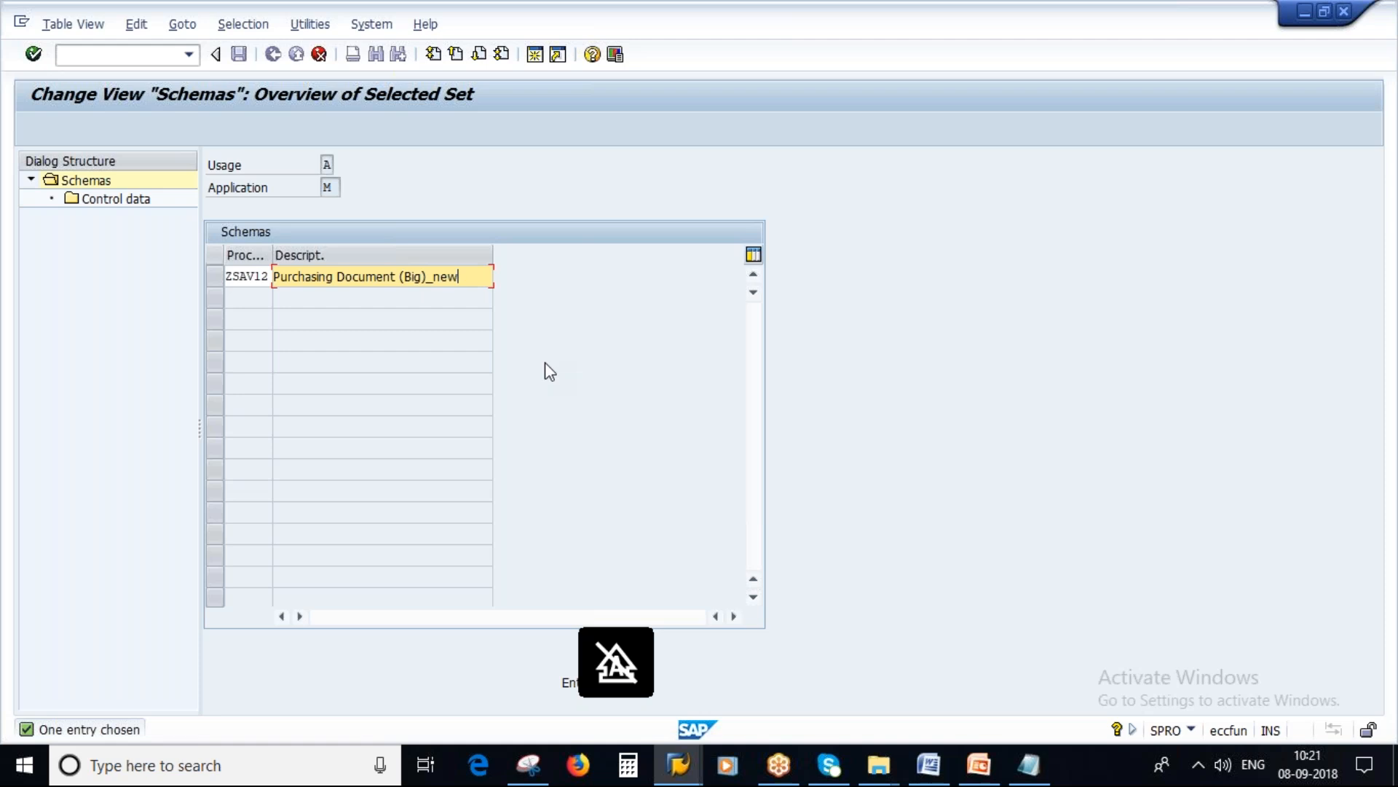
pyautogui.press('Return')
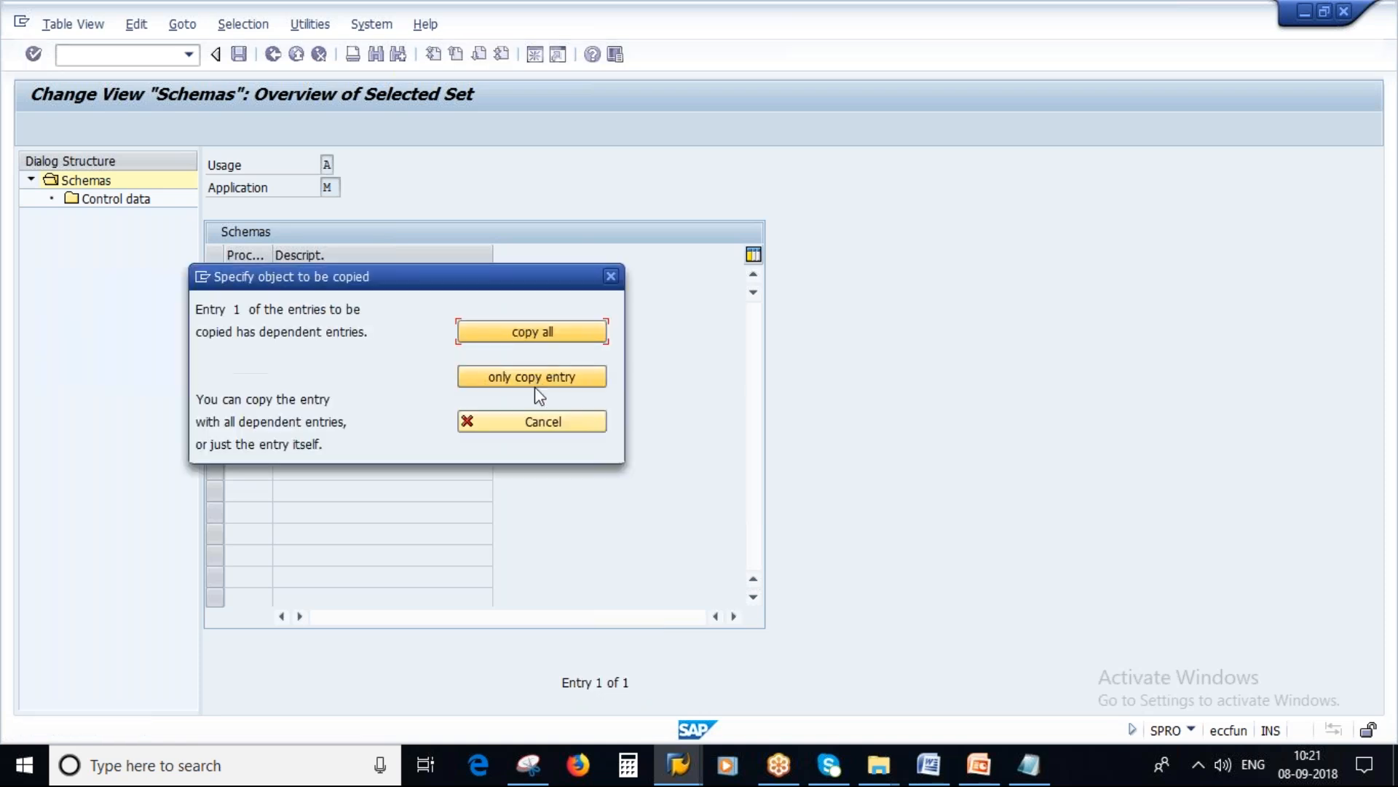
# Step: Include the dependent entries in the schema copy and break off the row-by-row control data check
pyautogui.click(558, 386)
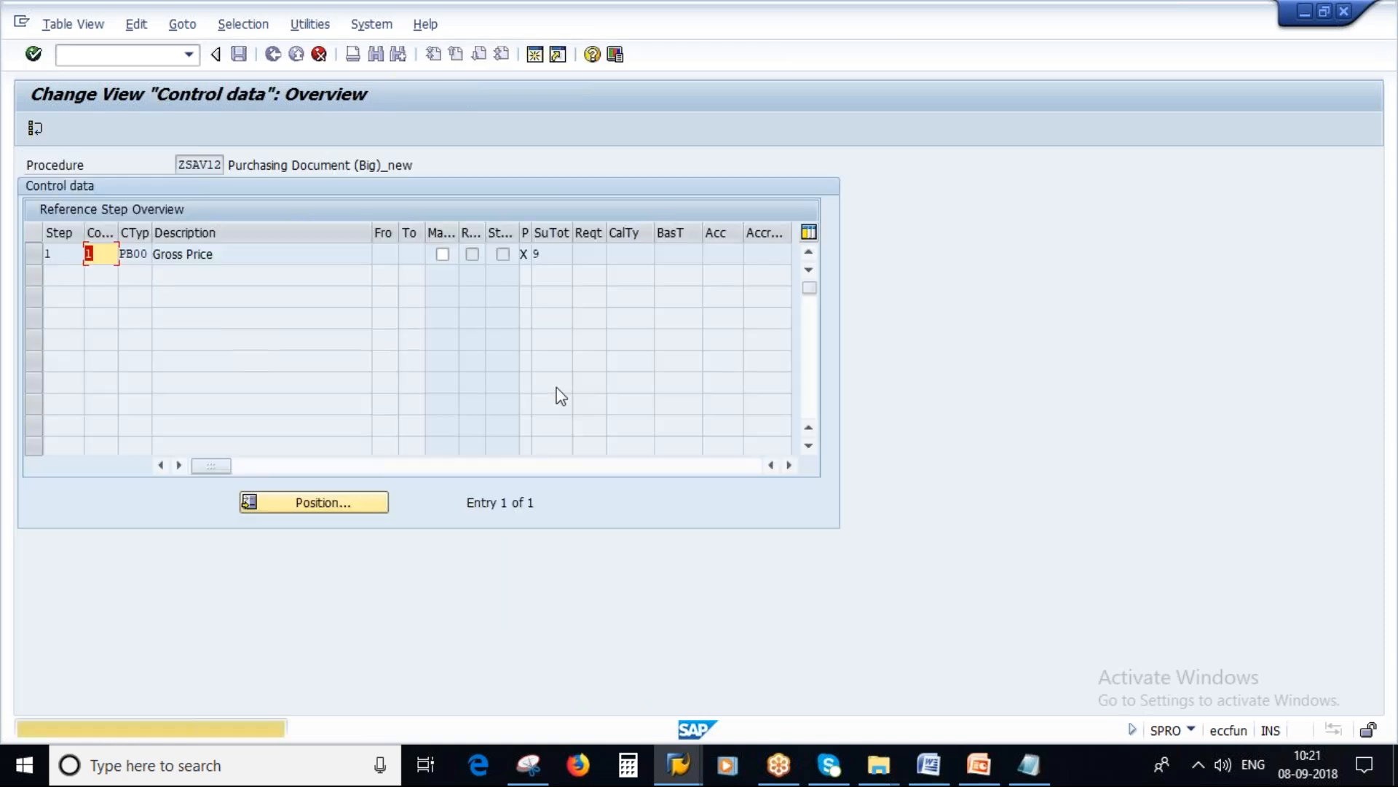
pyautogui.press('Return')
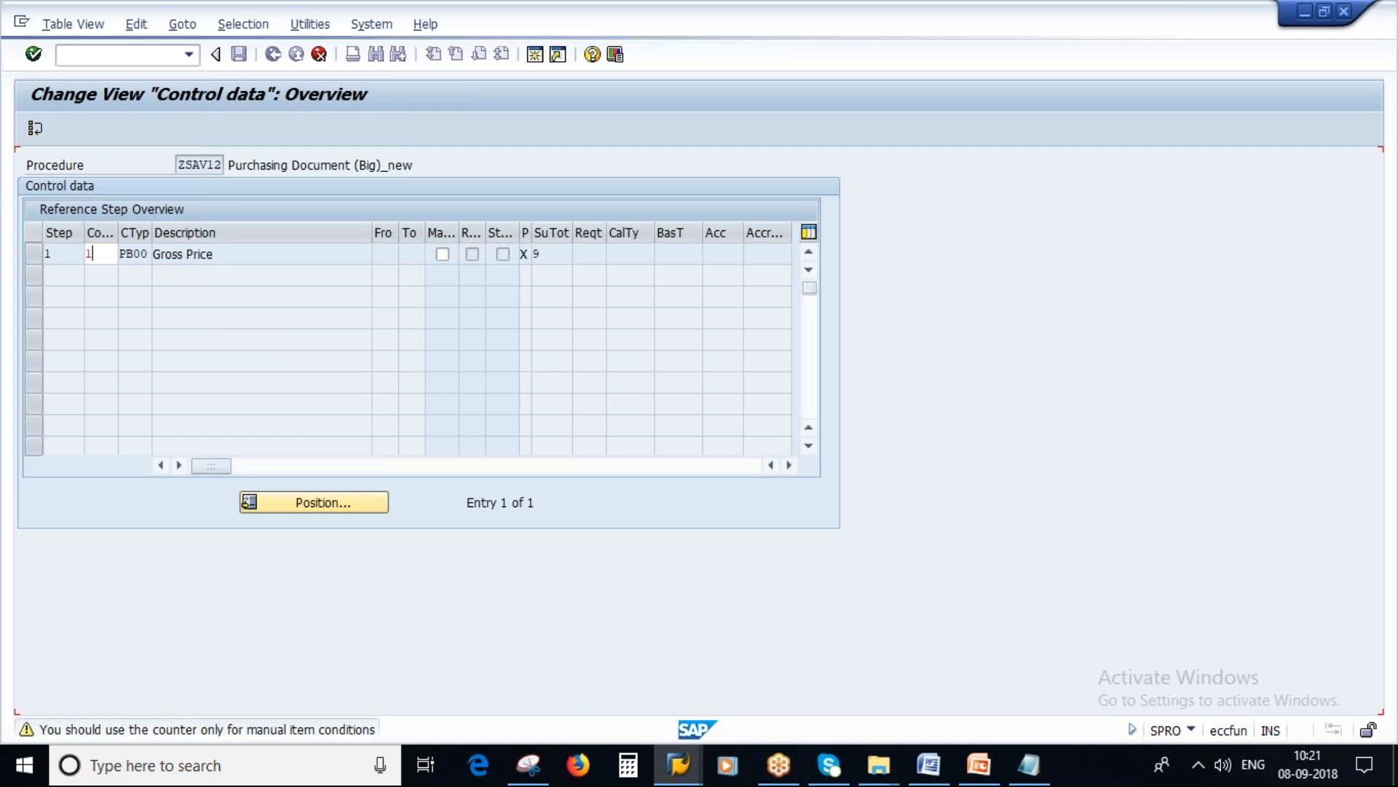
pyautogui.press('Return')
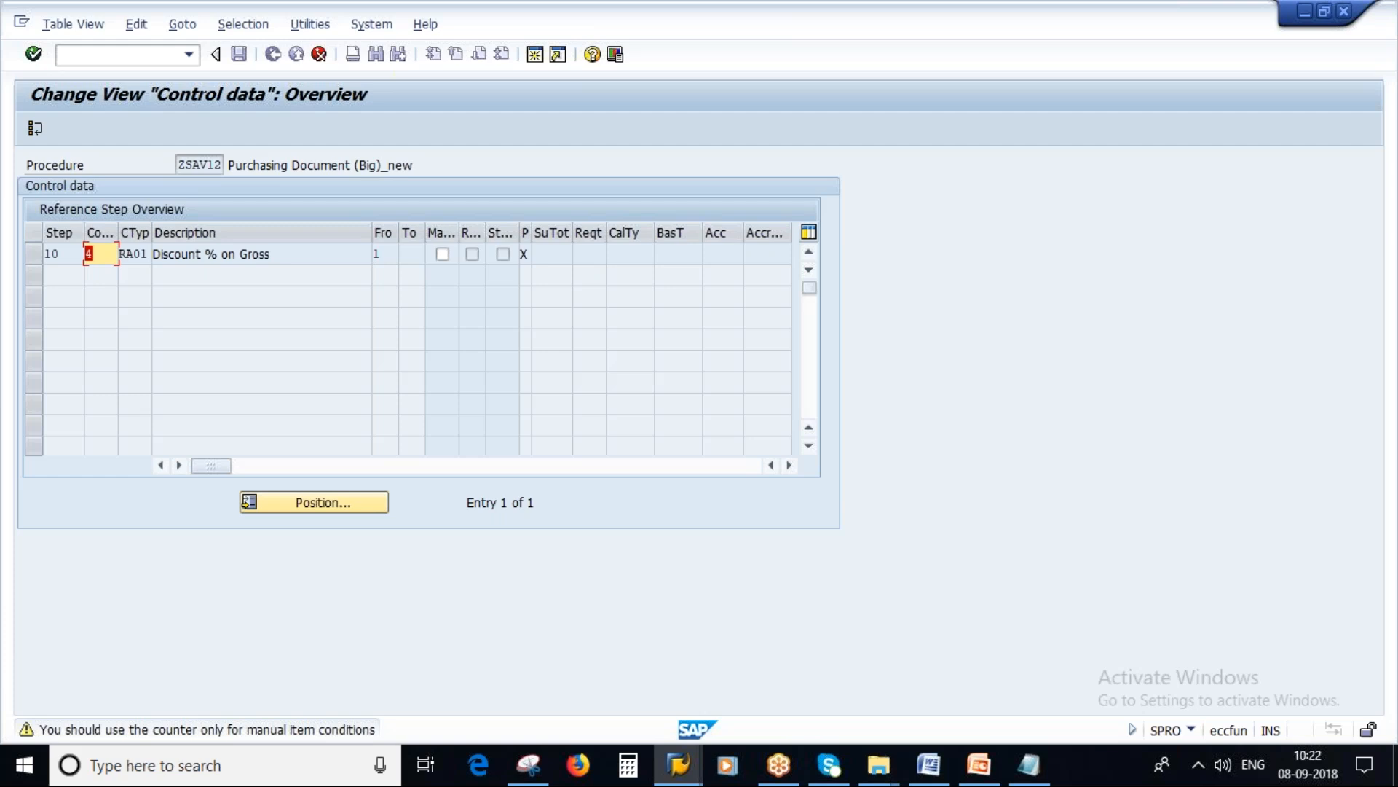
pyautogui.click(319, 56)
pyautogui.click(489, 593)
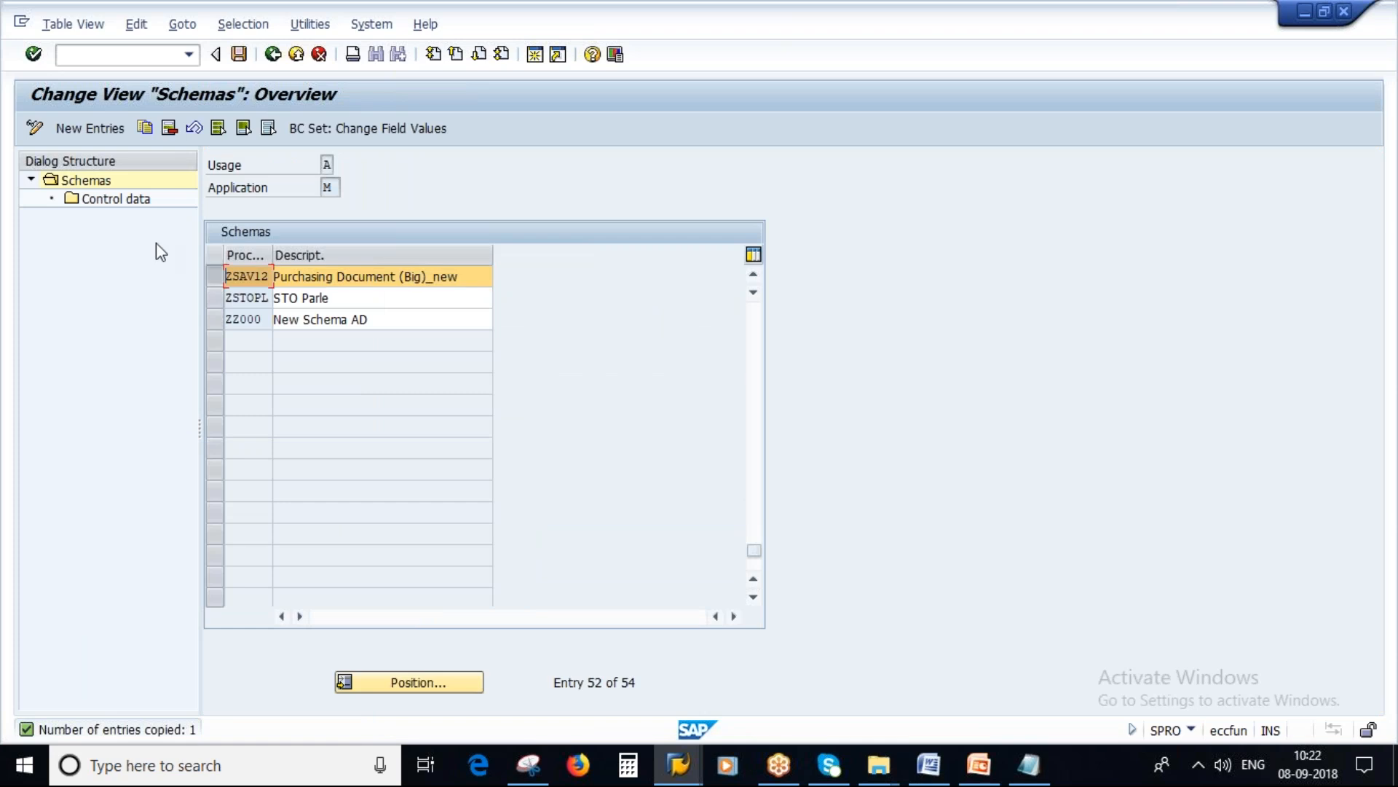
# Step: In the control data of ZSAV12, replace condition type PB00 in step 1, counter 1 with ZP00 copied from the Notepad notes
pyautogui.doubleClick(109, 200)
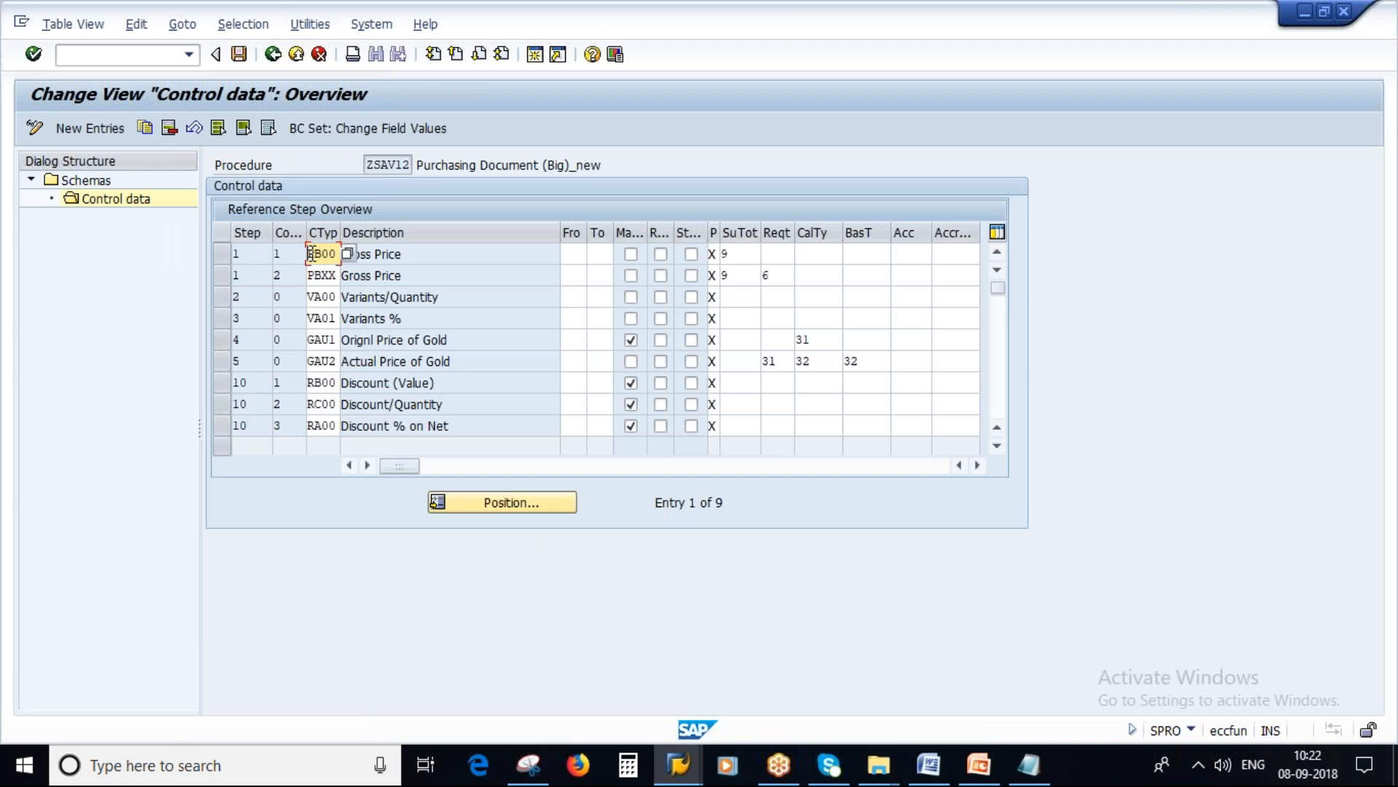
pyautogui.click(1031, 764)
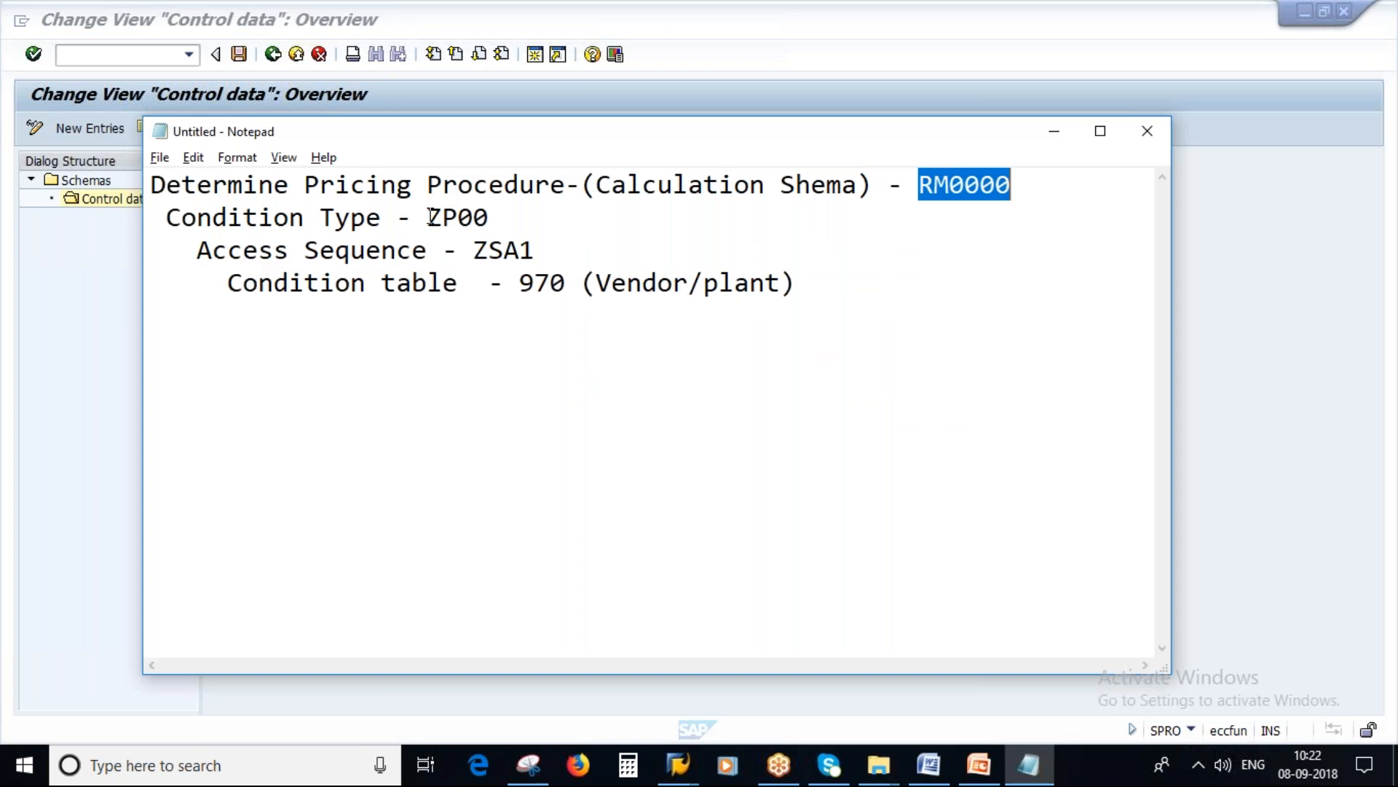
pyautogui.moveTo(429, 217); pyautogui.dragTo(504, 213)
pyautogui.hotkey('alt', 'Tab')
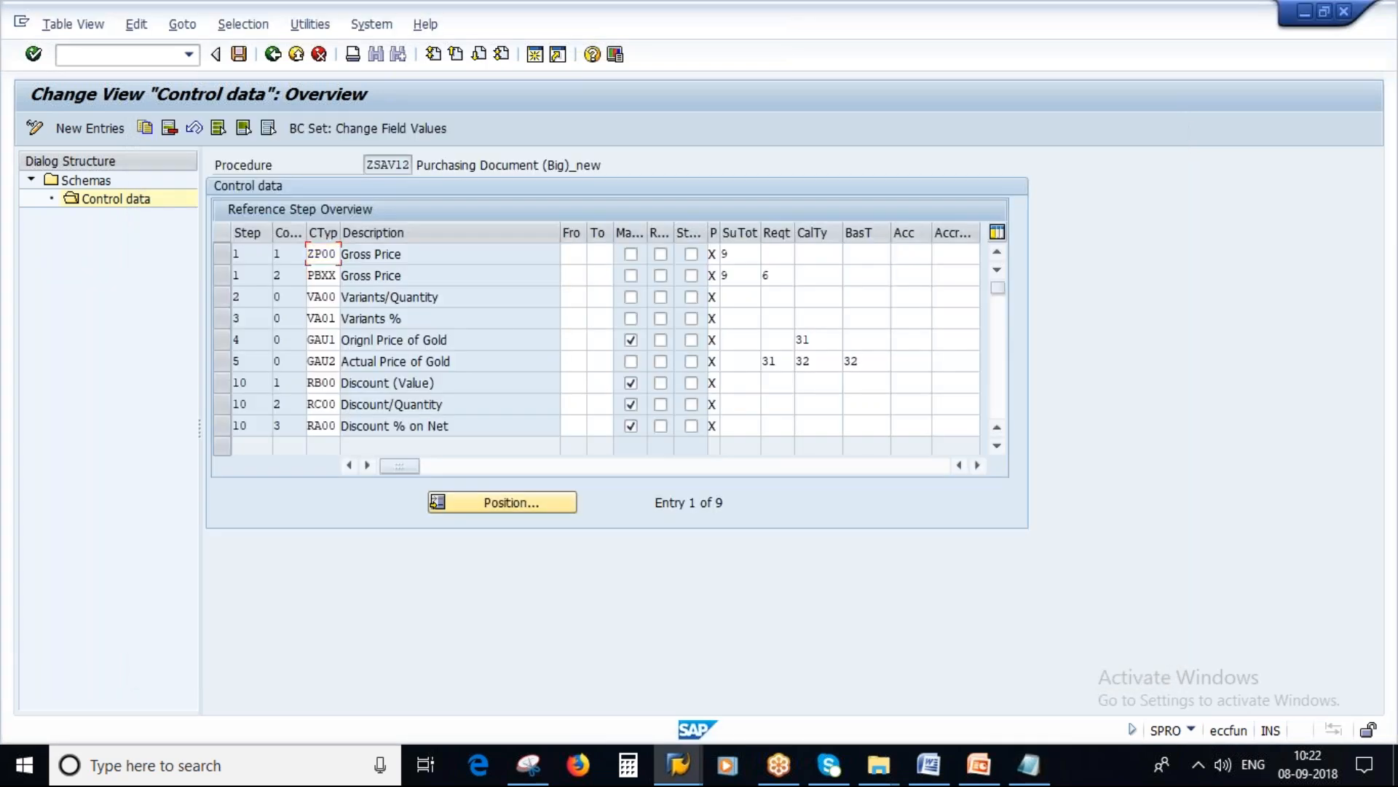
pyautogui.press('Return')
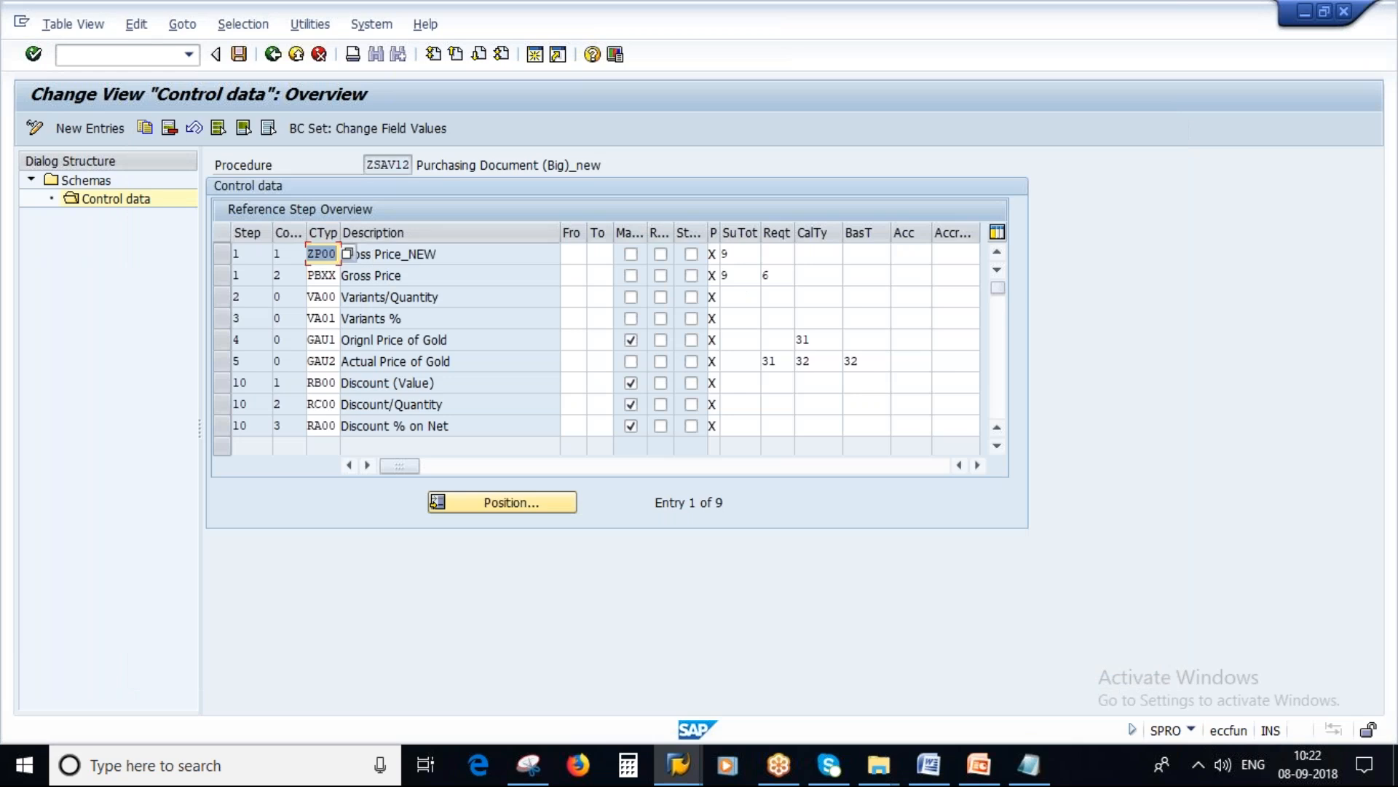
# Step: Copy the procedure name ZSAV12 and replace the calculation schema RM0000 with it in the Notepad notes
pyautogui.click(369, 166)
pyautogui.doubleClick(369, 165)
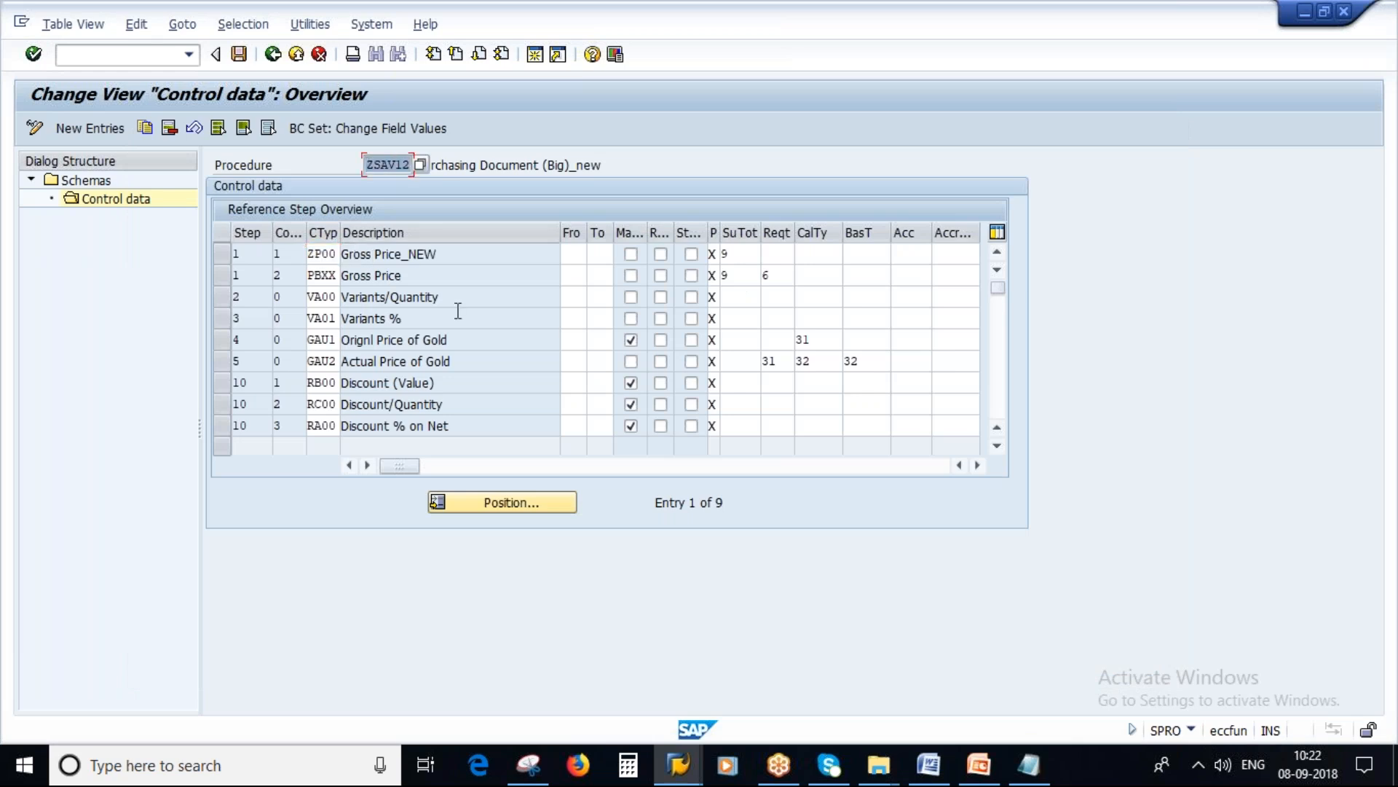
pyautogui.click(1028, 765)
pyautogui.moveTo(919, 184); pyautogui.dragTo(1011, 184)
pyautogui.hotkey('ctrl', 'v')
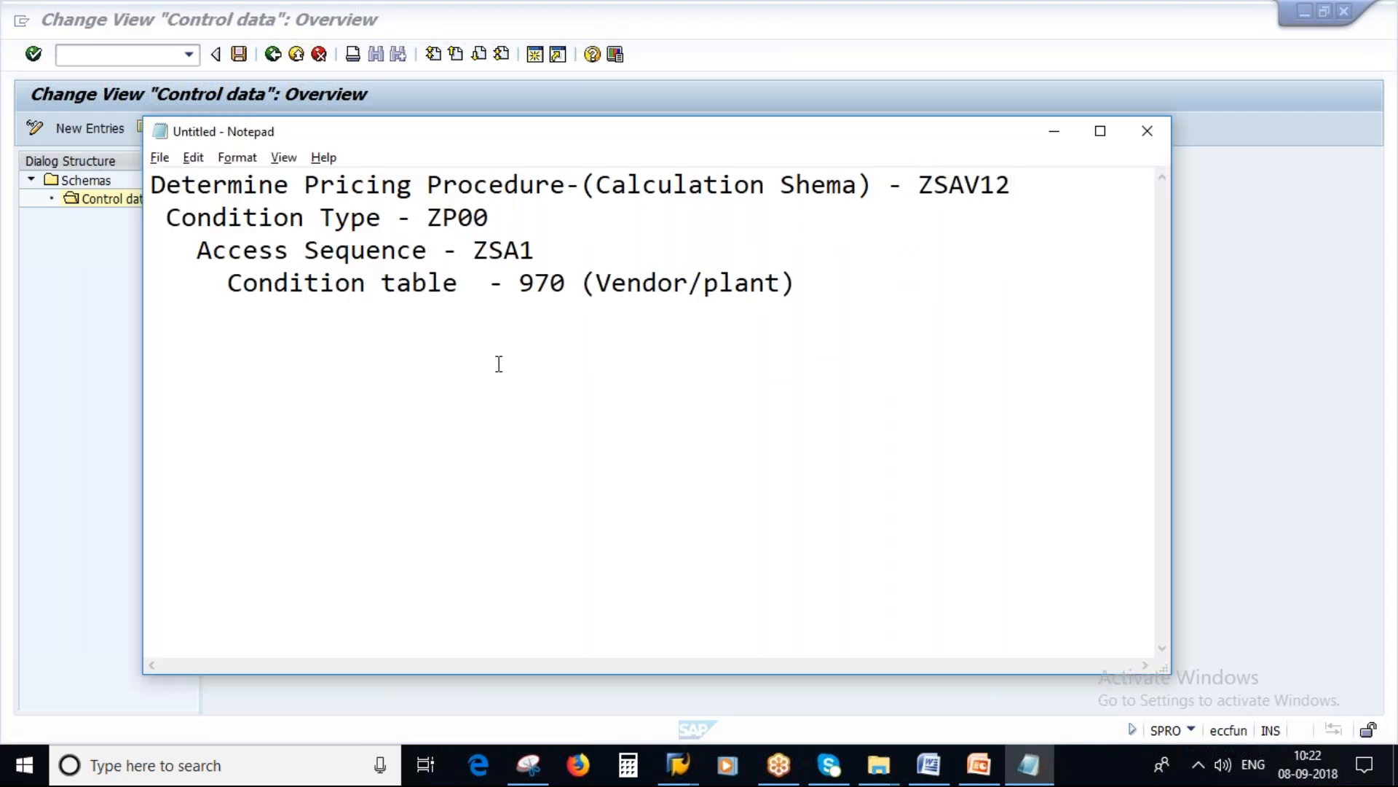
# Step: Return to SAP and save the calculation schema under customizing request ECQK901102
pyautogui.hotkey('alt', 'Tab')
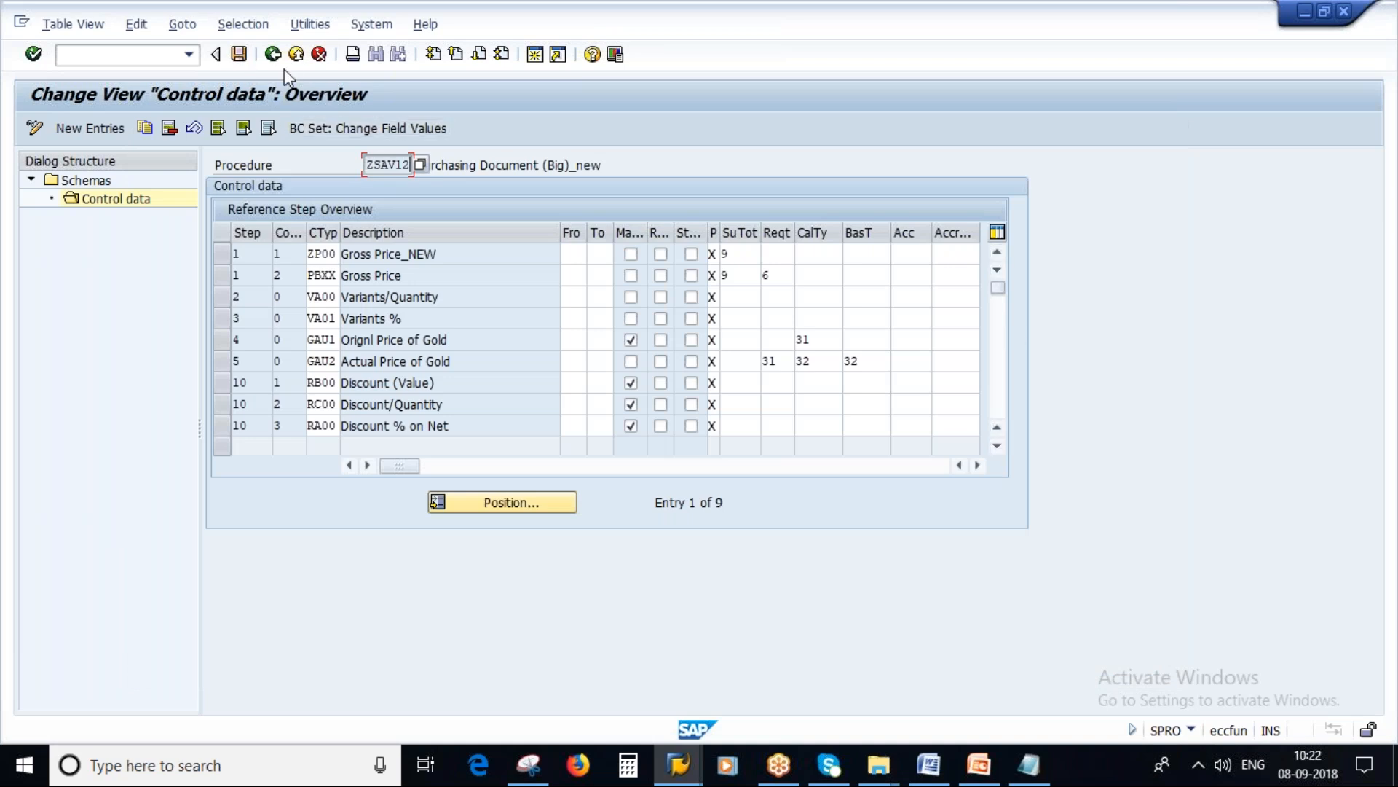
pyautogui.click(238, 54)
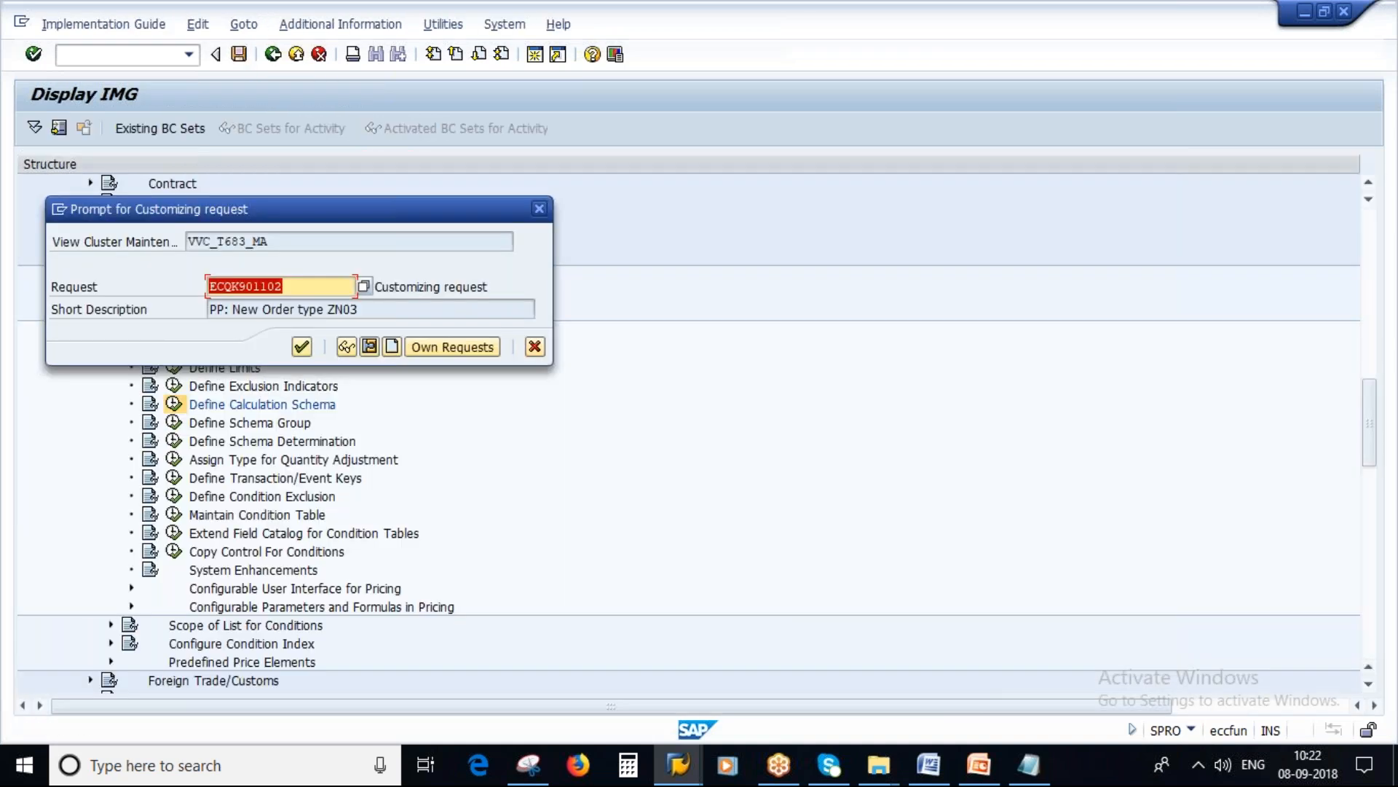
pyautogui.click(301, 346)
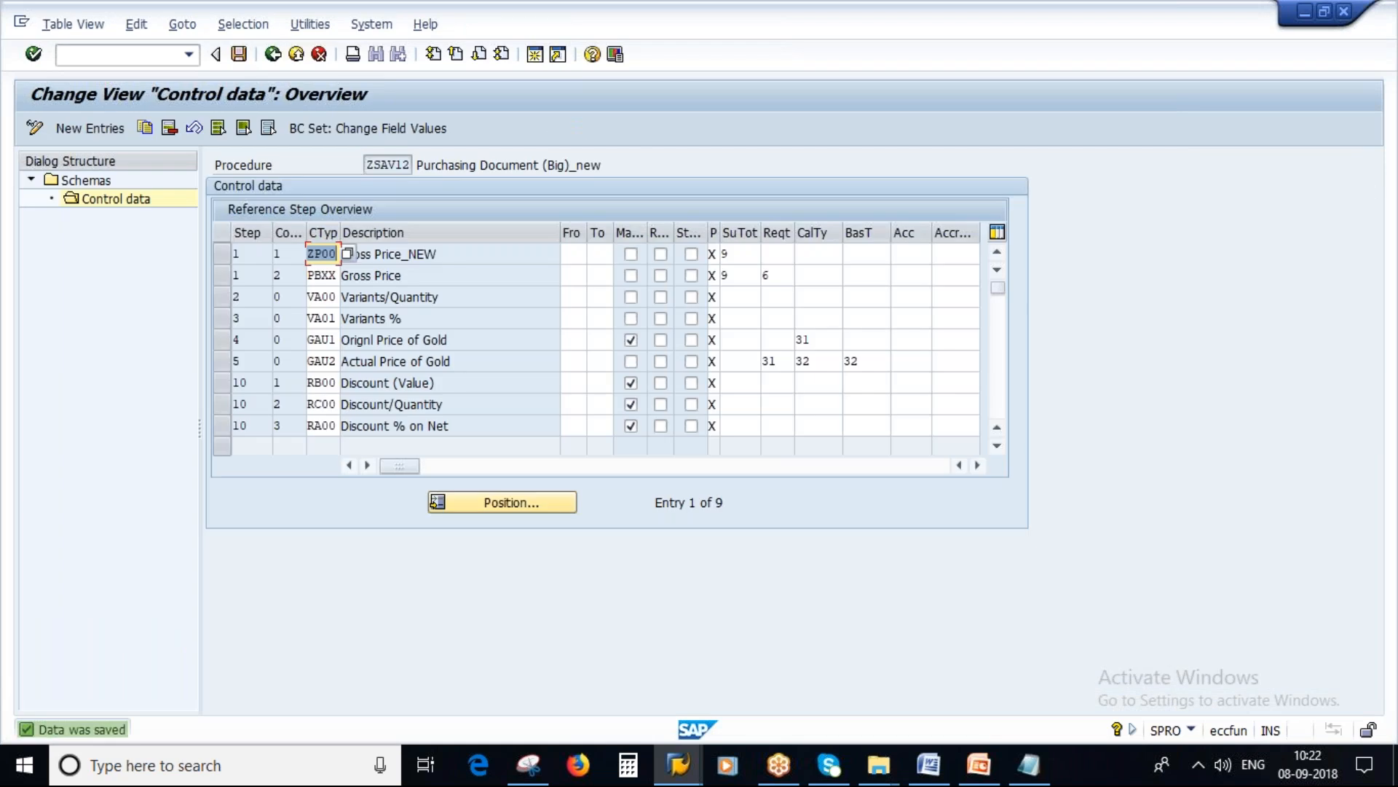
# Step: Switch to the Pricing presentation in PowerPoint and show the Pricing Procedure Determination slide full screen
pyautogui.moveTo(367, 166); pyautogui.dragTo(412, 166)
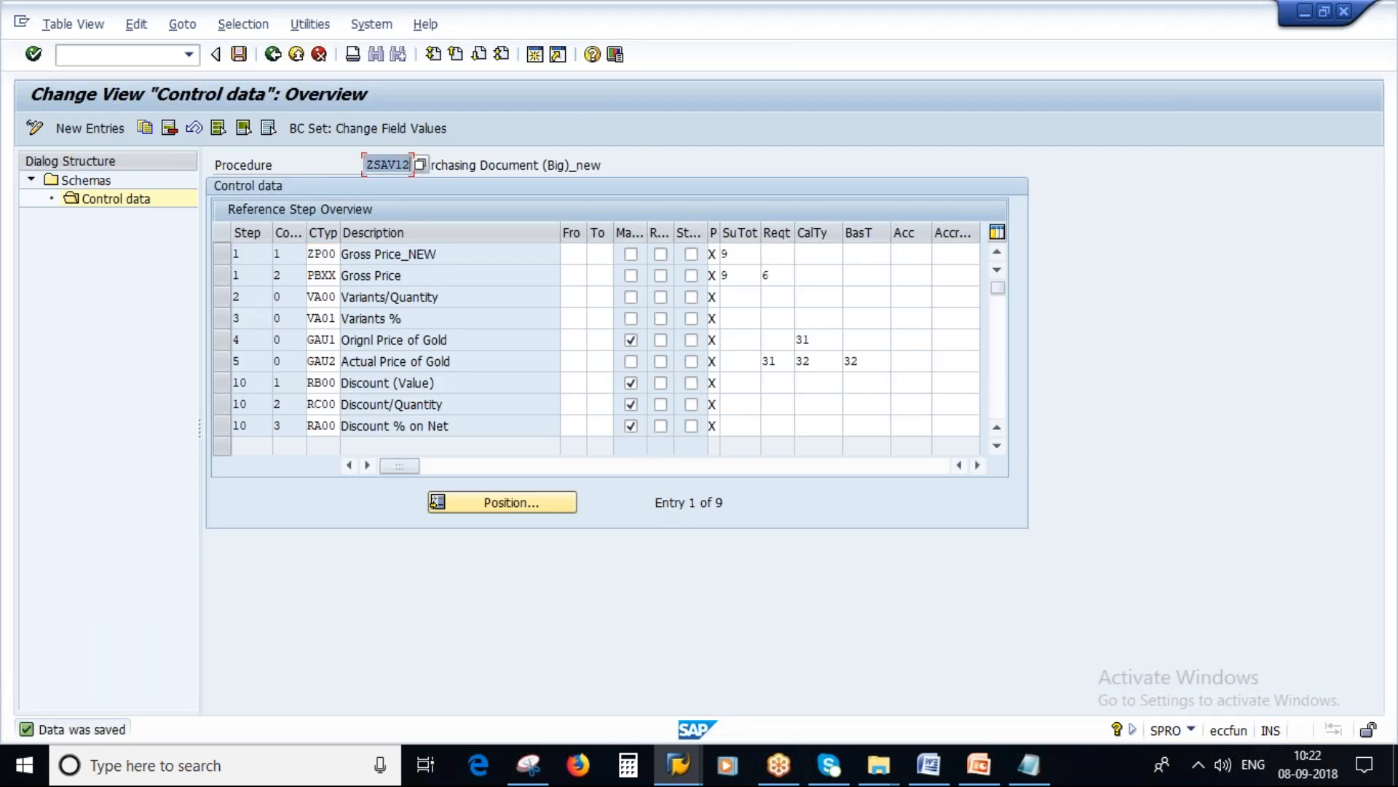
pyautogui.click(989, 769)
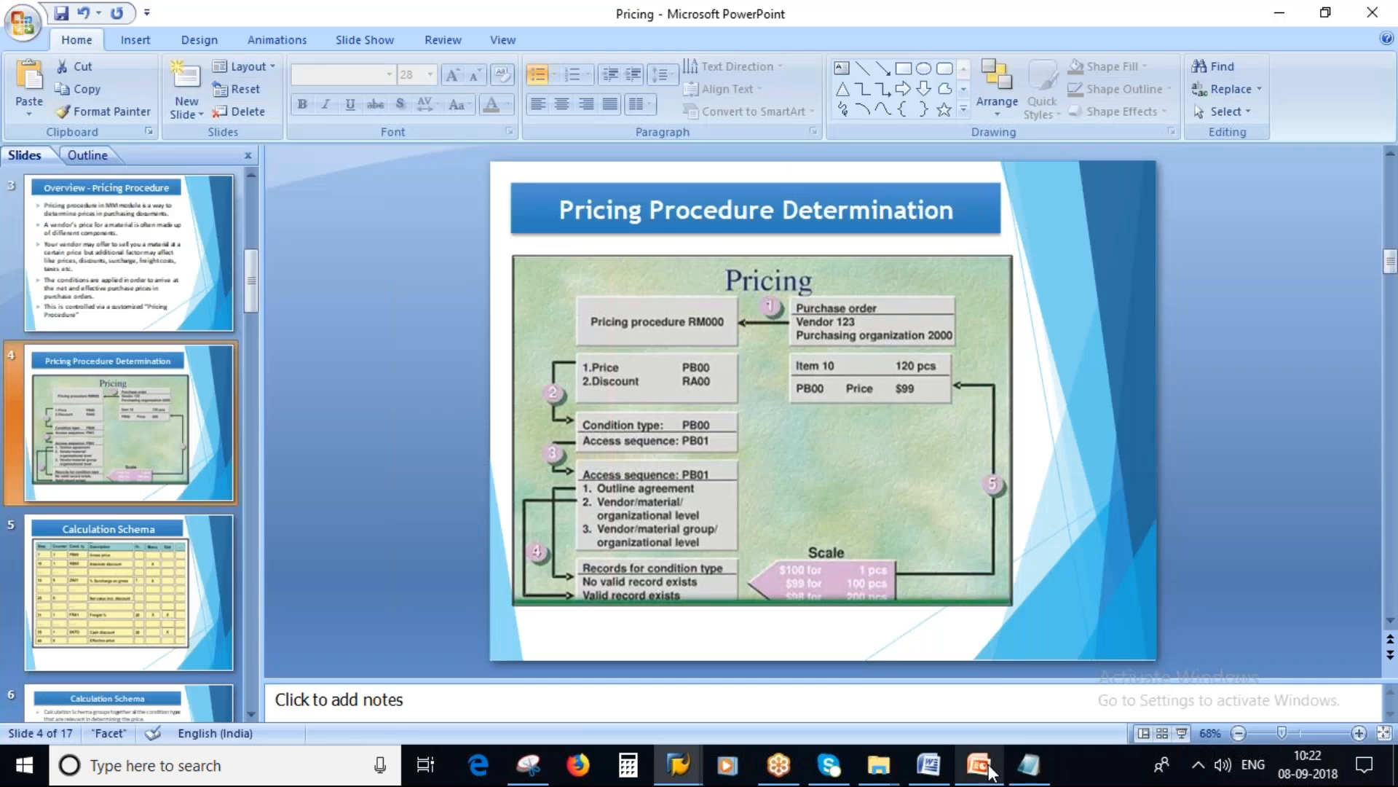
pyautogui.click(1182, 733)
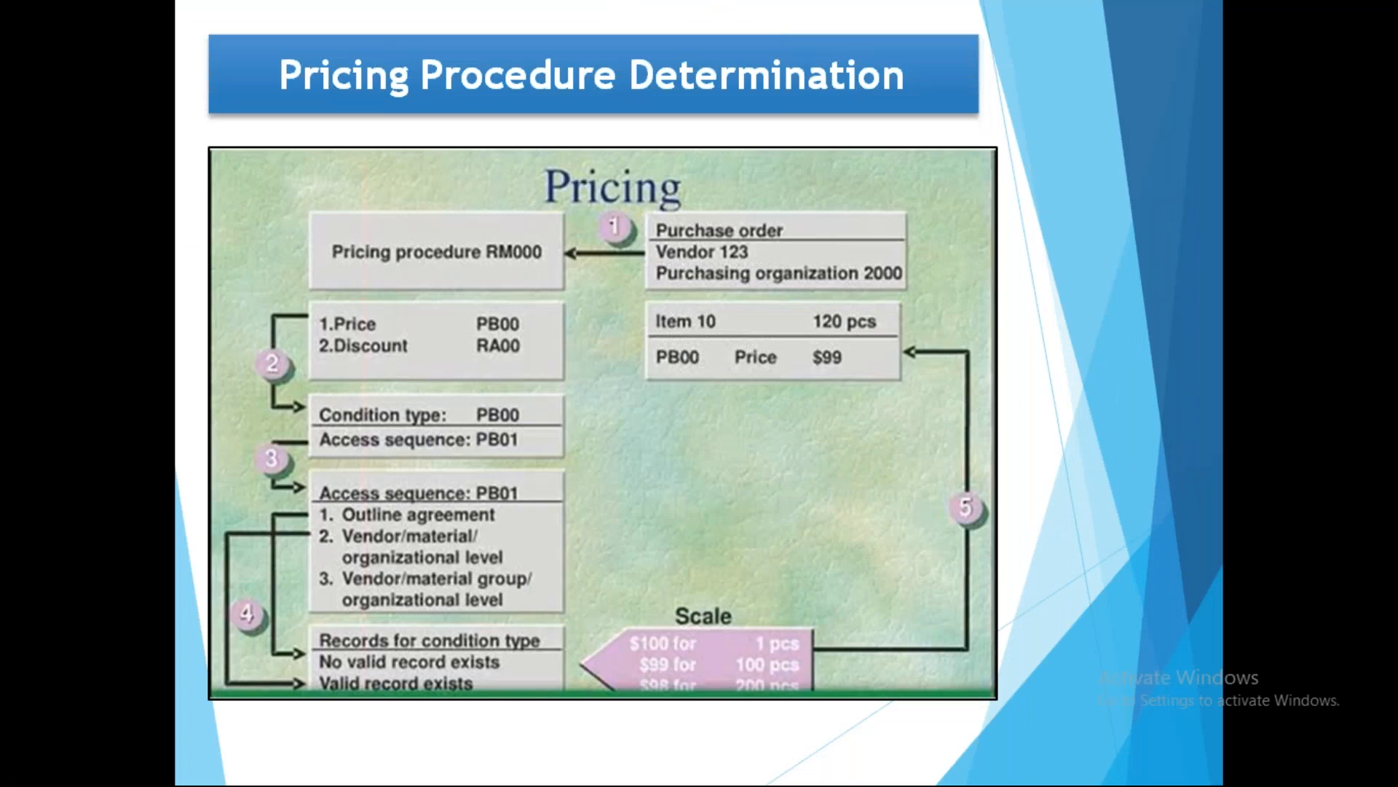
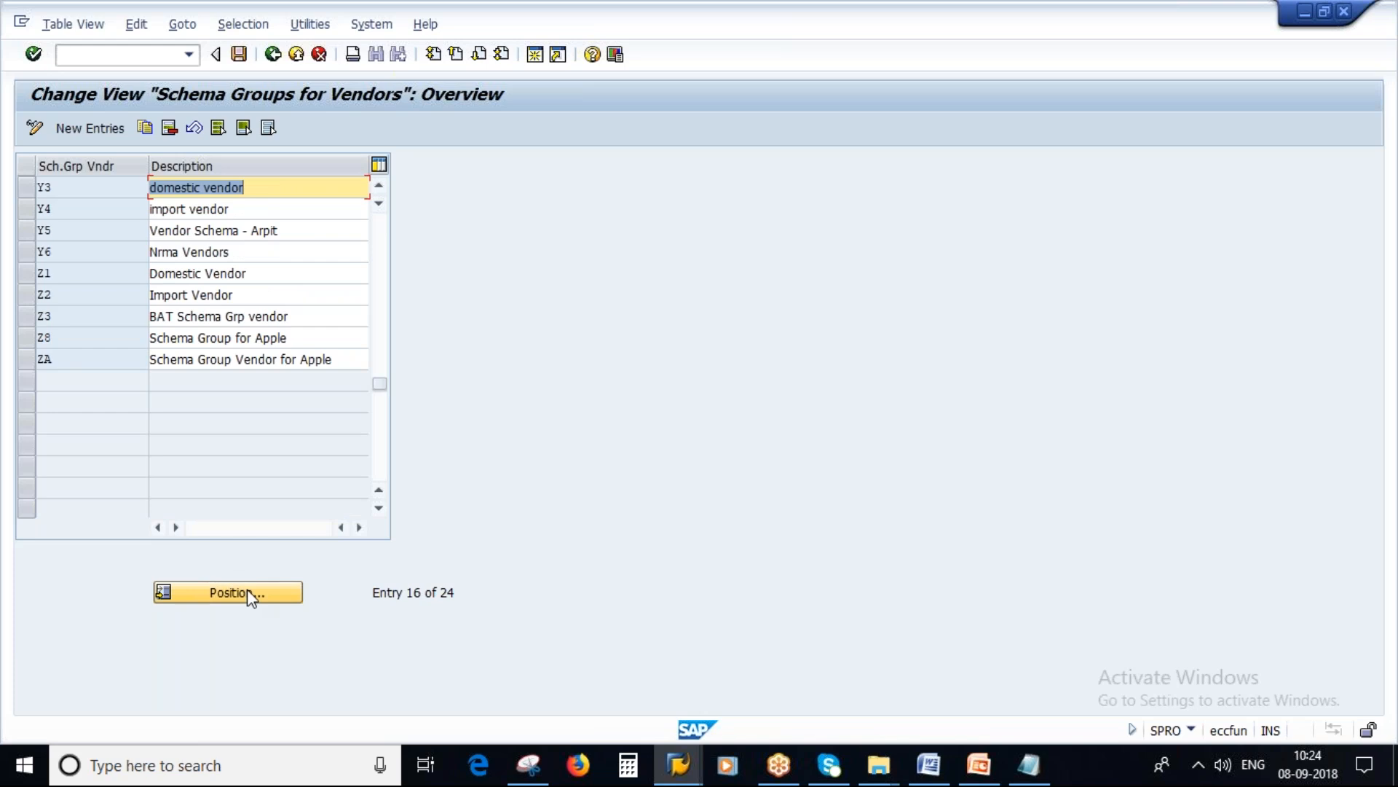
# Step: Create vendor schema group Z9, described with the trainer's name followed by _new, and save it under customizing request ECQK901102
pyautogui.click(89, 129)
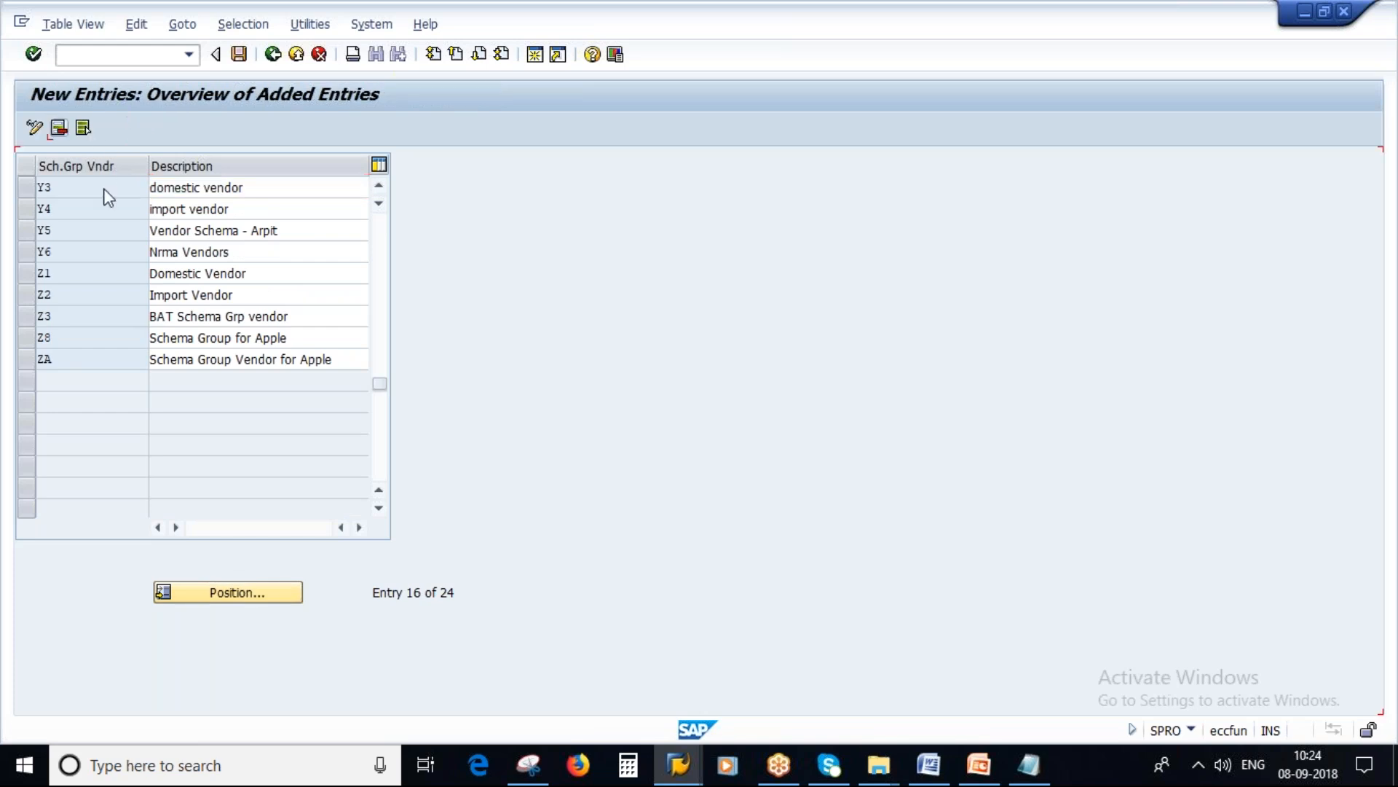
pyautogui.press('Tab')
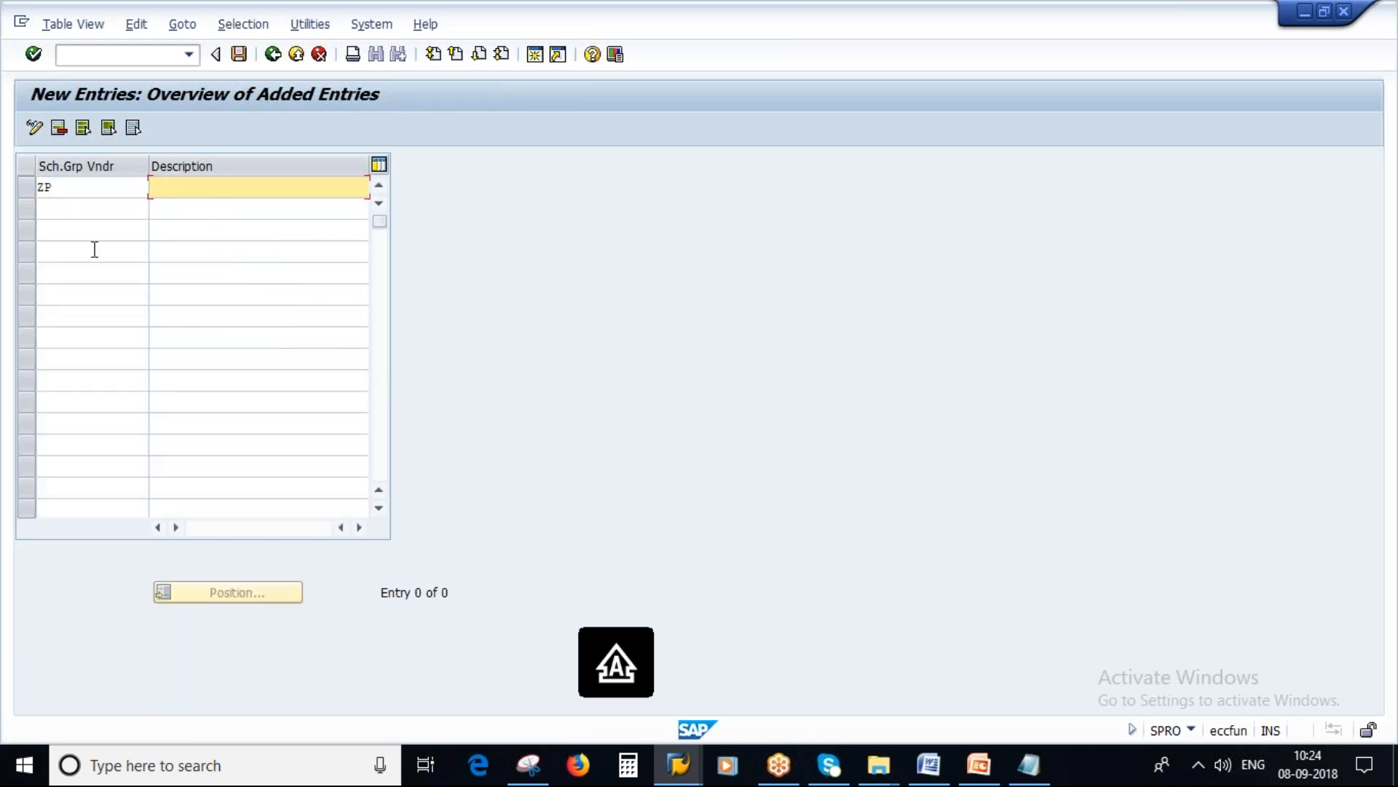
pyautogui.click(61, 189)
pyautogui.press('BackSpace')
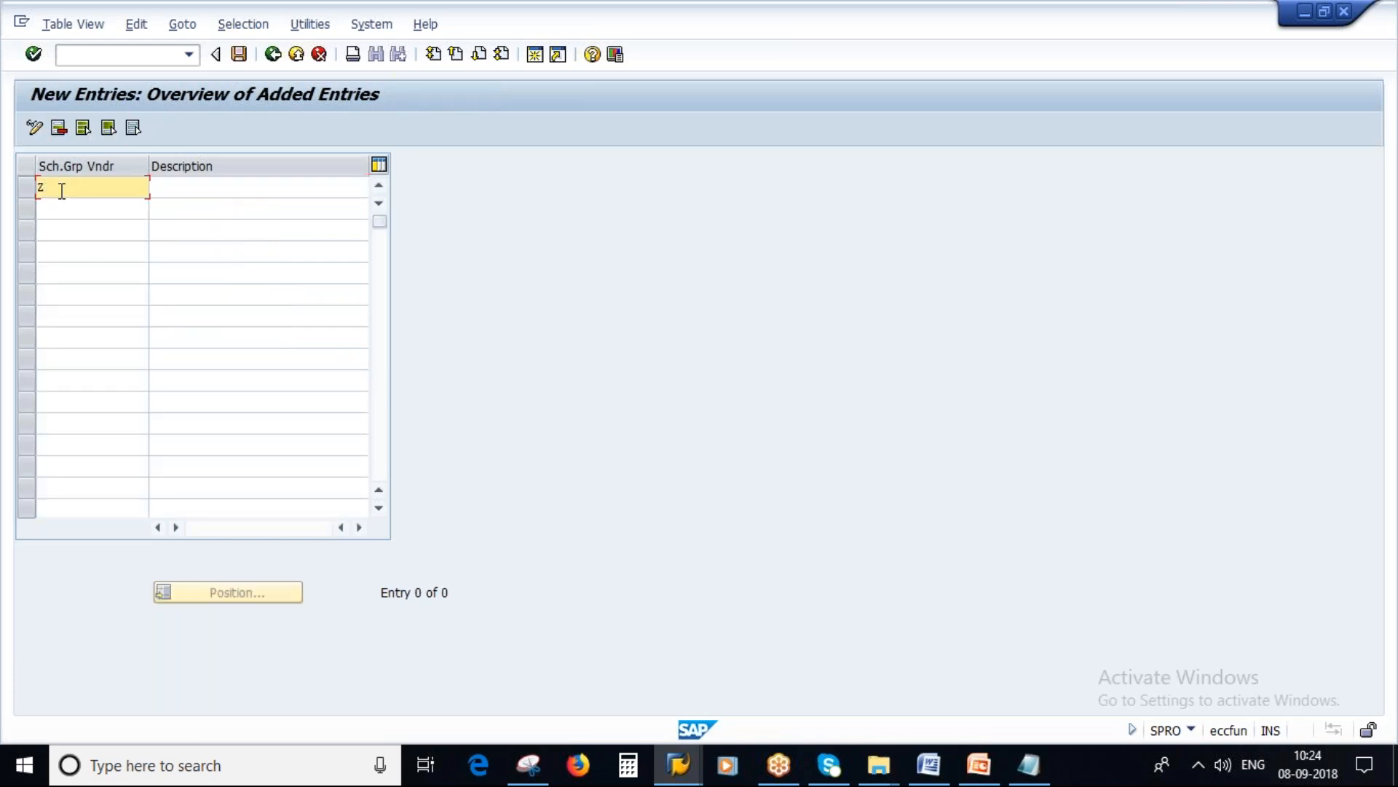
pyautogui.write('9')
pyautogui.press('Tab')
pyautogui.write('savan_new')
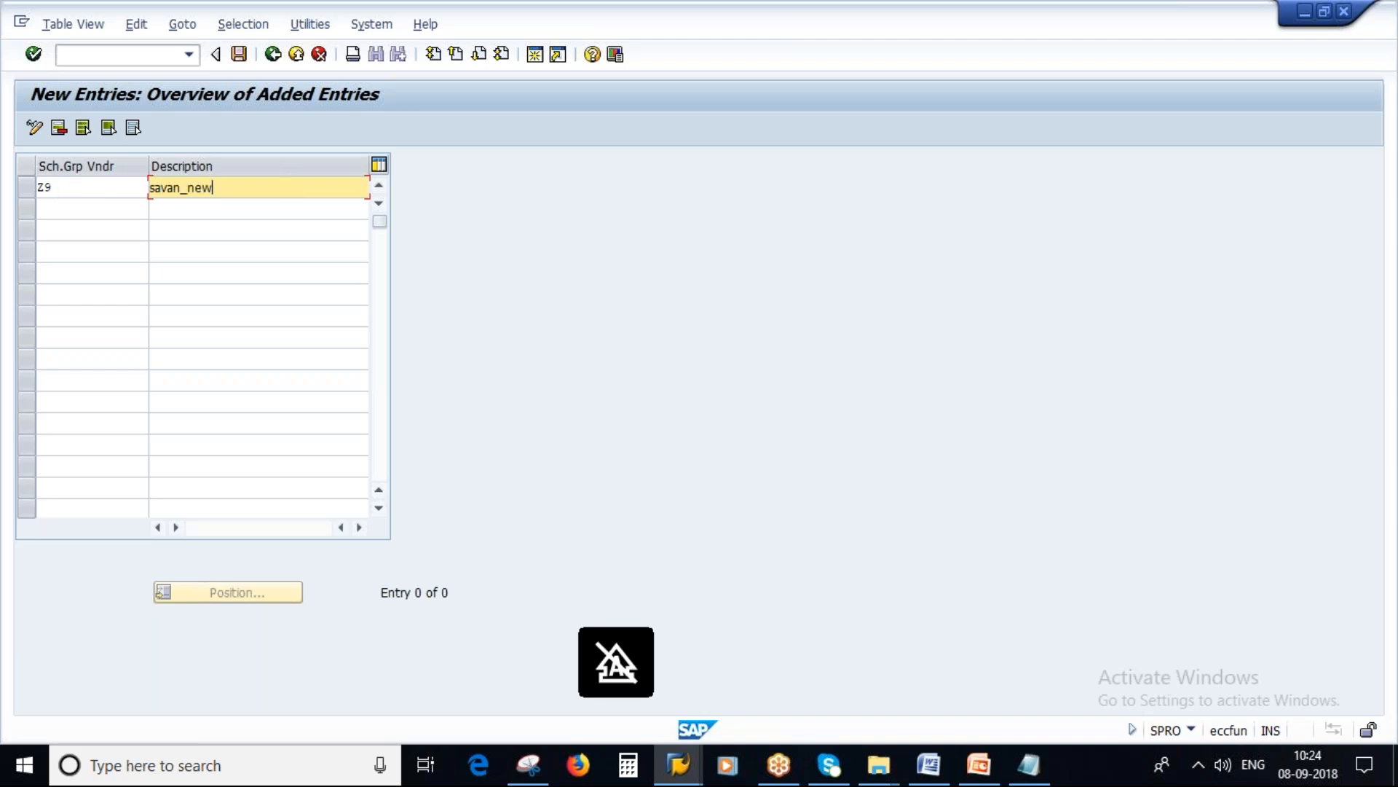
pyautogui.press('Return')
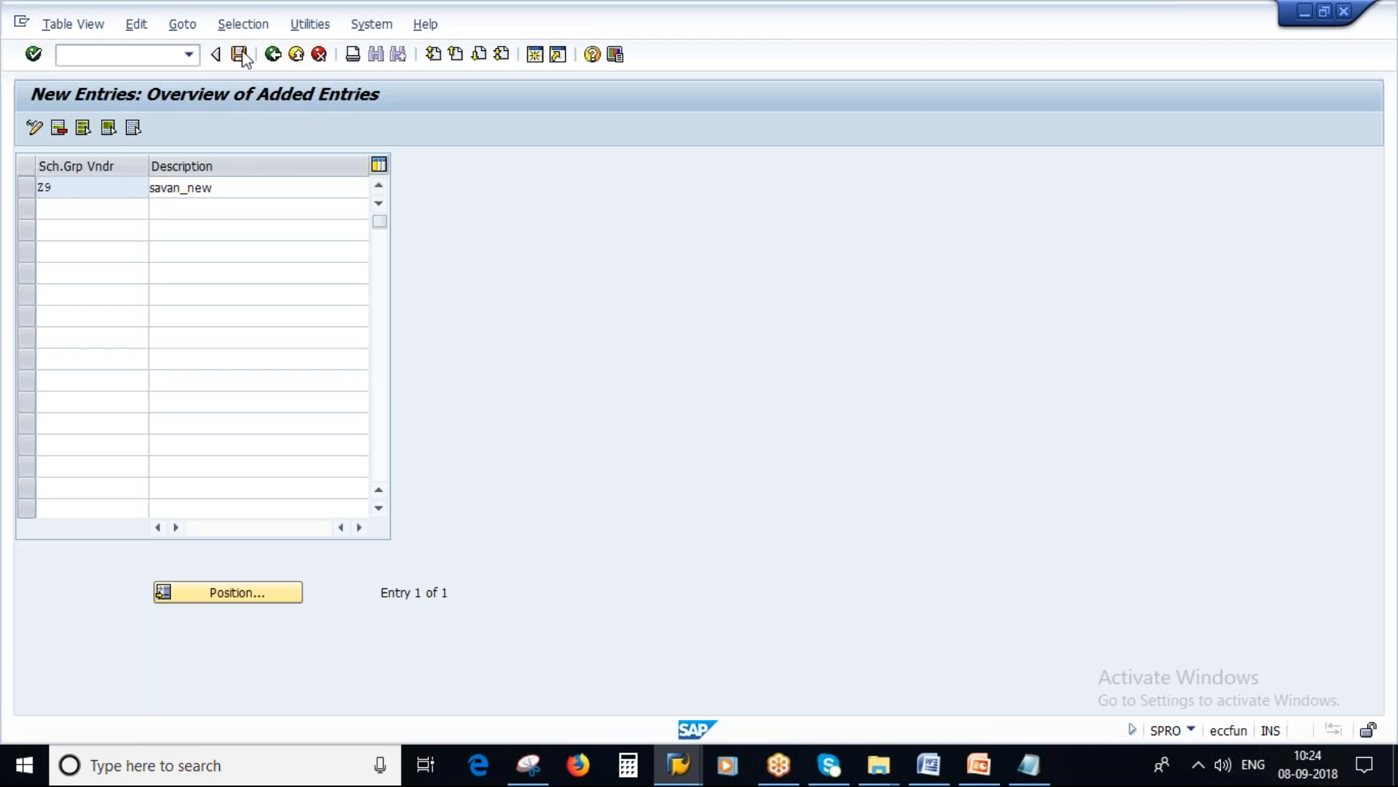
pyautogui.click(239, 54)
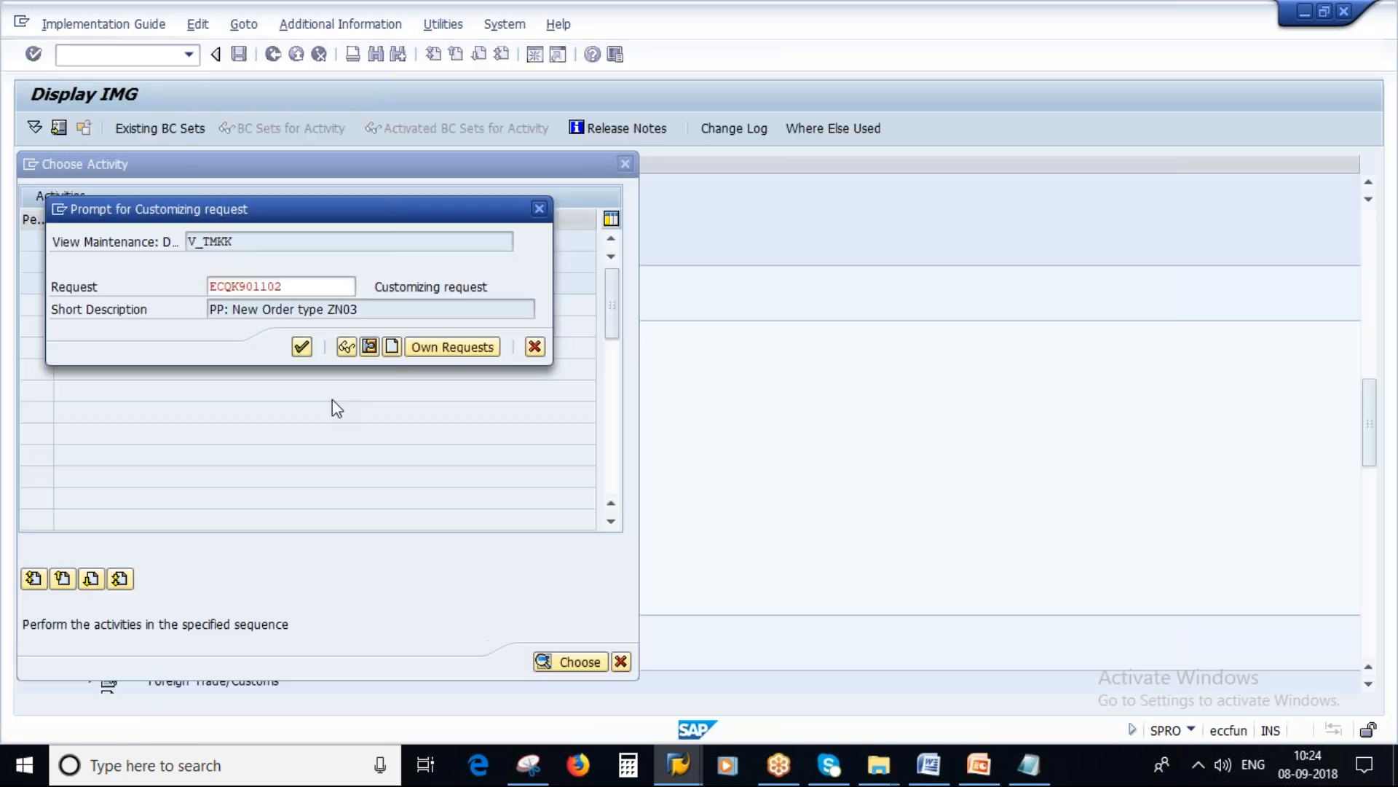
pyautogui.press('Return')
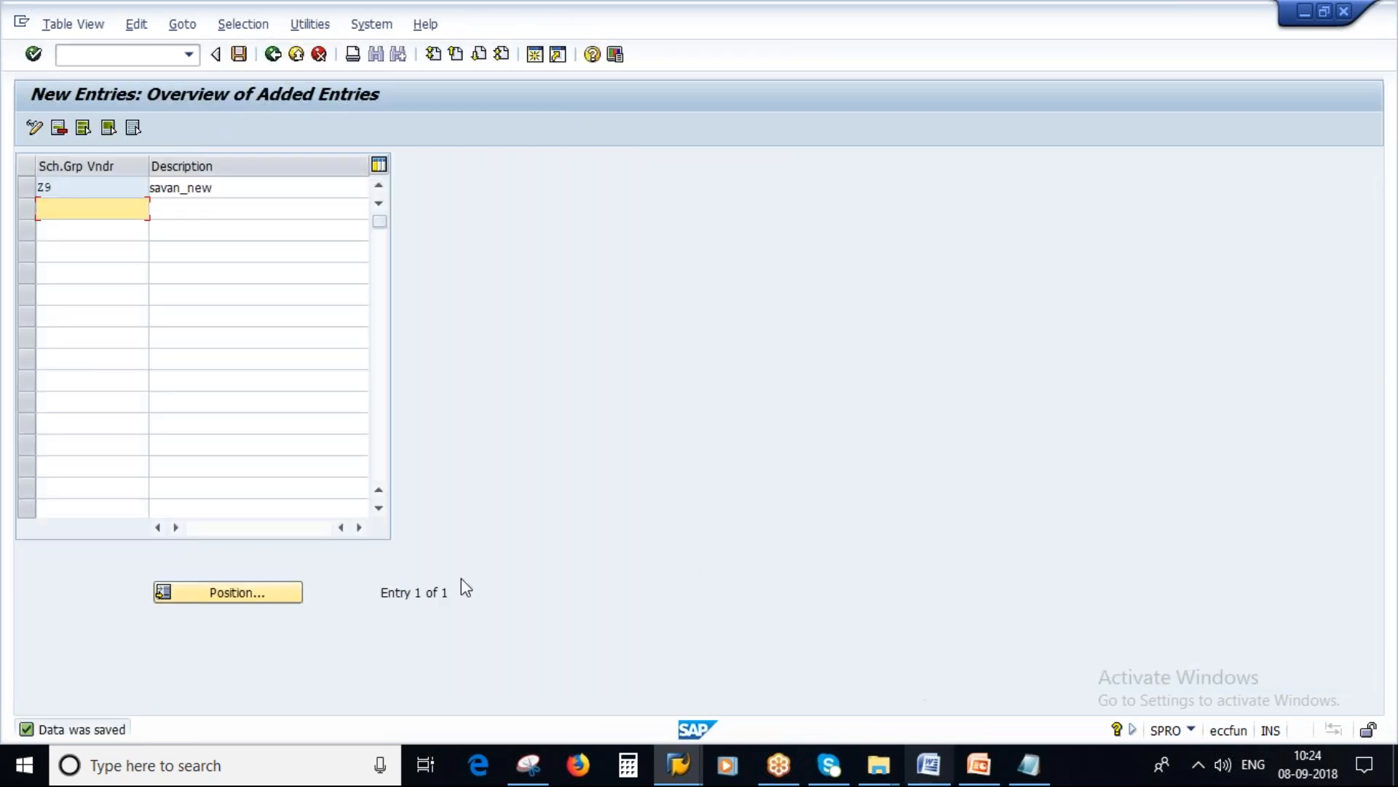
# Step: Switch to the Notepad notes and add the line "Schema group for vendor - Z9" below the condition table entry
pyautogui.click(1028, 765)
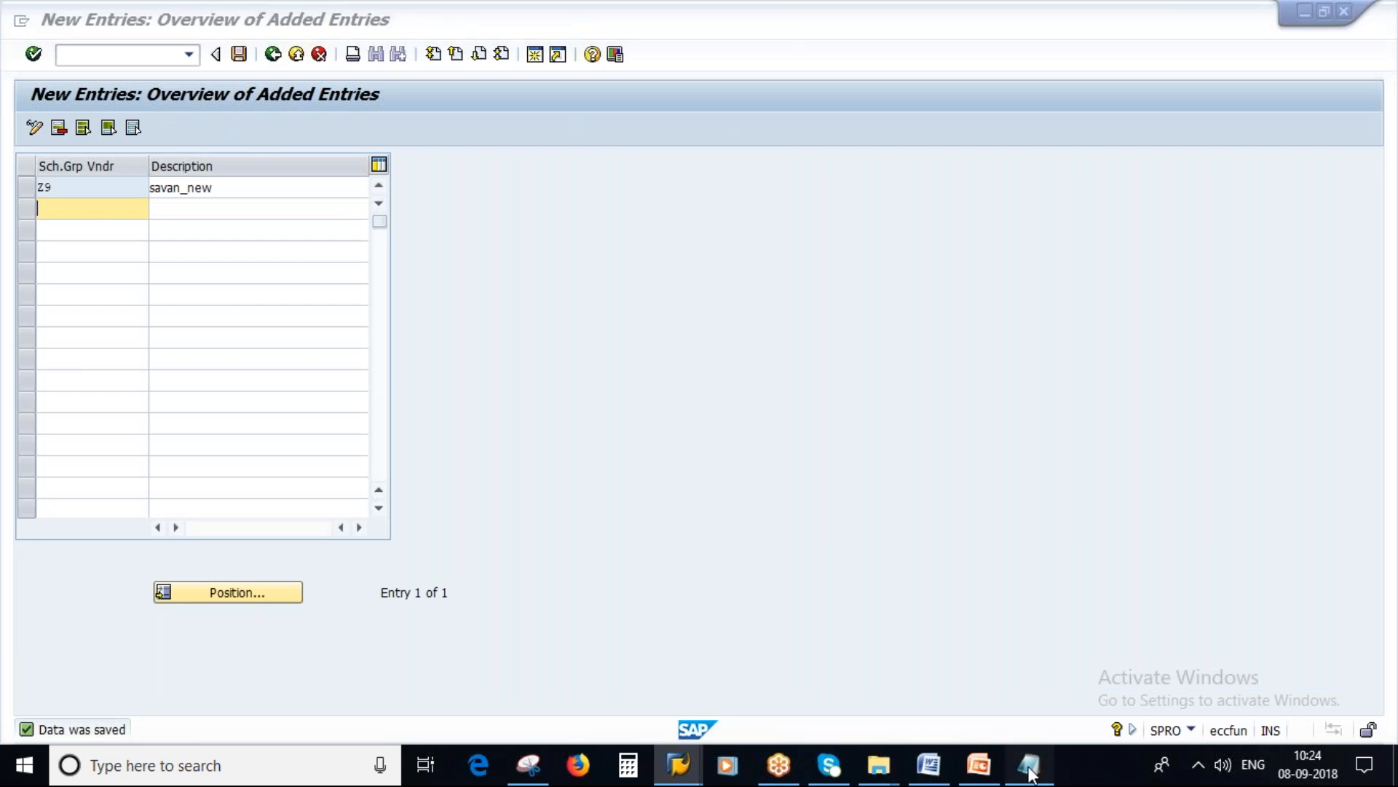
pyautogui.click(551, 499)
pyautogui.press('Return')
pyautogui.press('Return')
pyautogui.press('Return')
pyautogui.press('capslock')
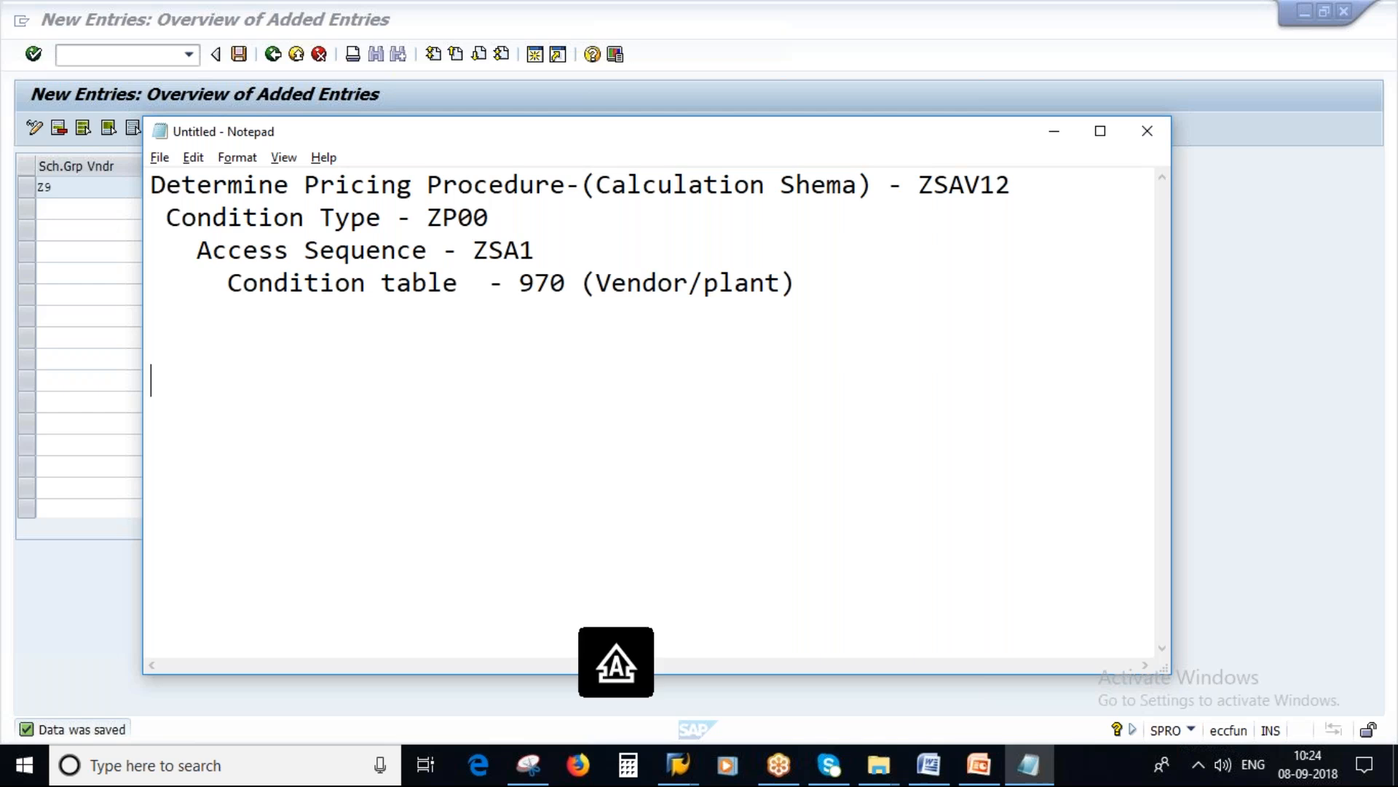
pyautogui.write('S')
pyautogui.press('capslock')
pyautogui.write('chema')
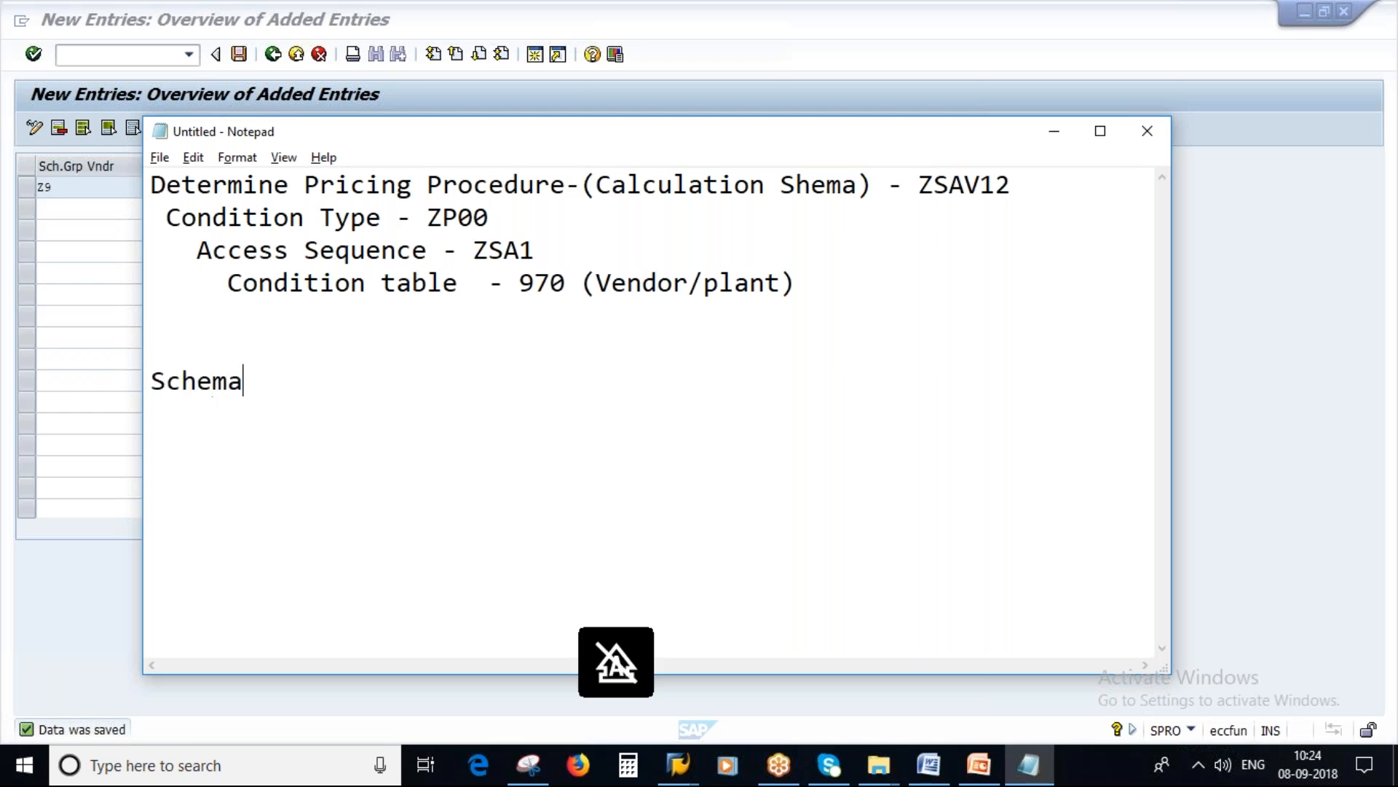
pyautogui.write(' group')
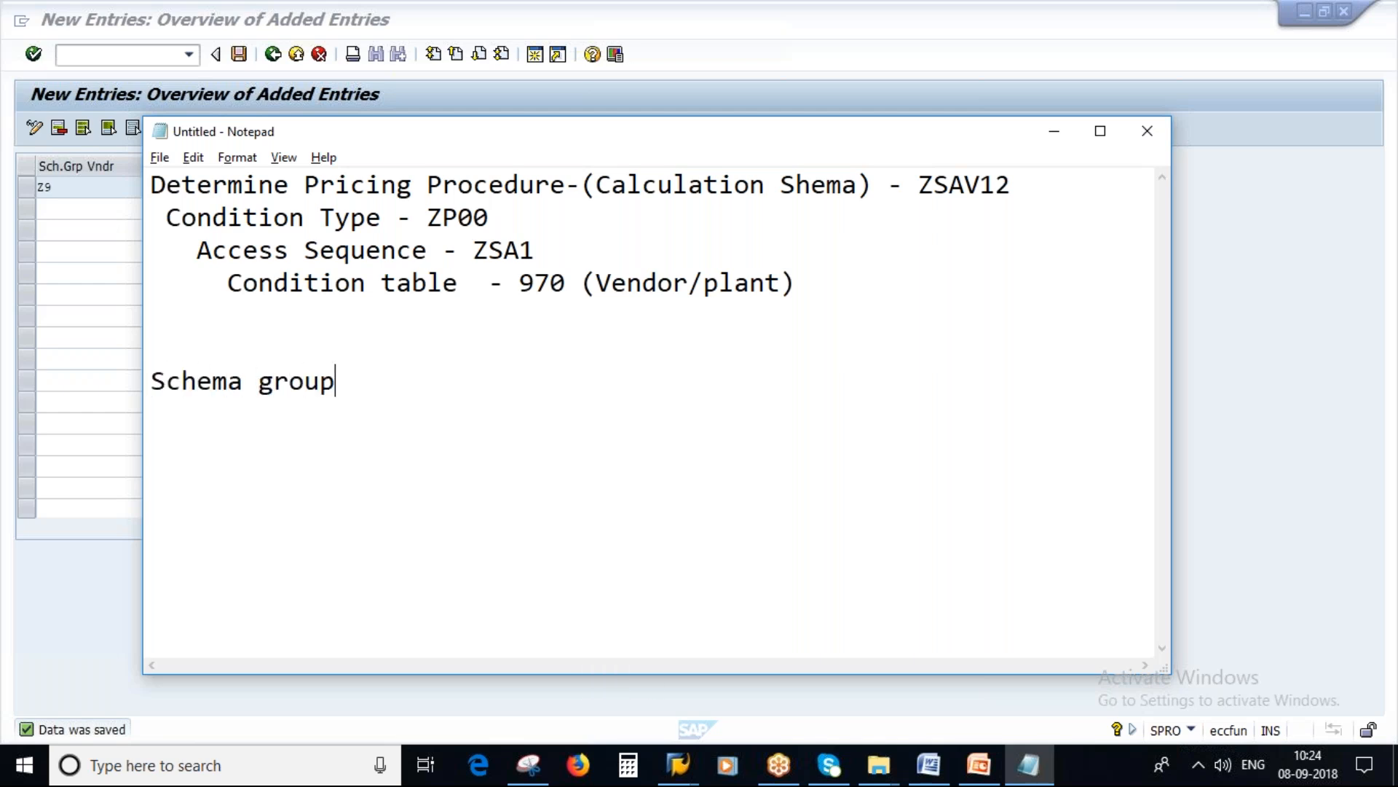
pyautogui.write(' for vendpo')
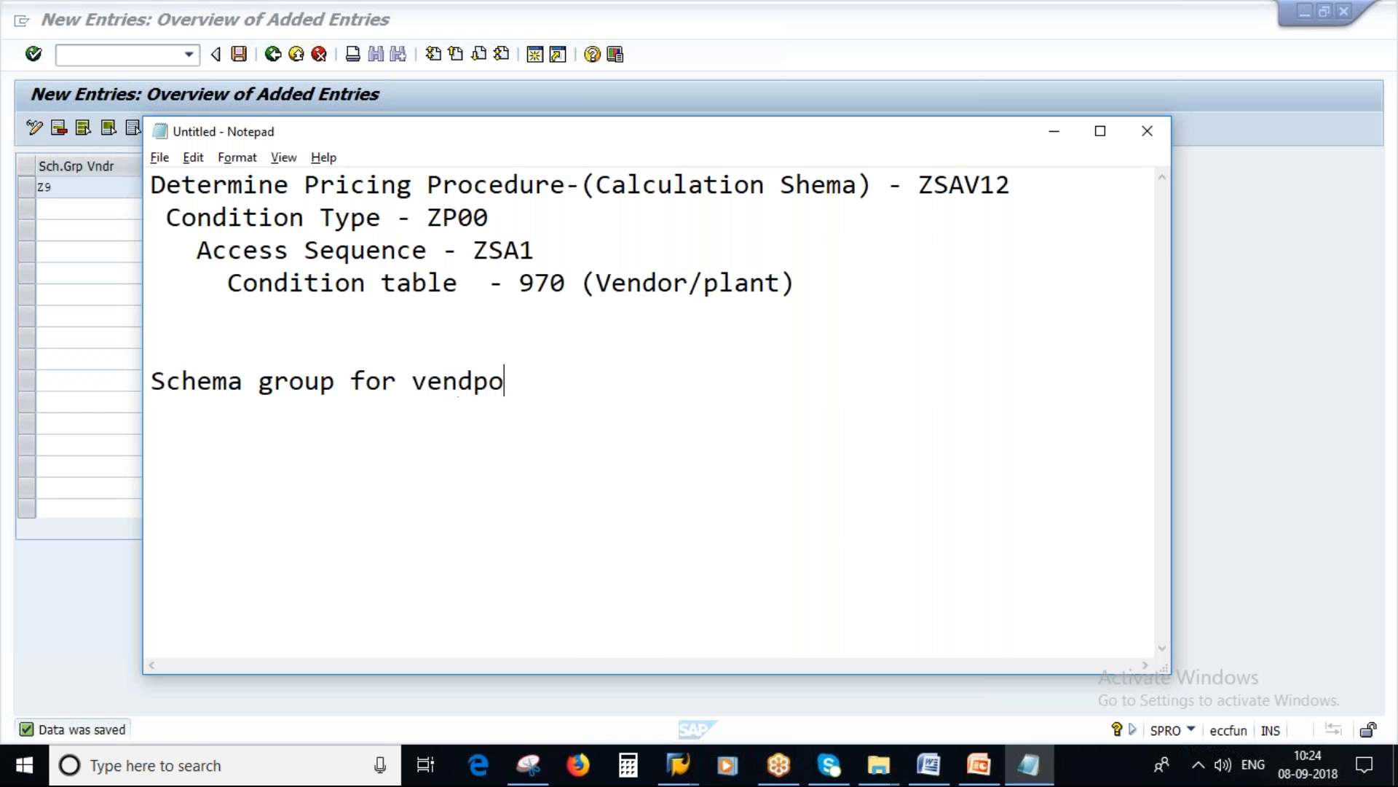
pyautogui.press('BackSpace')
pyautogui.press('BackSpace')
pyautogui.write('or -')
pyautogui.press('capslock')
pyautogui.write('Z9')
pyautogui.press('Return')
# Step: Duplicate the vendor schema group line in the notes and reword the copy to "Schema group for Pur. Org -" without a value
pyautogui.moveTo(587, 389); pyautogui.dragTo(150, 380)
pyautogui.hotkey('ctrl', 'c')
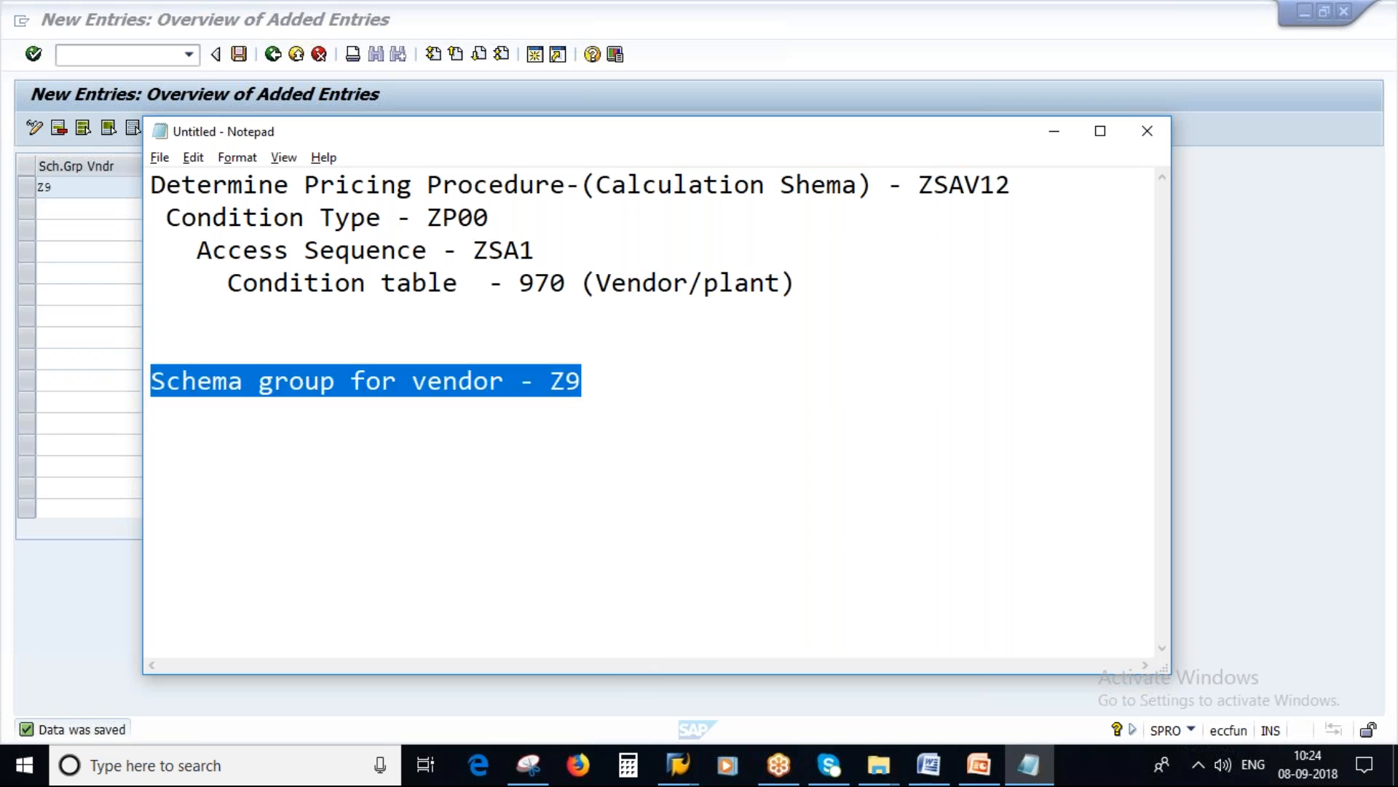
pyautogui.click(177, 414)
pyautogui.hotkey('ctrl', 'v')
pyautogui.press('Left')
pyautogui.press('Left')
pyautogui.press('Left')
pyautogui.press('Left')
pyautogui.press('Left')
pyautogui.press('Left')
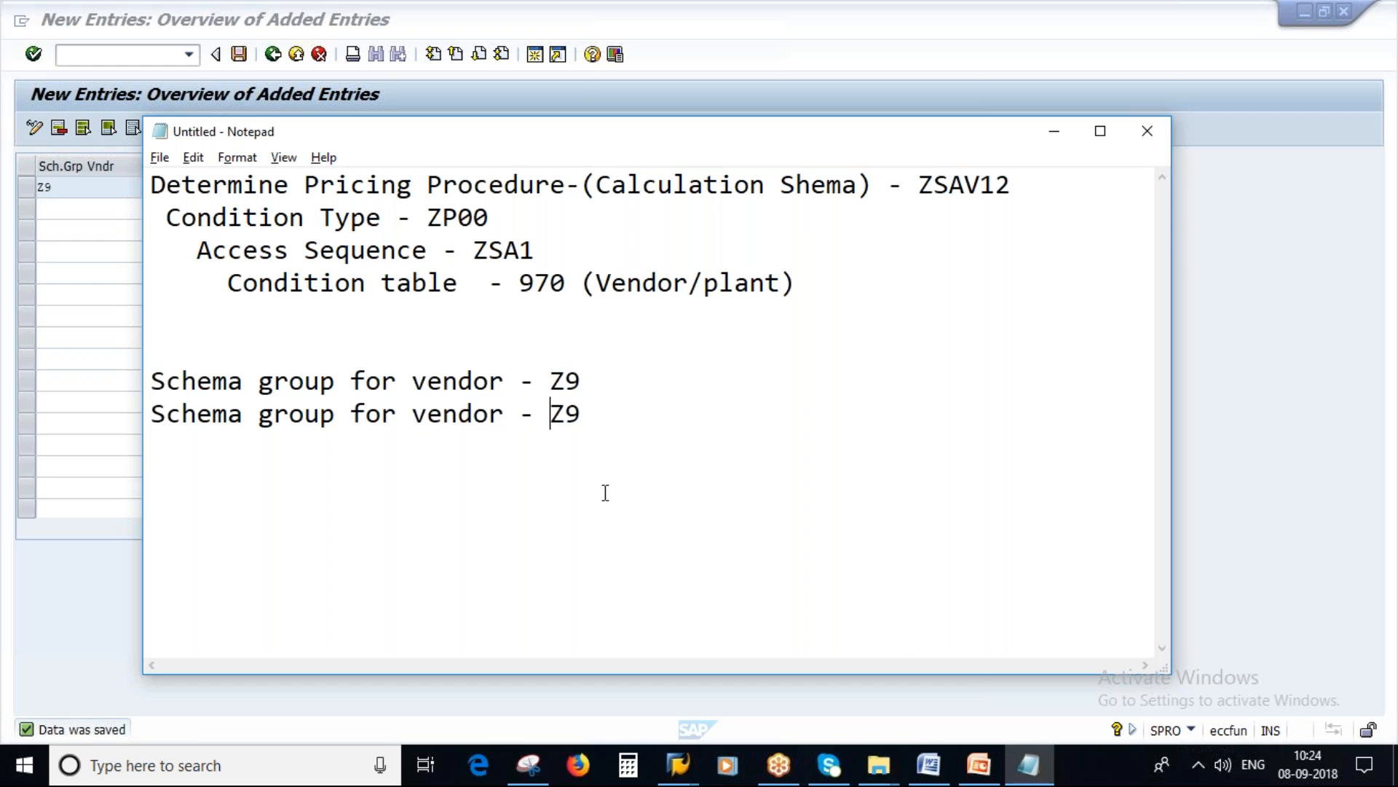
pyautogui.press('BackSpace')
pyautogui.press('BackSpace')
pyautogui.press('BackSpace')
pyautogui.press('BackSpace')
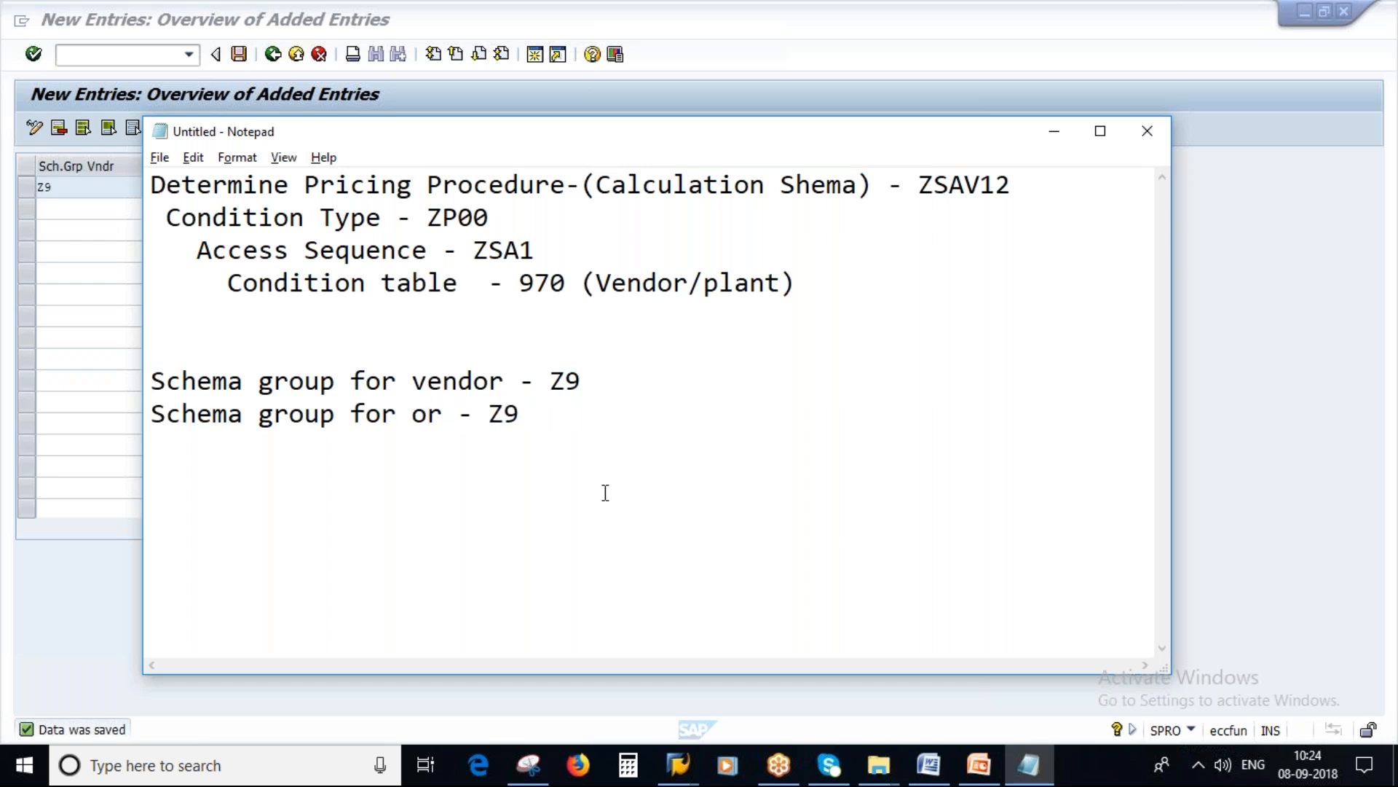
pyautogui.press('Delete')
pyautogui.press('Delete')
pyautogui.write('Pur')
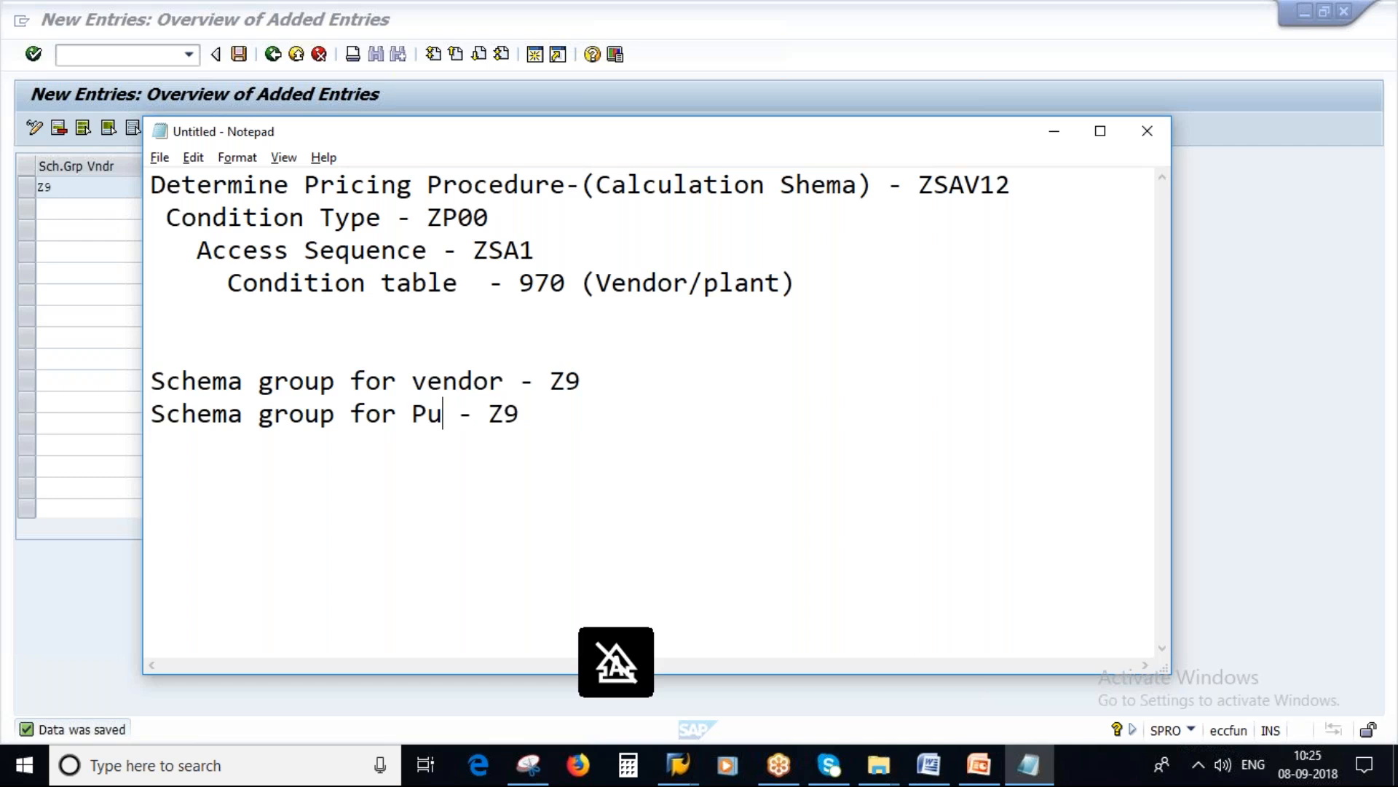
pyautogui.write('. Or')
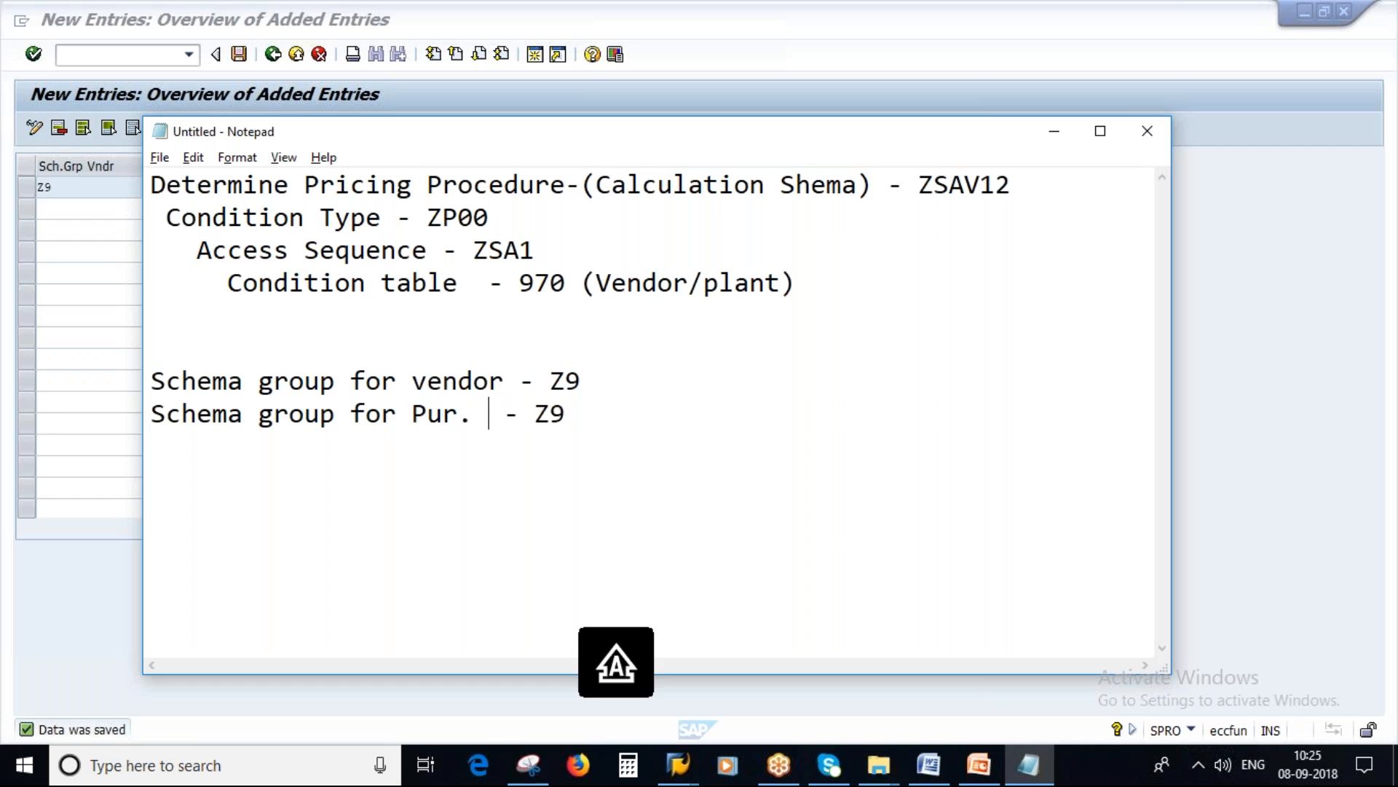
pyautogui.write('g')
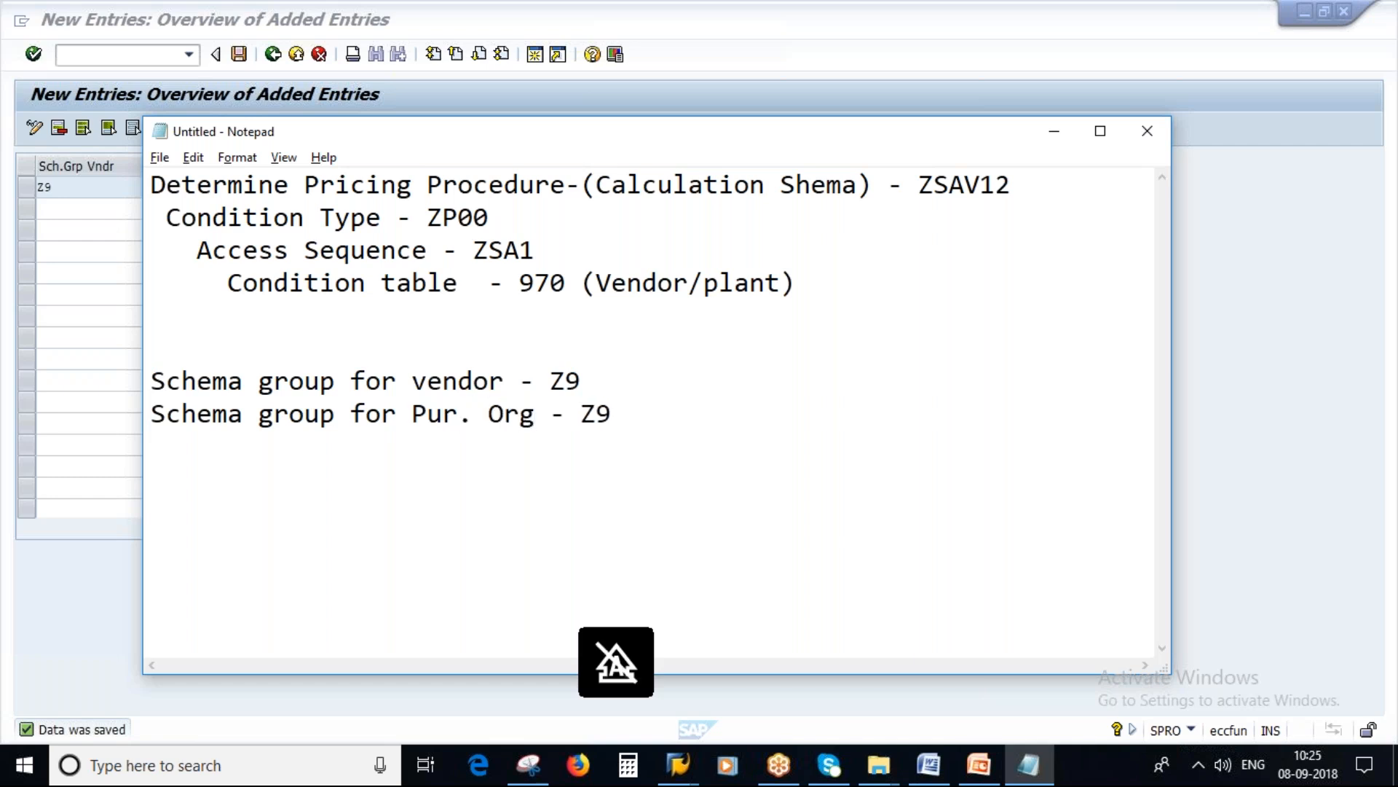
pyautogui.hotkey('alt', 'Tab')
pyautogui.press('Delete')
pyautogui.press('Delete')
# Step: Return to SAP, leave the vendor schema groups and open the Schema Groups for Purchasing Organizations activity
pyautogui.hotkey('alt', 'Tab')
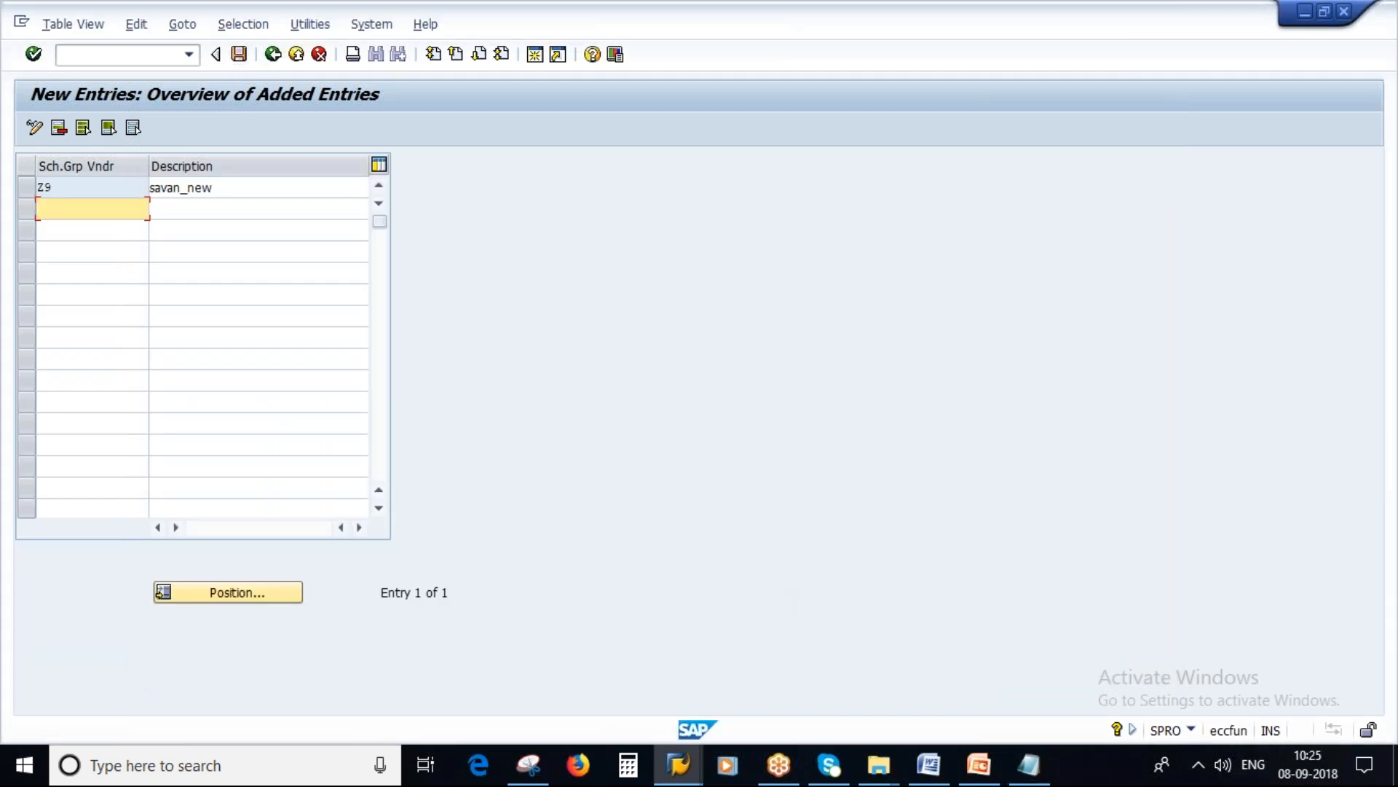
pyautogui.click(274, 56)
pyautogui.click(274, 55)
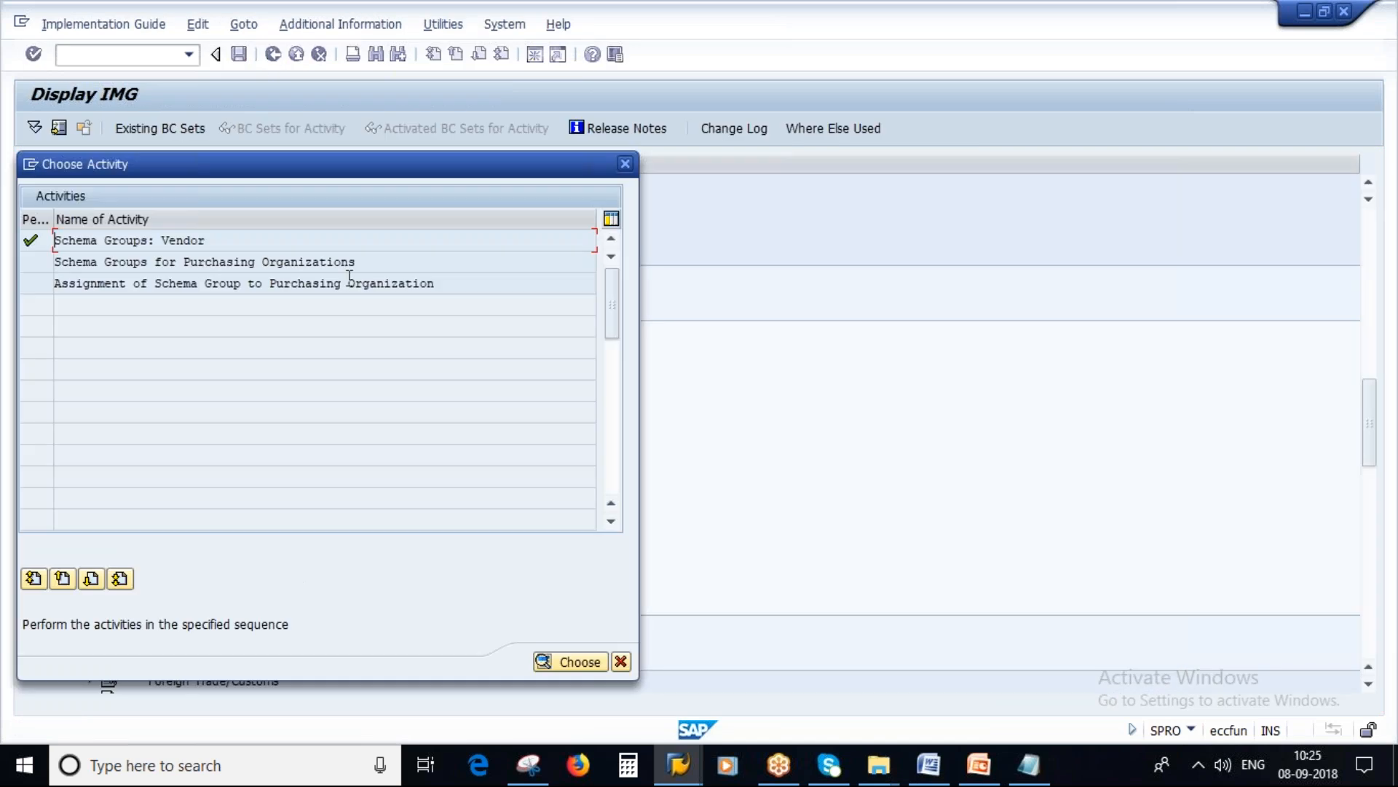
pyautogui.moveTo(356, 262); pyautogui.dragTo(55, 256)
pyautogui.doubleClick(259, 264)
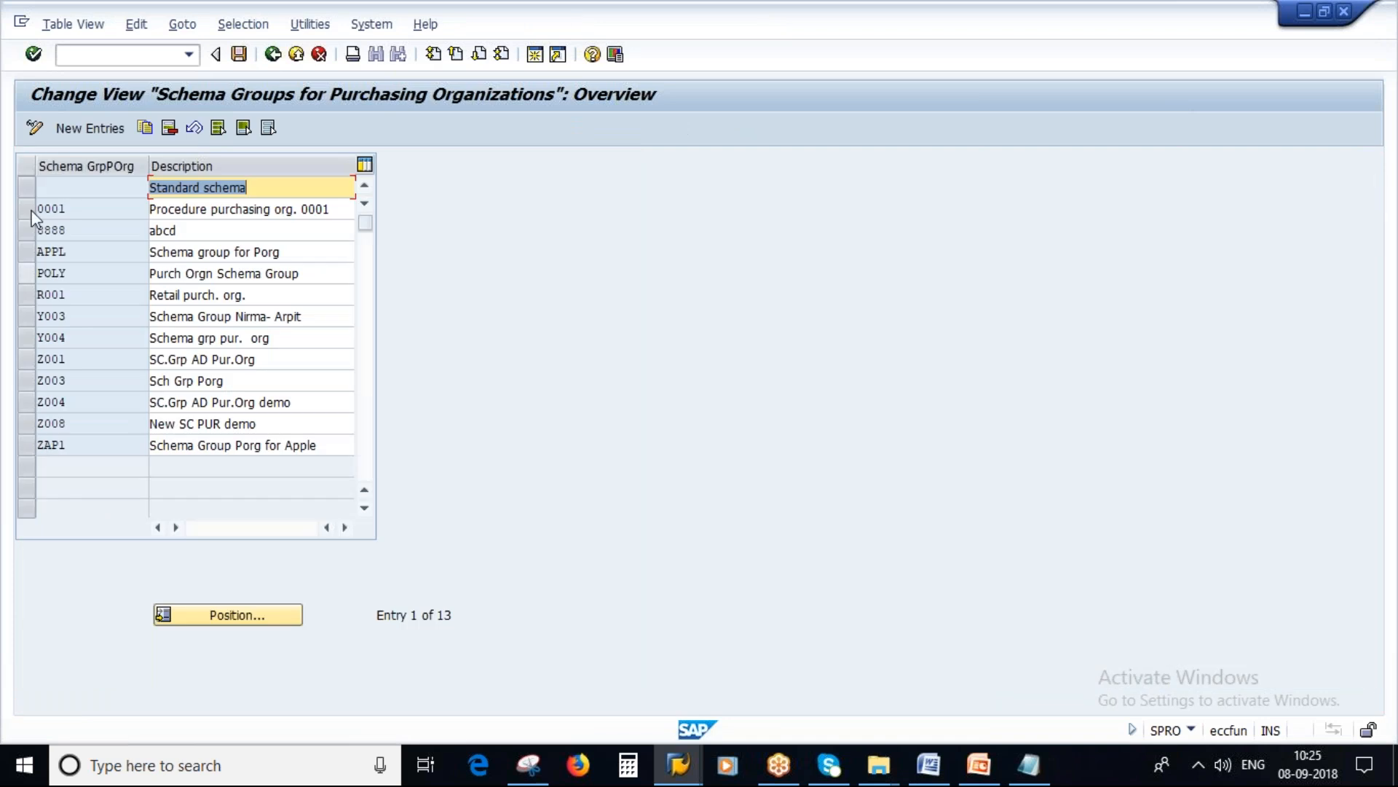
# Step: Create purchasing organization schema group ZS1, described with the trainer's name followed by _NEW, and save it under the customizing request
pyautogui.click(89, 129)
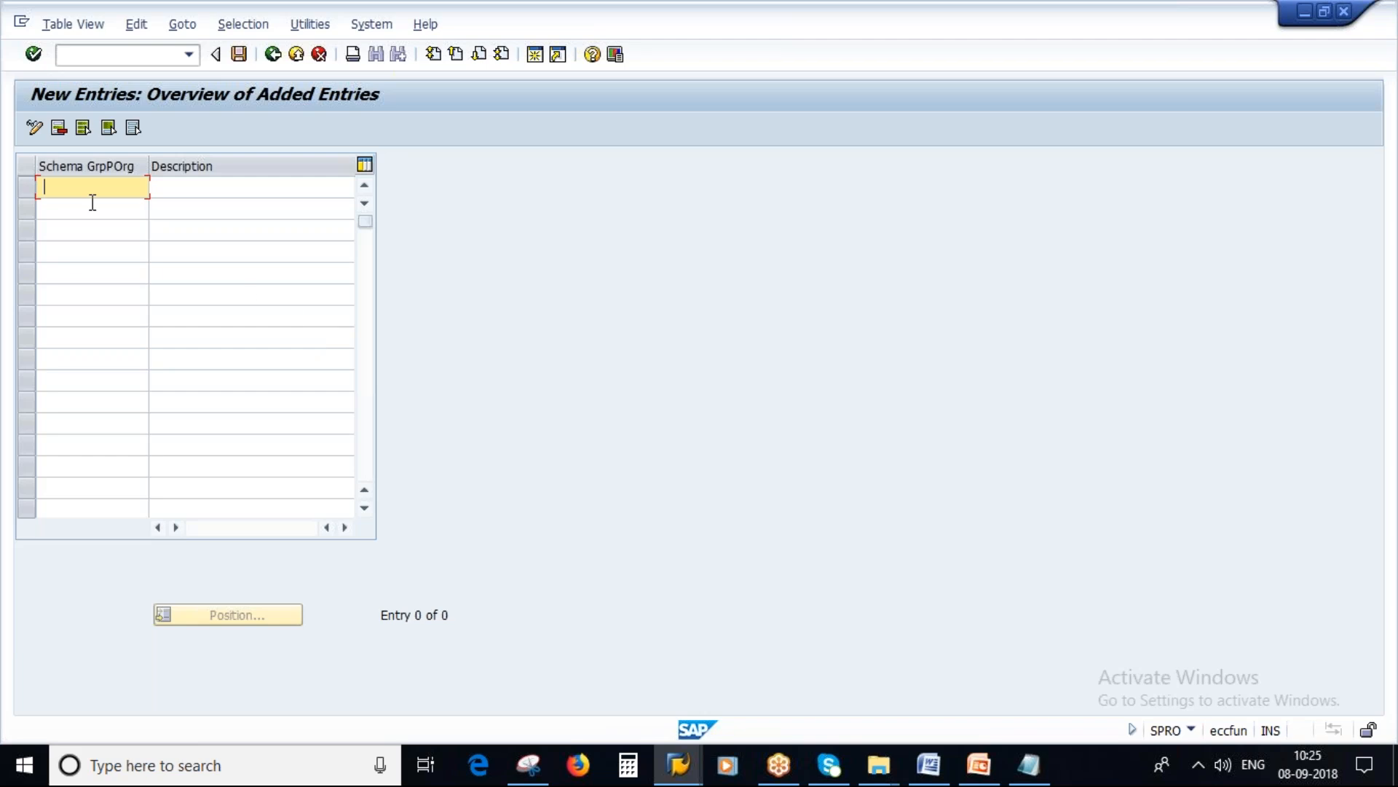
pyautogui.press('capslock')
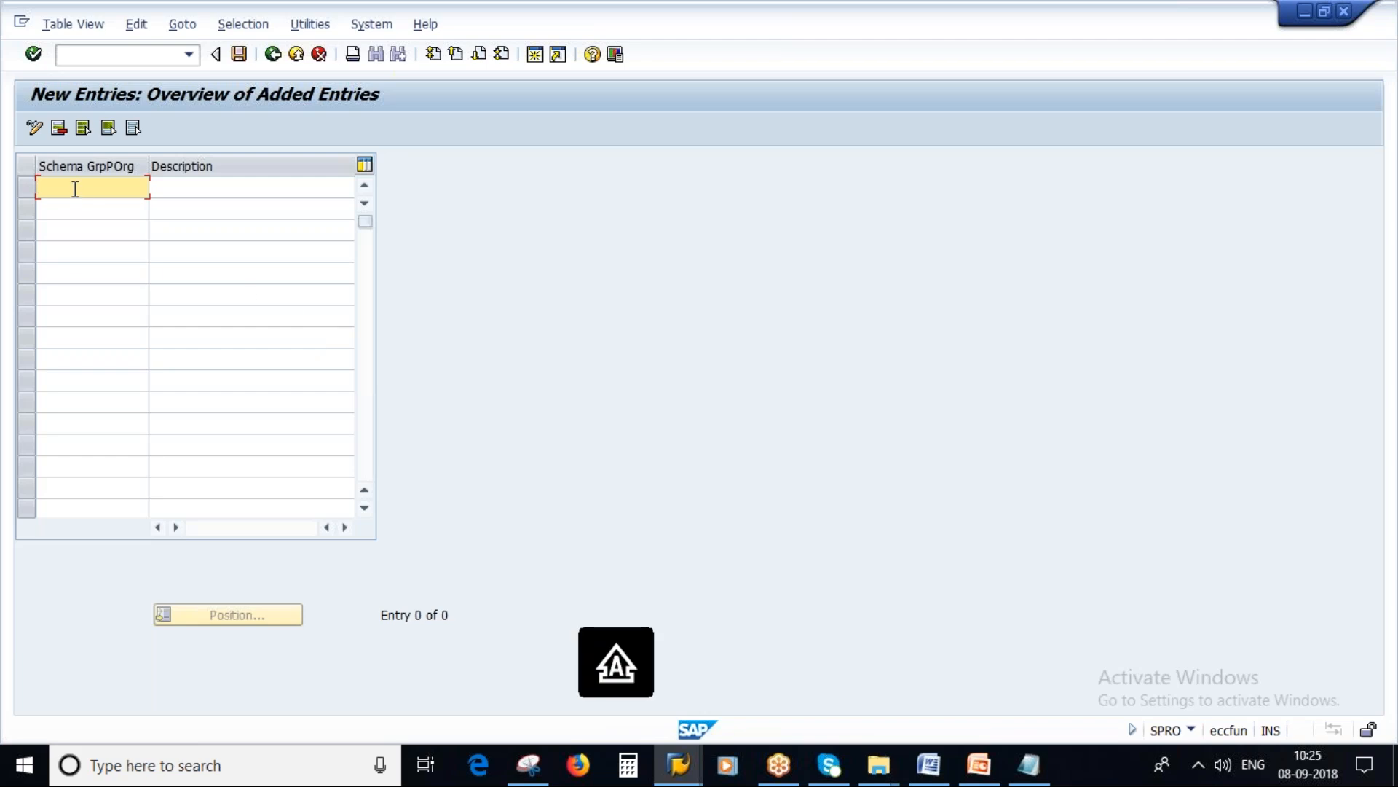
pyautogui.write('ZS1')
pyautogui.click(154, 190)
pyautogui.write('SAVAN')
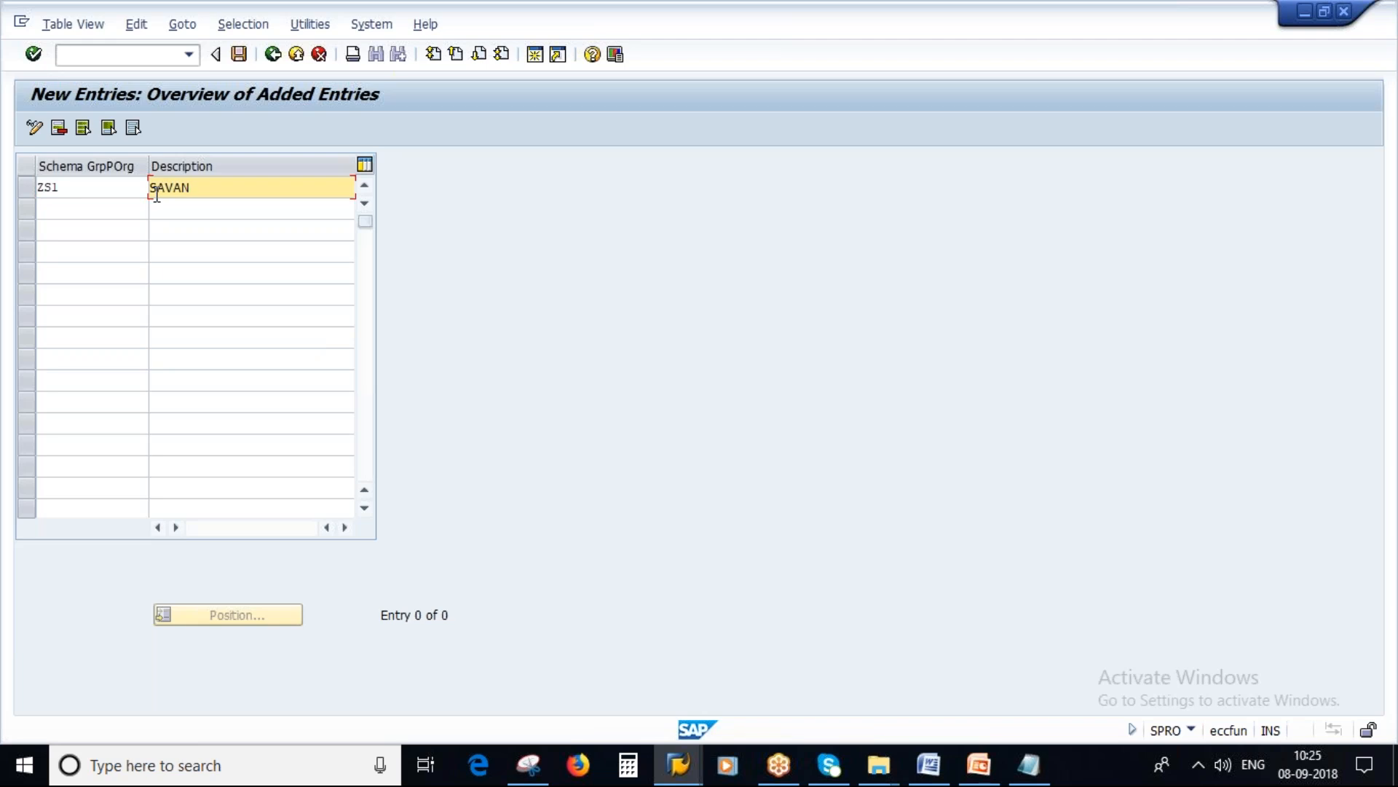
pyautogui.write('_NEW')
pyautogui.press('Return')
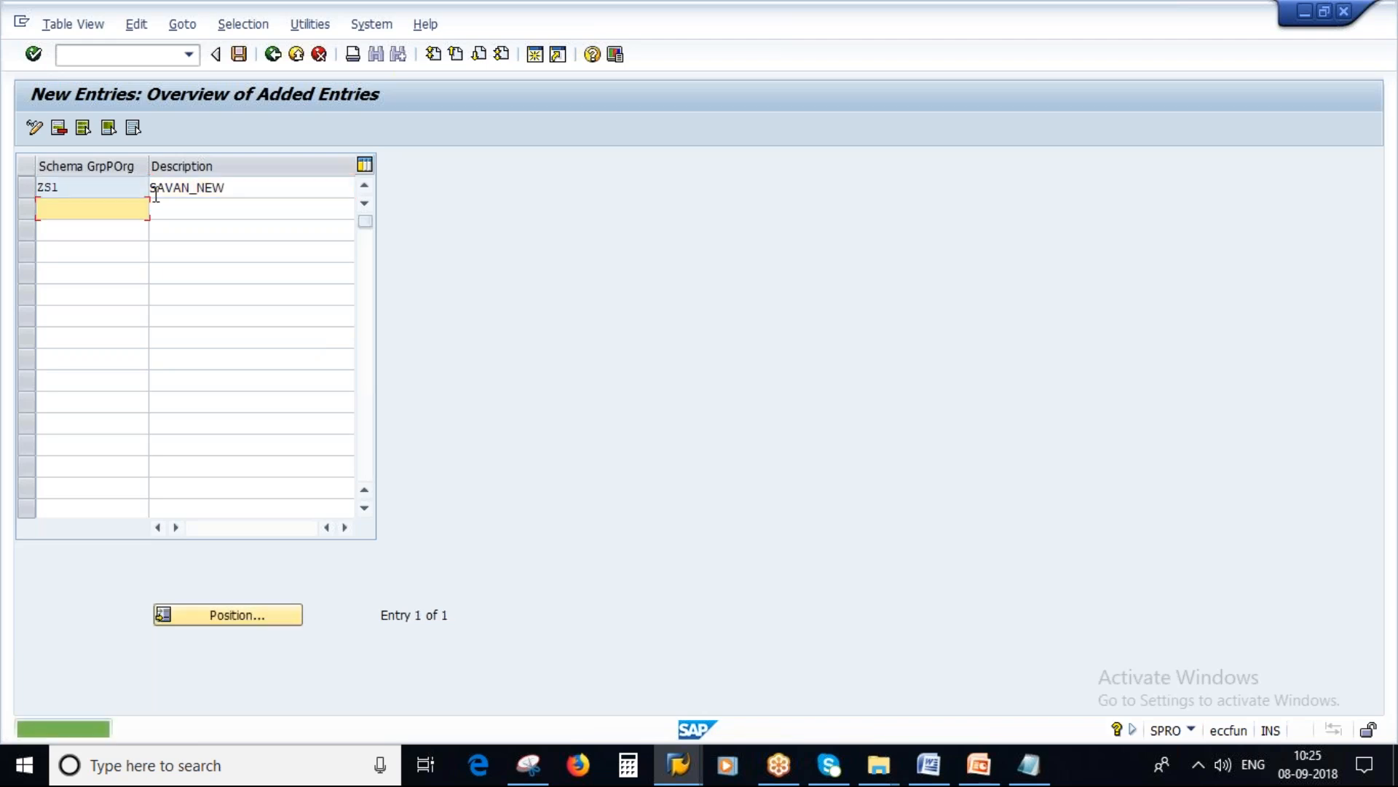
pyautogui.click(238, 54)
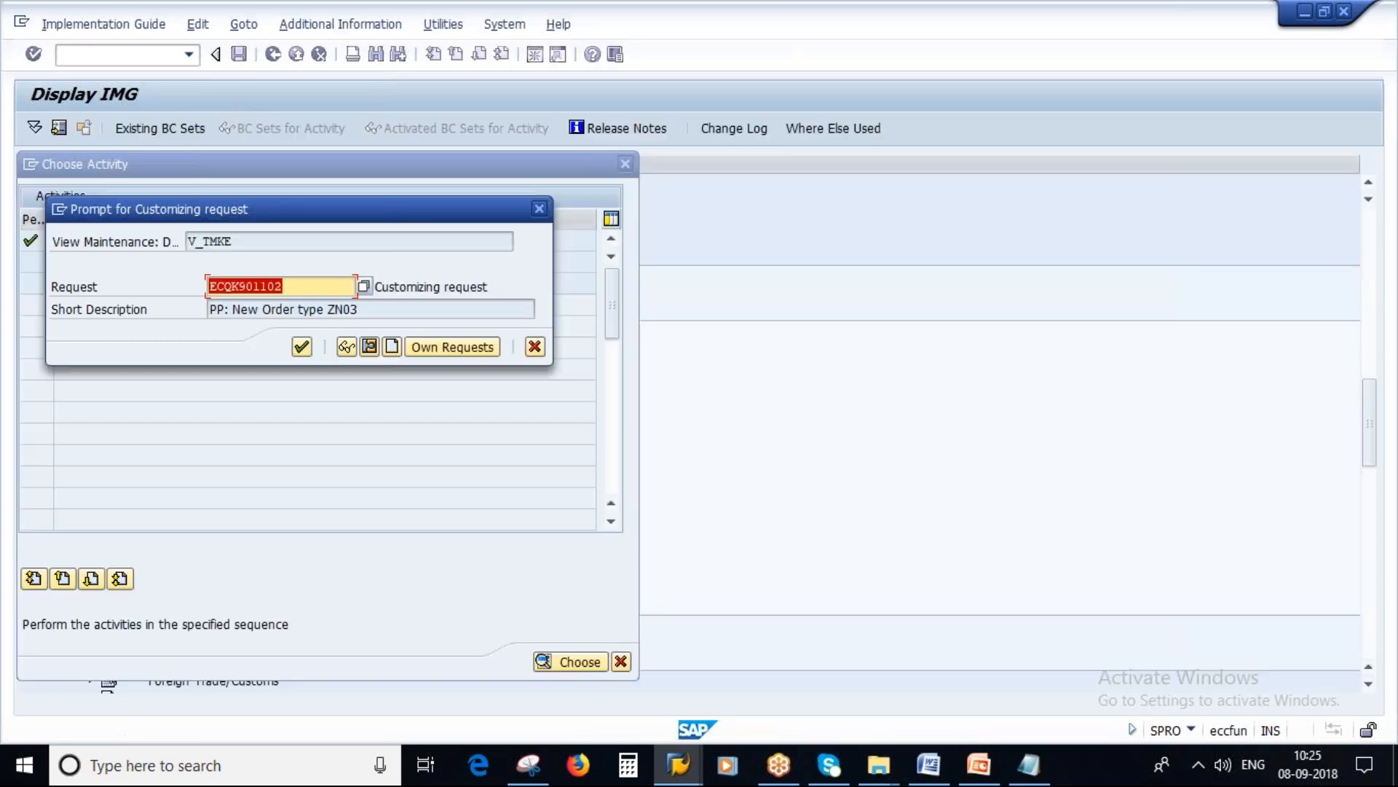
pyautogui.click(301, 347)
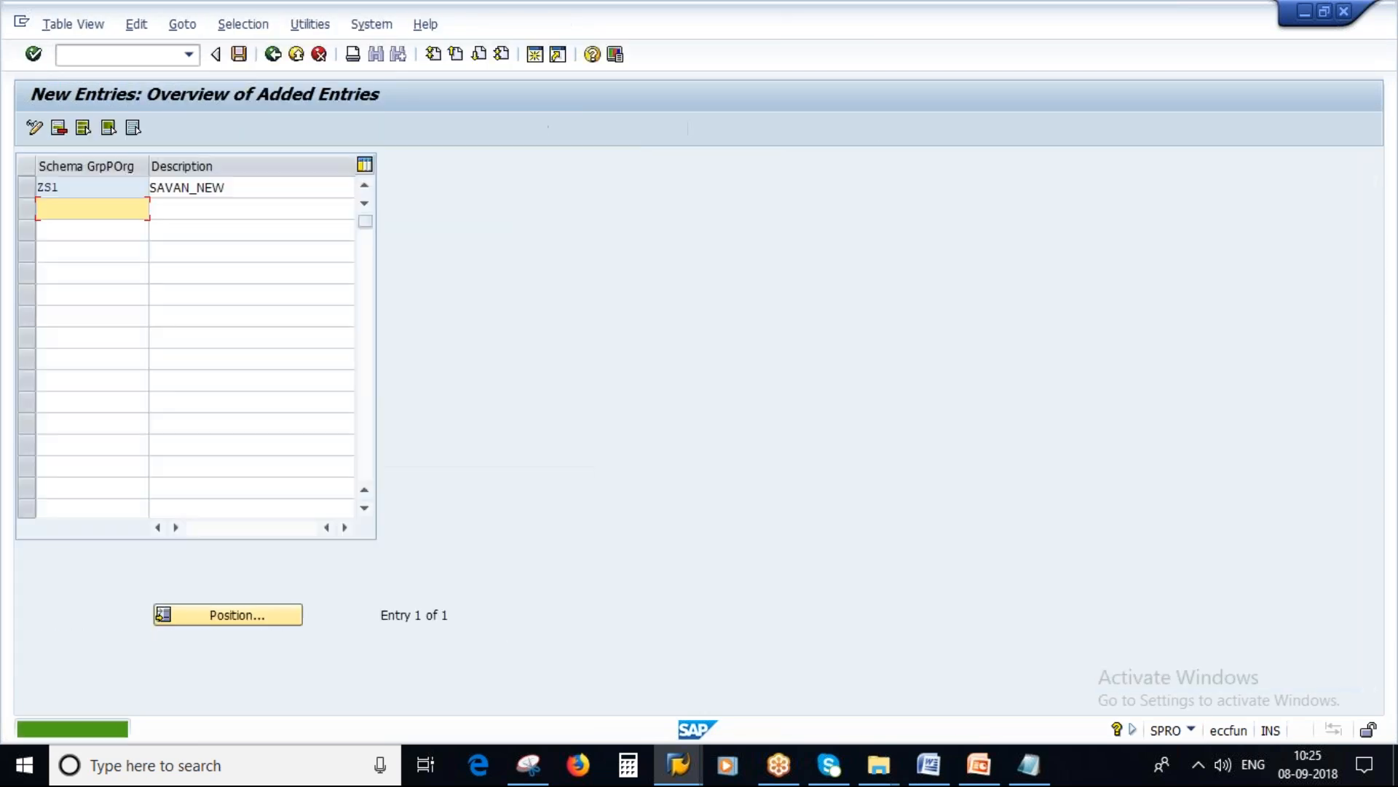
# Step: Switch to the Notepad notes and enter ZS1 as the schema group for the purchasing organization
pyautogui.click(1029, 764)
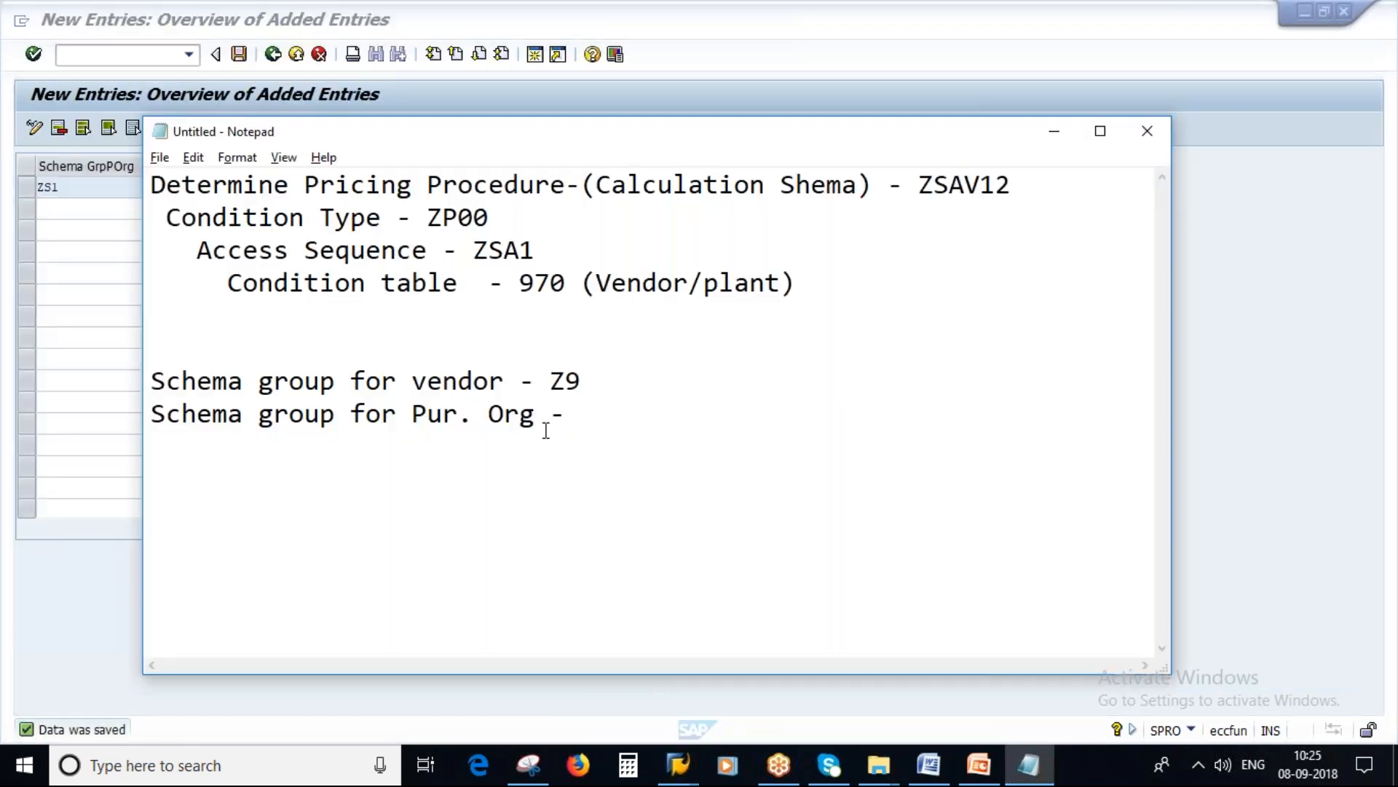
pyautogui.press('capslock')
pyautogui.write('ZS1')
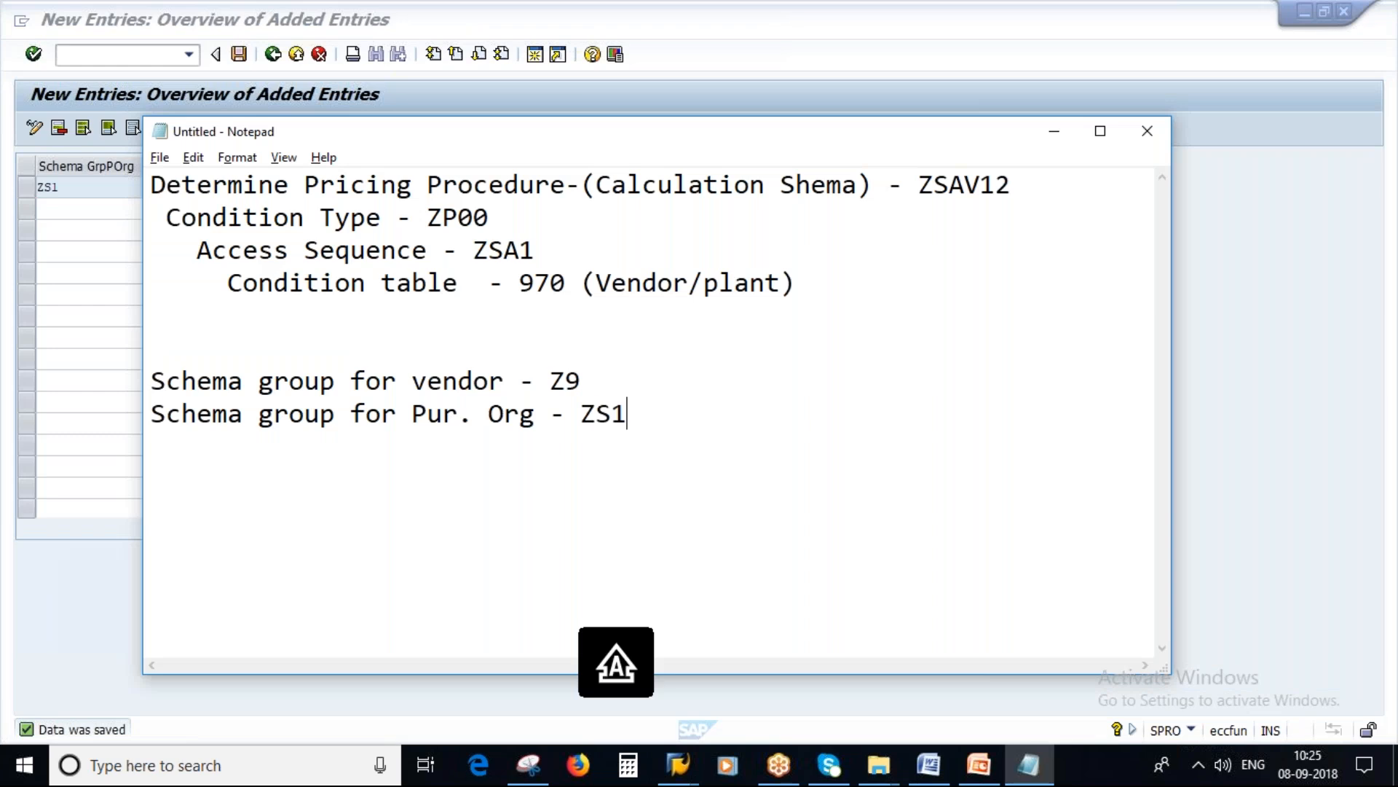
# Step: Switch to the Pricing presentation in PowerPoint and view the Schema Group for Purchasing Organization and Schema Determination slides
pyautogui.hotkey('alt', 'Tab')
pyautogui.click(990, 776)
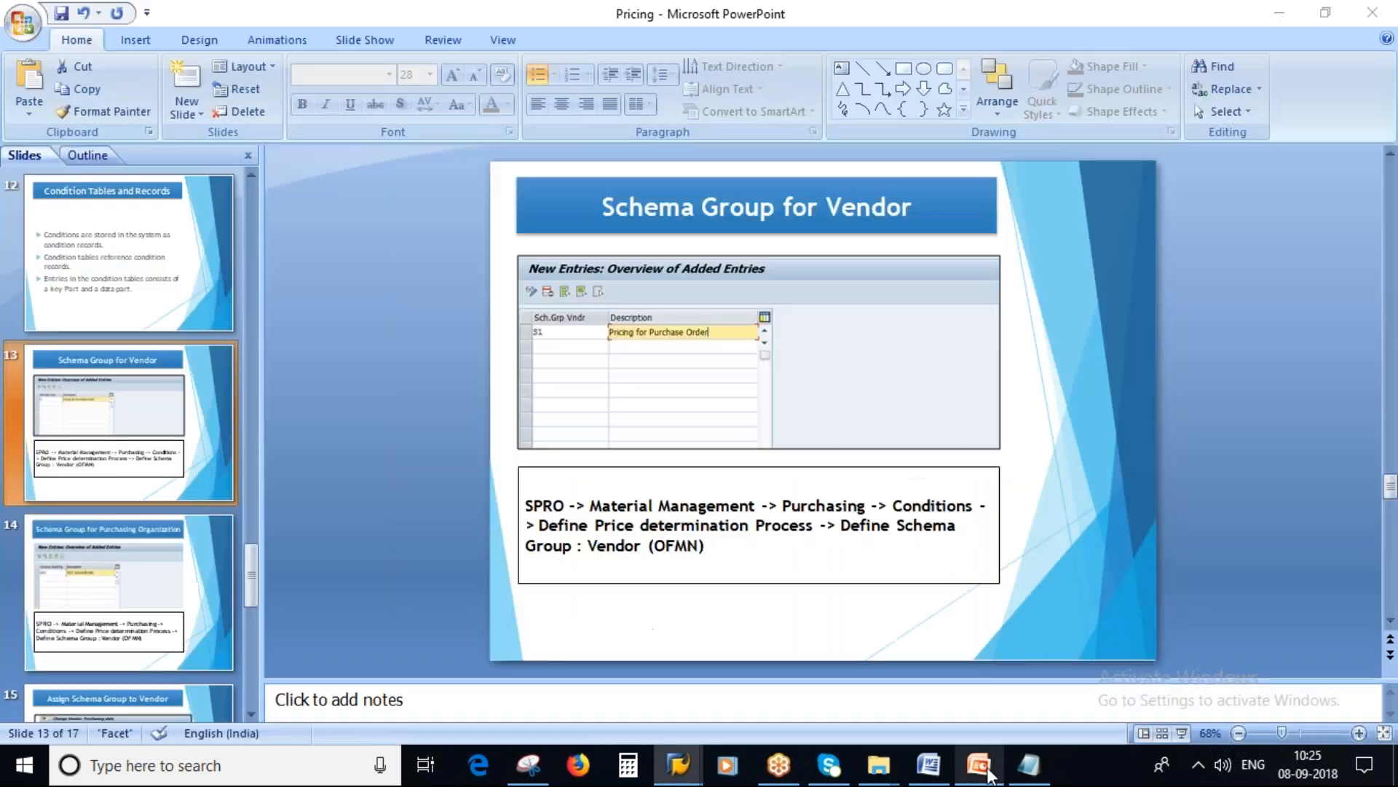
pyautogui.press('Down')
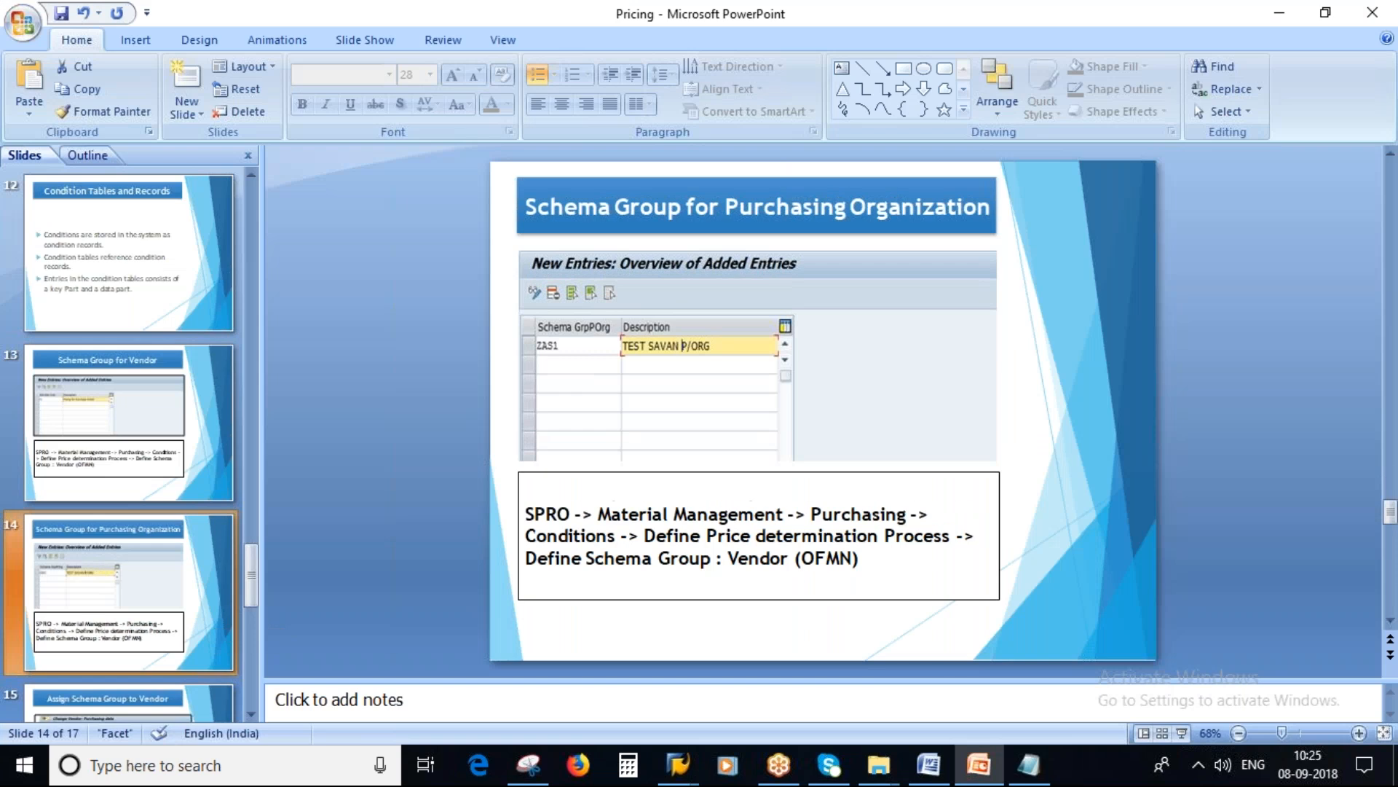
pyautogui.scroll(-2, 47, 561)
pyautogui.click(124, 583)
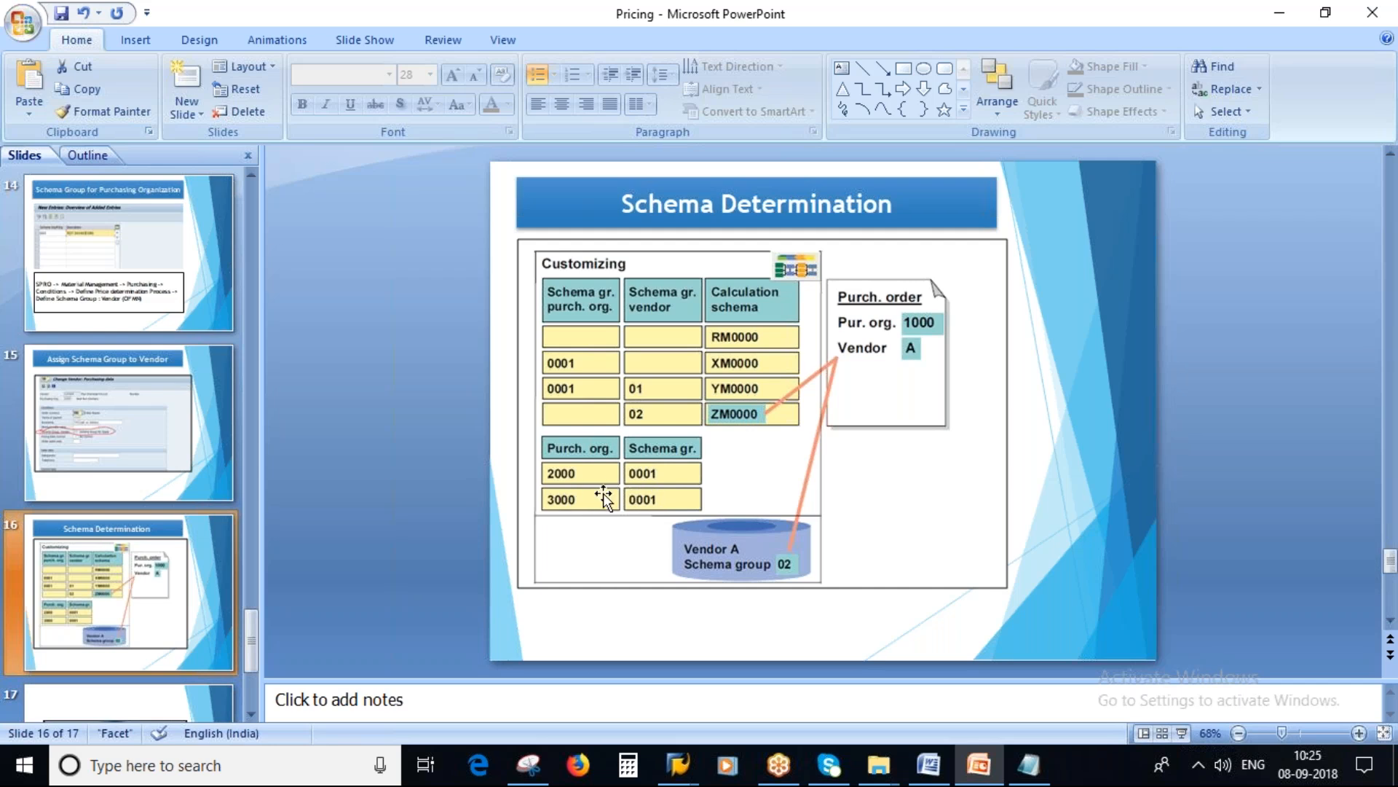
# Step: Return to SAP, leave the purchasing organization schema groups and open the Assignment of Schema Group to Purchasing Organization activity
pyautogui.hotkey('alt', 'Tab')
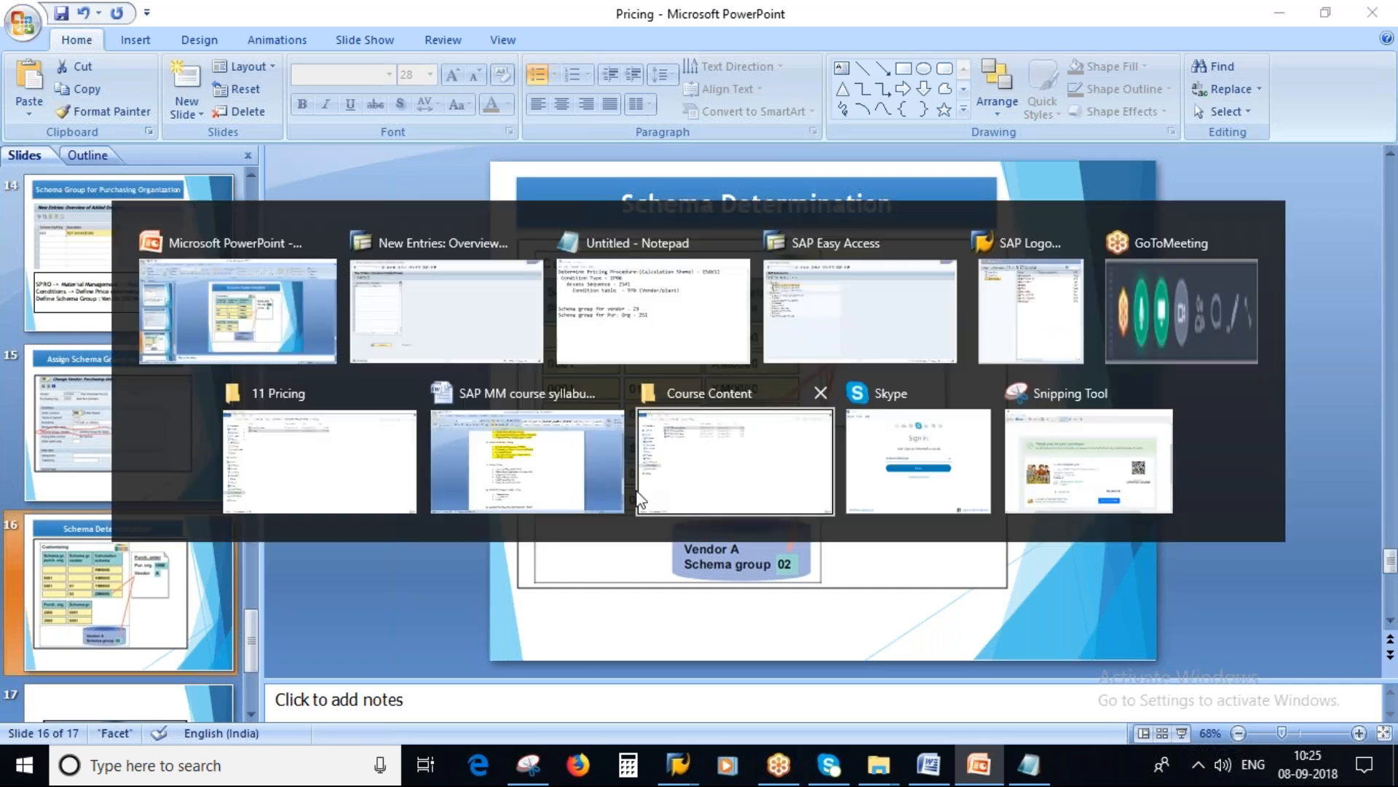
pyautogui.click(443, 320)
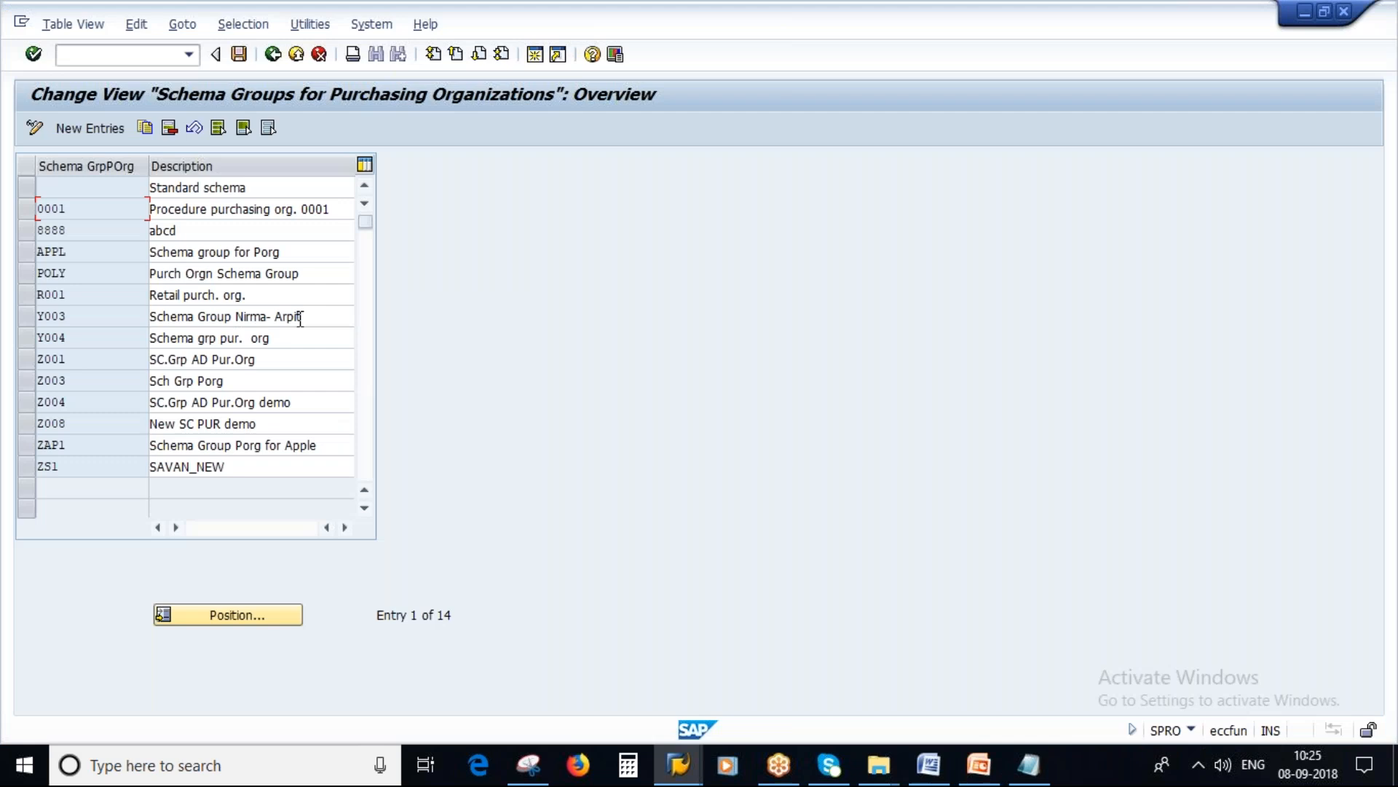
pyautogui.click(273, 55)
pyautogui.moveTo(417, 283); pyautogui.dragTo(43, 295)
pyautogui.doubleClick(265, 284)
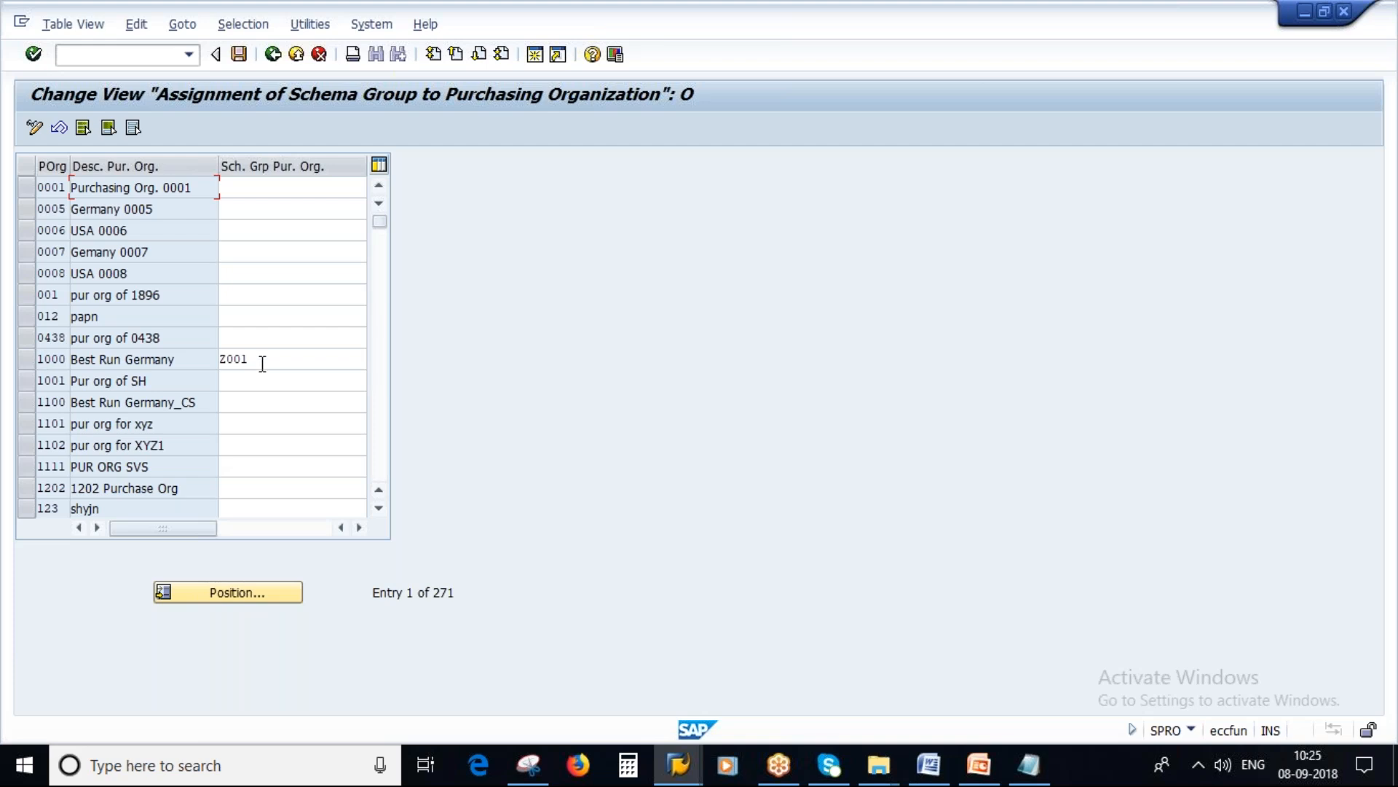
# Step: Assign schema group ZS1, copied from the Notepad notes, to purchasing organization 2000 (Best Run UK)
pyautogui.moveTo(262, 362); pyautogui.dragTo(155, 474)
pyautogui.scroll(-4, 104, 428)
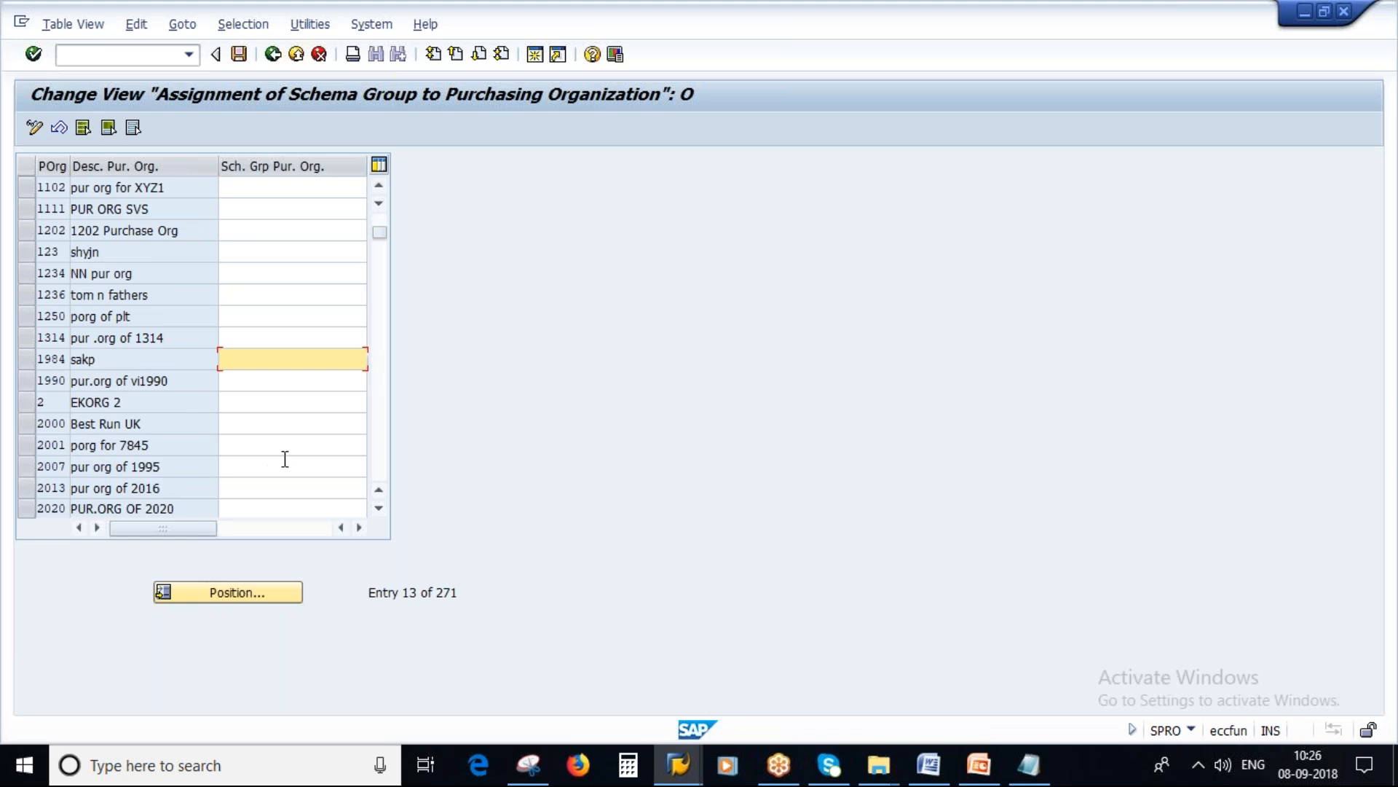
pyautogui.click(246, 423)
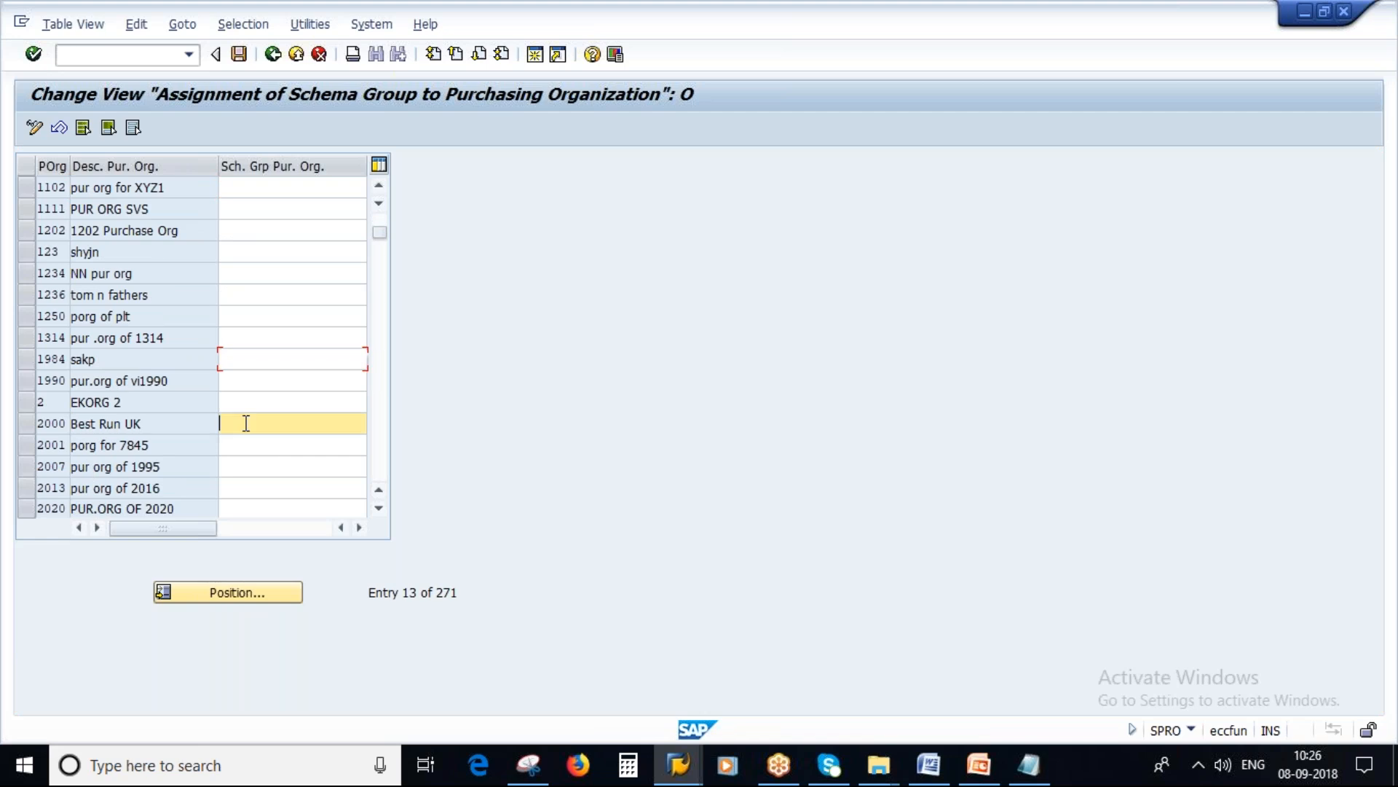
pyautogui.click(1027, 773)
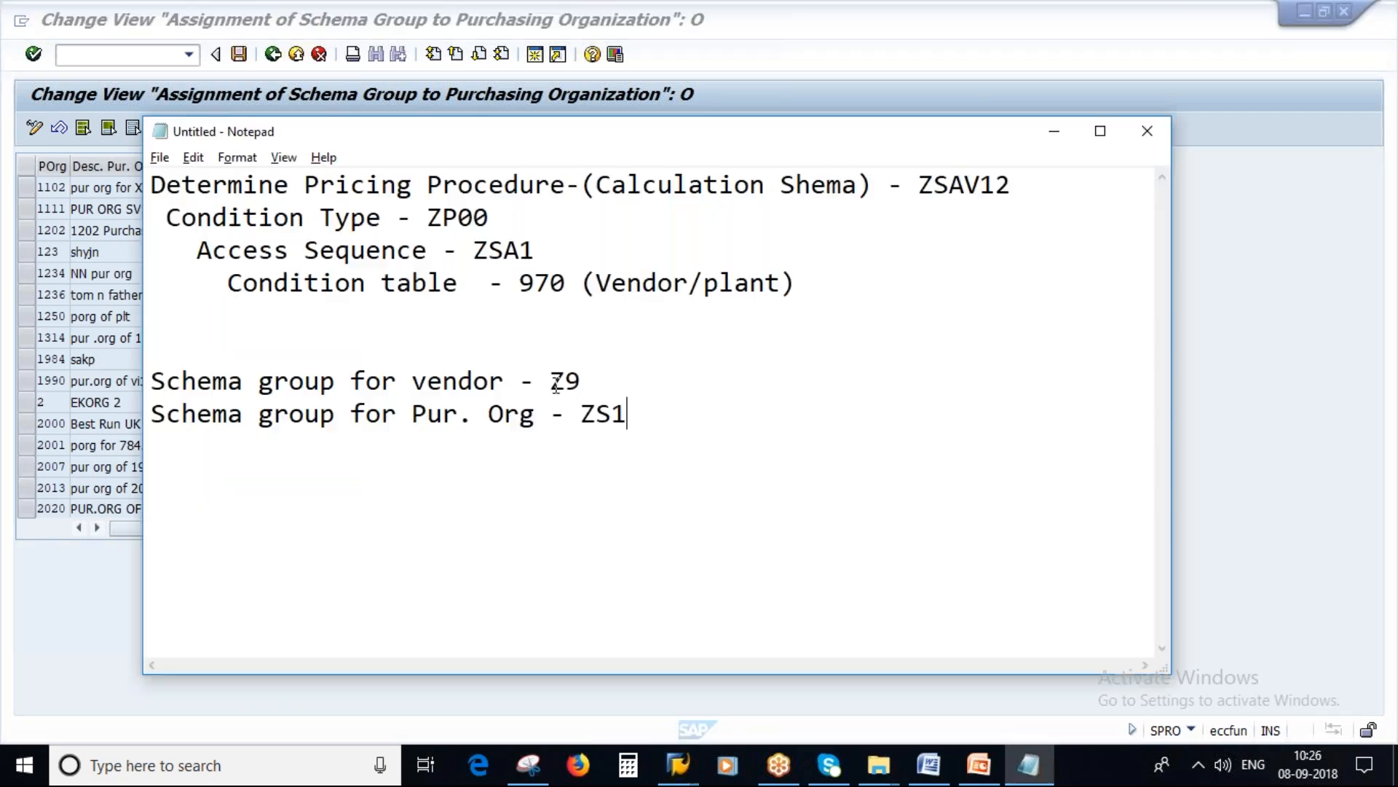
pyautogui.moveTo(580, 415); pyautogui.dragTo(653, 415)
pyautogui.hotkey('ctrl', 'c')
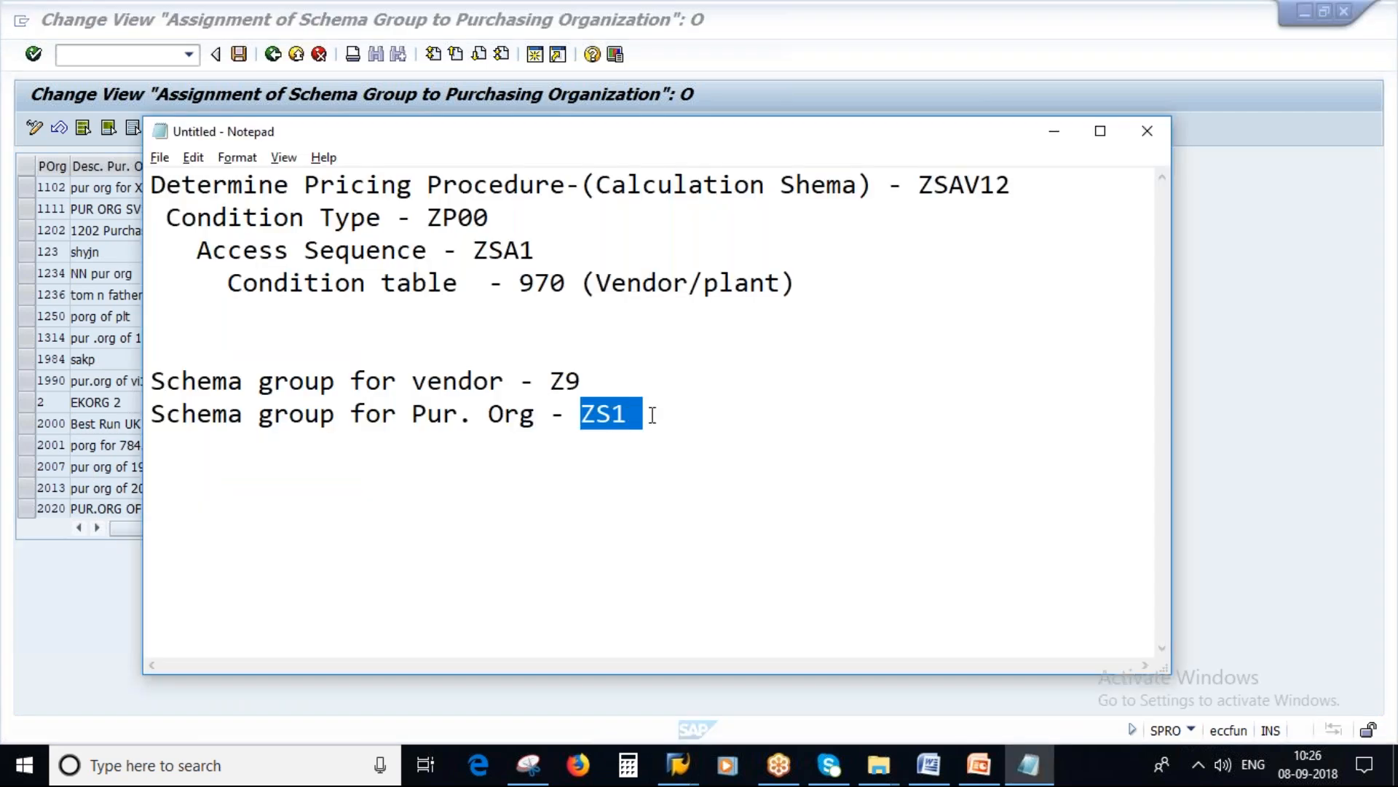
pyautogui.hotkey('alt', 'Tab')
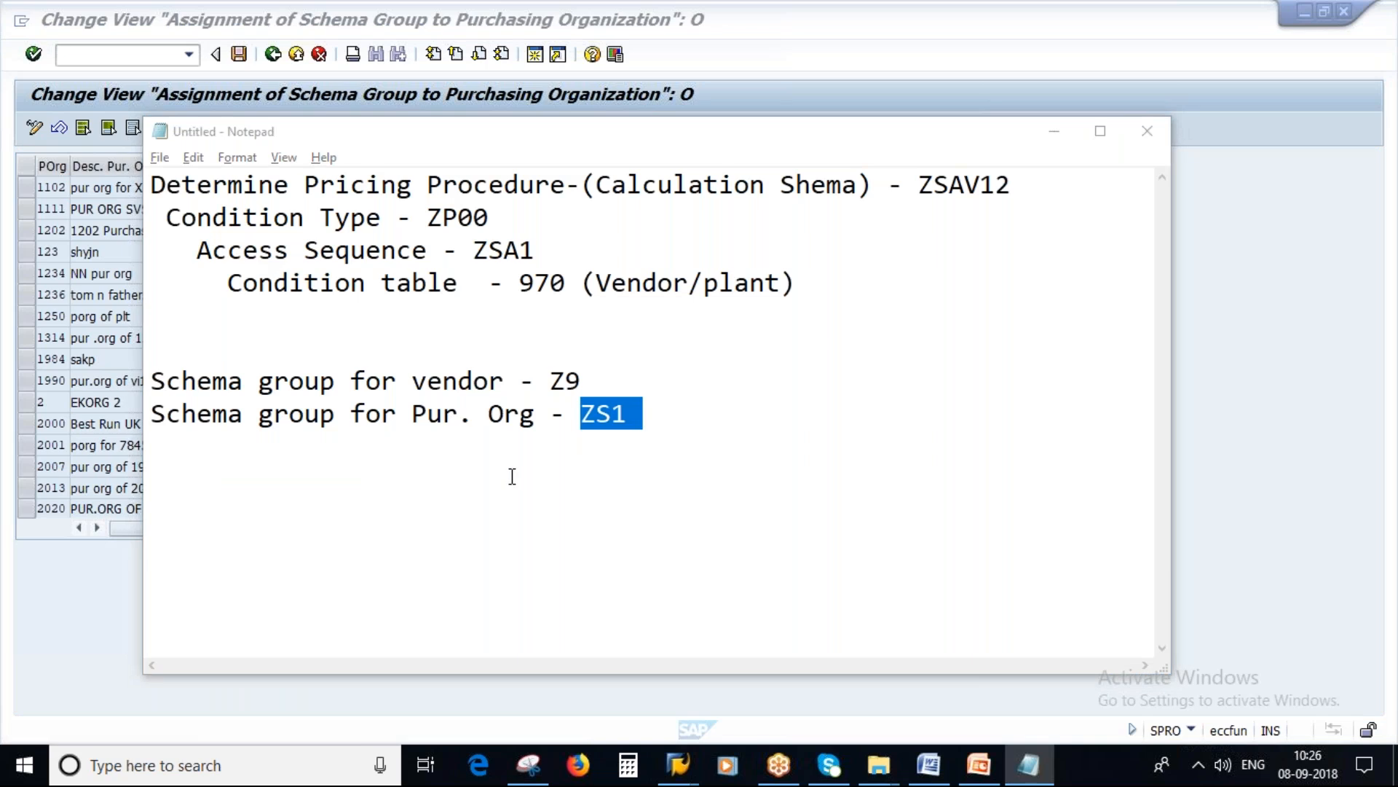
pyautogui.hotkey('ctrl', 'v')
pyautogui.press('Return')
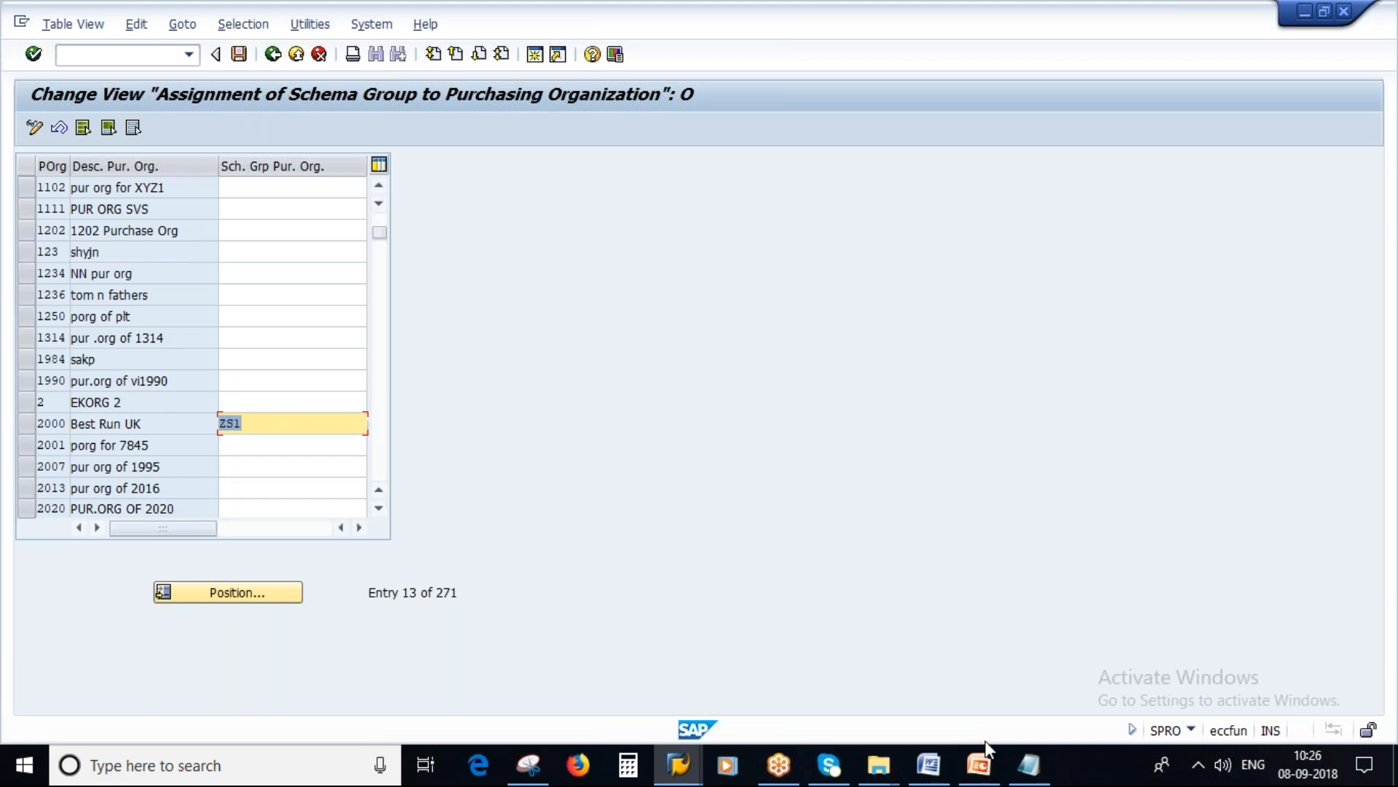
# Step: Switch to the Pricing presentation in PowerPoint and view the Schema Determination slide's purchasing organization and vendor example
pyautogui.click(1029, 765)
pyautogui.click(979, 764)
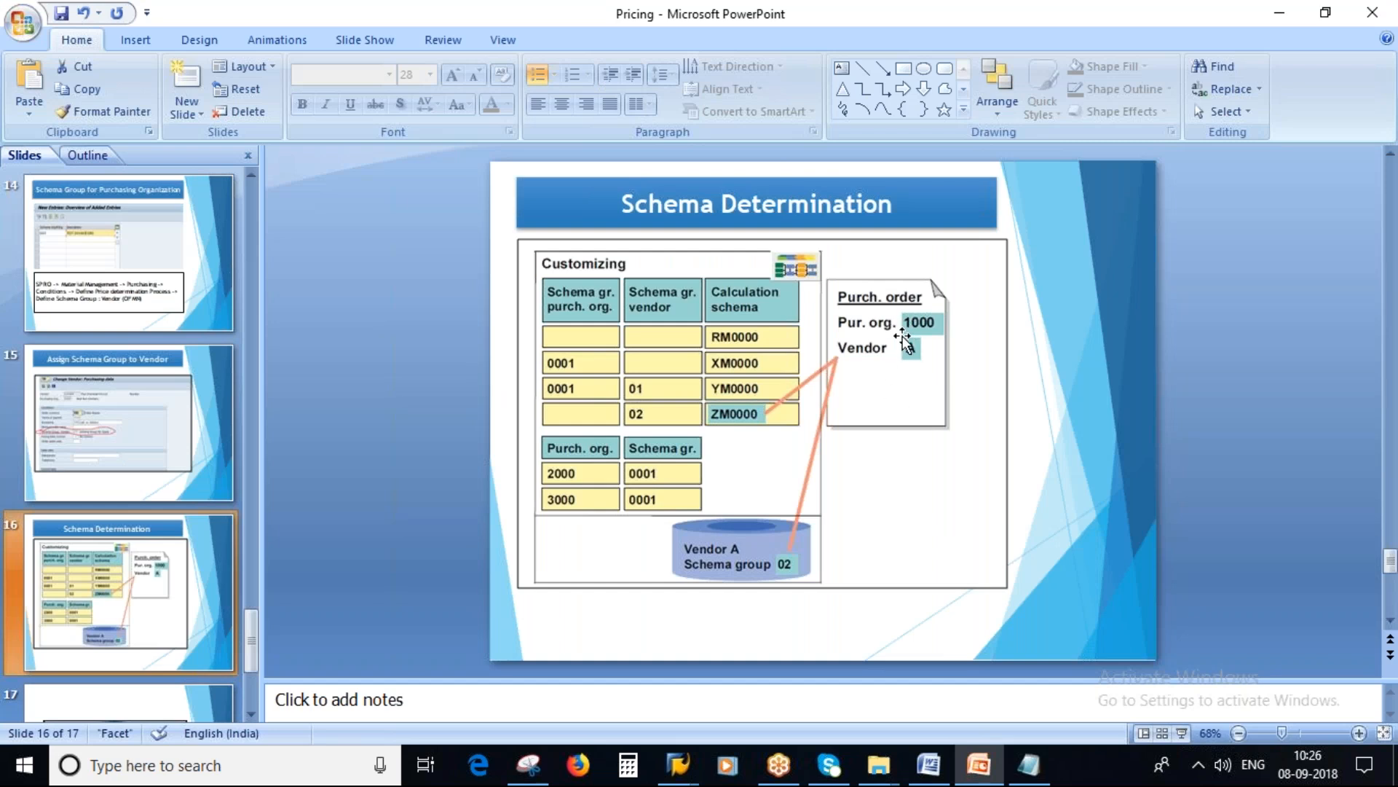
pyautogui.hotkey('alt', 'Tab')
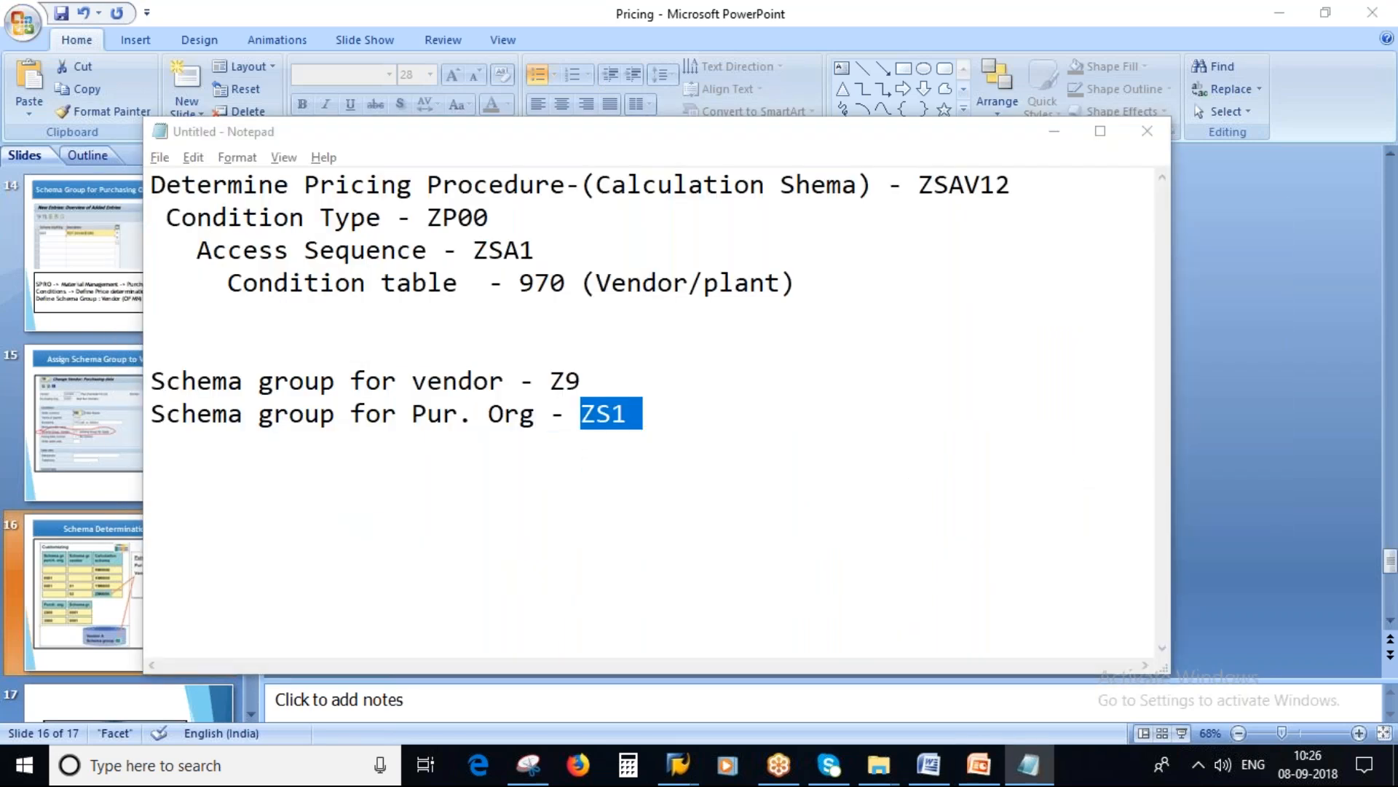
pyautogui.hotkey('alt', 'Tab')
# Step: Return to the SAP assignment view and save the schema group assignment under the customizing request
pyautogui.moveTo(678, 764)
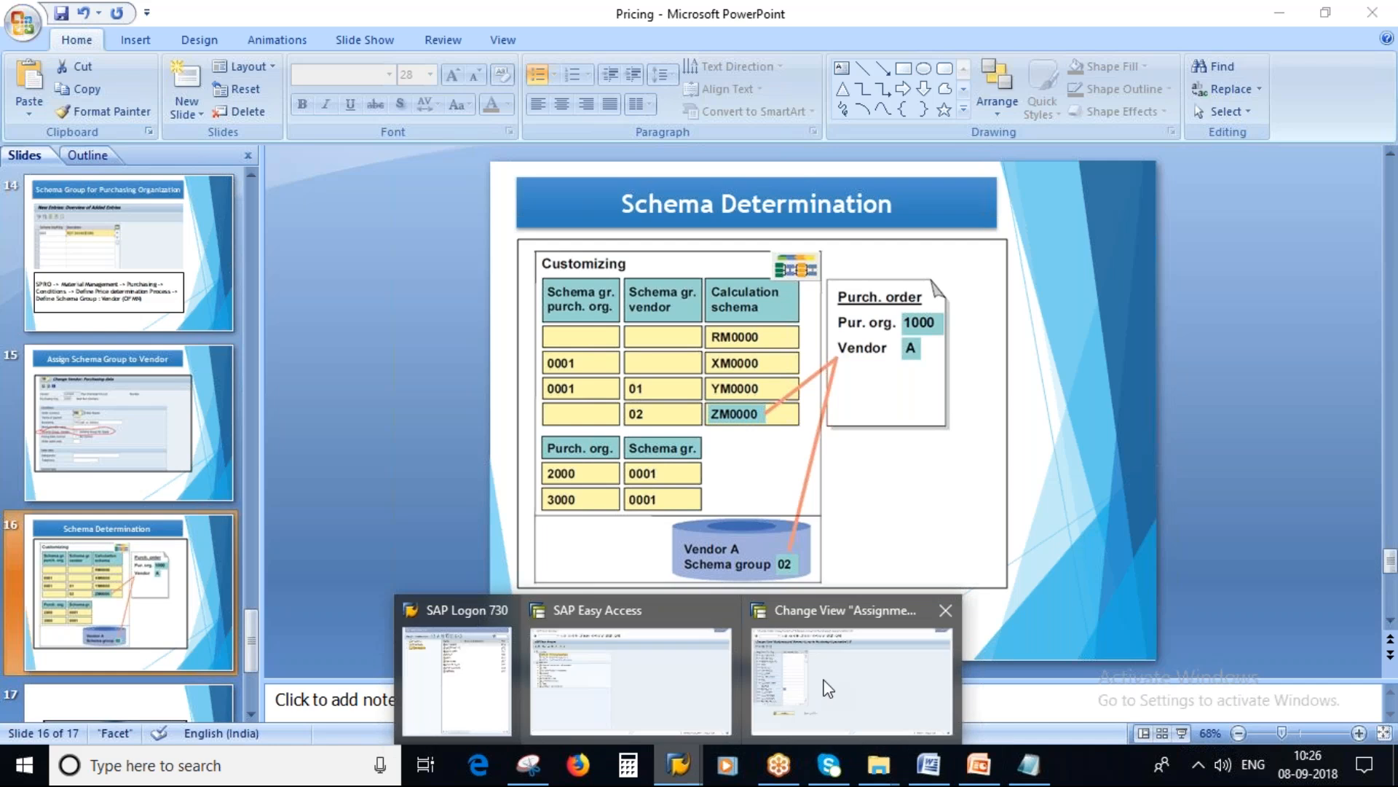
pyautogui.click(845, 674)
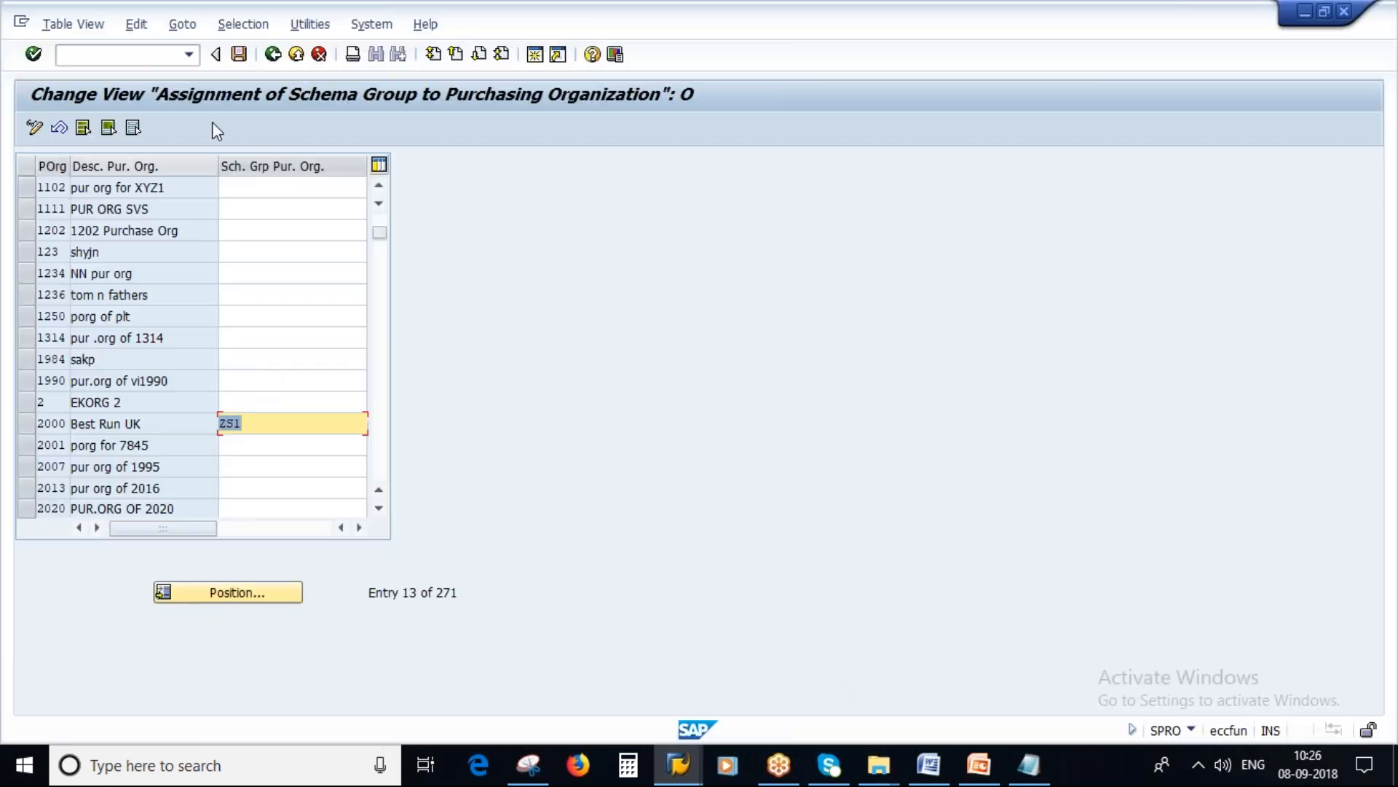
pyautogui.click(239, 55)
pyautogui.click(303, 346)
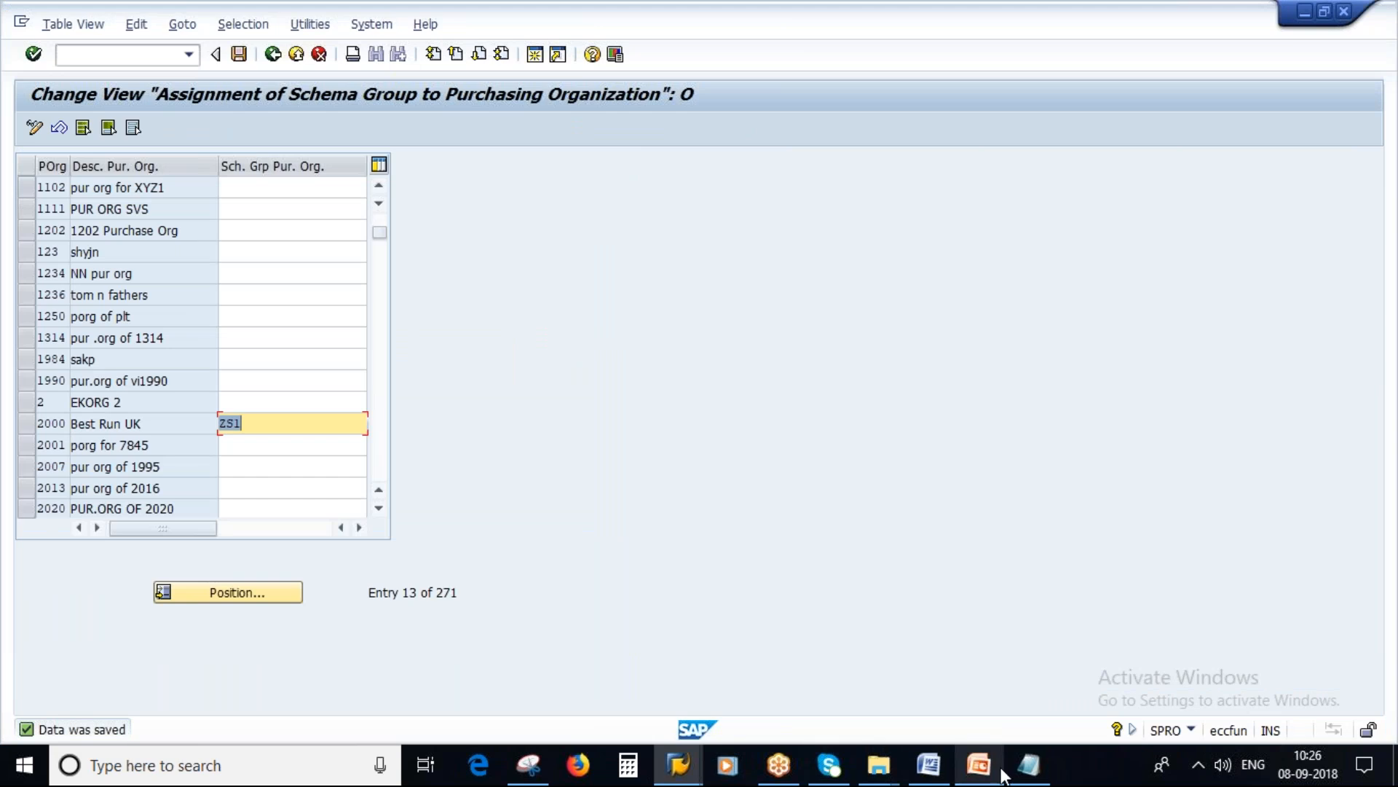
# Step: Switch to the SAP Easy Access session and open the Create Purchase Order transaction ME21N
pyautogui.moveTo(678, 765)
pyautogui.click(646, 678)
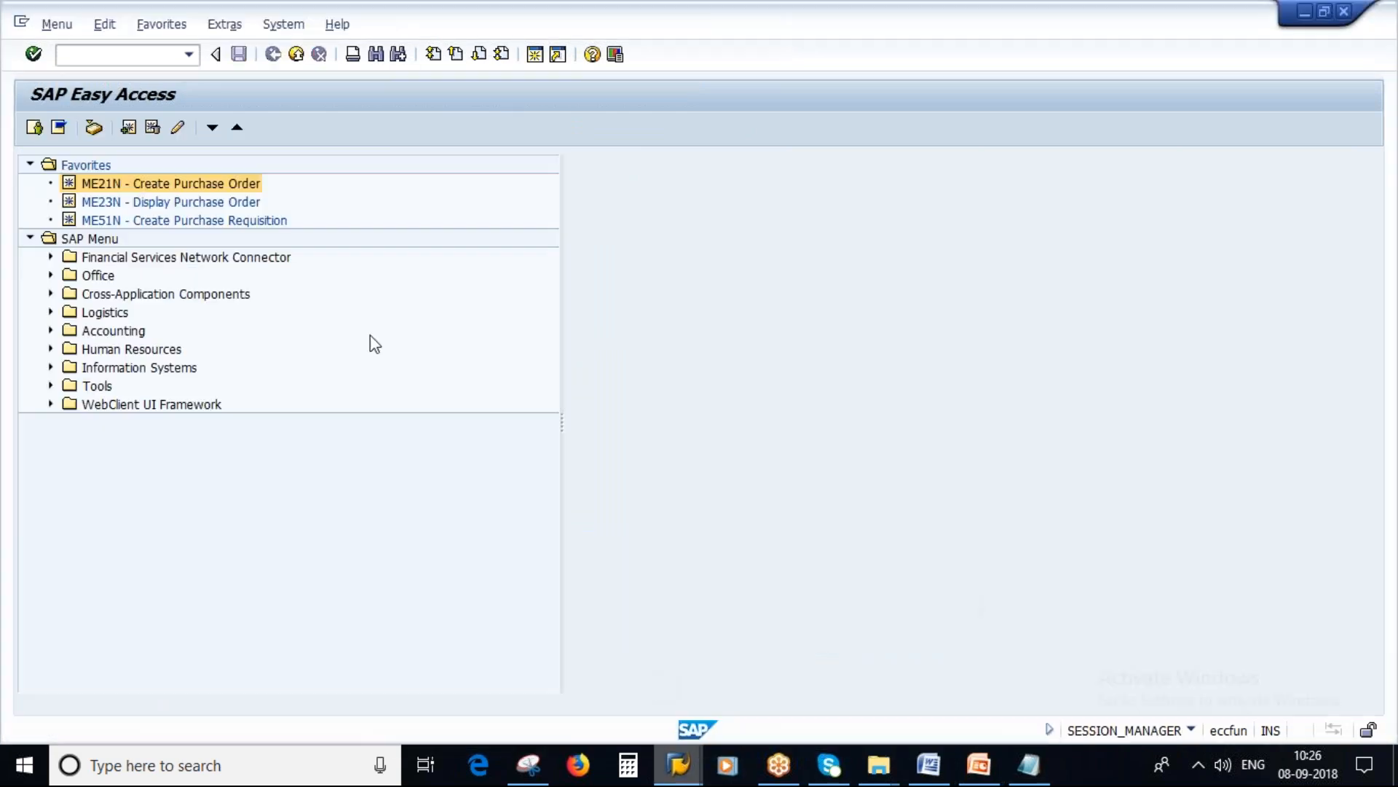
pyautogui.doubleClick(243, 188)
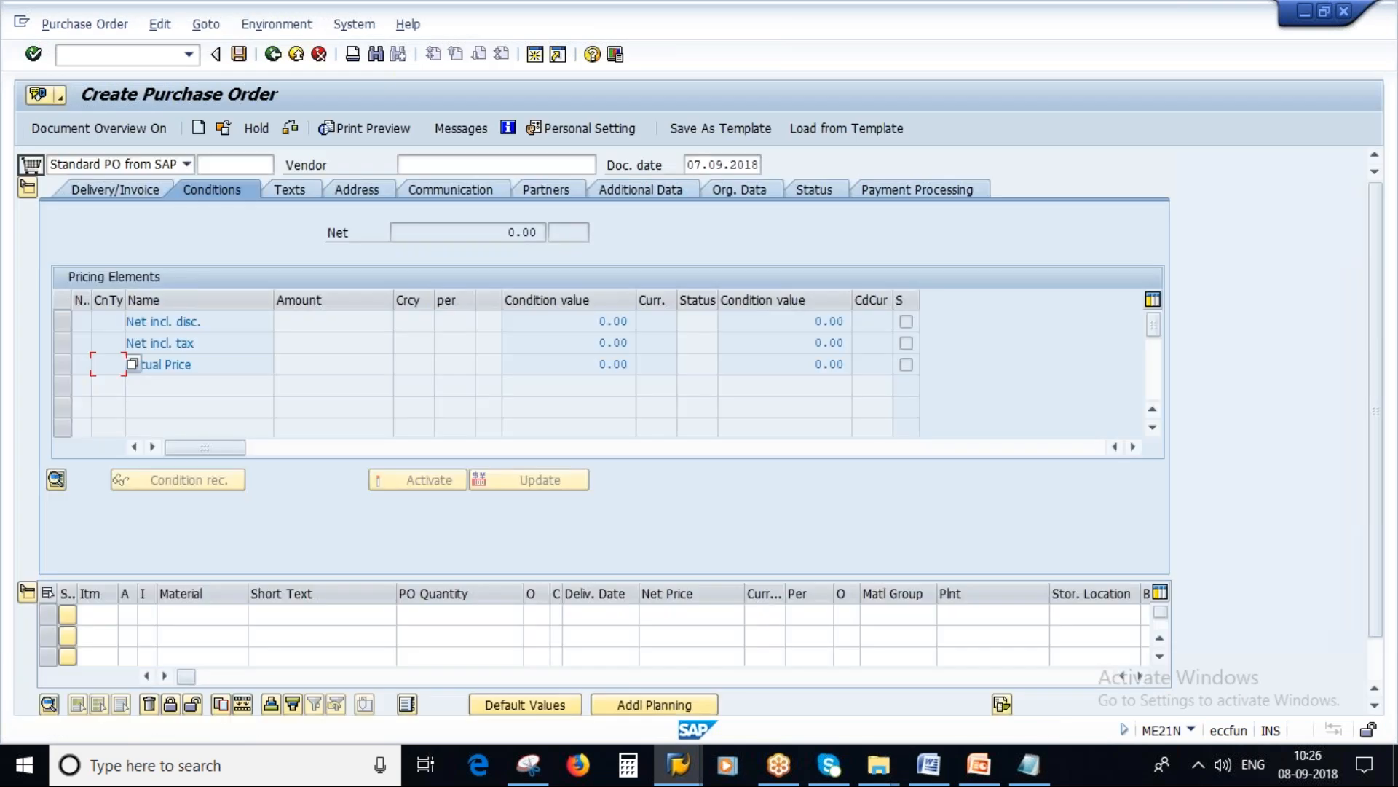
pyautogui.click(273, 54)
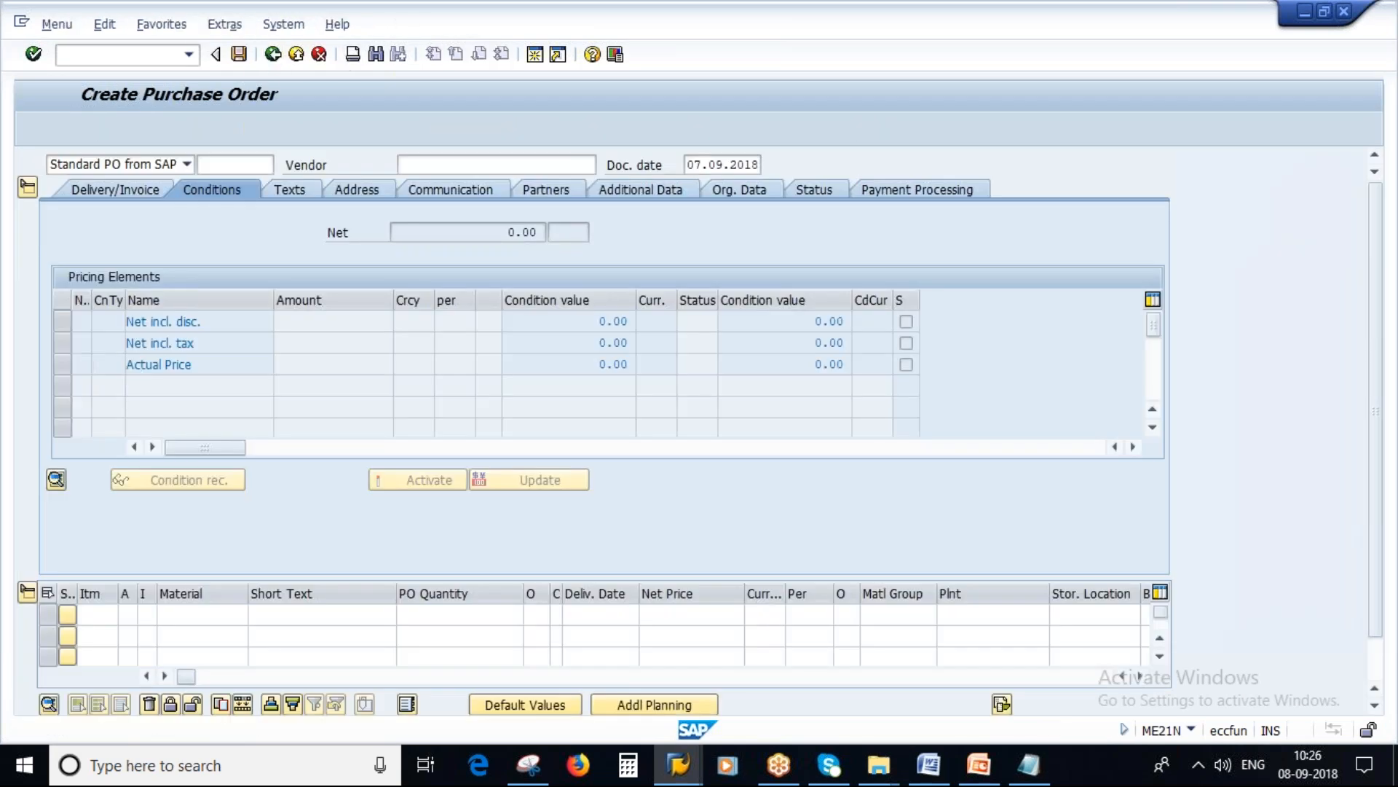
pyautogui.click(78, 54)
pyautogui.write('ME21N')
pyautogui.press('Return')
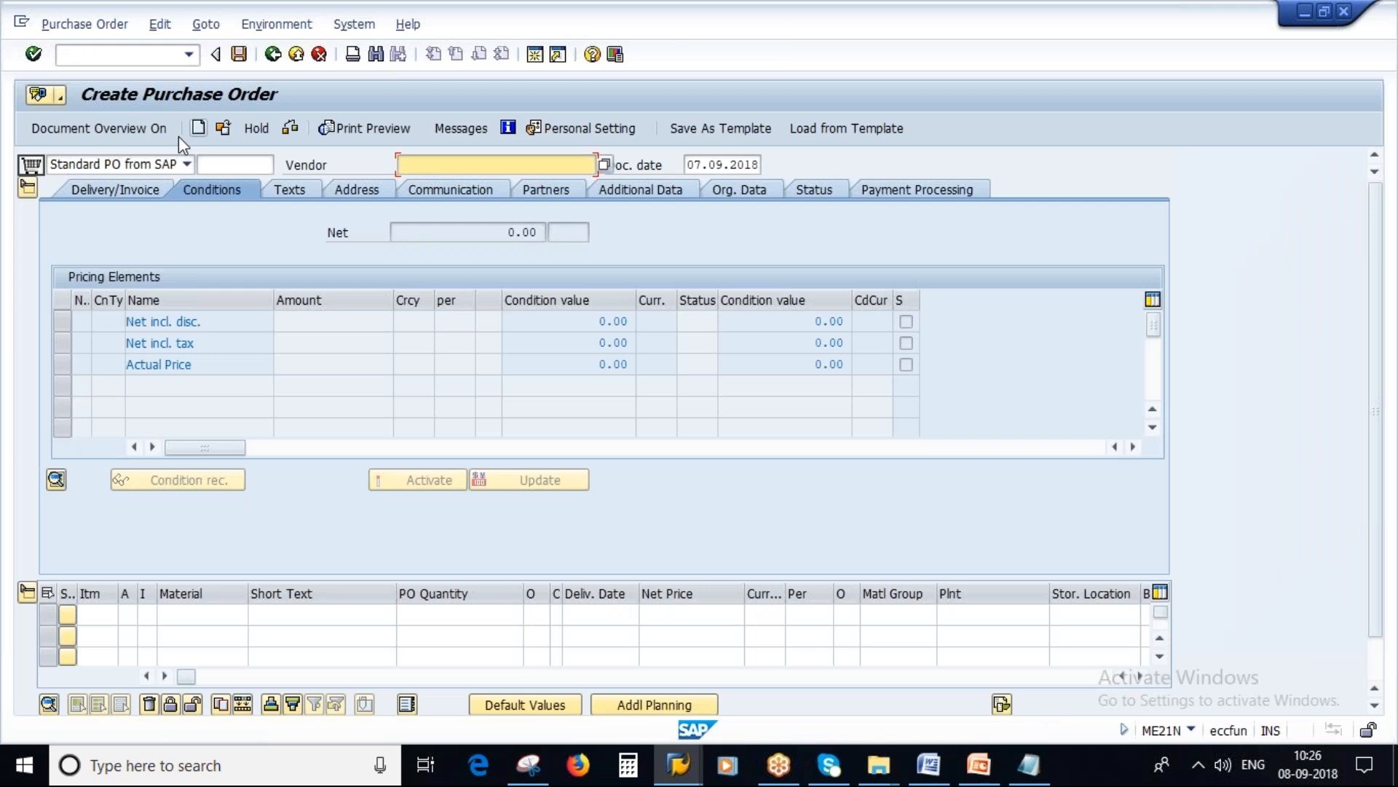
# Step: Enter the vendor number in the new purchase order's Vendor field
pyautogui.write('1')
pyautogui.click(434, 182)
pyautogui.moveTo(446, 165); pyautogui.dragTo(343, 166)
pyautogui.click(507, 165)
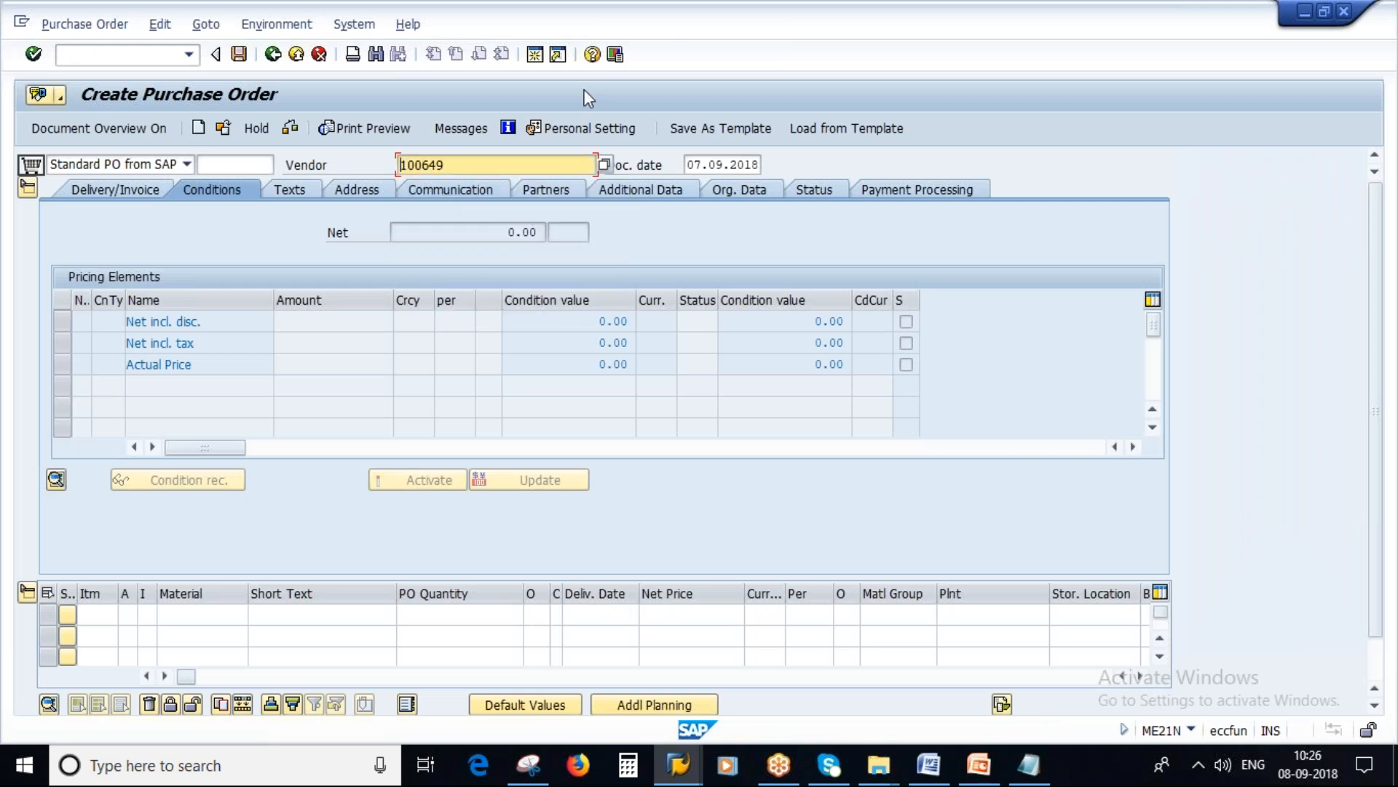
# Step: Start a new SAP session and run transaction XK02 to change a vendor
pyautogui.click(535, 55)
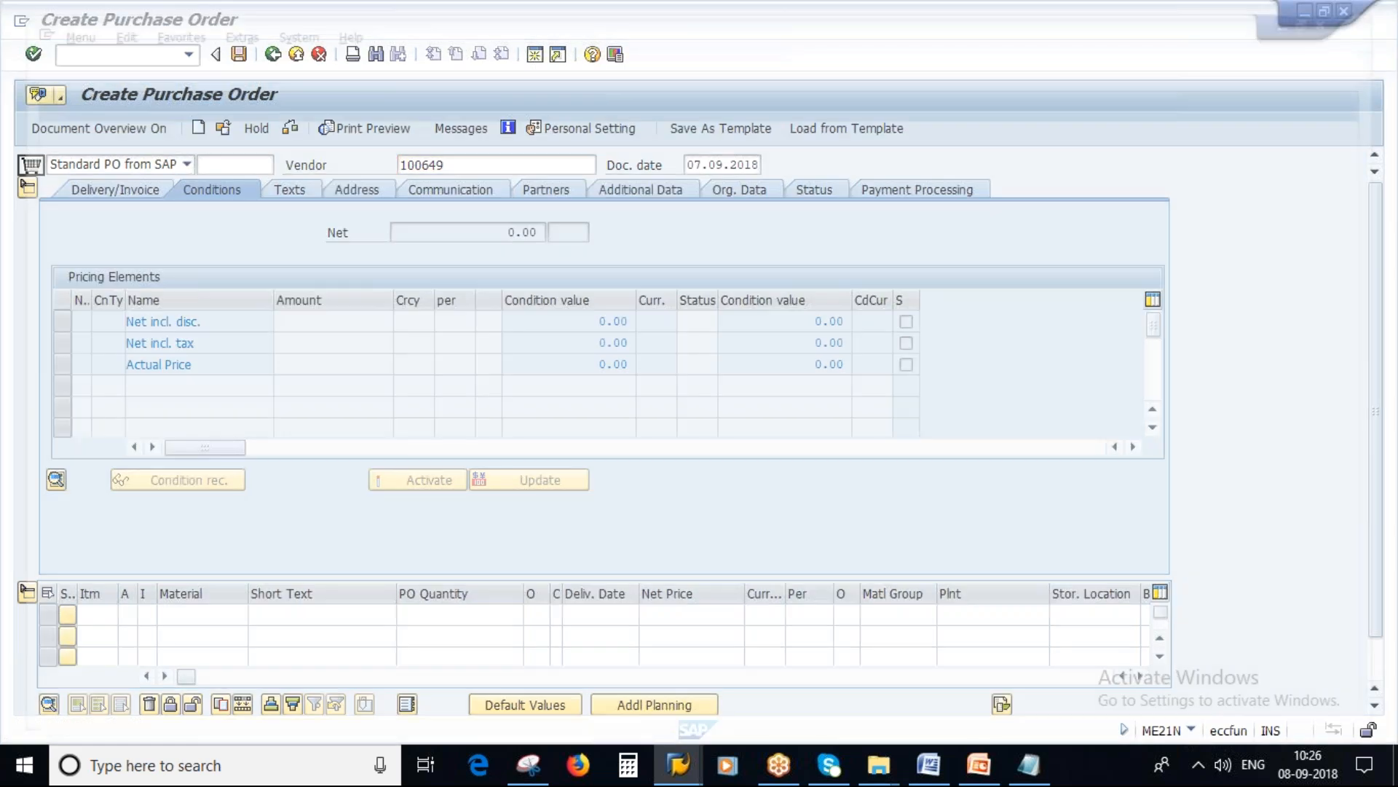
pyautogui.write('XK02')
pyautogui.press('Return')
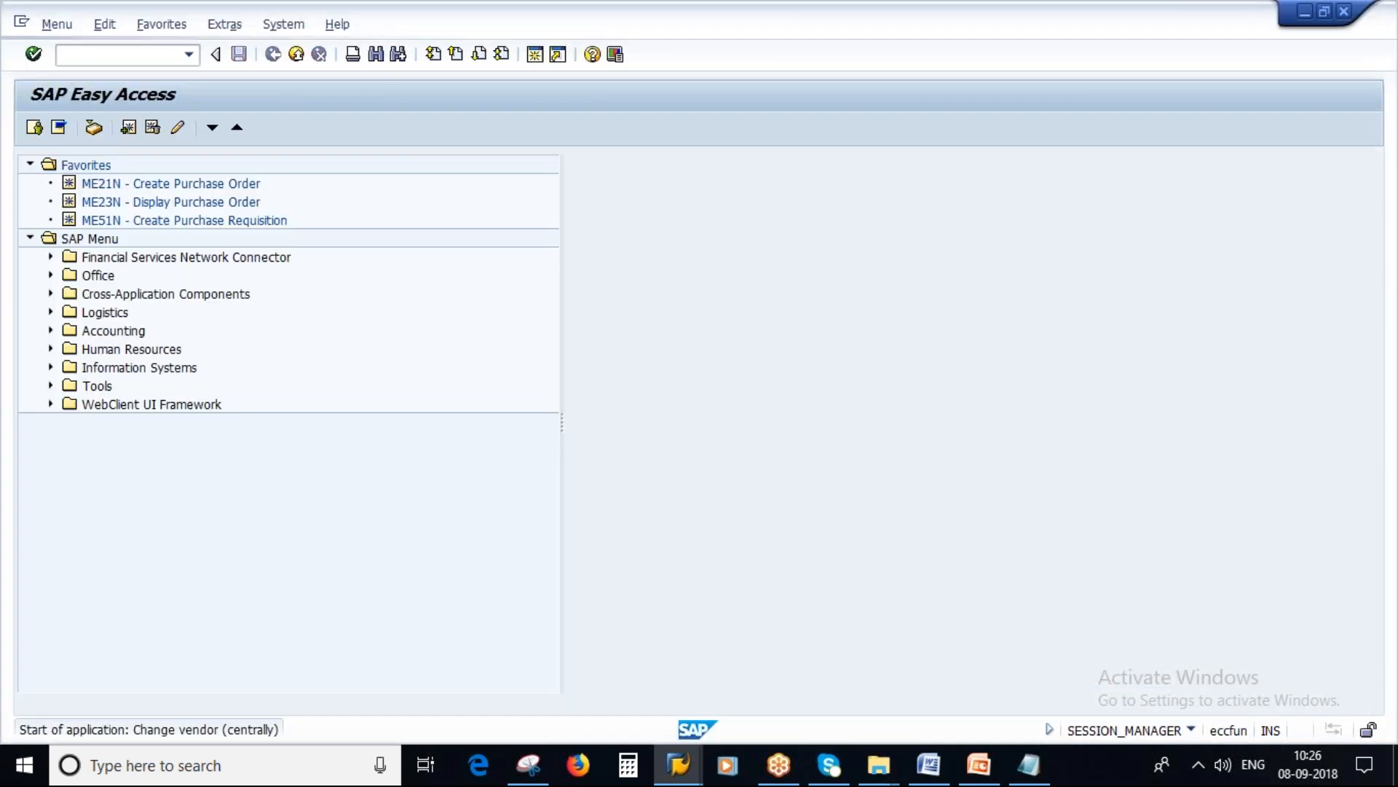
# Step: Switch to the Pricing presentation in PowerPoint and view the Assign Schema Group to Vendor slide
pyautogui.click(978, 765)
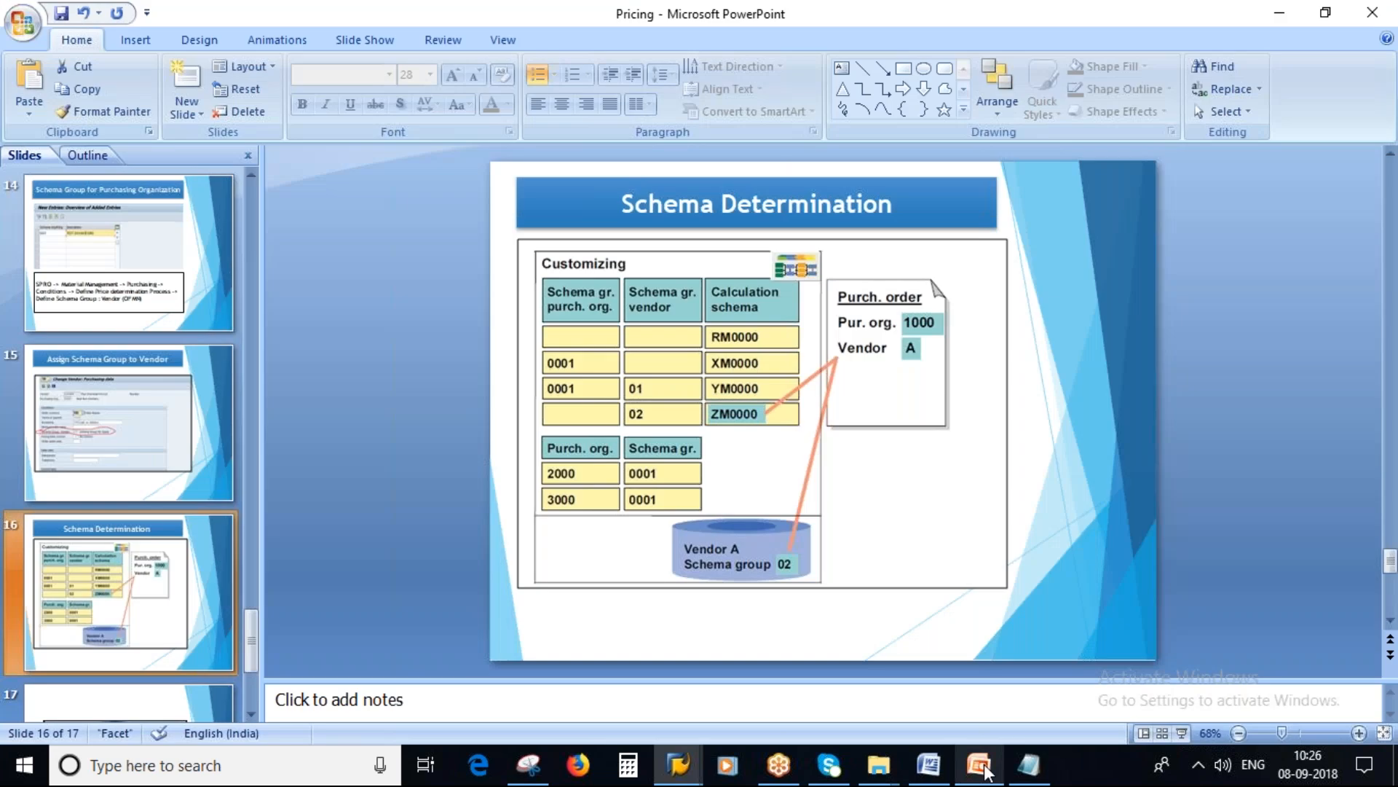
pyautogui.scroll(-3, 124, 401)
pyautogui.click(115, 312)
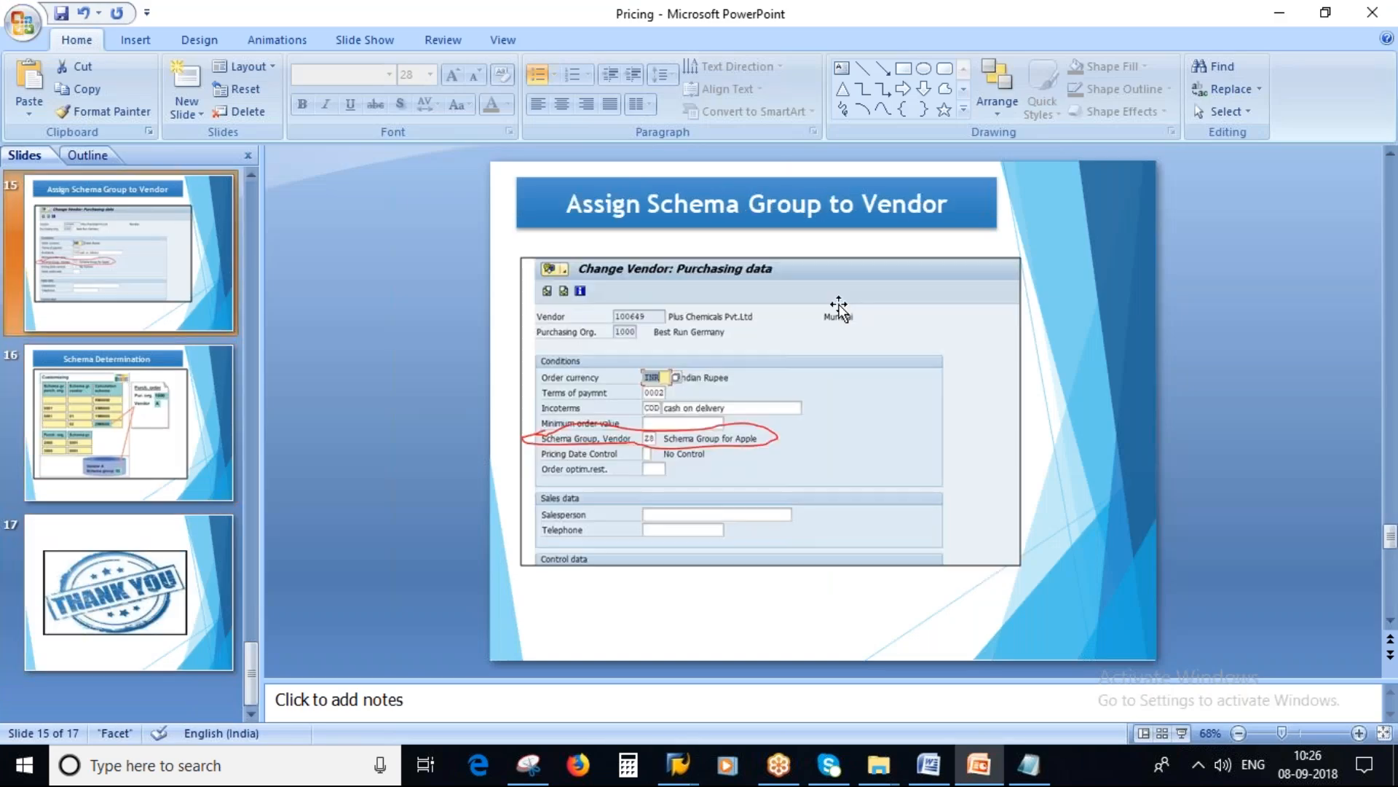
# Step: Make the Change Vendor screenshot on the slide taller and slightly narrower so it fits below the title
pyautogui.click(839, 306)
pyautogui.moveTo(770, 256); pyautogui.dragTo(770, 238)
pyautogui.moveTo(769, 564); pyautogui.dragTo(770, 603)
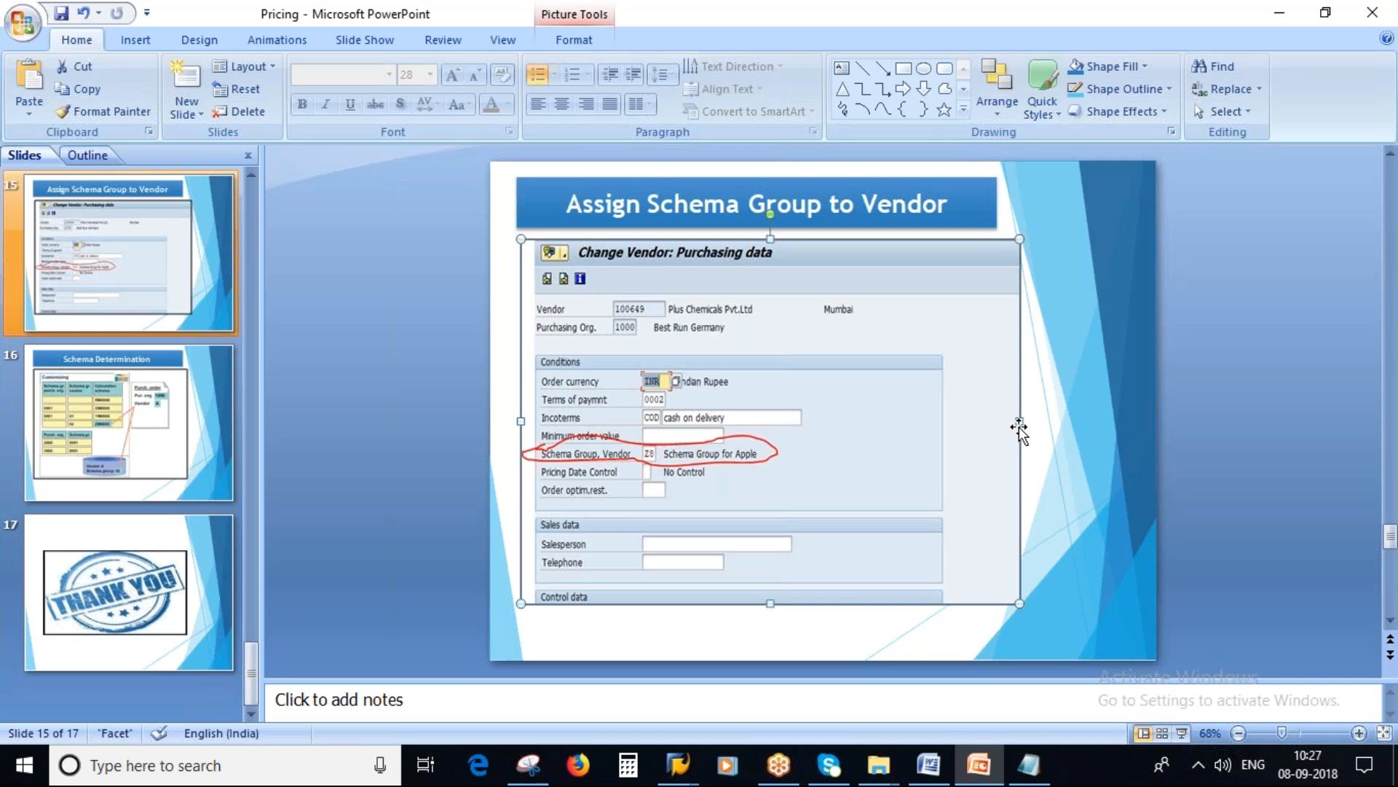
pyautogui.moveTo(1015, 417); pyautogui.dragTo(1011, 418)
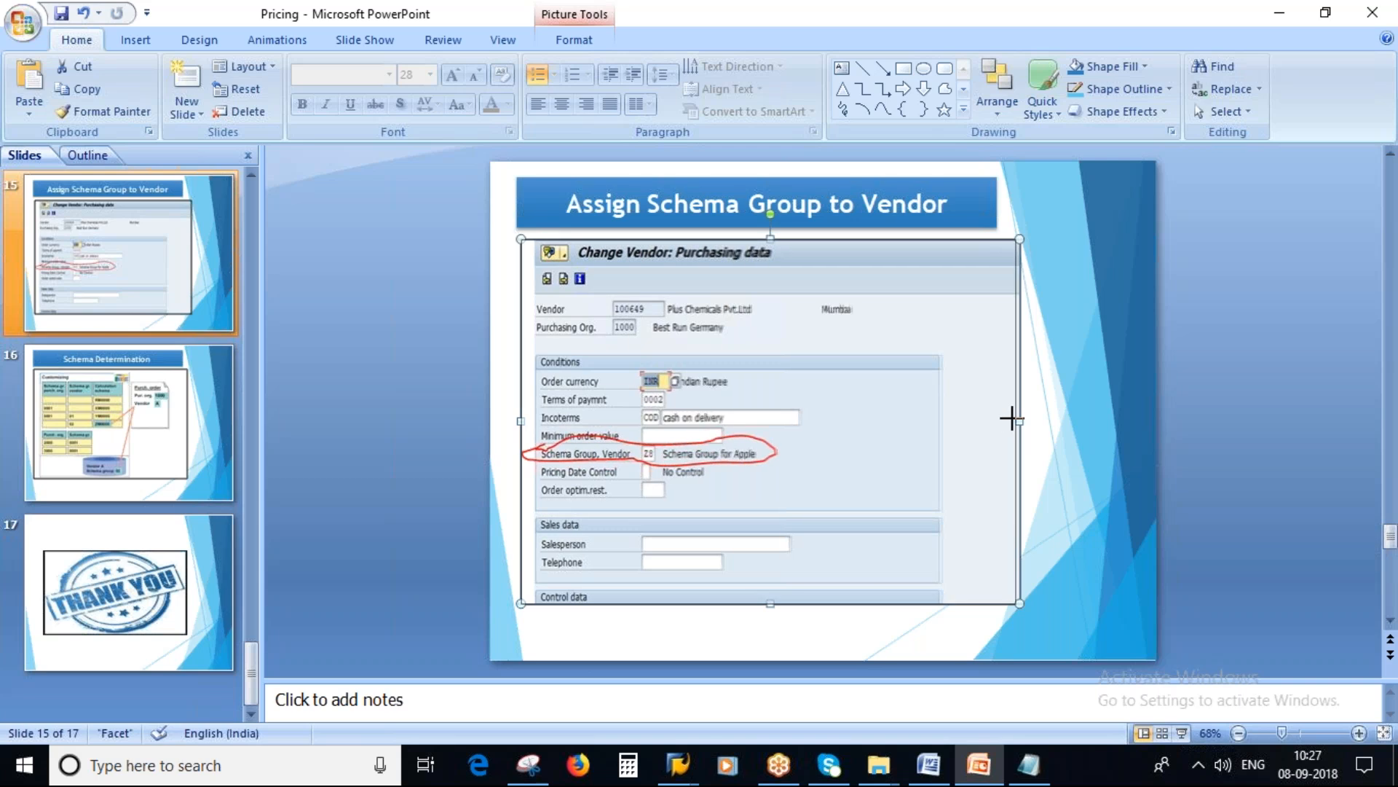
pyautogui.moveTo(1011, 418); pyautogui.dragTo(1006, 419)
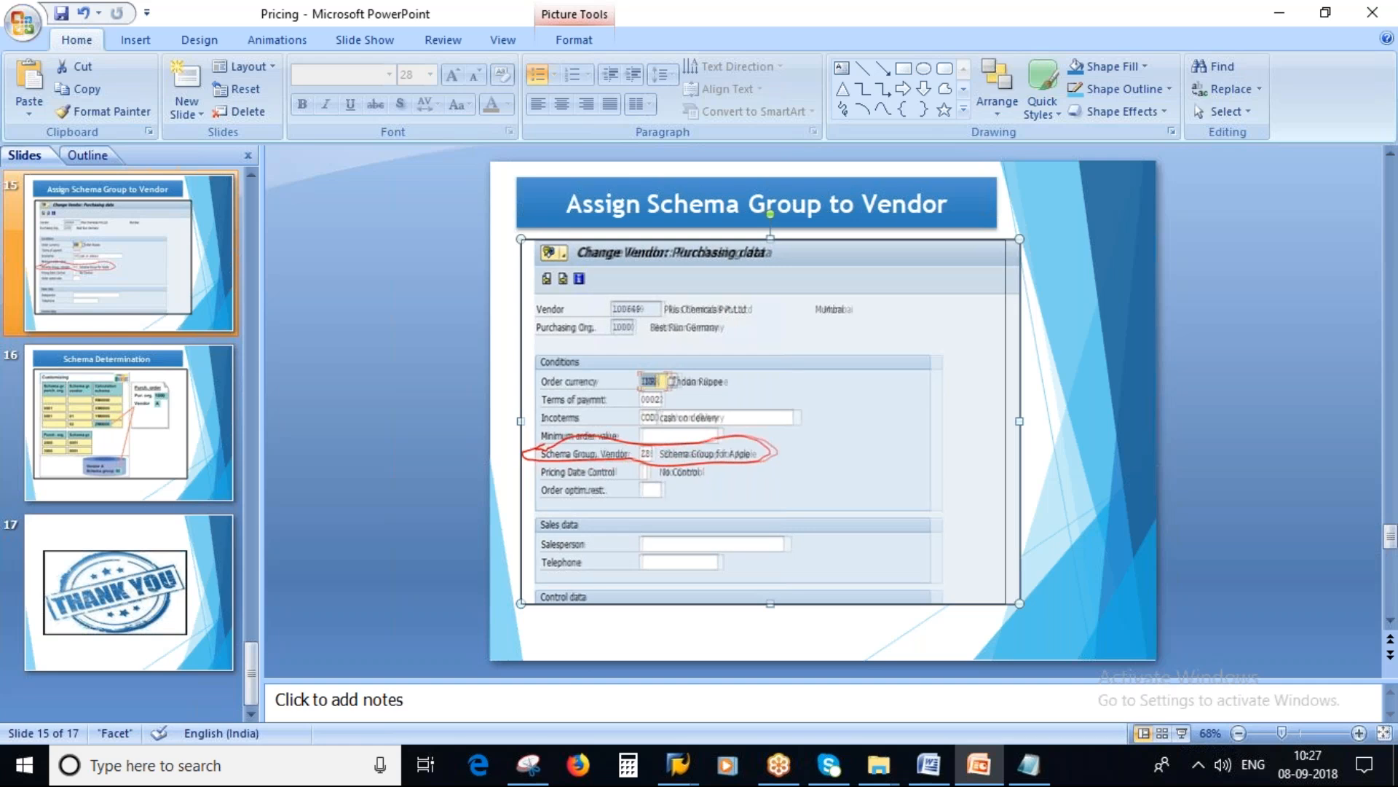
pyautogui.moveTo(1006, 419); pyautogui.dragTo(1005, 421)
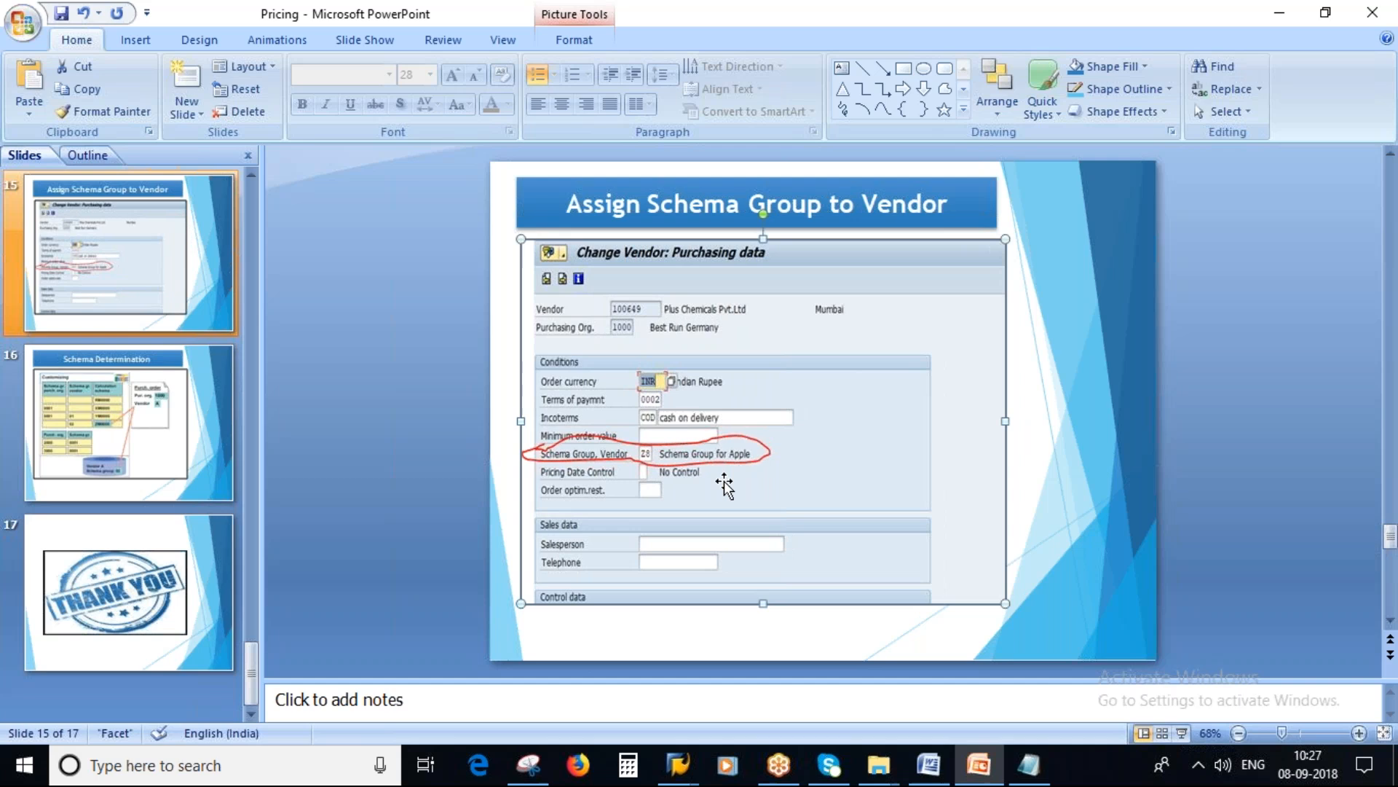
# Step: Switch to the Notepad notes and add the line "2000 - ZS1" below the schema groups
pyautogui.hotkey('alt', 'Tab')
pyautogui.click(1029, 765)
pyautogui.click(152, 447)
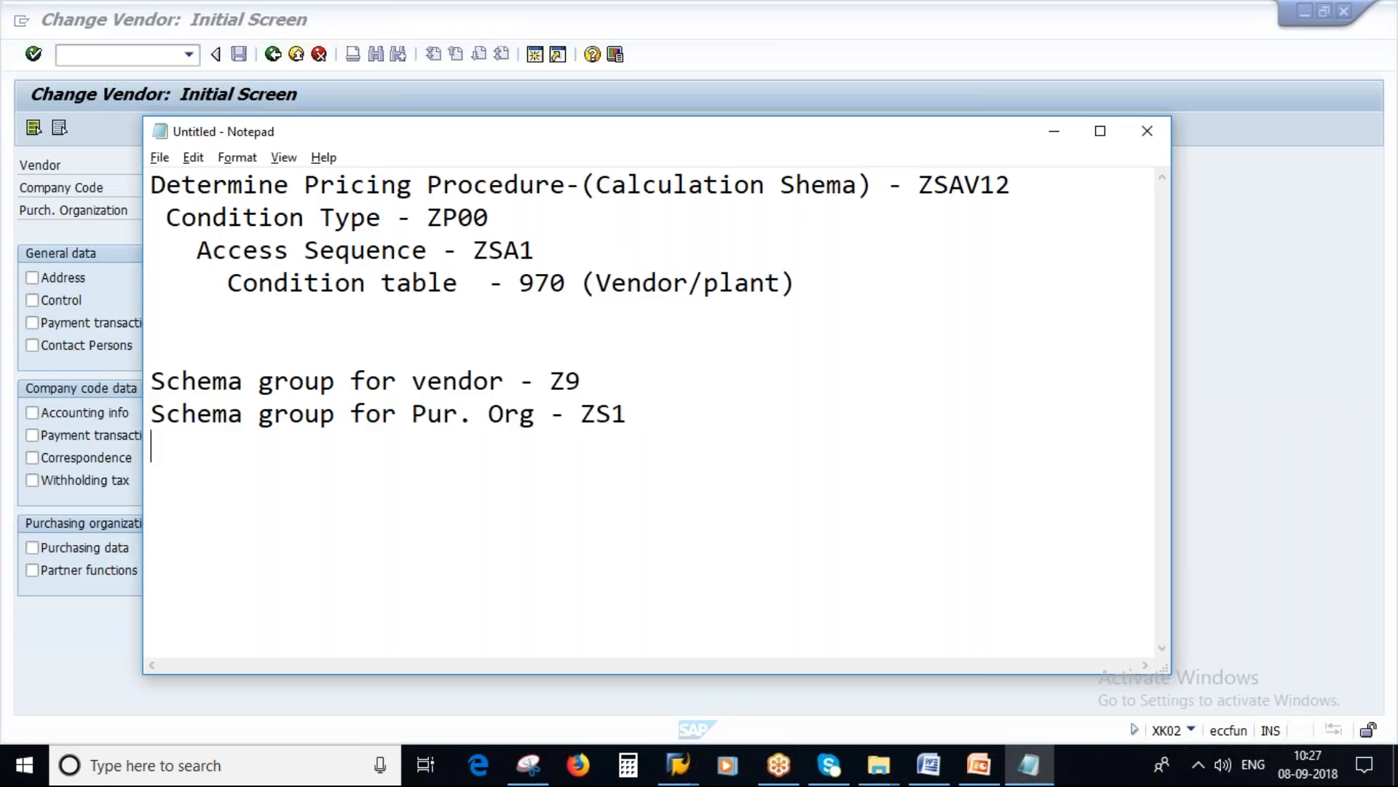
pyautogui.press('Return')
pyautogui.press('Return')
pyautogui.write('1')
pyautogui.press('BackSpace')
pyautogui.write('2000 -')
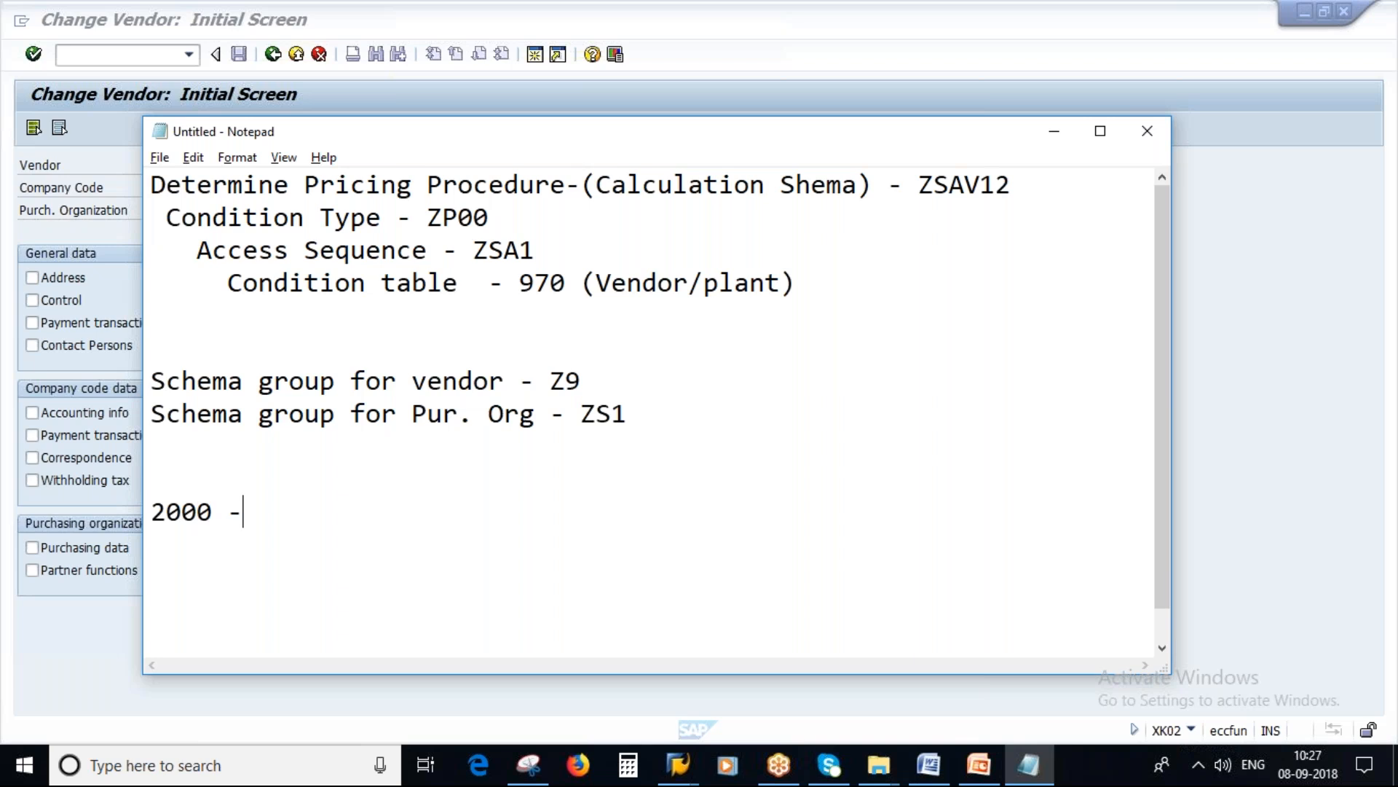
pyautogui.press('capslock')
pyautogui.write('ZS')
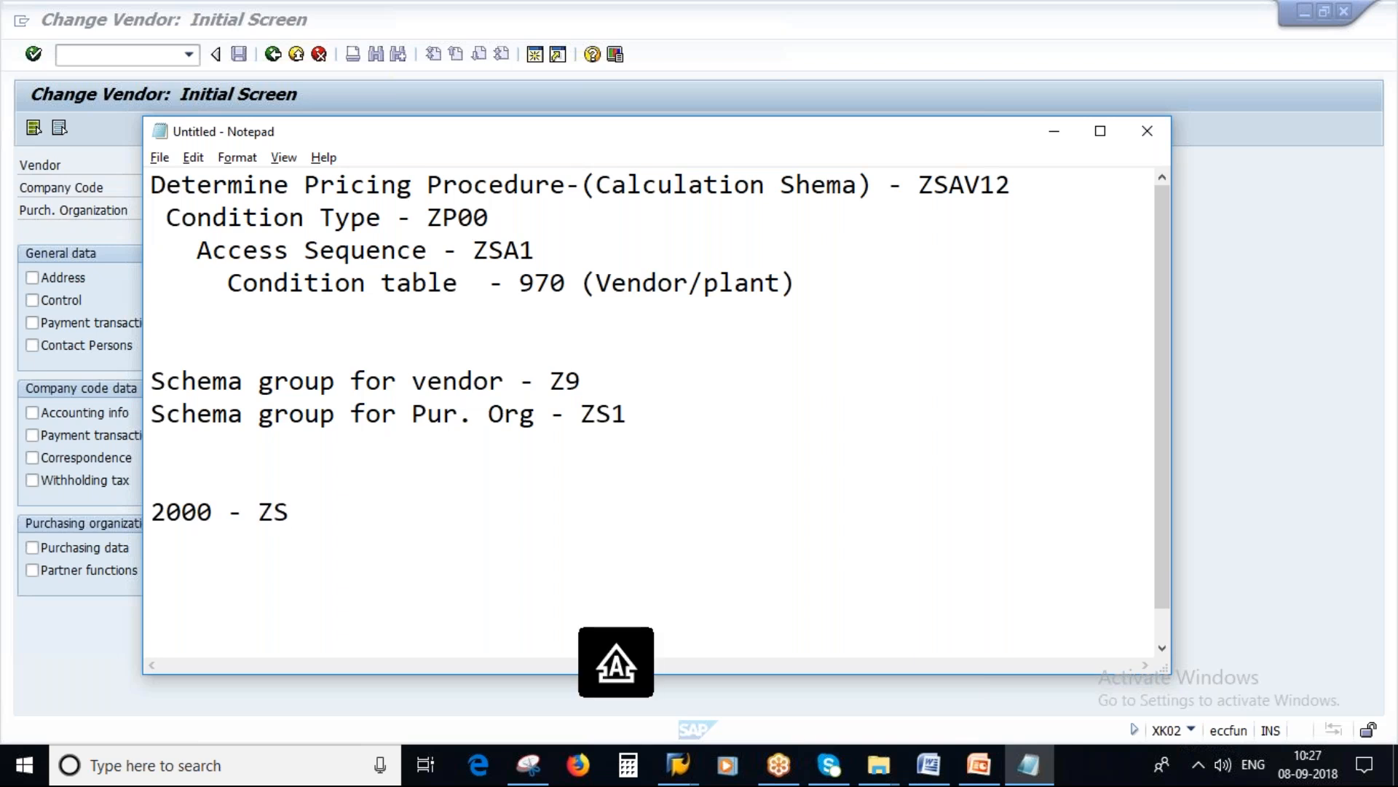
pyautogui.write('1')
pyautogui.press('Return')
# Step: Copy the vendor number into the Notepad notes on a new line and note Z9 as its schema group
pyautogui.hotkey('alt', 'Tab')
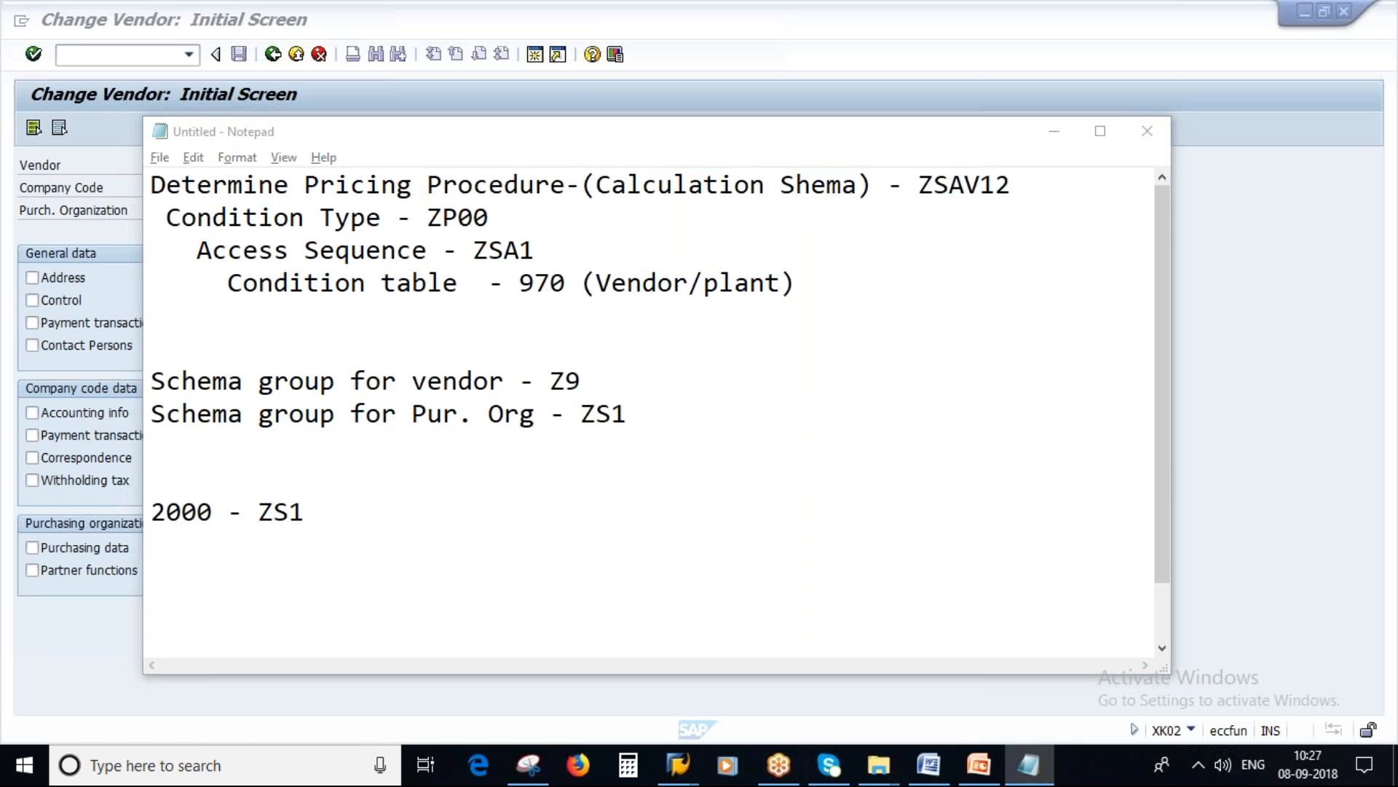
pyautogui.hotkey('ctrl', 'c')
pyautogui.hotkey('alt', 'Tab')
pyautogui.hotkey('ctrl', 'v')
pyautogui.write('-')
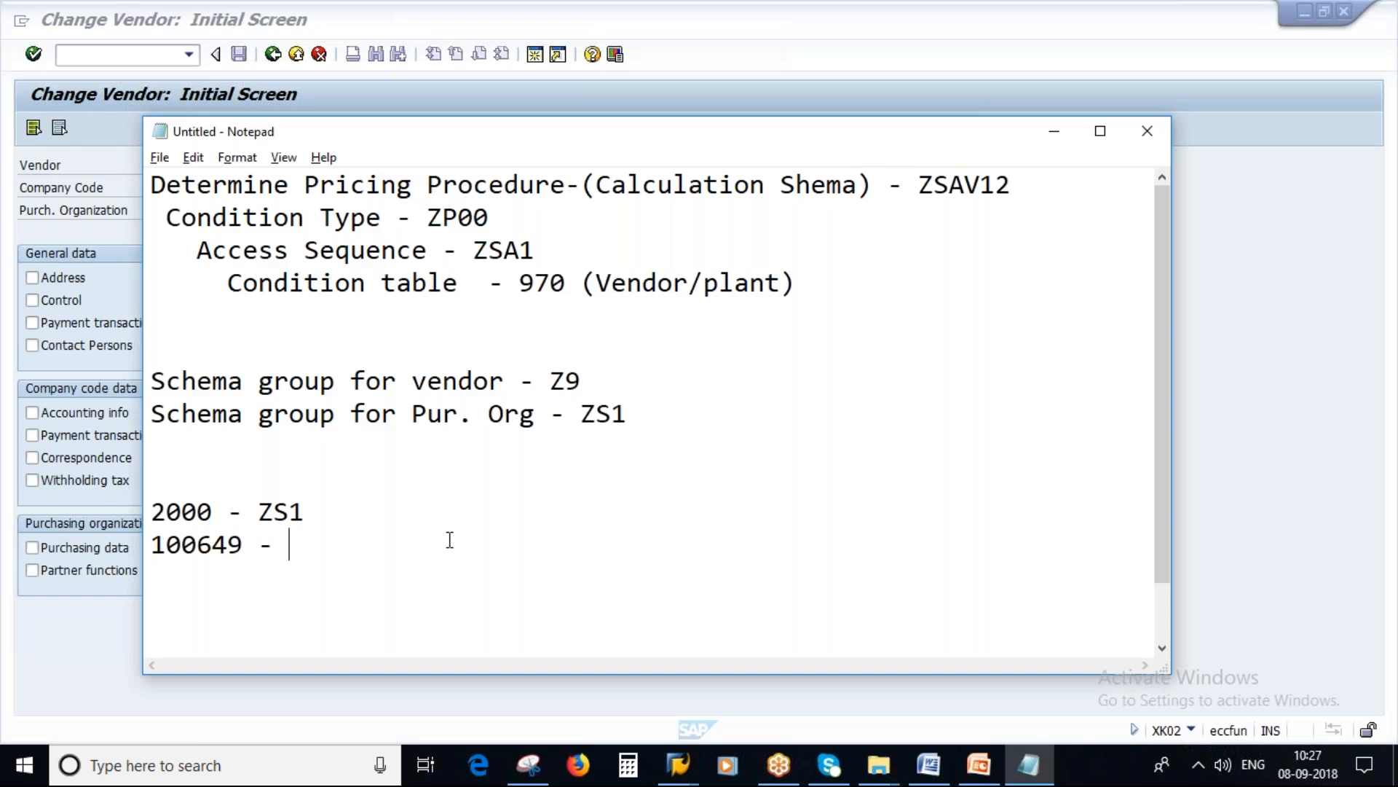
pyautogui.click(546, 380)
pyautogui.moveTo(545, 380); pyautogui.dragTo(593, 381)
pyautogui.click(296, 546)
pyautogui.write('Z9')
# Step: Switch to the Pricing presentation in PowerPoint and show the Schema Determination slide as a full-screen slide show
pyautogui.click(978, 765)
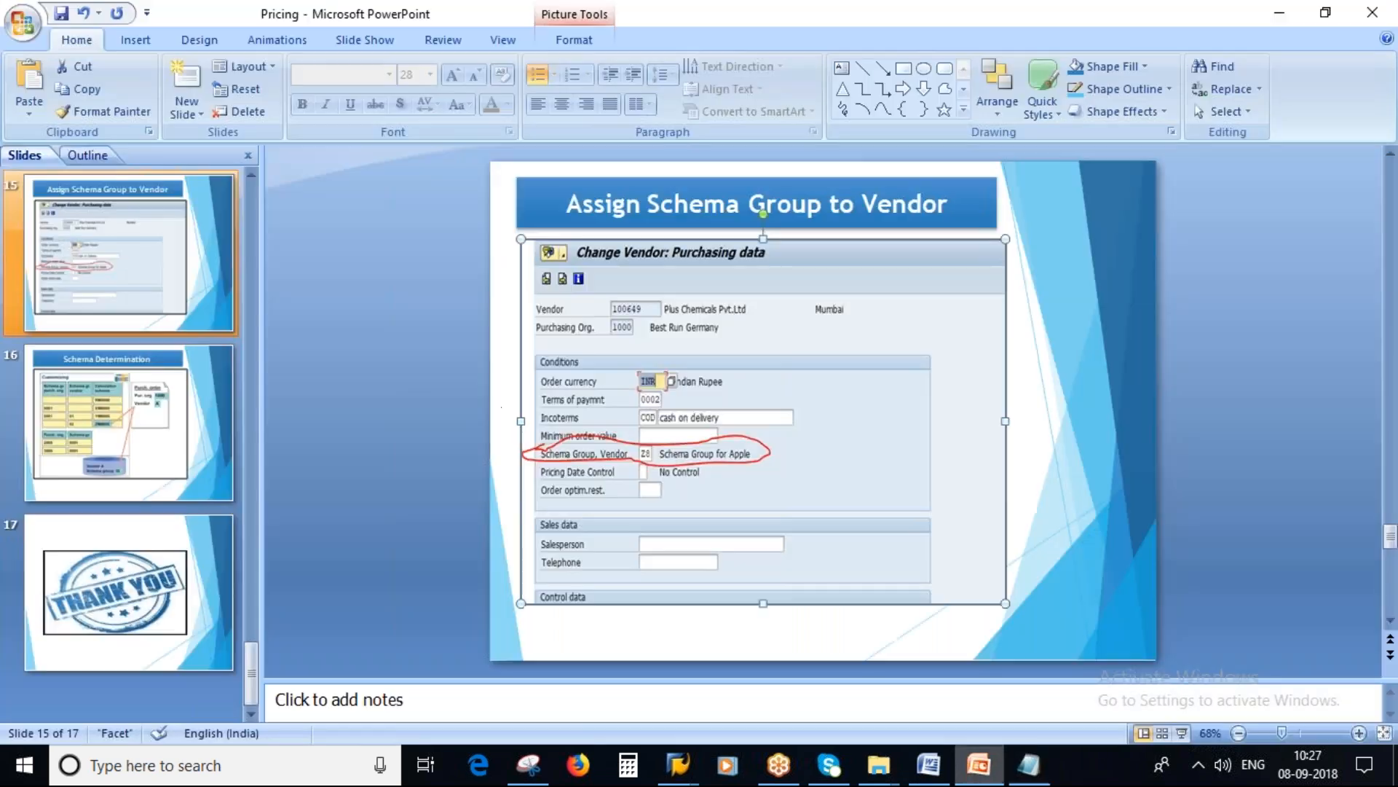
pyautogui.scroll(-1, 360, 338)
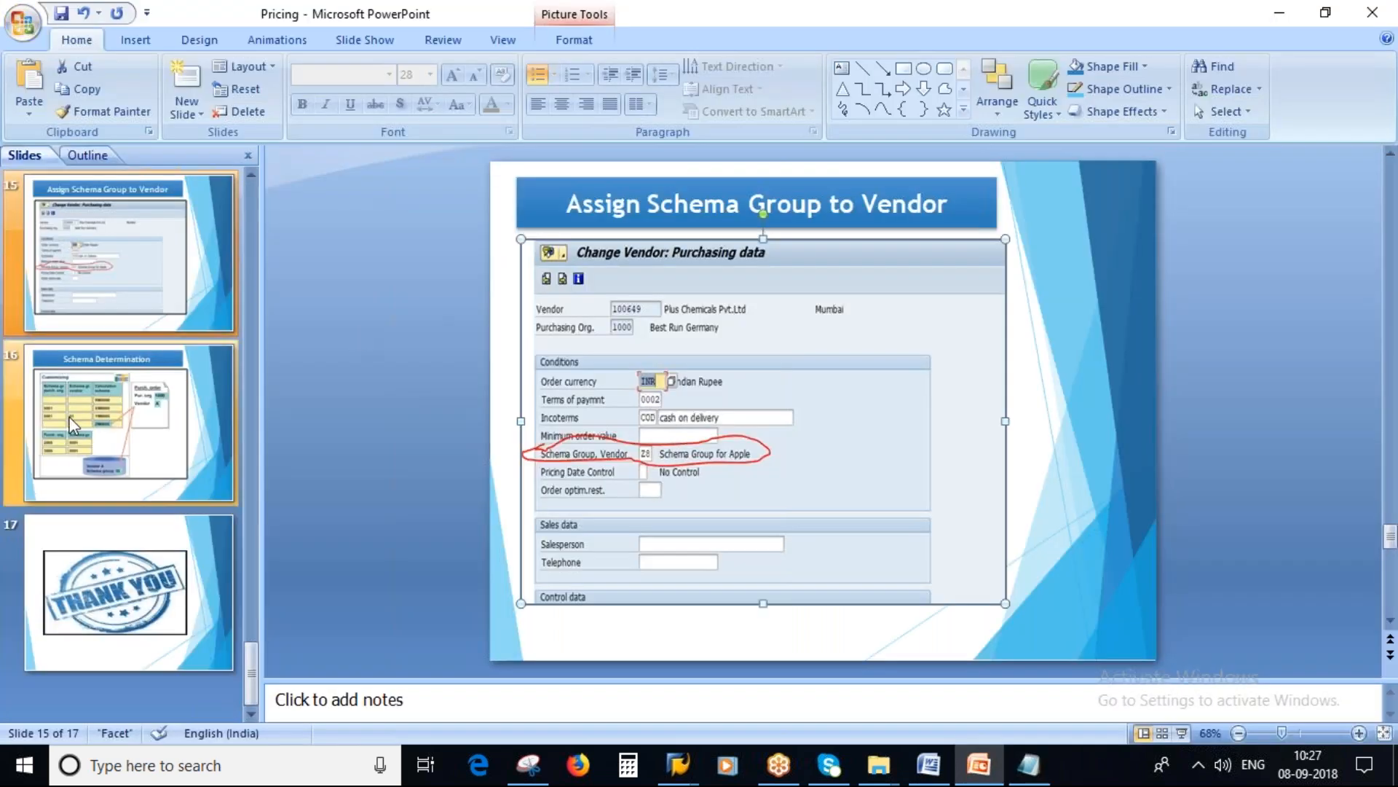
pyautogui.click(1182, 734)
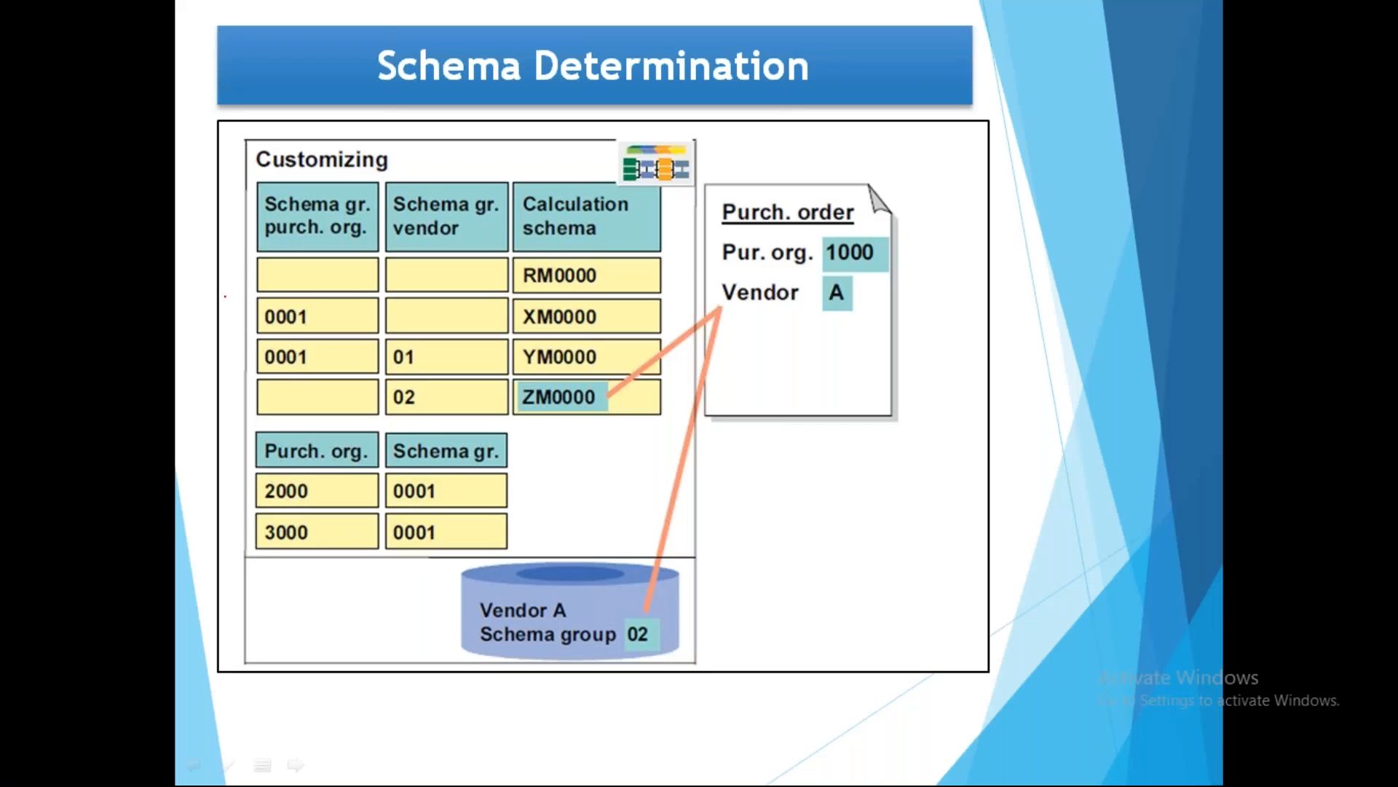
# Step: Mark up the slide in pen: circle the schema groups and ZM0000, tick purchasing organization and vendor, and link their schema groups to the order
pyautogui.moveTo(269, 333)
pyautogui.mouseDown()
pyautogui.moveTo(375, 346)
pyautogui.moveTo(304, 314)
pyautogui.mouseUp()
pyautogui.moveTo(421, 321); pyautogui.dragTo(453, 308)
pyautogui.moveTo(553, 374)
pyautogui.mouseDown()
pyautogui.moveTo(644, 379)
pyautogui.moveTo(510, 386)
pyautogui.moveTo(639, 397)
pyautogui.moveTo(582, 361)
pyautogui.mouseUp()
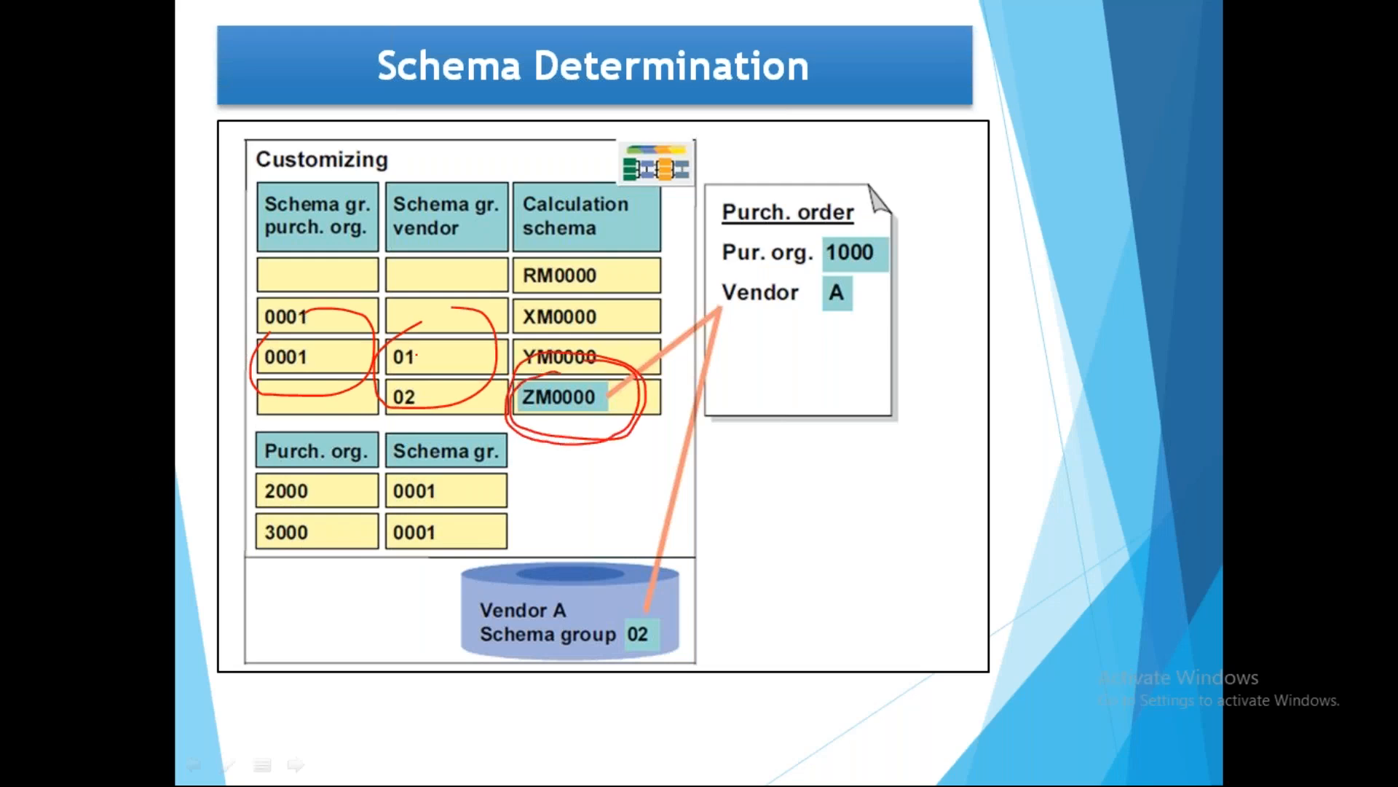
pyautogui.moveTo(858, 239); pyautogui.dragTo(875, 216)
pyautogui.moveTo(831, 316); pyautogui.dragTo(879, 271)
pyautogui.moveTo(833, 314); pyautogui.dragTo(893, 256)
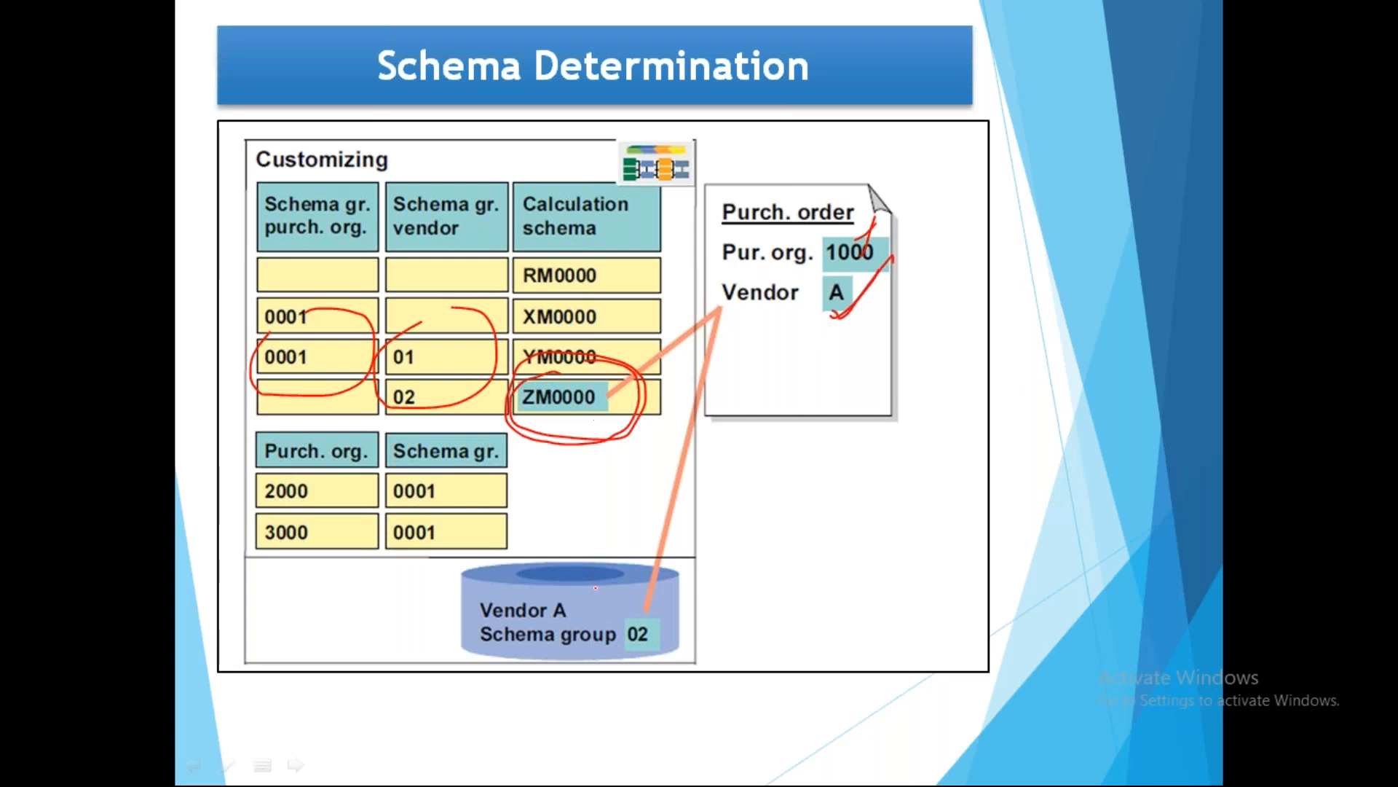
pyautogui.moveTo(596, 597); pyautogui.dragTo(779, 395)
pyautogui.moveTo(386, 486)
pyautogui.mouseDown()
pyautogui.moveTo(507, 451)
pyautogui.moveTo(799, 298)
pyautogui.mouseUp()
pyautogui.moveTo(793, 377); pyautogui.dragTo(813, 287)
# Step: End the slide show, switch to the SAP Change Vendor window, and enter company code 1000 and purchasing organization 2000
pyautogui.press('Right')
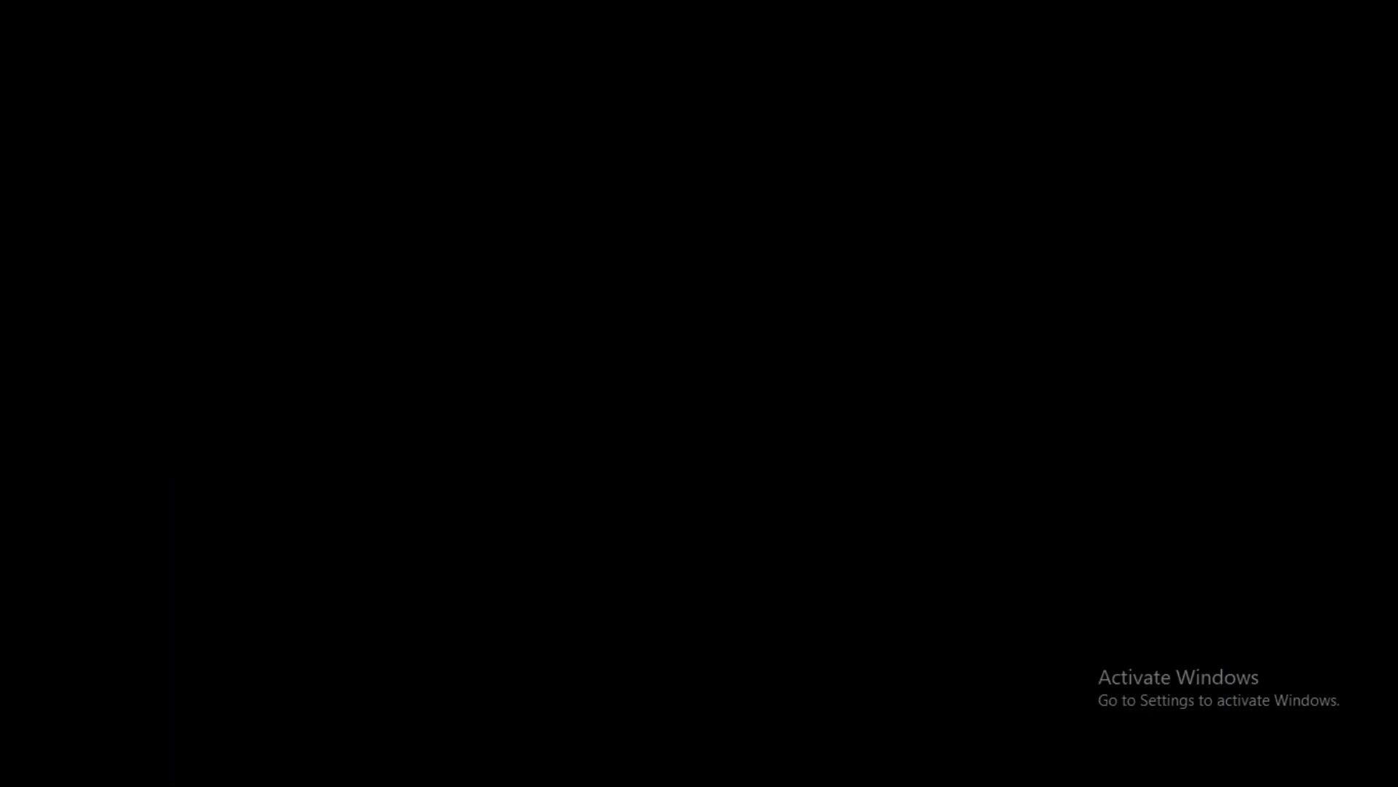
pyautogui.press('Escape')
pyautogui.moveTo(679, 765)
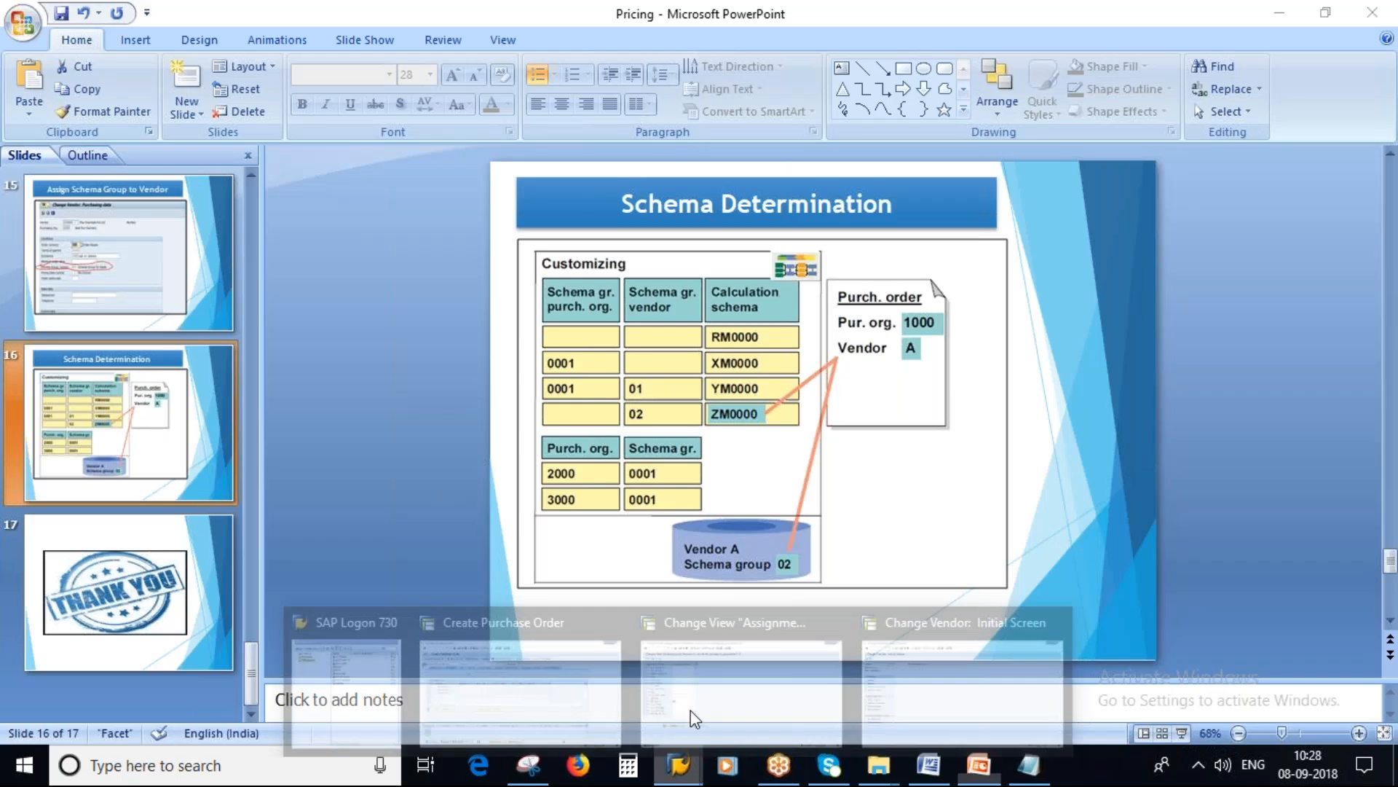
pyautogui.click(896, 643)
pyautogui.click(200, 188)
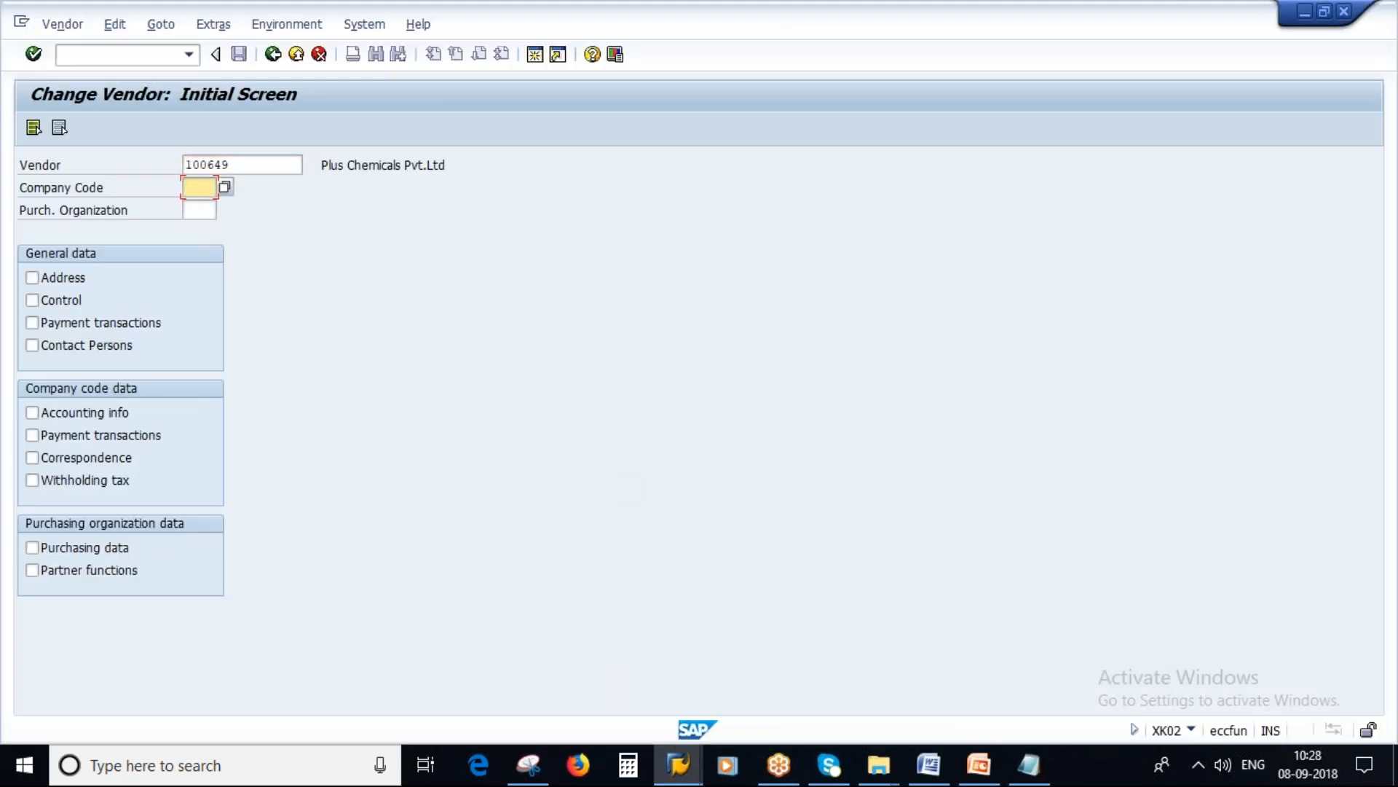
pyautogui.click(201, 211)
pyautogui.click(204, 212)
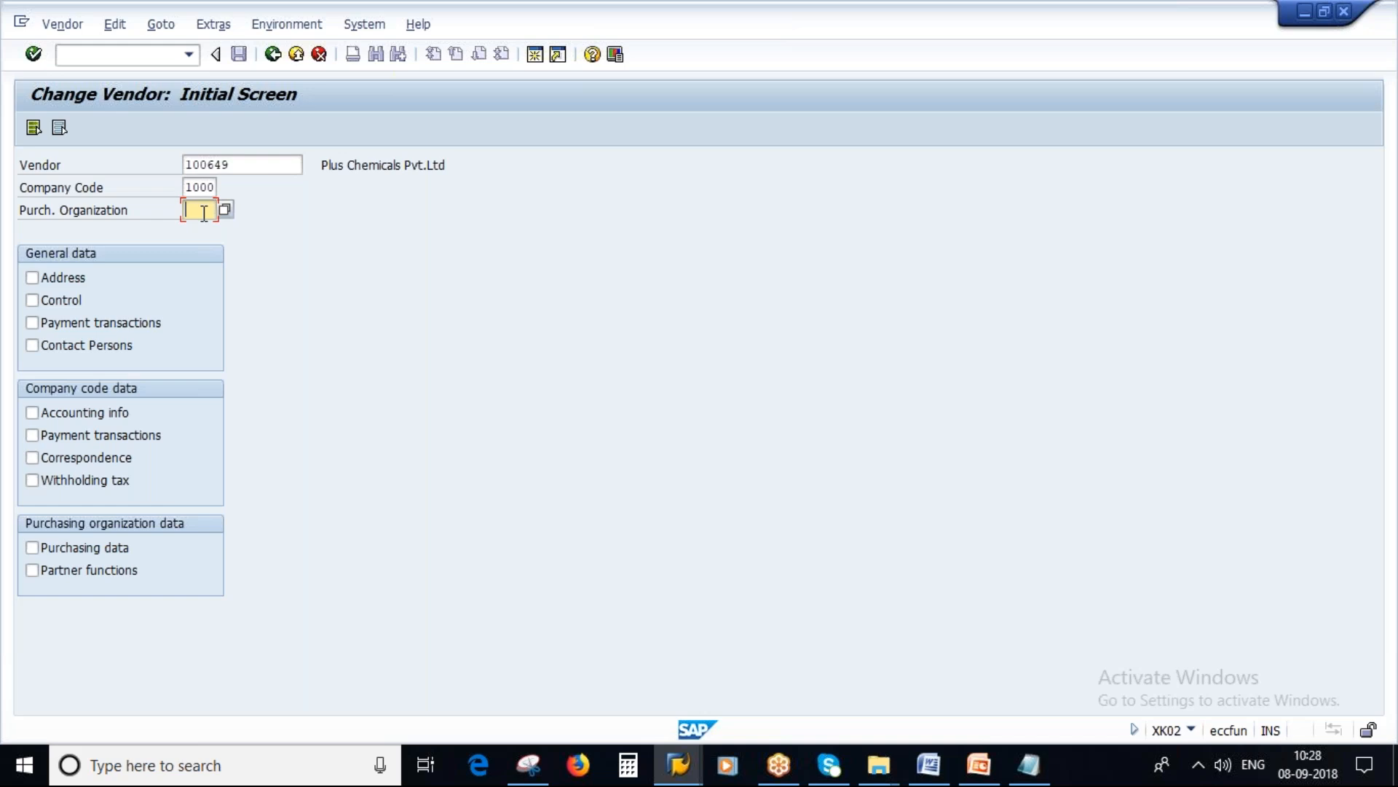
pyautogui.write('2000')
# Step: Clear the vendor, search for vendors in purchasing organization 2000 with no hit limit, and select Werk Hamburg (1000)
pyautogui.moveTo(243, 167); pyautogui.dragTo(113, 206)
pyautogui.press('BackSpace')
pyautogui.click(194, 214)
pyautogui.click(291, 164)
pyautogui.click(308, 164)
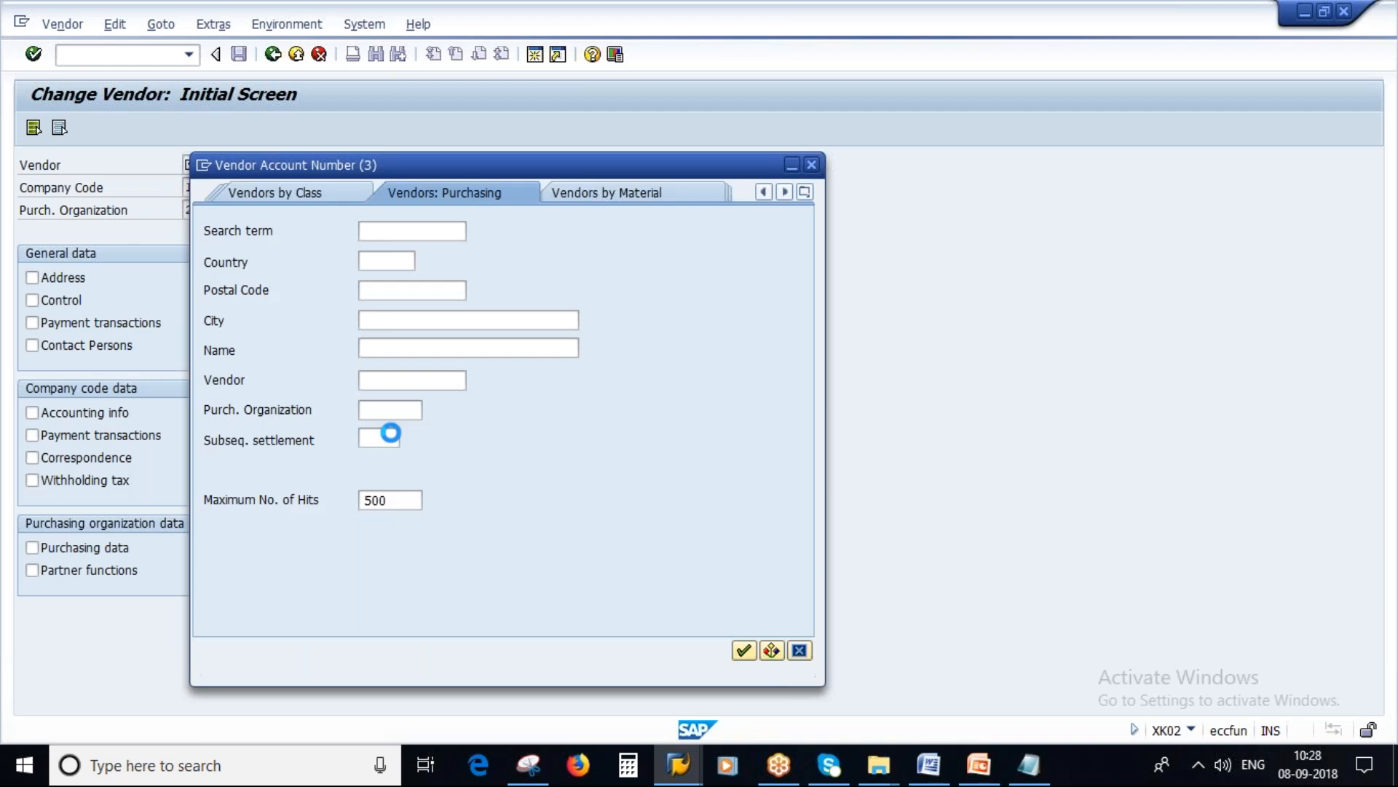
pyautogui.click(392, 413)
pyautogui.write('2000')
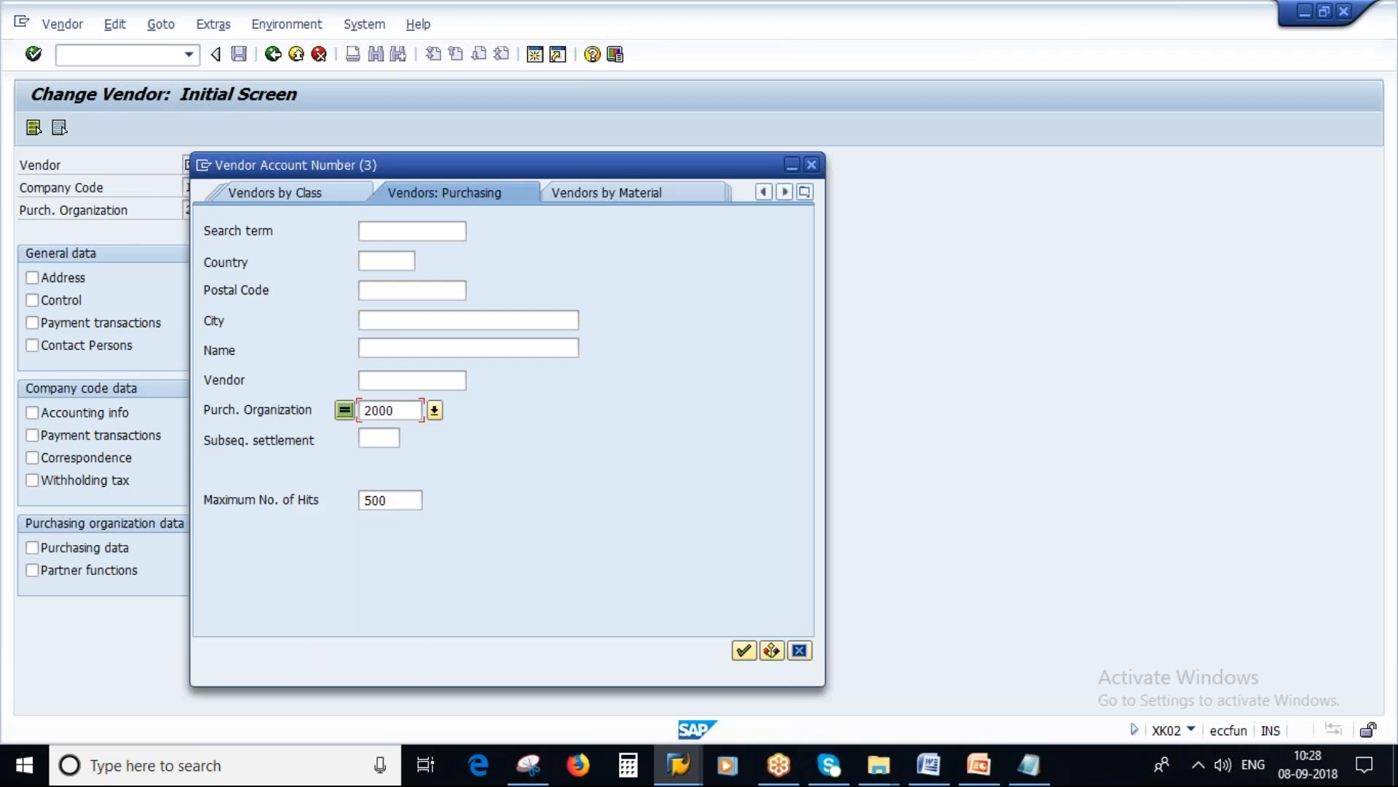
pyautogui.click(402, 507)
pyautogui.press('Delete')
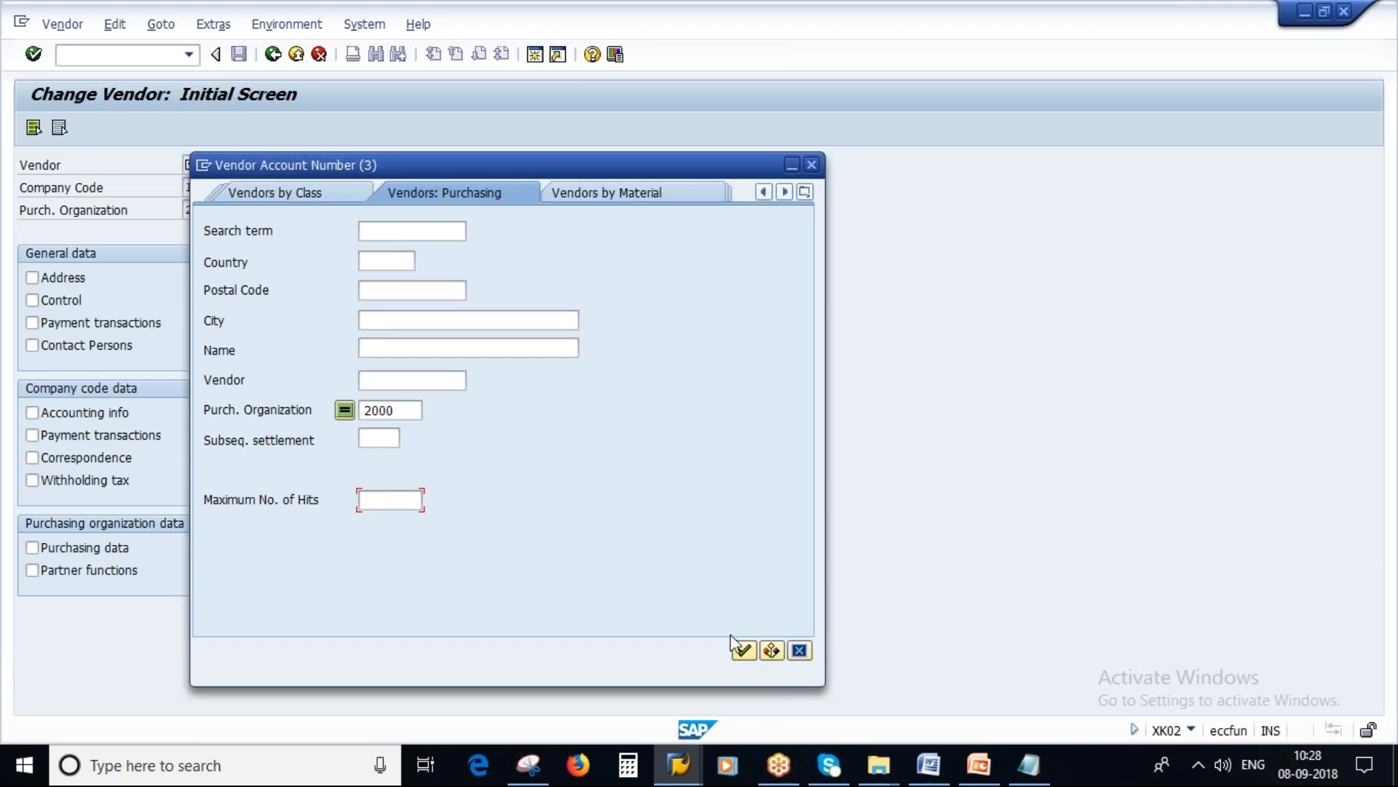
pyautogui.click(742, 649)
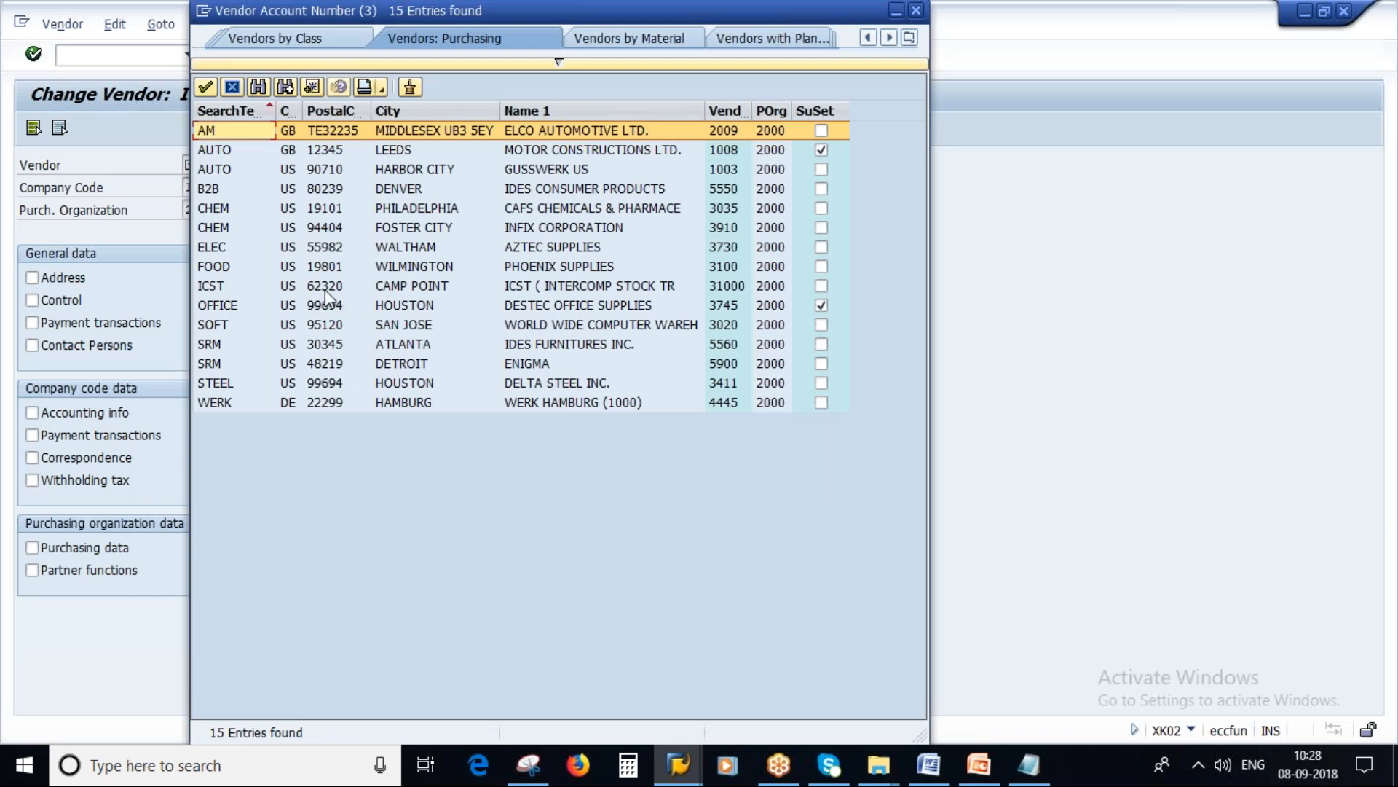
pyautogui.click(328, 403)
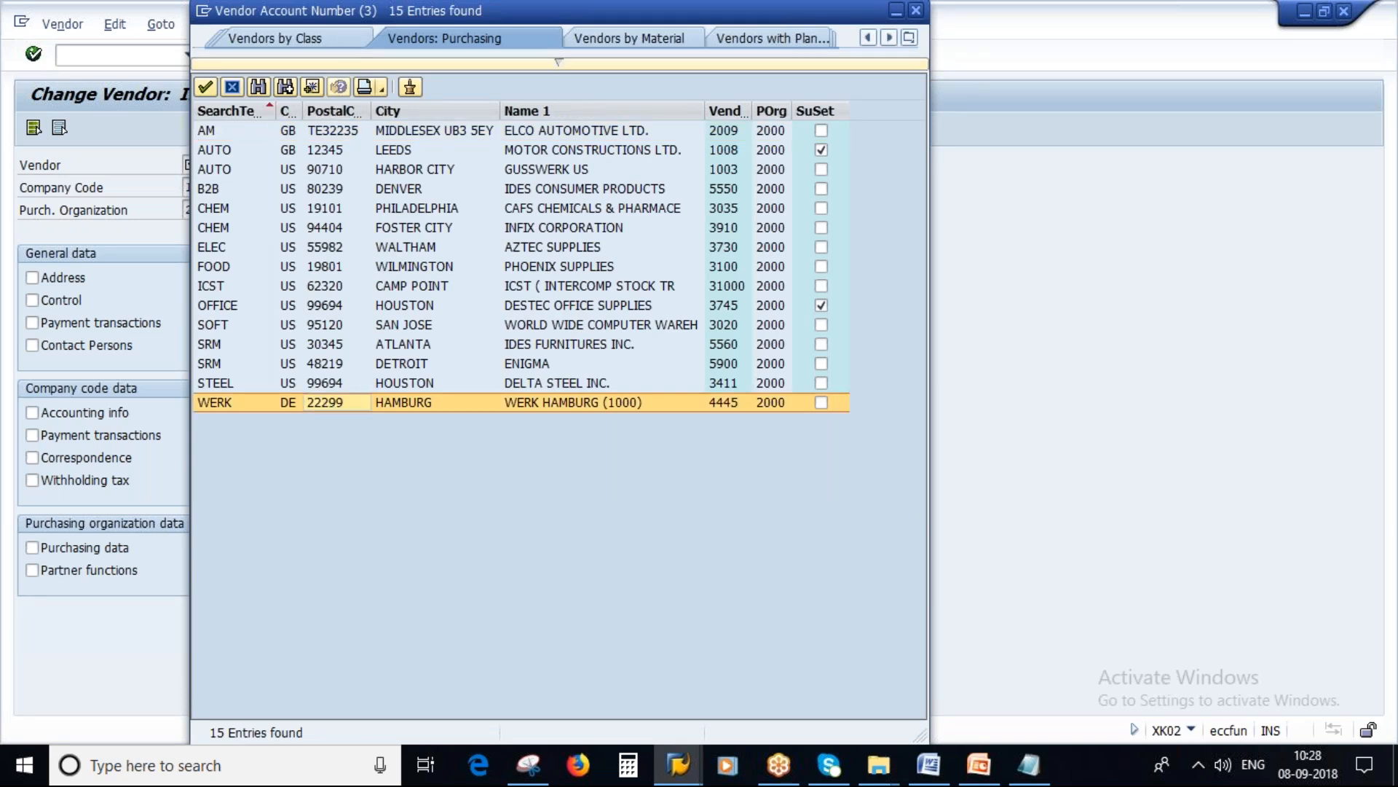
pyautogui.doubleClick(328, 403)
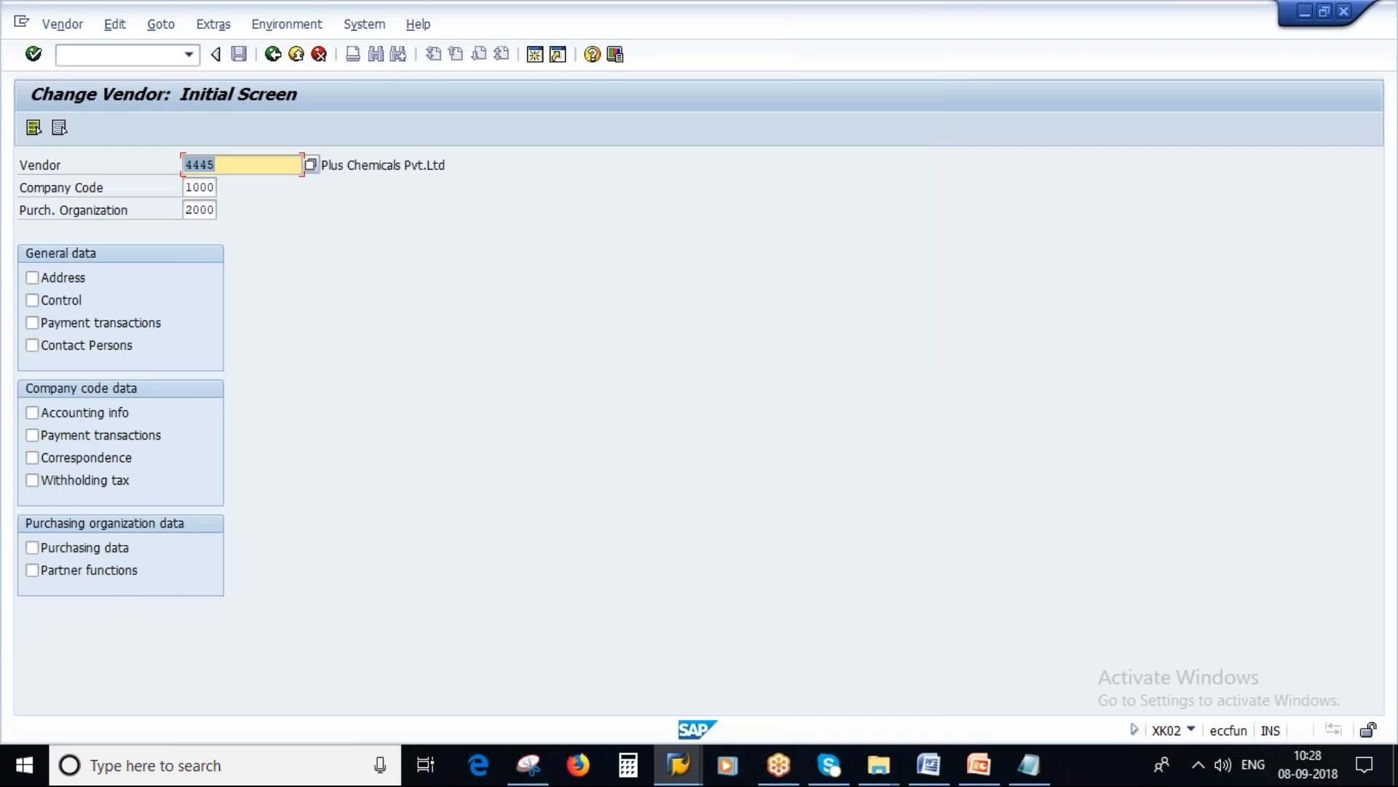
# Step: Repeat the vendor search for purchasing organization 2000 and select Werk Hamburg (1000) again
pyautogui.click(310, 165)
pyautogui.click(375, 409)
pyautogui.write('2000')
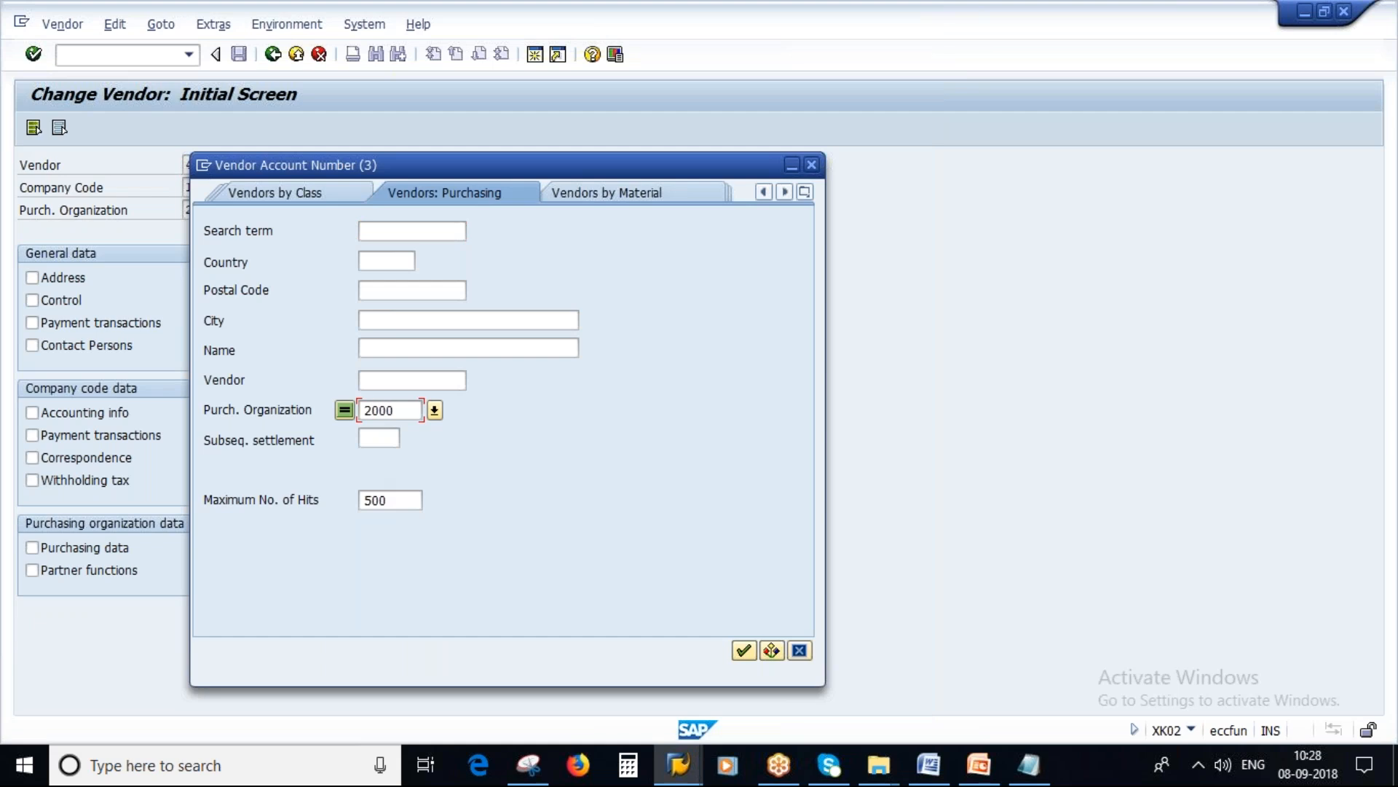
pyautogui.click(743, 649)
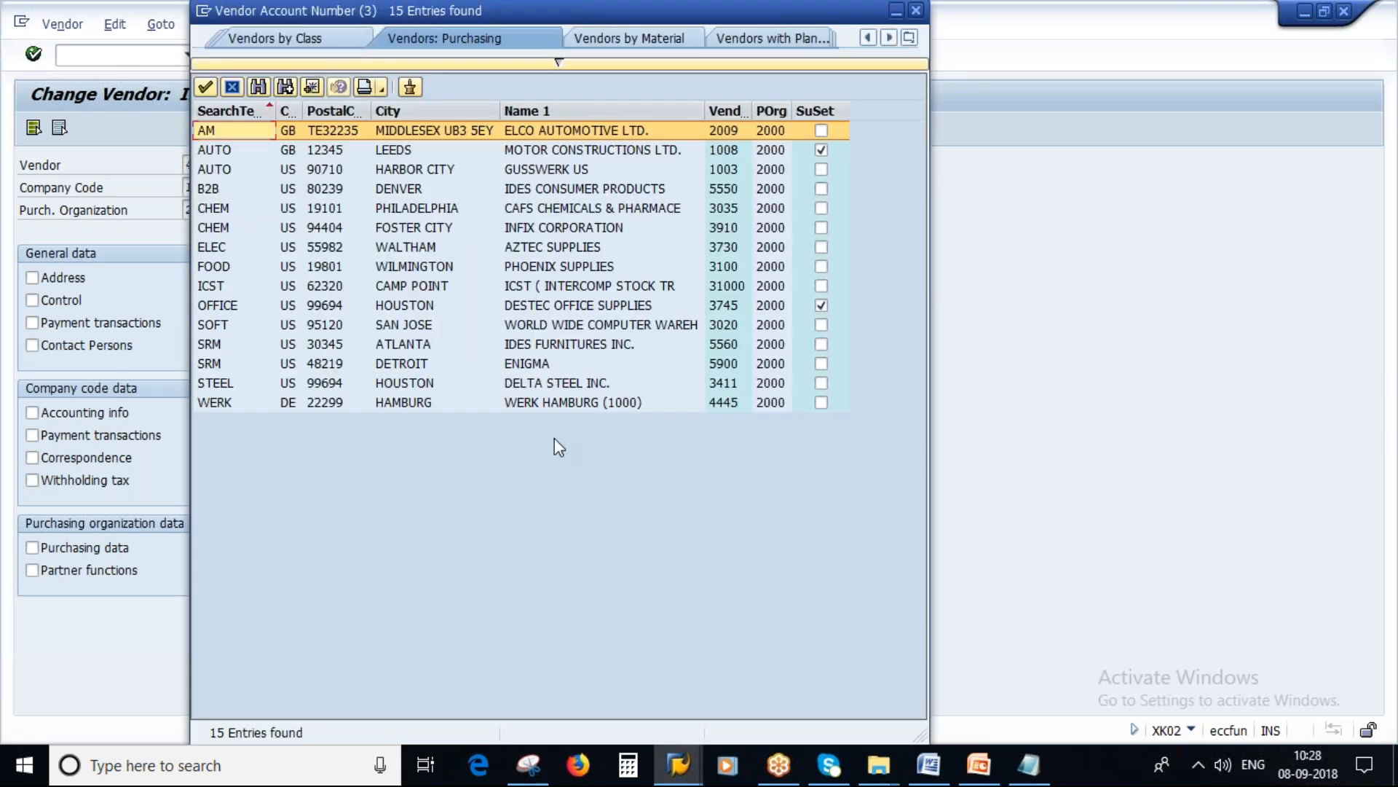
pyautogui.click(724, 403)
pyautogui.doubleClick(724, 405)
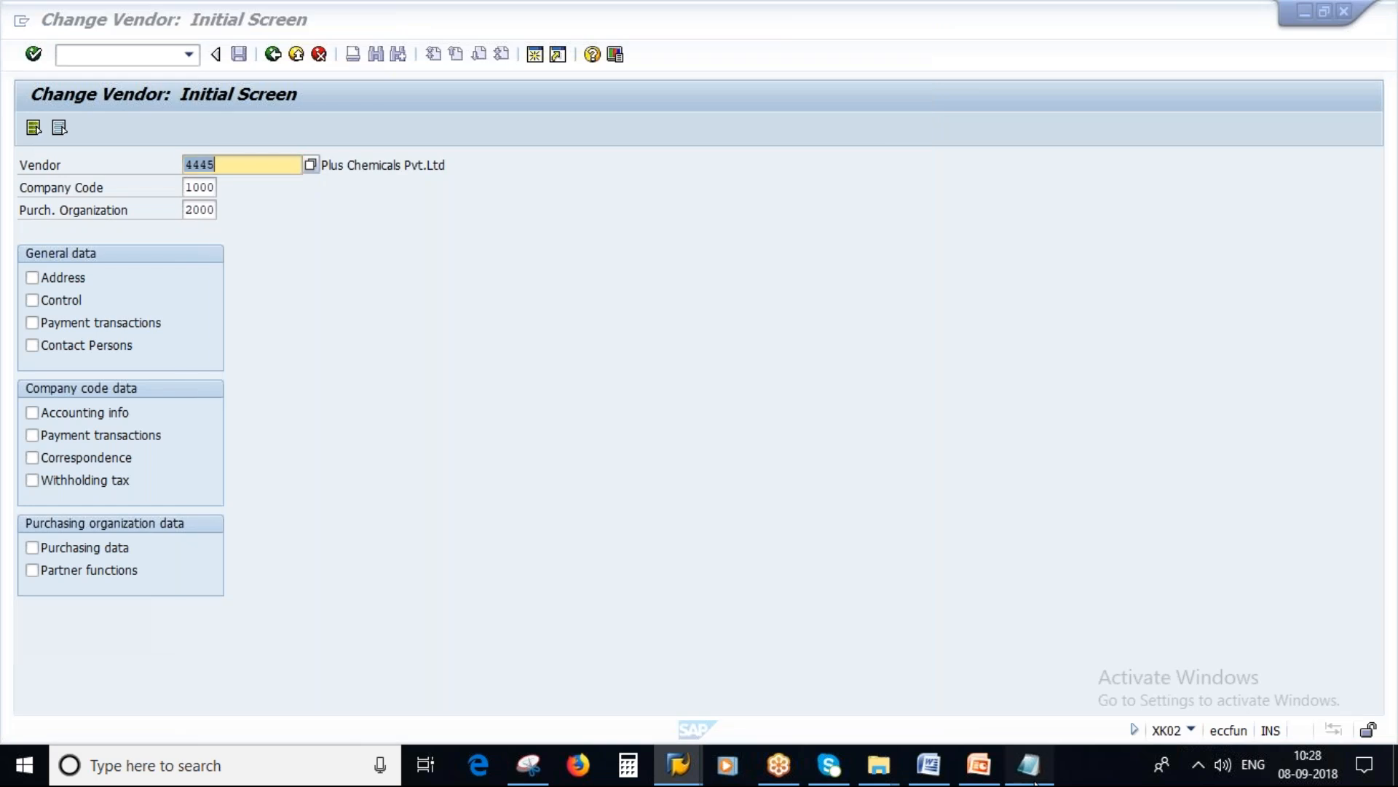
# Step: Switch to the Notepad notes and replace the vendor number on the Z9 line with the selected vendor's number
pyautogui.hotkey('alt', 'Tab')
pyautogui.doubleClick(236, 534)
pyautogui.write('4445 - Z9')
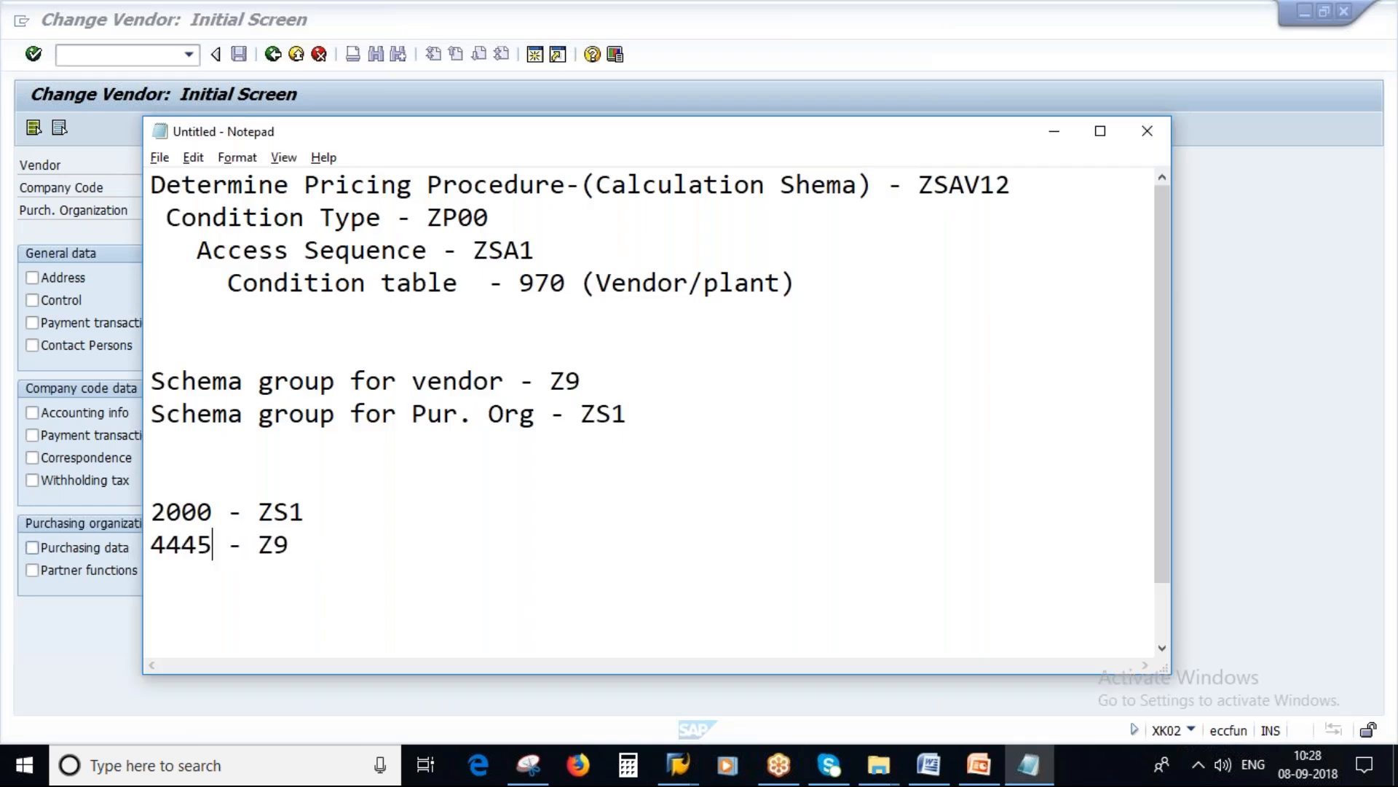
# Step: Open the vendor's purchasing data in SAP and set its vendor schema group to Z9 (savan_new)
pyautogui.click(130, 547)
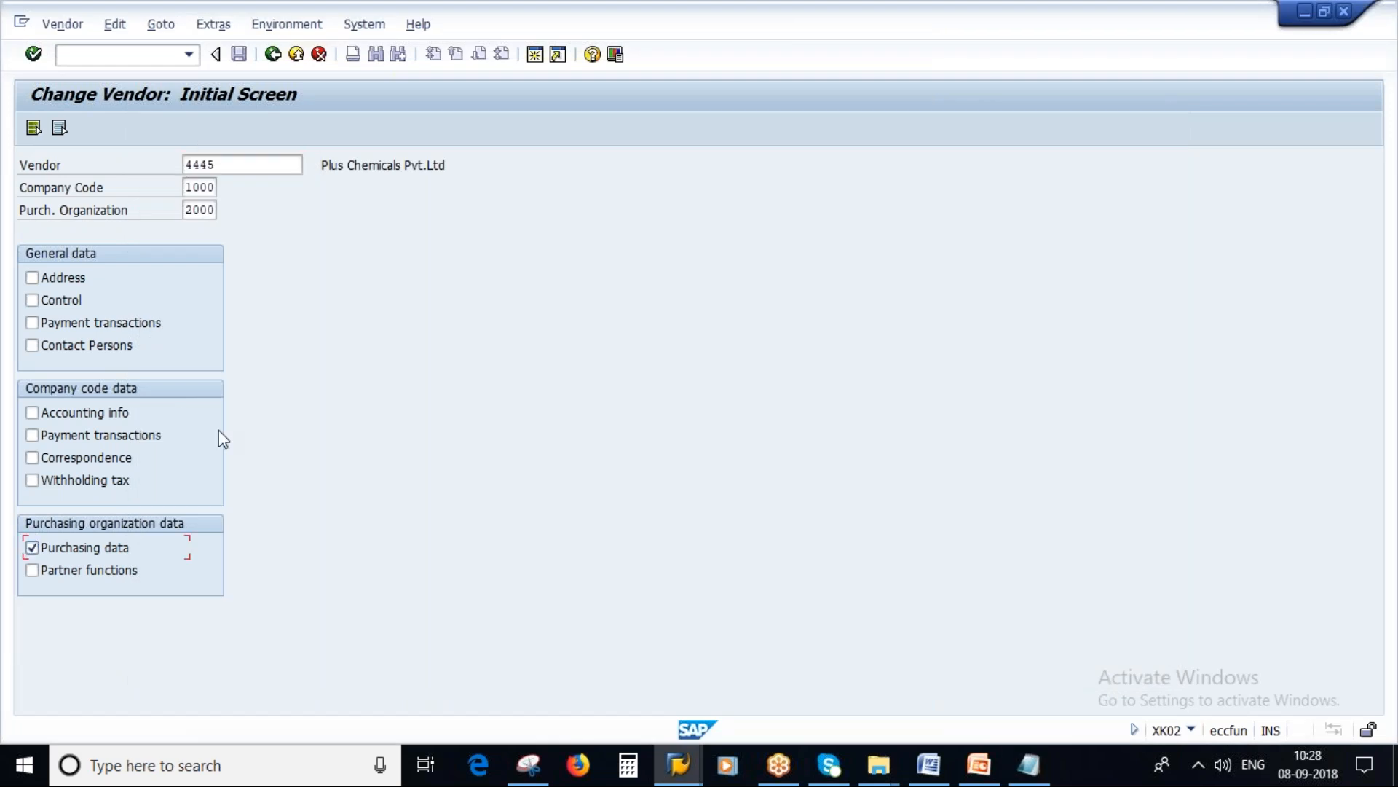
pyautogui.press('Return')
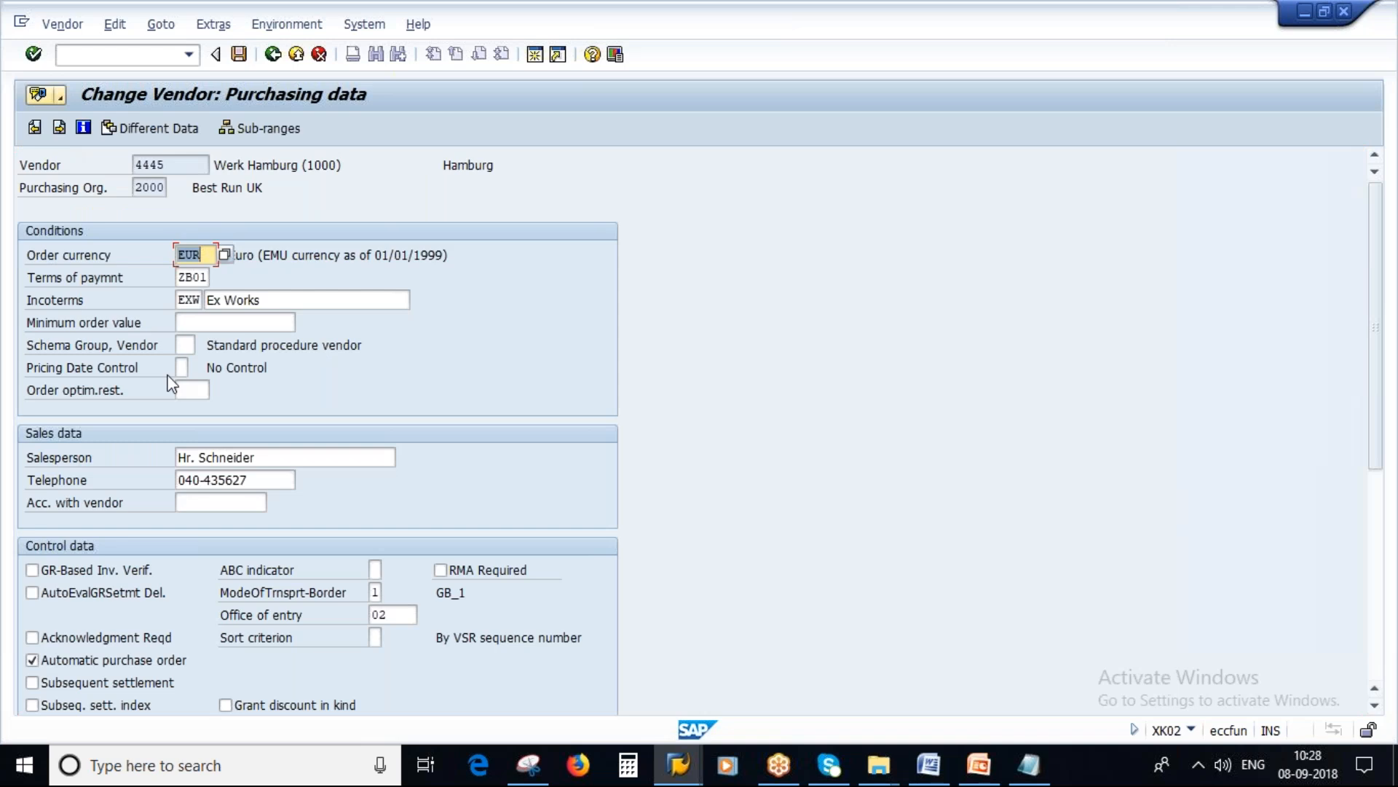
pyautogui.click(184, 347)
pyautogui.click(203, 344)
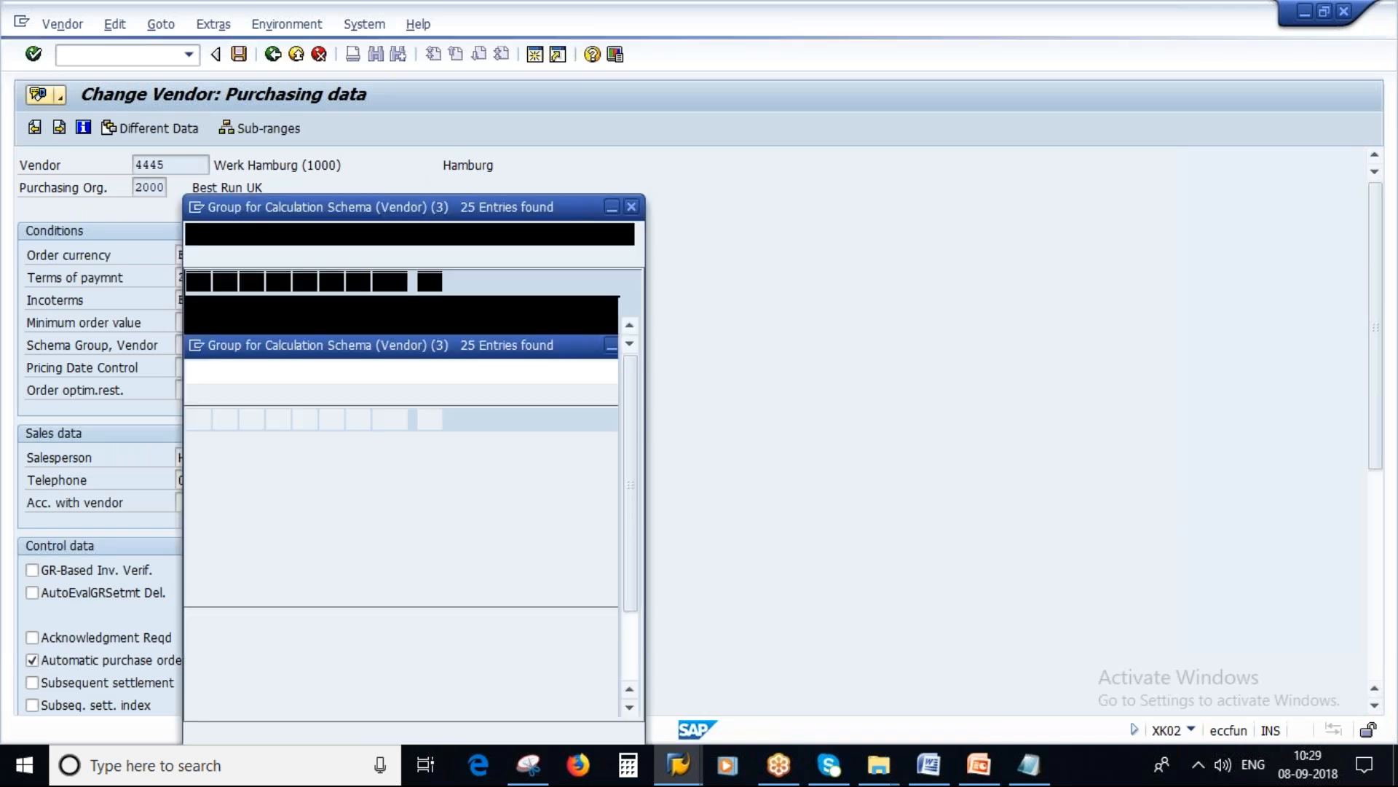
pyautogui.scroll(-2, 291, 554)
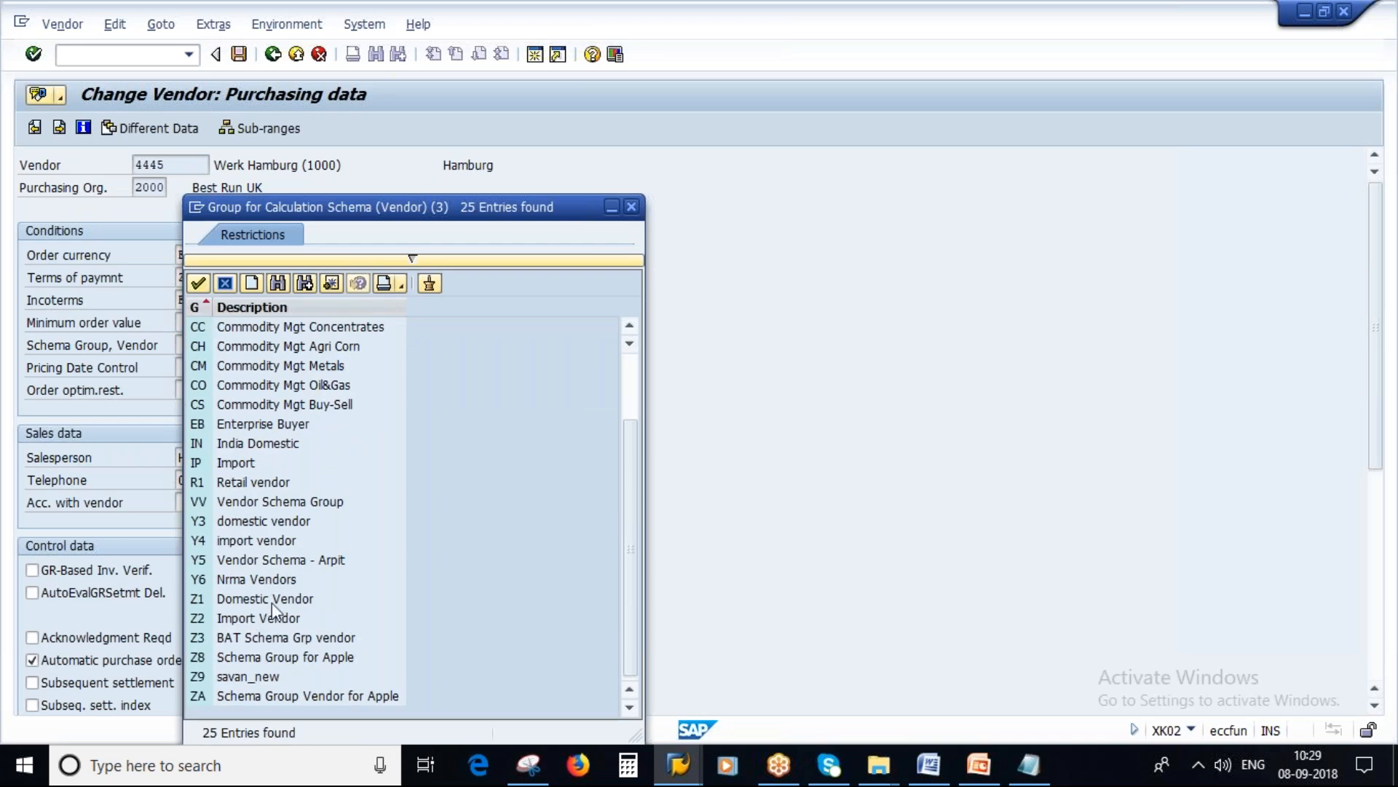
pyautogui.doubleClick(244, 677)
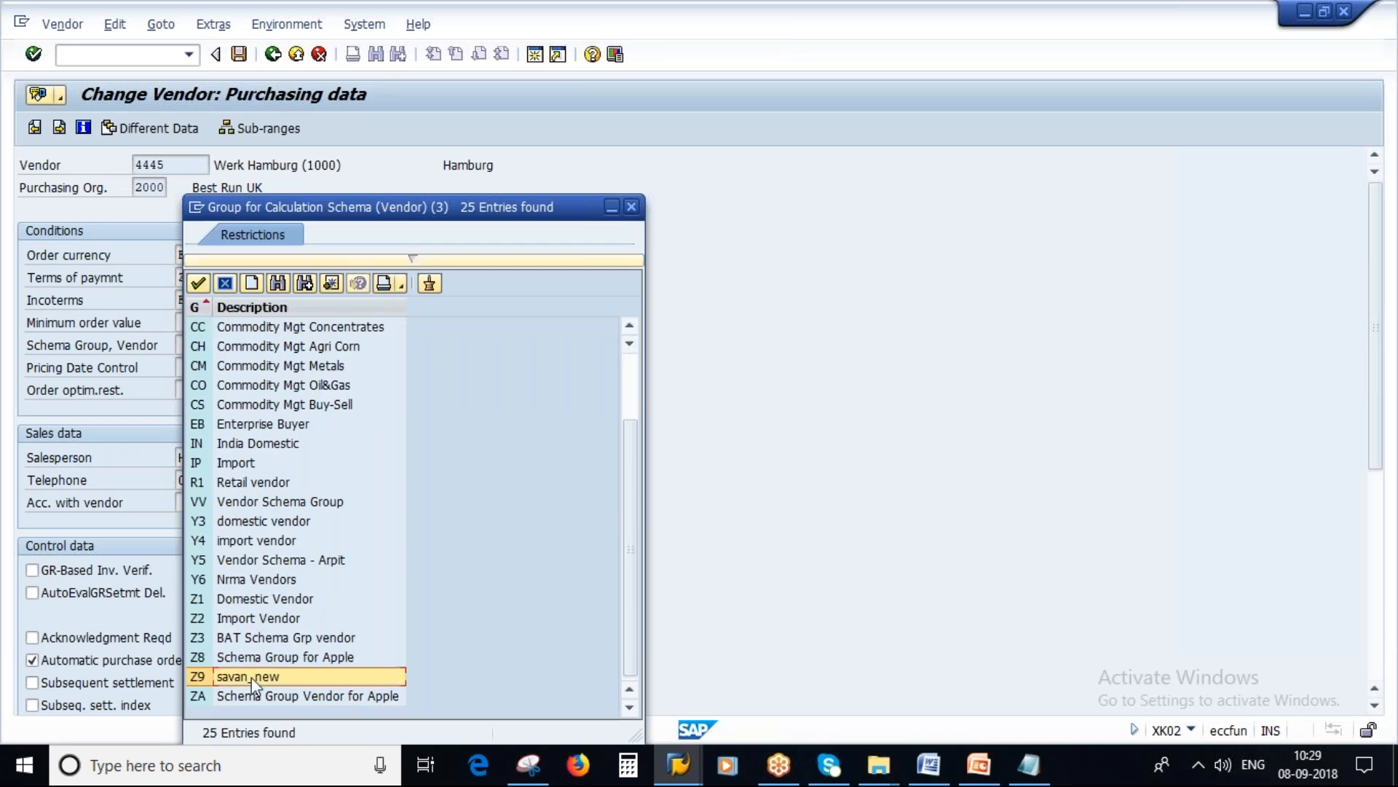
# Step: Clear the Office of entry value in the vendor's control data and save the vendor changes
pyautogui.press('Return')
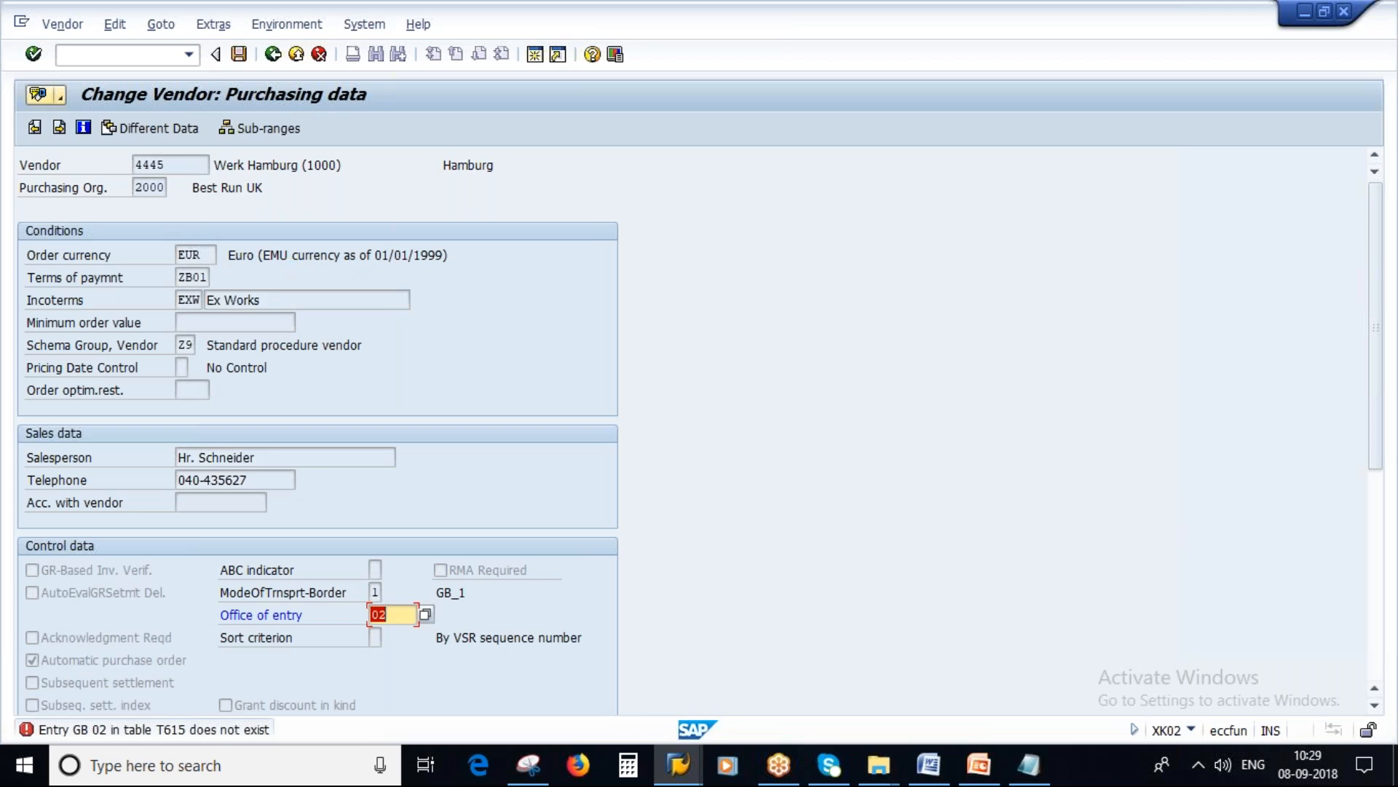
pyautogui.press('Return')
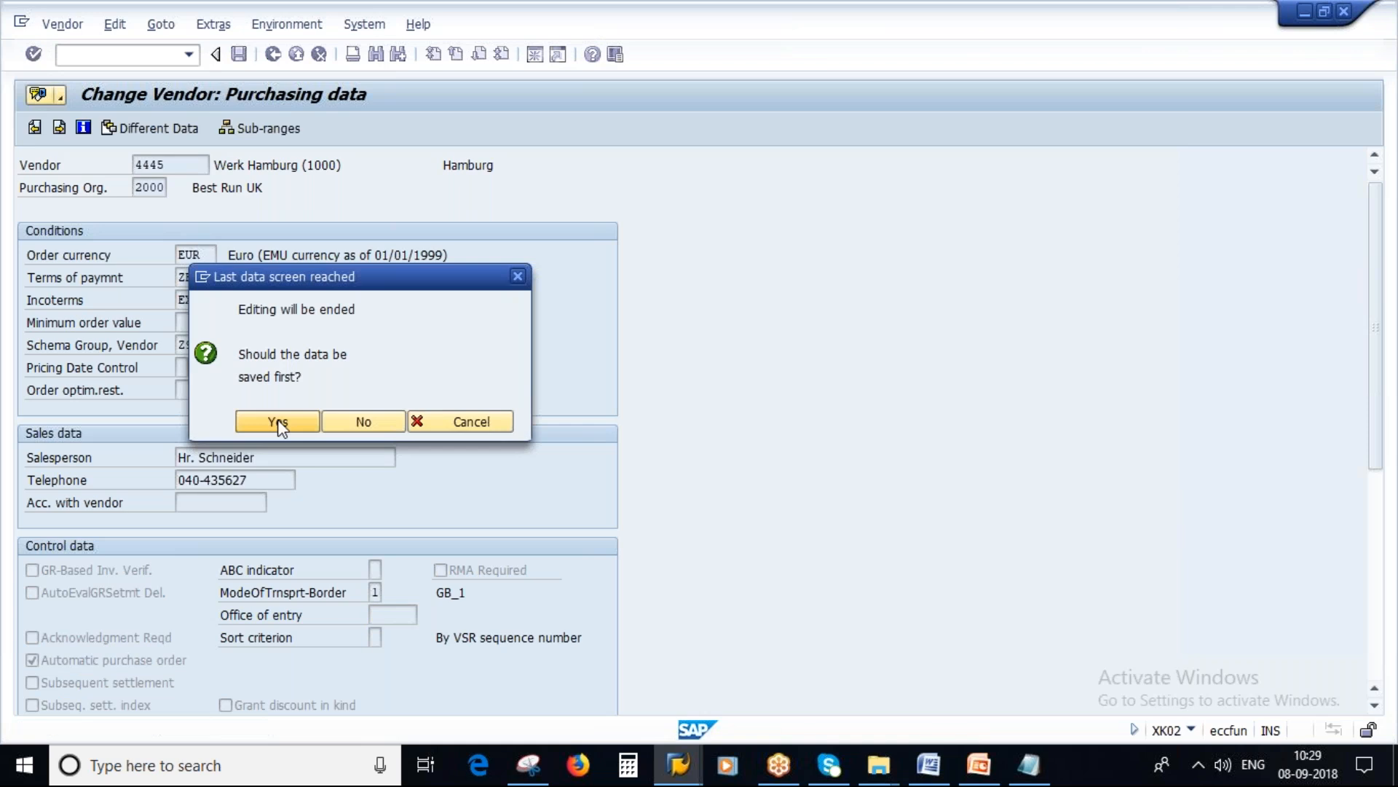
pyautogui.click(278, 422)
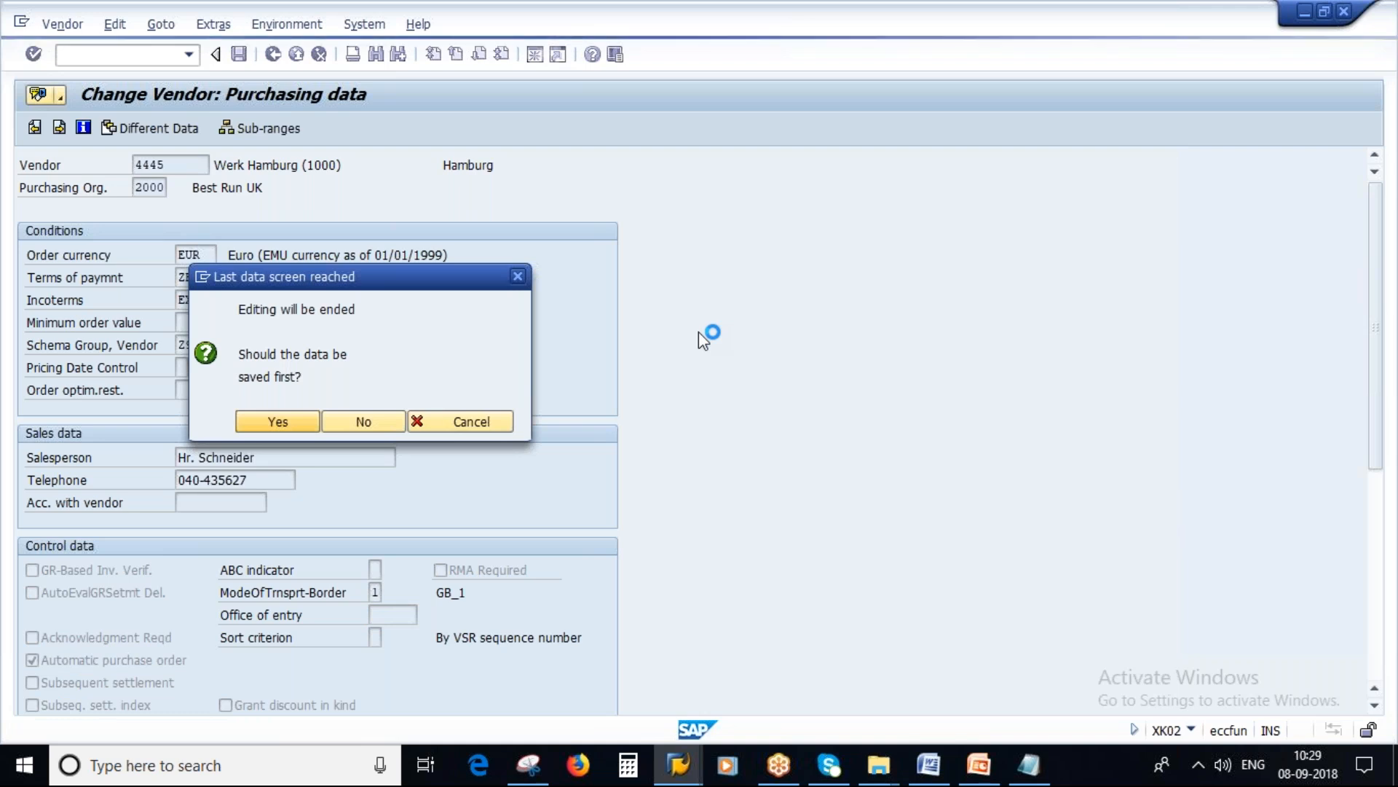
# Step: Return to the SAP customizing tree and open Determine Calculation Schema for Standard Purchase Orders under Define Schema Determination
pyautogui.click(979, 764)
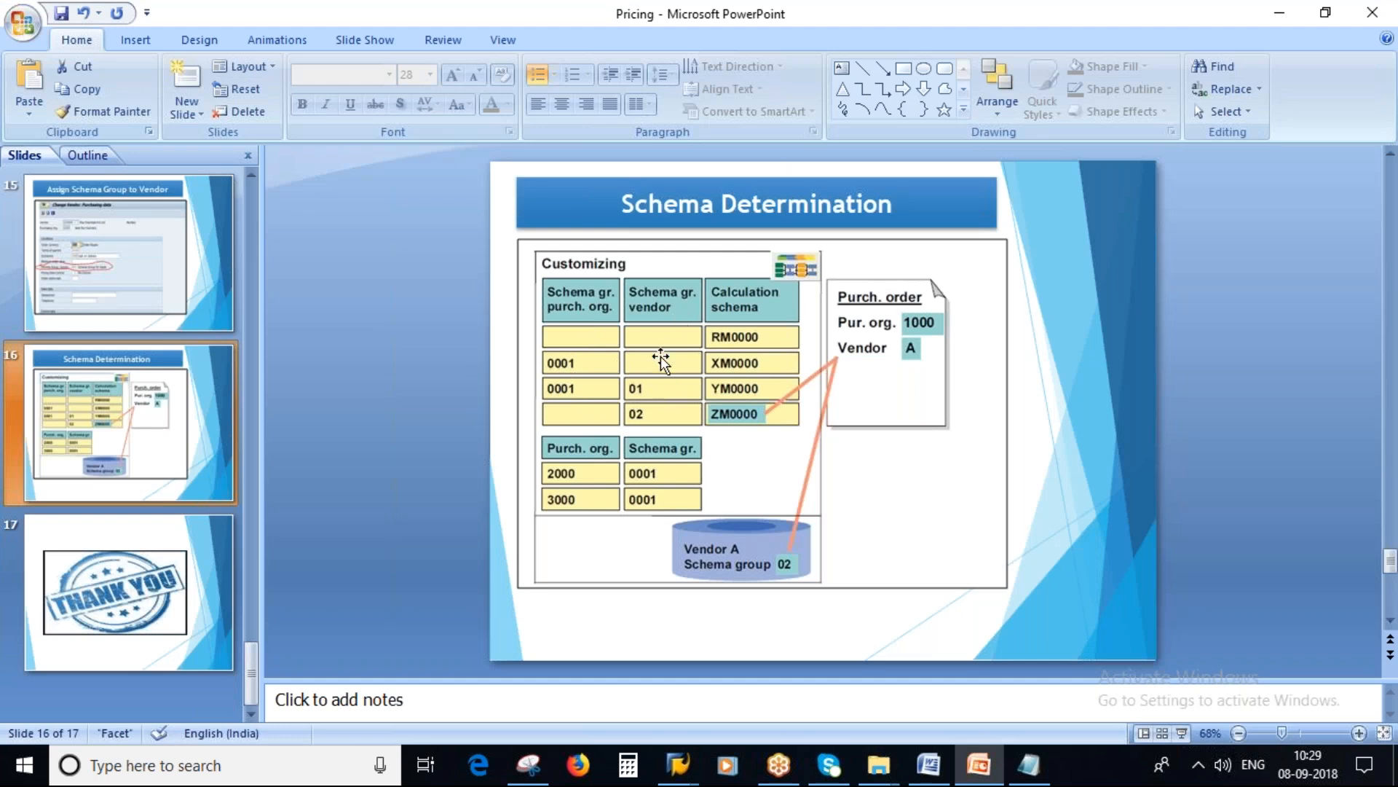
pyautogui.click(665, 769)
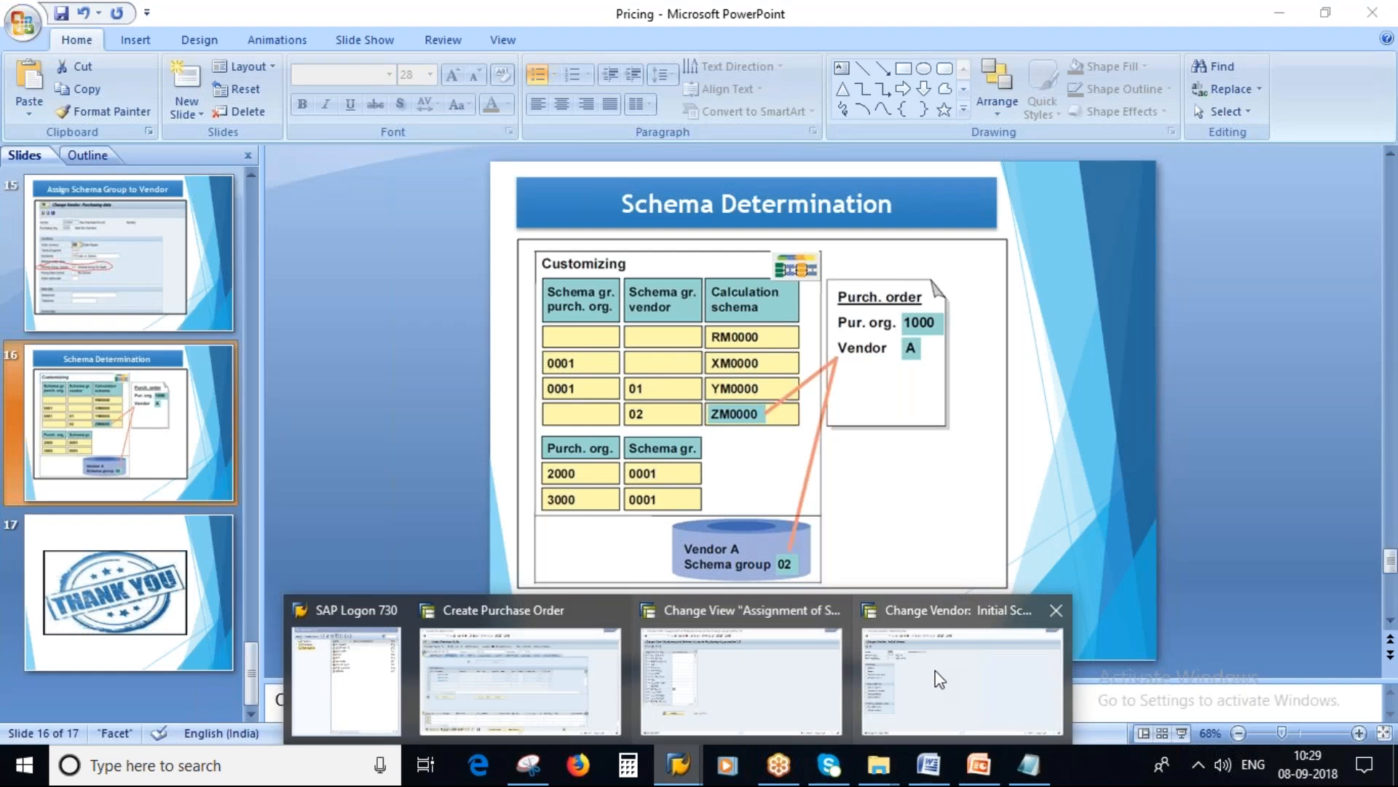
pyautogui.click(749, 681)
pyautogui.click(274, 57)
pyautogui.click(621, 661)
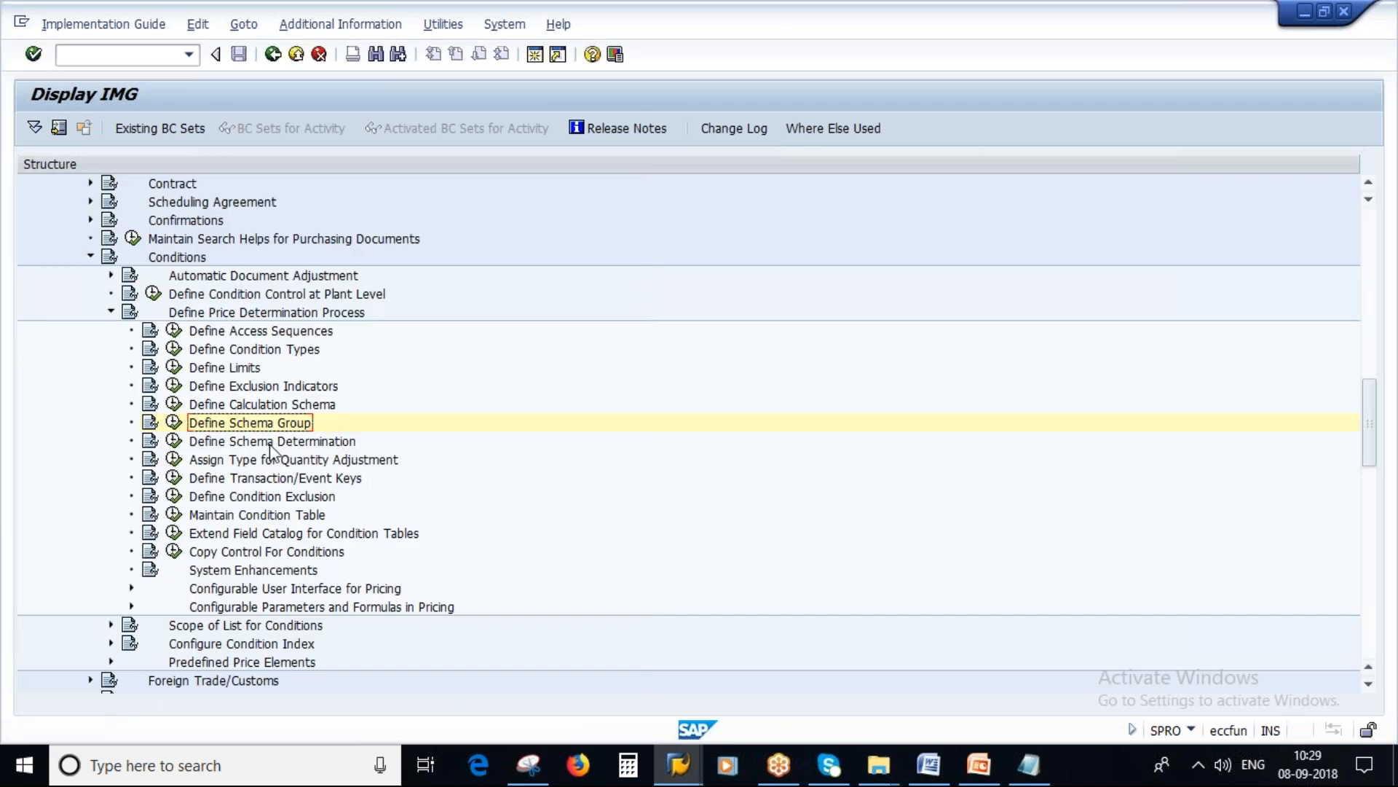
pyautogui.click(173, 422)
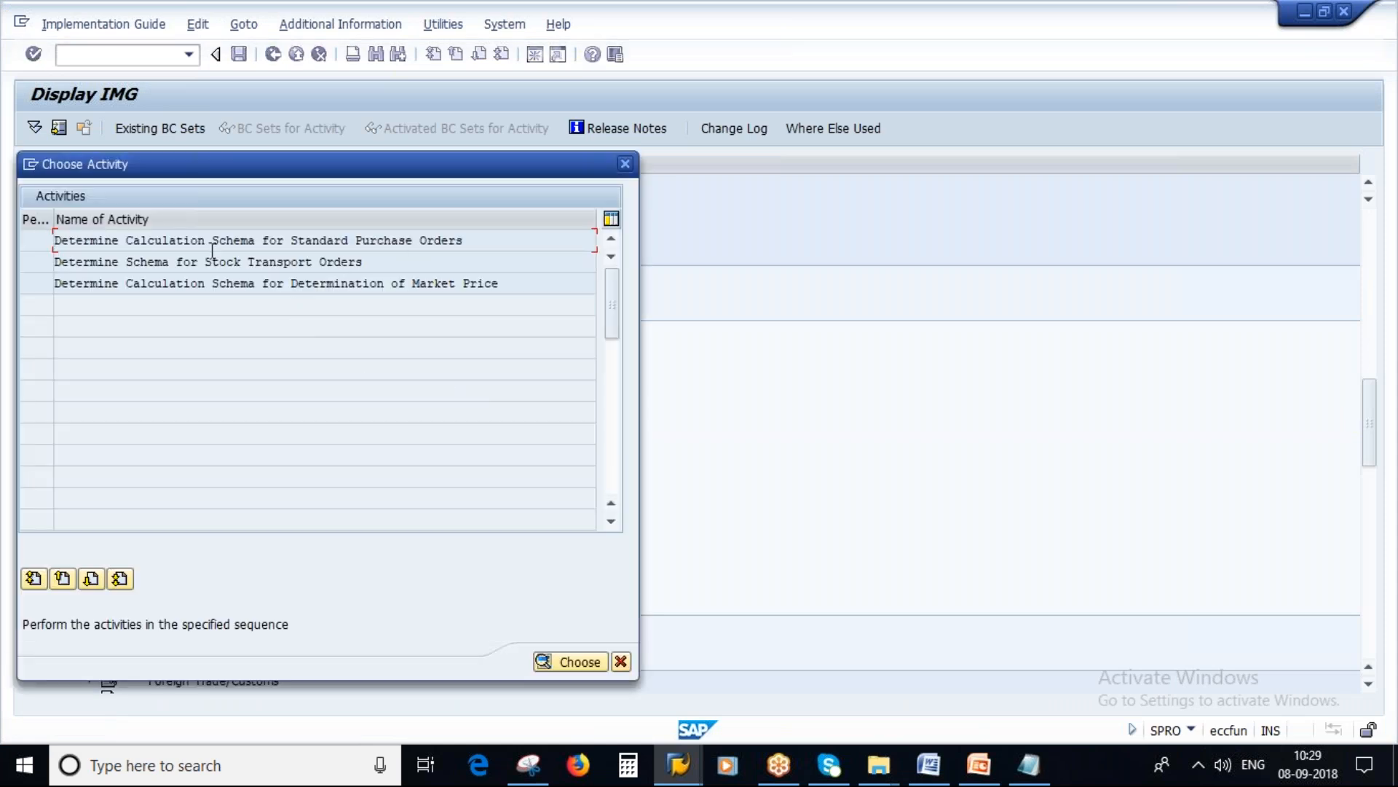
pyautogui.moveTo(478, 240); pyautogui.dragTo(29, 239)
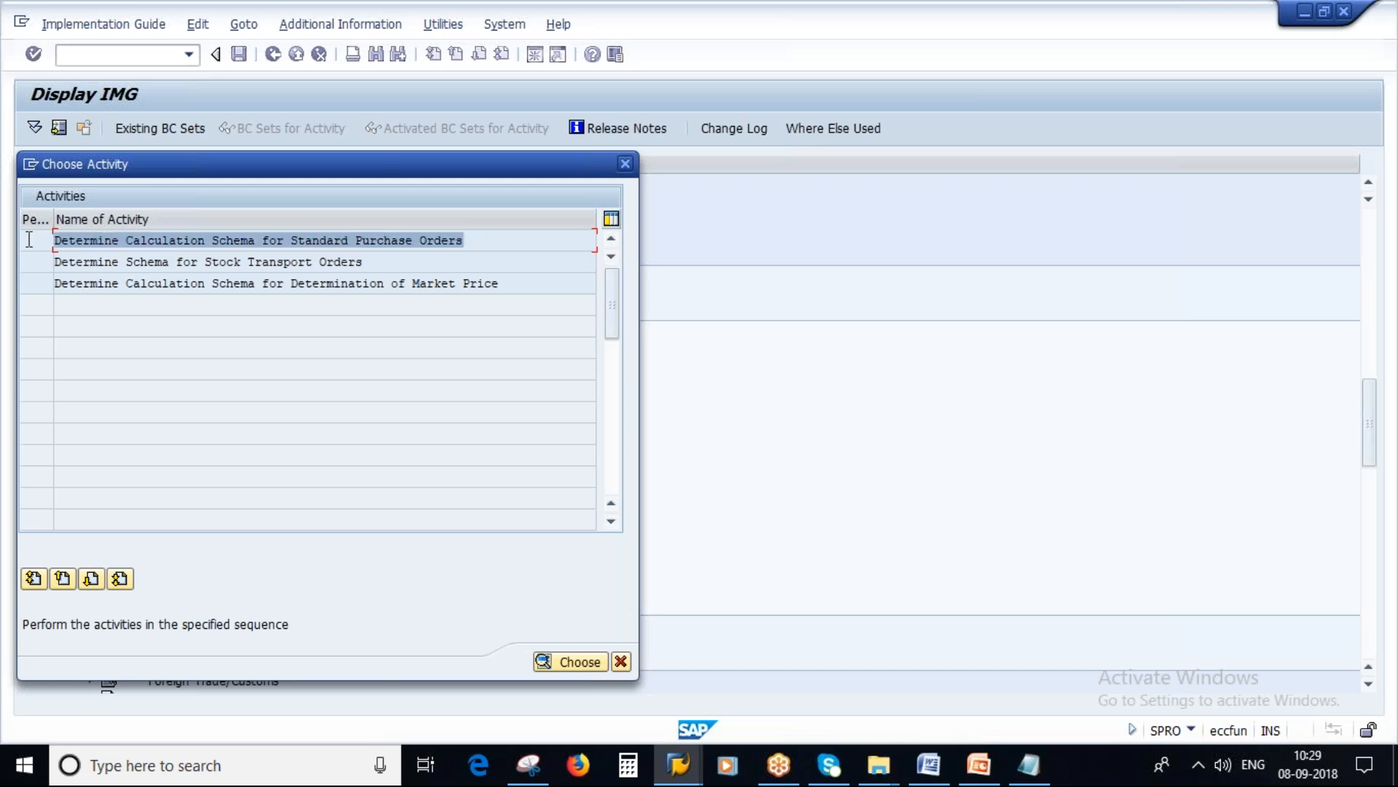
pyautogui.doubleClick(255, 239)
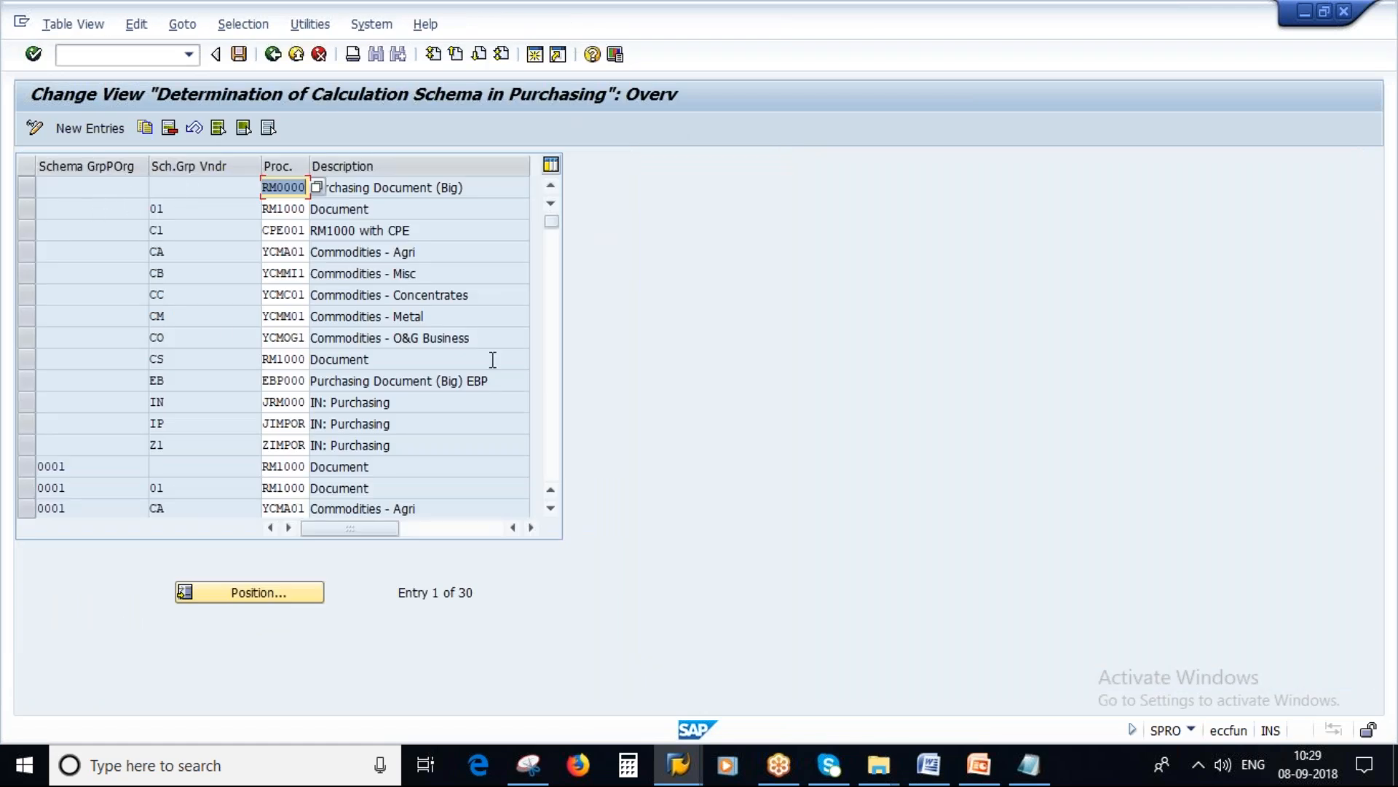
# Step: Review the vendor schema group, purchasing organization schema group and calculation schema in the Notepad notes
pyautogui.click(1034, 764)
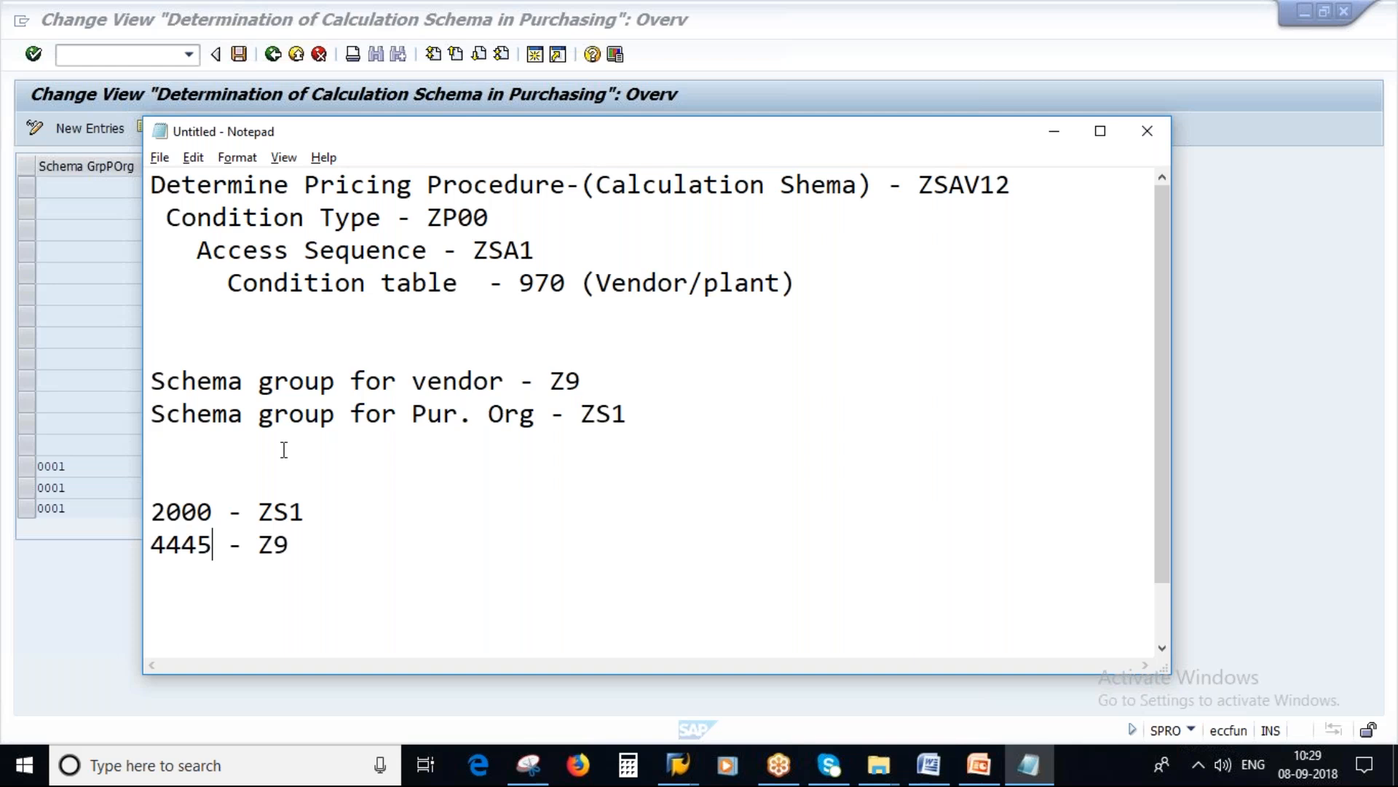
pyautogui.moveTo(552, 381); pyautogui.dragTo(610, 384)
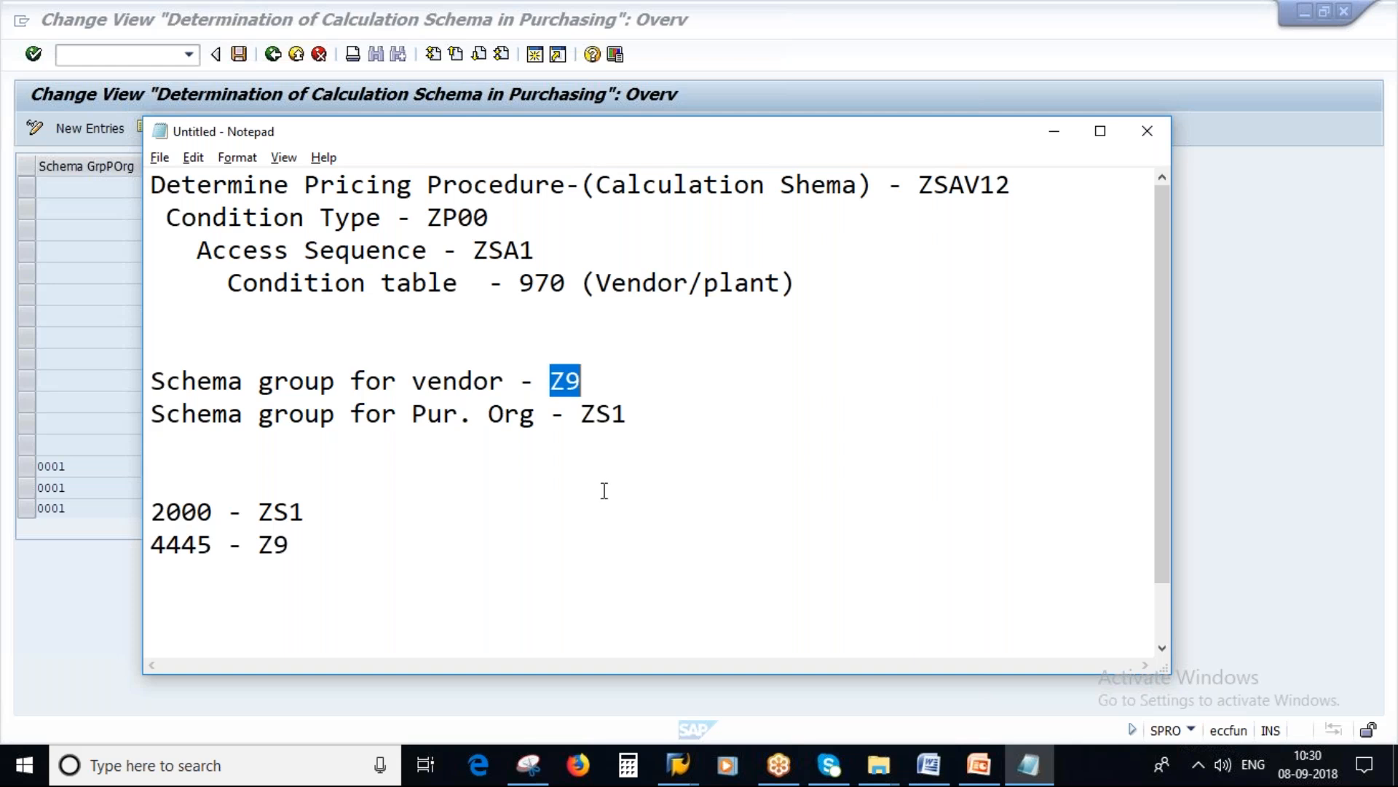
pyautogui.doubleClick(586, 415)
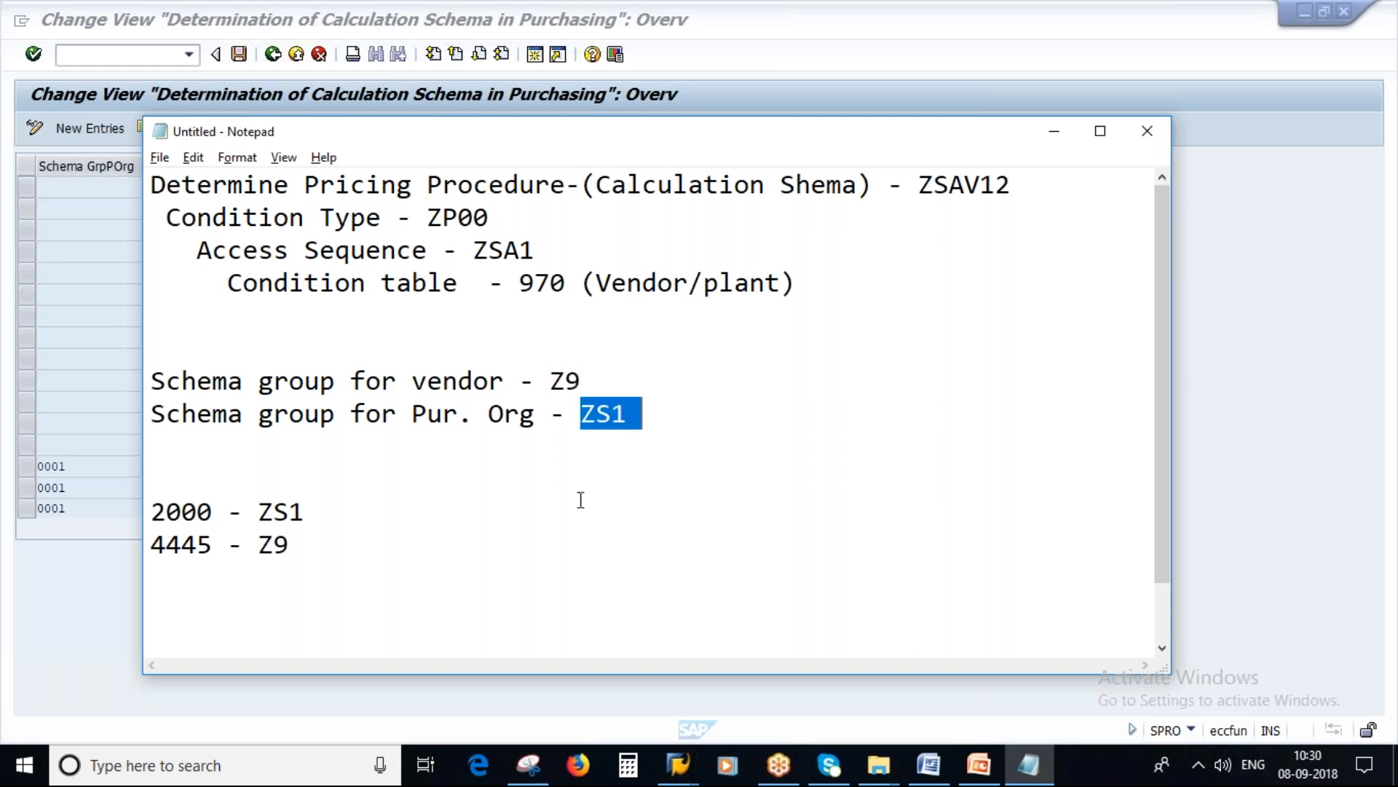
pyautogui.moveTo(552, 381); pyautogui.dragTo(616, 412)
pyautogui.moveTo(919, 186); pyautogui.dragTo(1019, 187)
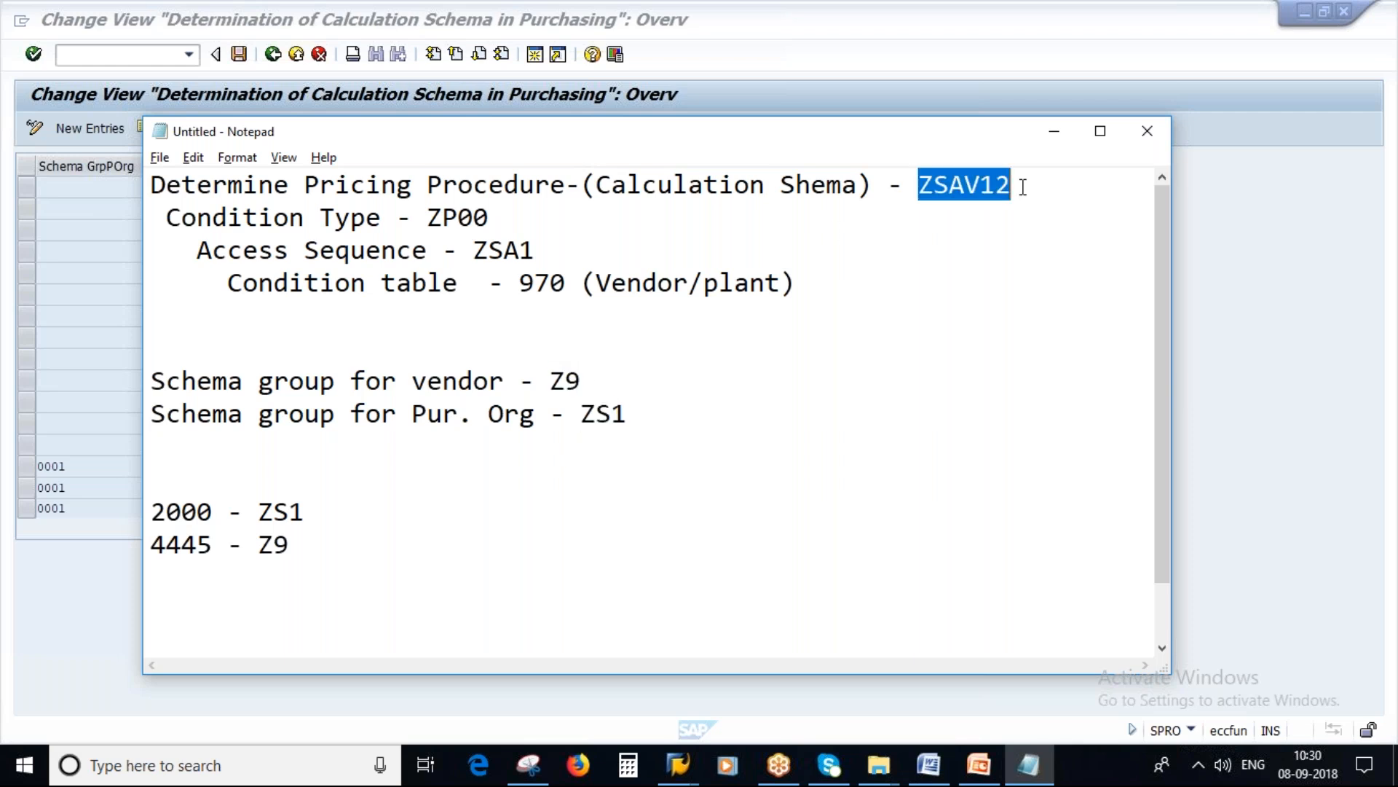
# Step: Add a new calculation schema determination entry with purchasing organization schema group ZS1 and vendor schema group Z9
pyautogui.hotkey('alt', 'Tab')
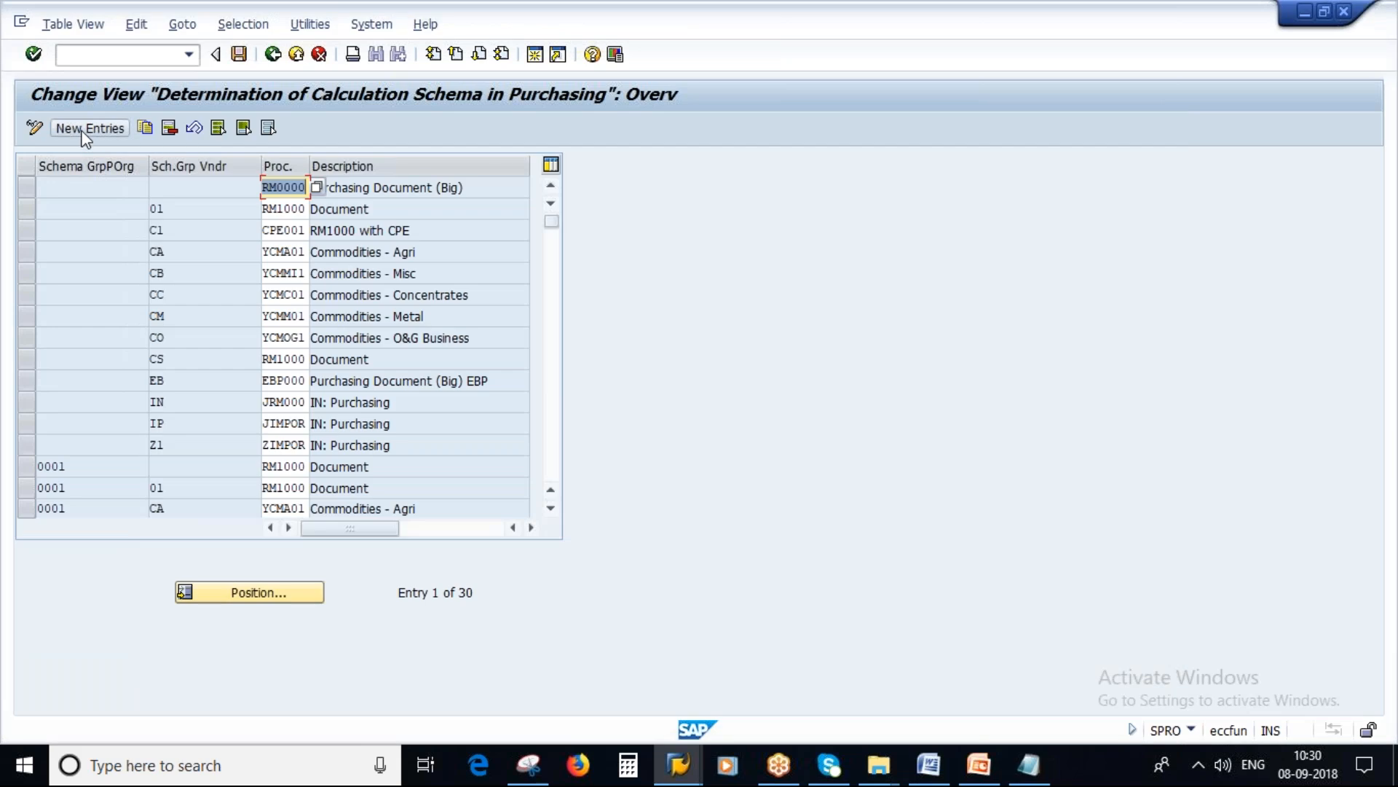
pyautogui.click(85, 133)
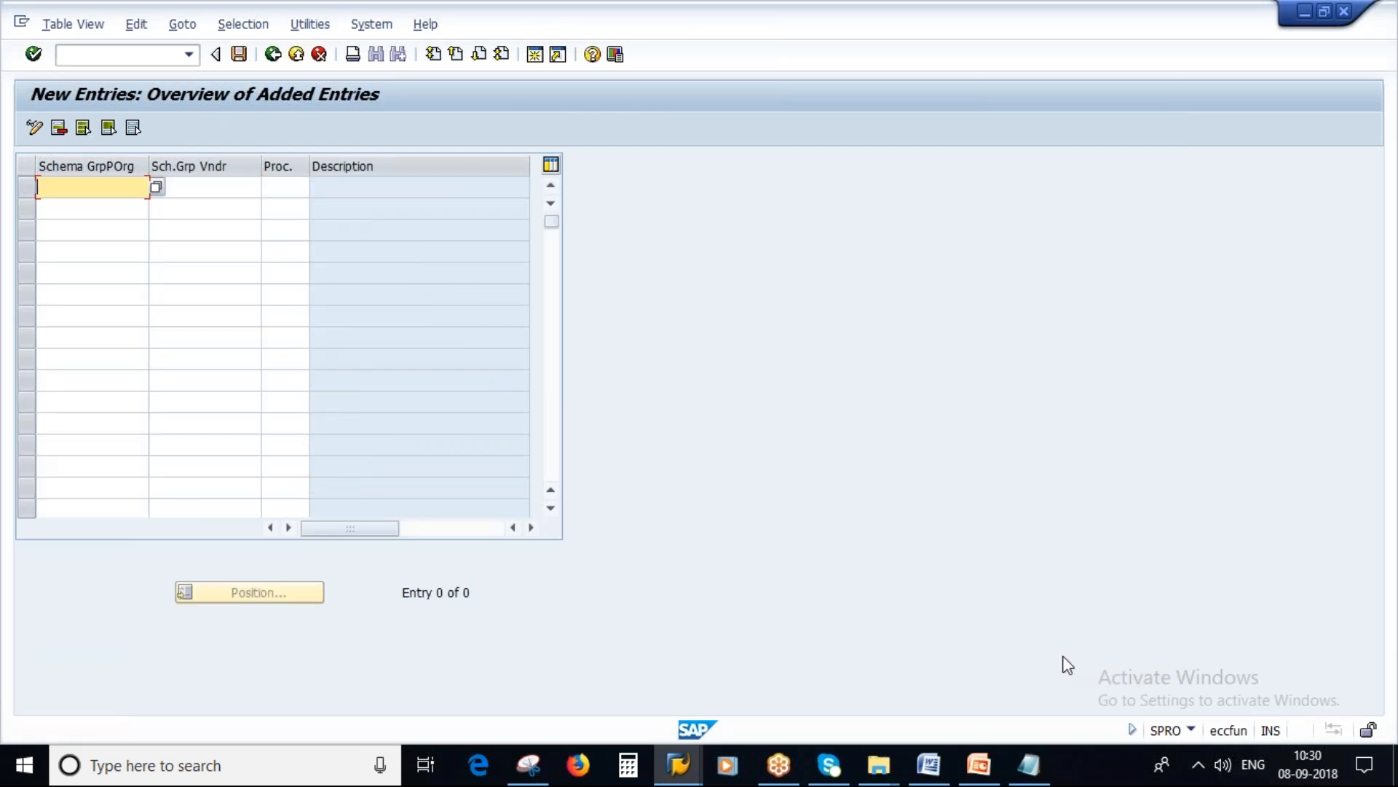
pyautogui.click(1034, 775)
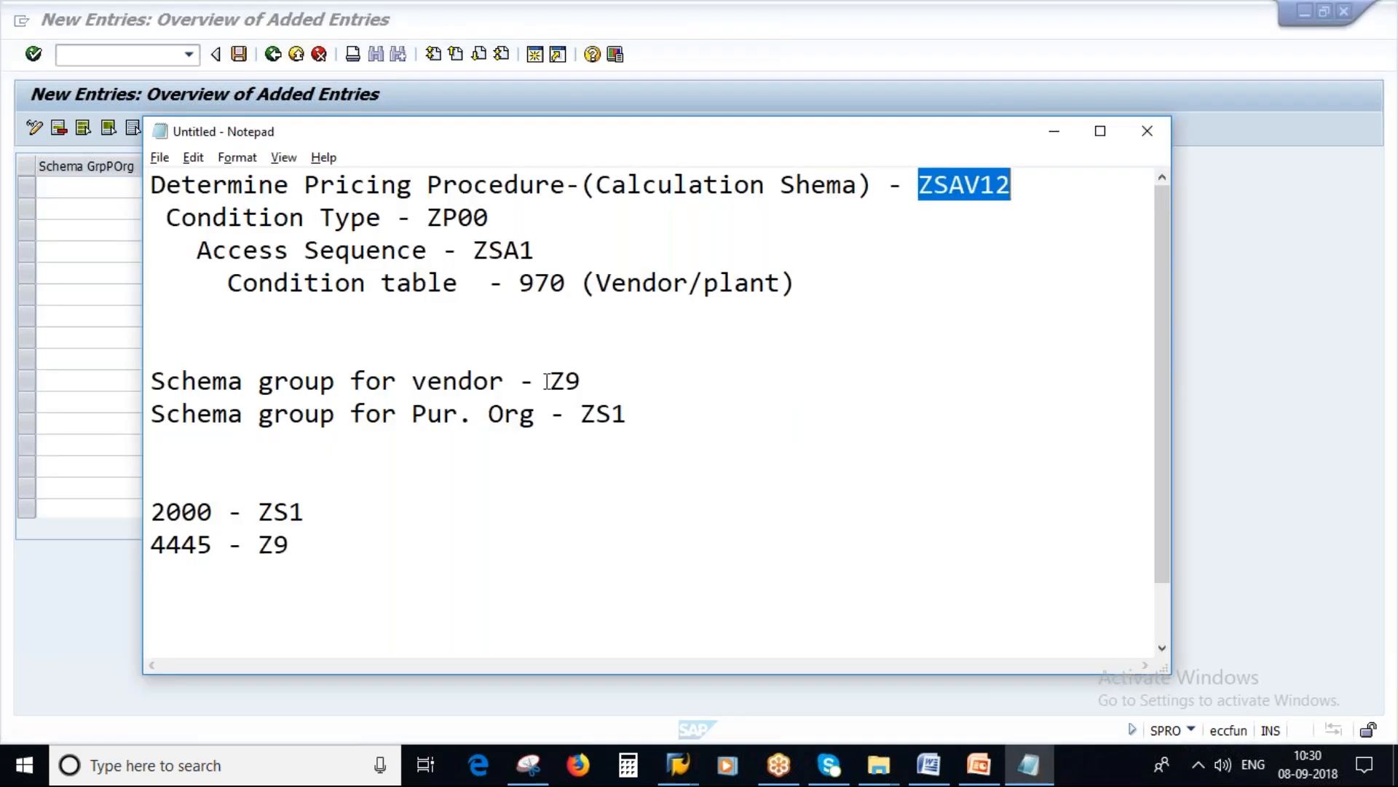
pyautogui.moveTo(579, 412); pyautogui.dragTo(660, 410)
pyautogui.hotkey('ctrl', 'c')
pyautogui.hotkey('alt', 'Tab')
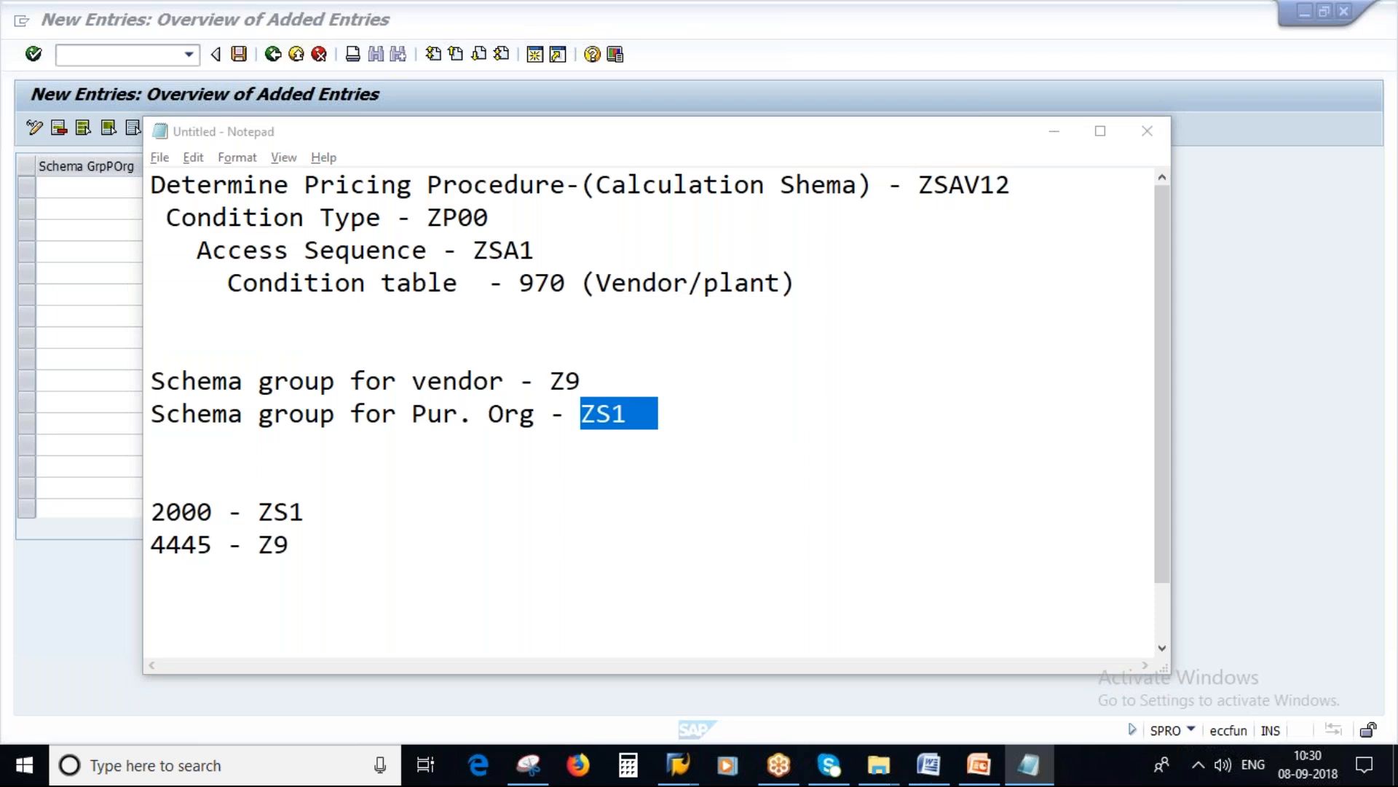
pyautogui.hotkey('ctrl', 'v')
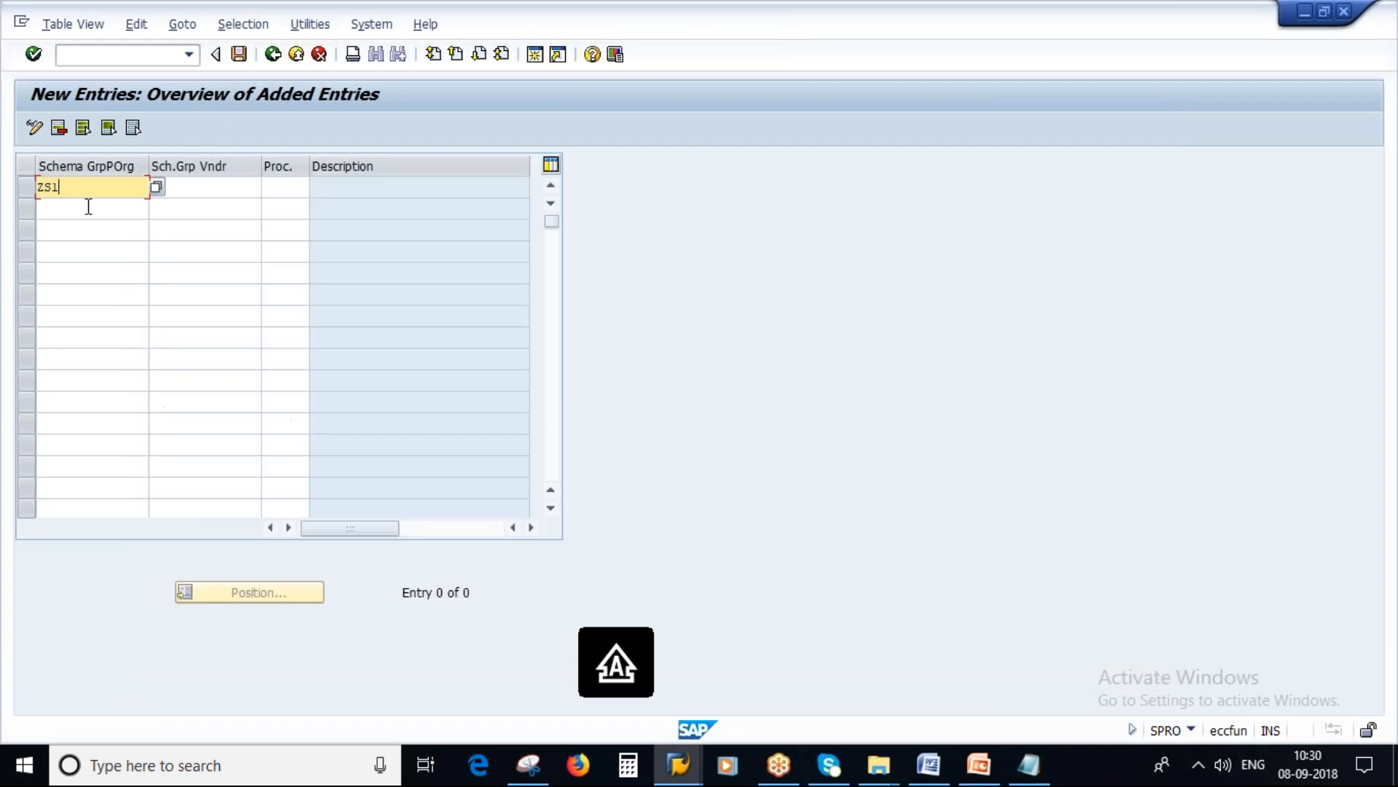
pyautogui.click(204, 187)
pyautogui.hotkey('alt', 'Tab')
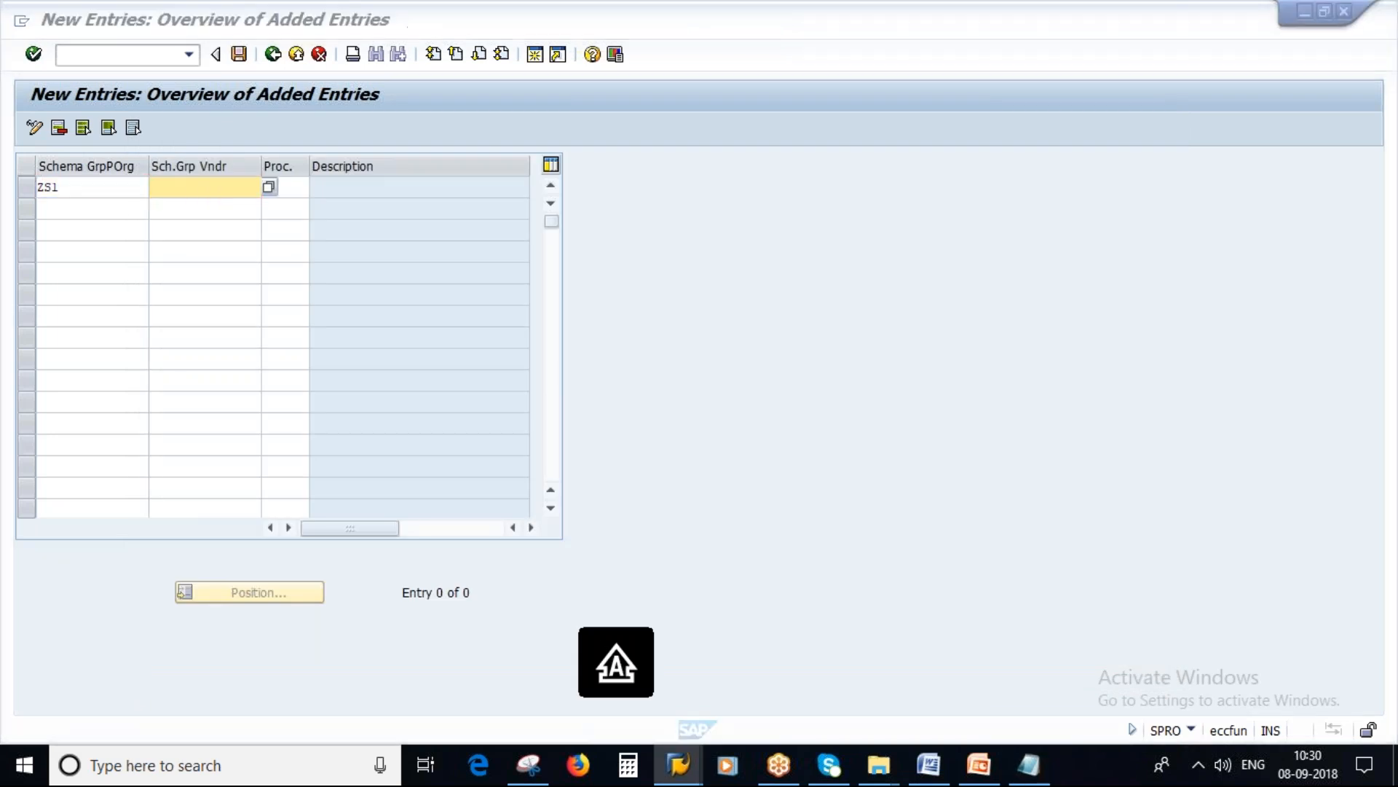
pyautogui.press('Escape')
pyautogui.write('Z9')
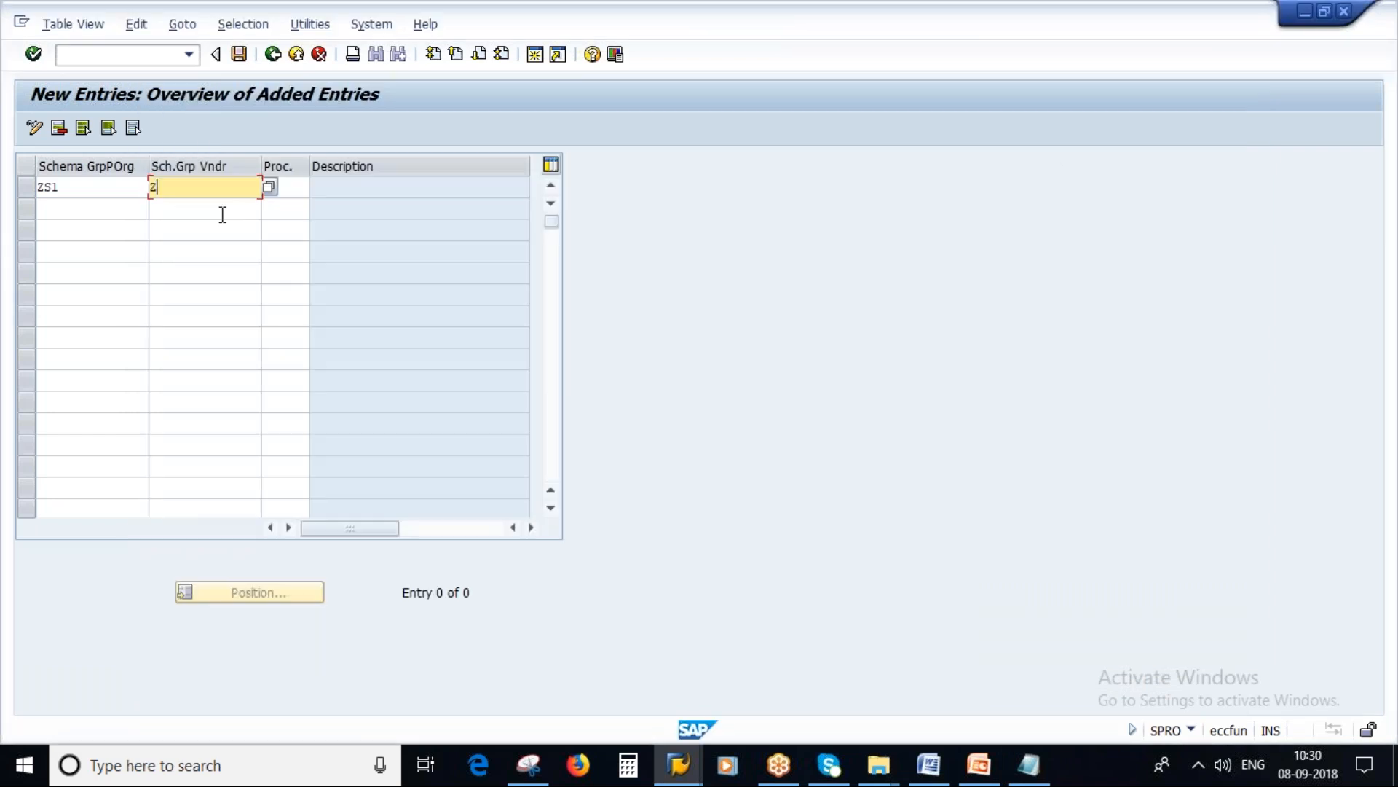
pyautogui.press('Tab')
# Step: Assign procedure ZSAV12 from the Notepad notes to the new ZS1/Z9 entry and save it
pyautogui.moveTo(76, 190); pyautogui.dragTo(11, 188)
pyautogui.press('Tab')
pyautogui.click(305, 188)
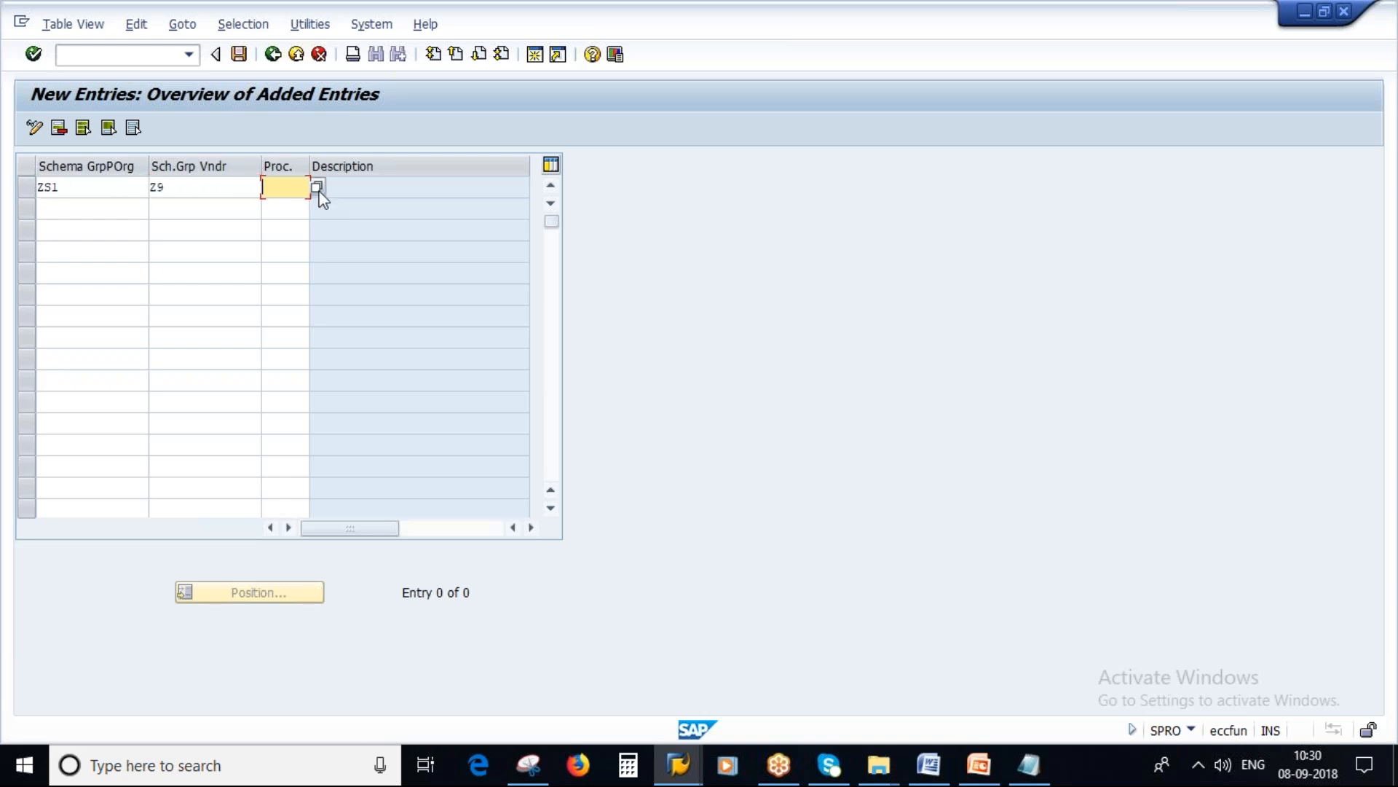
pyautogui.click(1029, 764)
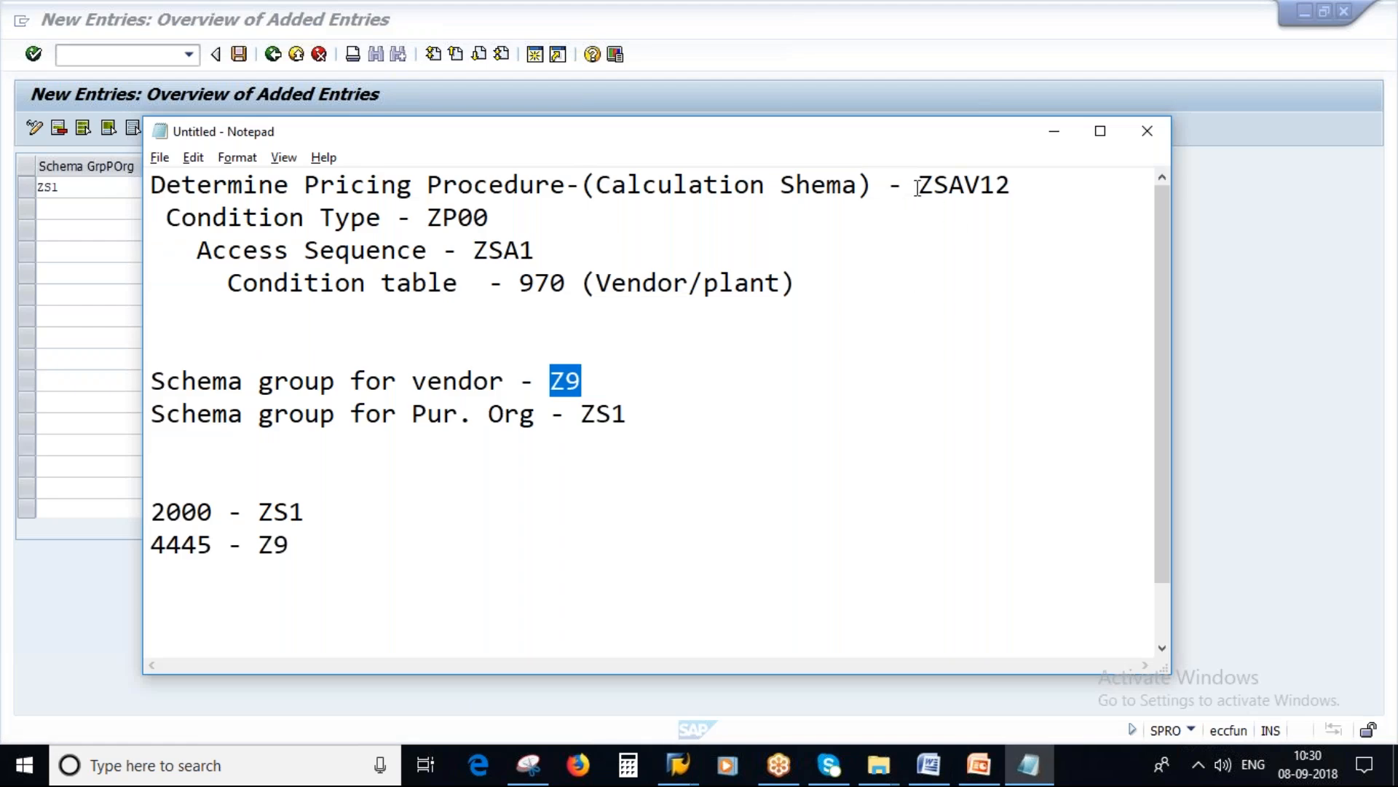
pyautogui.moveTo(918, 187); pyautogui.dragTo(1014, 190)
pyautogui.hotkey('ctrl', 'c')
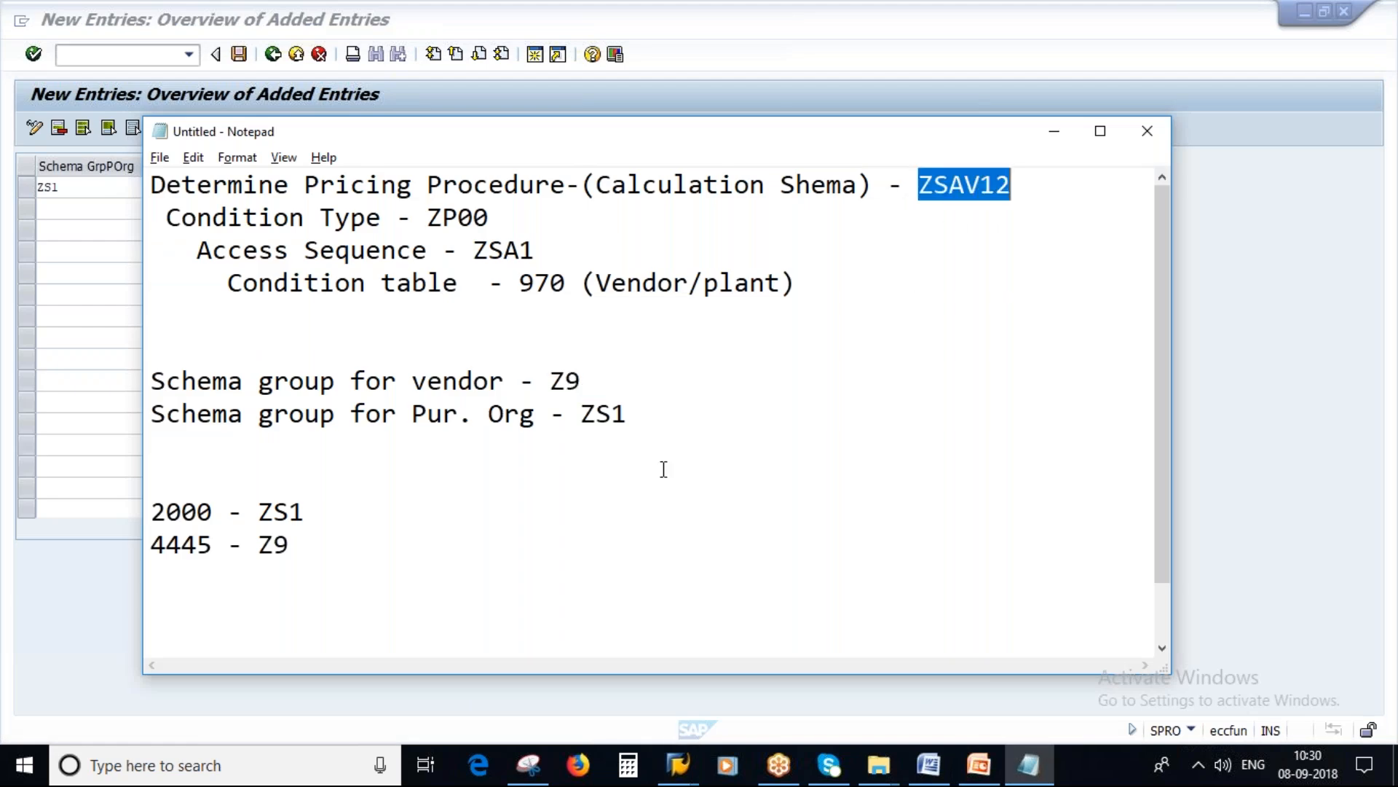
pyautogui.hotkey('alt', 'Tab')
pyautogui.hotkey('ctrl', 'v')
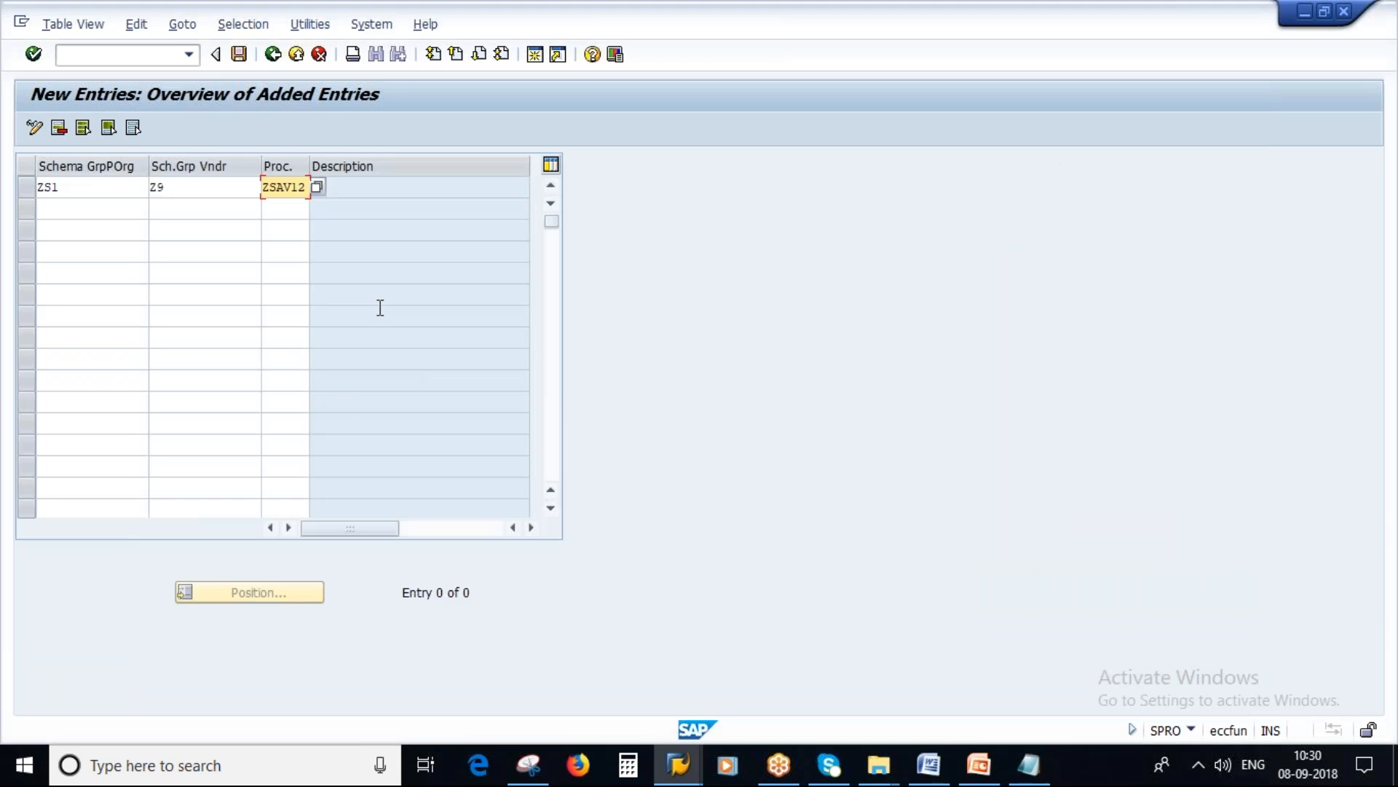
pyautogui.press('Return')
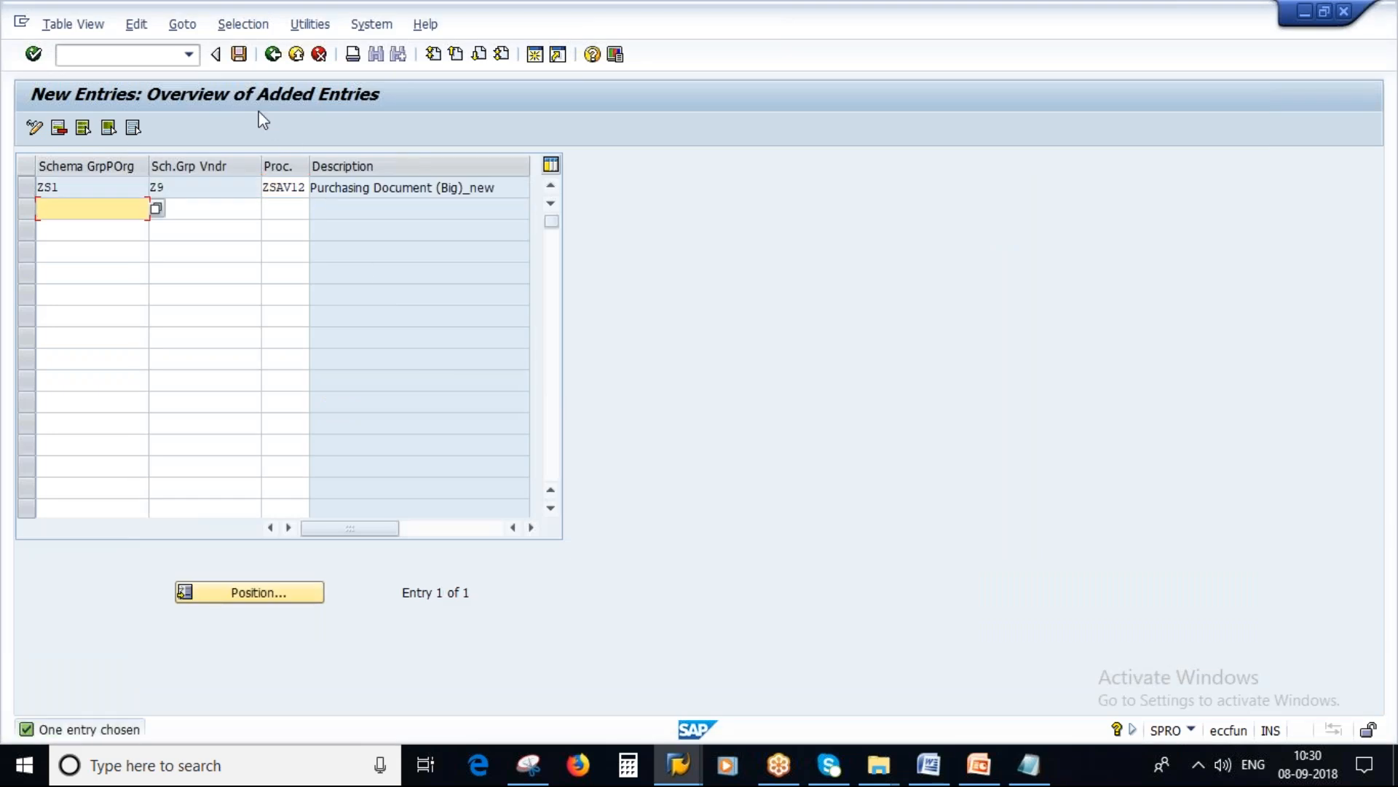
pyautogui.hotkey('ctrl', 's')
pyautogui.press('Return')
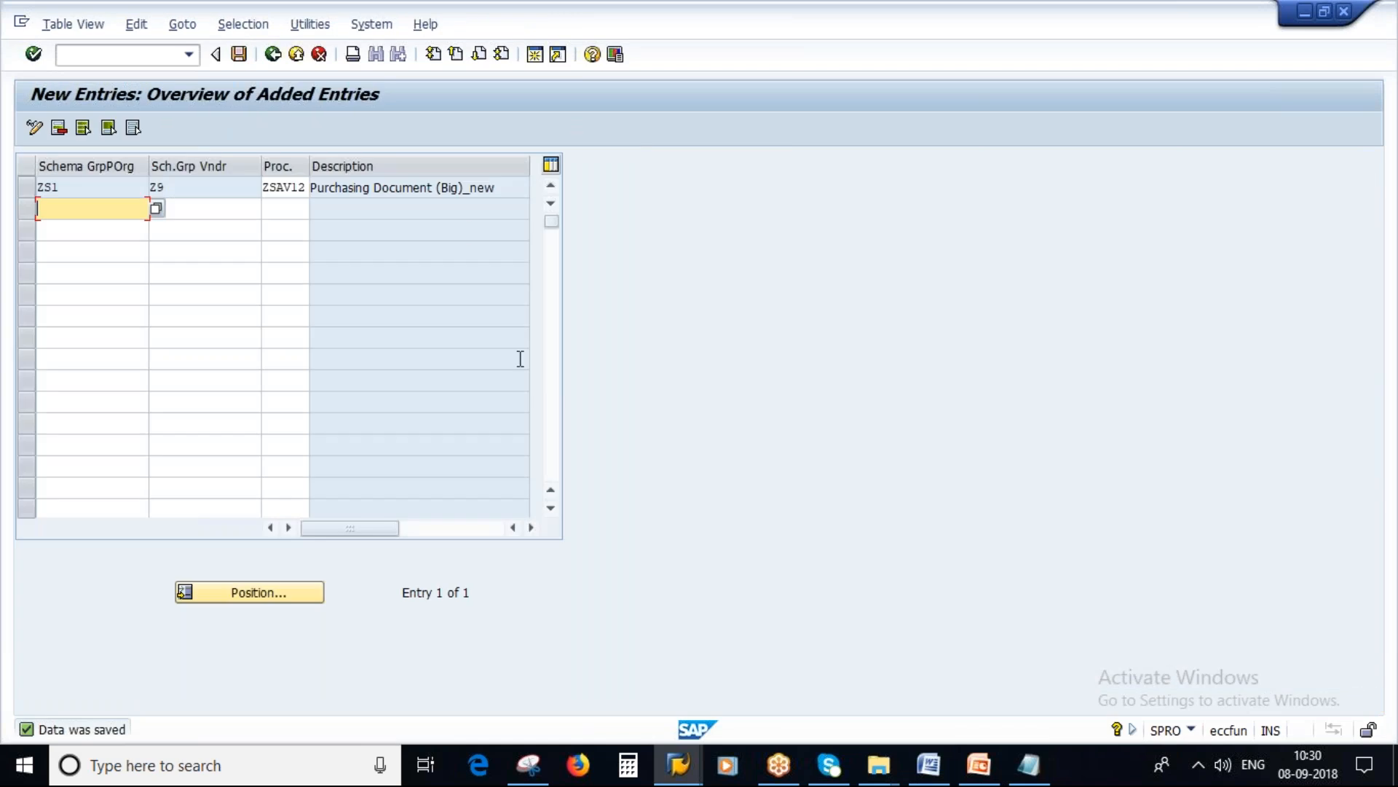
# Step: In the Notepad notes, add a line pairing the vendor number with plant 1000, ending in an equals sign, below the schema groups
pyautogui.click(1029, 765)
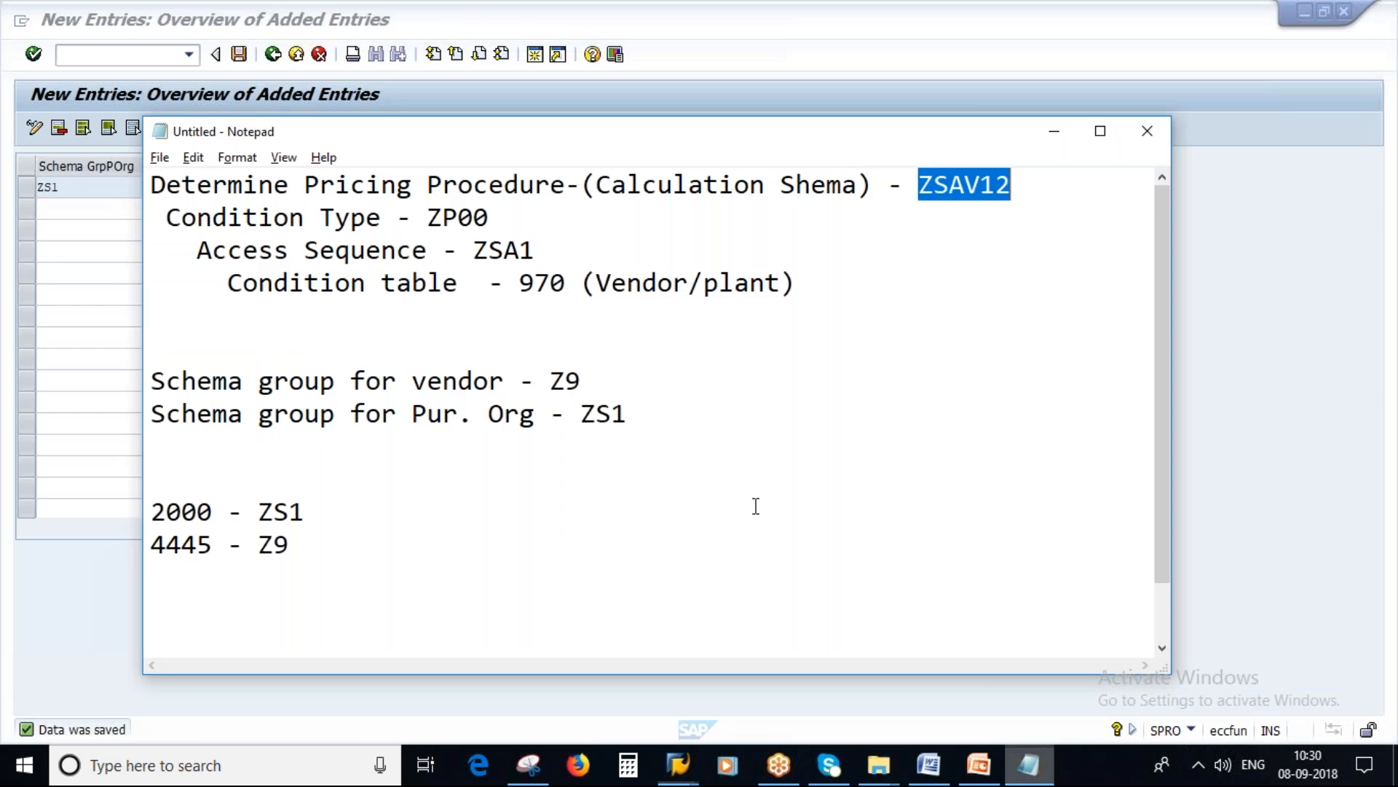
pyautogui.moveTo(599, 286); pyautogui.dragTo(780, 283)
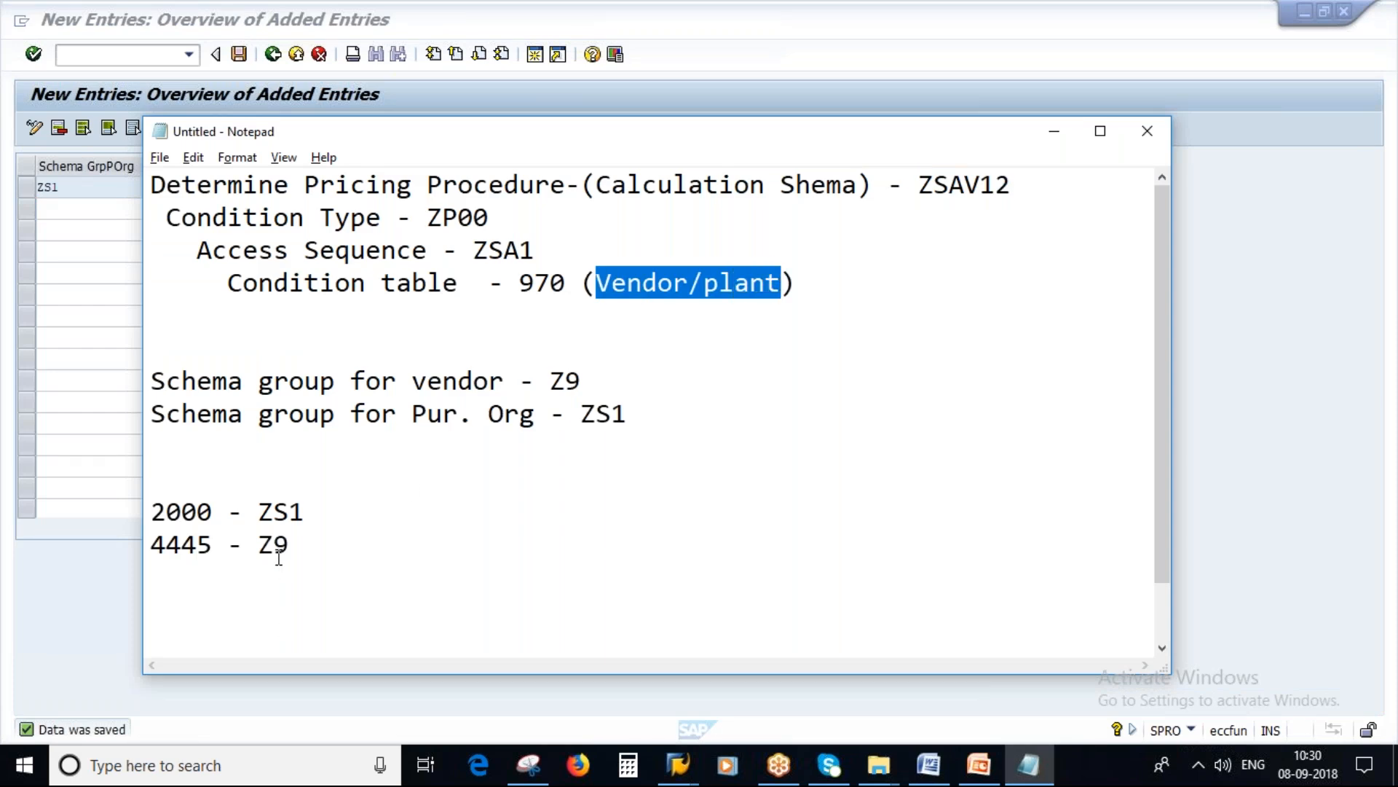
pyautogui.moveTo(211, 547); pyautogui.dragTo(150, 546)
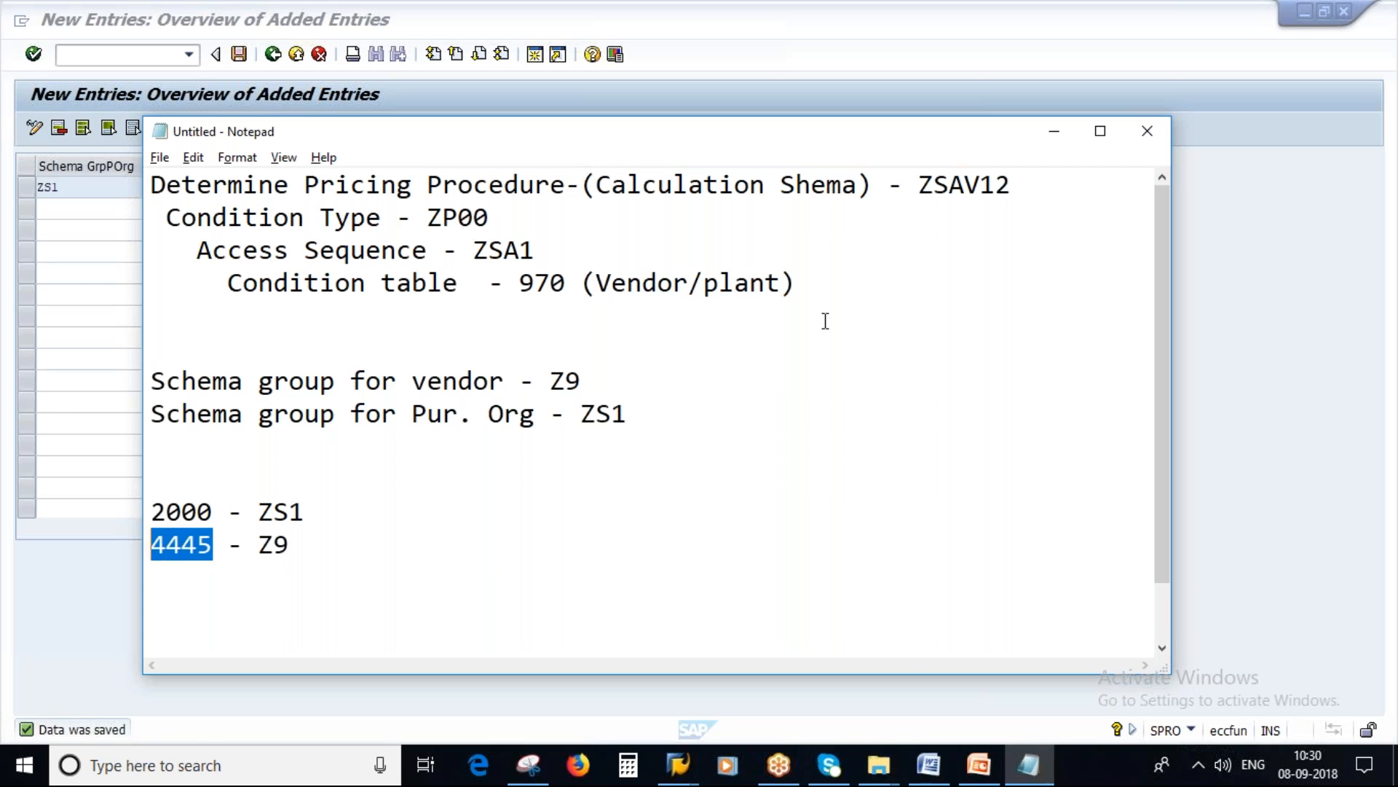
pyautogui.click(191, 477)
pyautogui.press('Up')
pyautogui.press('Return')
pyautogui.write('1')
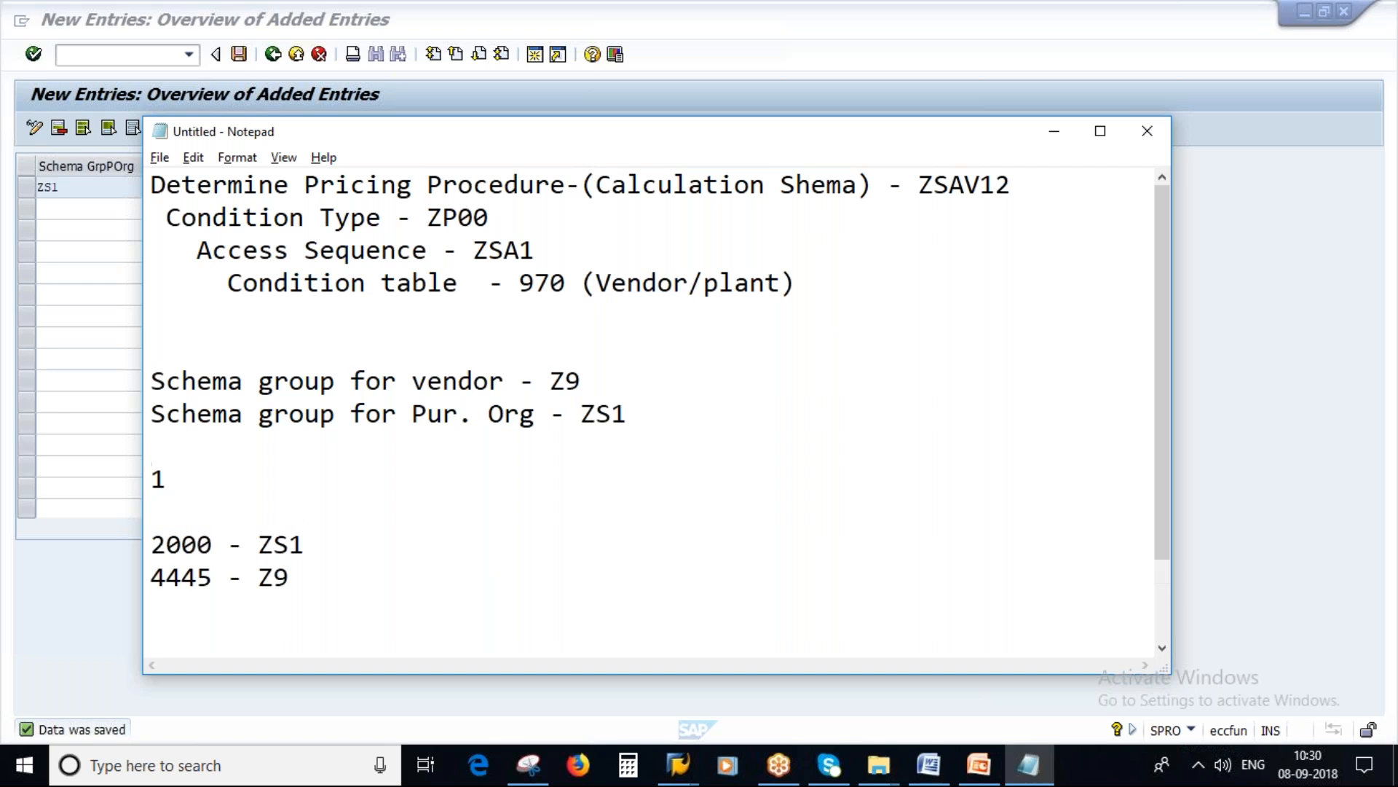
pyautogui.write('000')
pyautogui.moveTo(219, 483); pyautogui.dragTo(150, 481)
pyautogui.moveTo(213, 577); pyautogui.dragTo(137, 575)
pyautogui.hotkey('ctrl', 'c')
pyautogui.click(222, 479)
pyautogui.moveTo(222, 479); pyautogui.dragTo(135, 481)
pyautogui.hotkey('ctrl', 'v')
pyautogui.write('/1000 =')
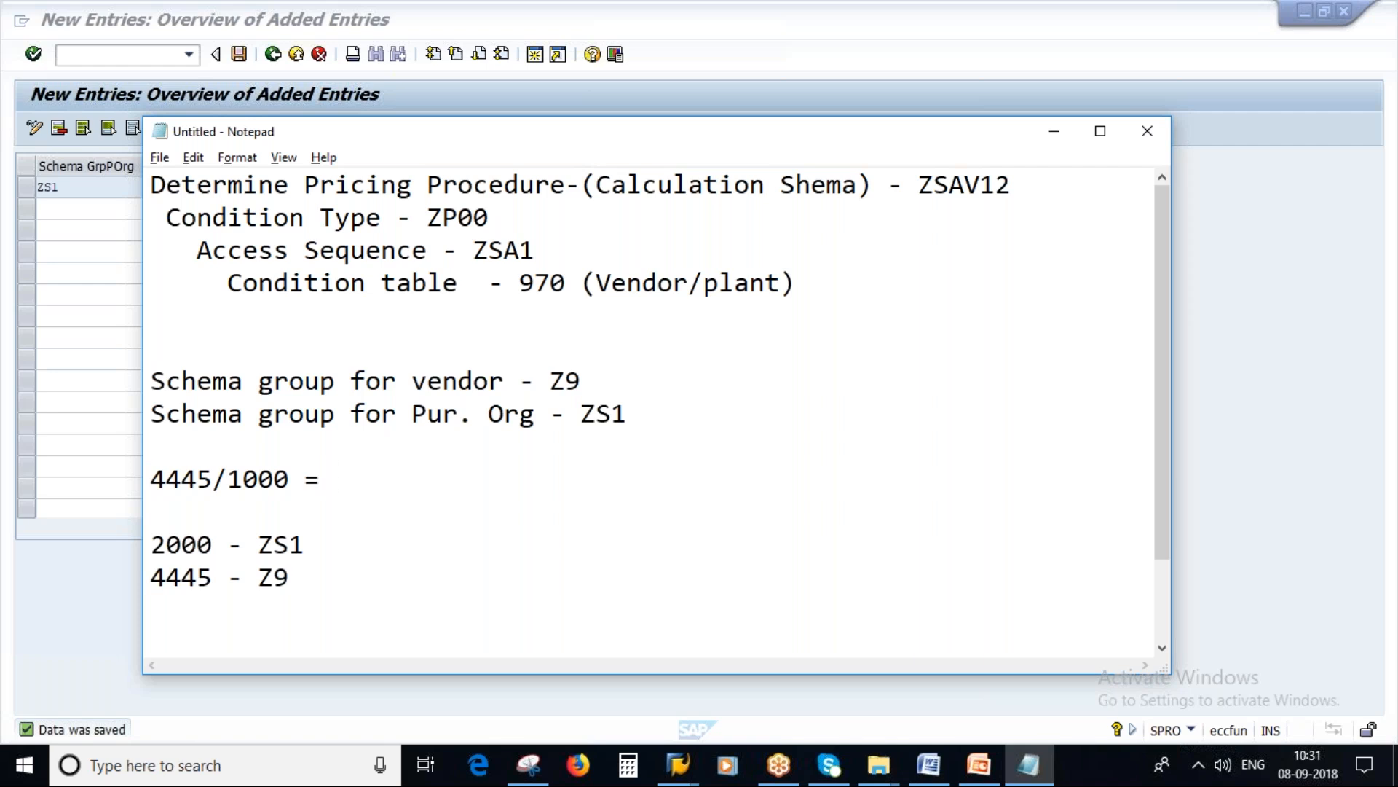
# Step: Add the transaction code MEK2 on a new line below the vendor/plant note
pyautogui.press('Return')
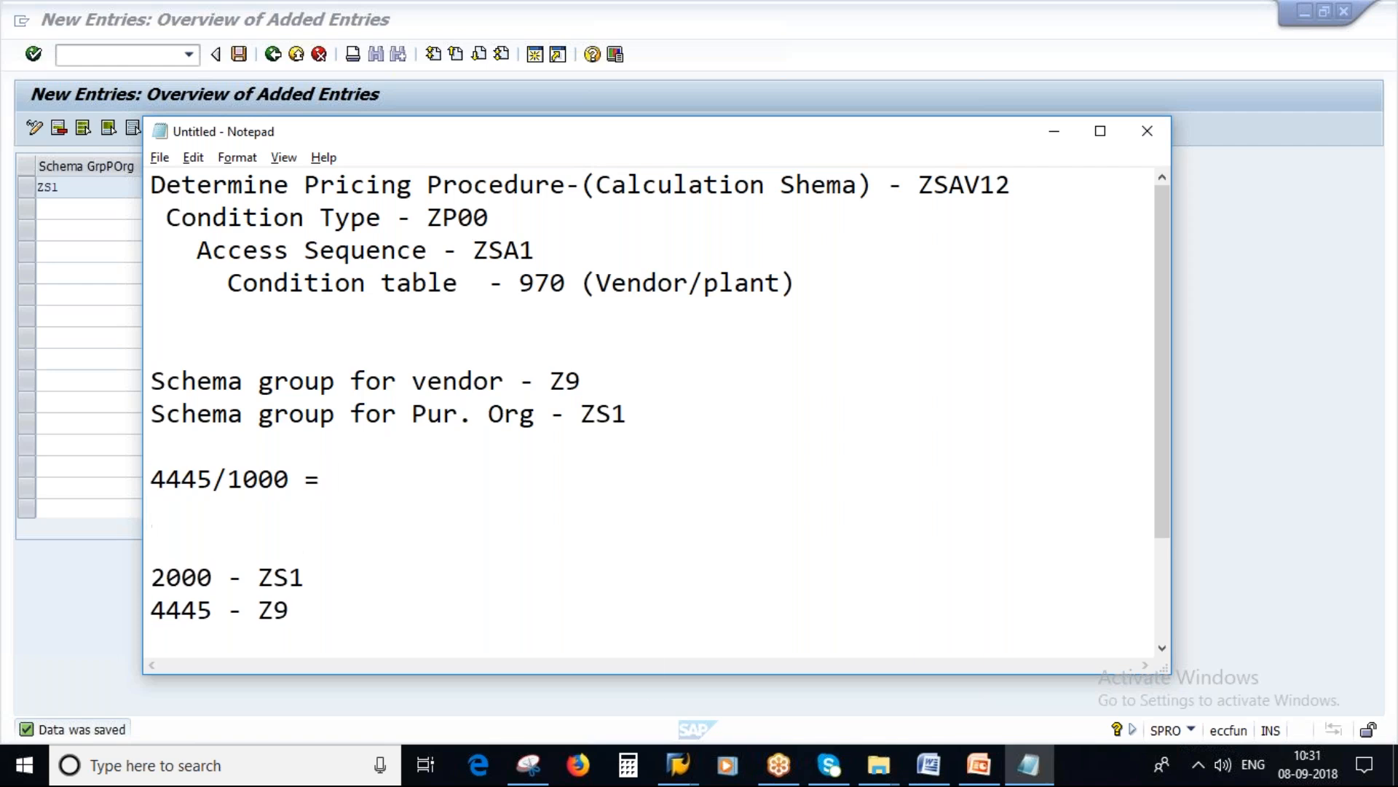
pyautogui.write('mek2')
pyautogui.press('BackSpace')
pyautogui.press('BackSpace')
pyautogui.press('BackSpace')
pyautogui.press('BackSpace')
pyautogui.press('capslock')
pyautogui.write('MEK2')
# Step: Switch to SAP, leave the Create Purchase Order screen, and expand Logistics, Materials Management and Purchasing in SAP Easy Access
pyautogui.click(677, 765)
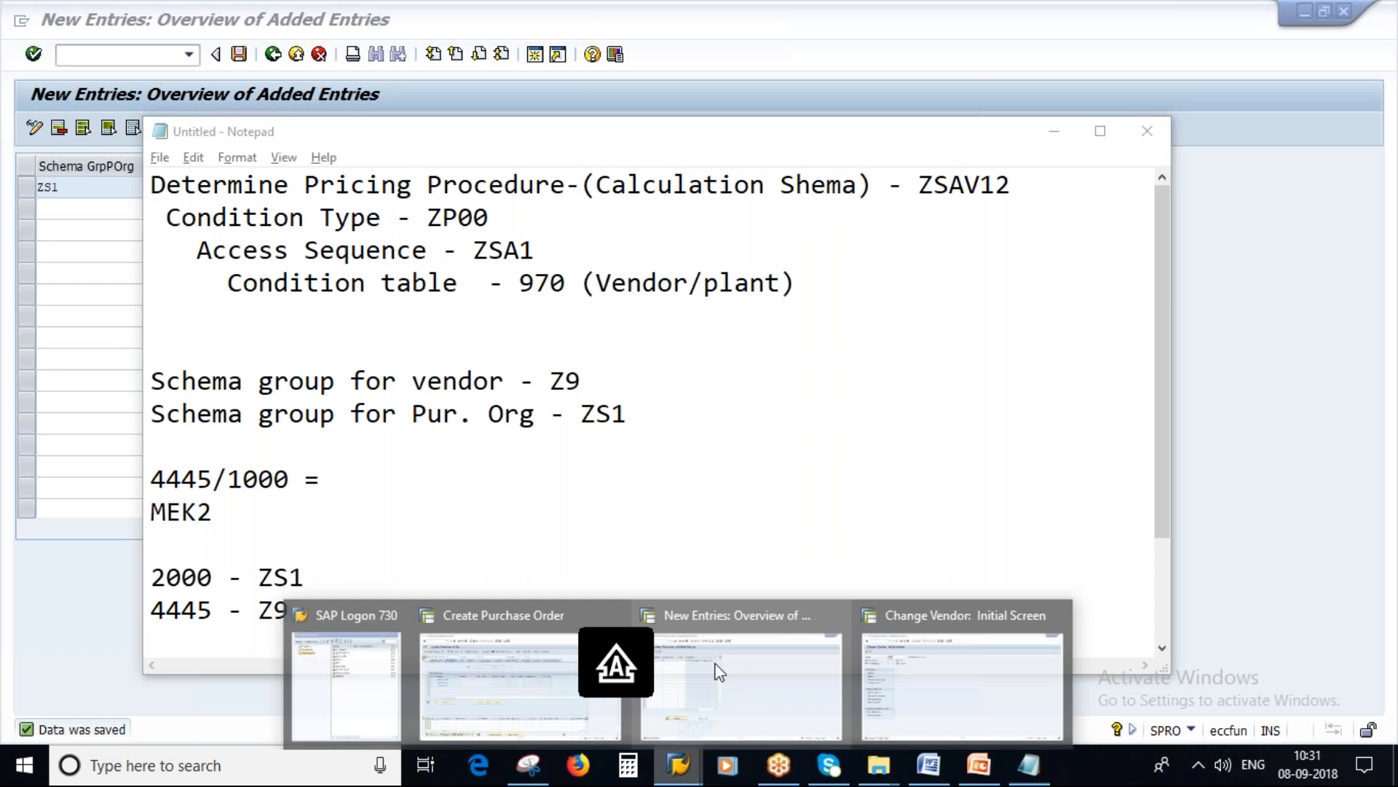
pyautogui.click(520, 670)
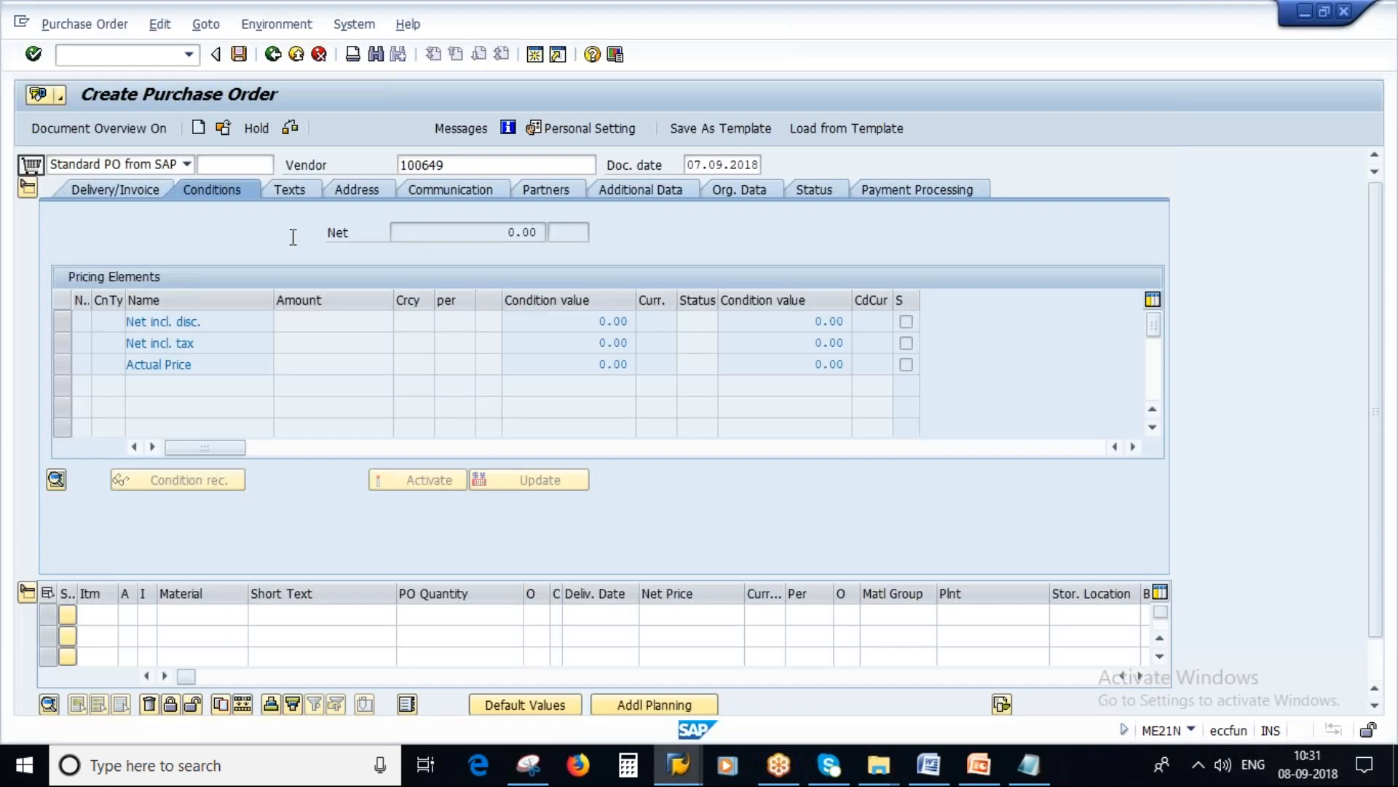
pyautogui.press('F3')
pyautogui.click(363, 375)
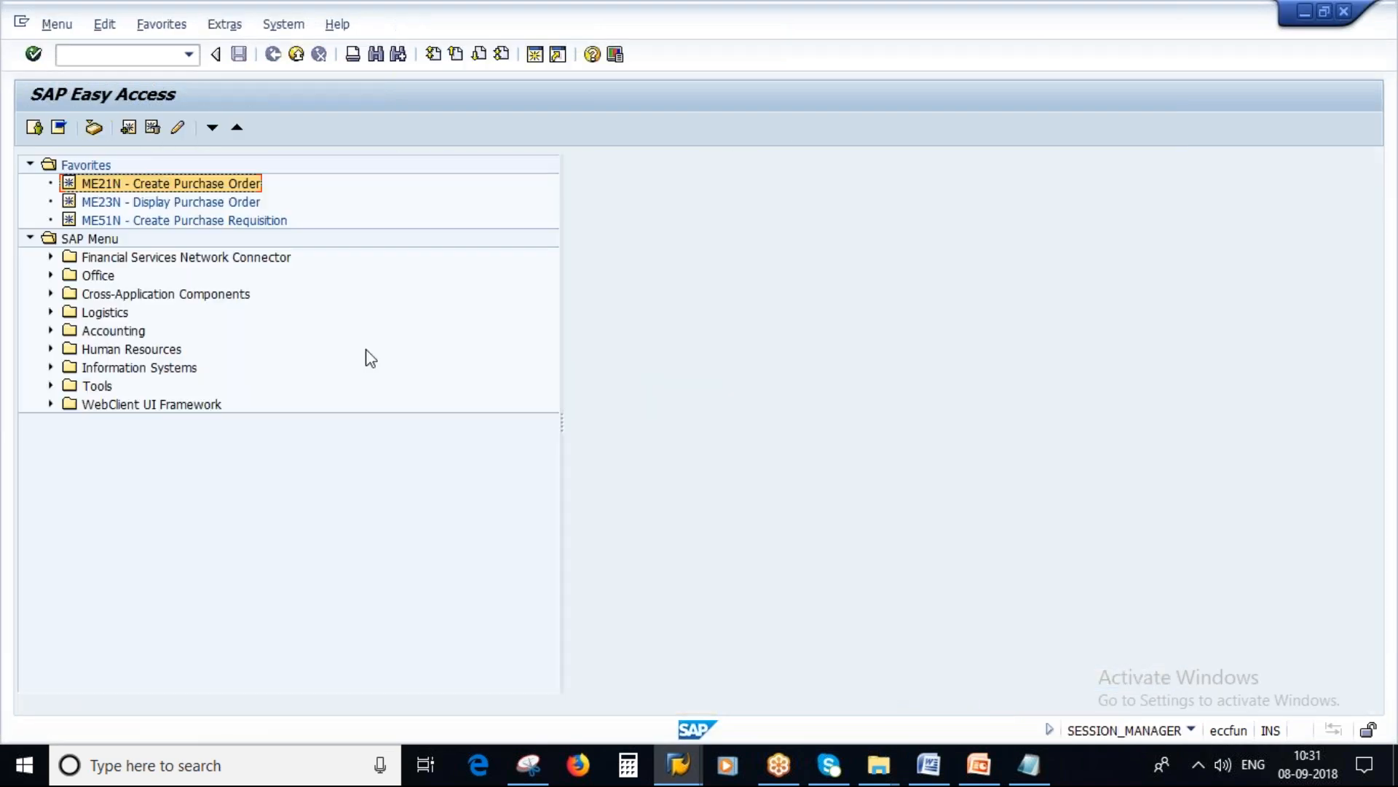
pyautogui.click(51, 312)
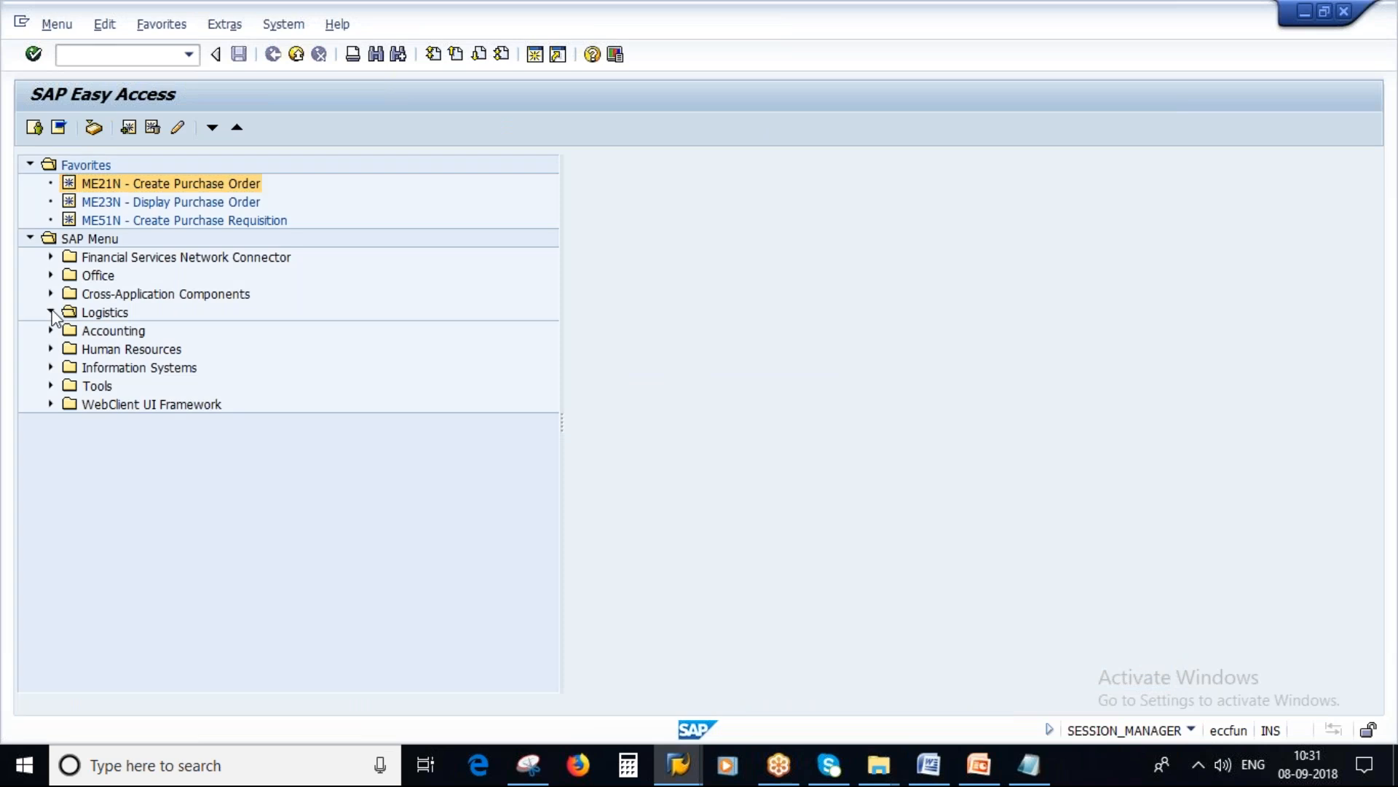
pyautogui.click(71, 330)
pyautogui.click(92, 350)
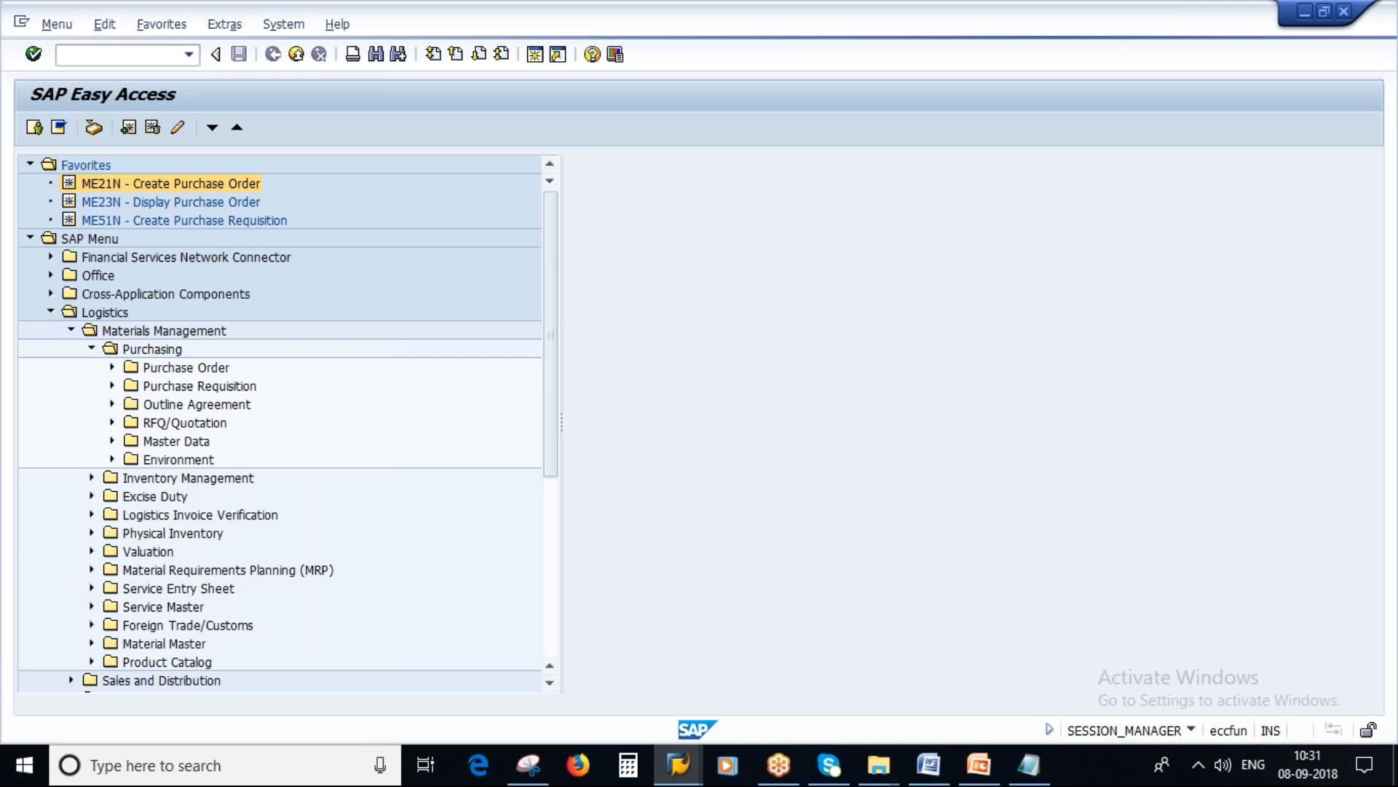
pyautogui.click(113, 368)
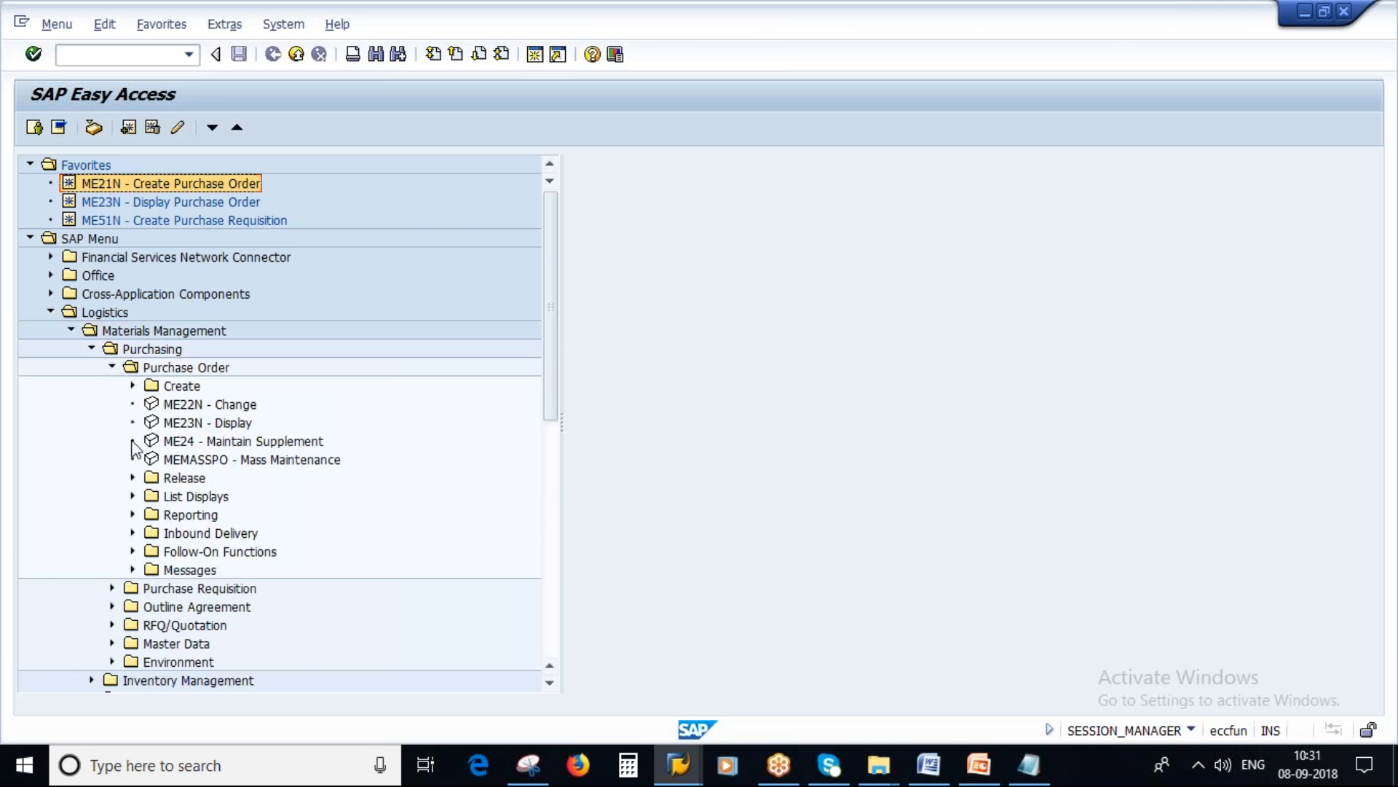
pyautogui.click(113, 368)
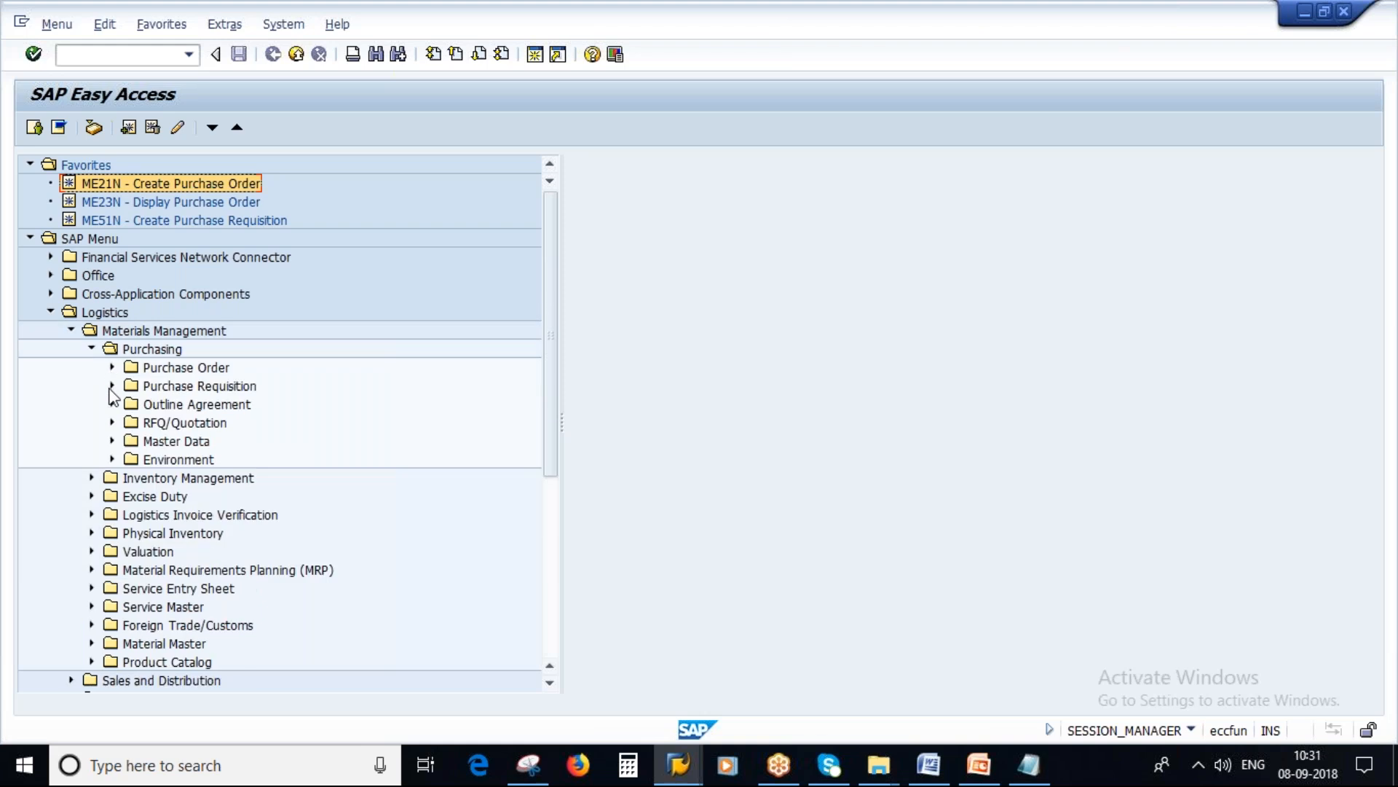
# Step: Open transaction MEK2 - Change under Master Data, Conditions, Other in the Purchasing folder
pyautogui.click(112, 440)
pyautogui.scroll(-1, 342, 501)
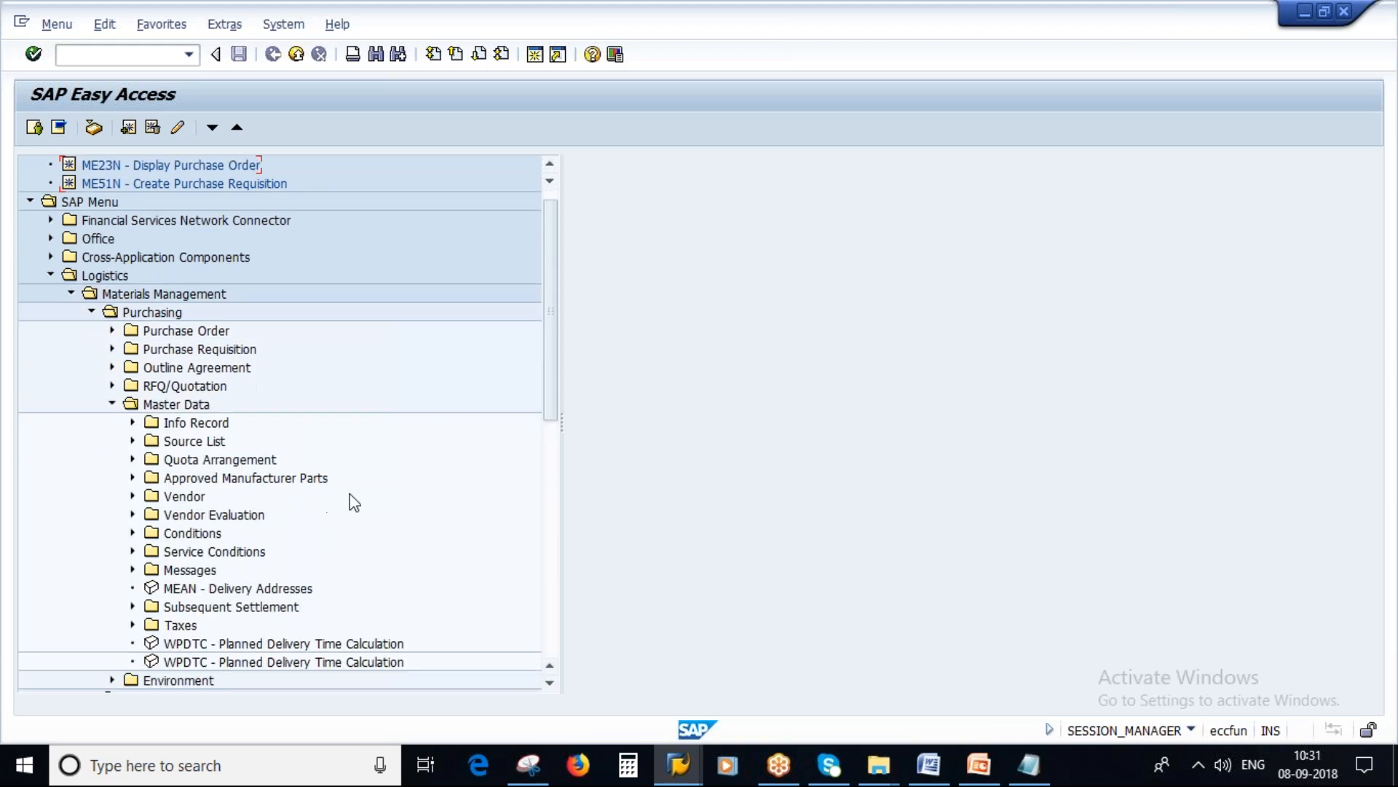
pyautogui.scroll(-3, 353, 502)
pyautogui.click(184, 441)
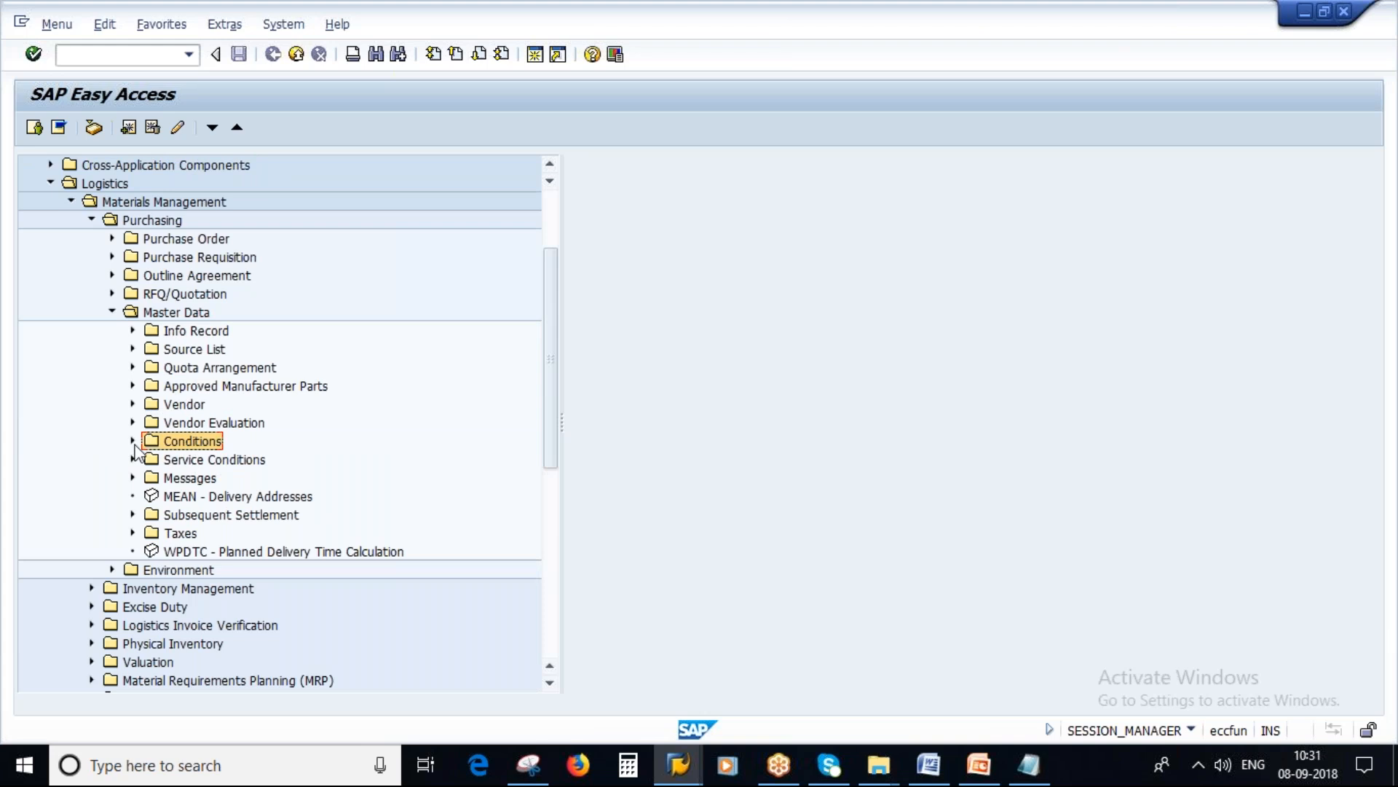
pyautogui.click(133, 440)
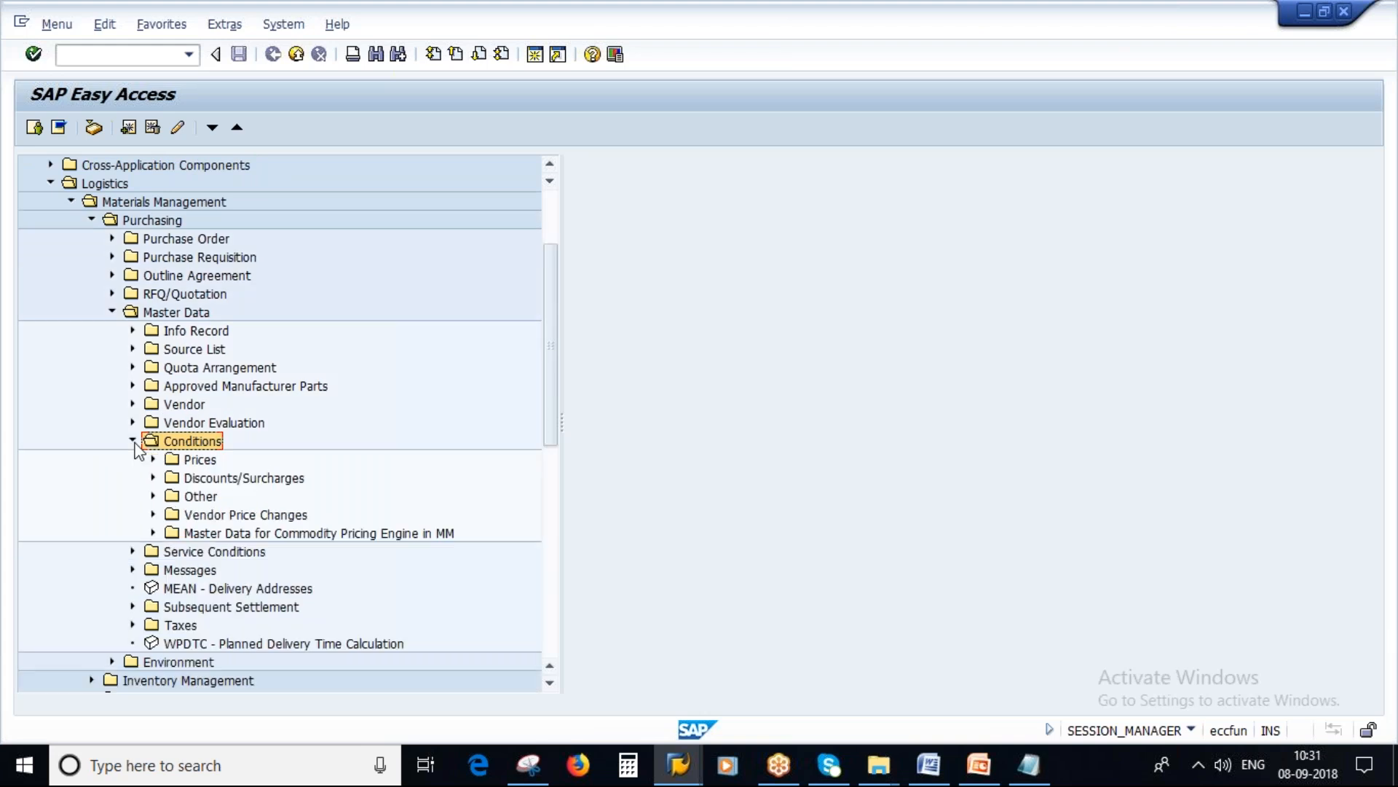
pyautogui.click(153, 496)
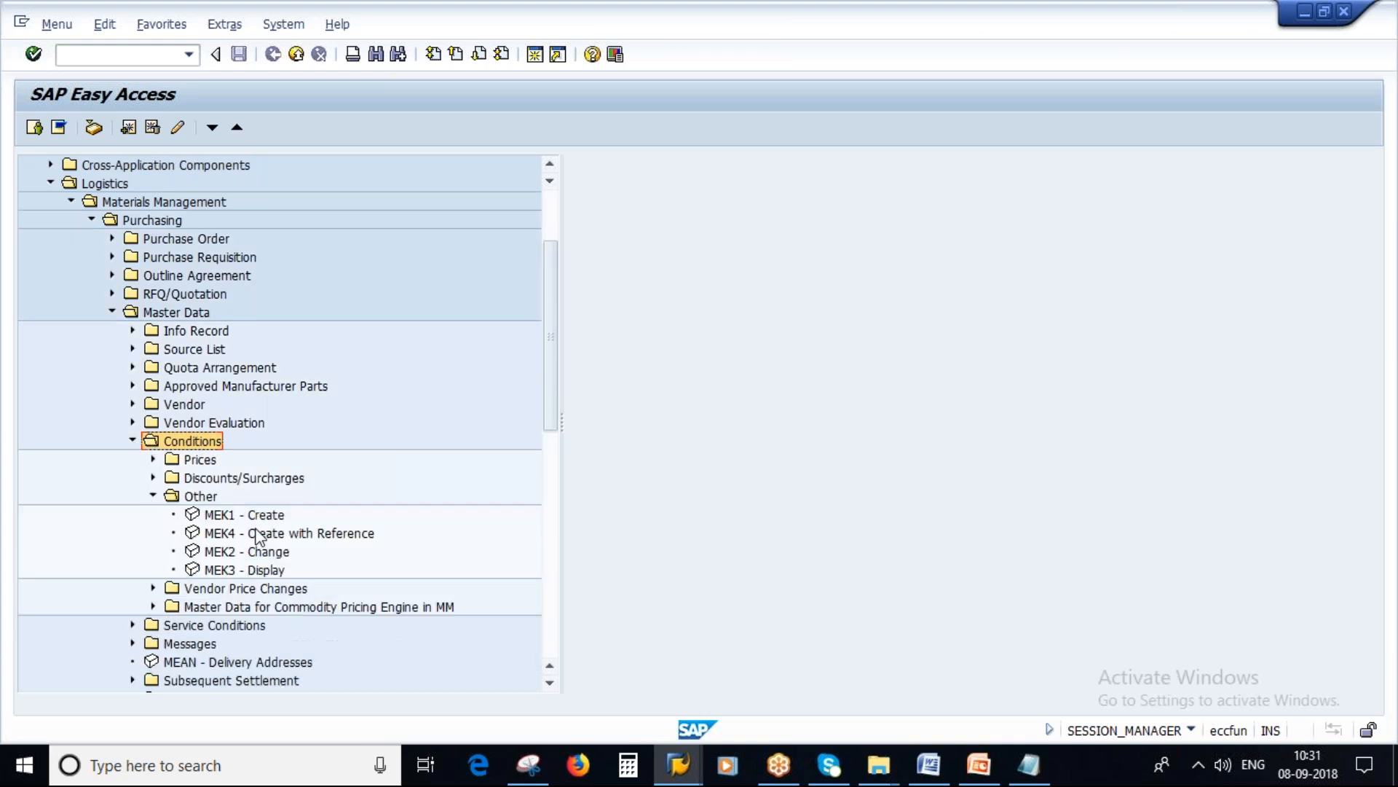
pyautogui.click(230, 559)
pyautogui.doubleClick(229, 560)
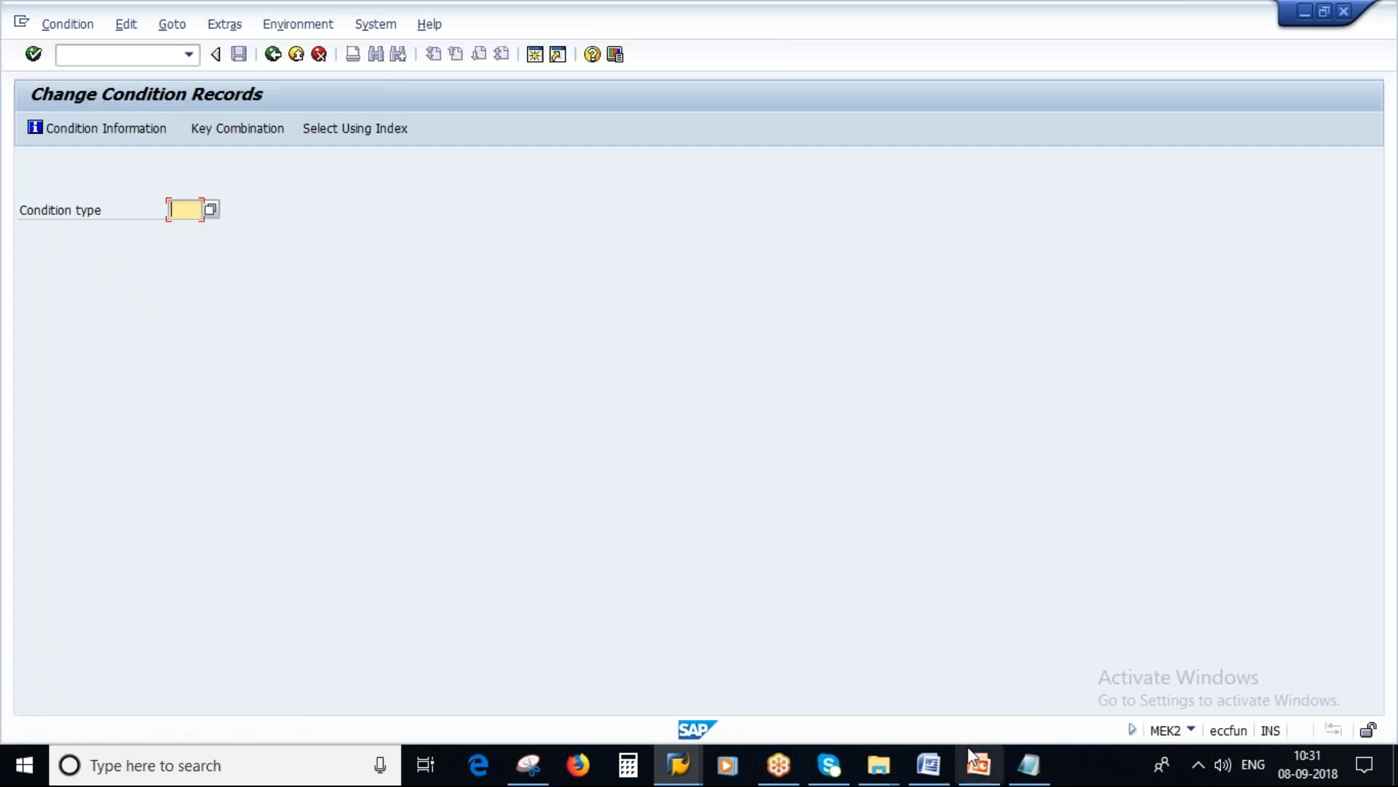
# Step: Look up condition type ZP00 from the notes and choose it for changing condition records
pyautogui.click(1030, 764)
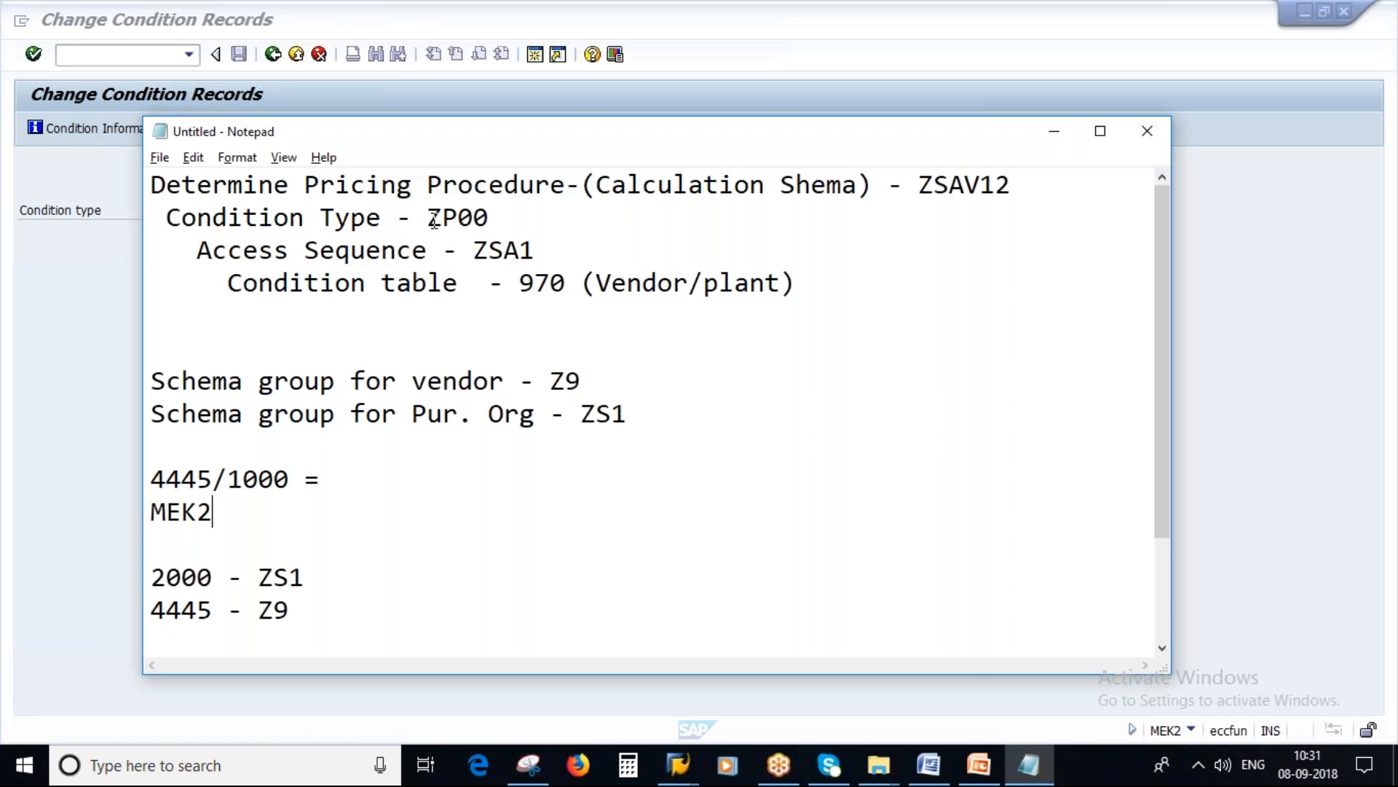
pyautogui.moveTo(433, 217); pyautogui.dragTo(490, 217)
pyautogui.hotkey('alt', 'Tab')
pyautogui.click(211, 212)
pyautogui.scroll(-10, 709, 486)
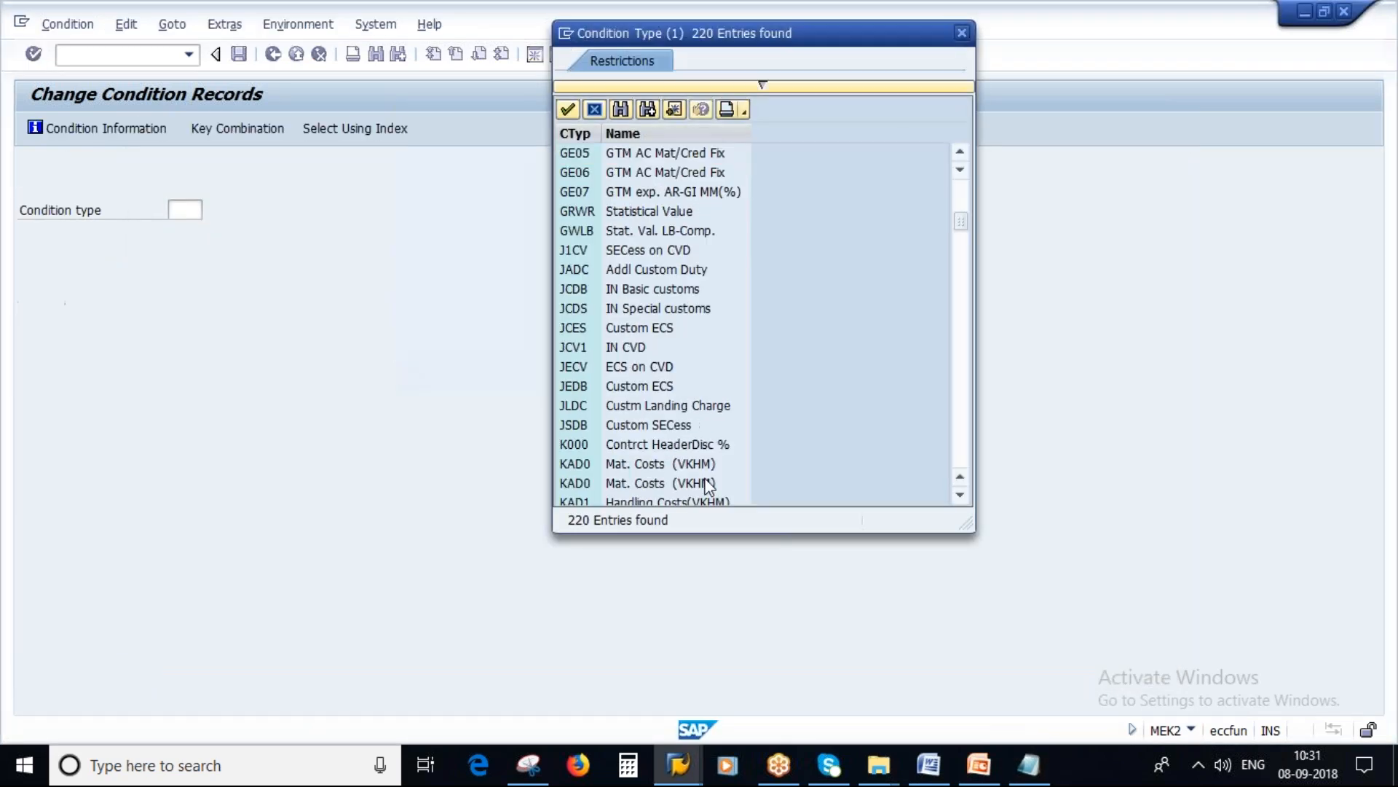
pyautogui.scroll(-20, 707, 484)
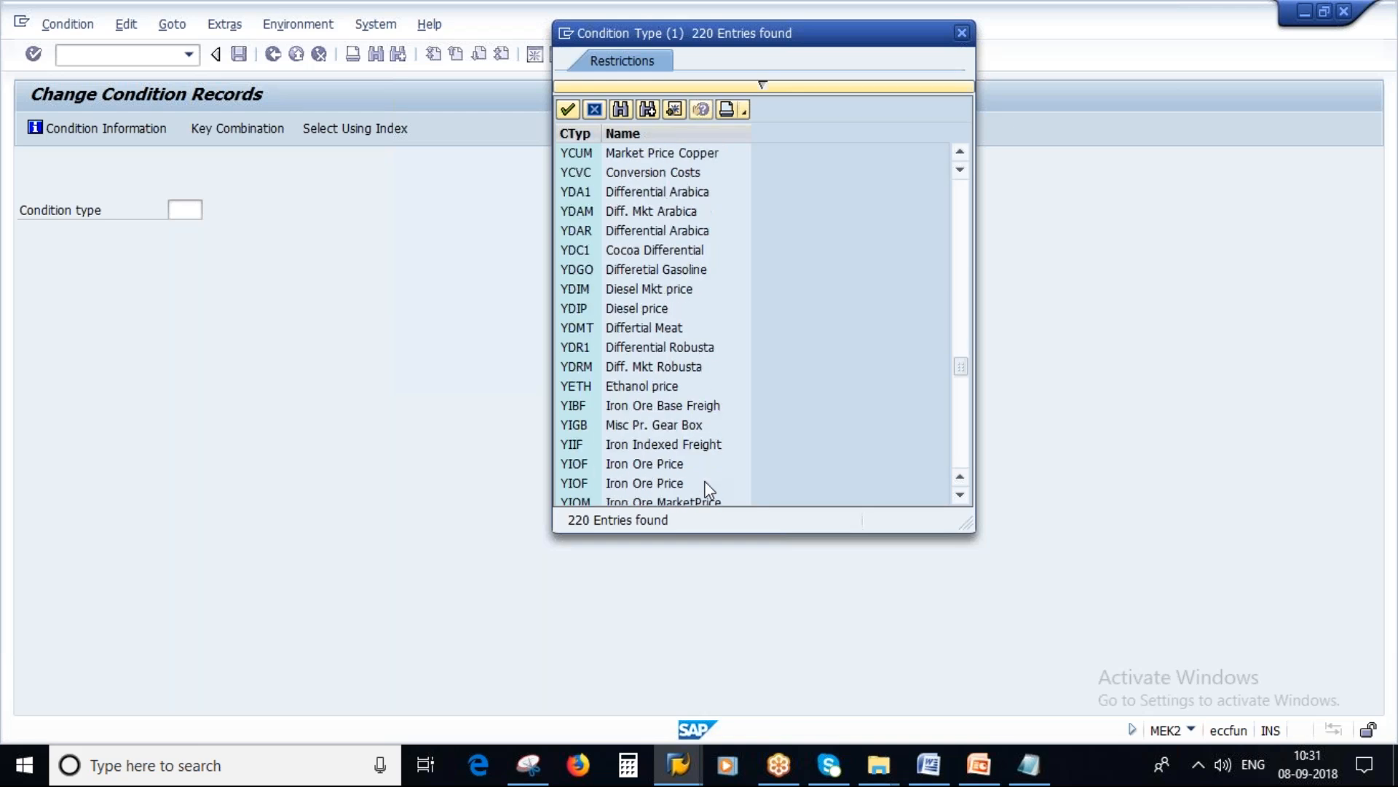
pyautogui.scroll(-12, 705, 485)
pyautogui.click(651, 465)
pyautogui.click(651, 466)
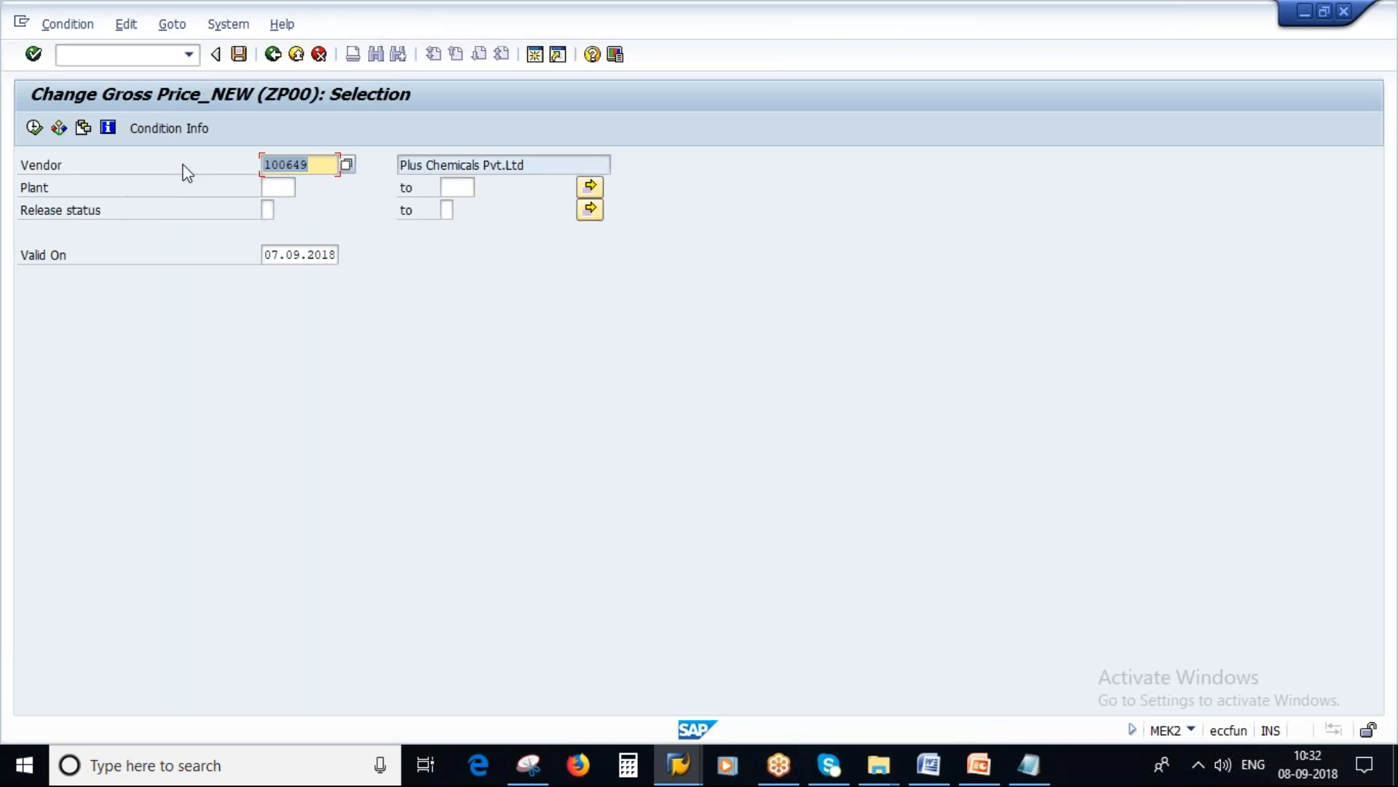
# Step: Check the key combination in the notes and run the ZP00 condition selection for vendor 4445 and plant 1000
pyautogui.click(1032, 768)
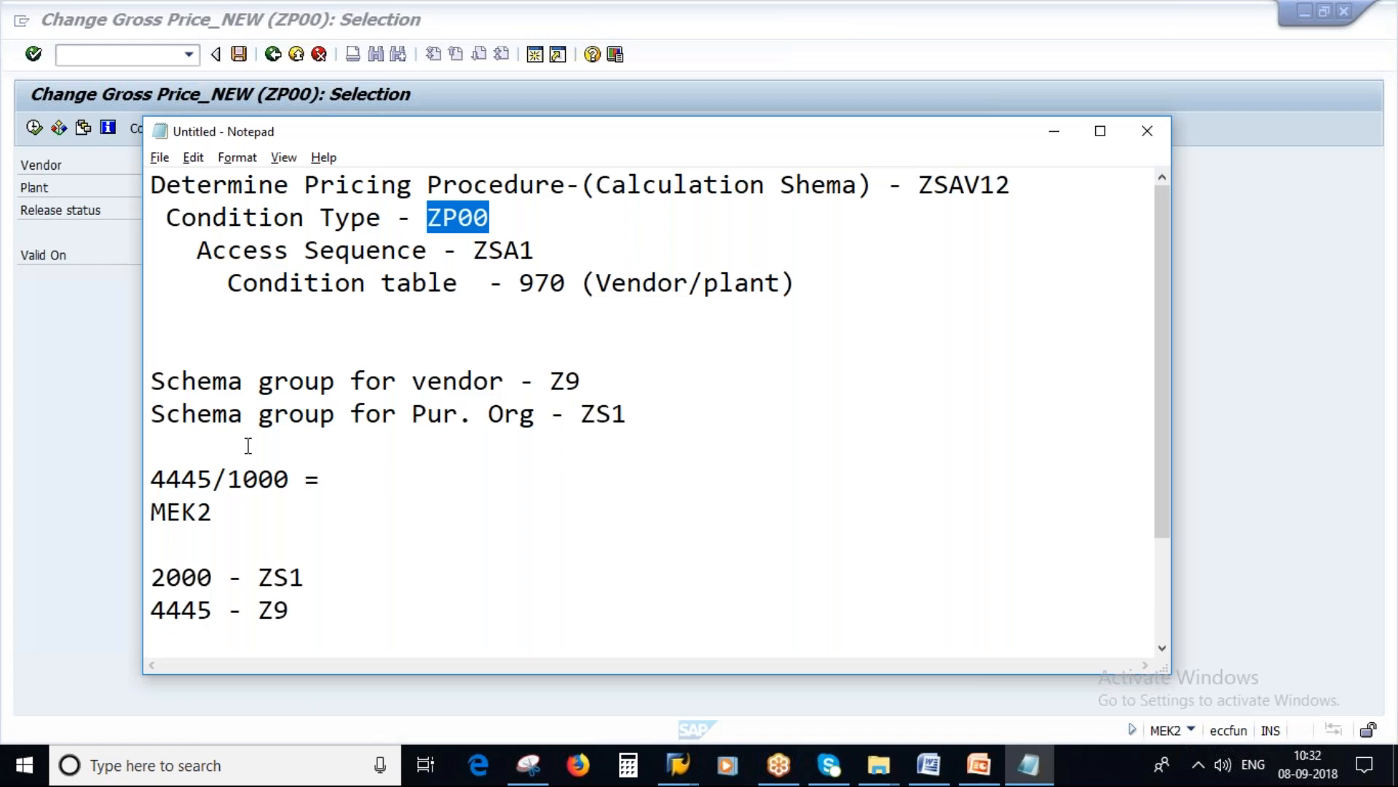
pyautogui.moveTo(591, 283); pyautogui.dragTo(796, 282)
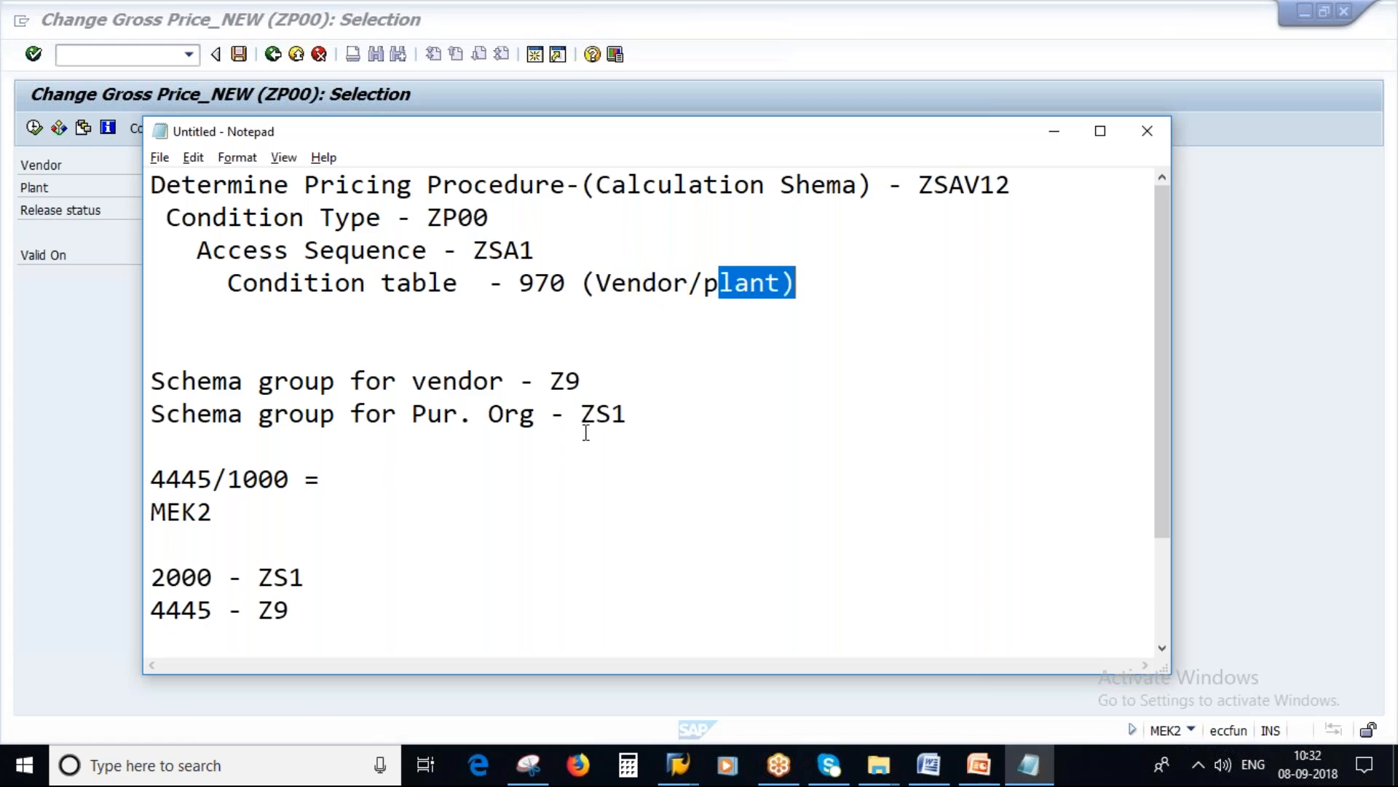
pyautogui.hotkey('alt', 'Tab')
pyautogui.press('BackSpace')
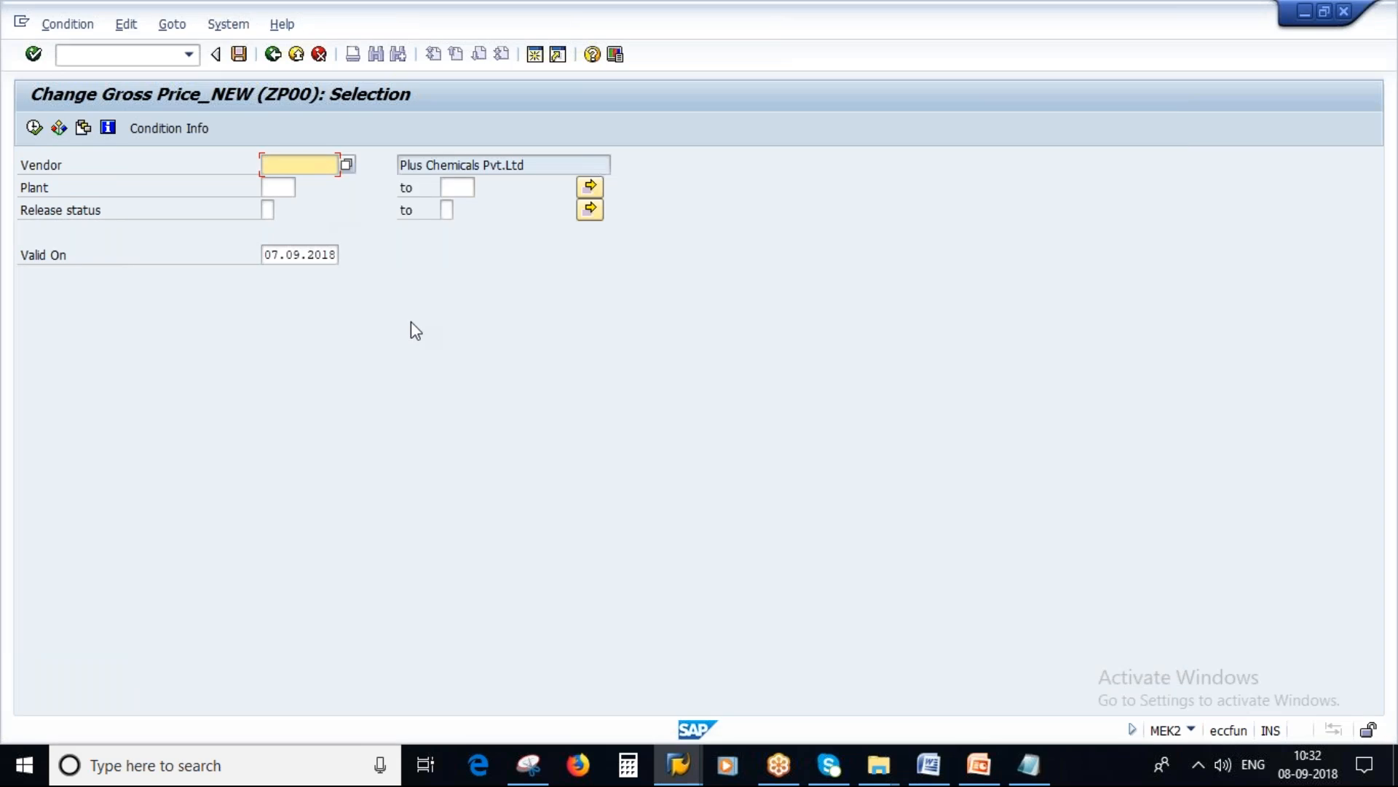
pyautogui.click(1028, 765)
pyautogui.moveTo(217, 481); pyautogui.dragTo(151, 481)
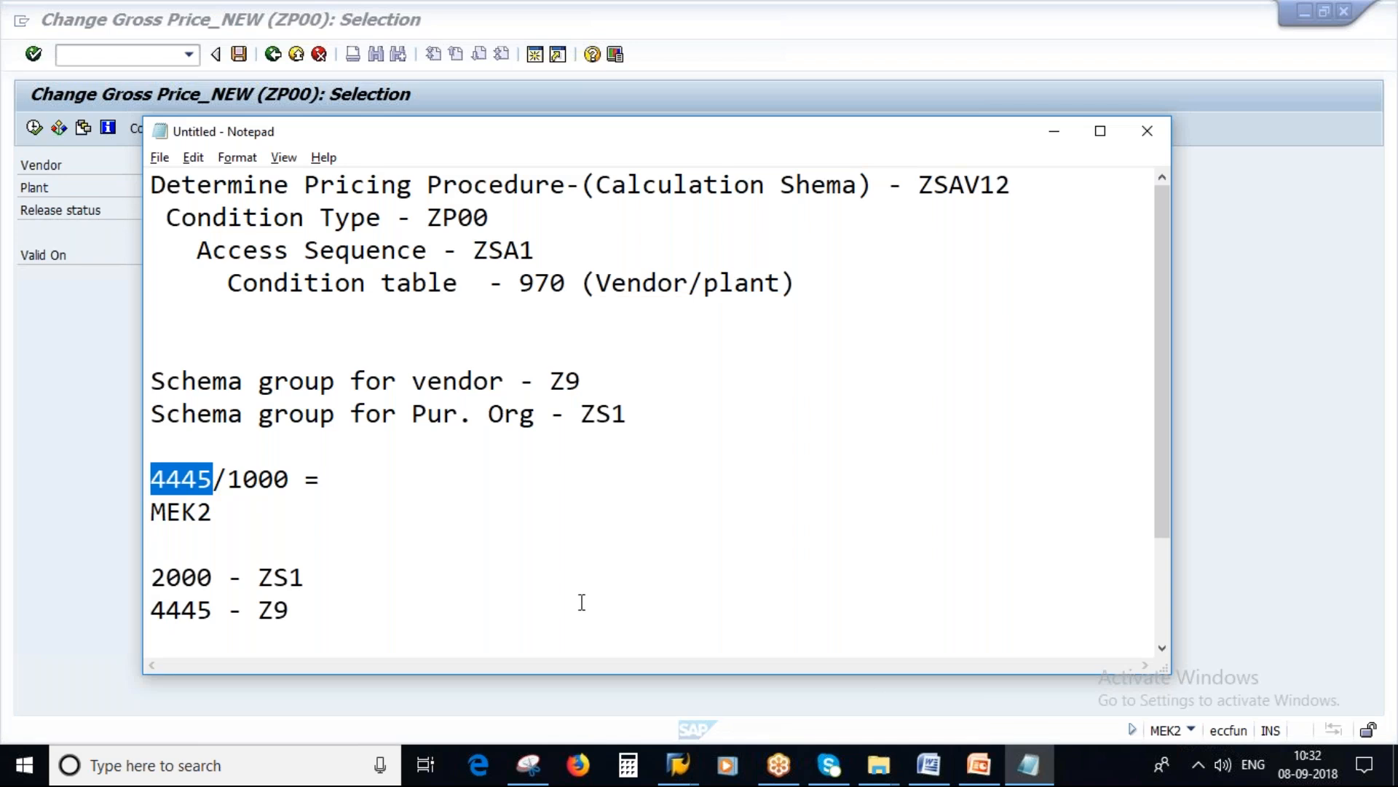
pyautogui.hotkey('alt', 'Tab')
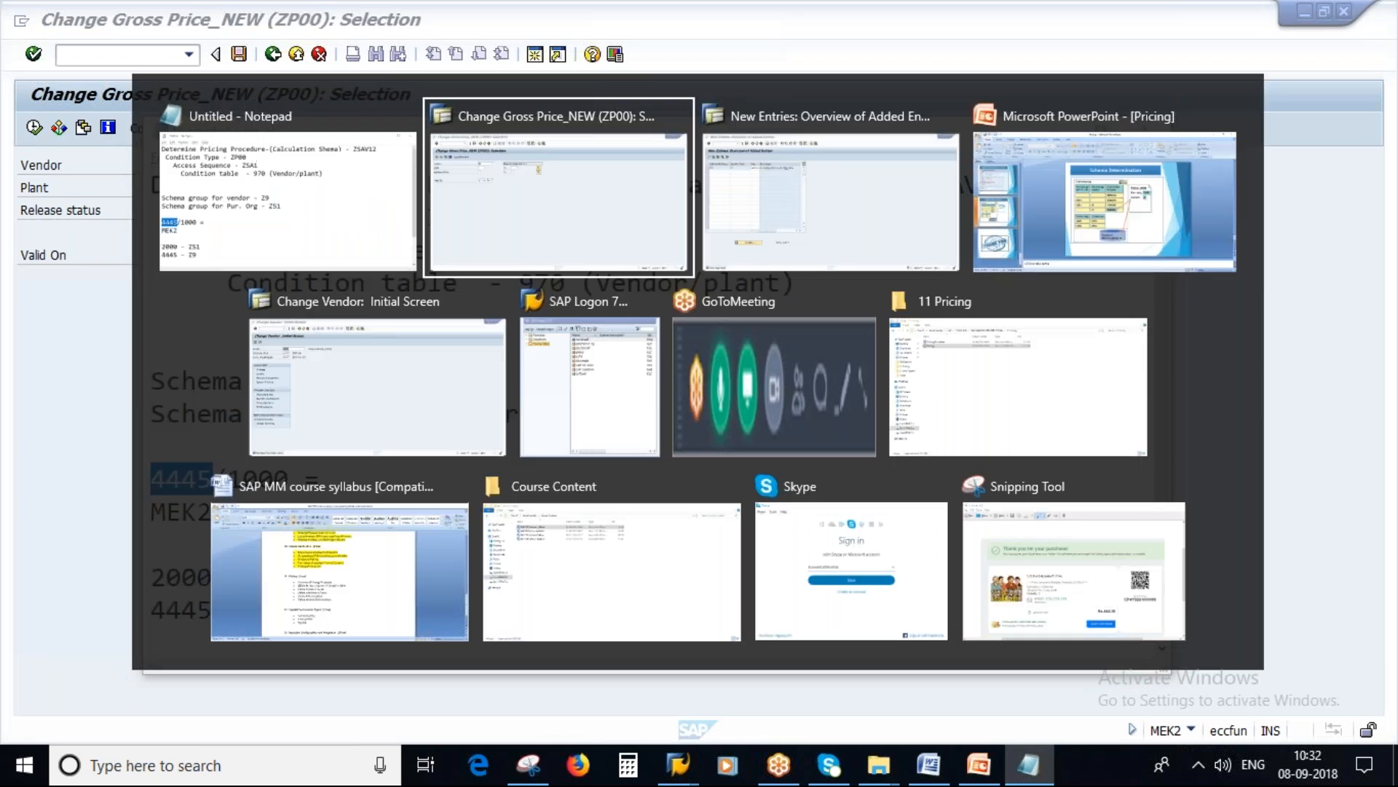
pyautogui.press('Tab')
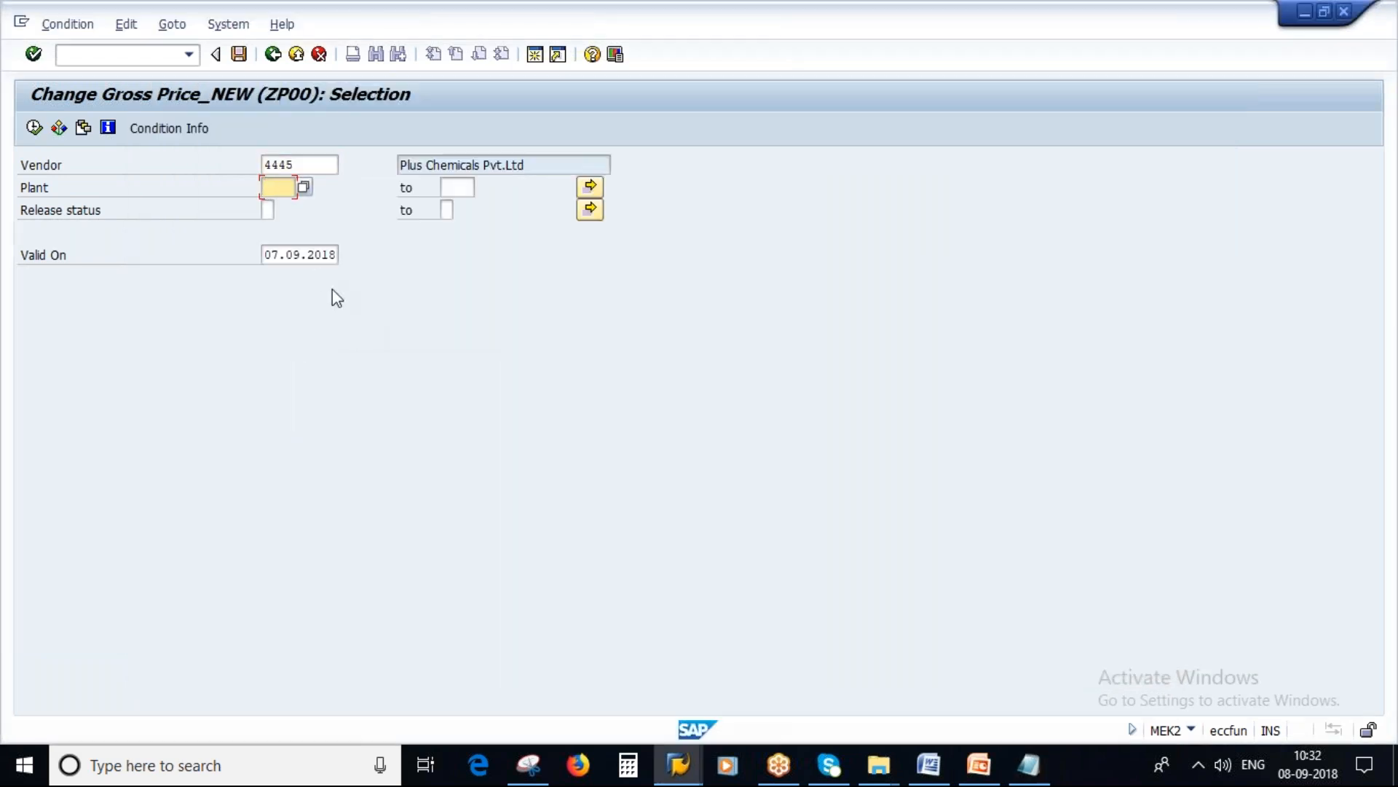
pyautogui.write('1000')
pyautogui.click(34, 129)
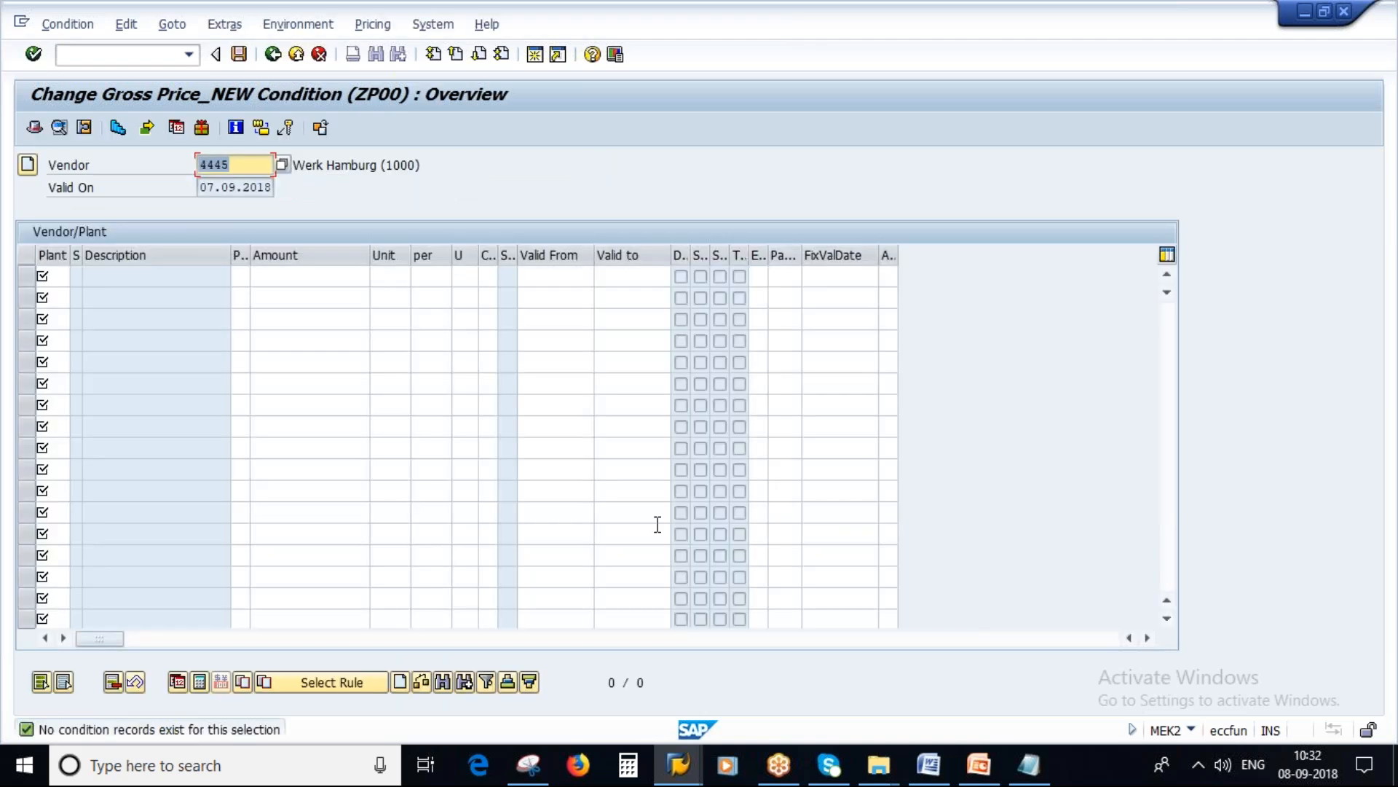
# Step: Enter plant 1000 in the first row of the Vendor/Plant condition table
pyautogui.click(53, 276)
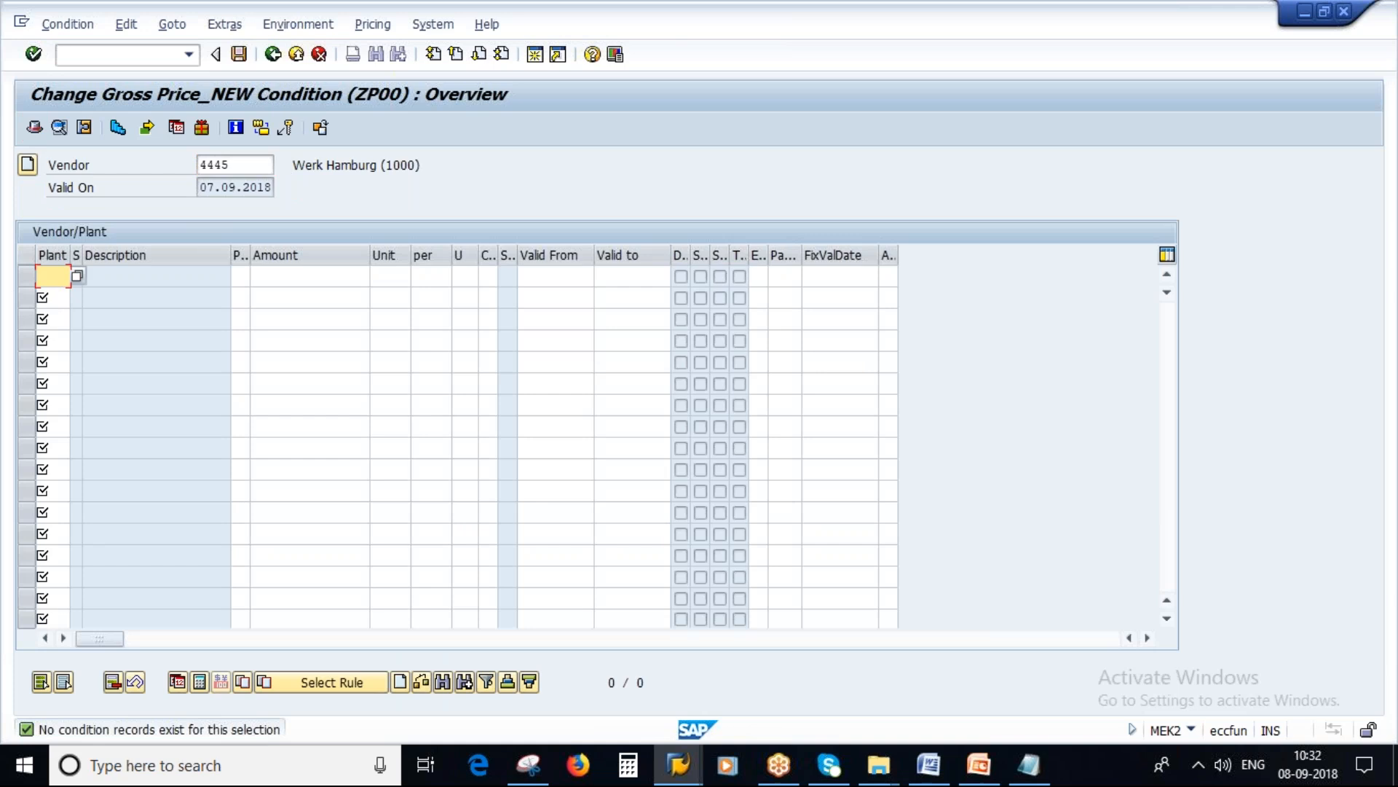
pyautogui.write('1000')
pyautogui.press('Tab')
pyautogui.press('Tab')
pyautogui.click(238, 166)
# Step: Display vendor 4445's master record in the vendor session through to its purchasing data, and return to the ZP00 condition overview
pyautogui.click(678, 765)
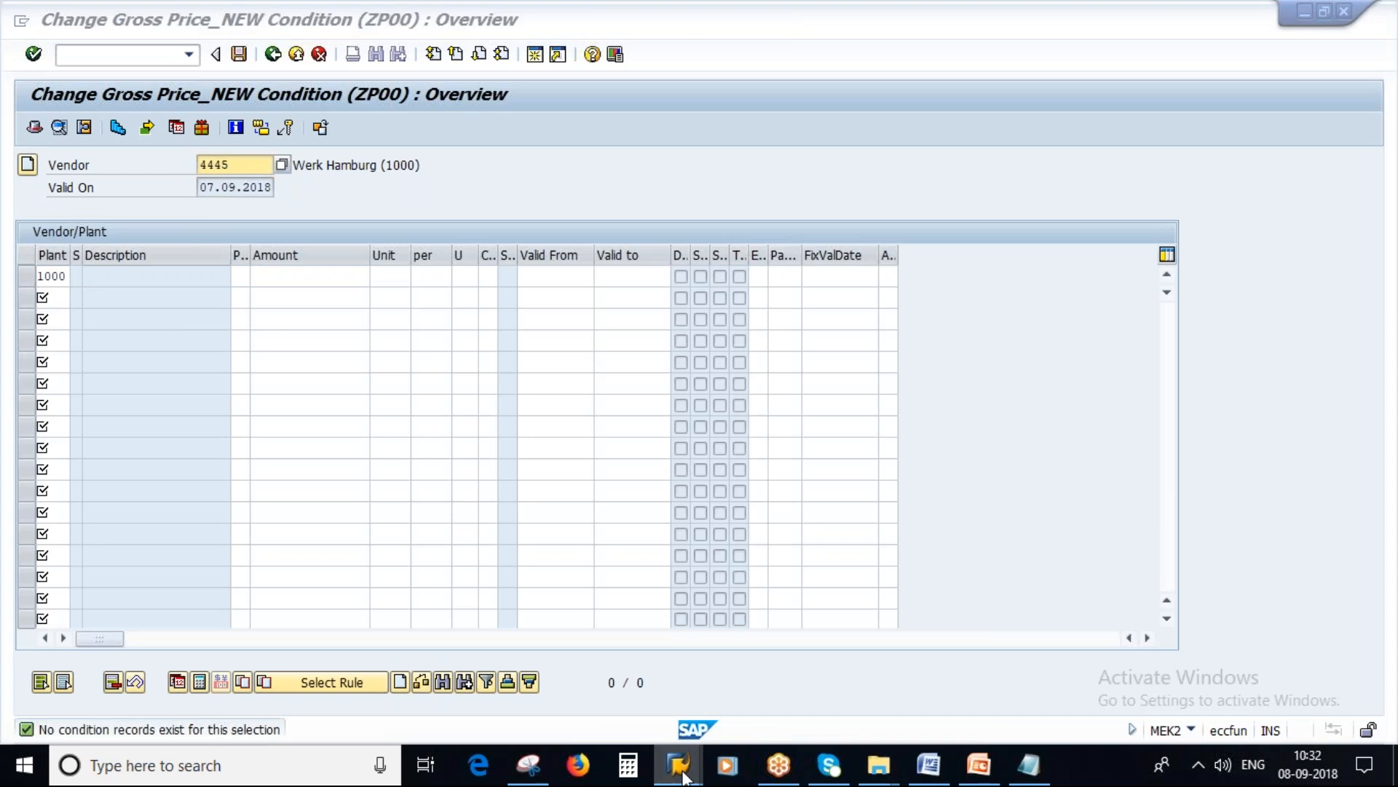
pyautogui.click(931, 670)
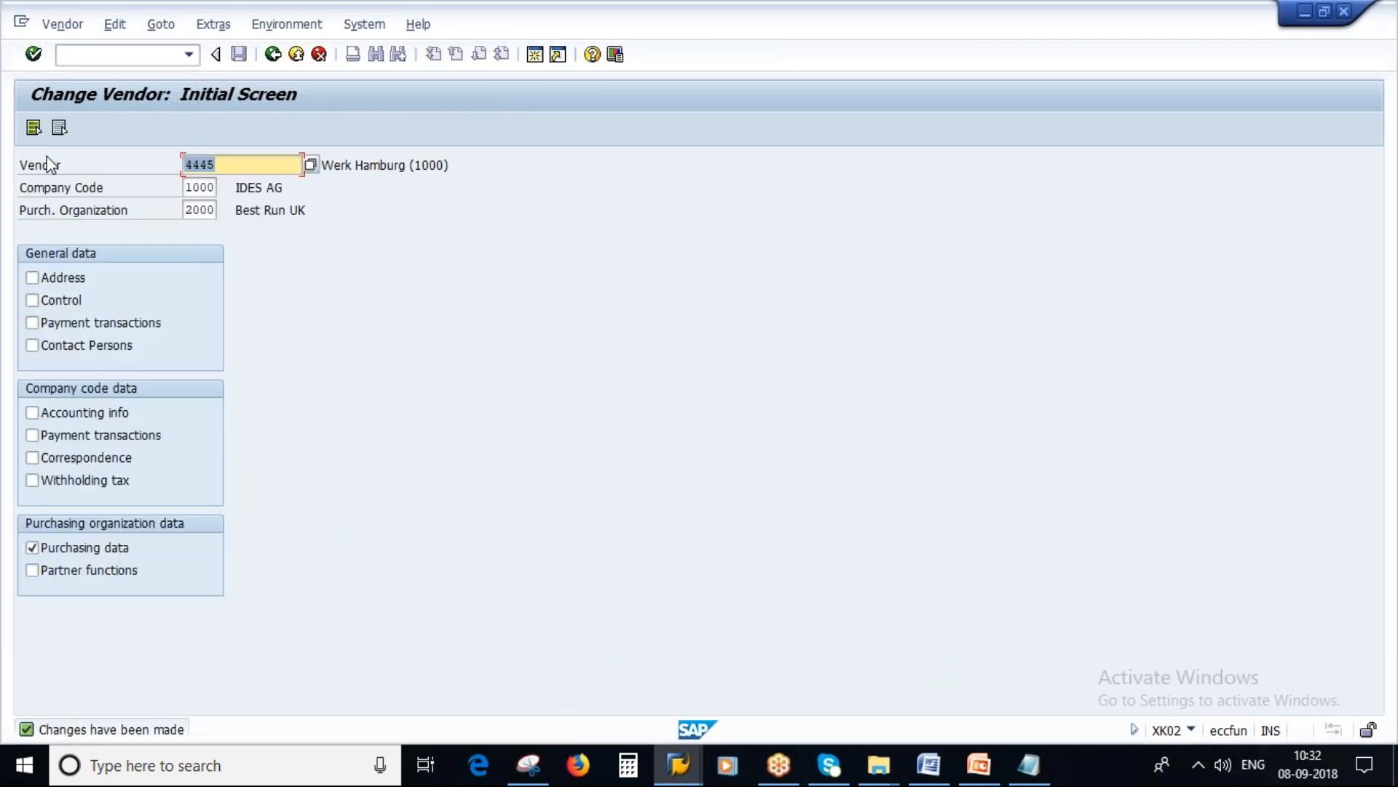
pyautogui.click(33, 128)
pyautogui.click(63, 24)
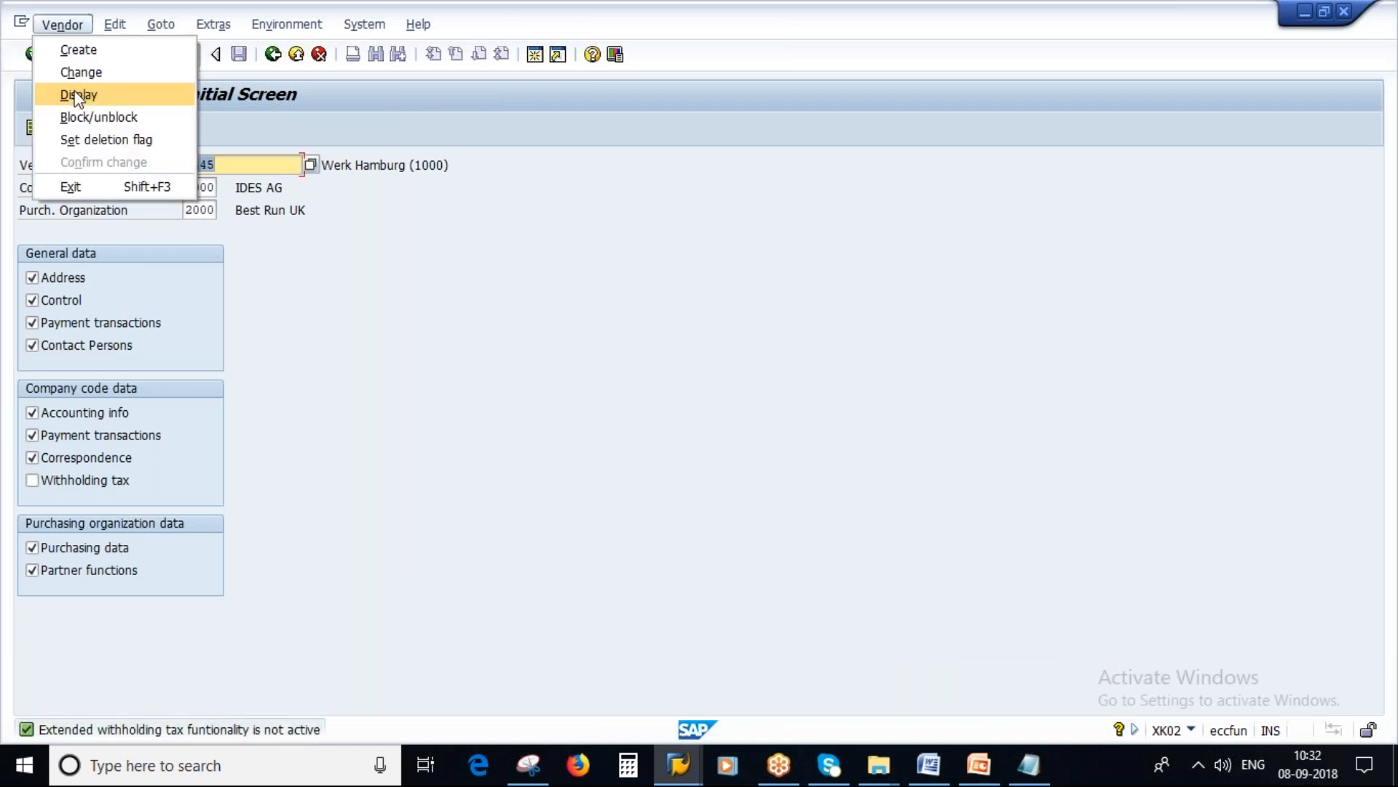
pyautogui.click(78, 94)
pyautogui.press('Return')
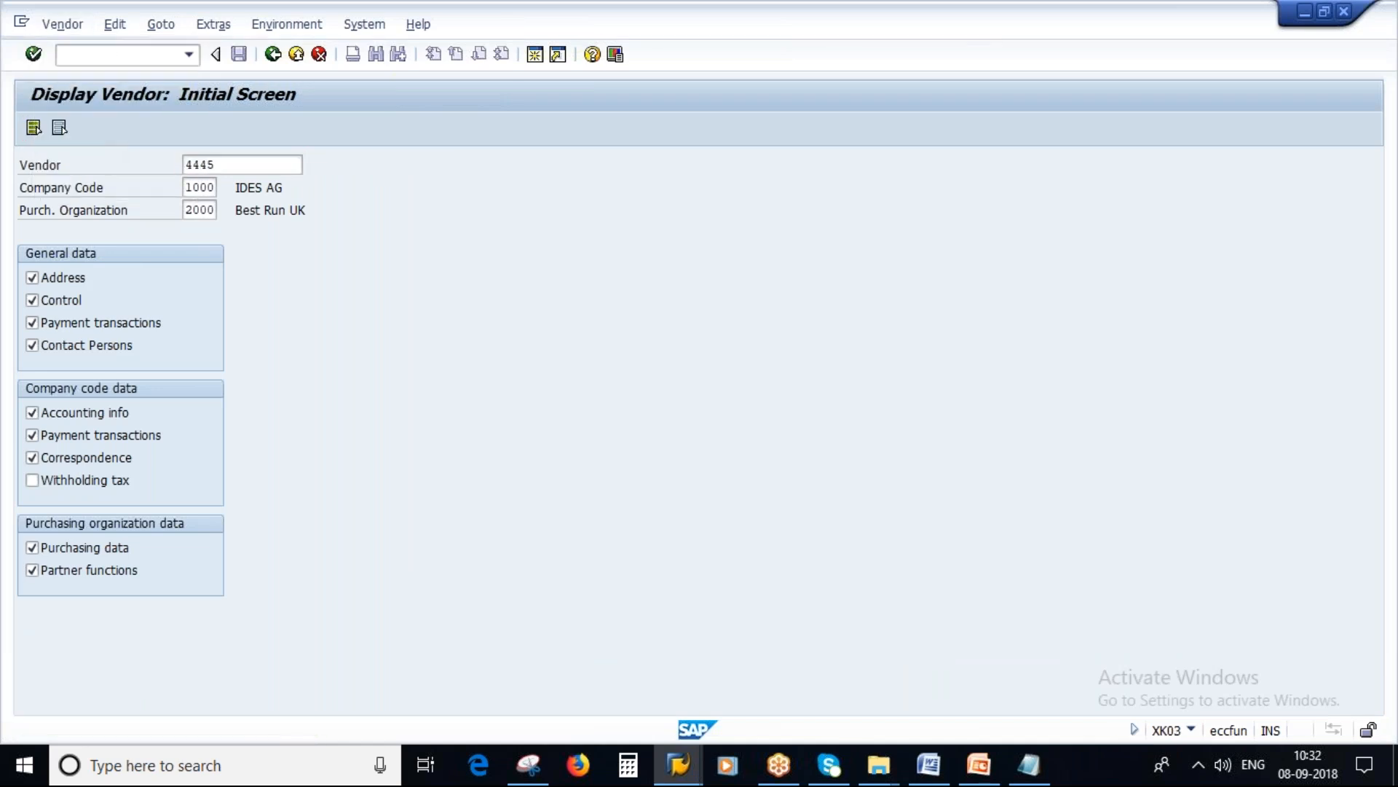
pyautogui.press('Return')
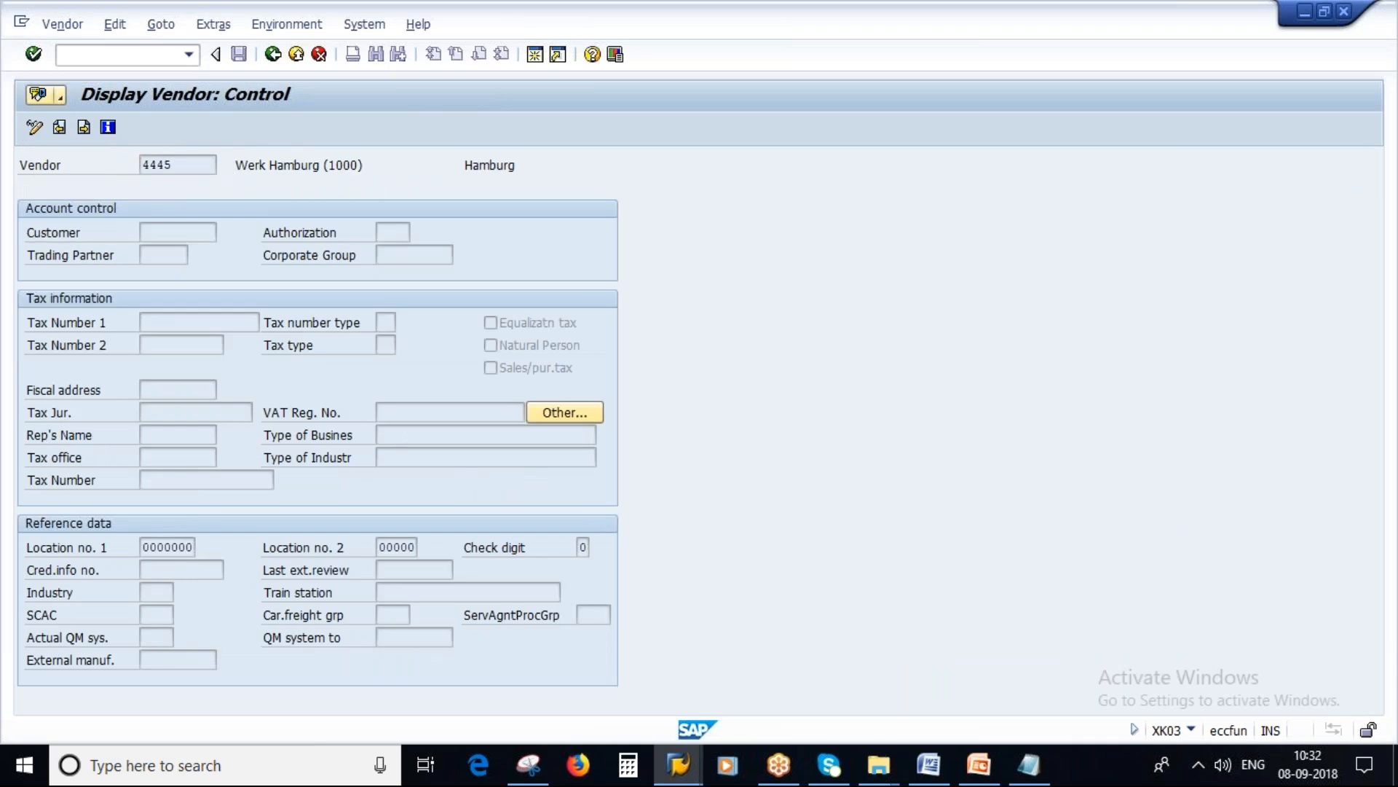
pyautogui.press('Return')
pyautogui.press('Return')
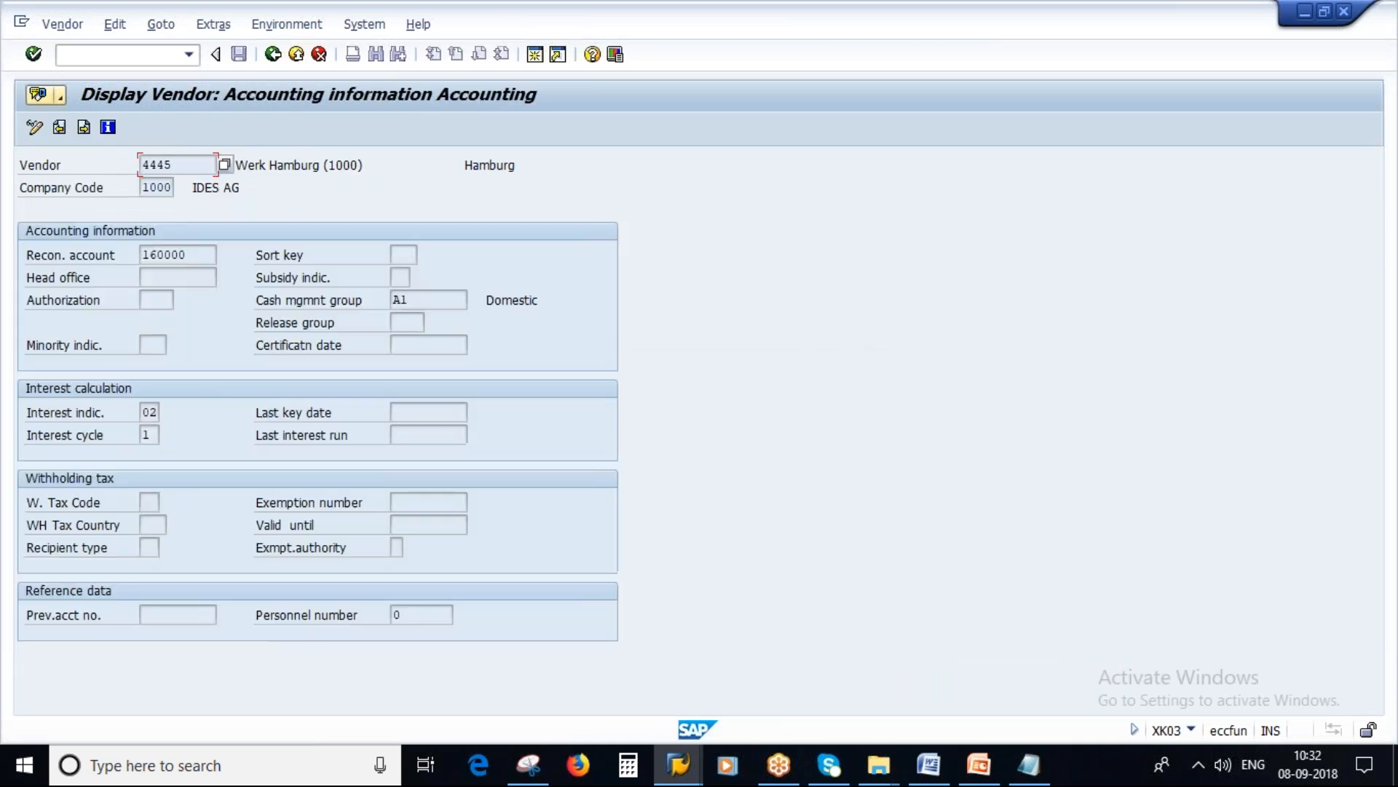
pyautogui.press('Return')
pyautogui.press('Return')
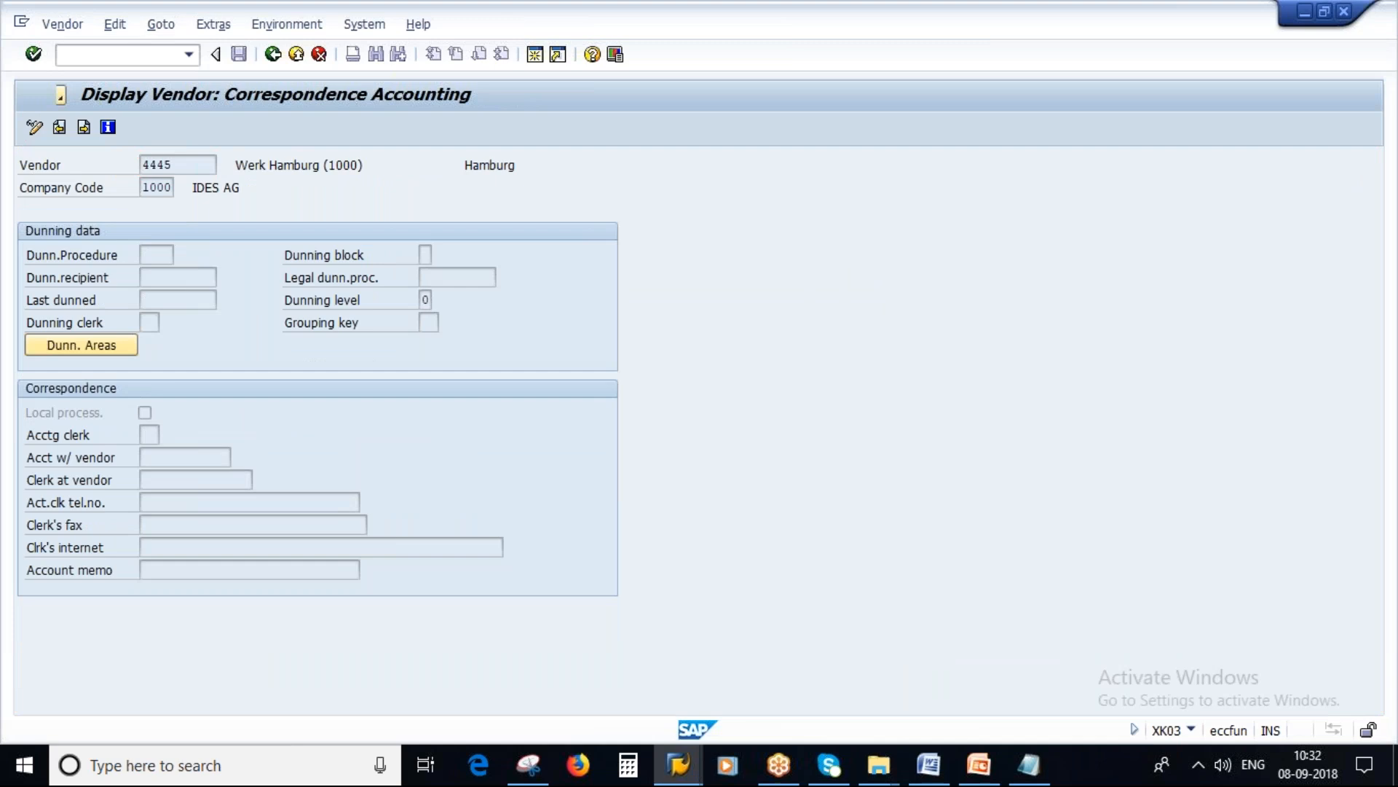
pyautogui.press('Return')
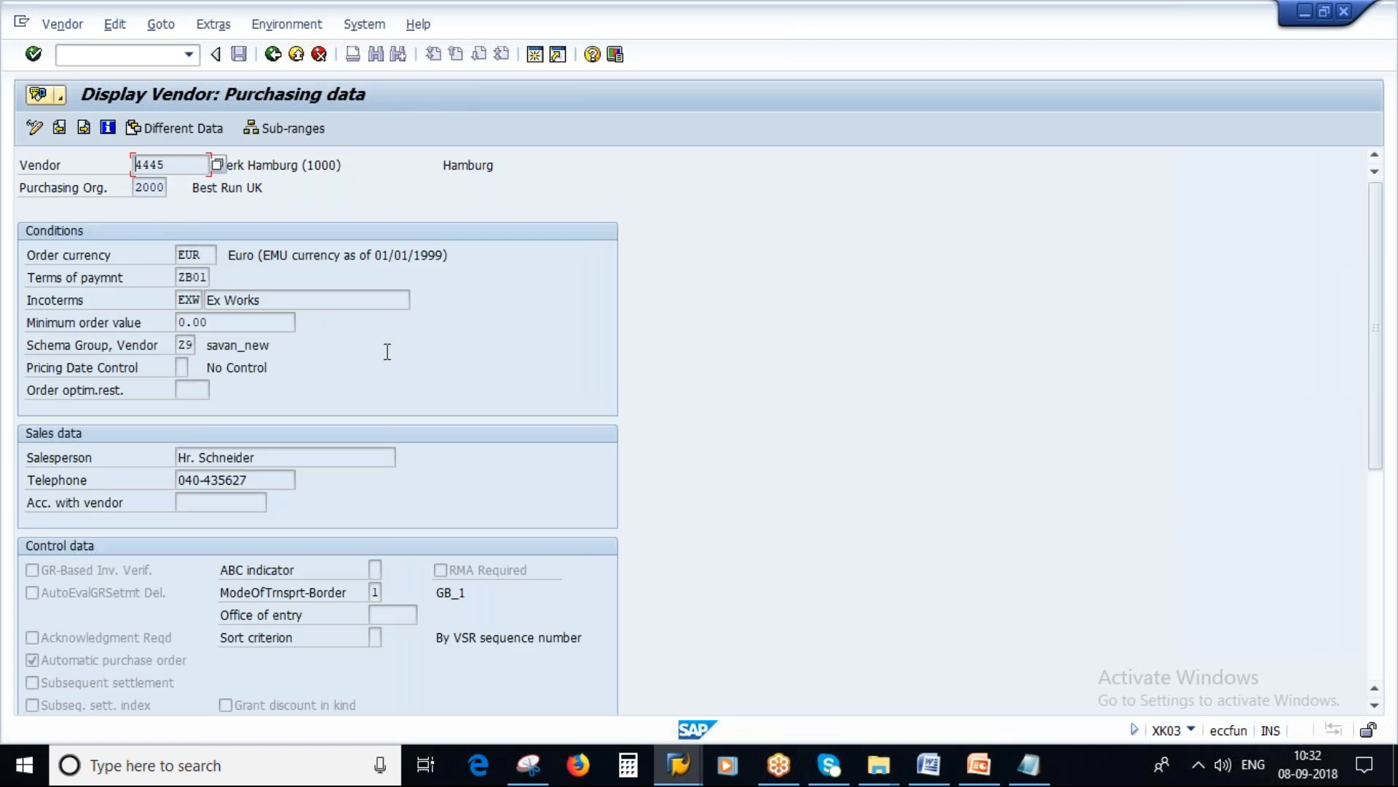
pyautogui.hotkey('alt', 'Tab')
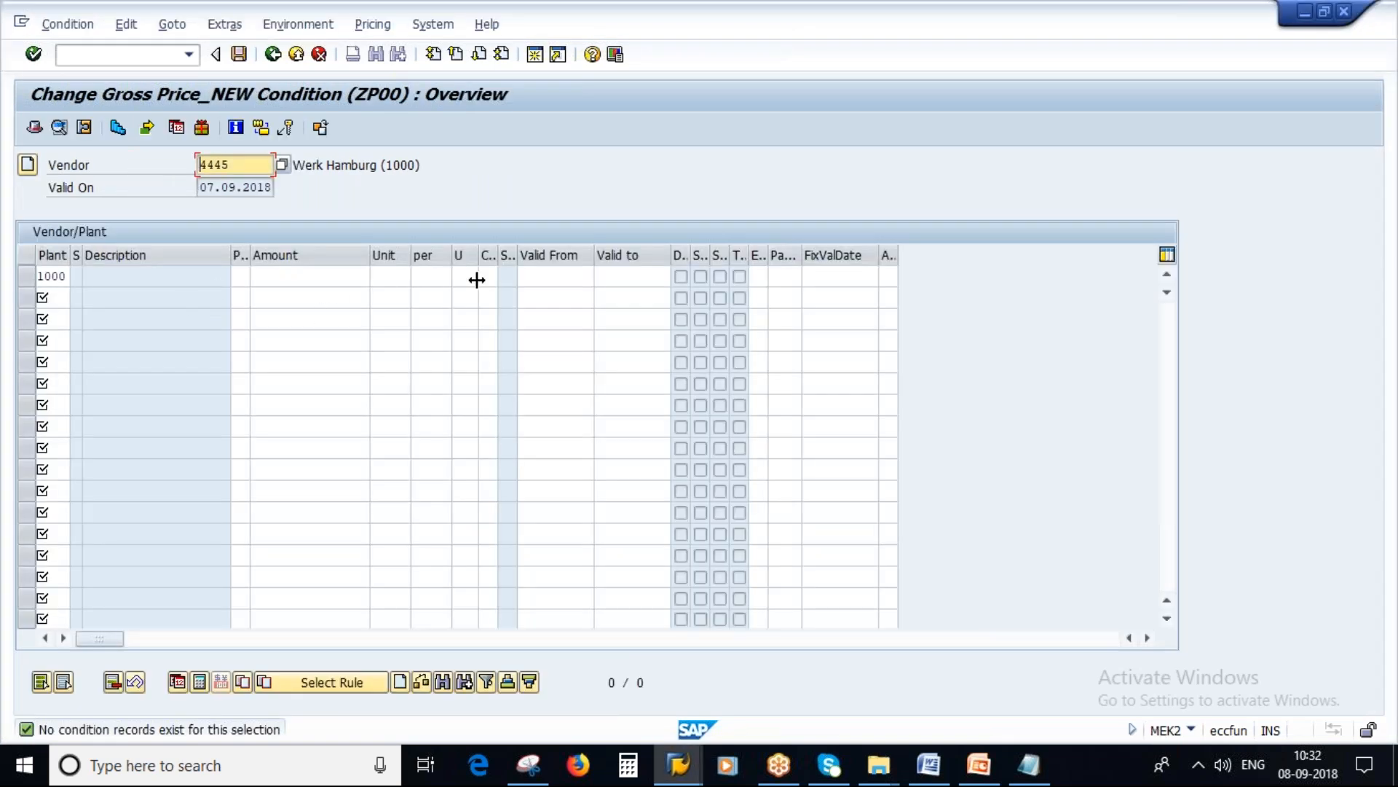
pyautogui.click(385, 277)
pyautogui.write('1')
pyautogui.click(437, 281)
pyautogui.moveTo(384, 275); pyautogui.dragTo(302, 276)
pyautogui.press('Delete')
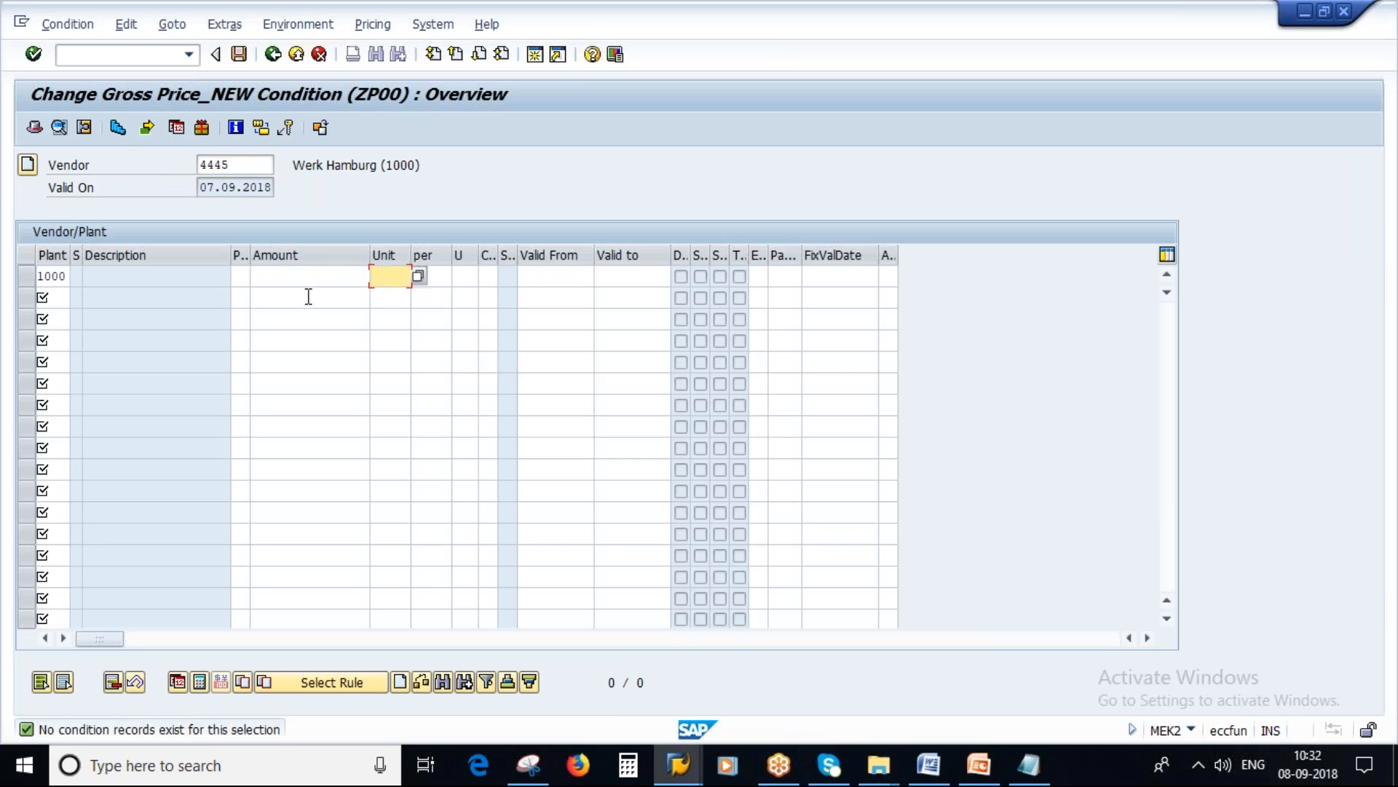
# Step: Open transaction MM60 in a new session and list the valuated materials of type ROH for plant 1000
pyautogui.click(678, 765)
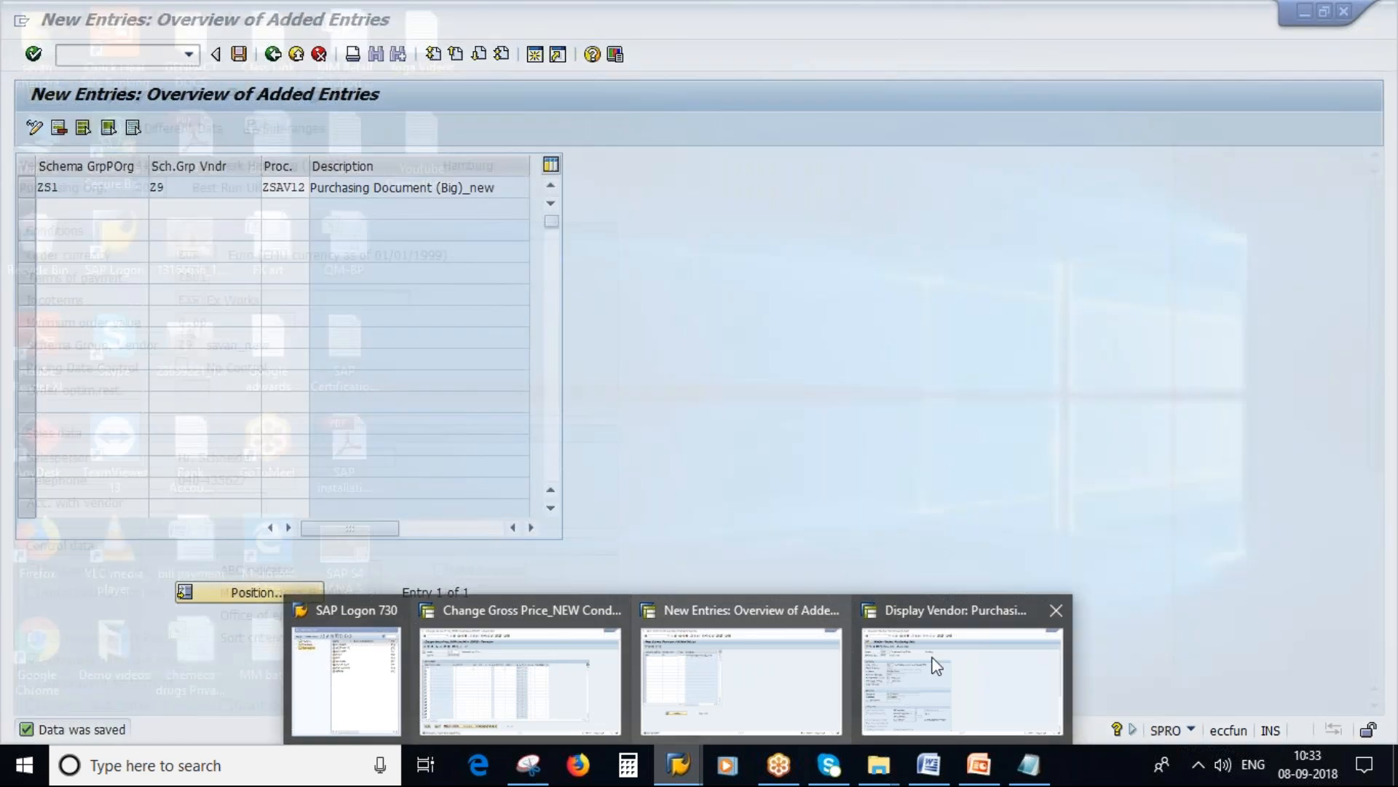
pyautogui.click(936, 666)
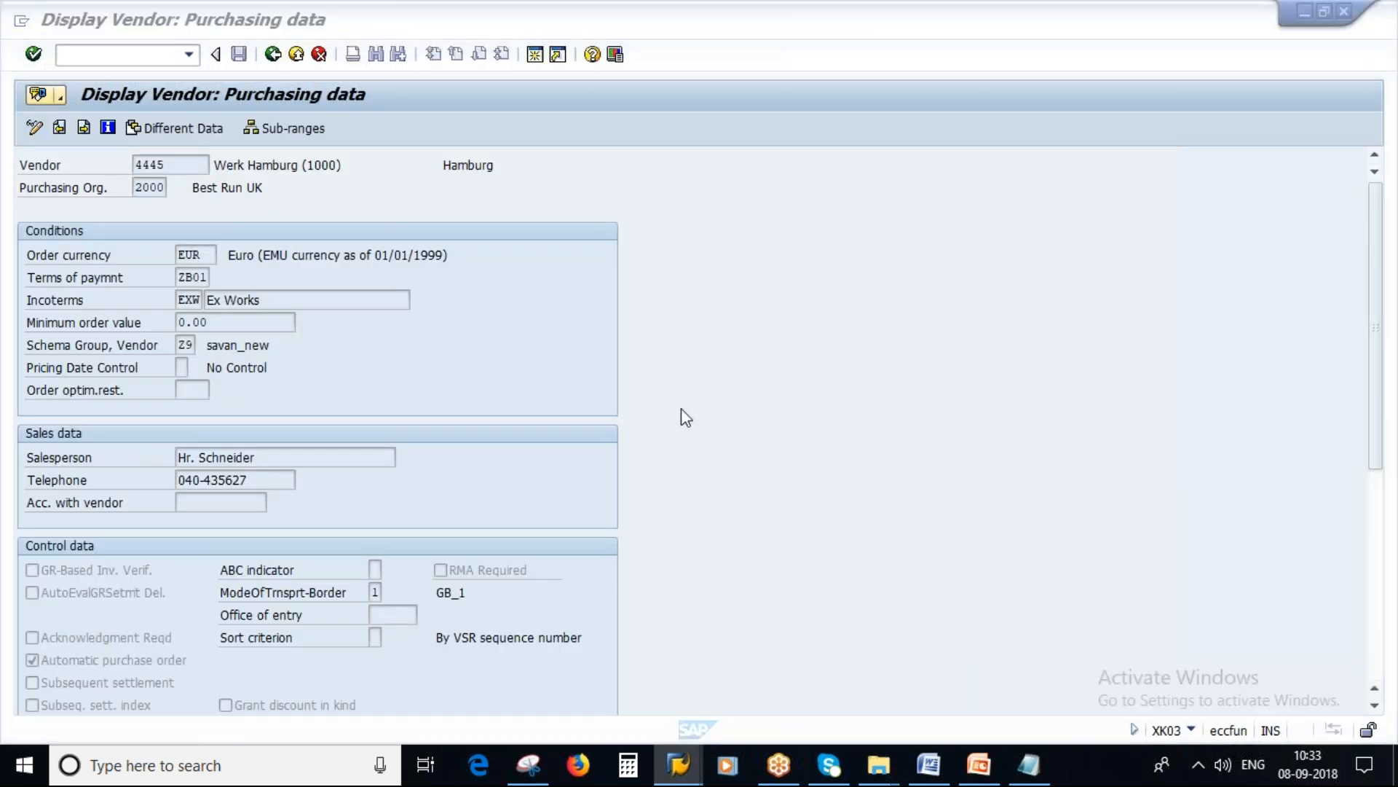
pyautogui.write('MM60')
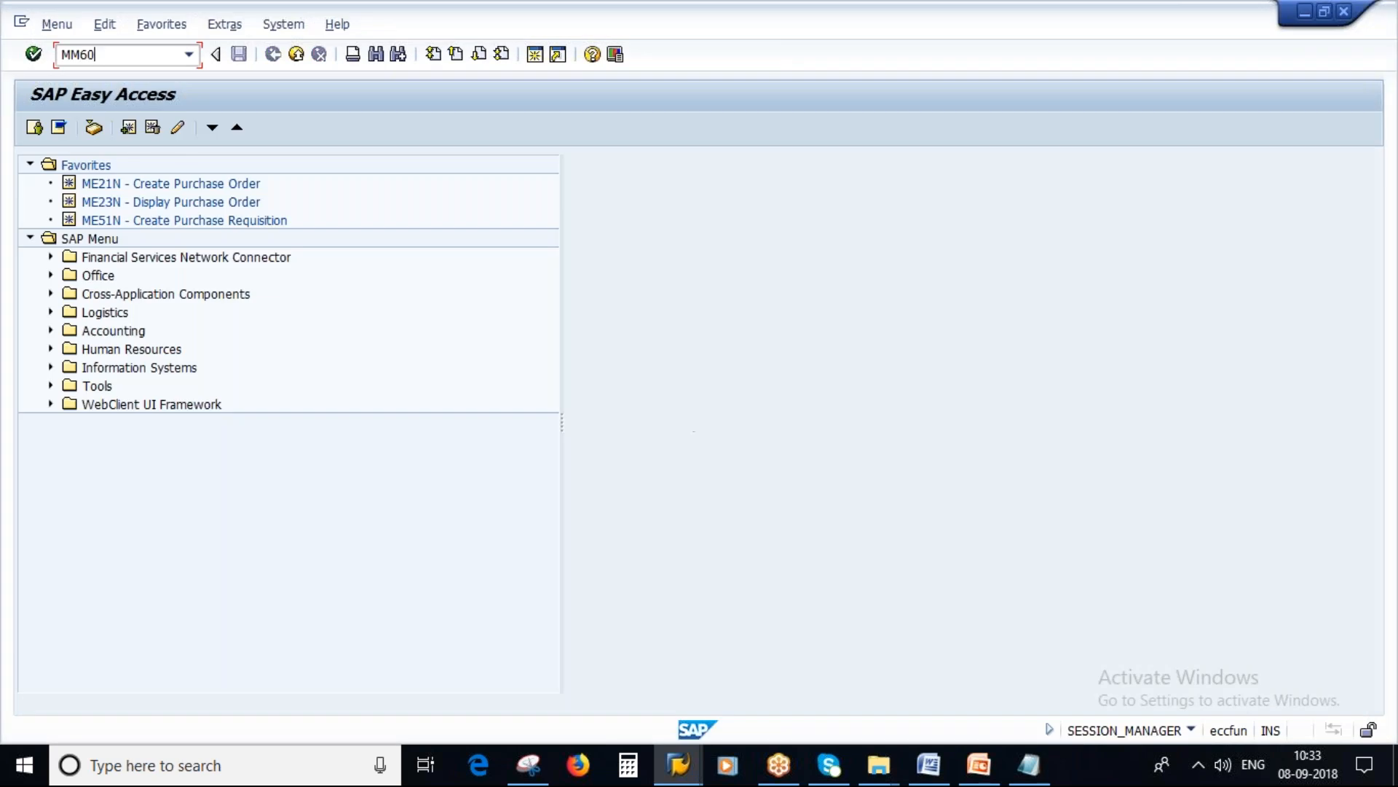
pyautogui.press('Return')
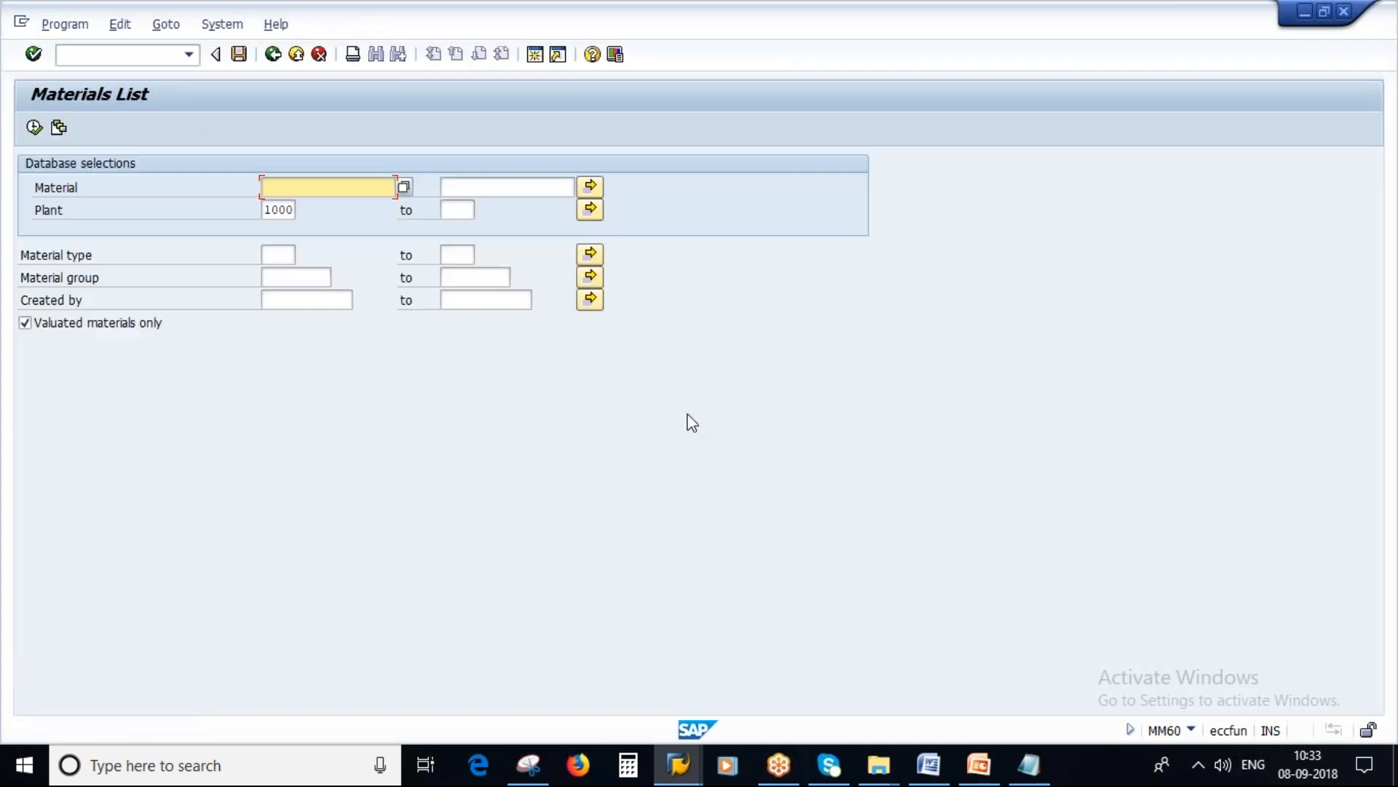
pyautogui.click(281, 256)
pyautogui.click(280, 290)
pyautogui.click(294, 302)
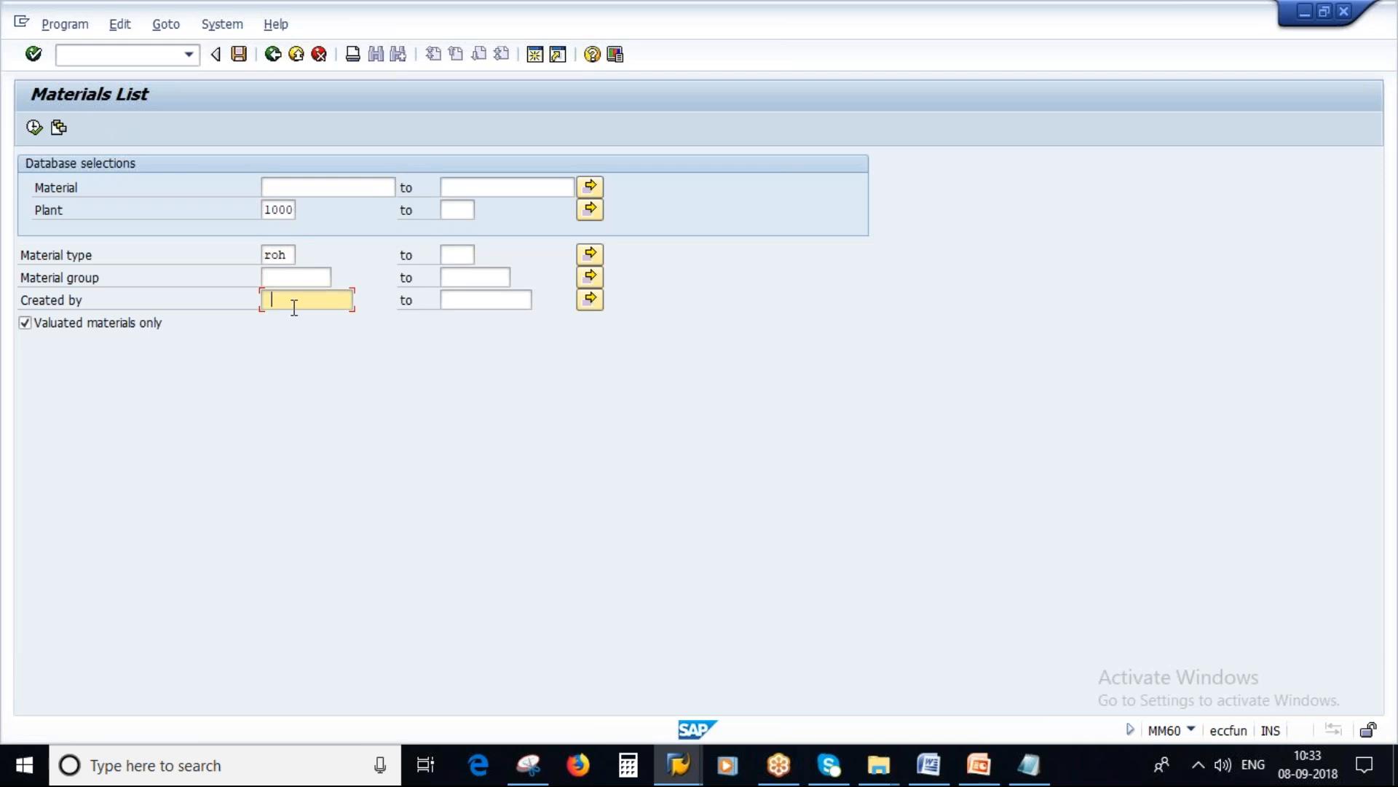
pyautogui.press('Down')
pyautogui.press('F8')
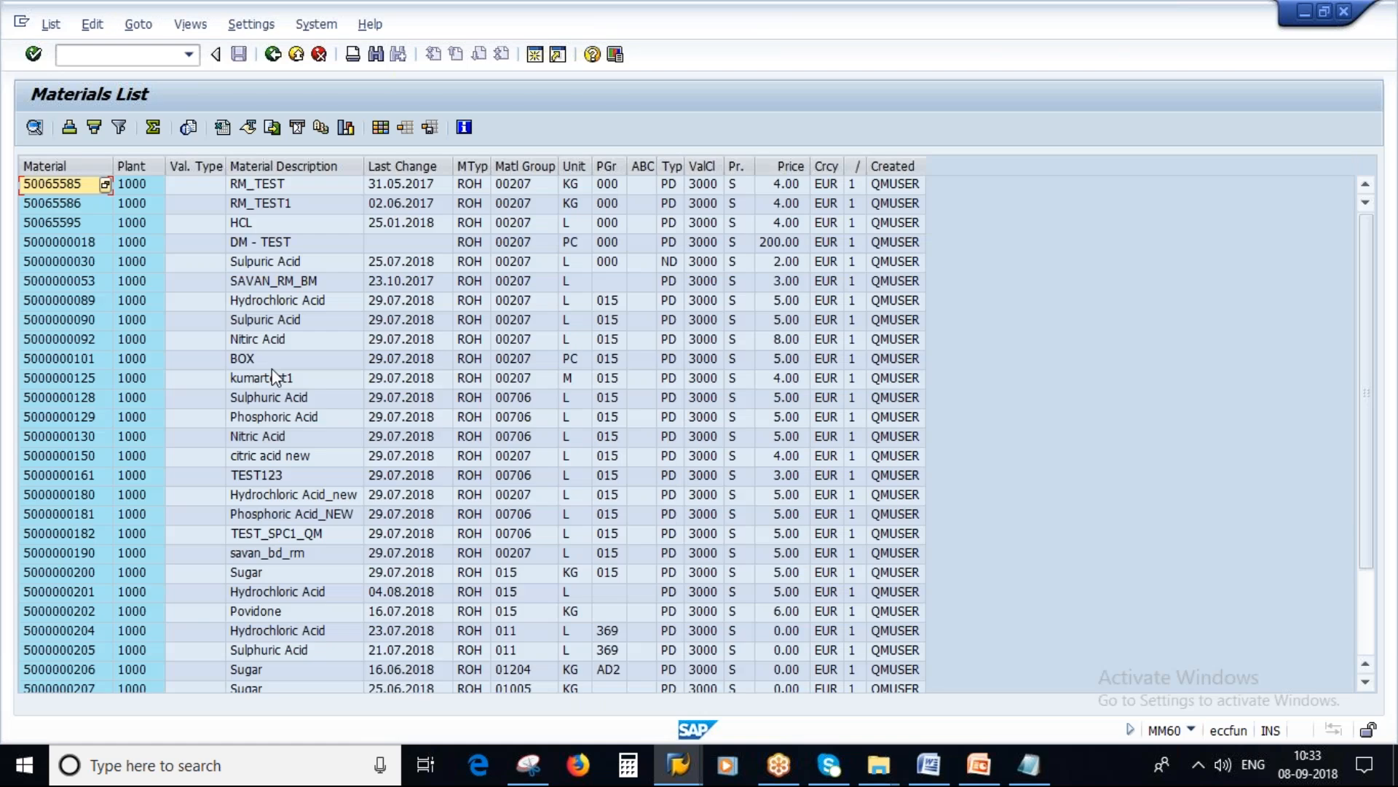
# Step: Check the unit of measure of Povidone in the materials list and return to the ZP00 condition overview
pyautogui.scroll(-2, 273, 369)
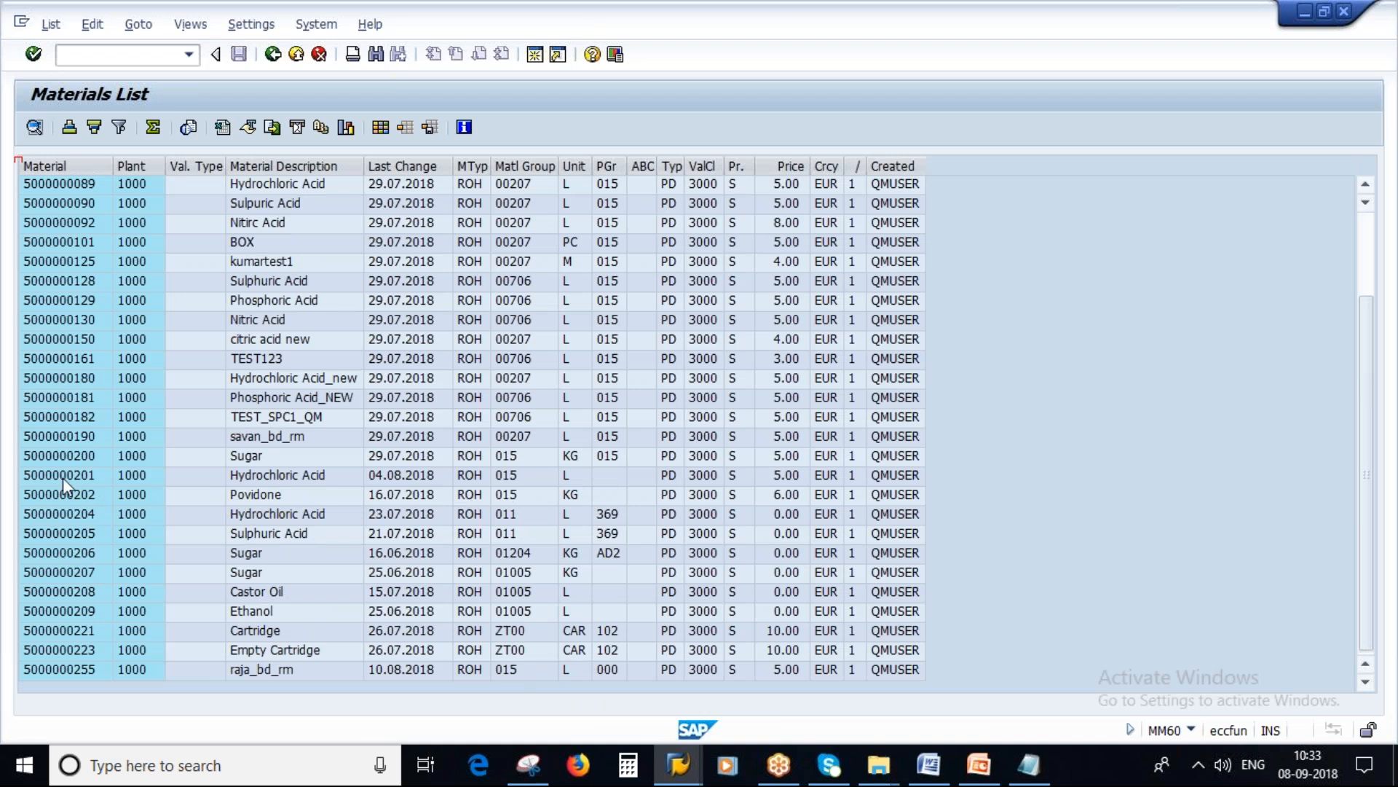
pyautogui.click(574, 497)
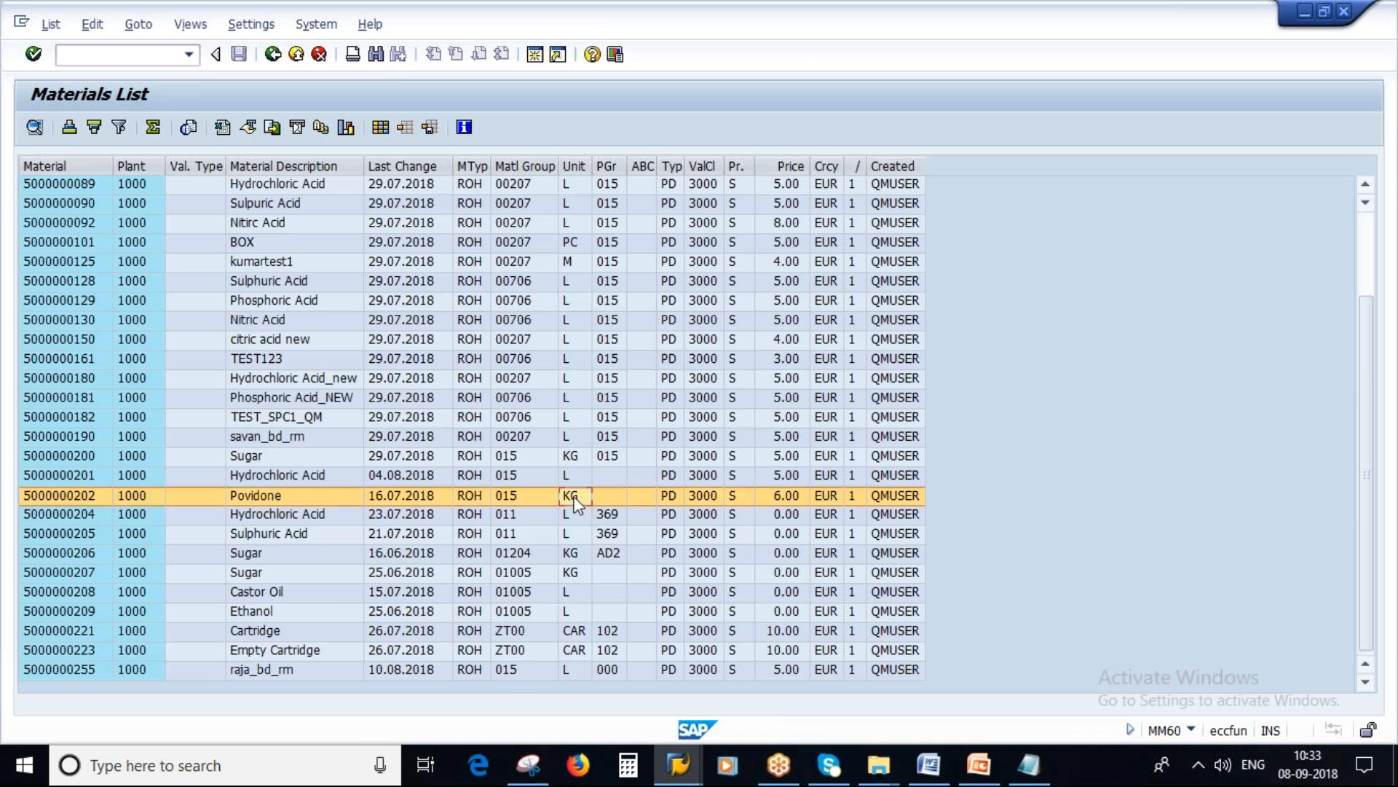
pyautogui.hotkey('alt', 'Tab')
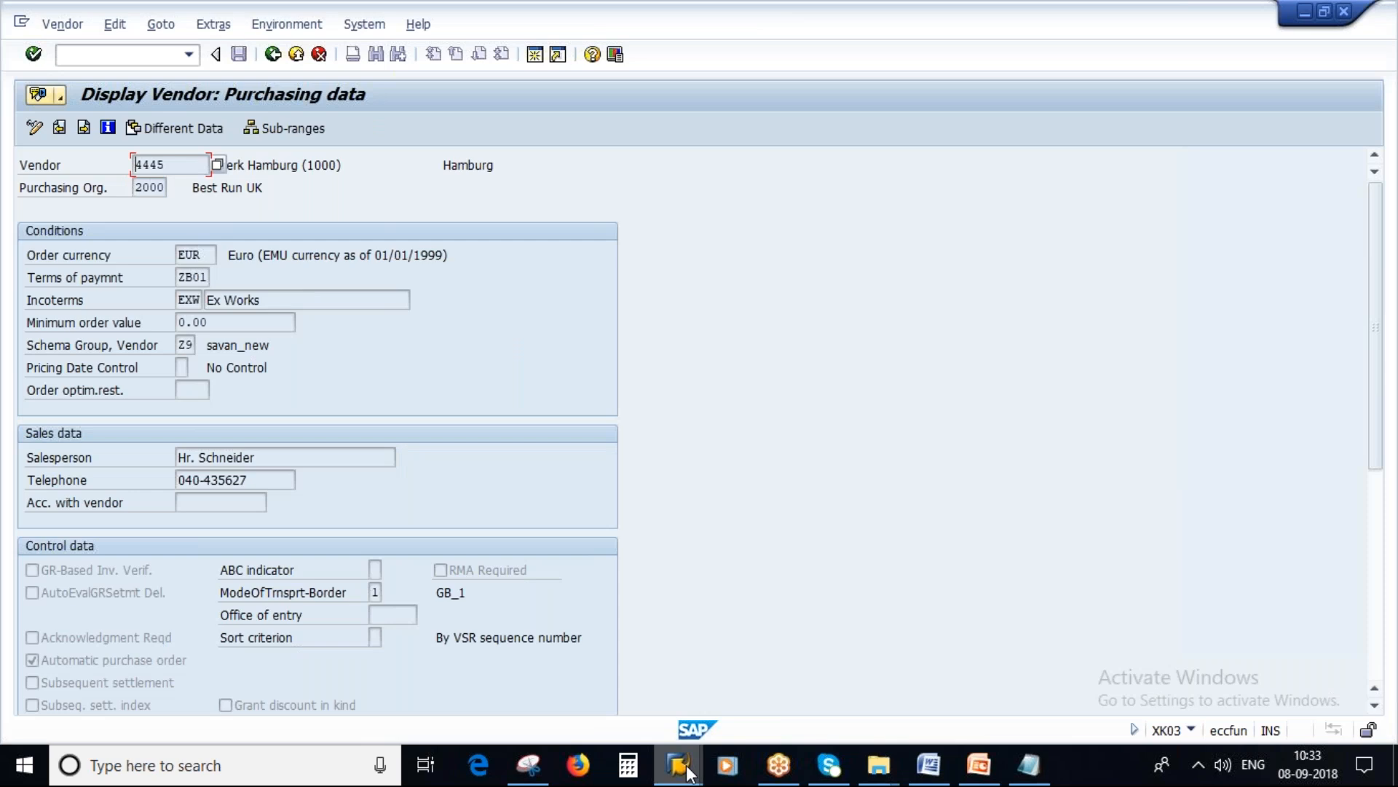
pyautogui.click(687, 766)
pyautogui.click(422, 684)
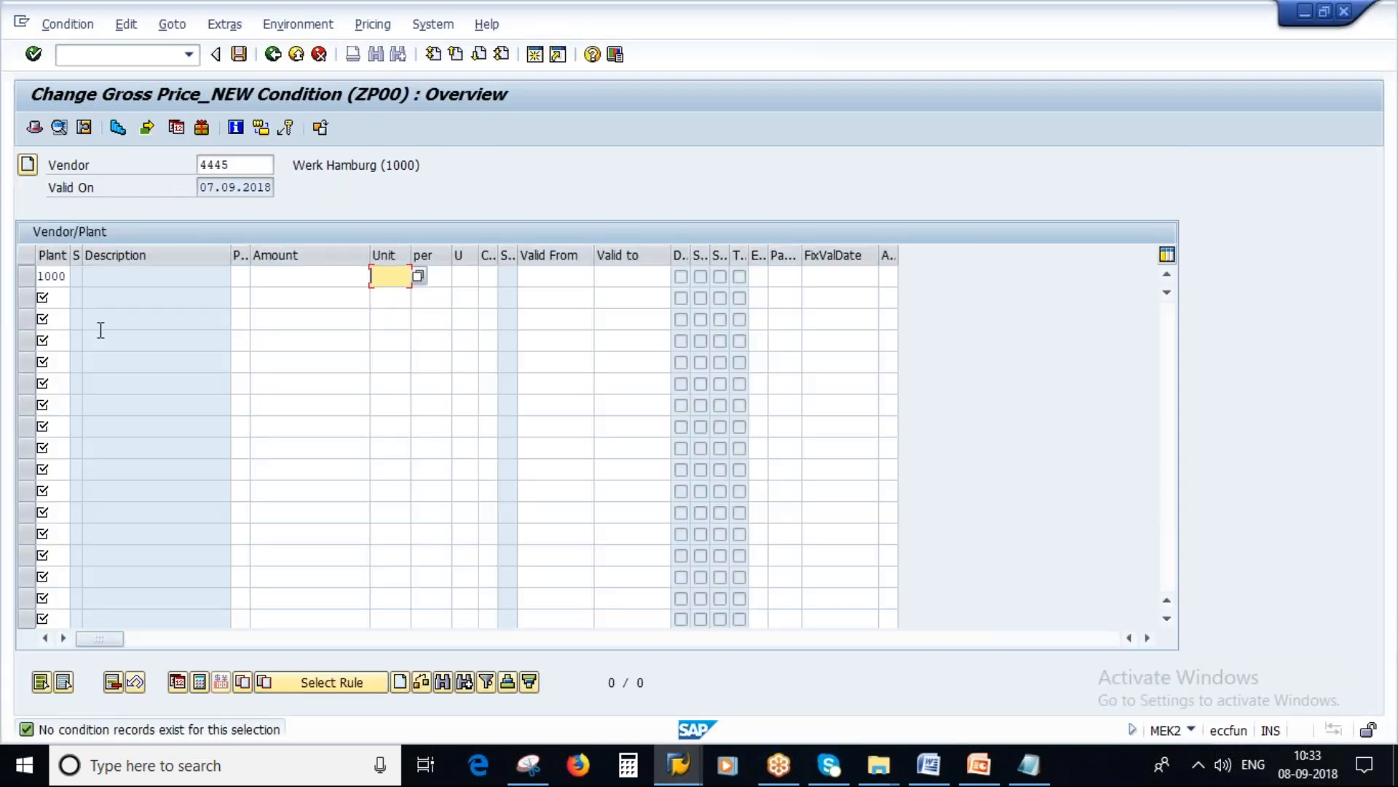
# Step: Enter an amount of 25 EUR per 1 in the plant 1000 condition row
pyautogui.click(283, 278)
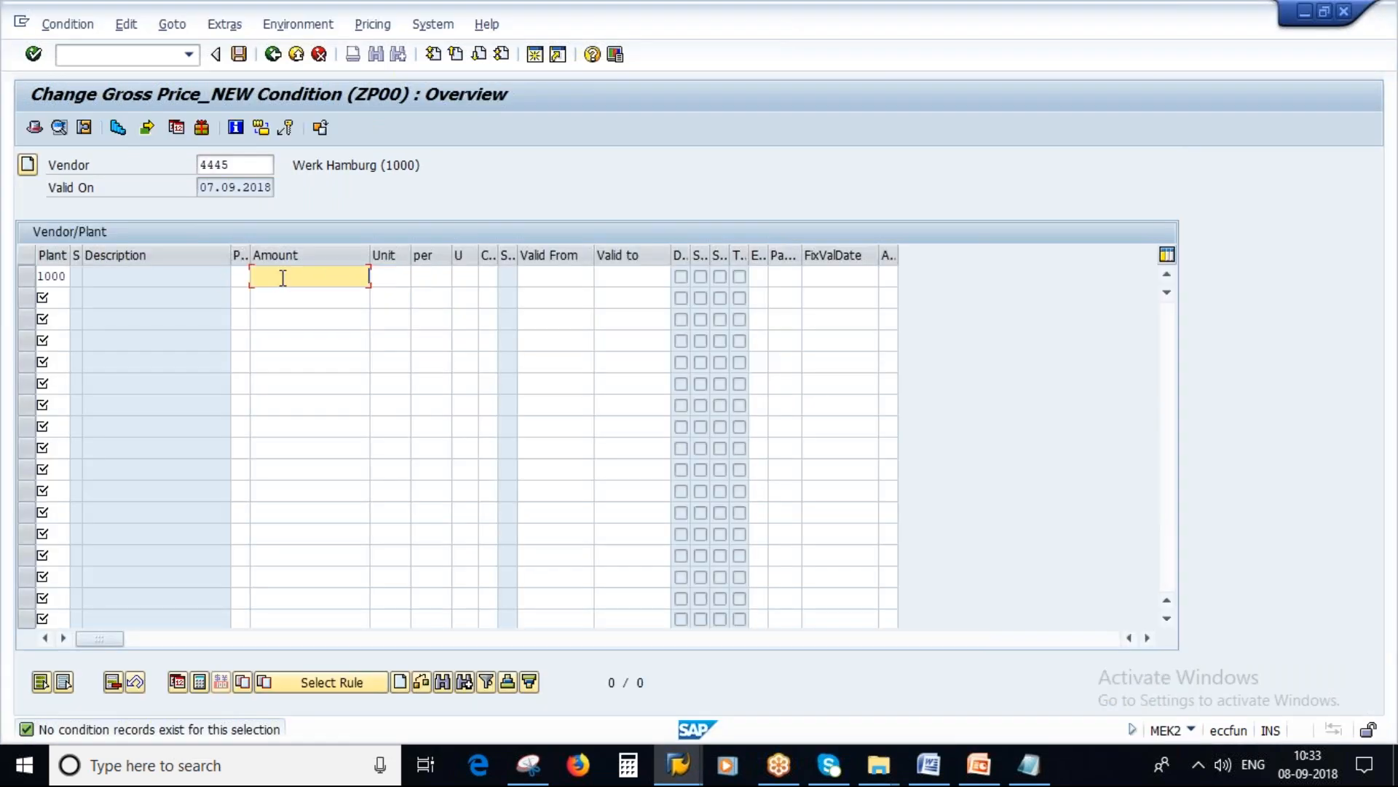
pyautogui.write('25')
pyautogui.click(394, 276)
pyautogui.click(391, 298)
pyautogui.click(438, 276)
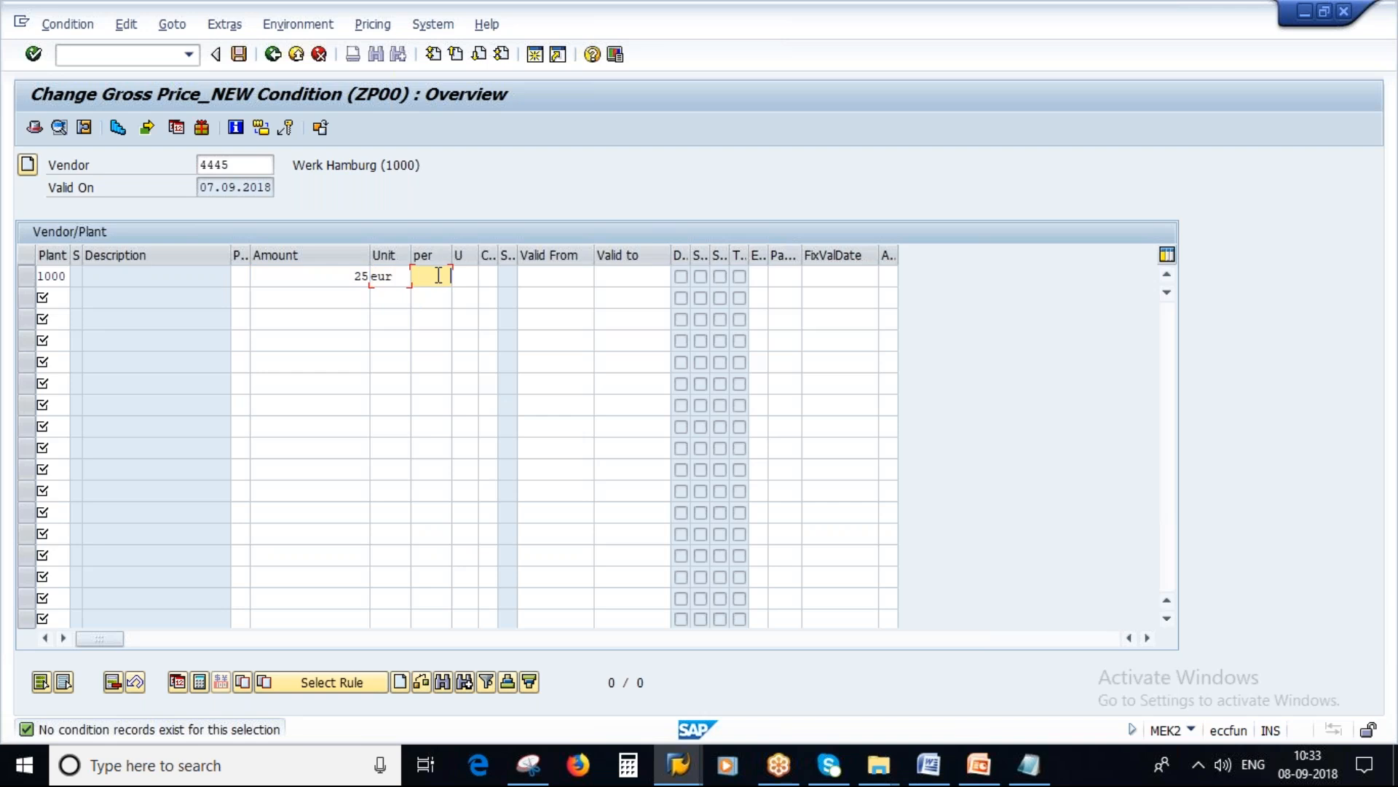
pyautogui.write('1')
pyautogui.press('Return')
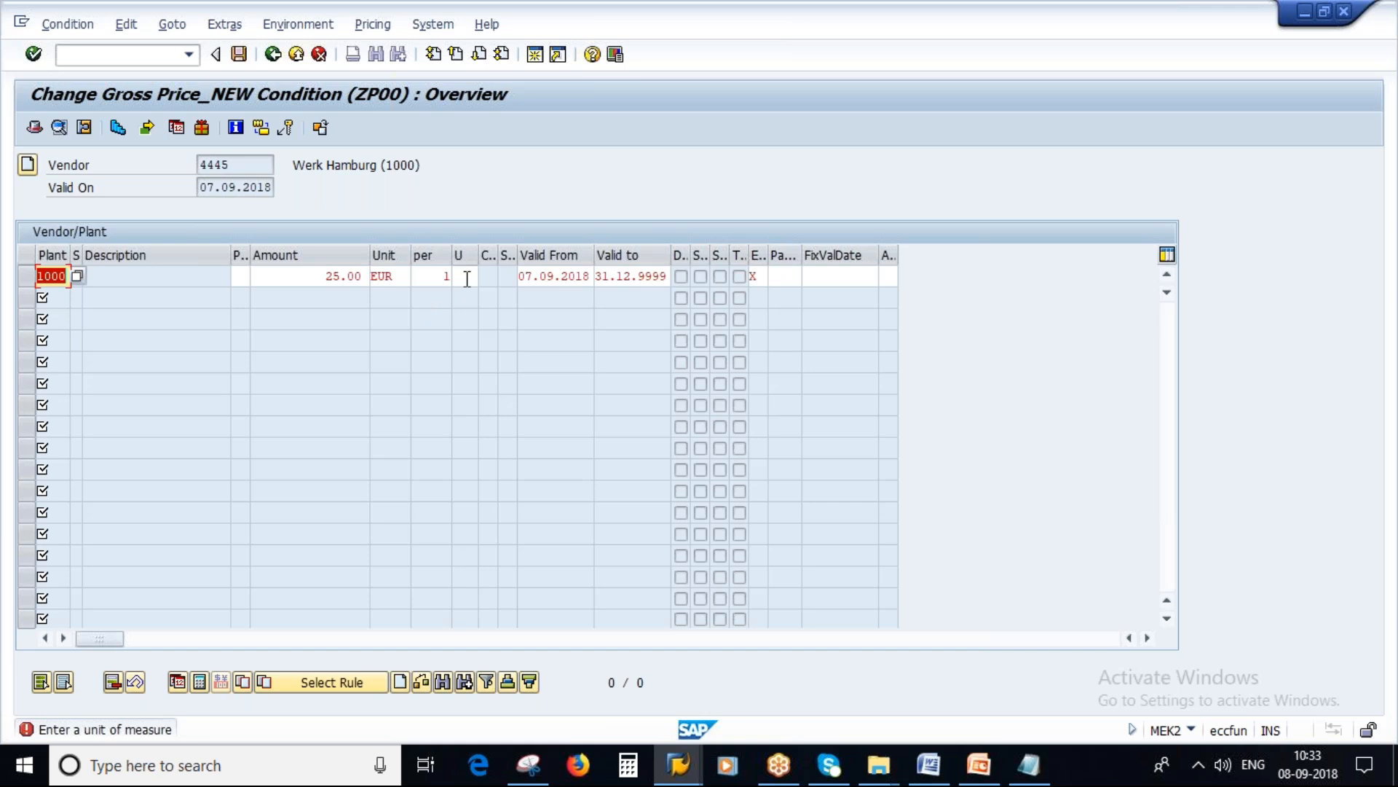
# Step: Set the condition row's unit of measure to KG and review the vendor and plant of the record
pyautogui.click(467, 277)
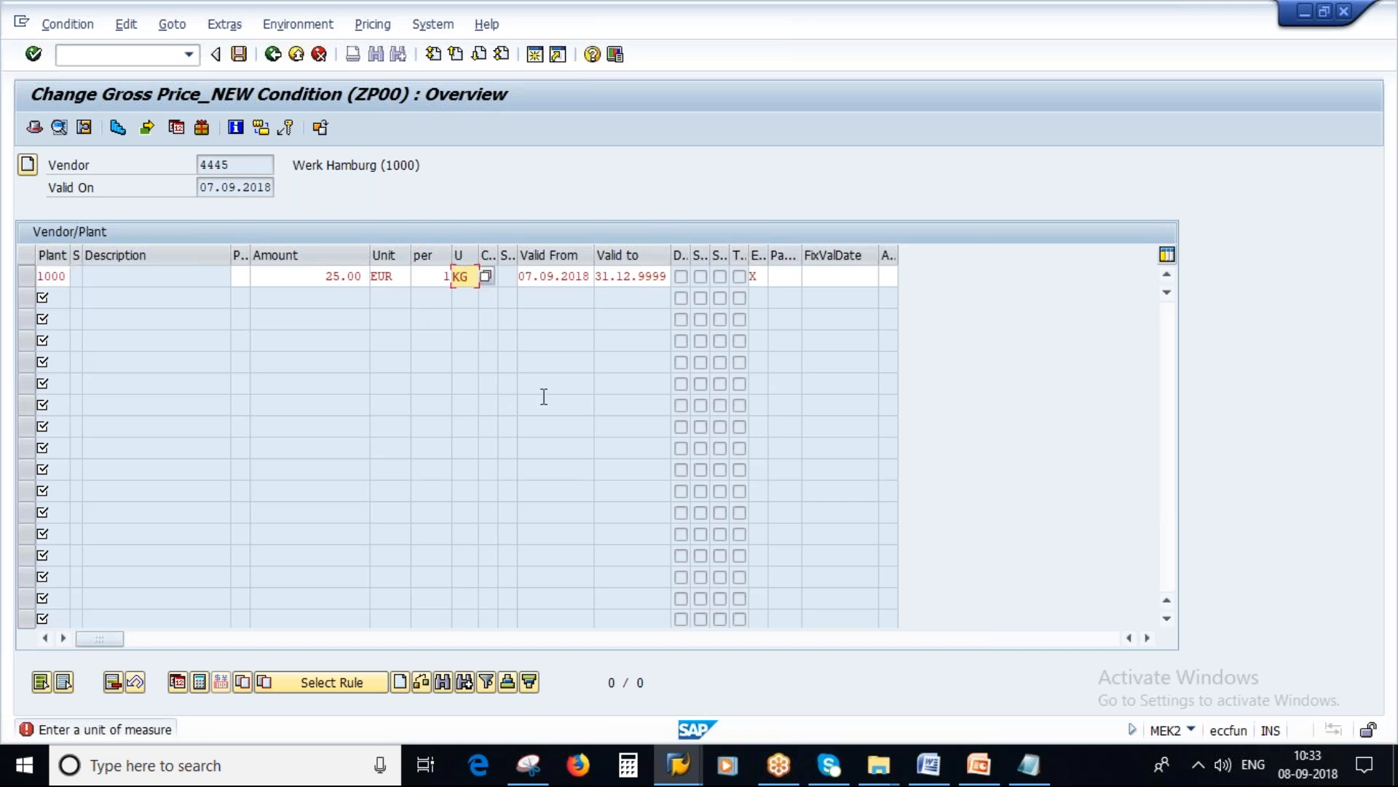
pyautogui.press('Return')
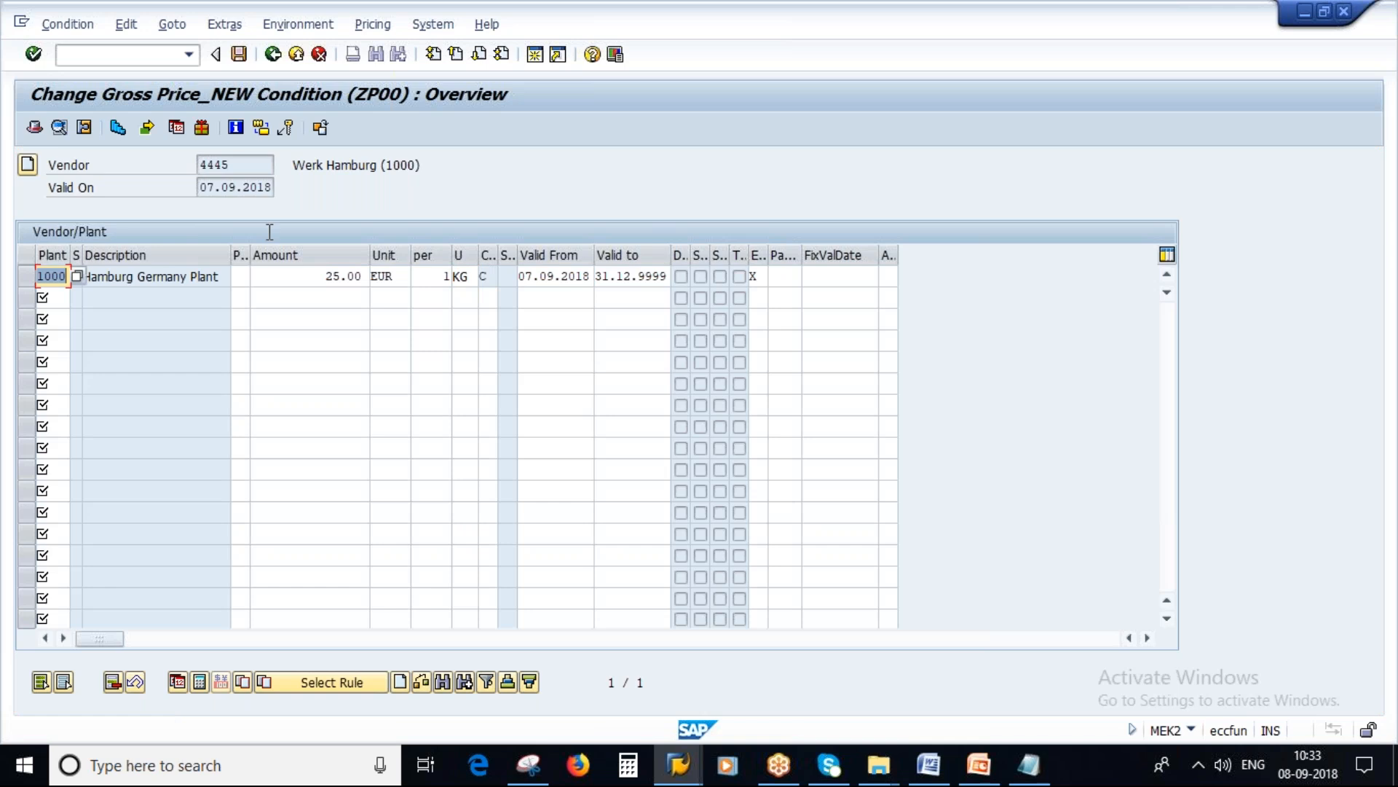
pyautogui.doubleClick(232, 167)
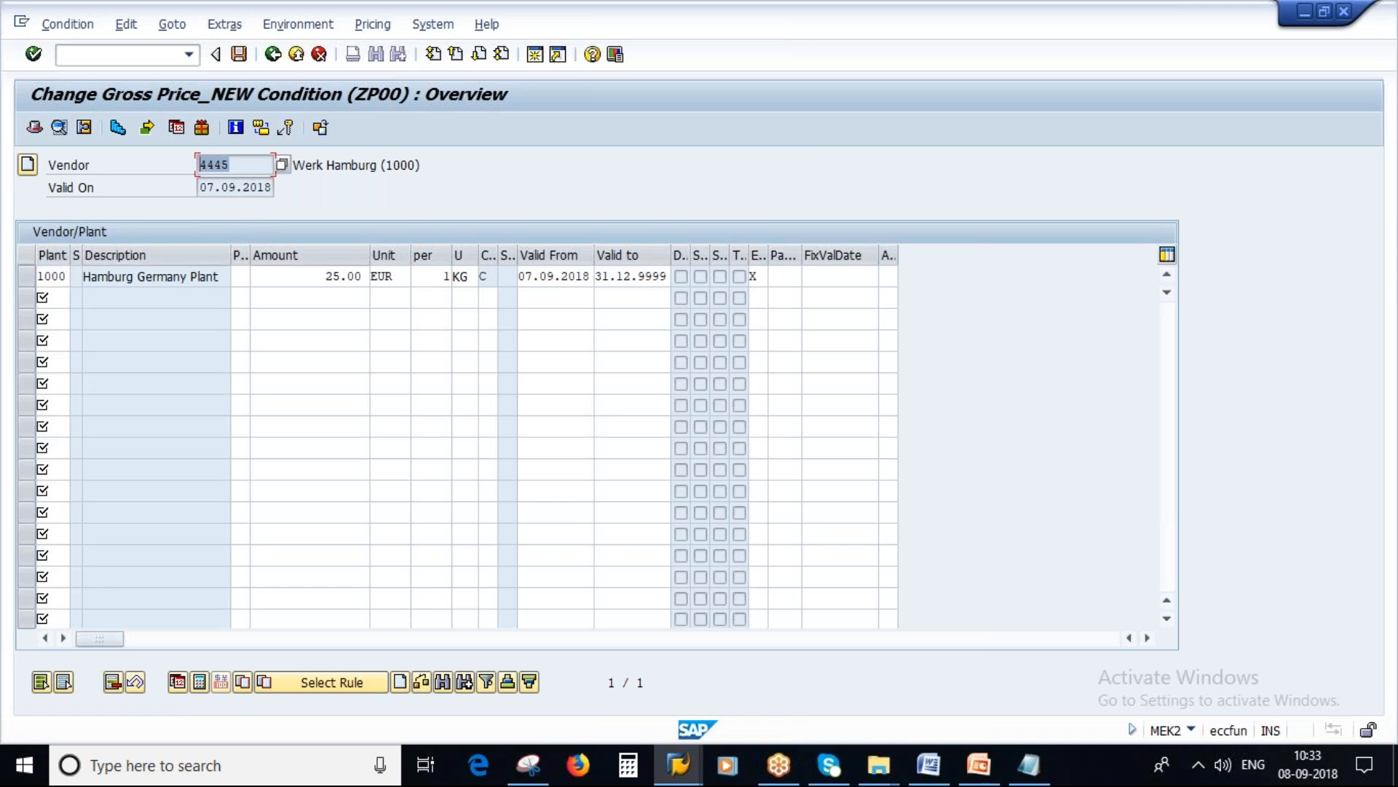
pyautogui.click(41, 277)
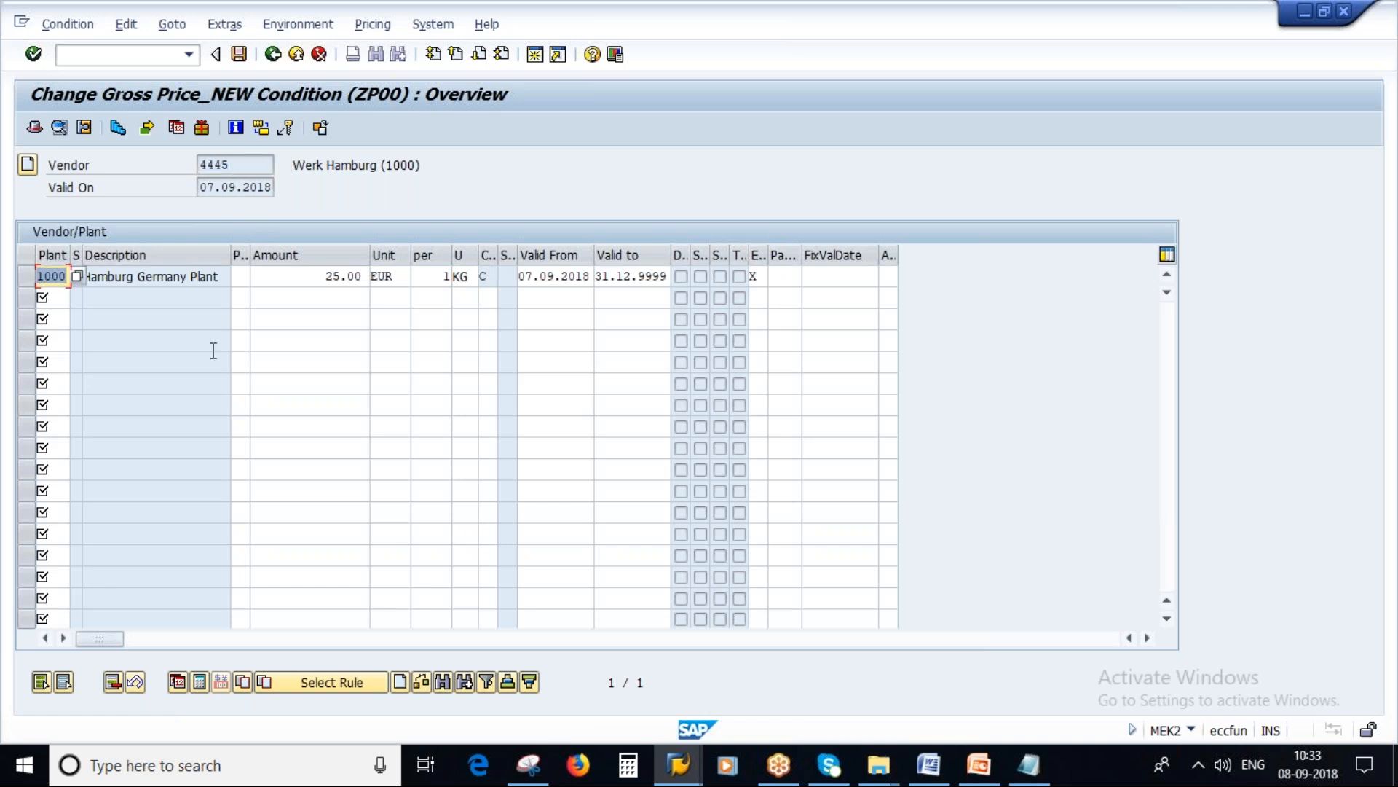
# Step: Check the amount of the plant 1000 row and save the ZP00 vendor/plant condition record
pyautogui.click(326, 276)
pyautogui.doubleClick(326, 277)
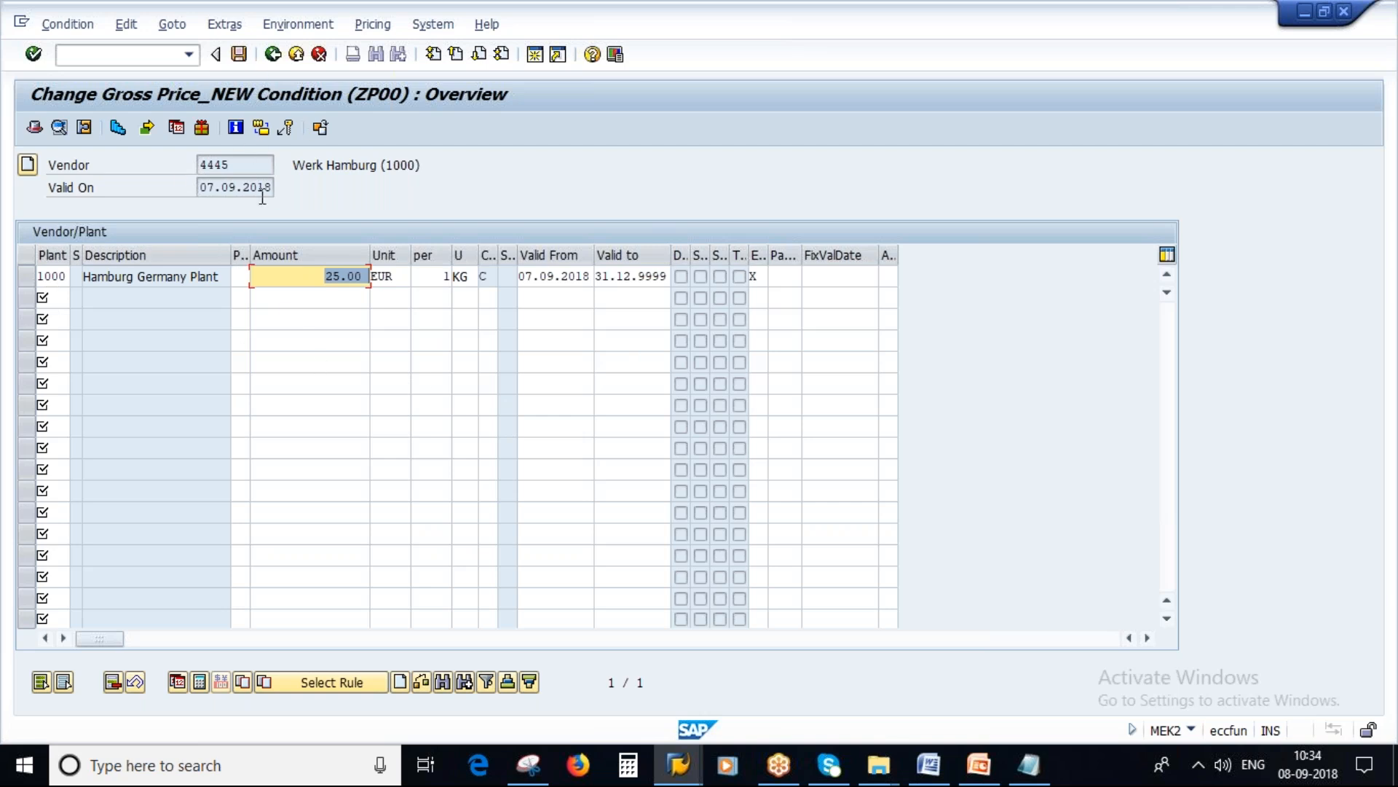
pyautogui.click(239, 55)
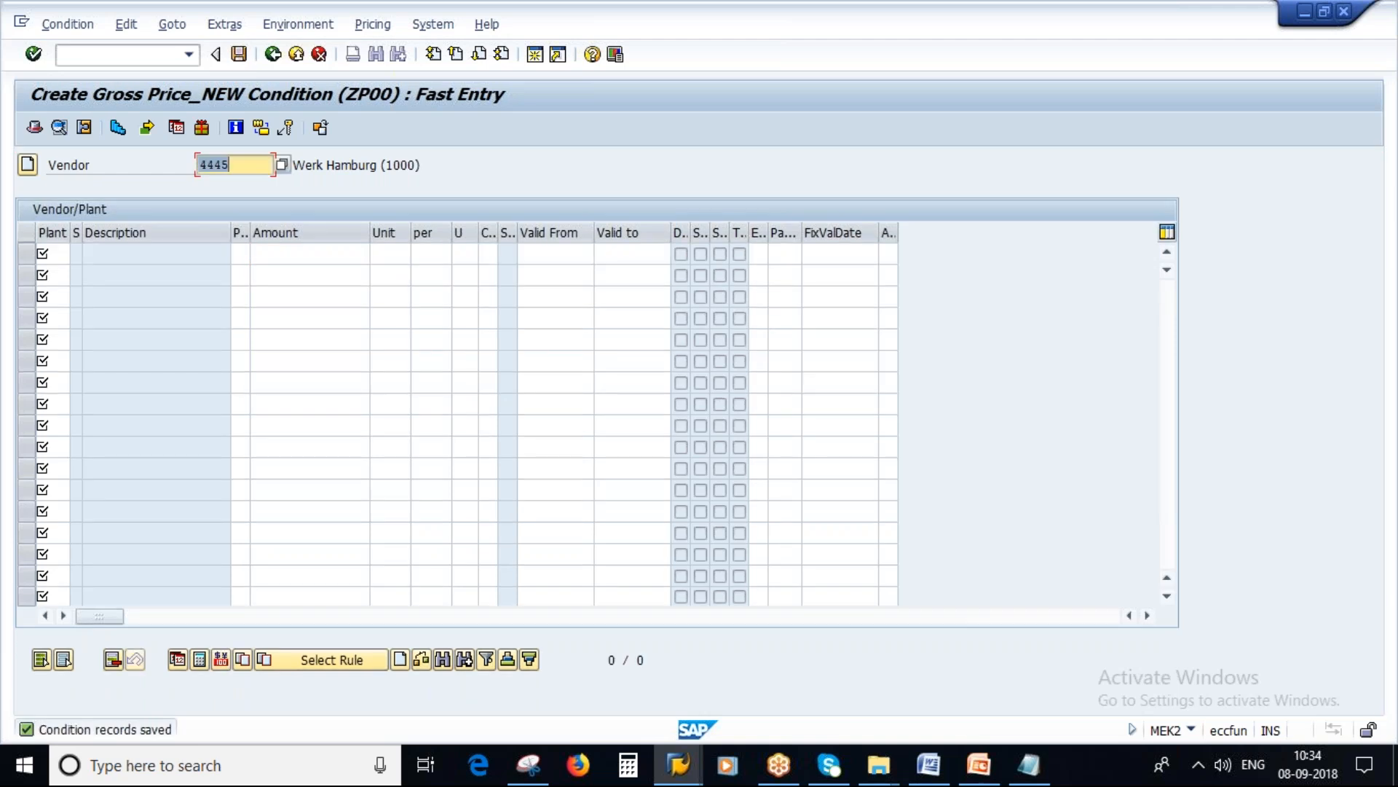
# Step: Glance at the schema determination entries and start transaction ME21N in place of the ZP00 condition entry session
pyautogui.click(680, 772)
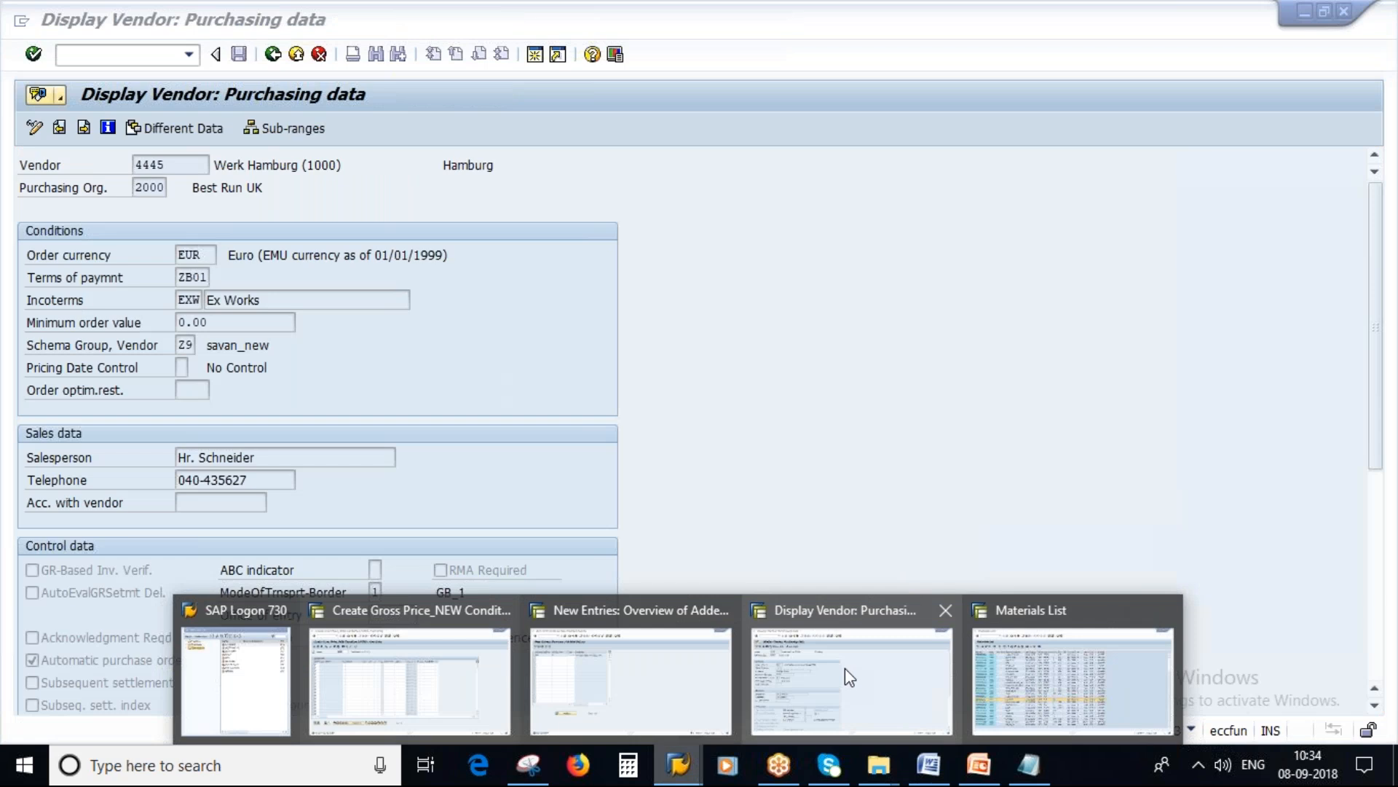
pyautogui.click(641, 666)
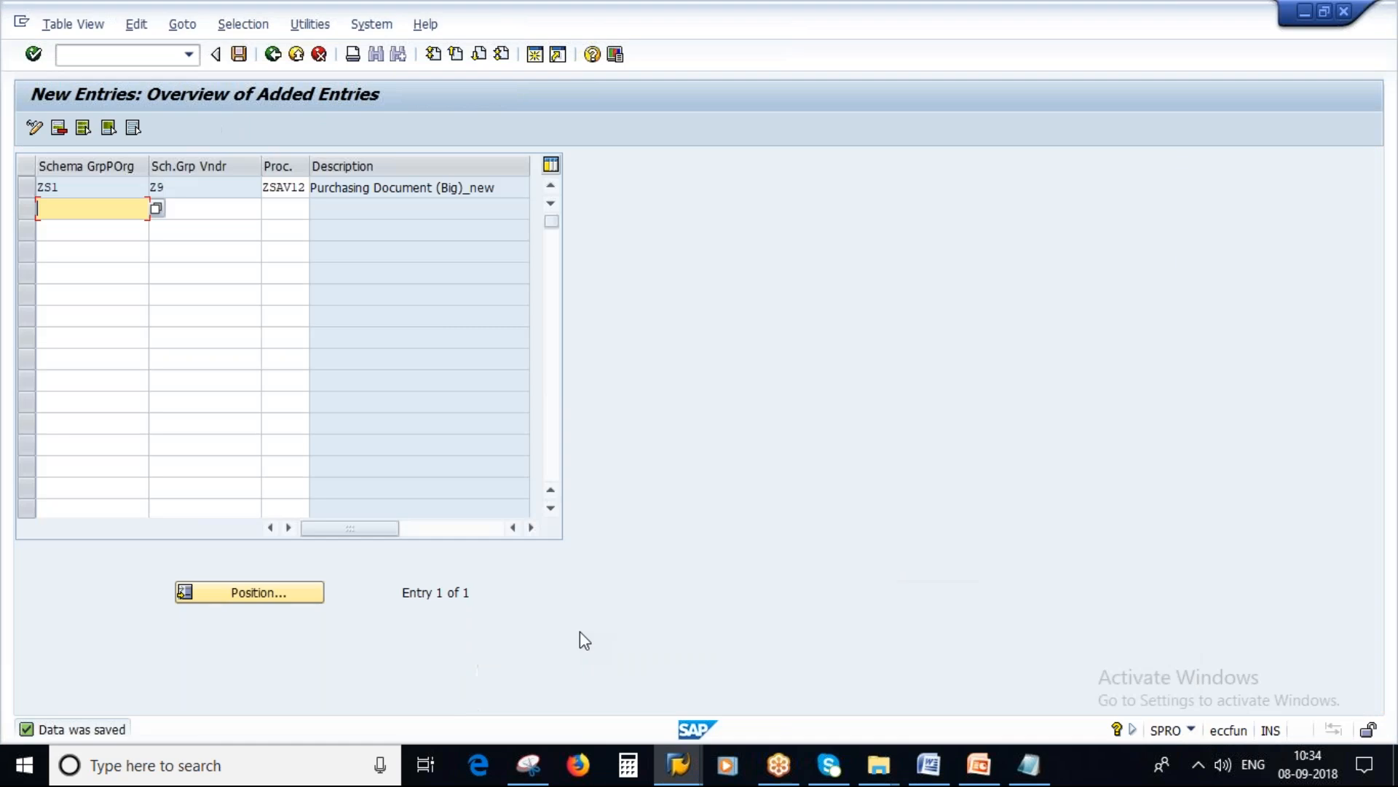
pyautogui.click(685, 772)
pyautogui.click(416, 671)
pyautogui.click(86, 53)
pyautogui.write('/NM')
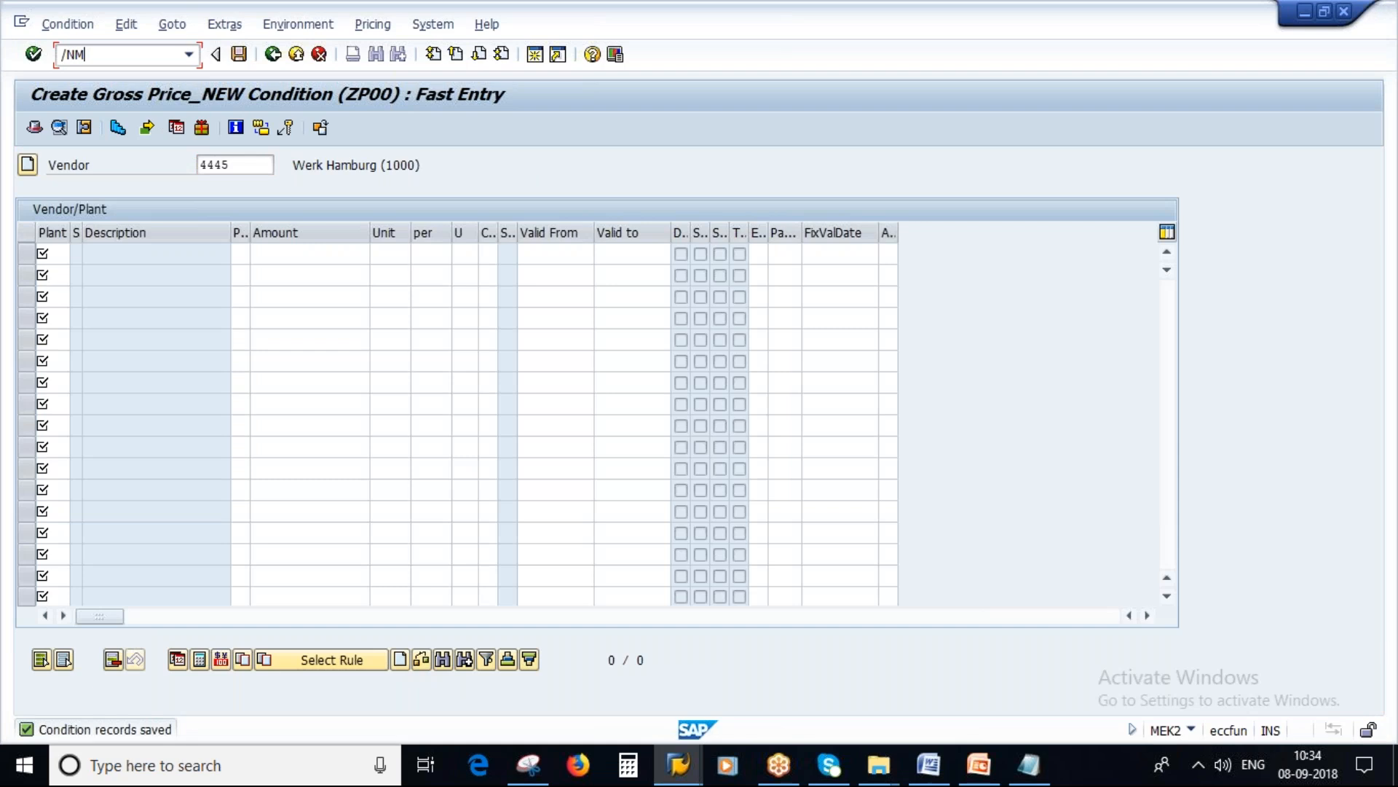
pyautogui.write('E21')
pyautogui.write('N')
pyautogui.press('Return')
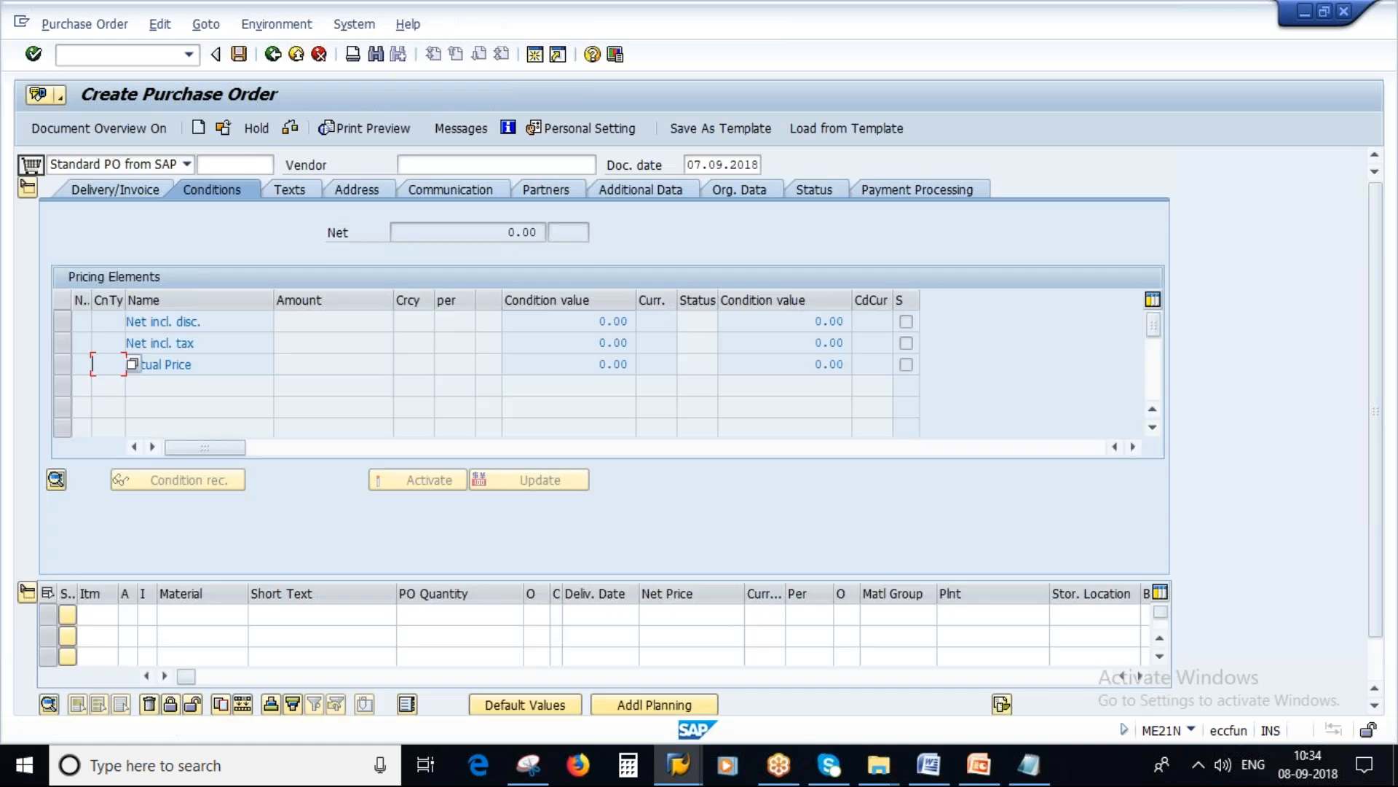
# Step: Collapse the purchase order header, copy the vendor number from the Notepad notes into the Vendor field and confirm it
pyautogui.click(27, 187)
pyautogui.click(458, 165)
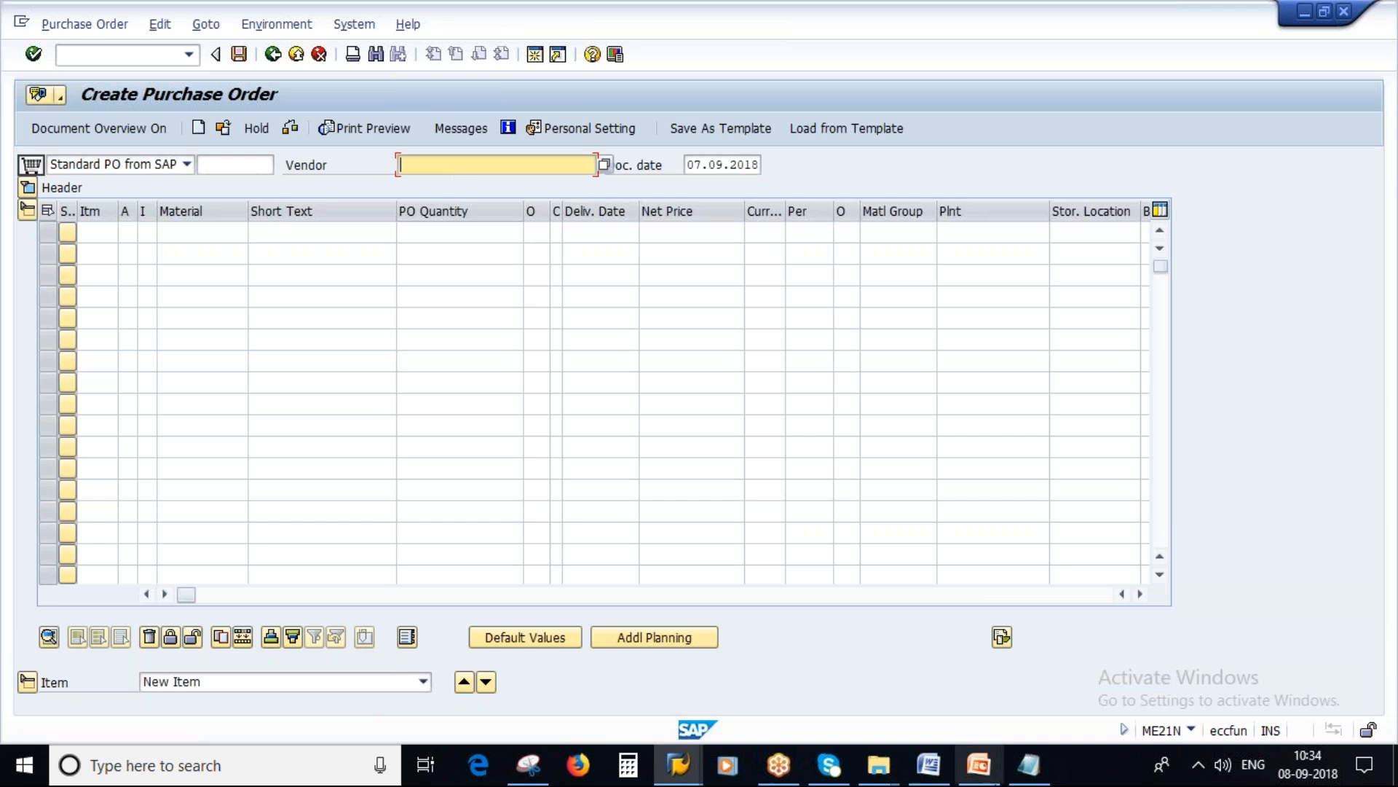
pyautogui.click(1027, 765)
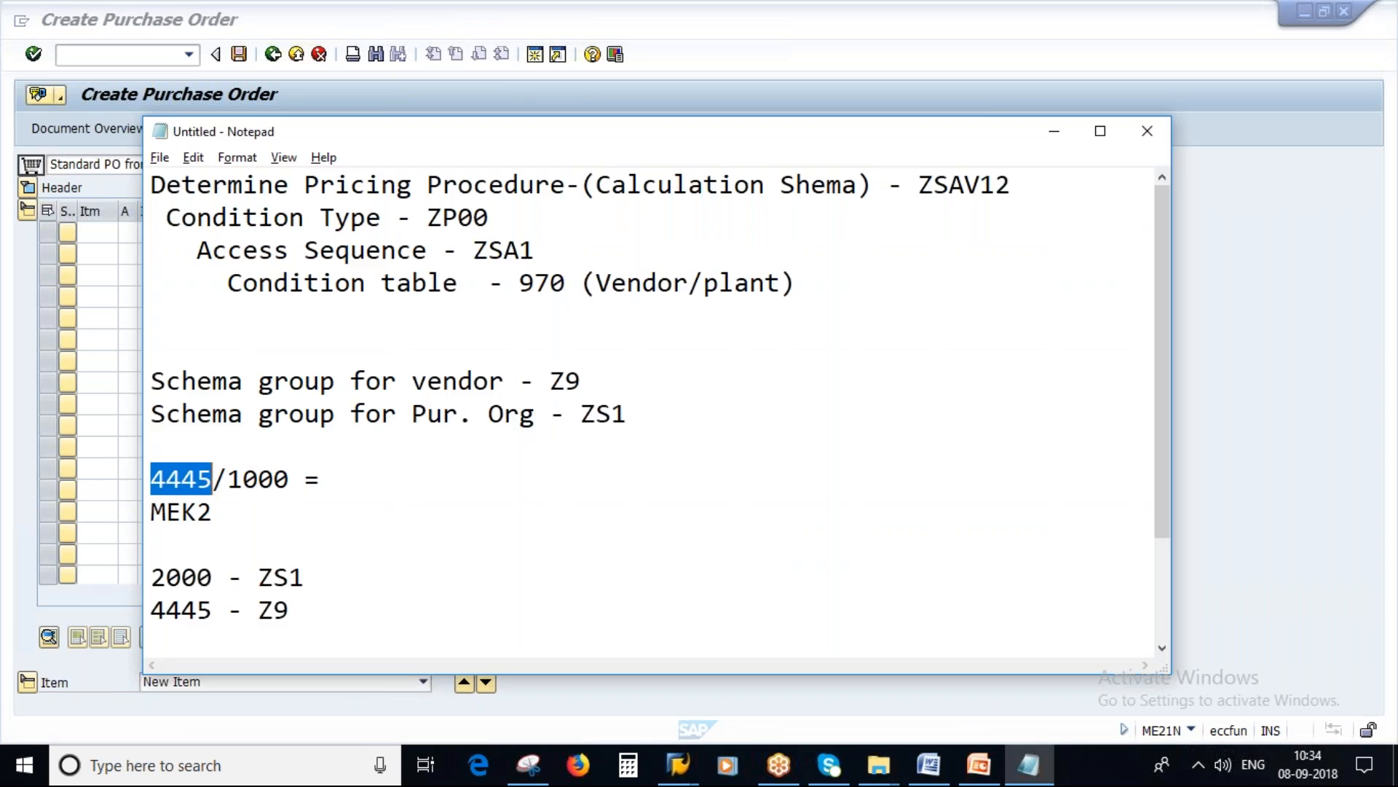
pyautogui.hotkey('ctrl', 'c')
pyautogui.hotkey('alt', 'Tab')
pyautogui.hotkey('ctrl', 'v')
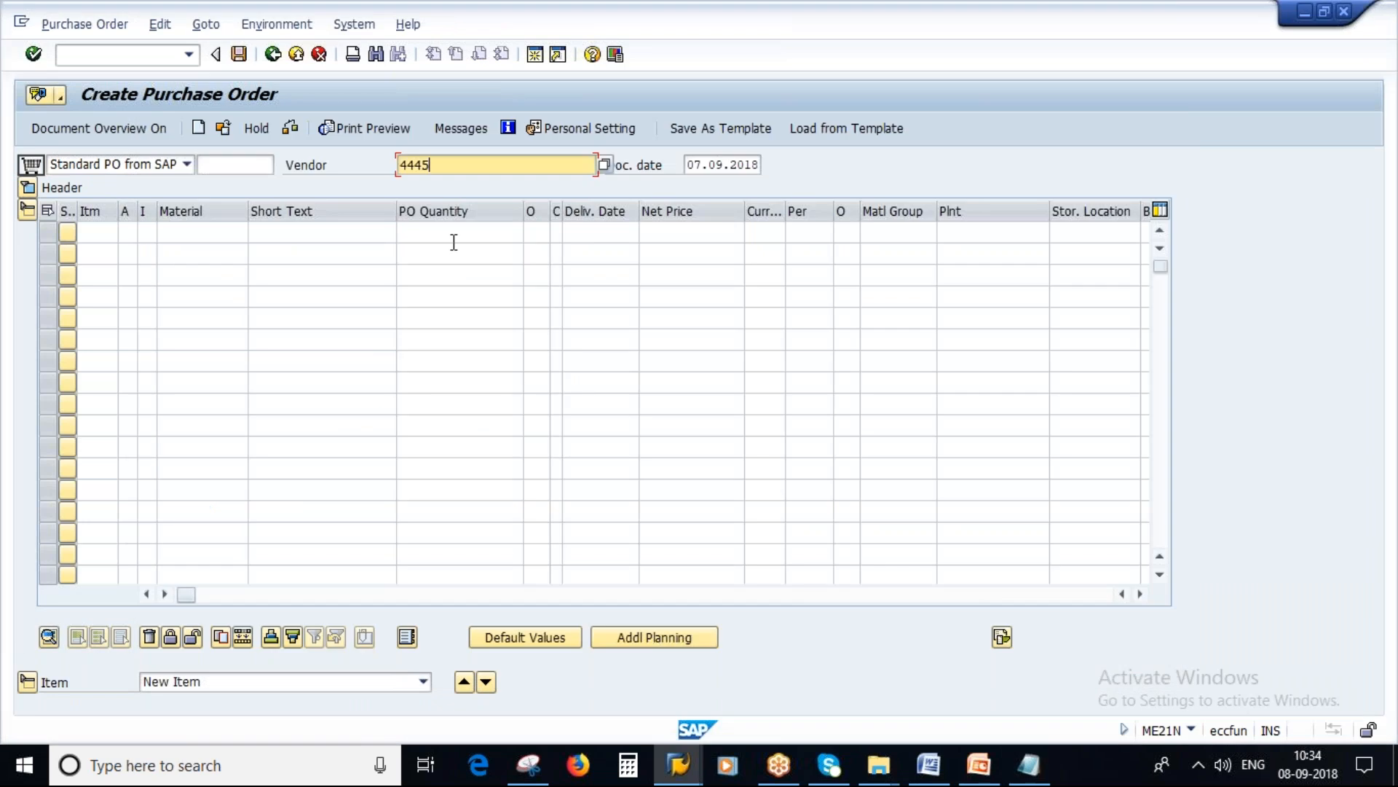
pyautogui.press('Return')
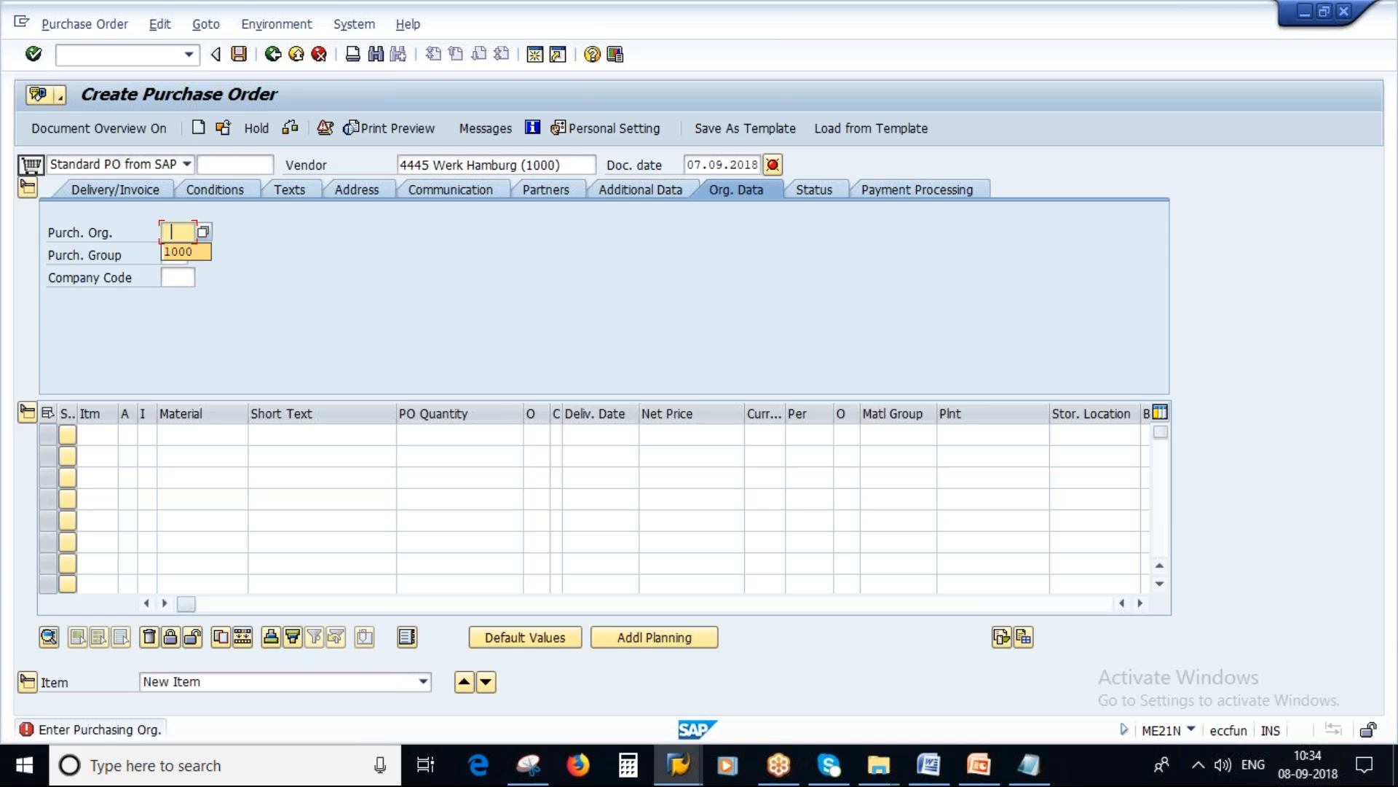
# Step: Enter purchasing organization 2000, purchasing group 100 and company code 1000 in the purchase order's organizational data
pyautogui.write('2000')
pyautogui.click(183, 255)
pyautogui.click(184, 275)
pyautogui.click(181, 282)
pyautogui.click(183, 296)
pyautogui.press('Return')
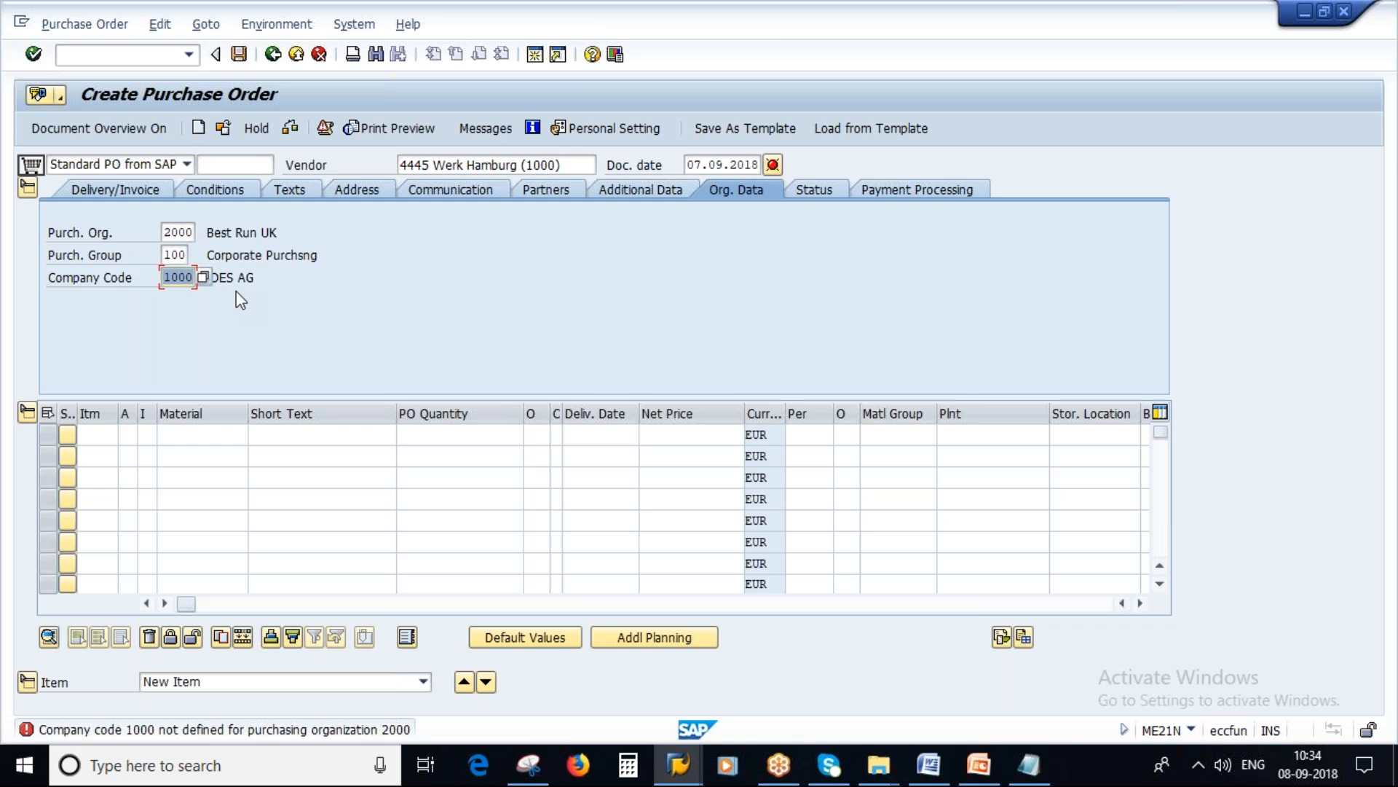
# Step: Change the purchase order's company code to 2000 (BestRun UK) from the list of possible company codes
pyautogui.press('Return')
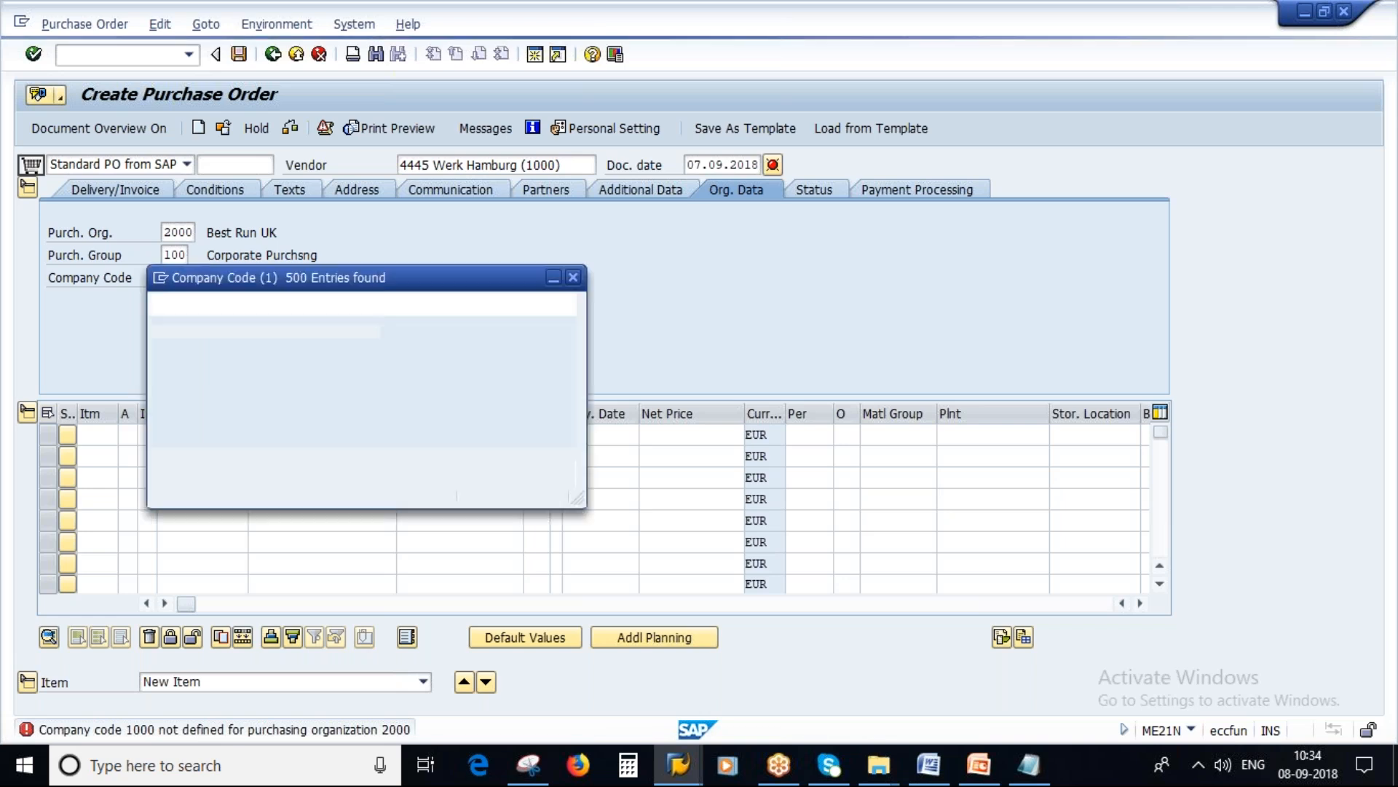
pyautogui.scroll(-4, 259, 635)
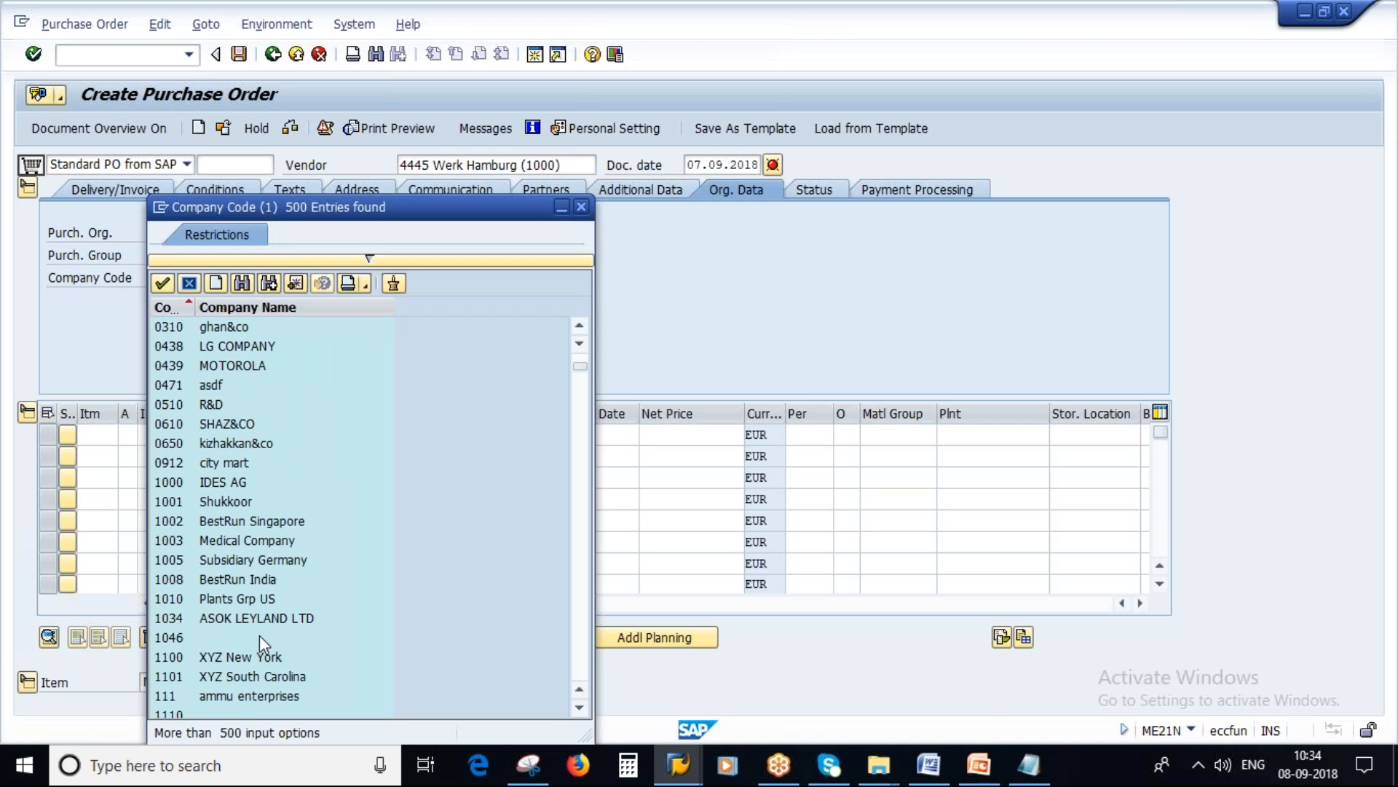
pyautogui.scroll(-15, 259, 635)
pyautogui.scroll(2, 241, 582)
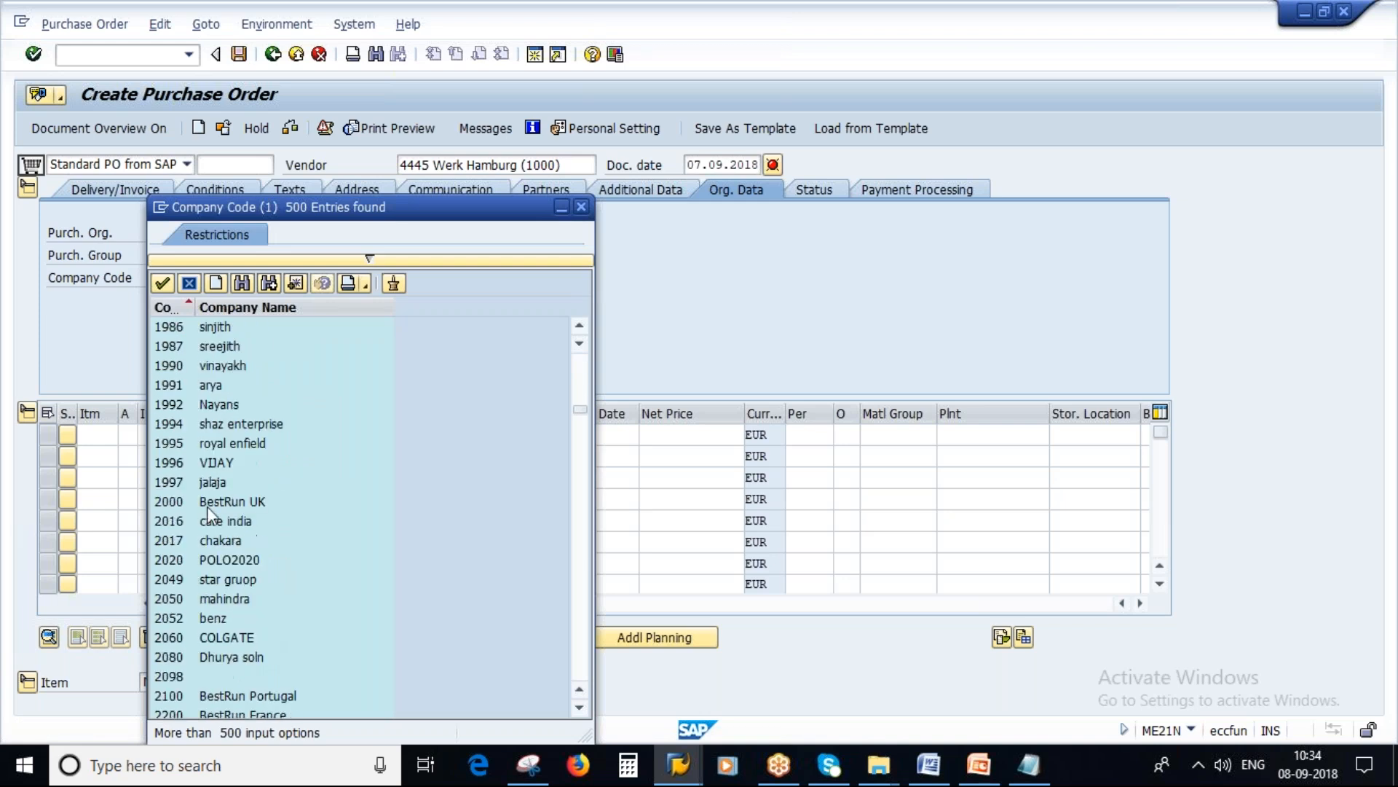
pyautogui.doubleClick(221, 497)
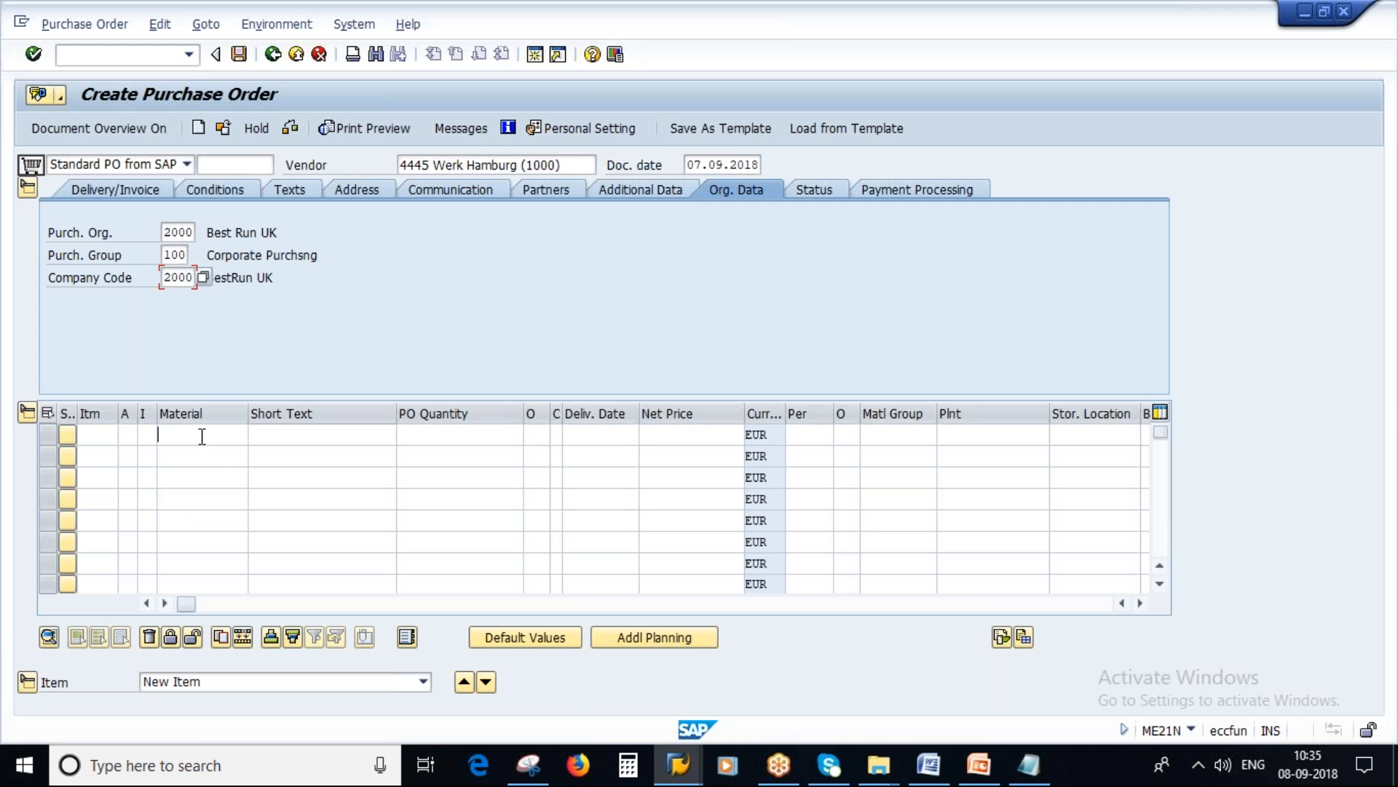
pyautogui.click(678, 764)
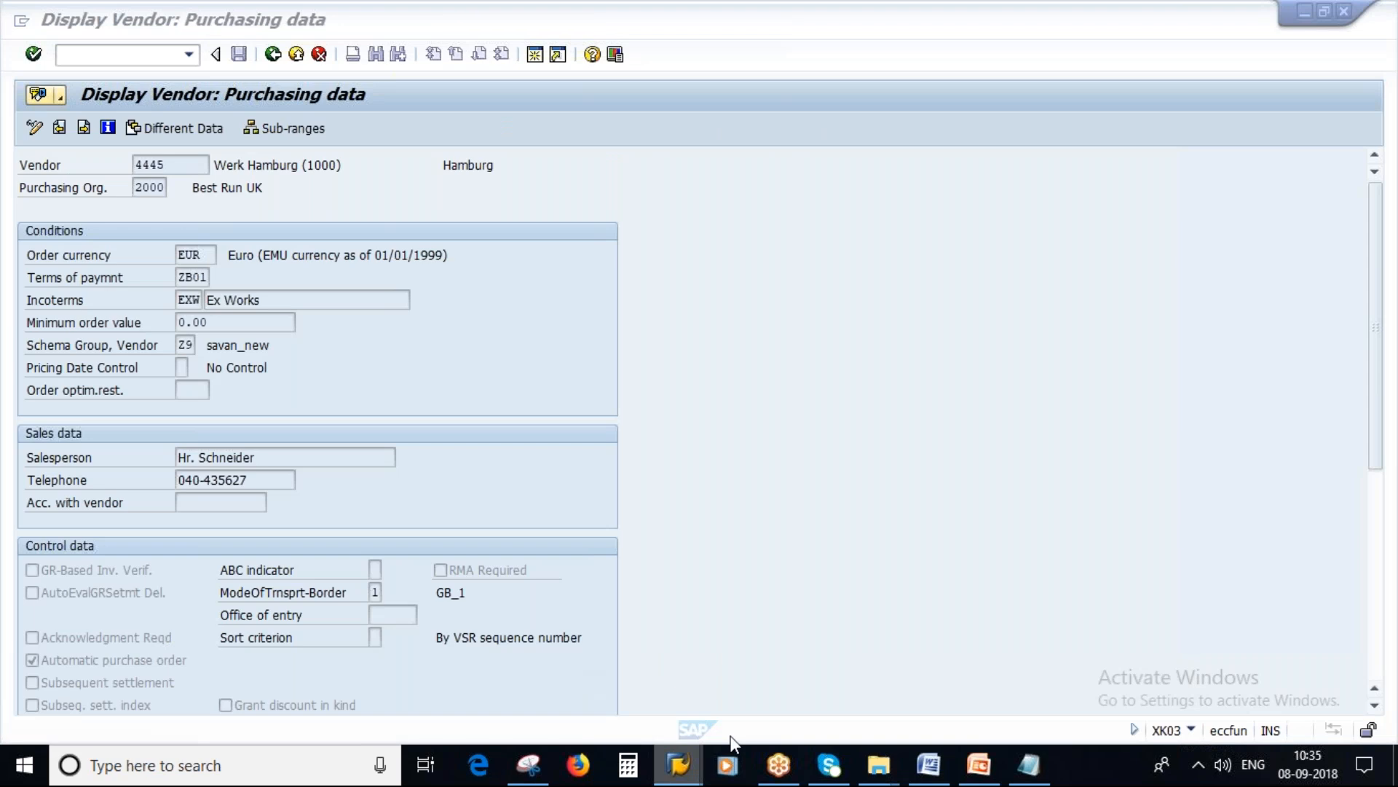
pyautogui.click(1088, 690)
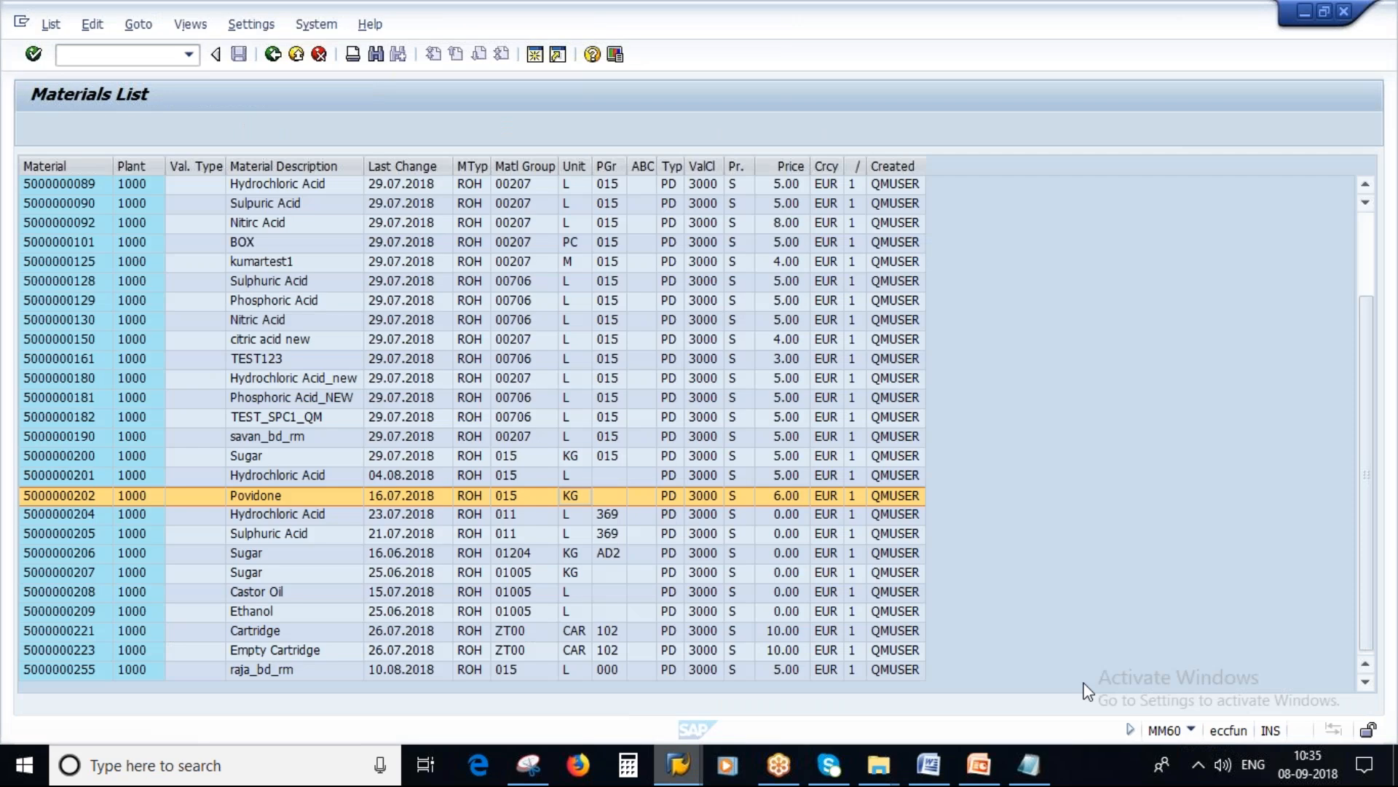
pyautogui.click(67, 496)
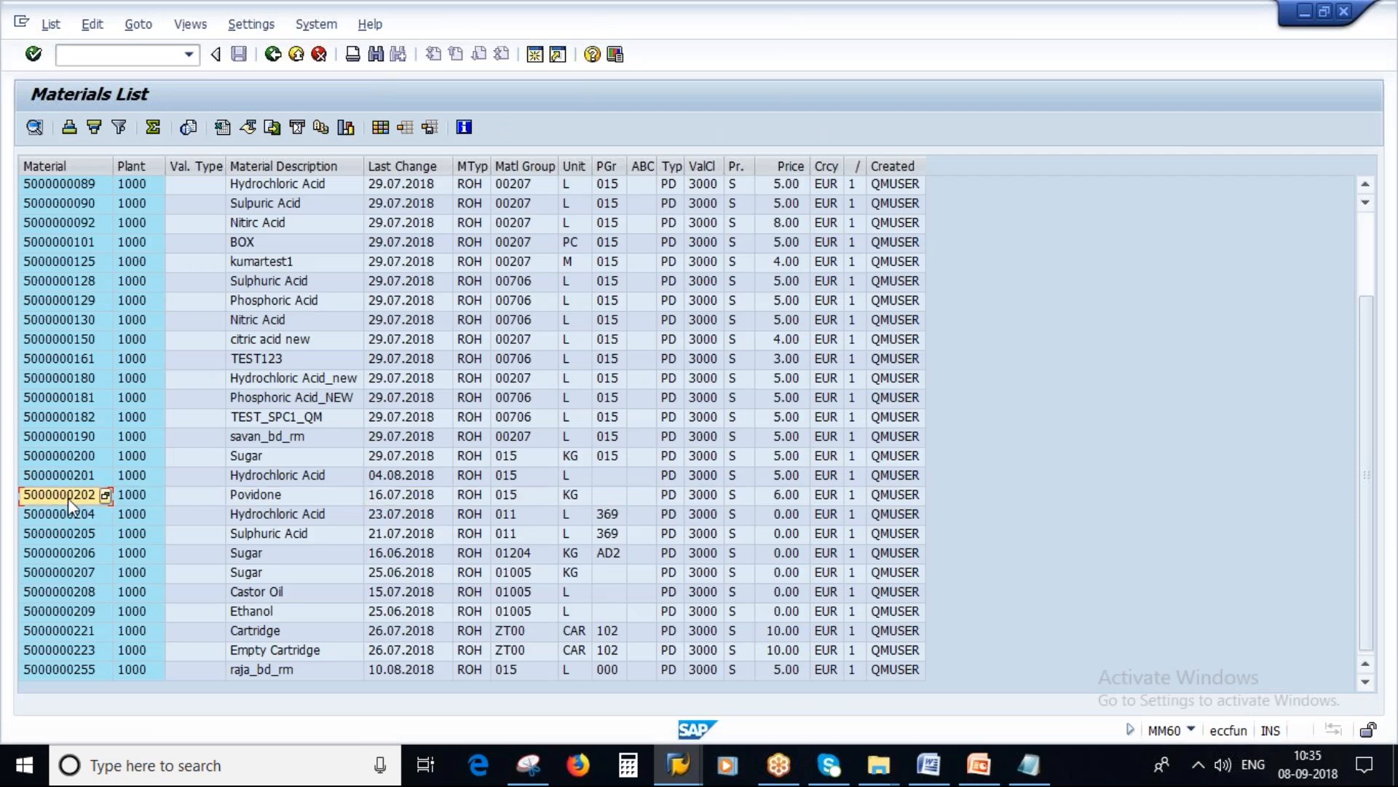
pyautogui.doubleClick(68, 497)
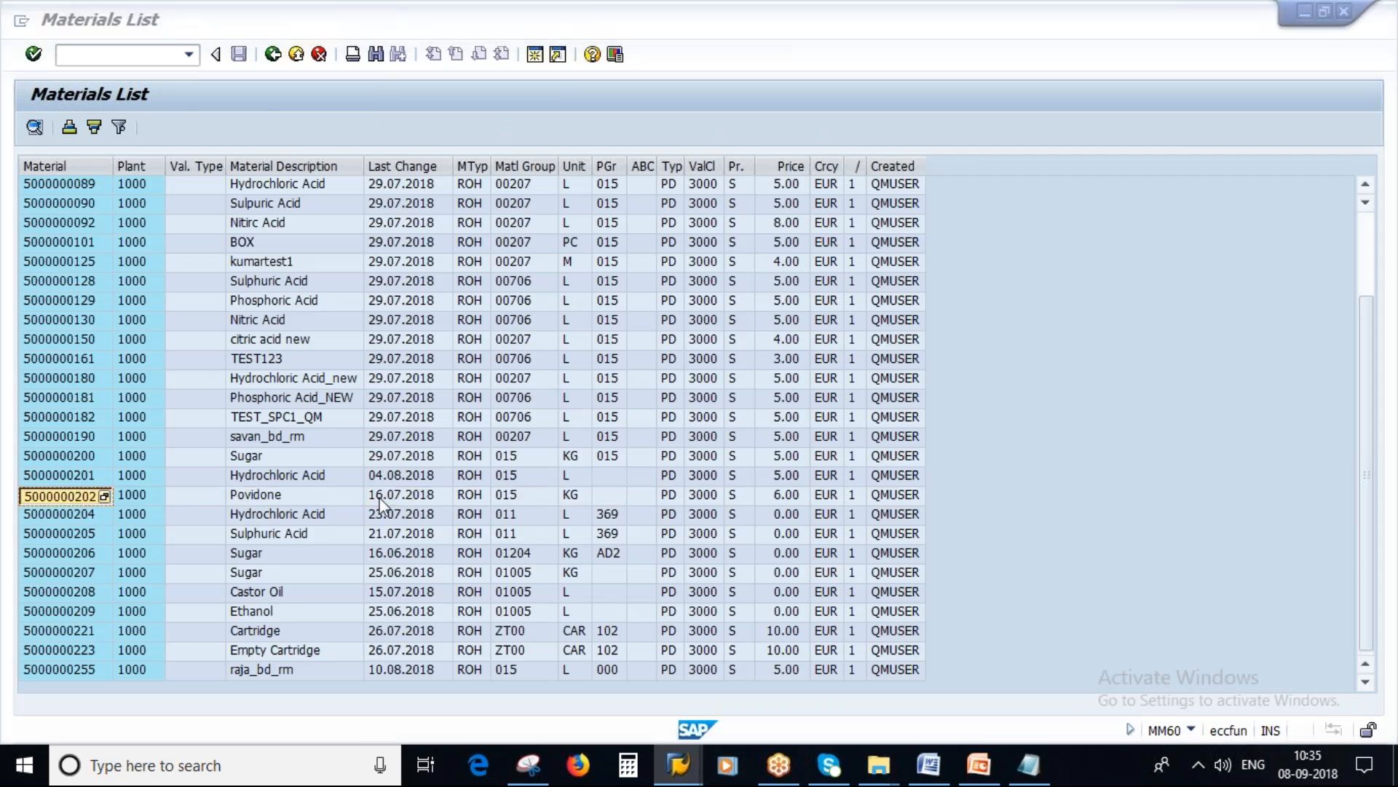
pyautogui.hotkey('alt', 'Tab')
pyautogui.hotkey('alt', 'Tab')
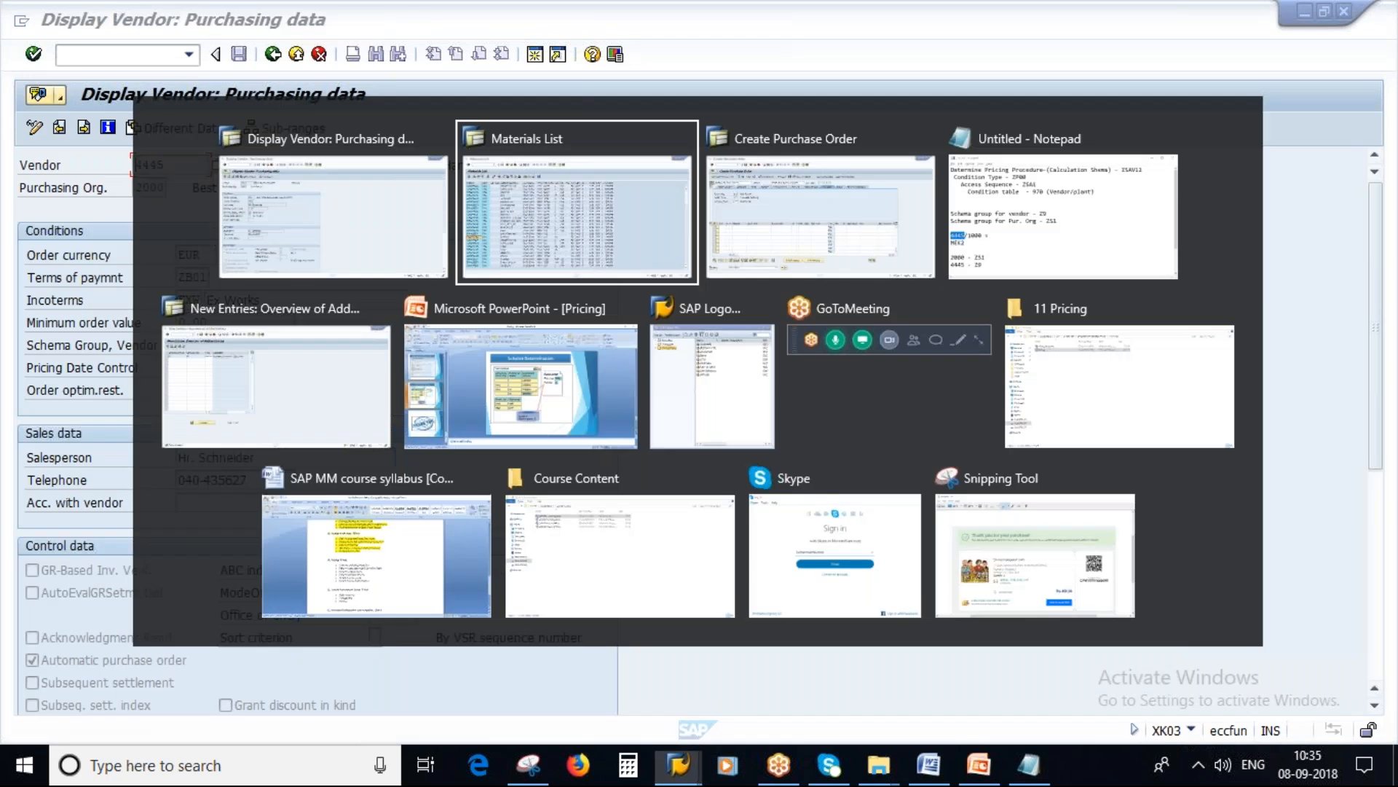
pyautogui.hotkey('alt', 'Tab')
# Step: Enter quantity 1 and plant 1000 for the Povidone item, confirm it and check the ZP00 amount in its conditions
pyautogui.click(472, 437)
pyautogui.write('1')
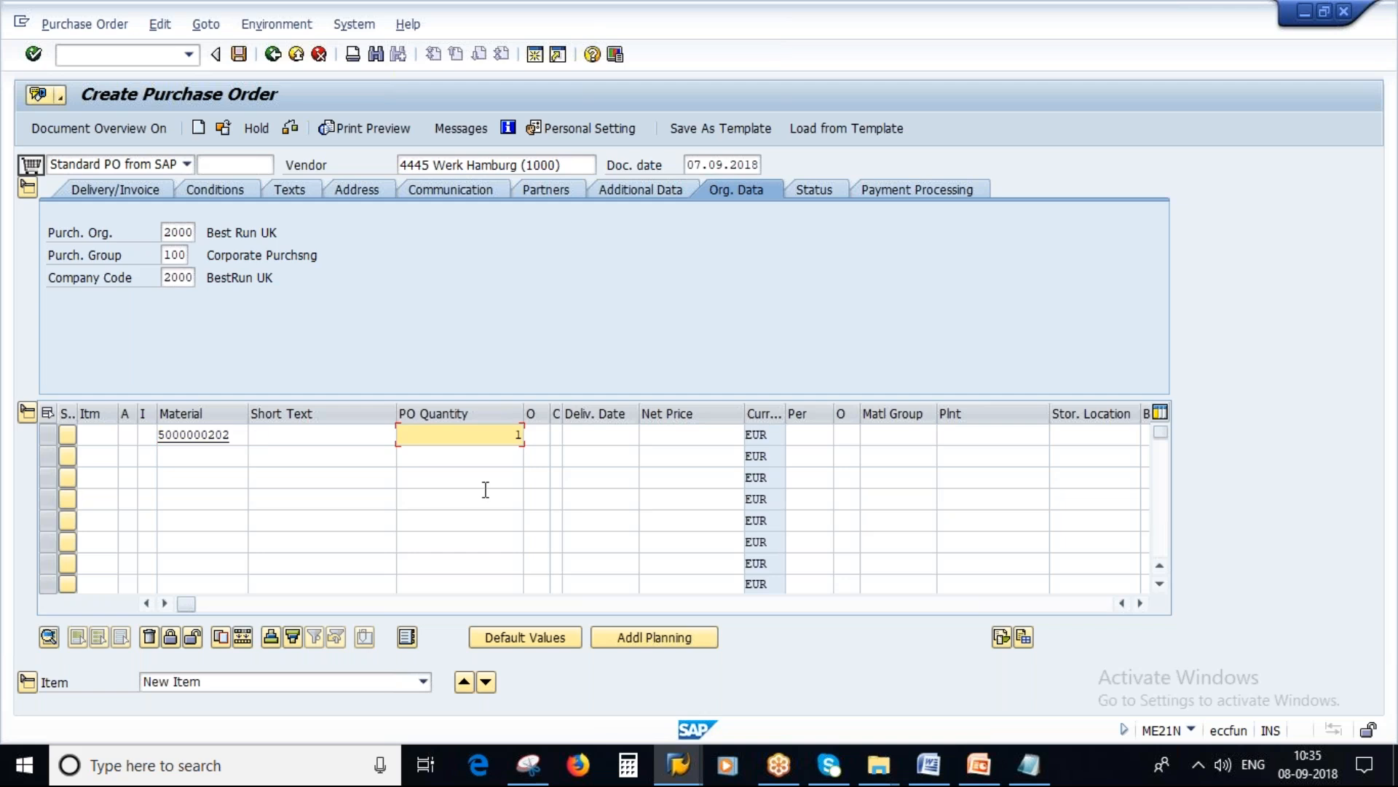
pyautogui.click(968, 437)
pyautogui.write('1000')
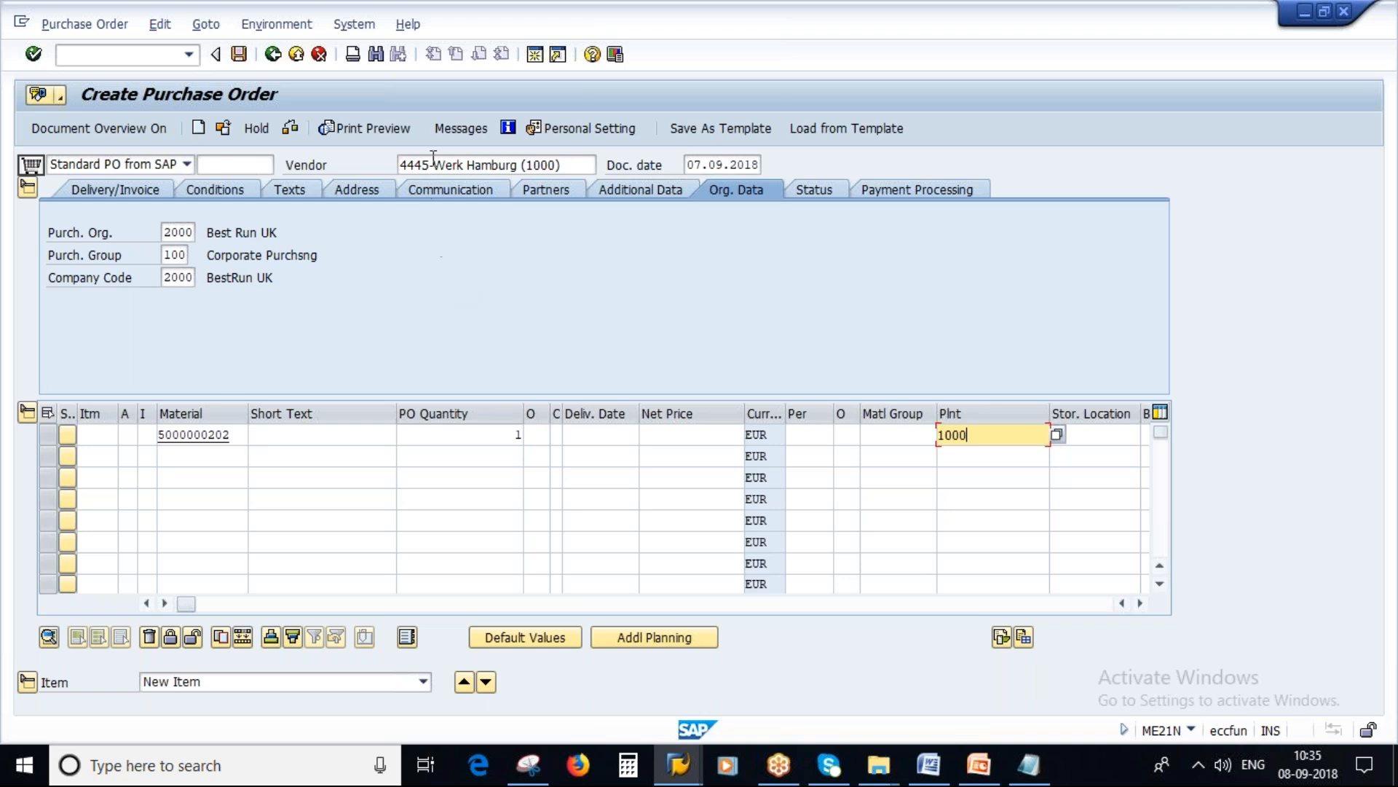
pyautogui.press('Return')
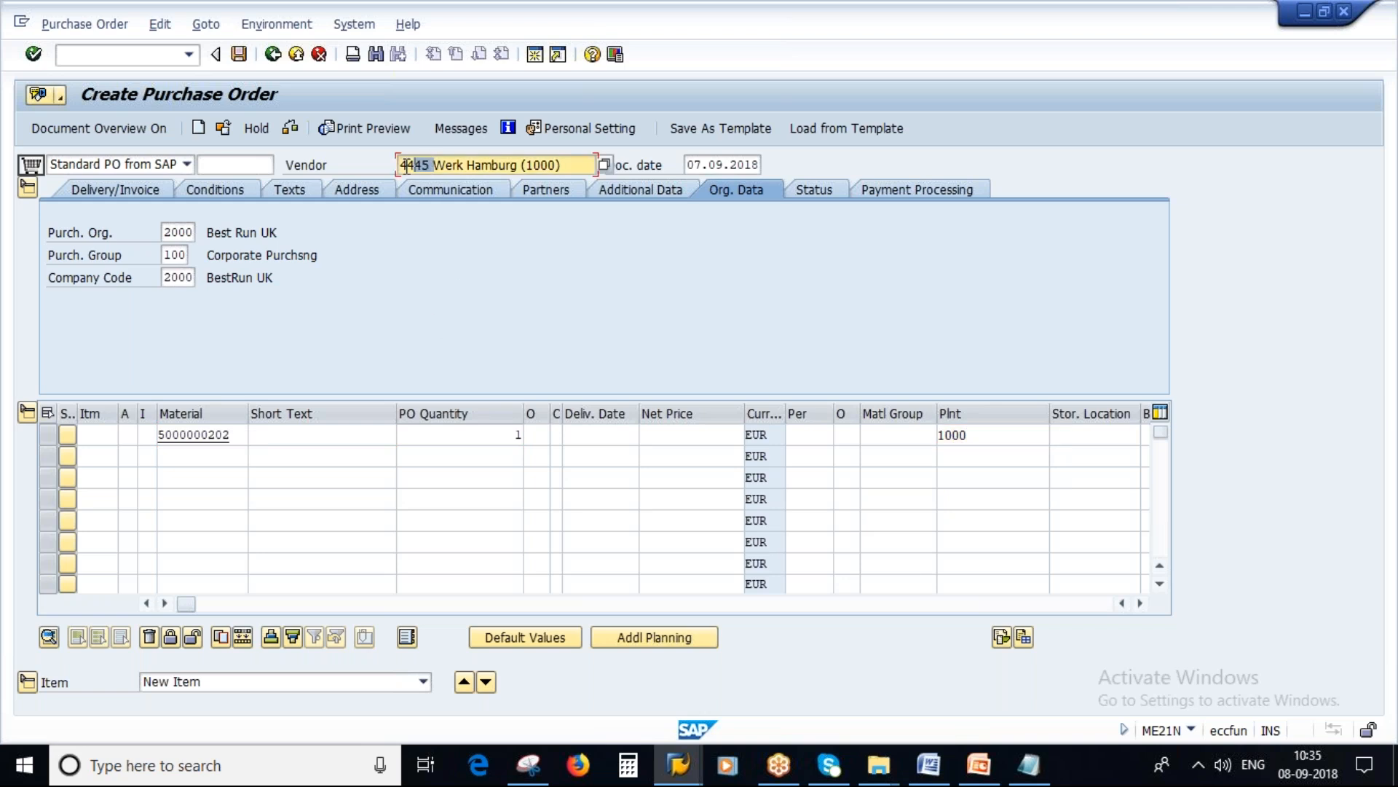
pyautogui.press('Return')
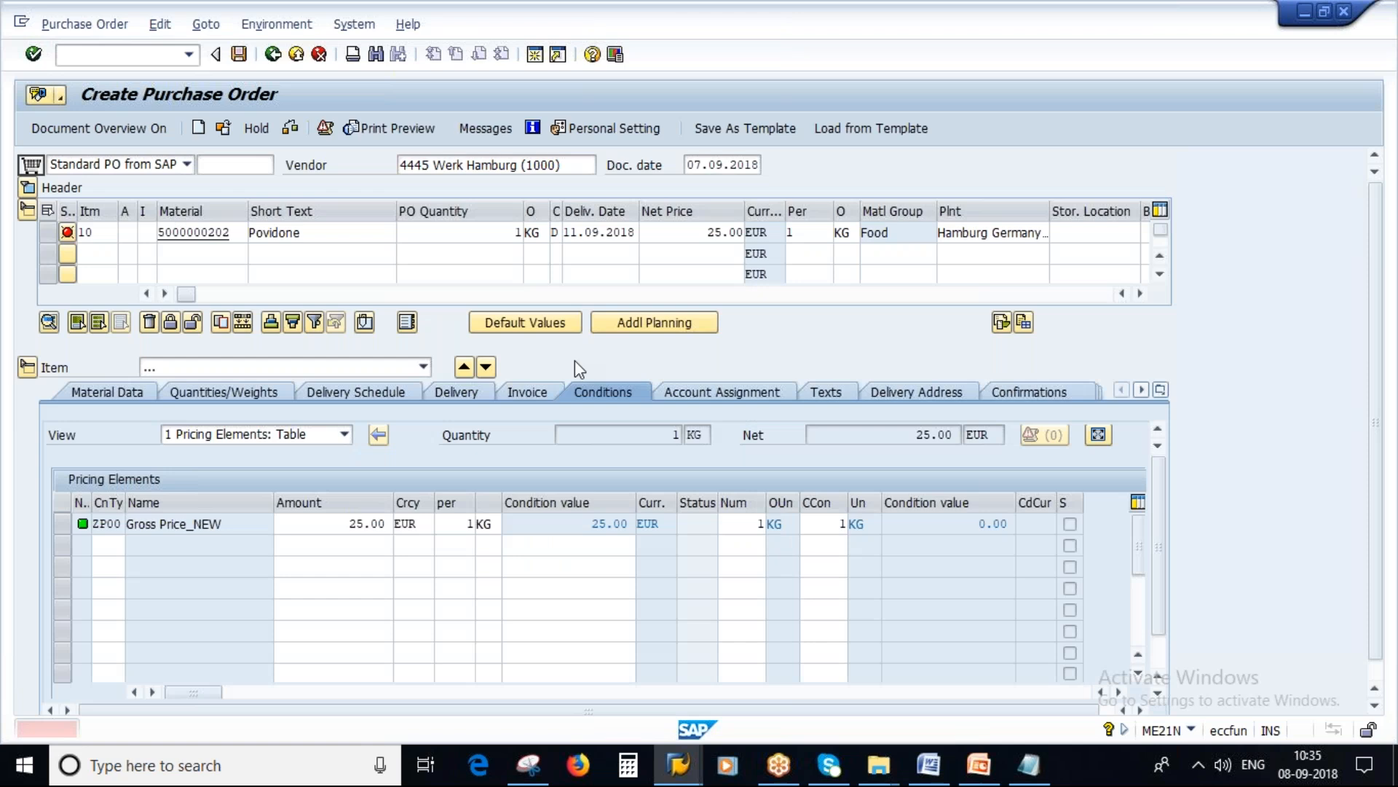
pyautogui.moveTo(343, 524); pyautogui.dragTo(393, 525)
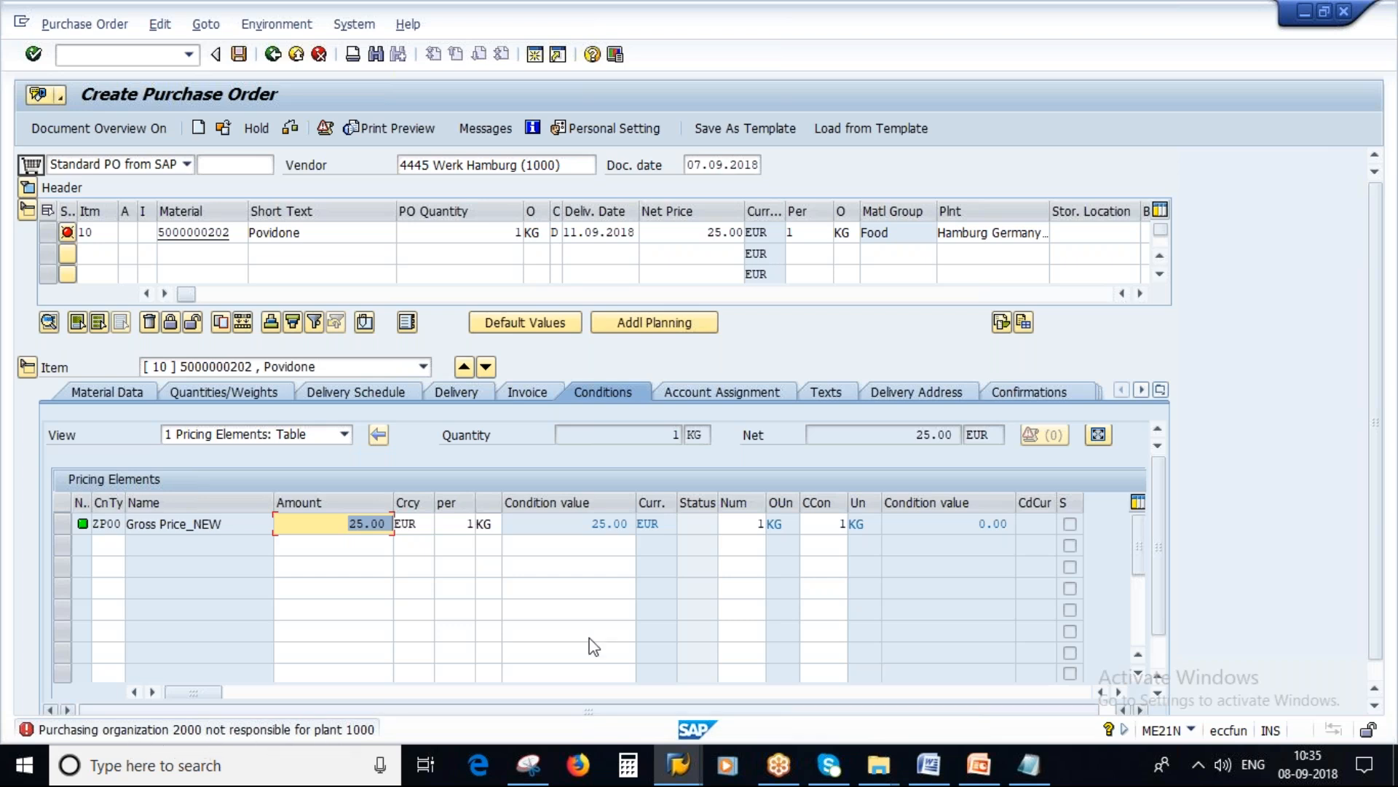
# Step: Switch to the schema determination session and leave its entries to return to the IMG structure
pyautogui.click(680, 766)
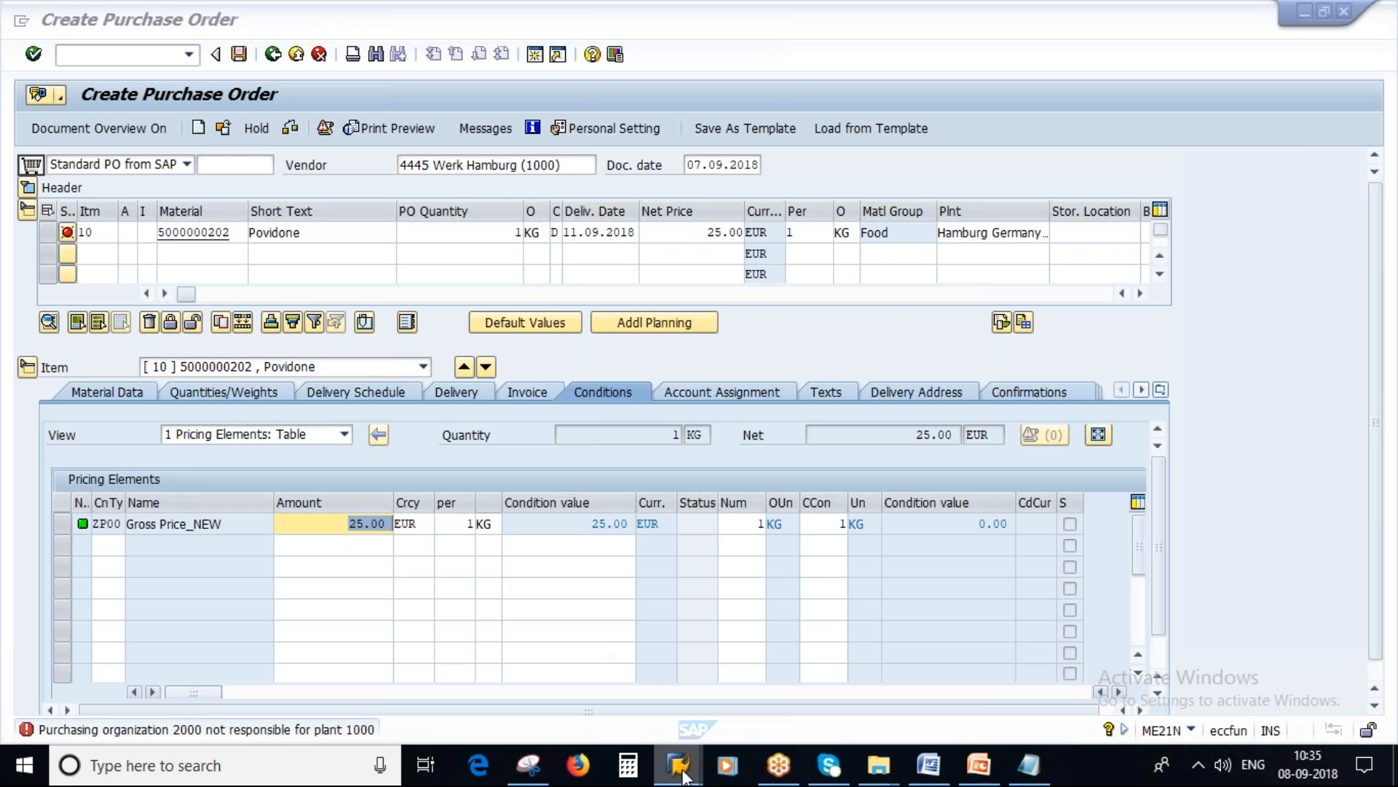
pyautogui.moveTo(683, 776)
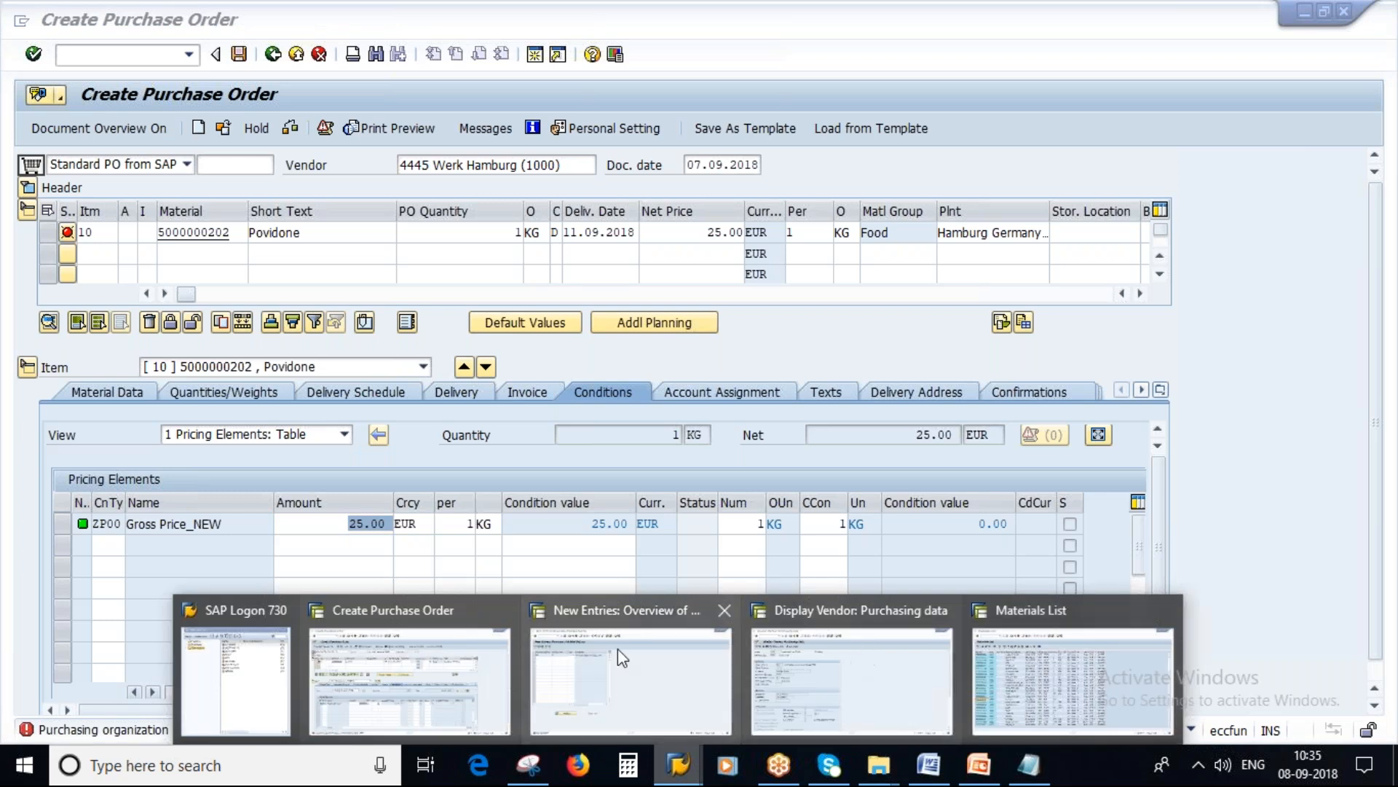
pyautogui.click(598, 624)
pyautogui.click(272, 54)
pyautogui.click(272, 54)
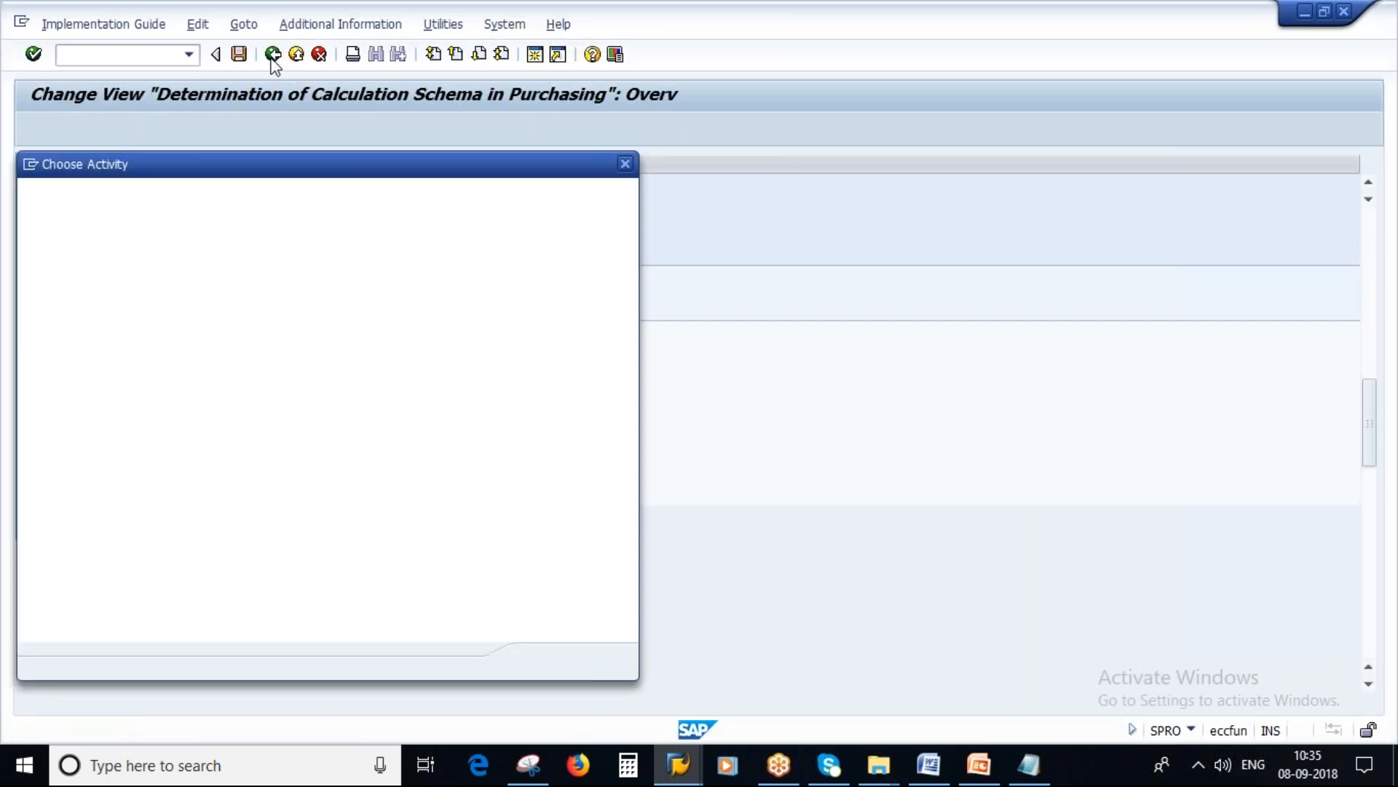
pyautogui.press('Escape')
# Step: Open the activity Assign purchasing organization to plant under Enterprise Structure, Assignment, Materials Management in the IMG
pyautogui.moveTo(1373, 412); pyautogui.dragTo(1373, 253)
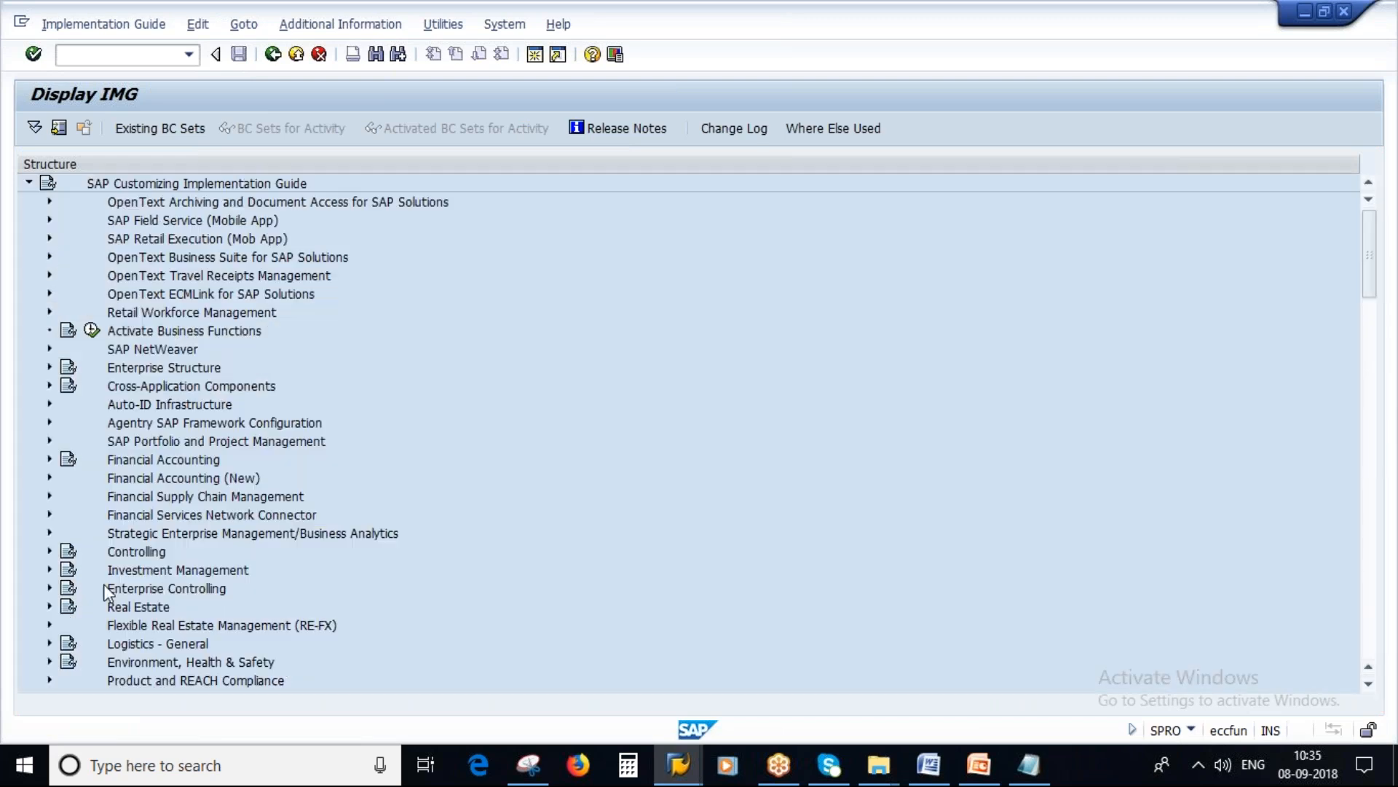
pyautogui.click(49, 367)
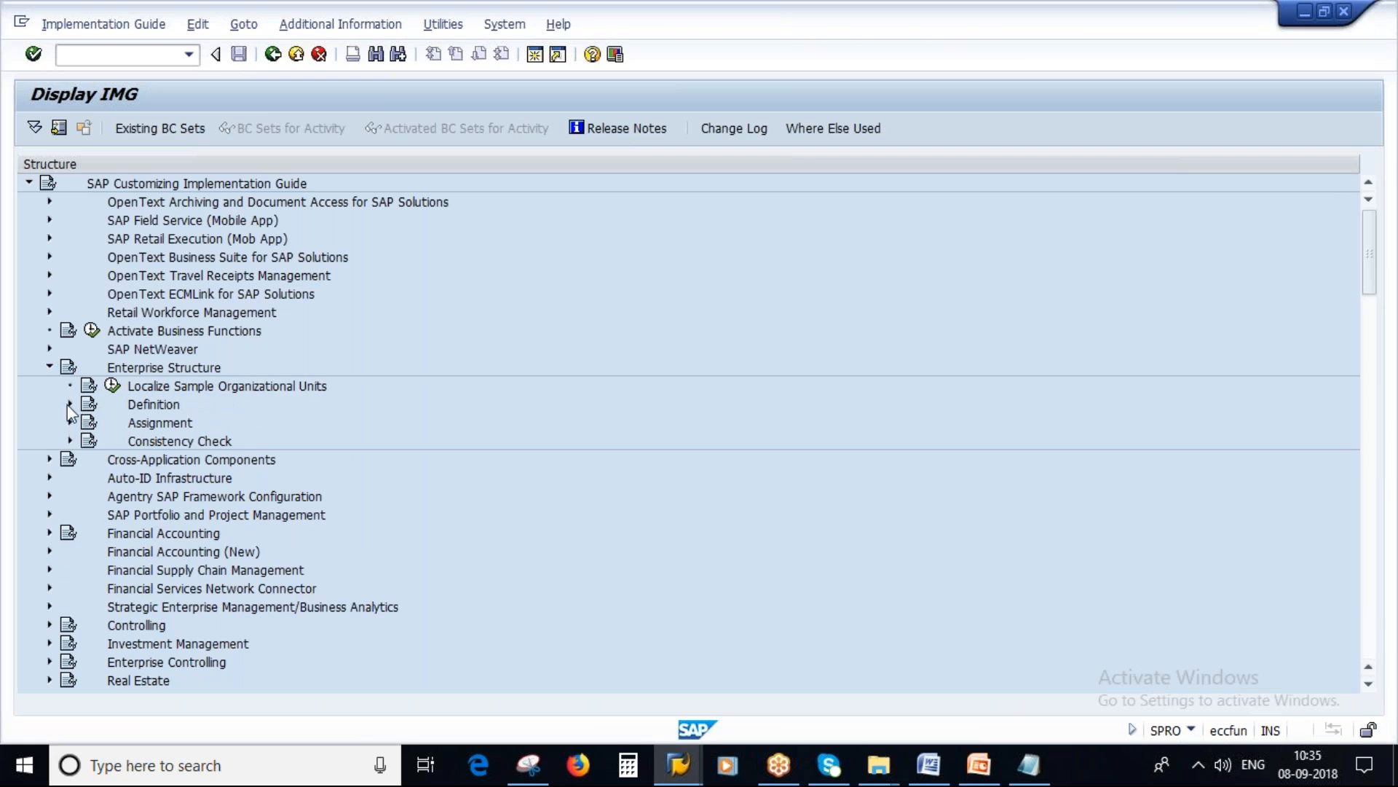
pyautogui.click(70, 422)
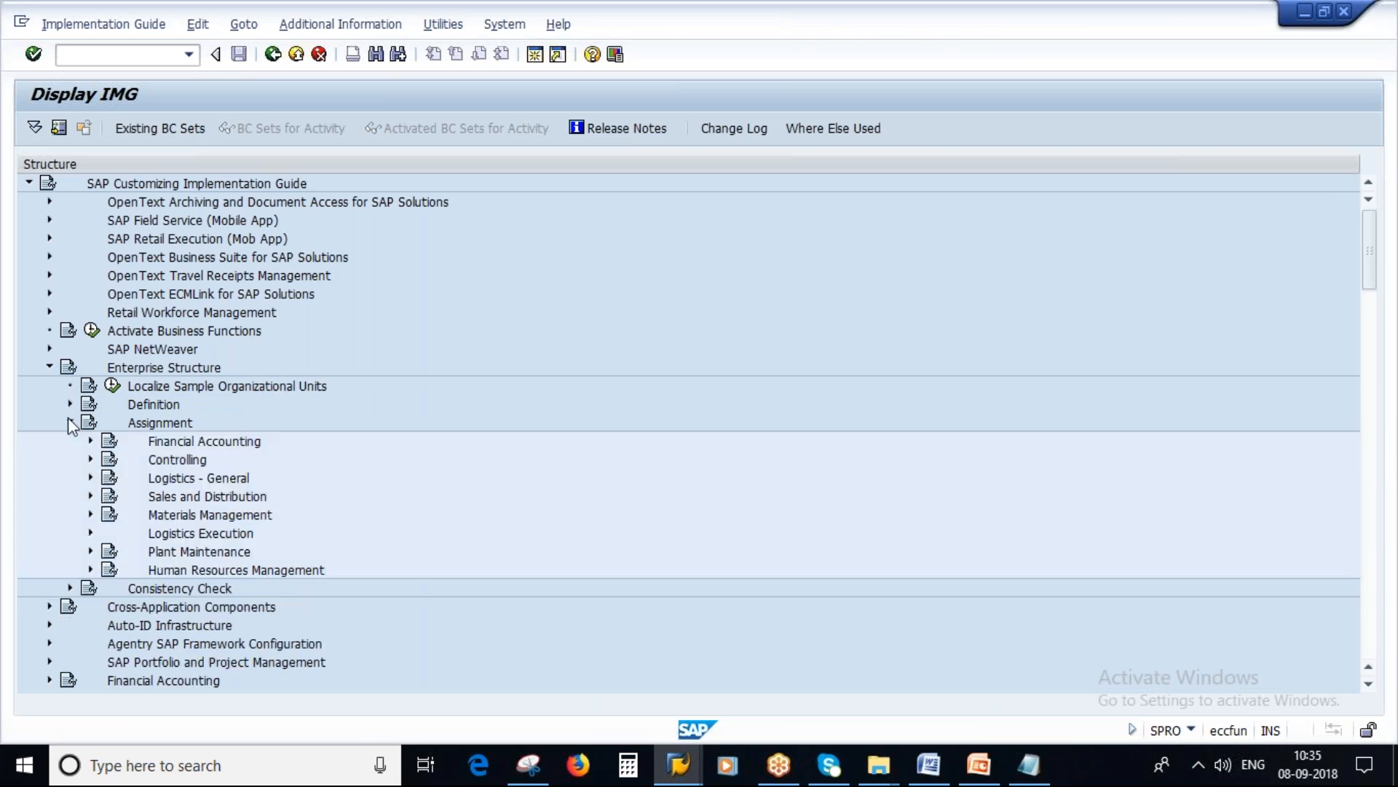
pyautogui.click(90, 515)
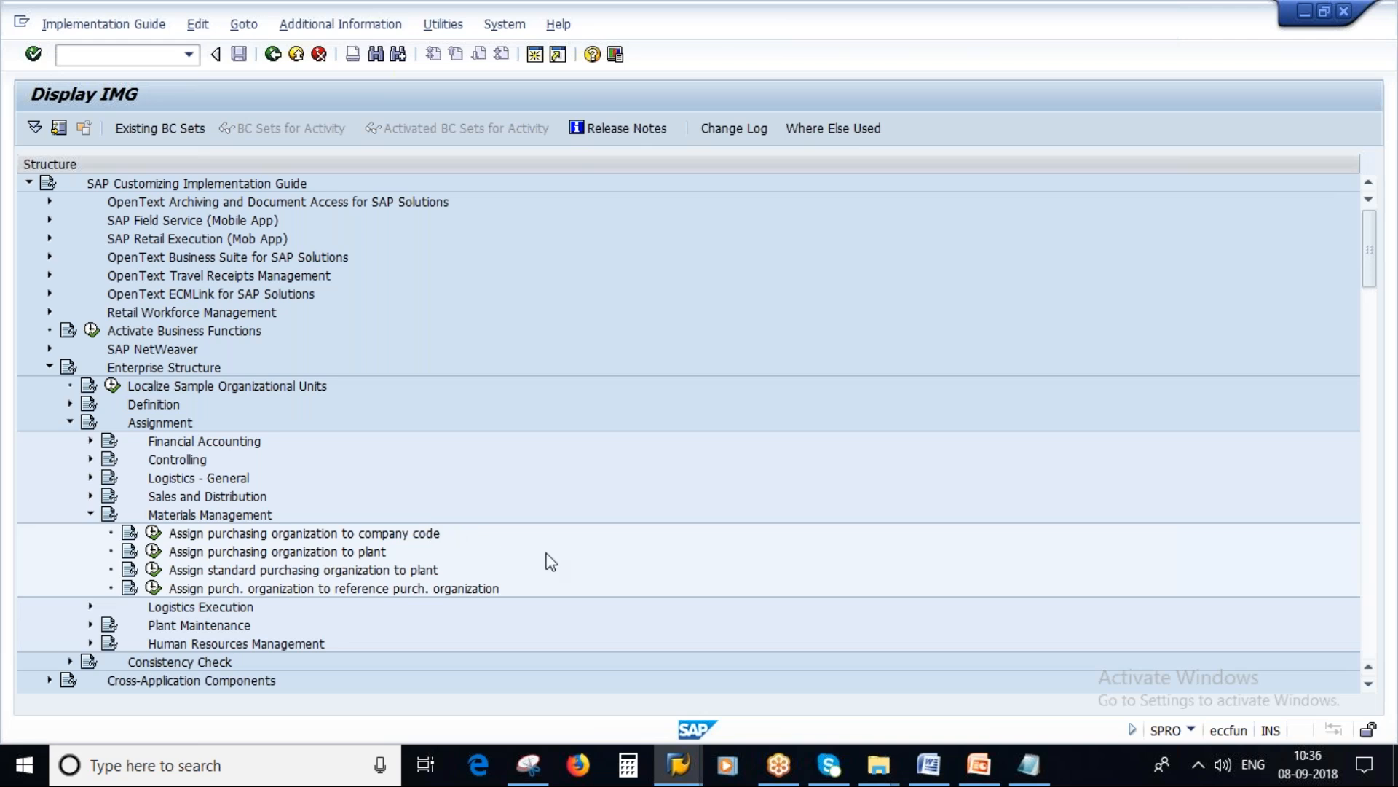
pyautogui.hotkey('alt', 'Tab')
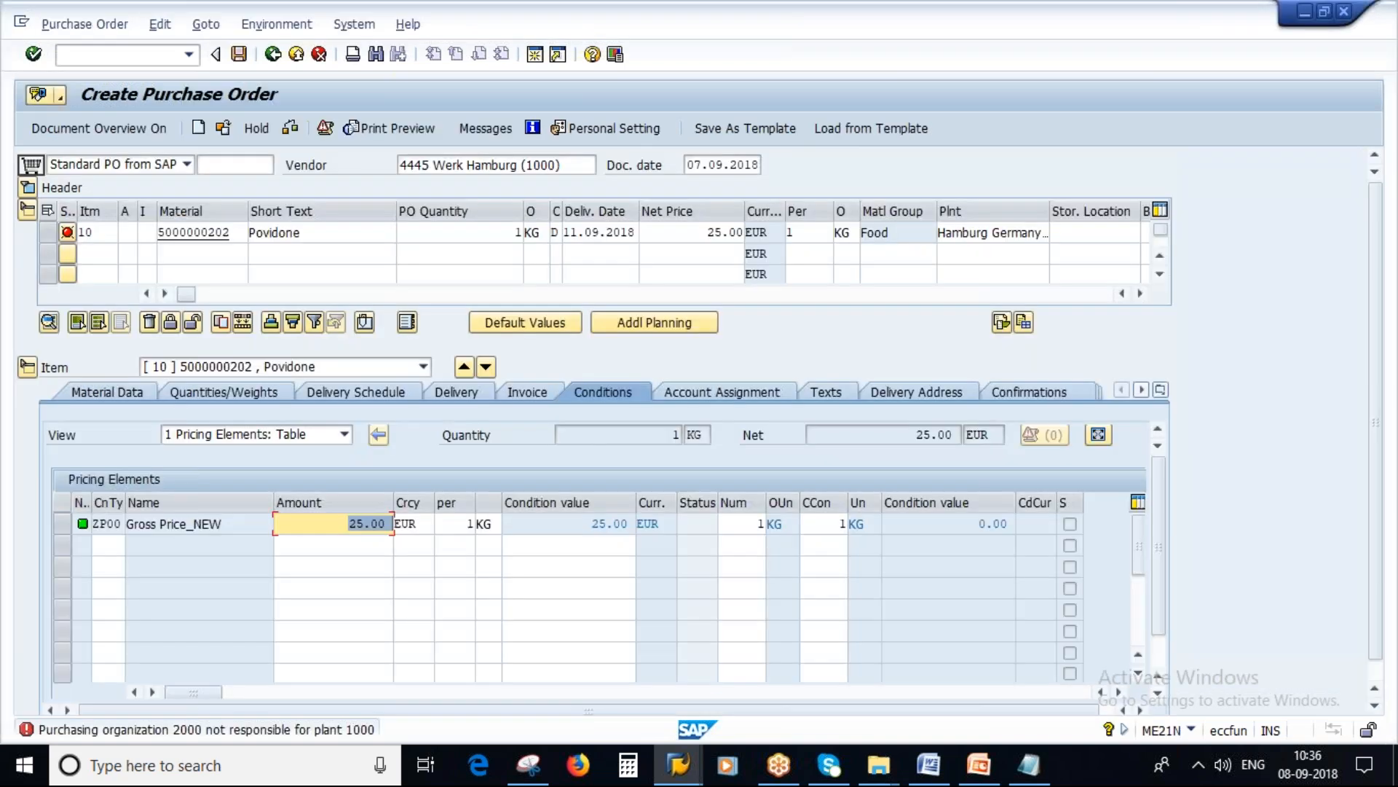
pyautogui.hotkey('alt', 'Tab')
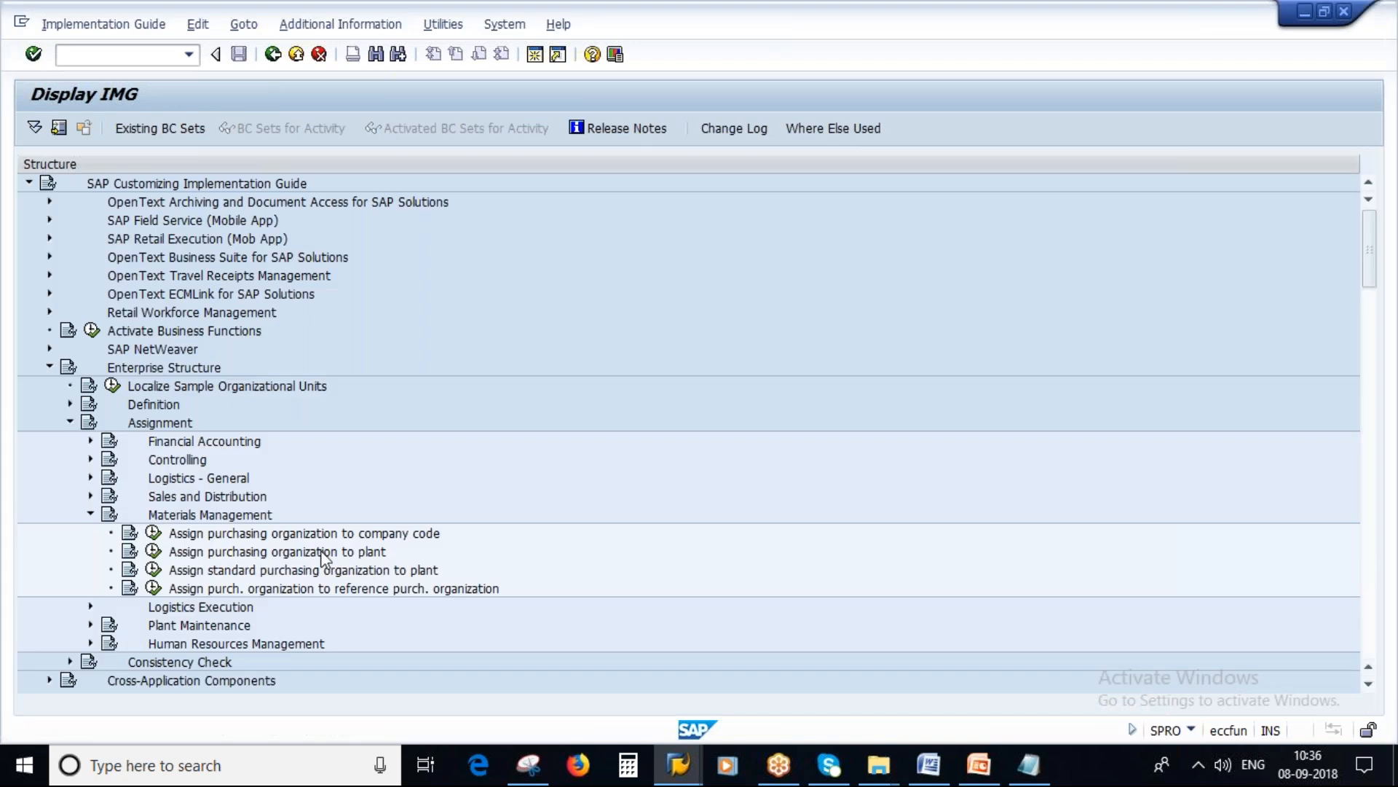
pyautogui.click(154, 551)
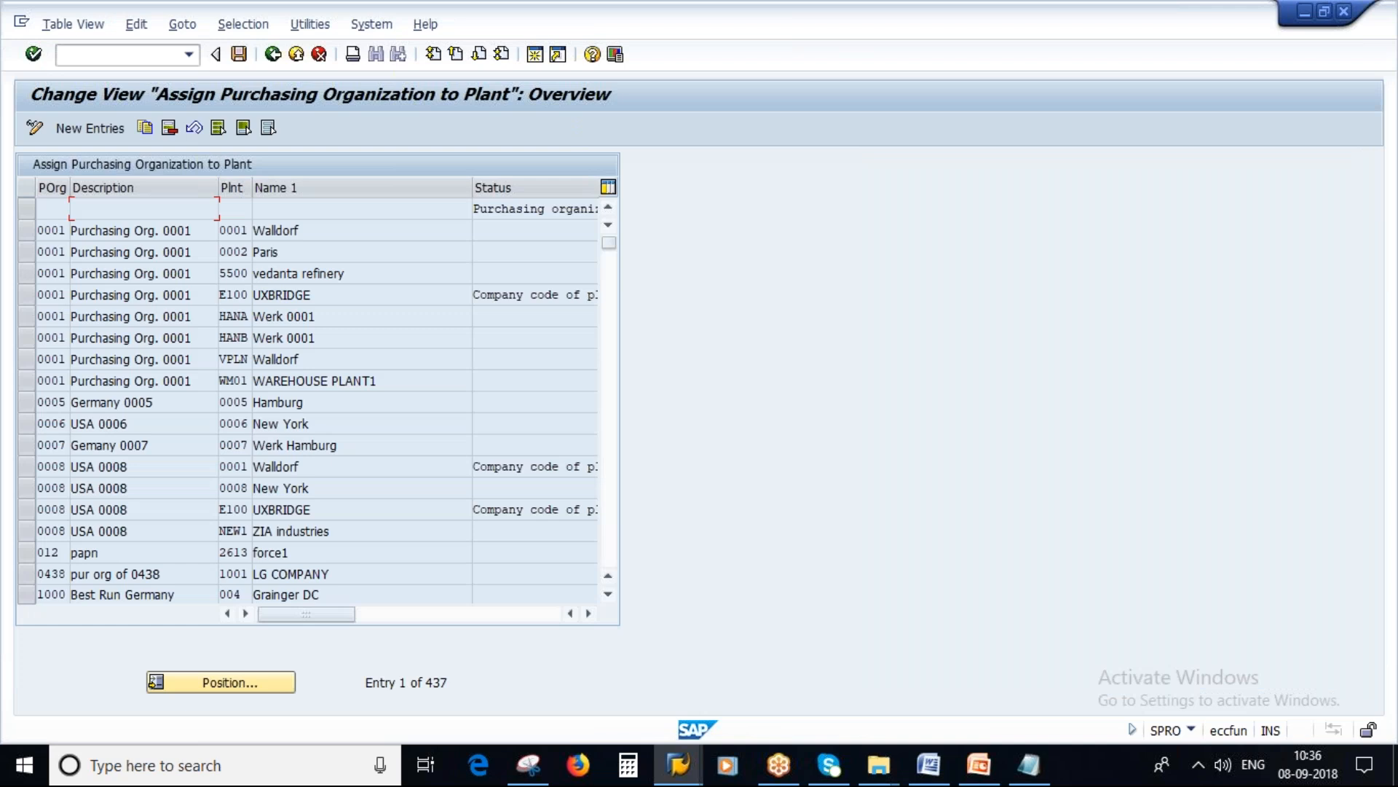
# Step: Add a new entry assigning purchasing organization 2000 to plant 1000 and save it under customizing request ECQK901102
pyautogui.click(102, 131)
pyautogui.write('20001000')
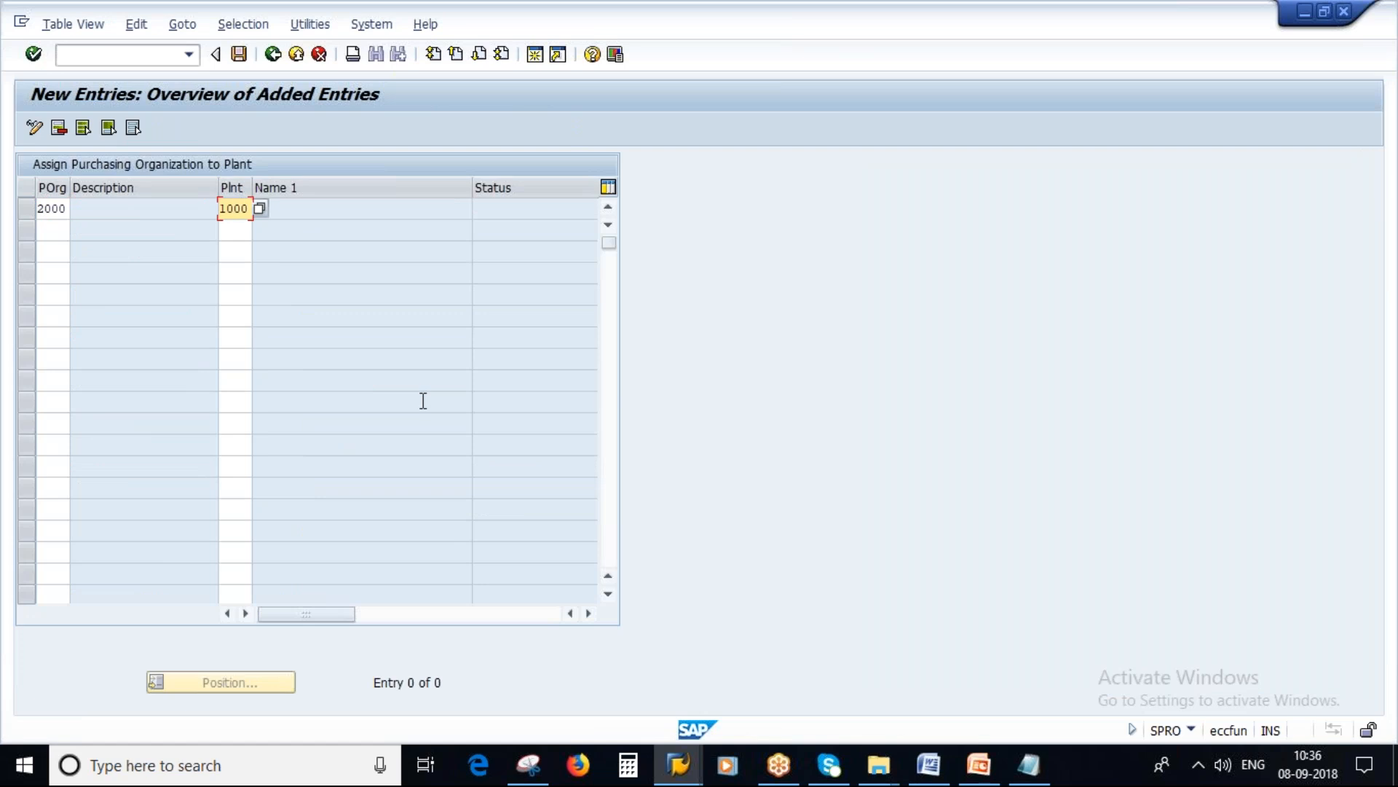
pyautogui.press('Return')
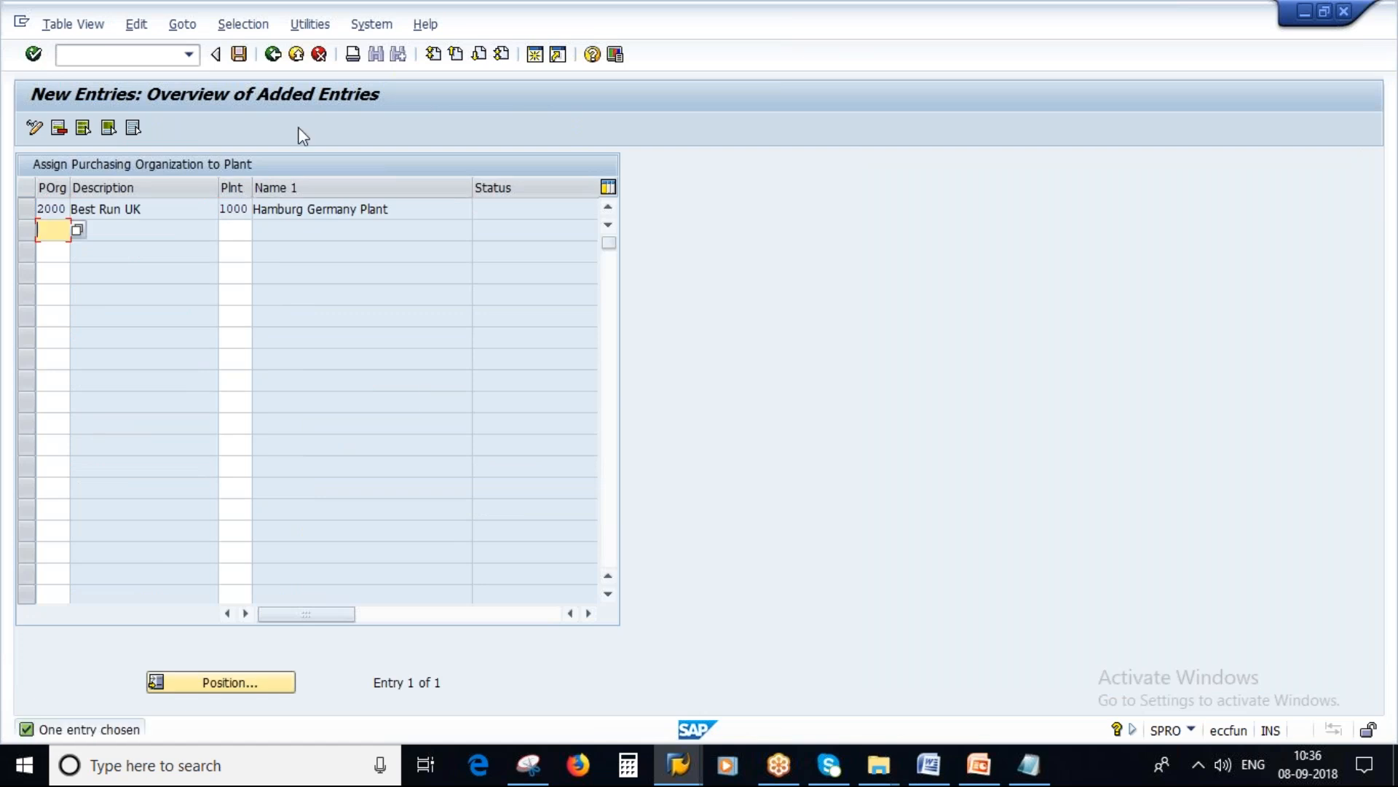
pyautogui.click(238, 54)
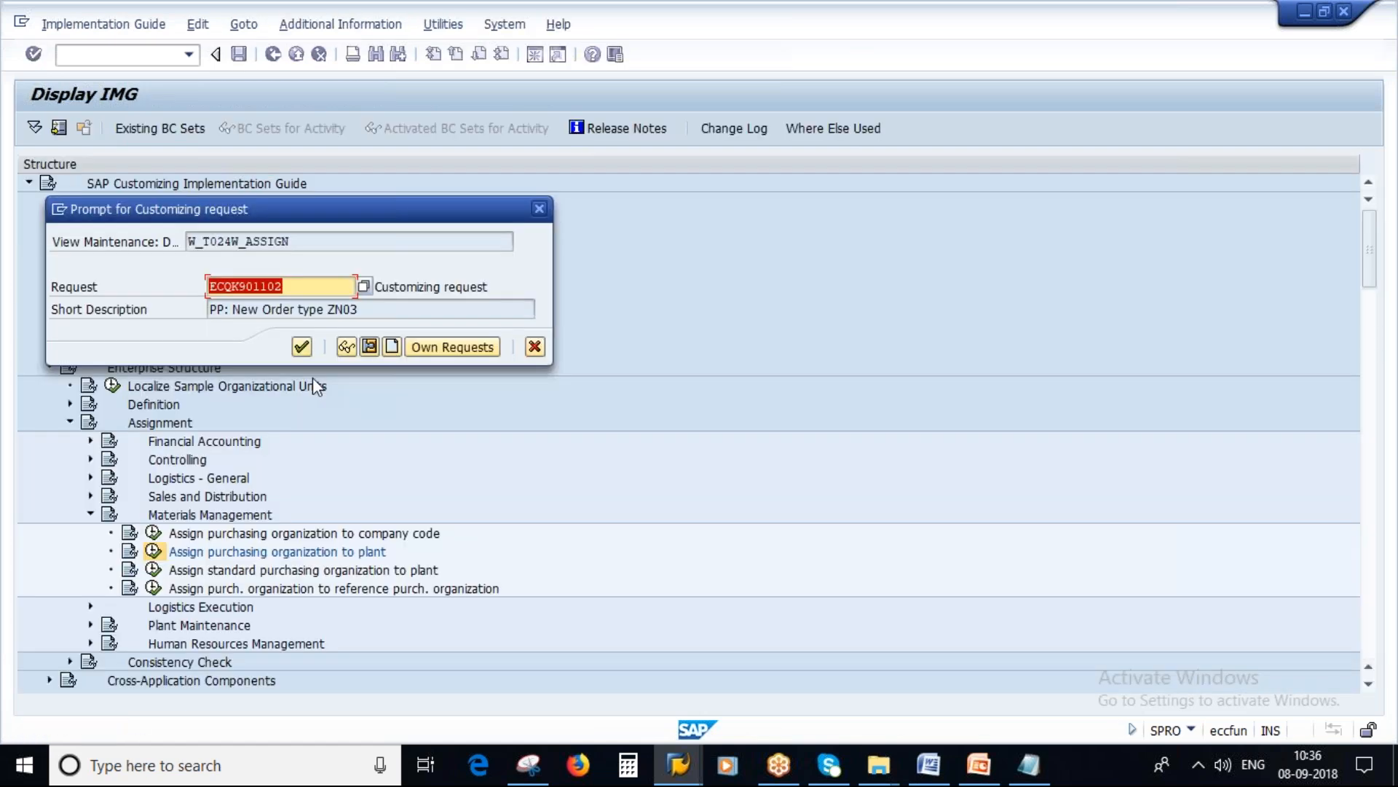
pyautogui.press('Return')
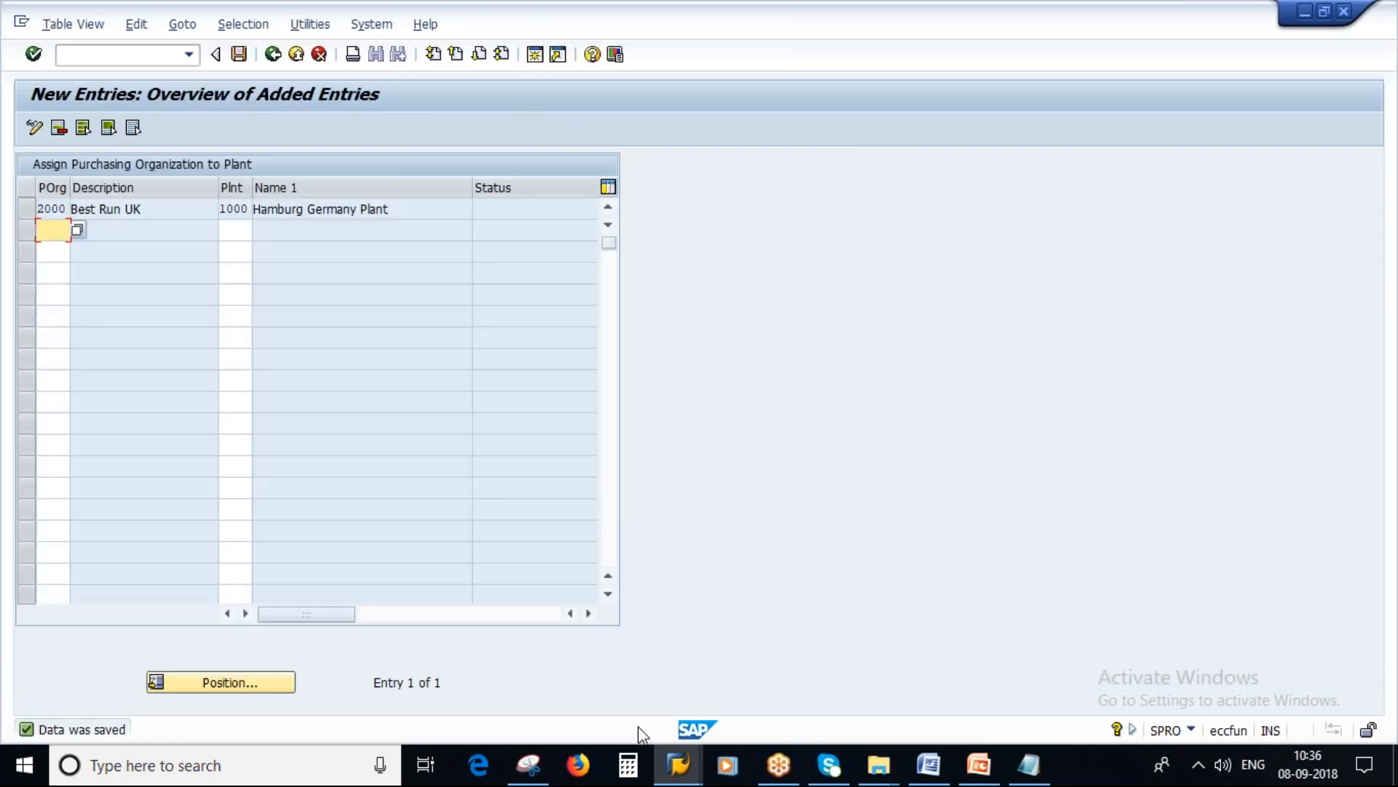
# Step: Switch to the purchase order session, abandon the current order and restart transaction ME21N
pyautogui.click(678, 765)
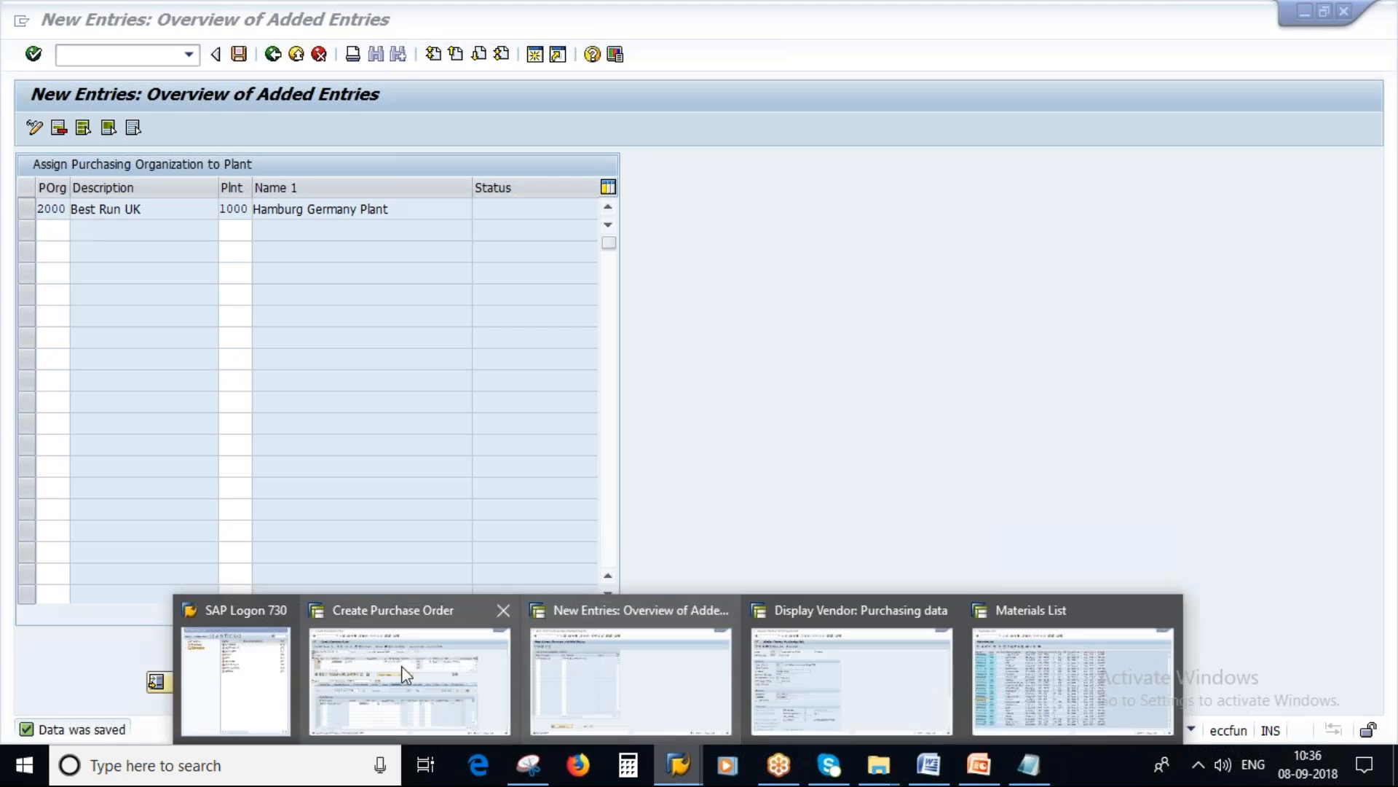
pyautogui.click(406, 674)
pyautogui.click(116, 54)
pyautogui.write('/n')
pyautogui.press('Return')
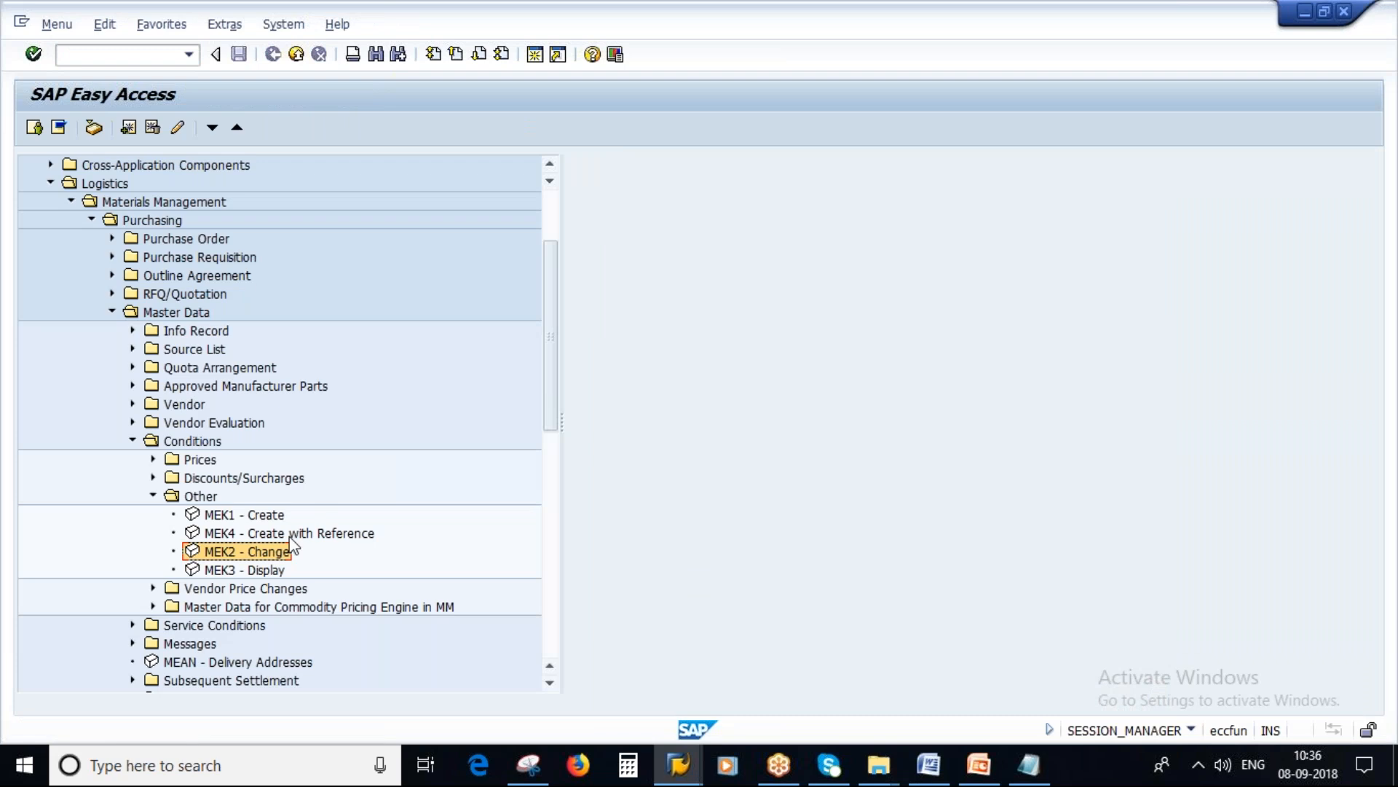
pyautogui.click(116, 57)
pyautogui.write('ME21N')
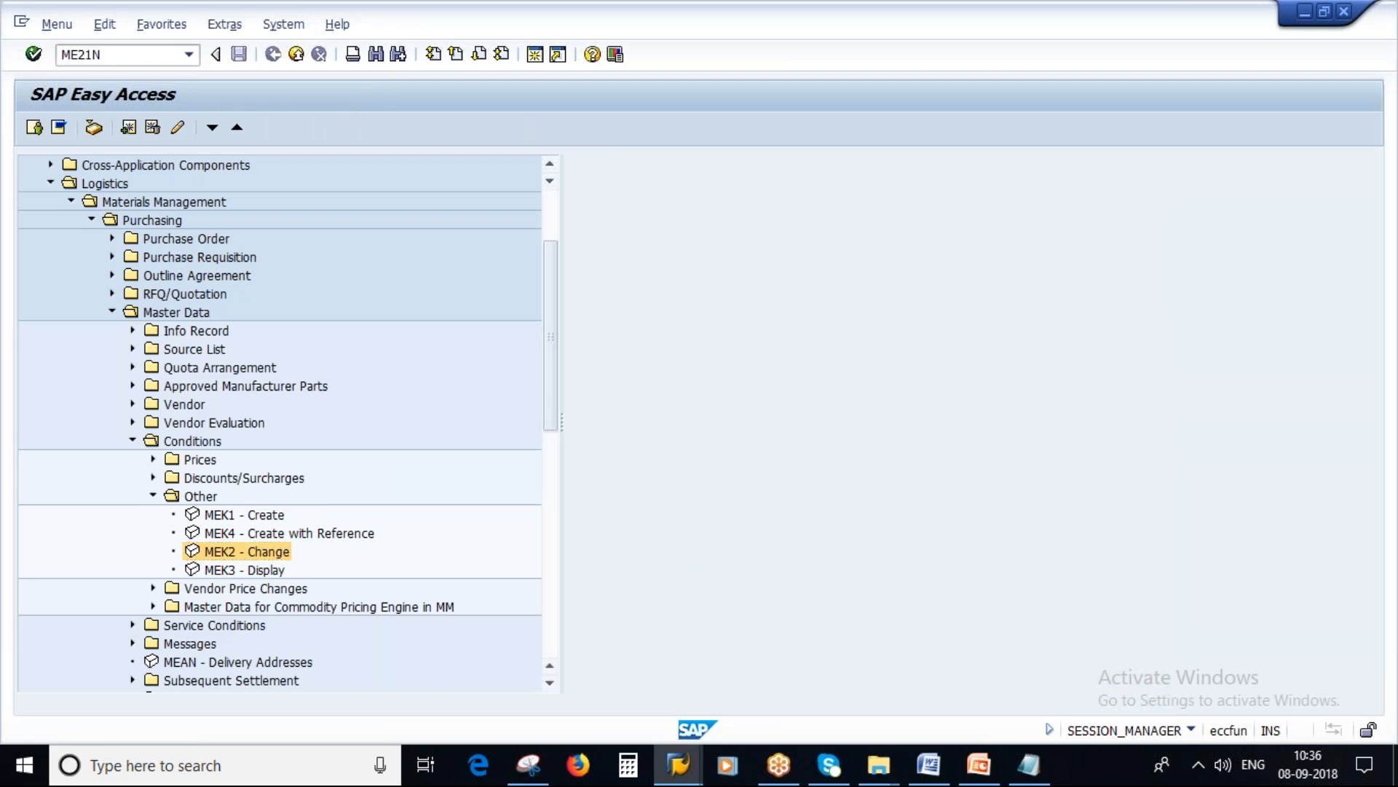
pyautogui.press('Return')
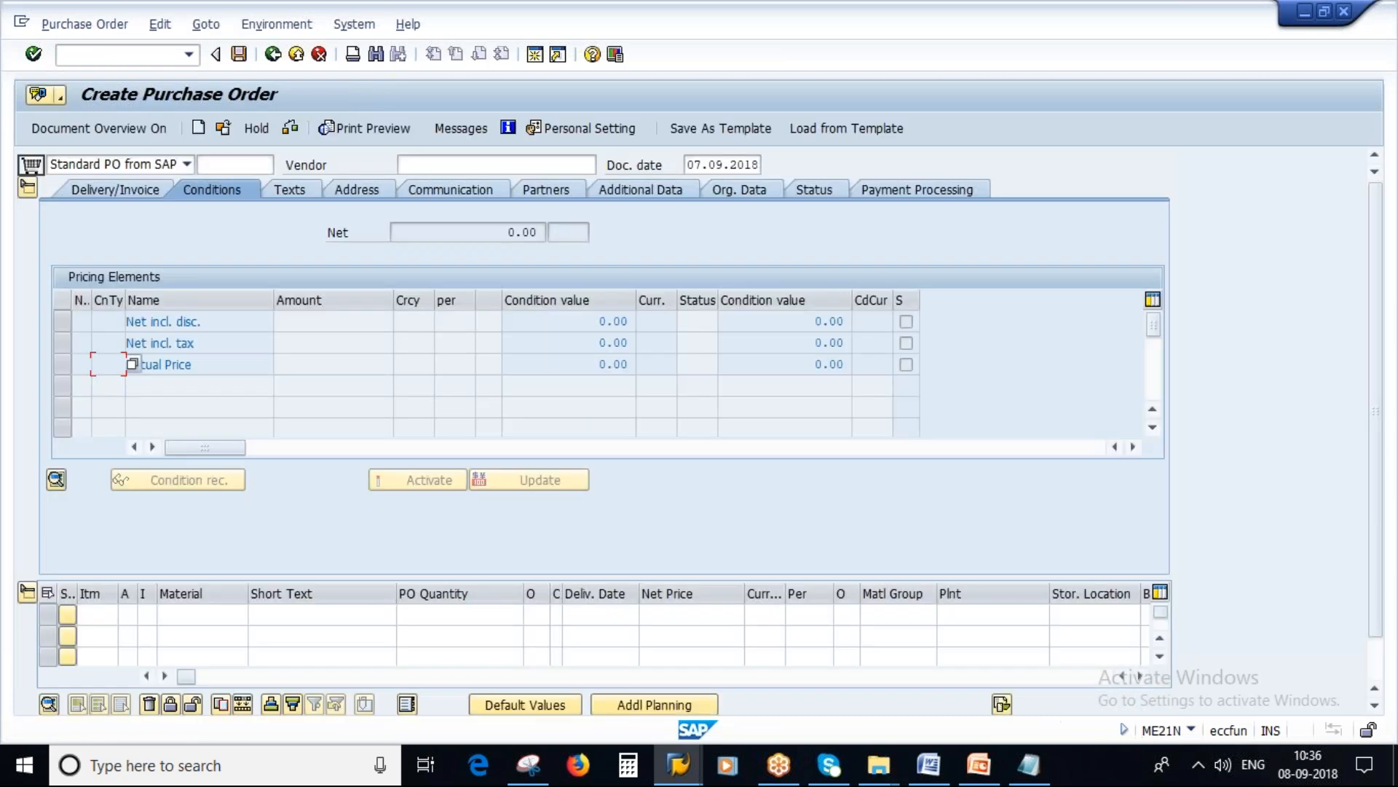
# Step: Enter vendor Werk Hamburg and set purchasing organization 2000, purchasing group 100 and company code 2000 in the order header
pyautogui.click(466, 165)
pyautogui.click(463, 182)
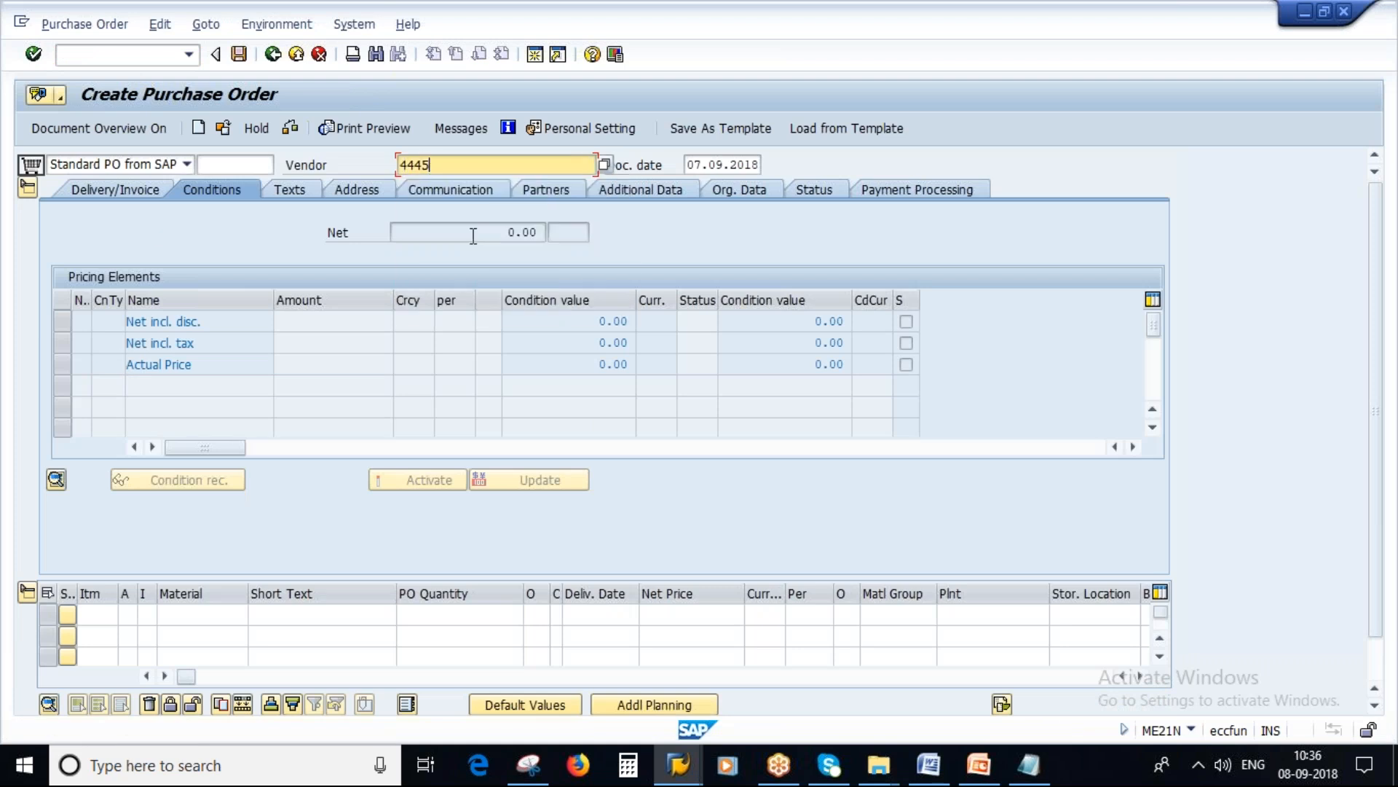
pyautogui.press('Return')
pyautogui.click(175, 233)
pyautogui.click(175, 249)
pyautogui.moveTo(193, 232); pyautogui.dragTo(146, 257)
pyautogui.click(177, 258)
pyautogui.click(176, 275)
pyautogui.click(177, 278)
pyautogui.click(179, 297)
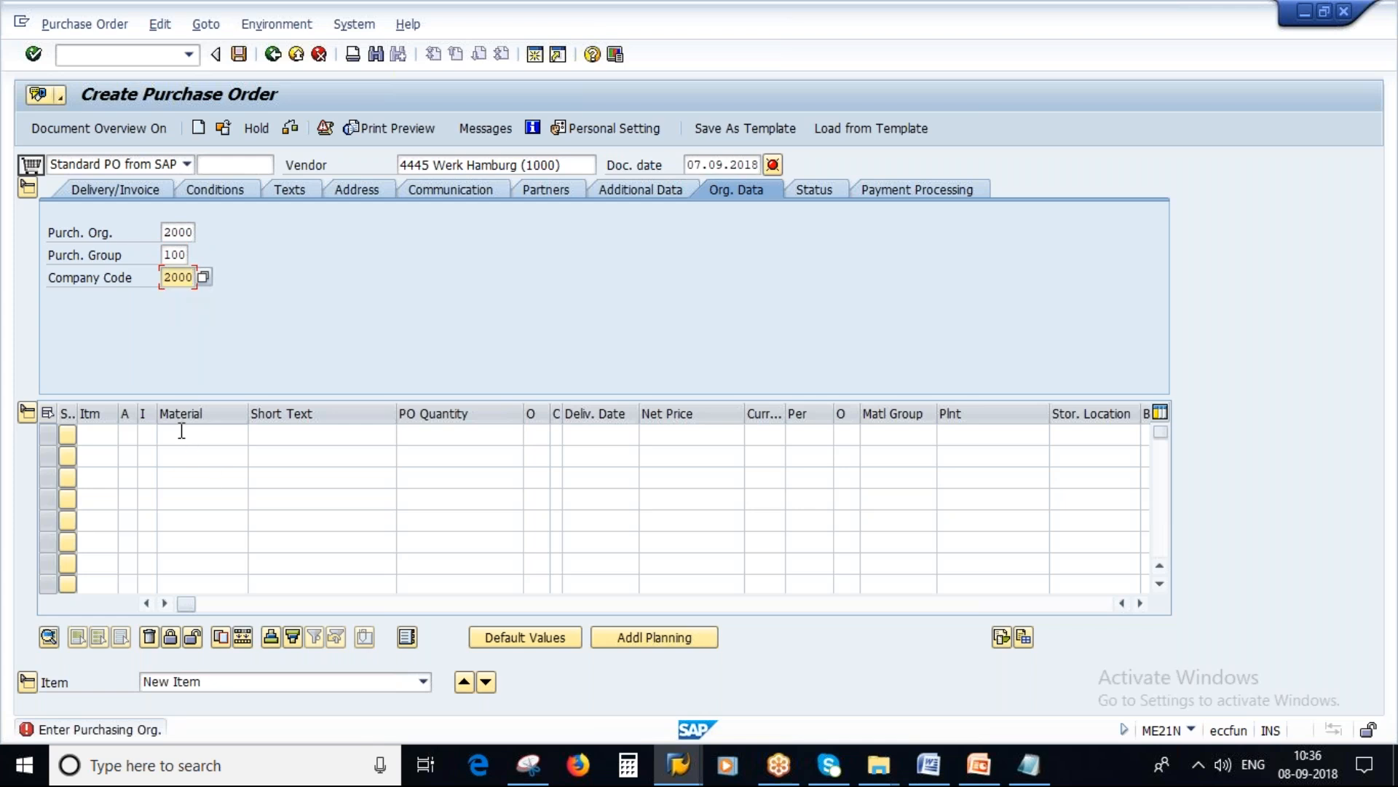
pyautogui.click(181, 434)
pyautogui.click(191, 452)
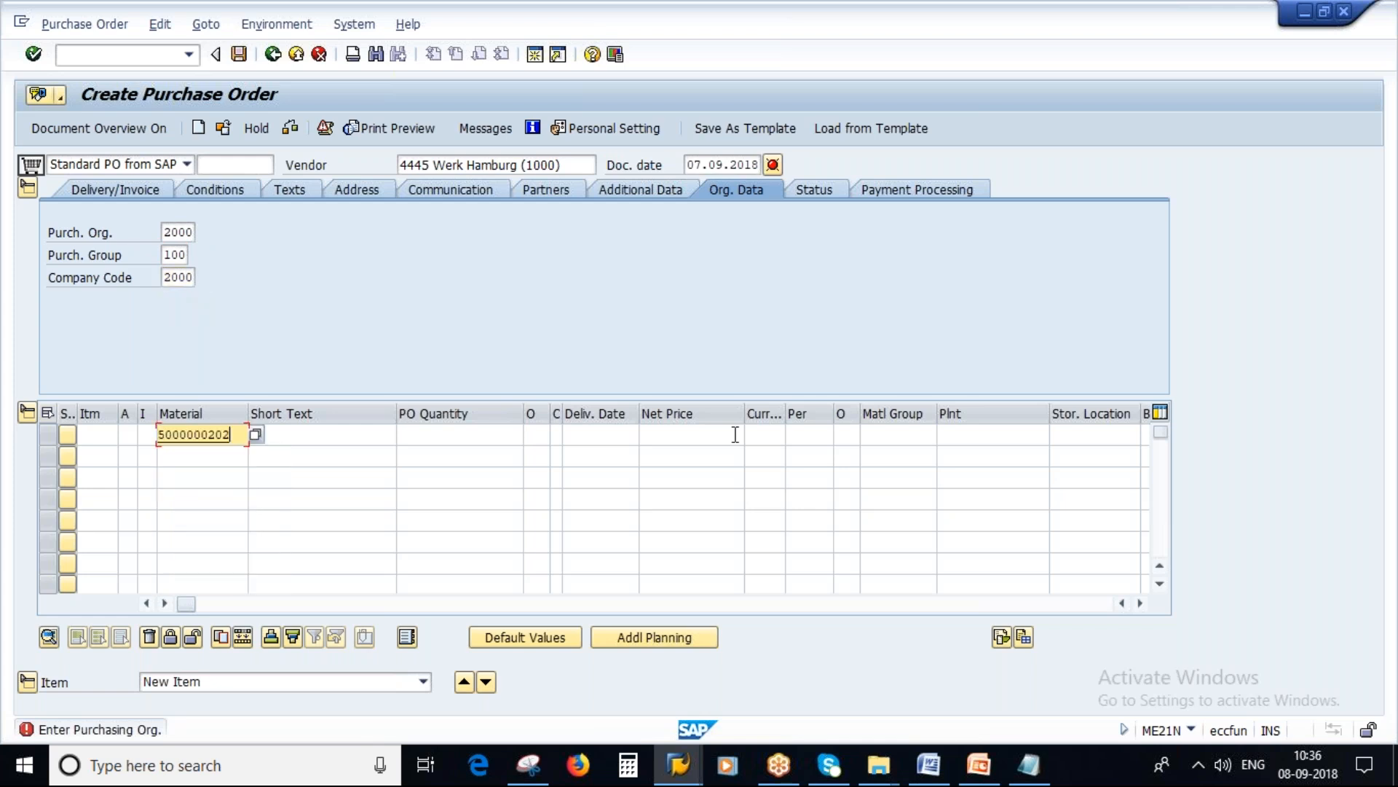
pyautogui.click(952, 436)
pyautogui.click(954, 468)
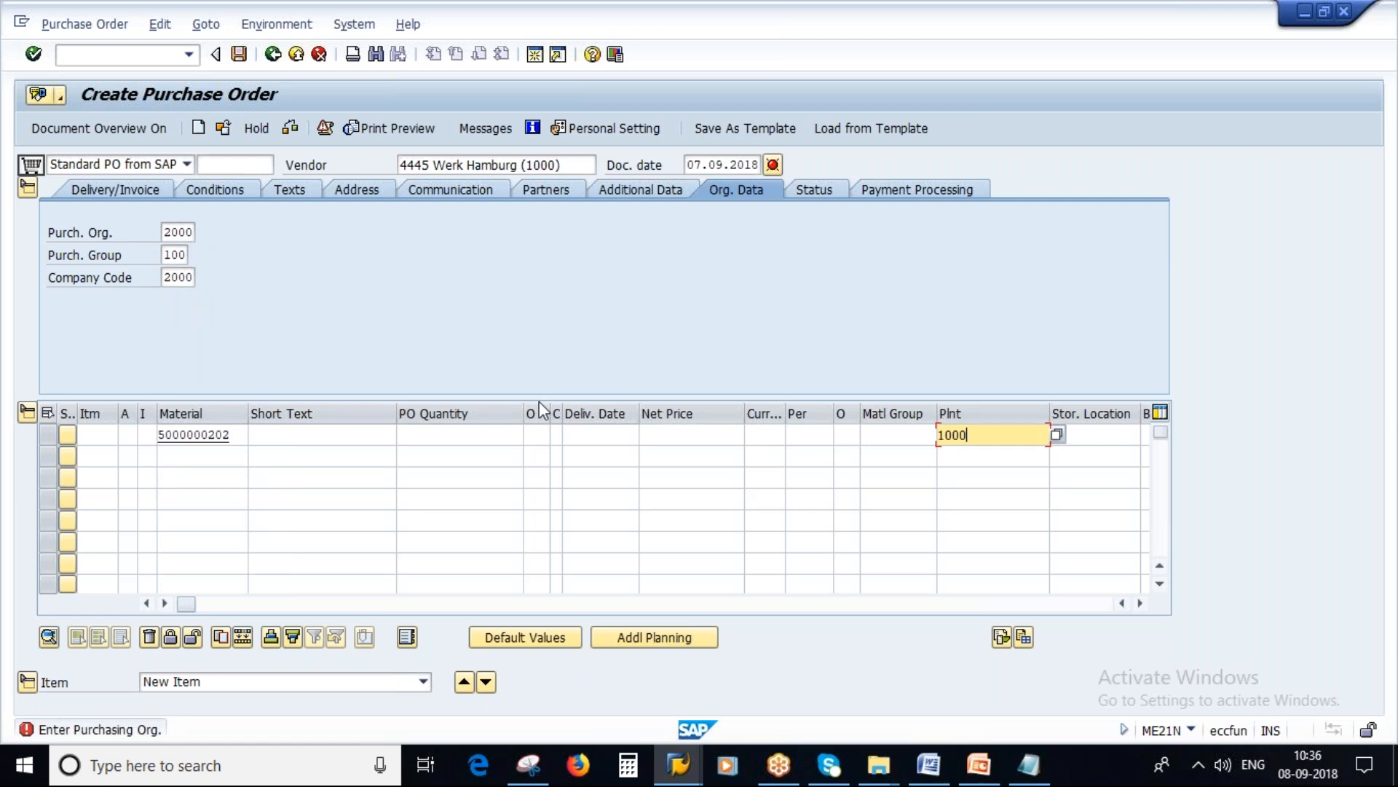
pyautogui.press('Return')
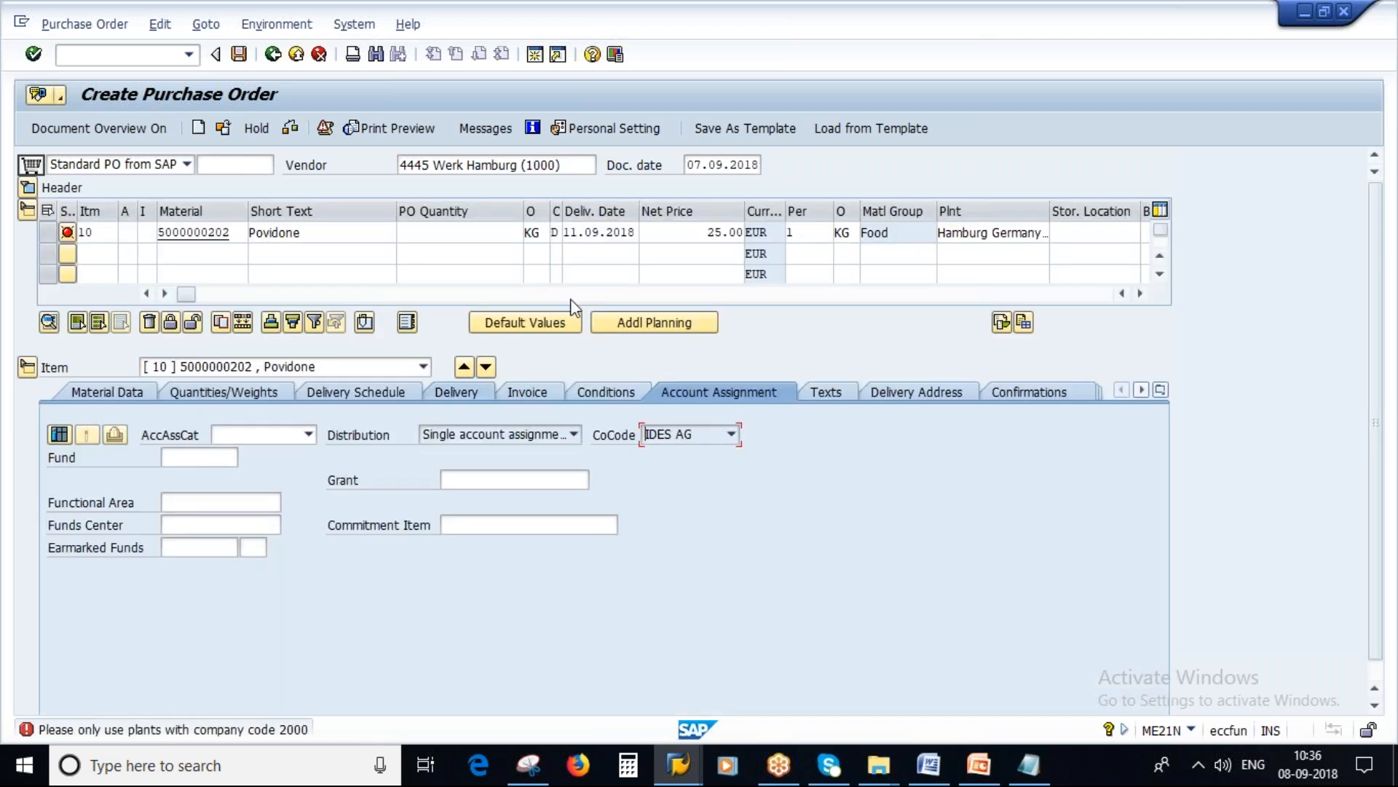
pyautogui.click(507, 234)
pyautogui.write('1')
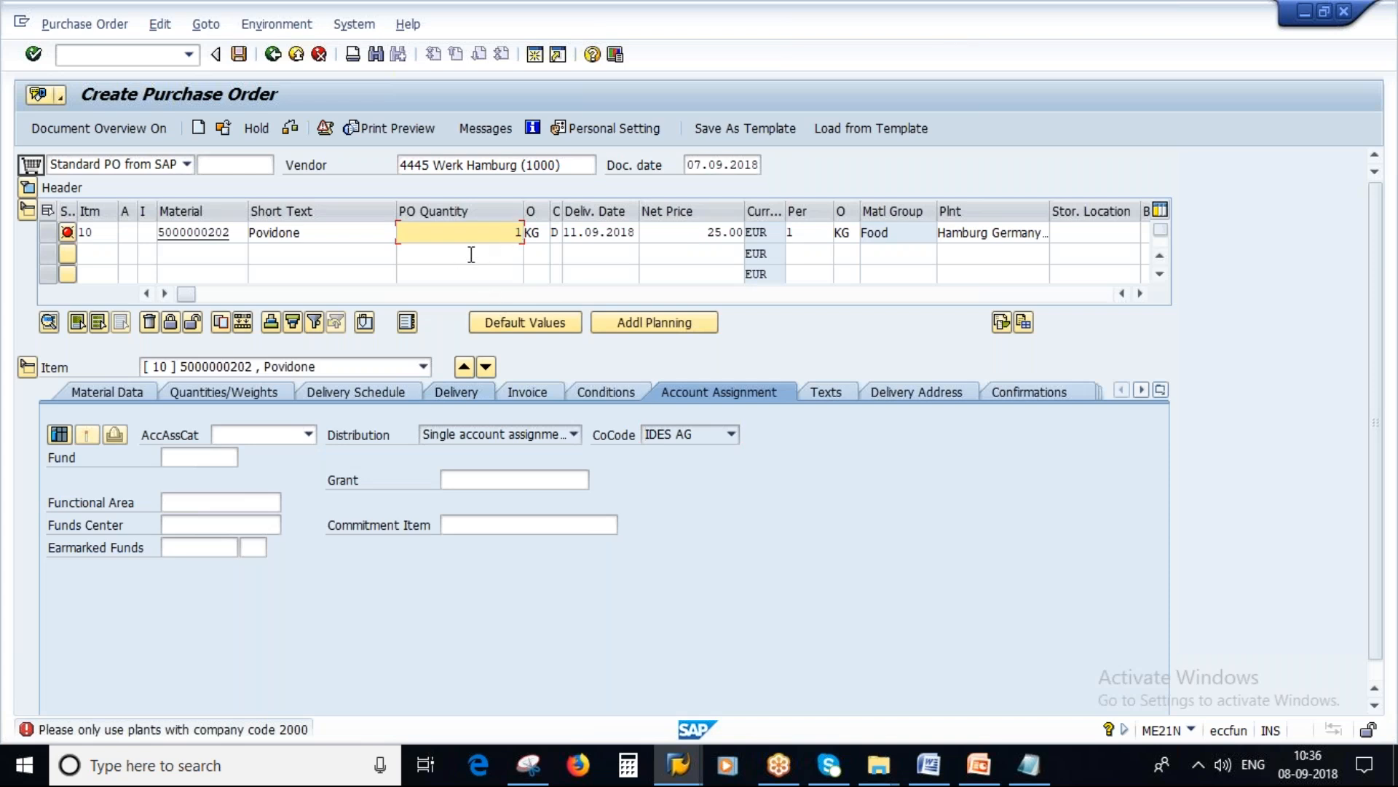
pyautogui.press('Return')
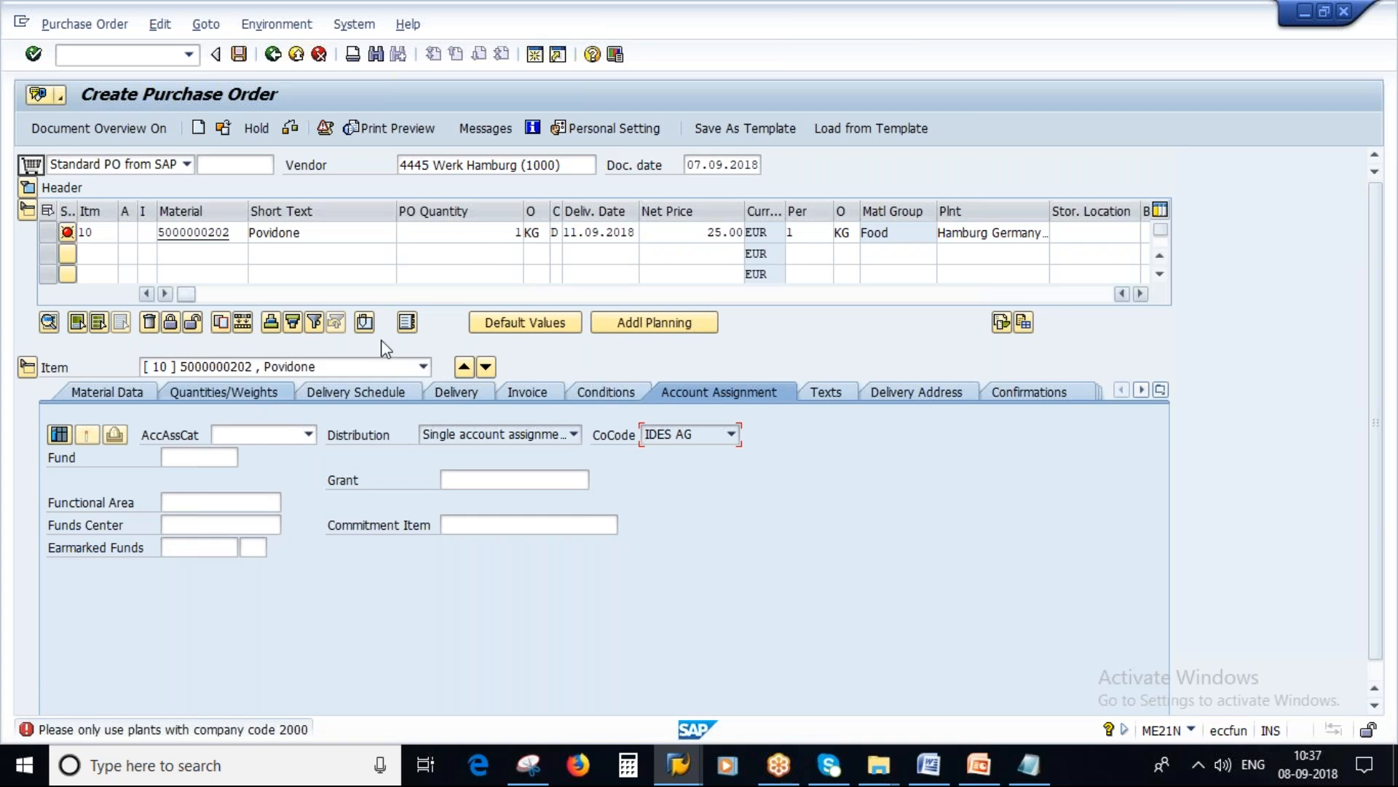
# Step: Check the Povidone item's net price against the amount and condition type of the gross price in its conditions
pyautogui.click(710, 233)
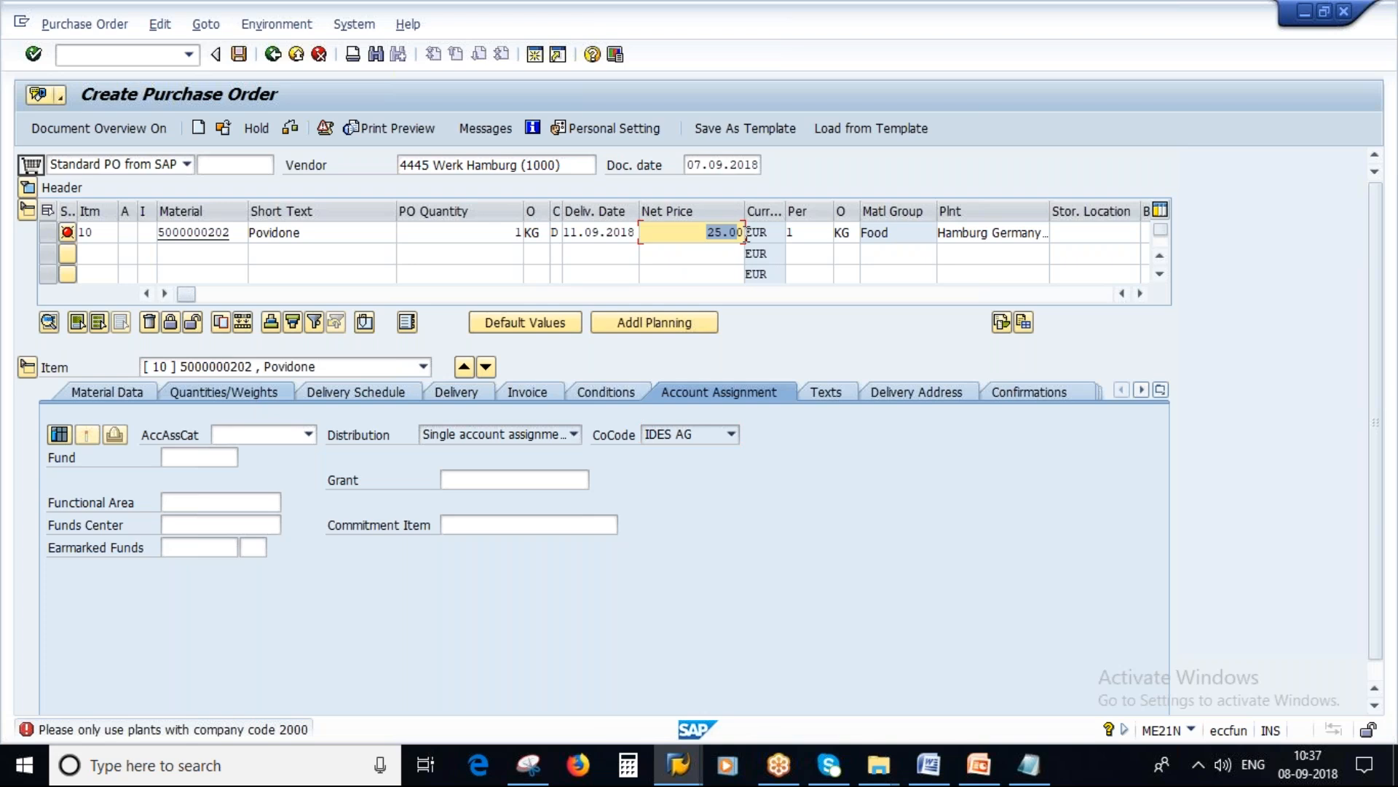
pyautogui.click(605, 392)
pyautogui.click(340, 522)
pyautogui.doubleClick(340, 522)
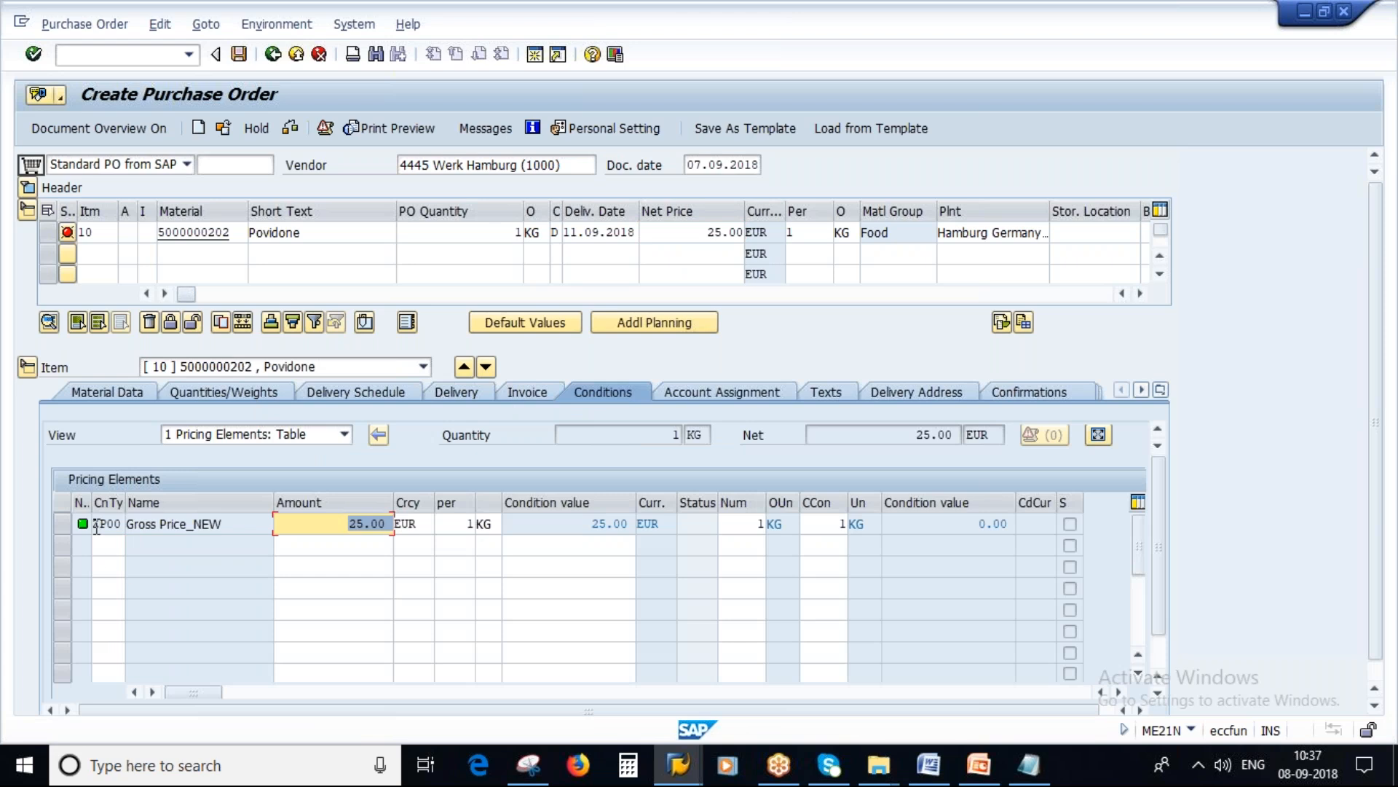
pyautogui.click(113, 525)
pyautogui.moveTo(114, 524); pyautogui.dragTo(124, 524)
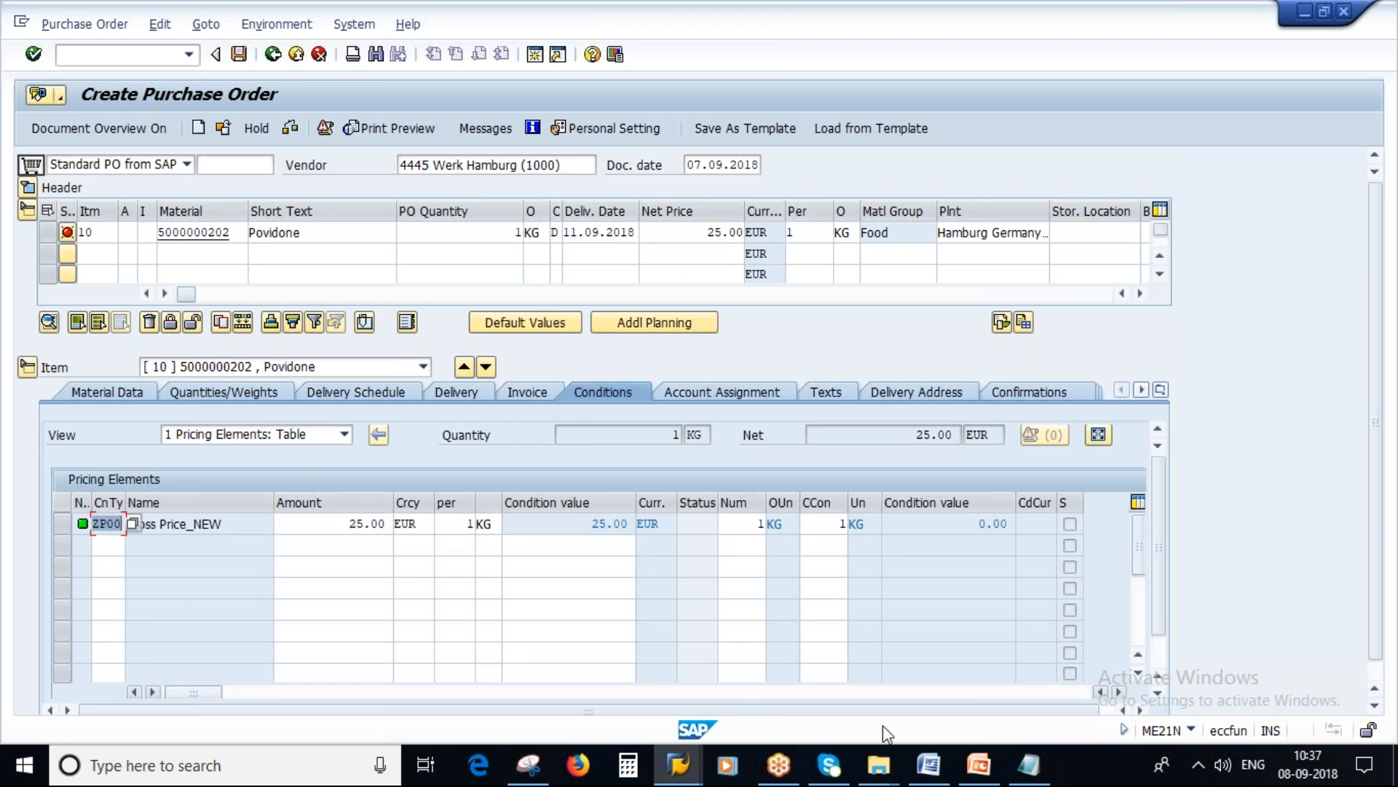
# Step: Compare the condition type with ZP00 in the Notepad notes and return to the purchase order
pyautogui.click(1029, 765)
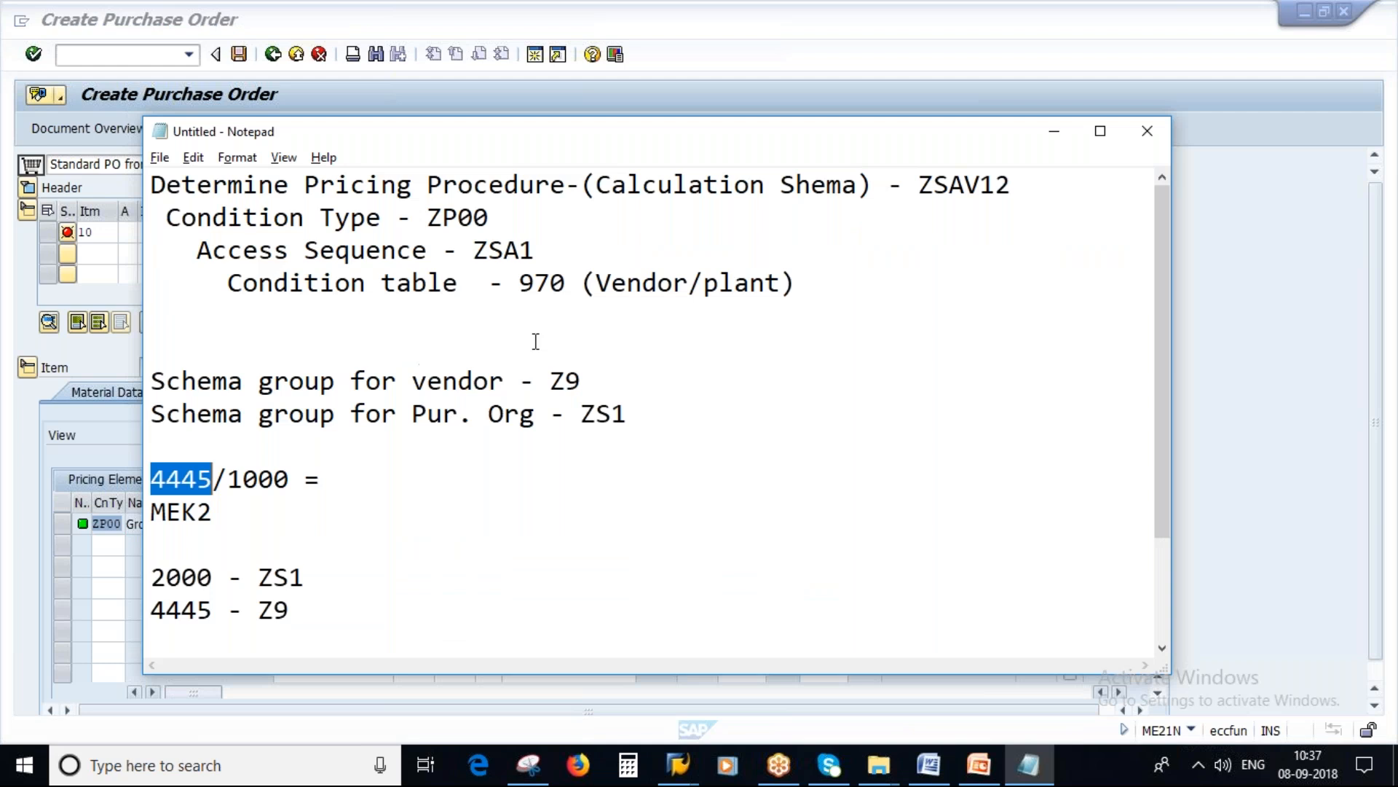
pyautogui.doubleClick(434, 222)
pyautogui.hotkey('alt', 'Tab')
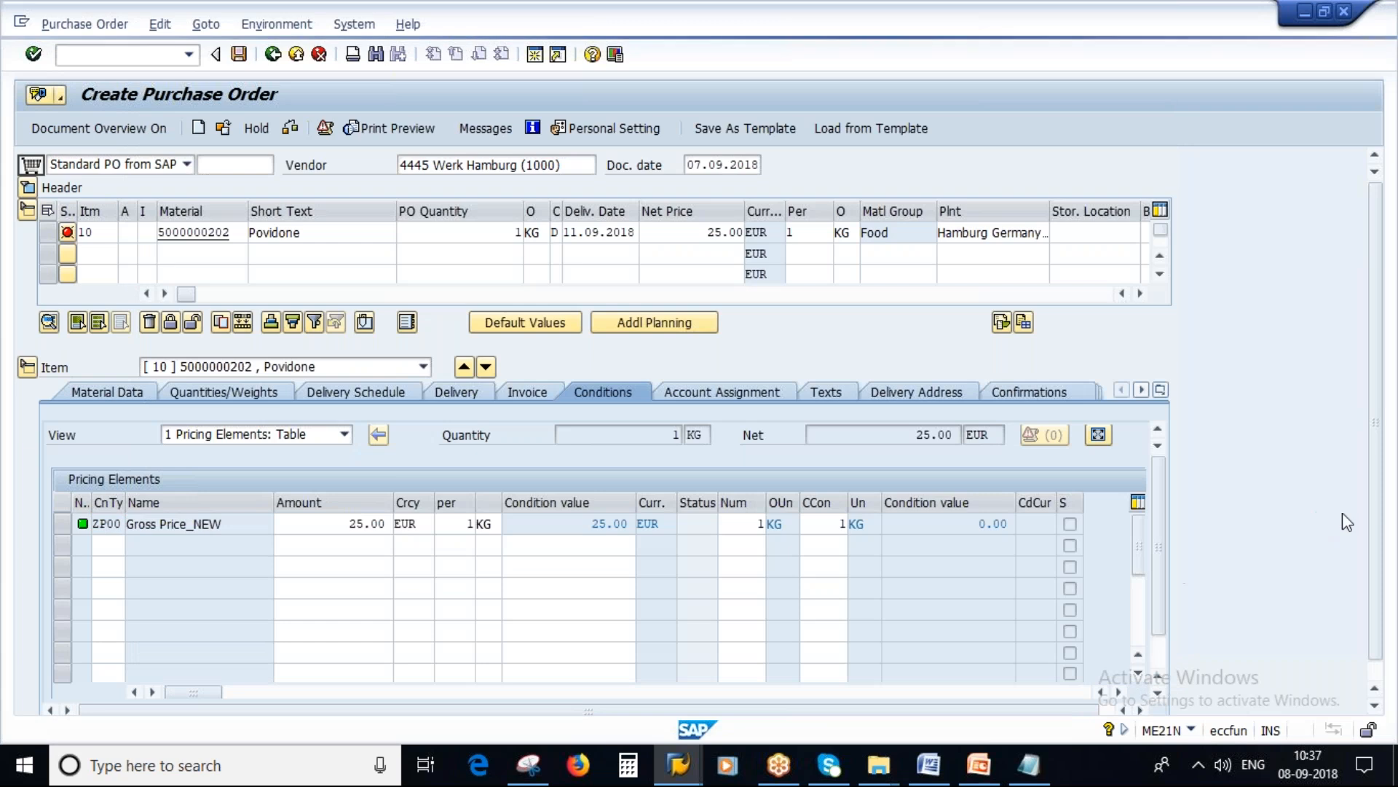
# Step: Open the pricing analysis for the Povidone item and compare its procedure with calculation schema ZSAV12 in the Notepad notes
pyautogui.scroll(-3, 1343, 513)
pyautogui.moveTo(1378, 515); pyautogui.dragTo(1378, 628)
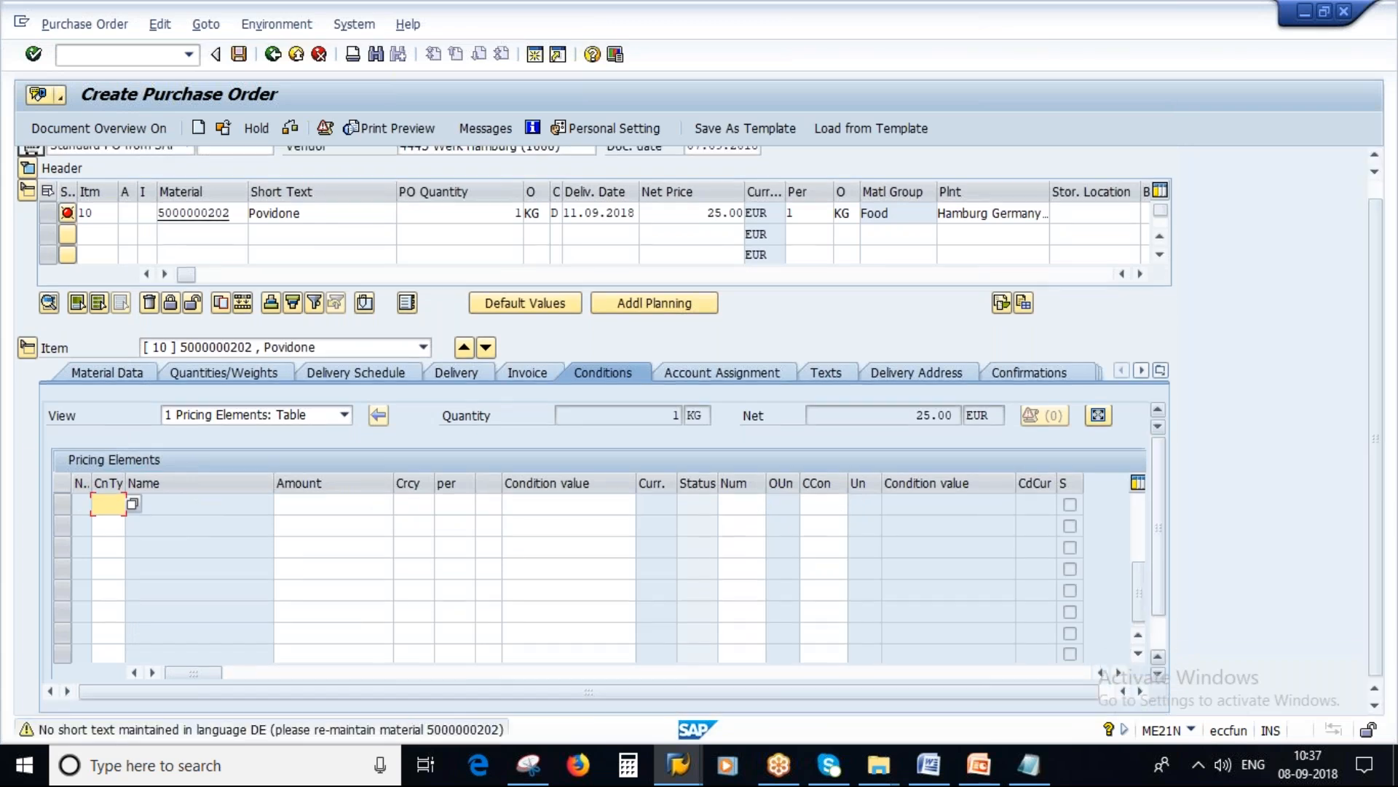
pyautogui.scroll(-2, 998, 630)
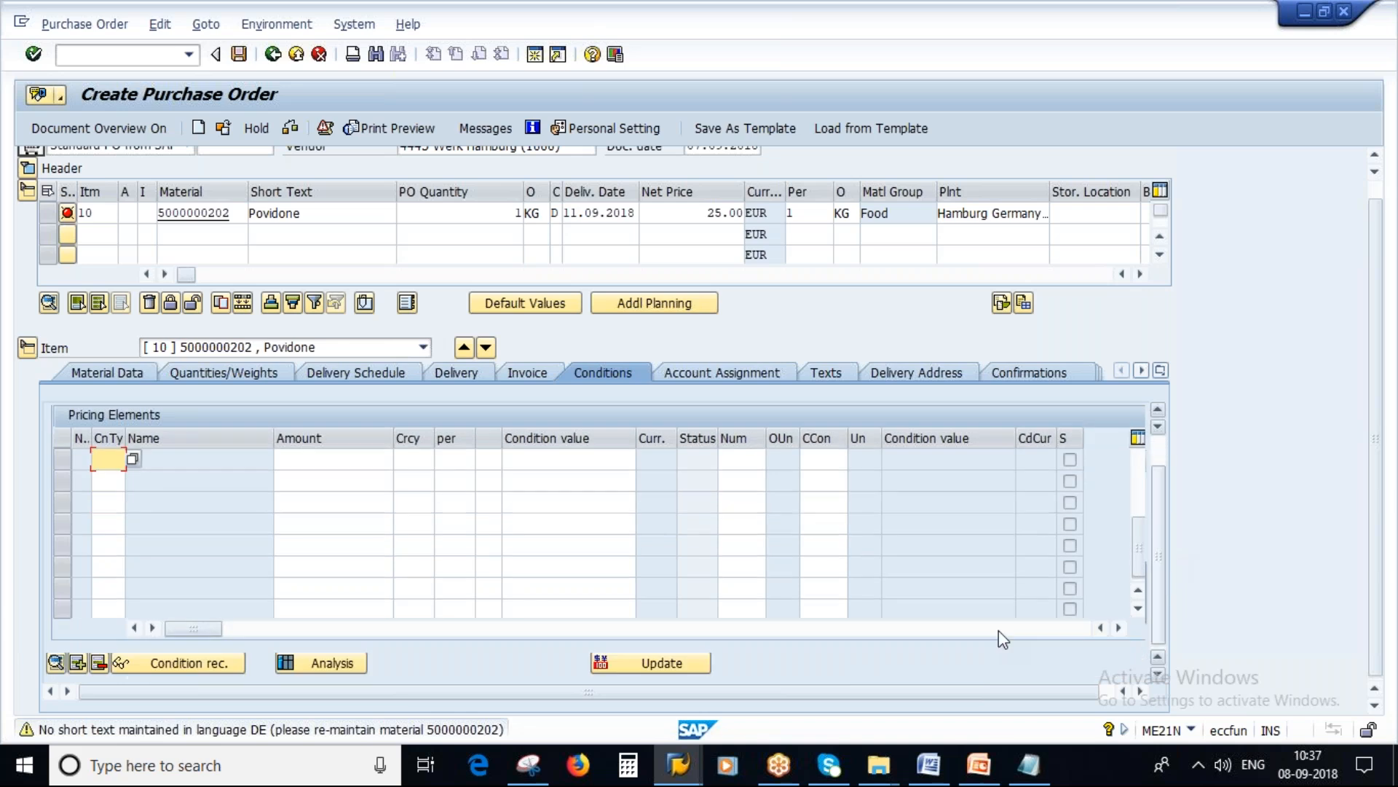
pyautogui.click(331, 663)
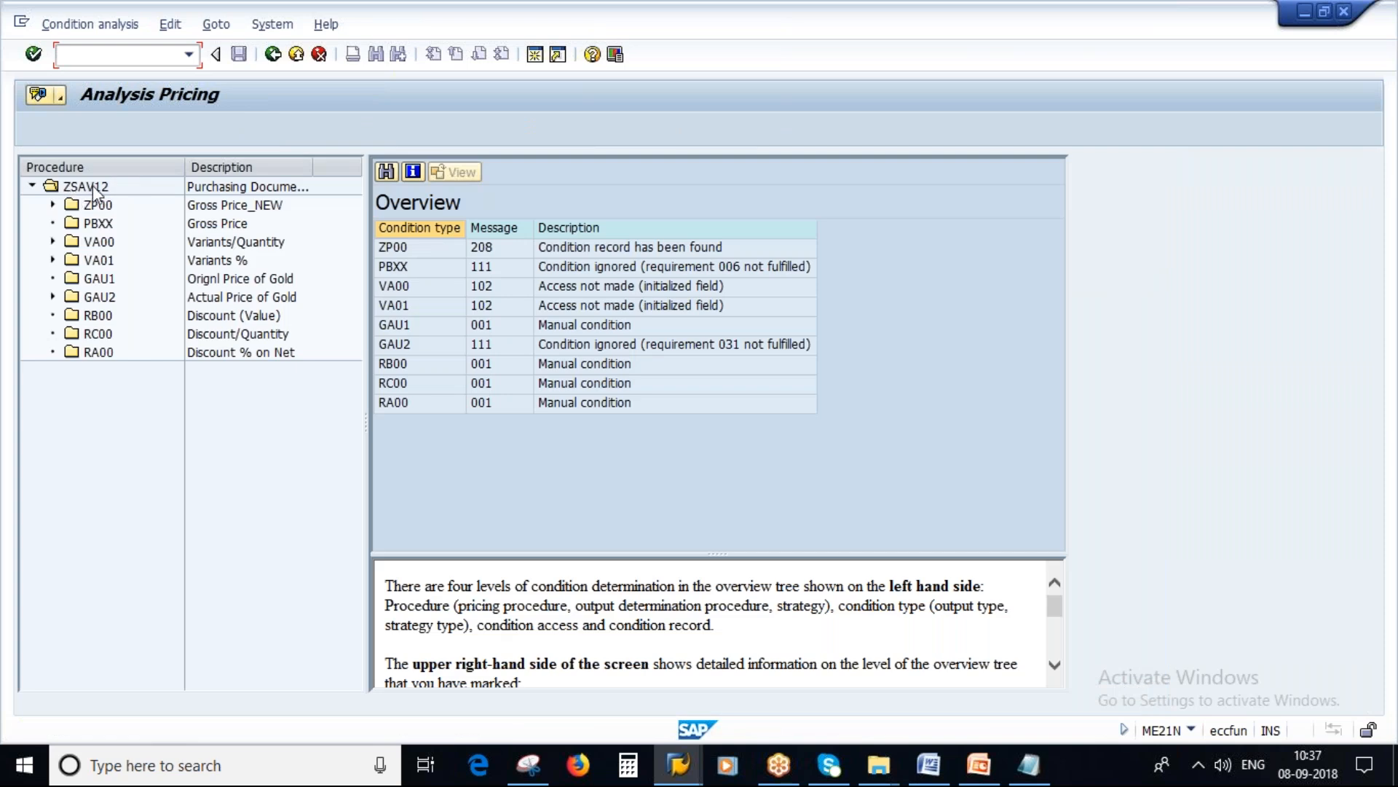
pyautogui.click(1028, 765)
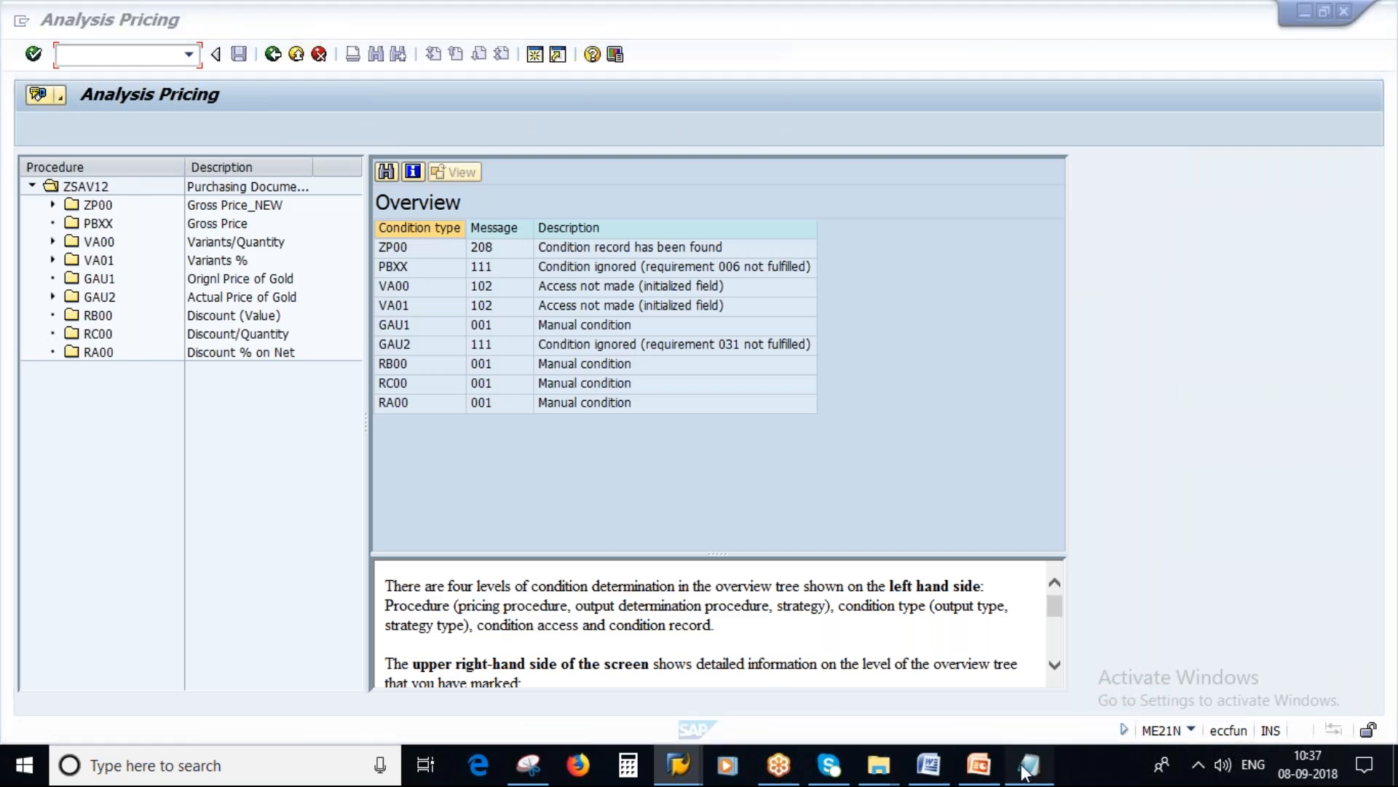
pyautogui.moveTo(920, 185); pyautogui.dragTo(1012, 186)
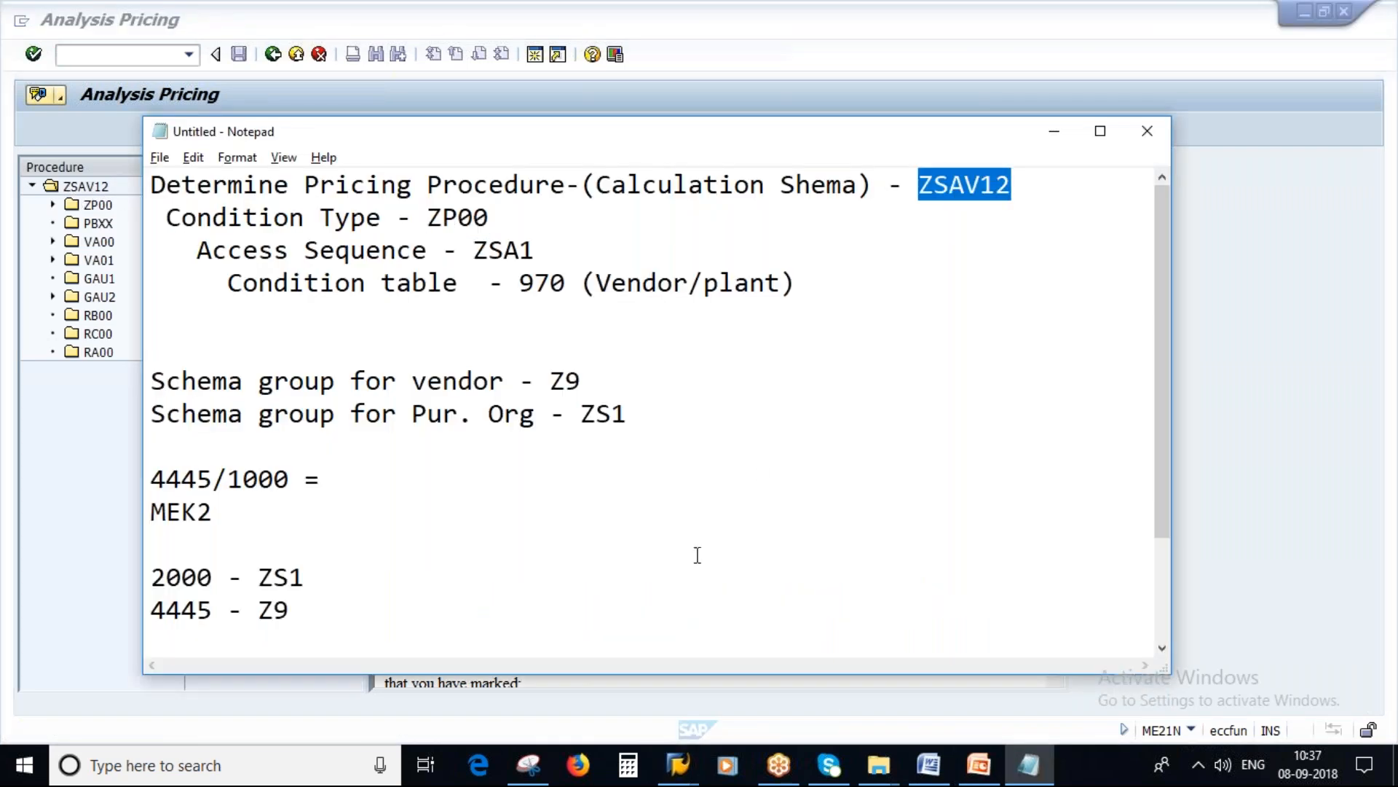